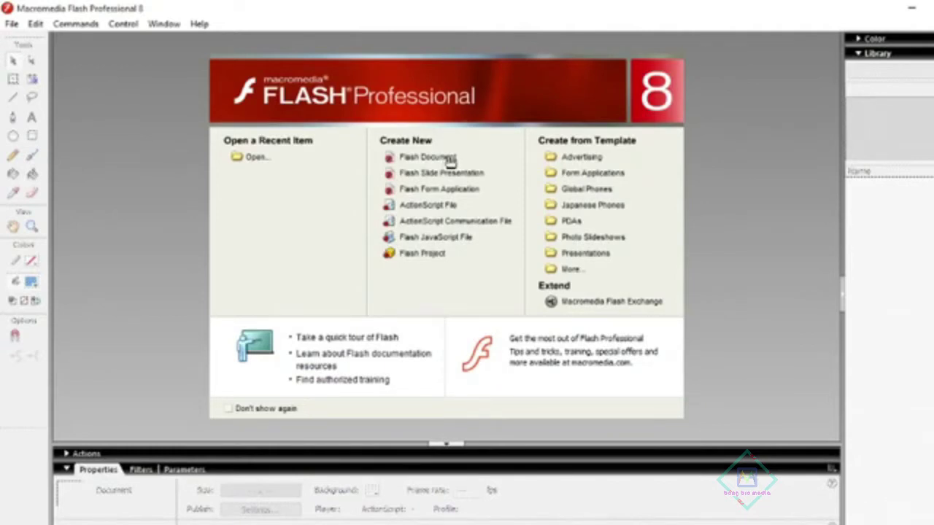
Create a new blank Flash document and select frame 1 of Layer 1
click(451, 160)
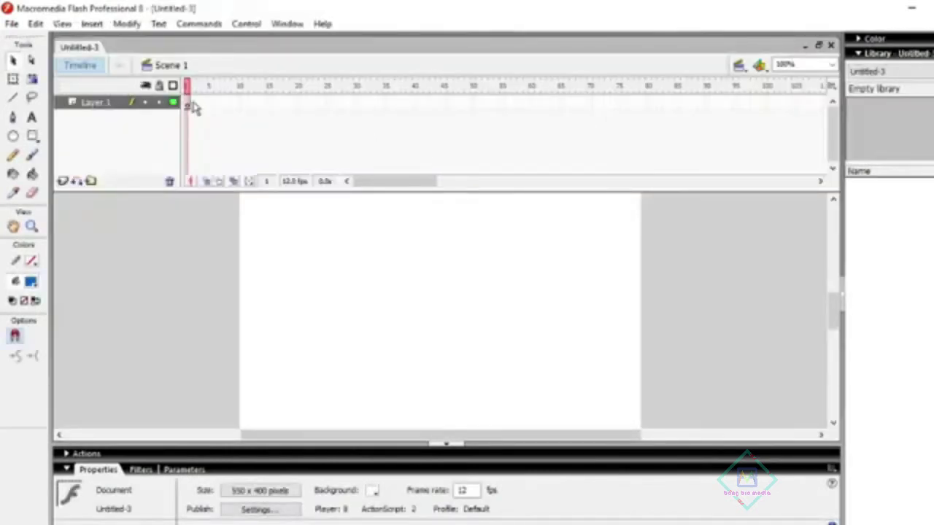
click(188, 104)
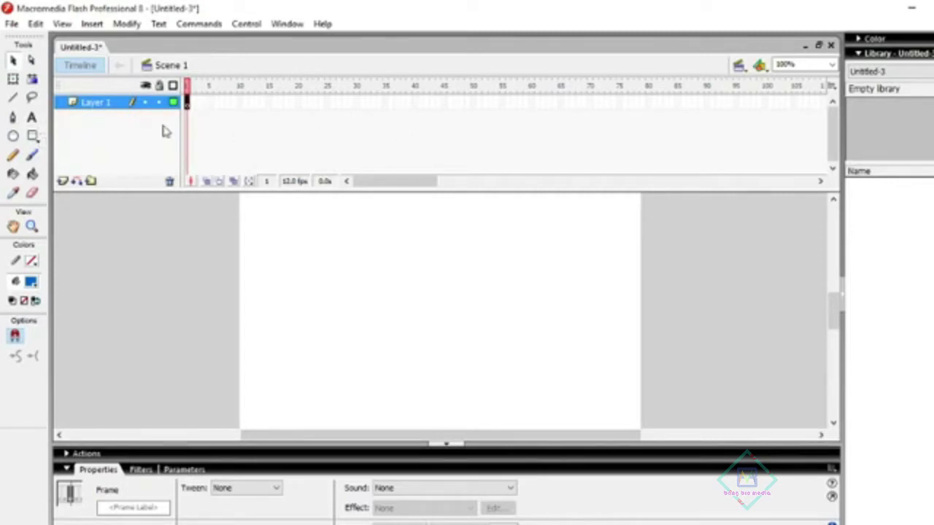
Draw a text box near the top of the stage and type SELAMAT DATANG
click(130, 134)
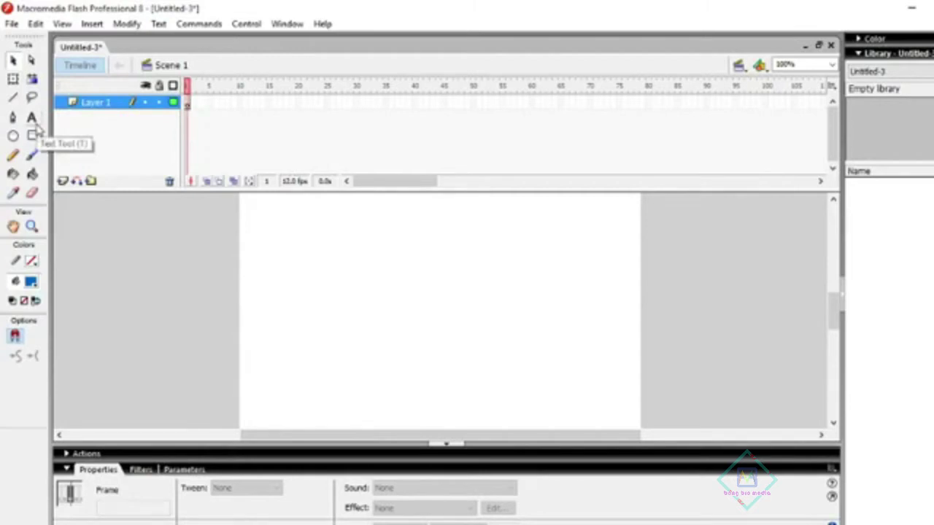
click(33, 120)
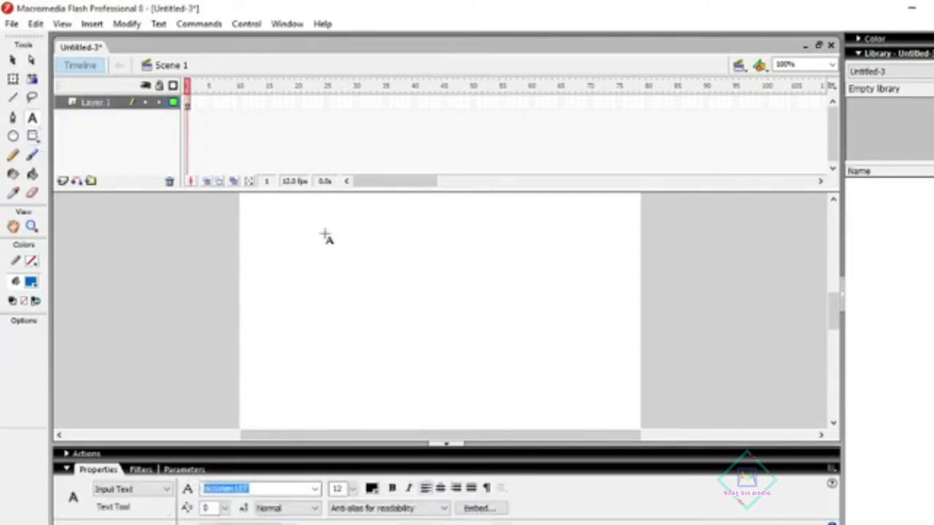
drag(362, 240, 439, 252)
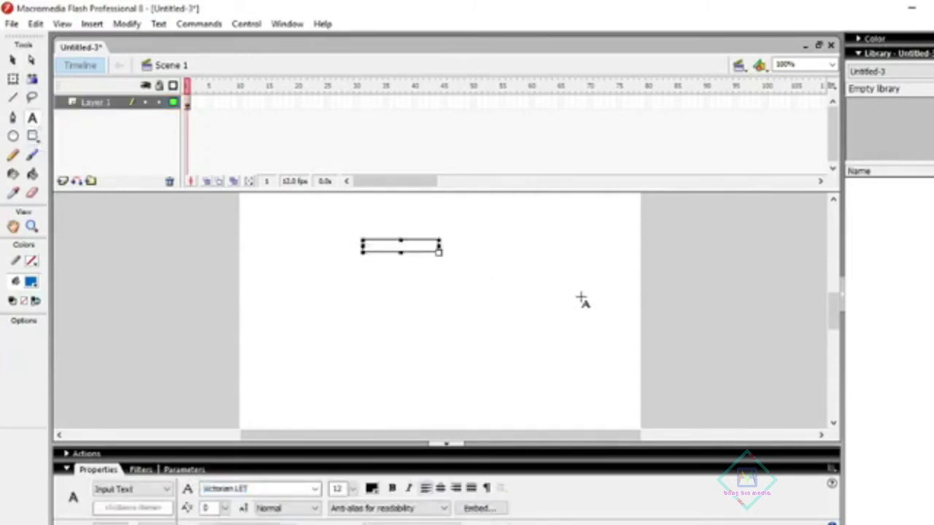
text(Her)
key(BackSpace)
key(BackSpace)
text(He)
text( D)
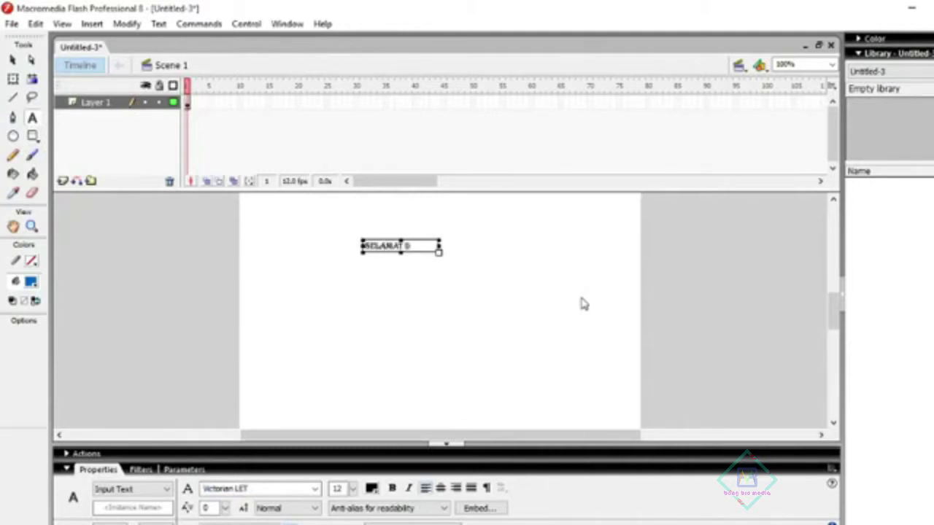
text(G)
Nudge the text down, then scale it up about three times and stretch it wider
click(14, 59)
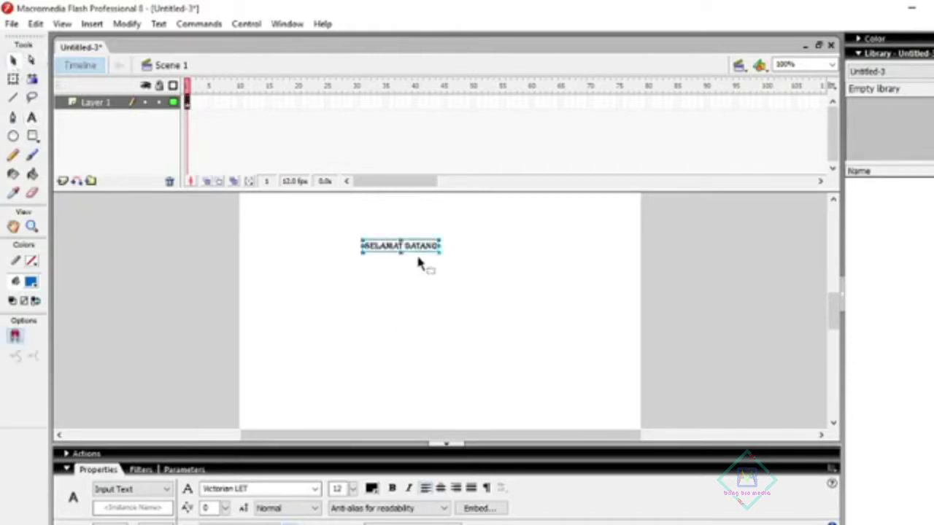
drag(423, 253, 436, 264)
click(13, 78)
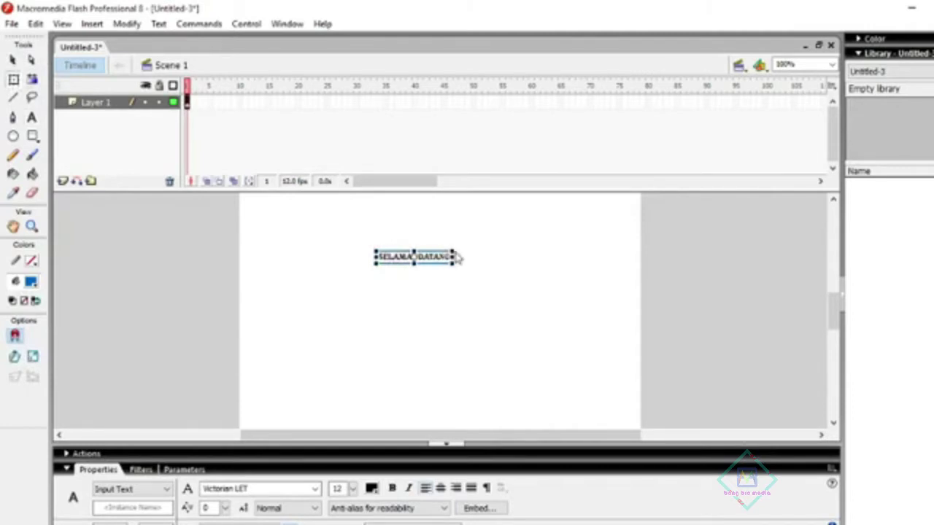
drag(455, 249, 559, 206)
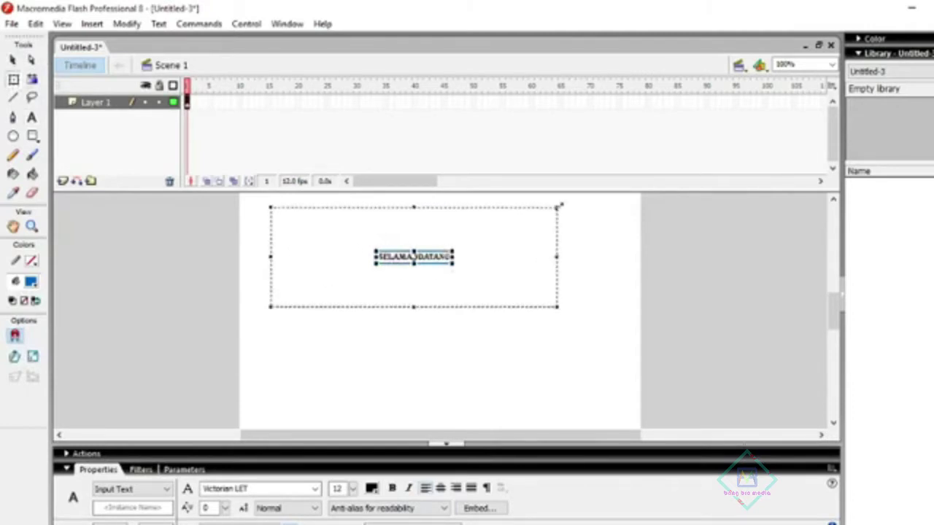
mouse_move(560, 256)
mouse_down()
mouse_move(588, 258)
mouse_move(568, 270)
mouse_up()
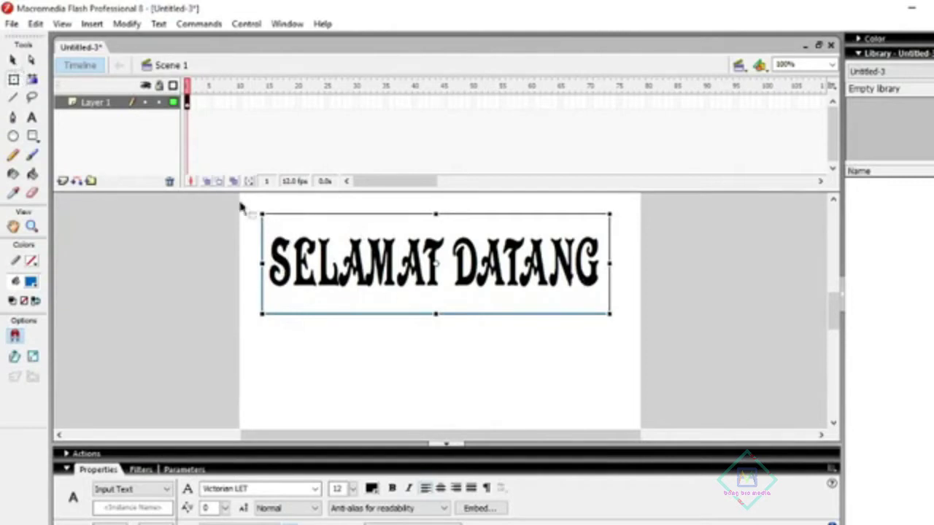
click(389, 354)
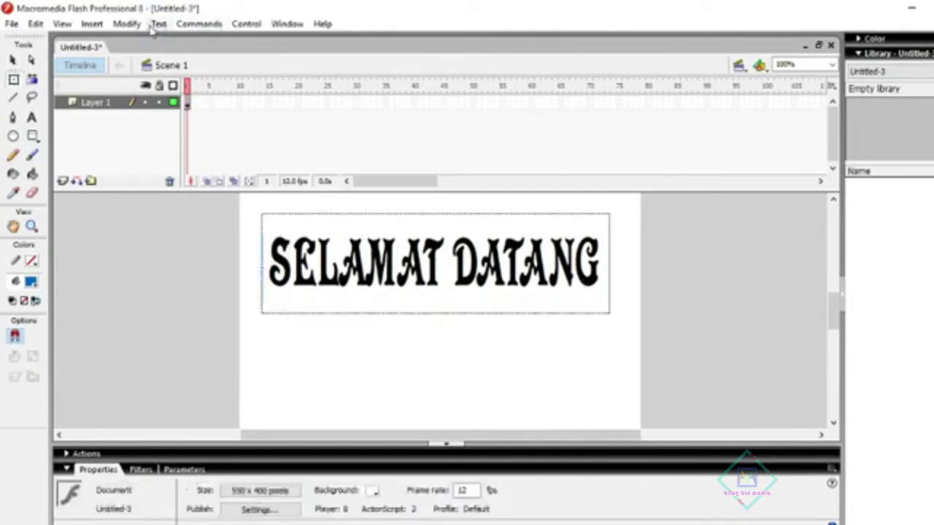
Set the document background colour to dark navy blue (#000099) in Document Properties
click(115, 25)
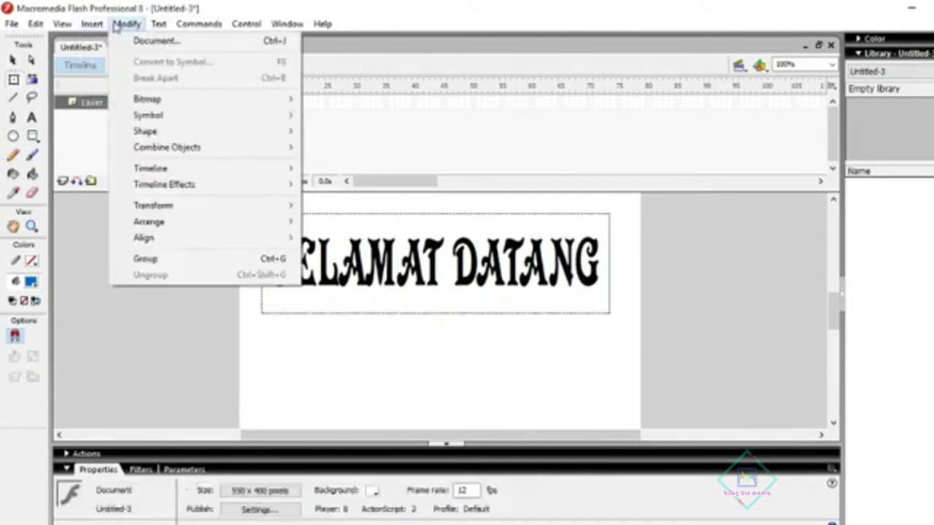
click(150, 41)
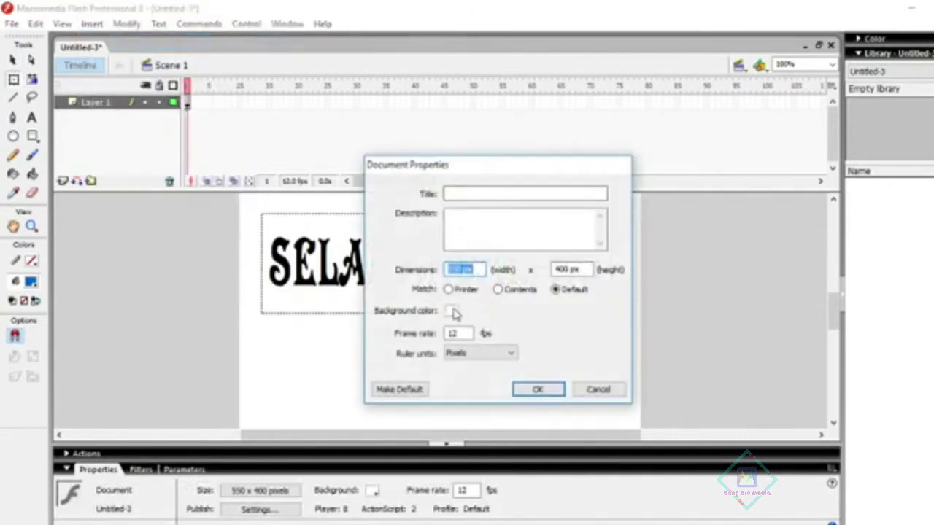
click(453, 312)
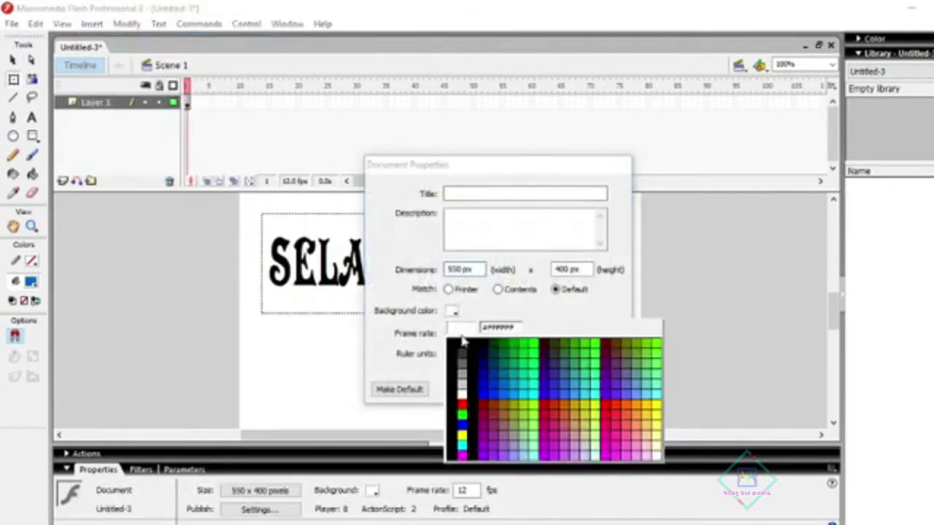
click(485, 371)
click(537, 389)
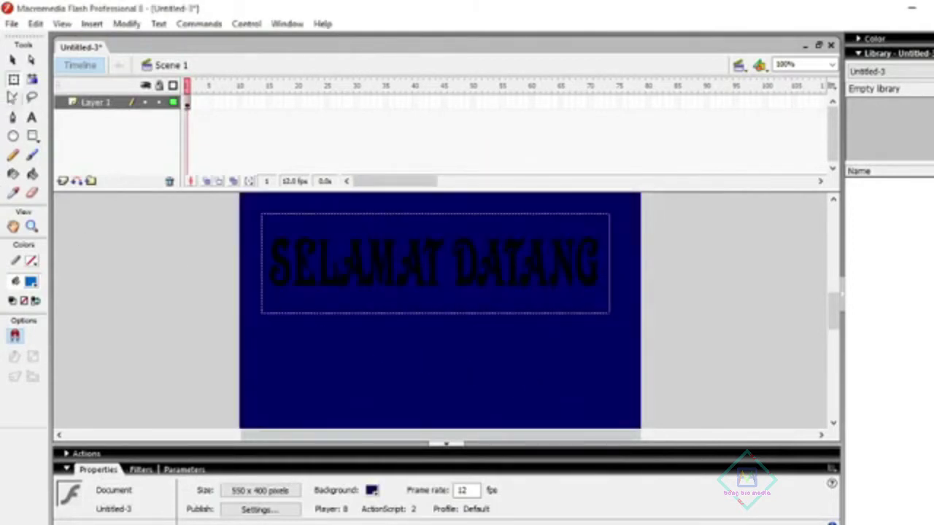
click(14, 61)
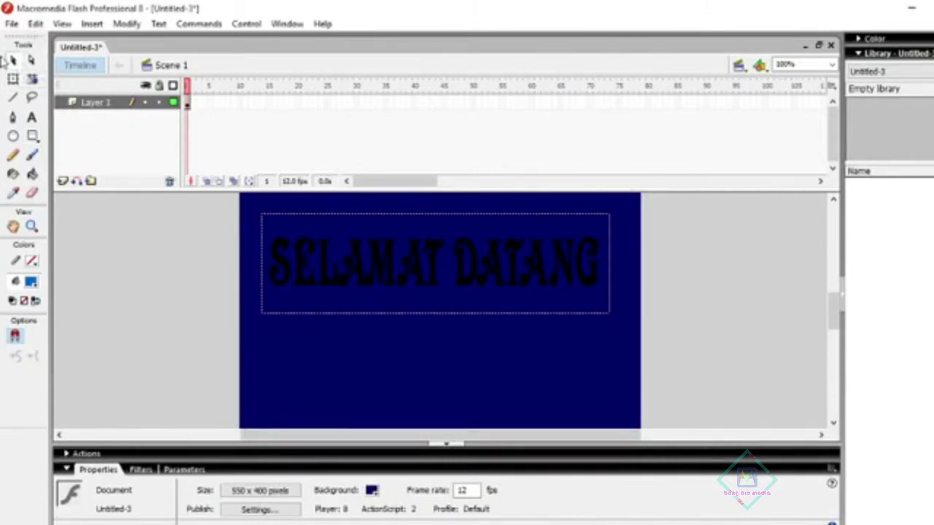
Add a Glow filter to the SELAMAT DATANG text
click(383, 259)
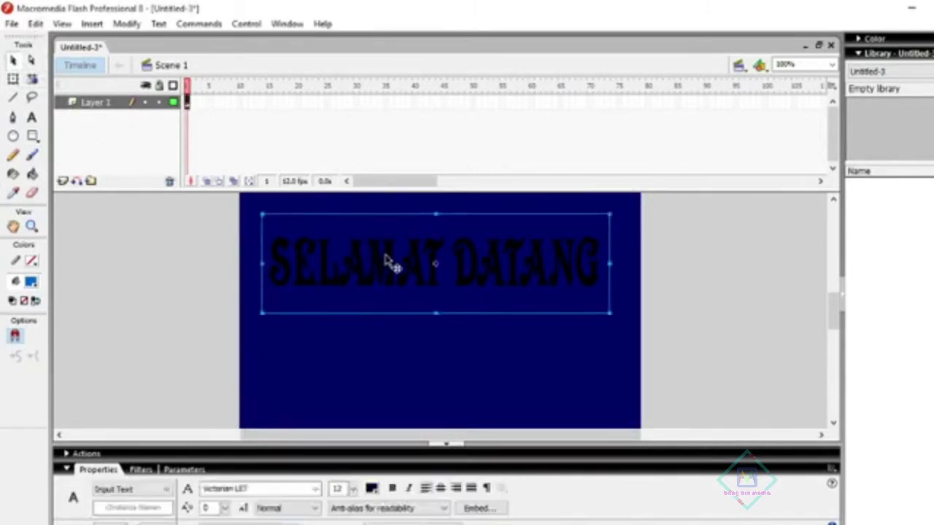
click(140, 470)
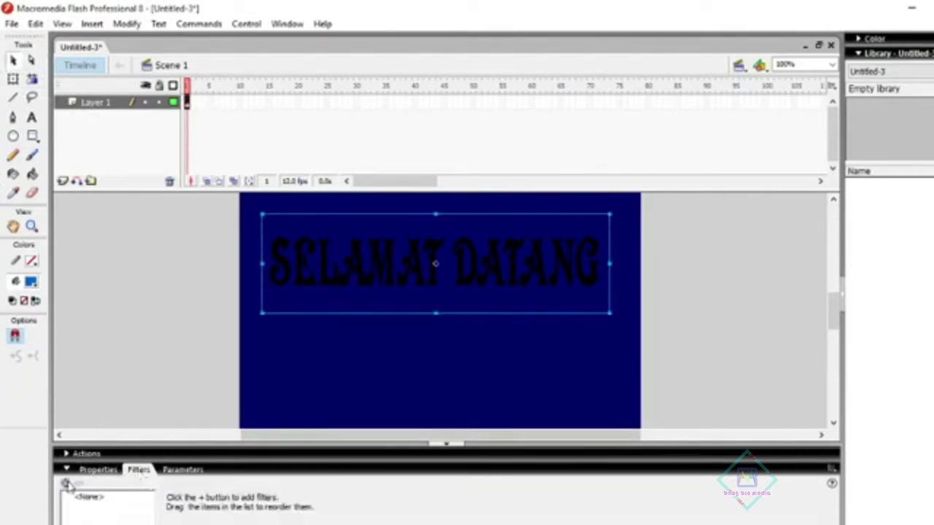
click(64, 484)
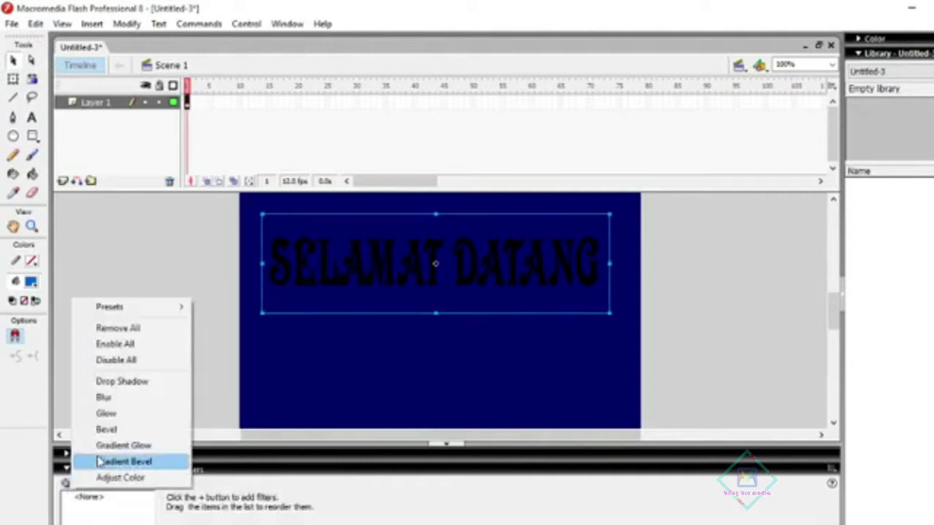
click(106, 414)
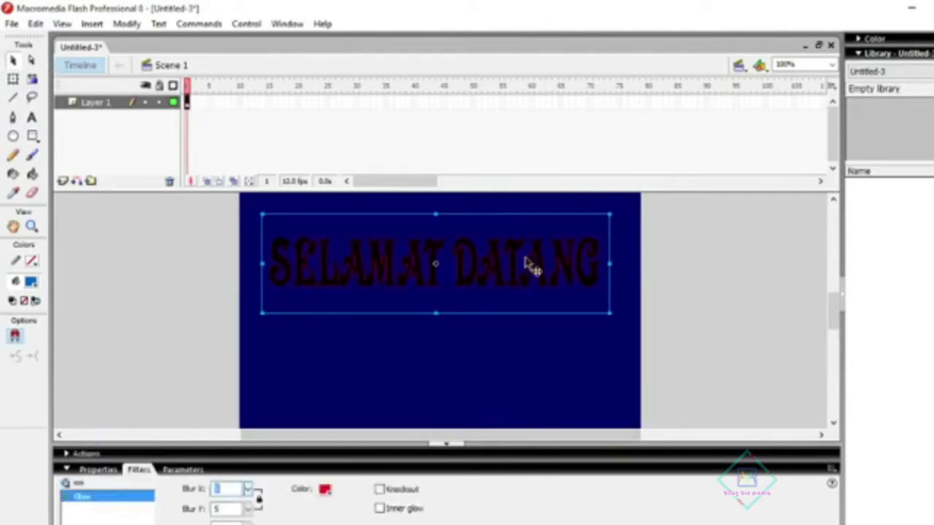
Set the glow colour to white and Blur X/Y to 19, then deselect to preview
click(325, 490)
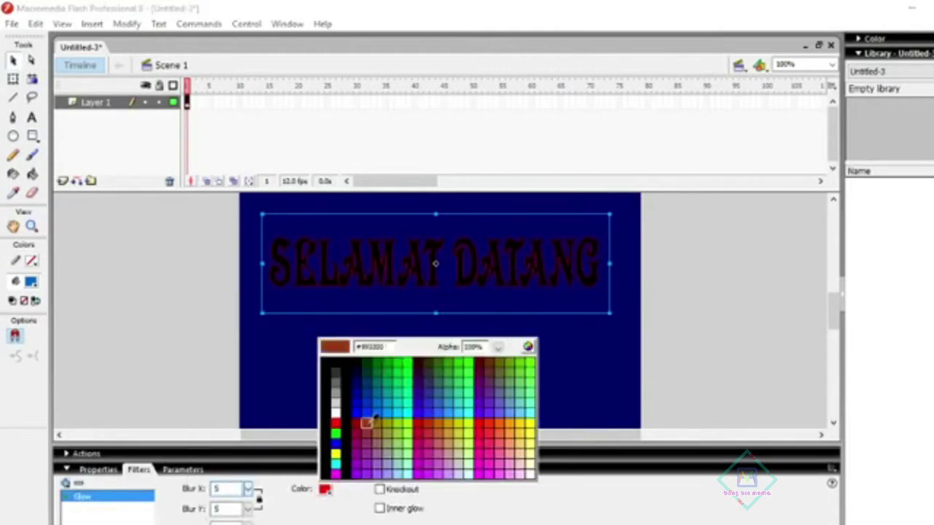
click(337, 402)
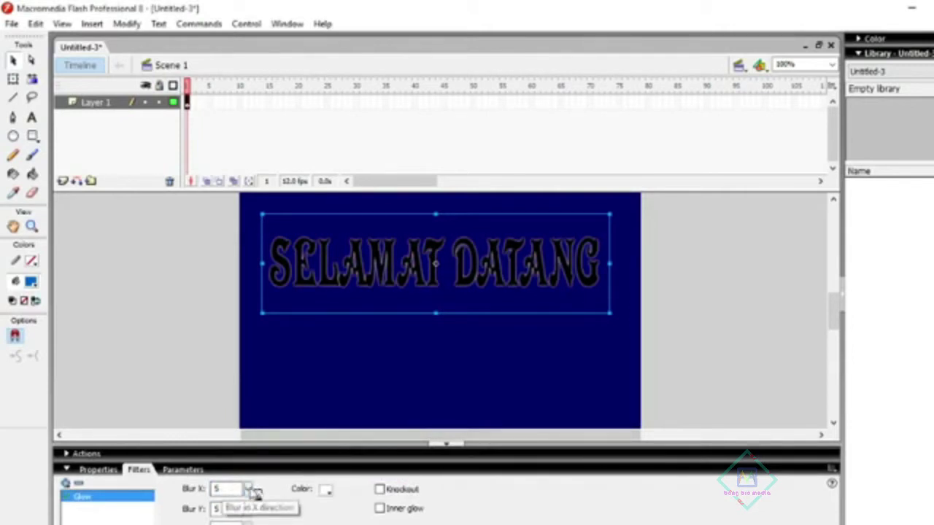
drag(248, 489, 251, 479)
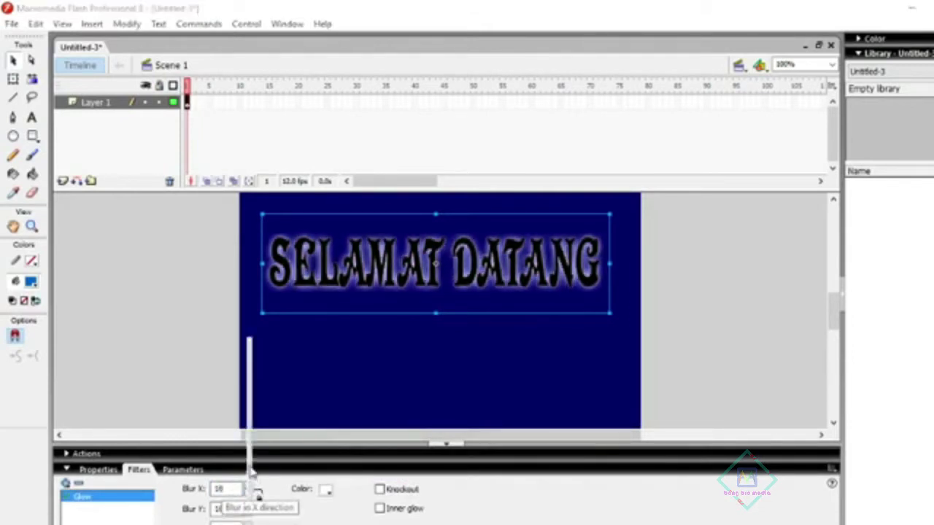
click(154, 241)
click(329, 283)
click(137, 248)
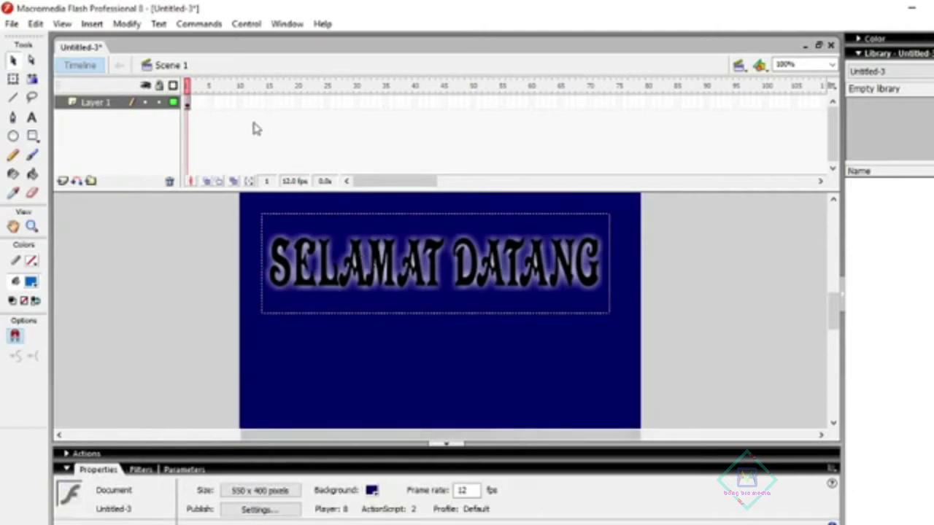
Insert a keyframe at frame 25 and create a motion tween from frame 10
click(330, 104)
right_click(328, 102)
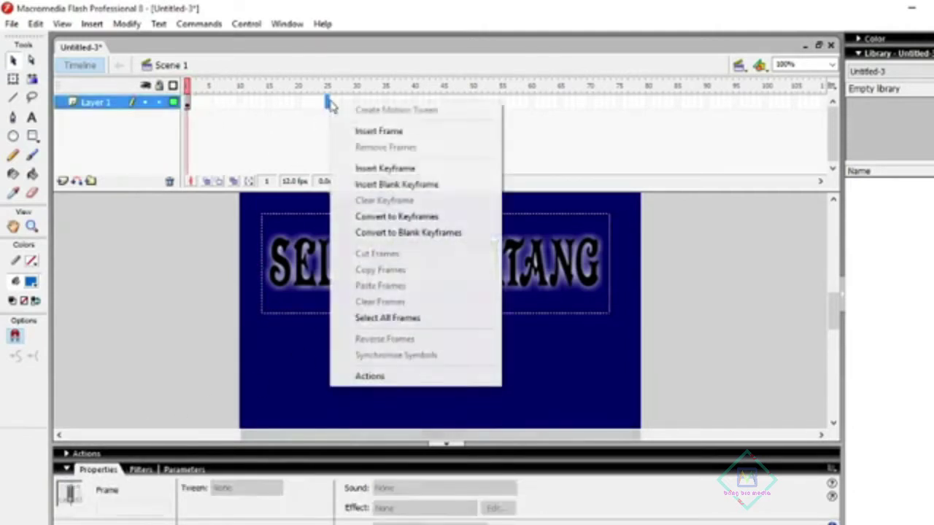
click(399, 168)
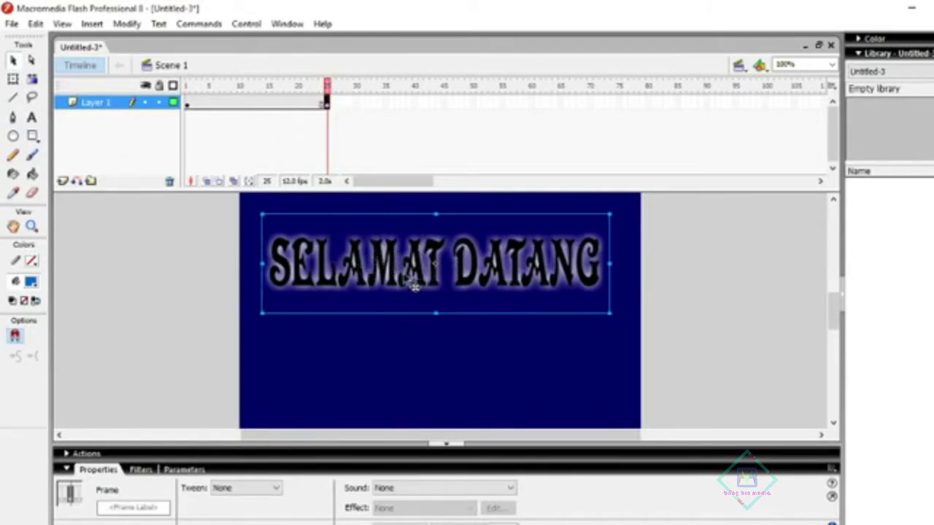
click(270, 106)
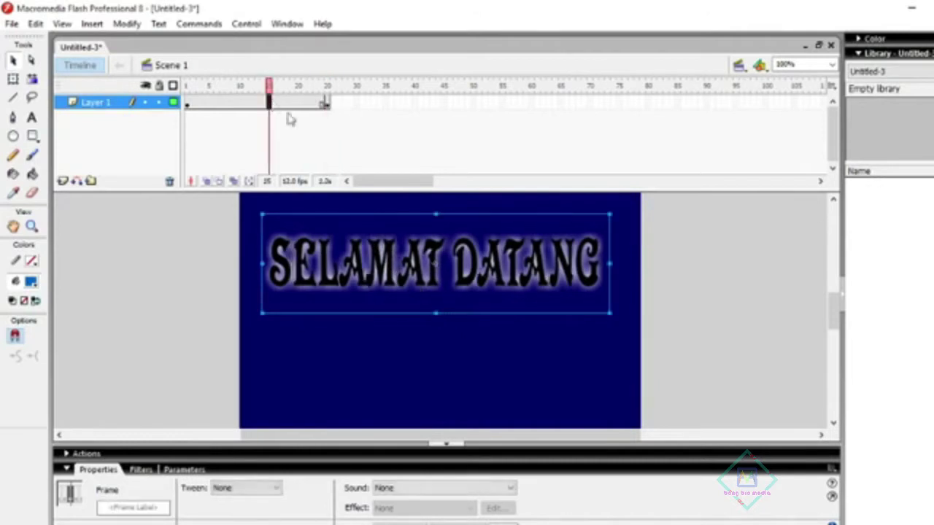
click(211, 255)
click(235, 102)
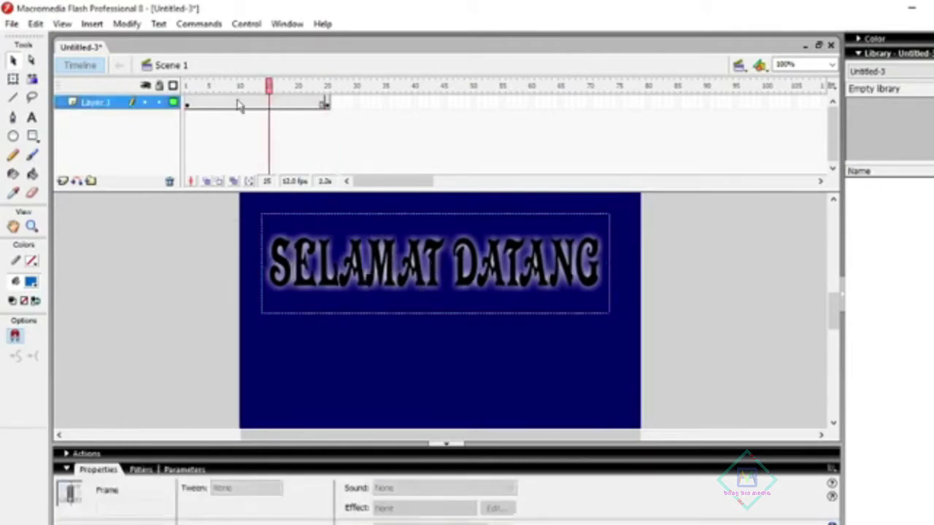
right_click(235, 102)
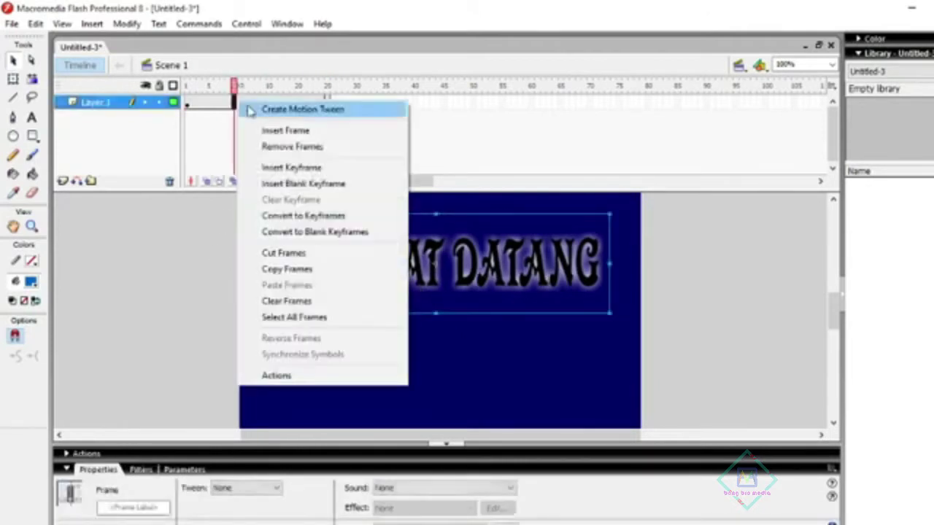
click(344, 109)
Move the frame-1 text near the stage bottom and shrink it to a small size
click(328, 103)
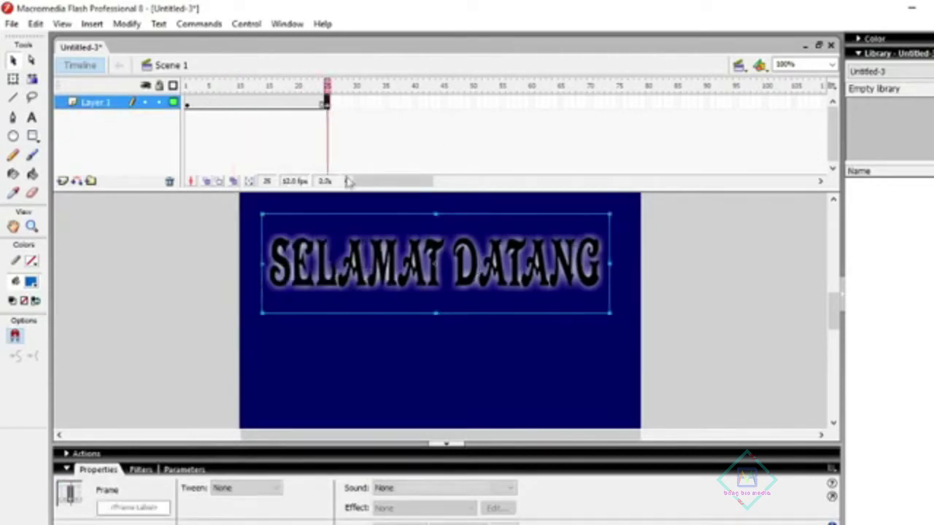
drag(407, 266, 403, 365)
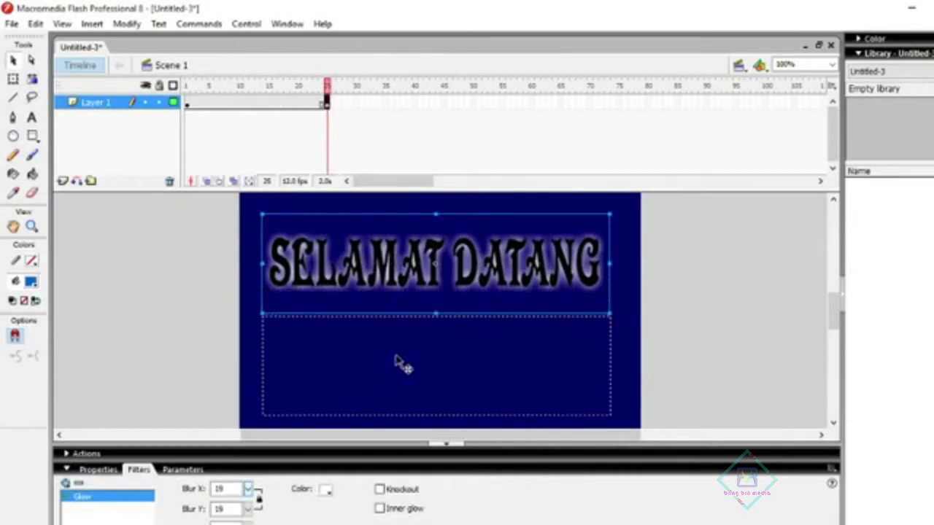
drag(403, 365, 403, 365)
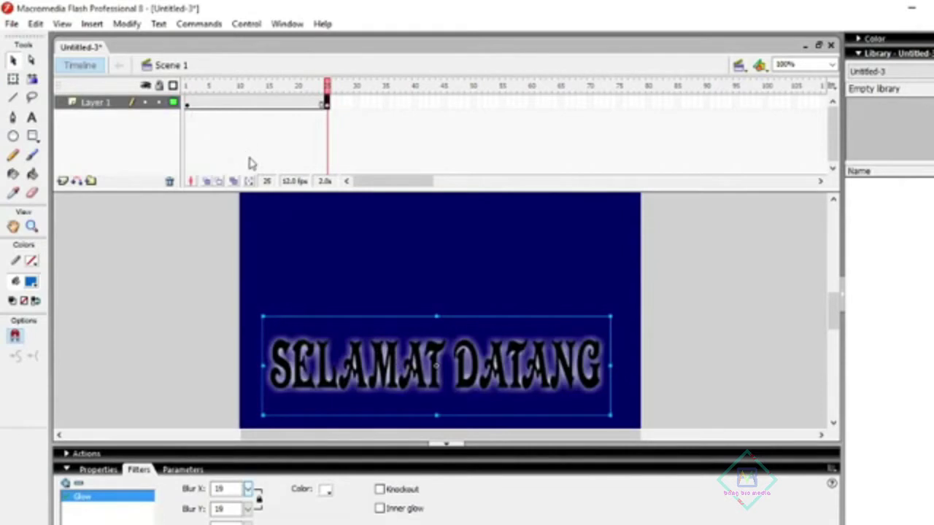
key(ctrl+z)
click(186, 107)
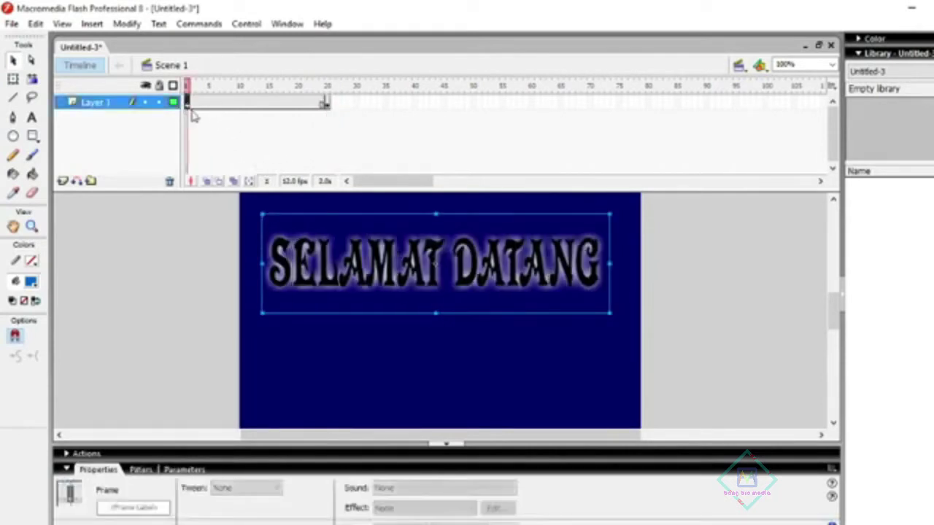
drag(447, 264, 460, 357)
click(13, 79)
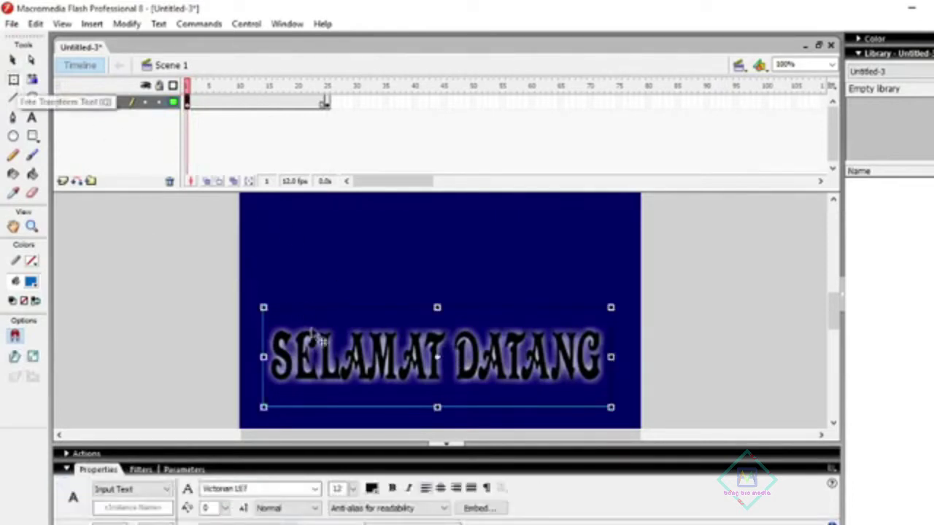
drag(525, 381, 354, 334)
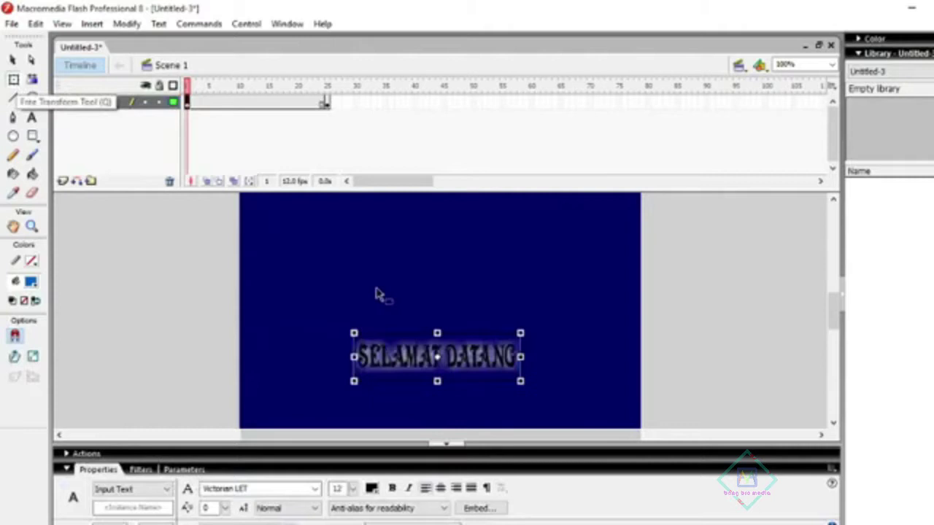
Create a motion tween at frame 13 and play the animation to preview it
click(252, 103)
right_click(253, 106)
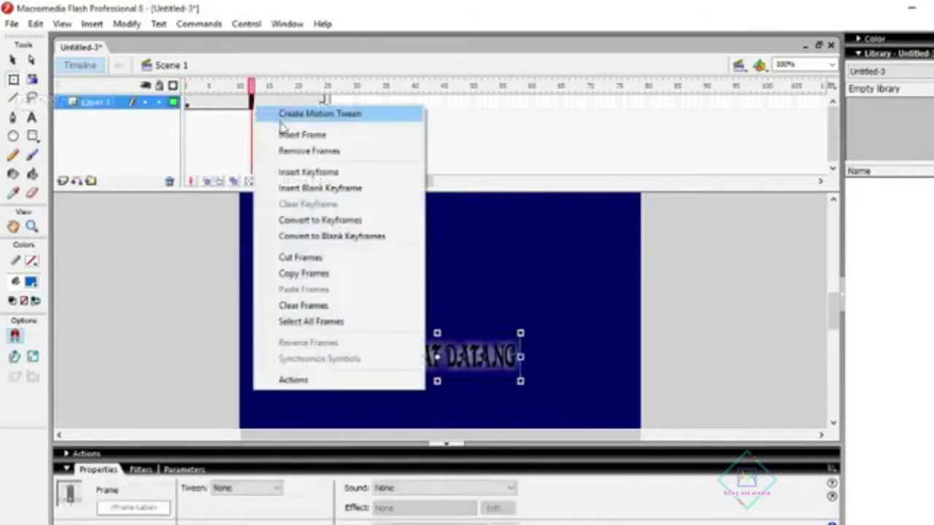
click(298, 117)
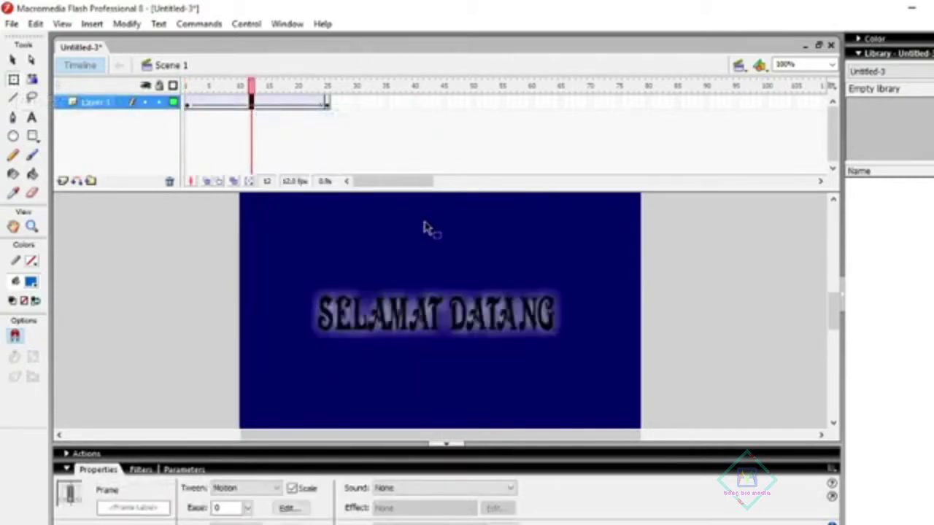
key(Return)
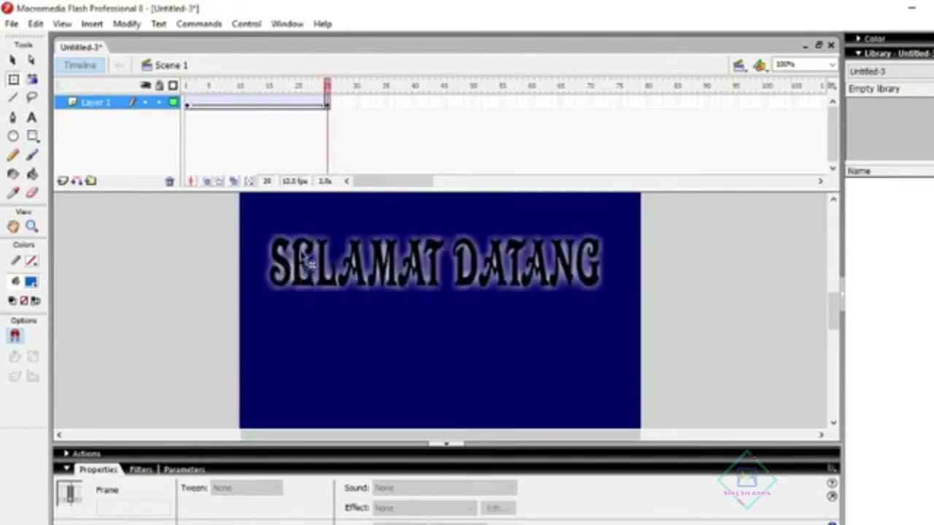
Add a Gradient Glow filter to the small frame-1 SELAMAT DATANG text
click(188, 105)
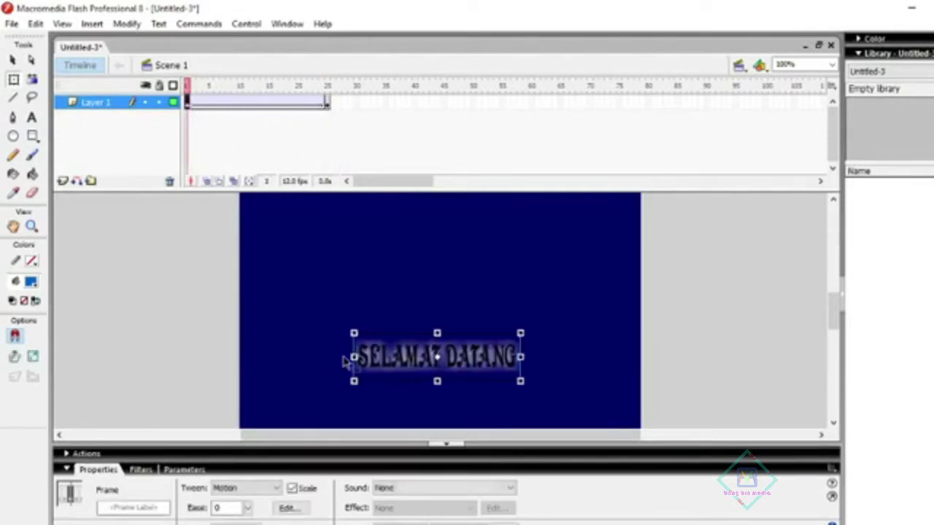
click(142, 470)
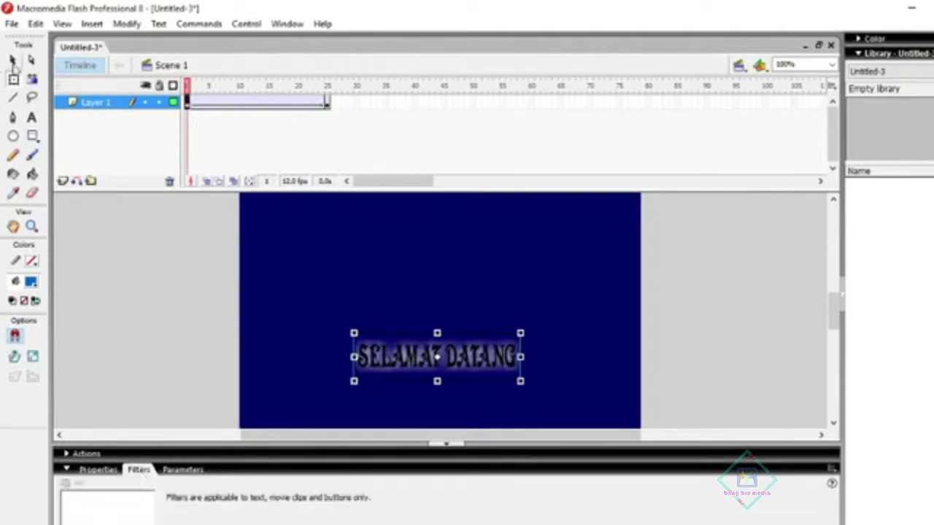
click(12, 62)
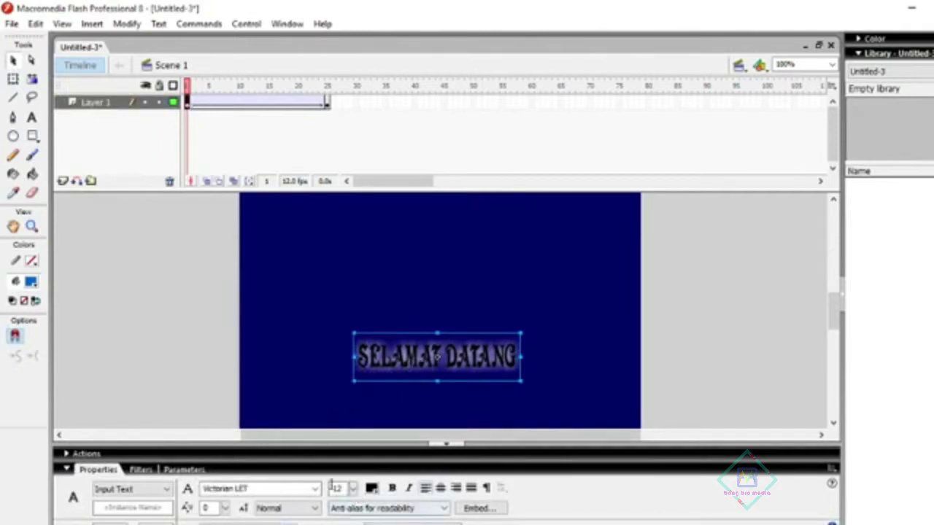
click(137, 469)
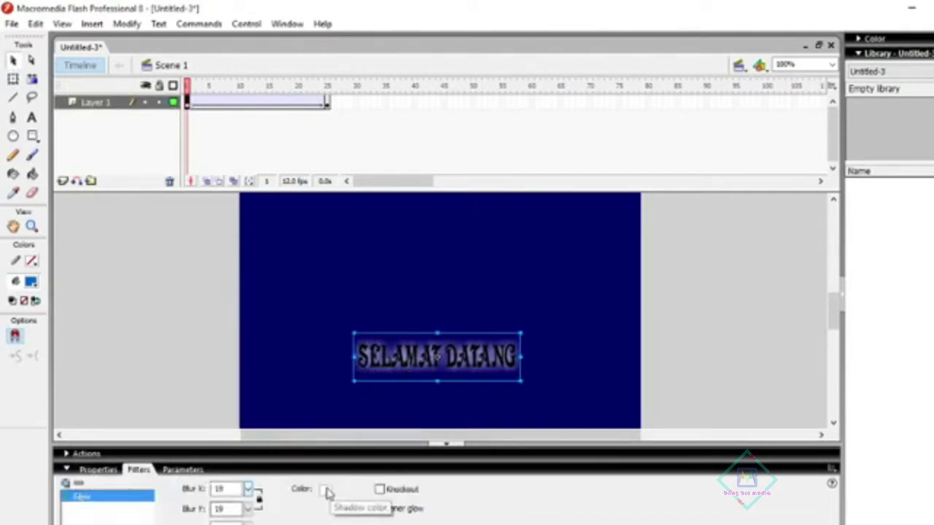
click(66, 483)
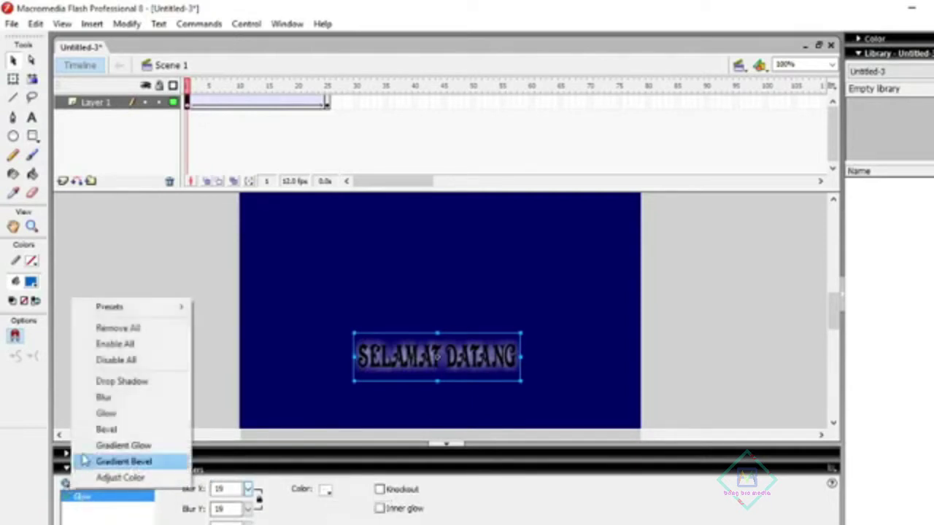
click(124, 446)
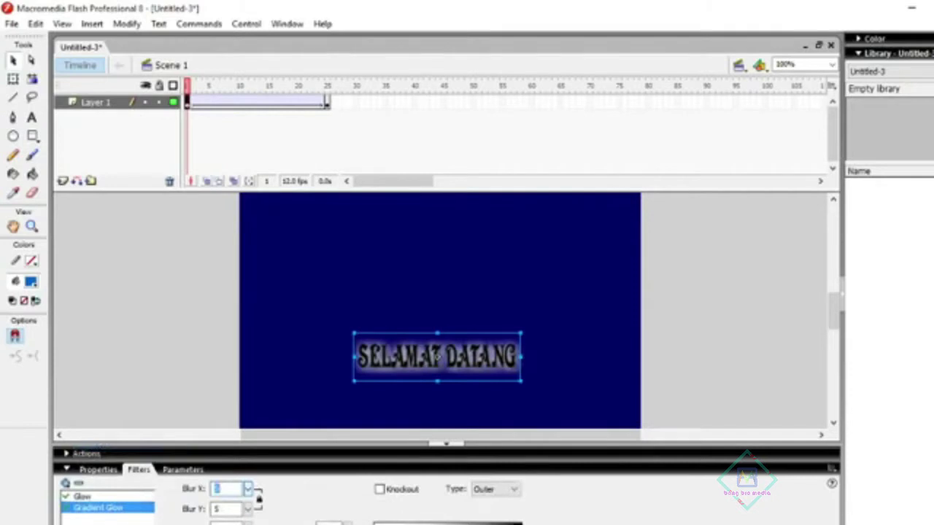
Set the gradient glow colours to yellow and green and raise the blur
click(375, 522)
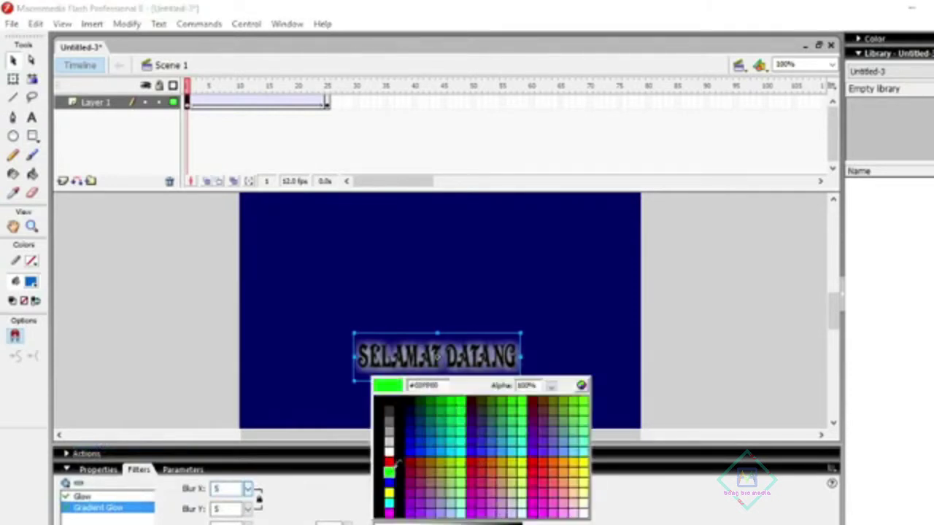
click(389, 486)
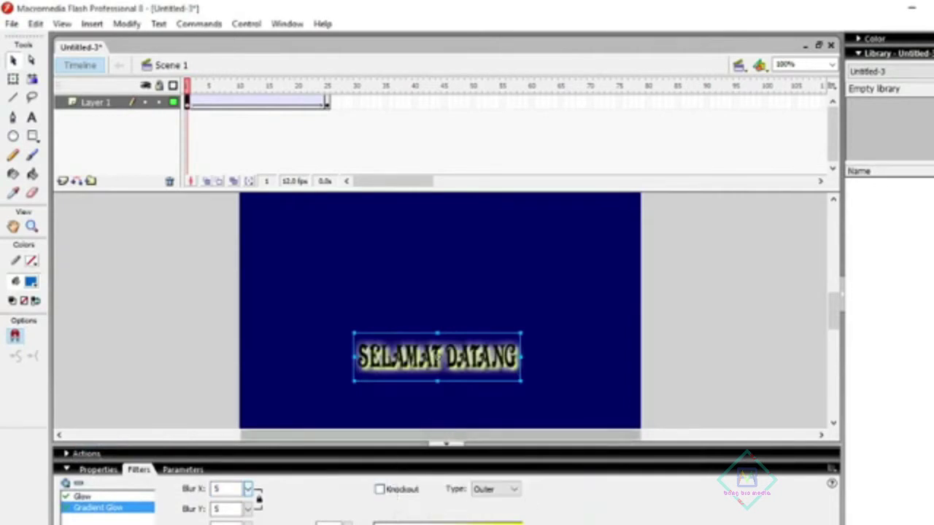
click(375, 522)
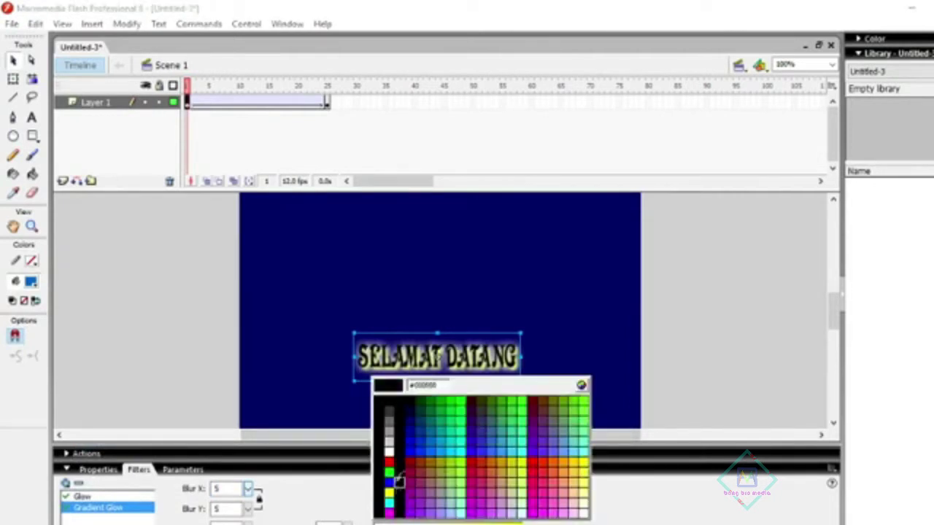
click(389, 472)
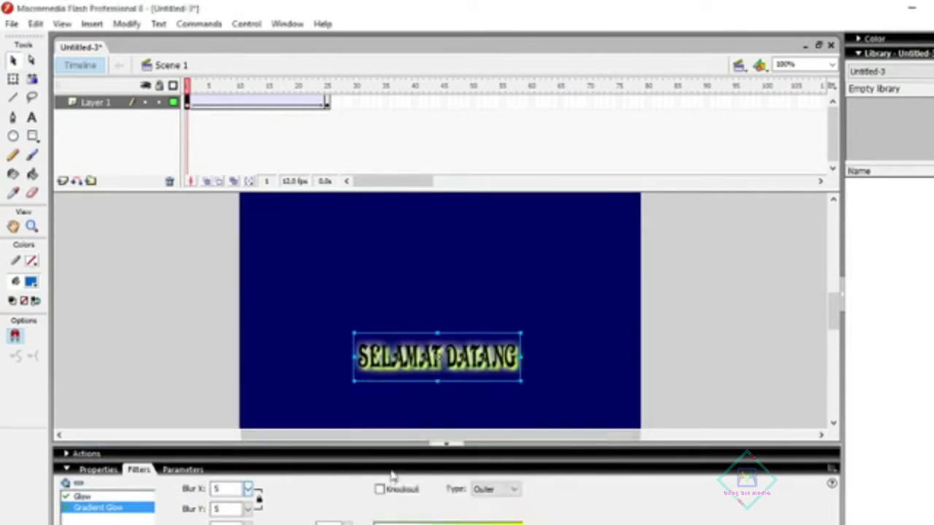
mouse_move(249, 489)
mouse_down()
mouse_move(256, 492)
mouse_move(258, 438)
mouse_up()
Play the 25-frame tween four times, watching SELAMAT DATANG grow and rise
click(178, 230)
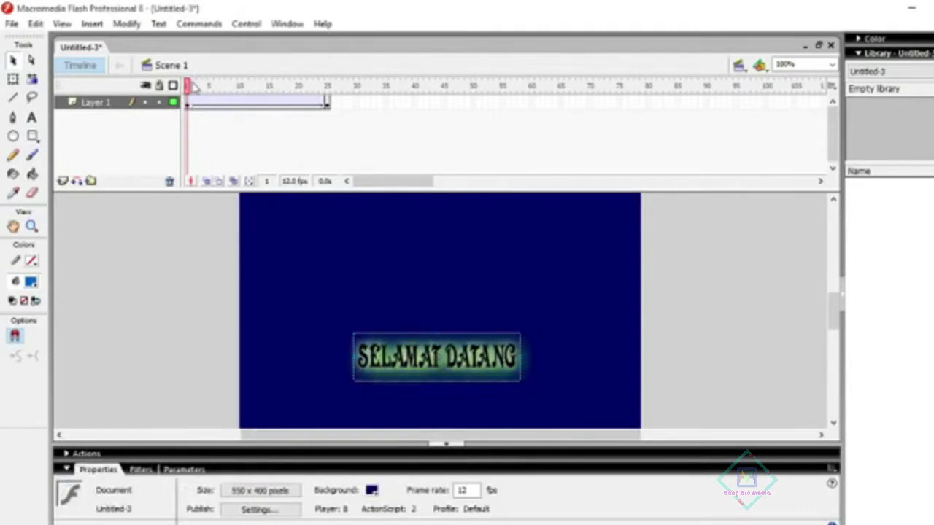
key(Return)
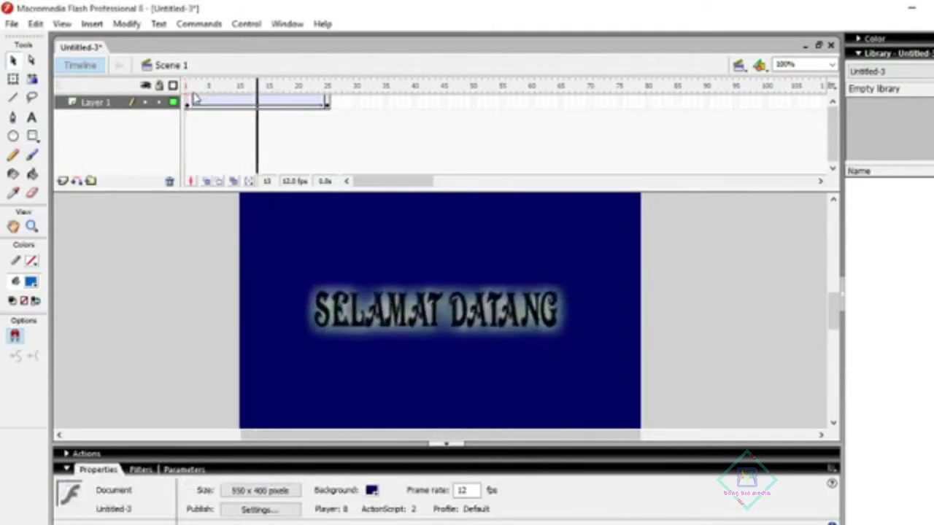
key(Return)
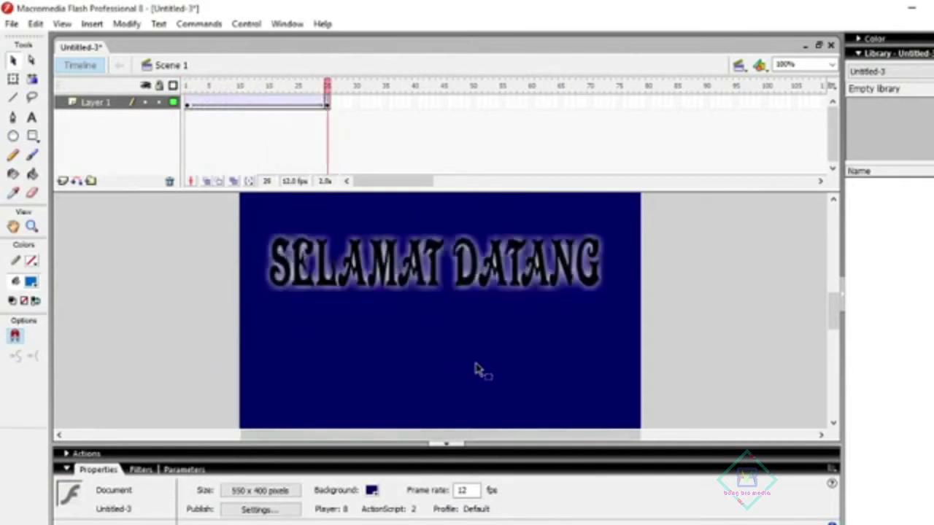
key(Return)
key(Return)
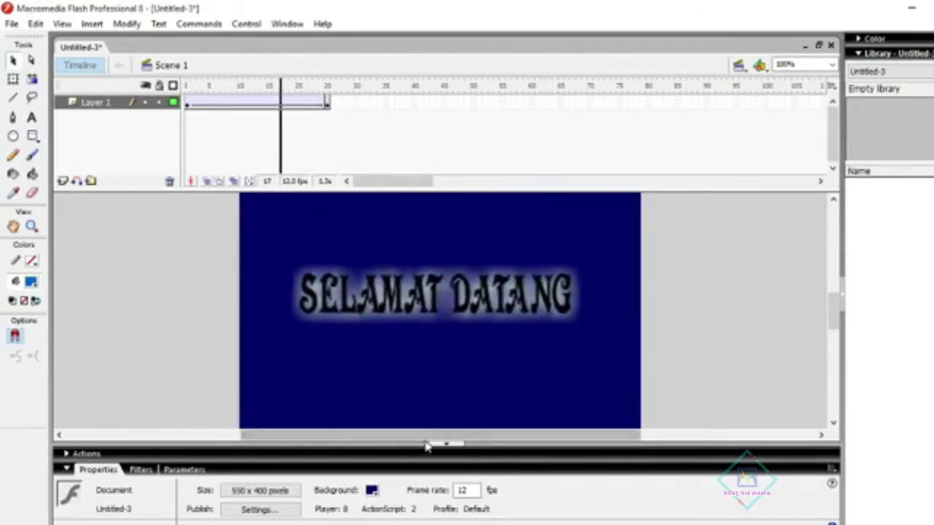
key(Return)
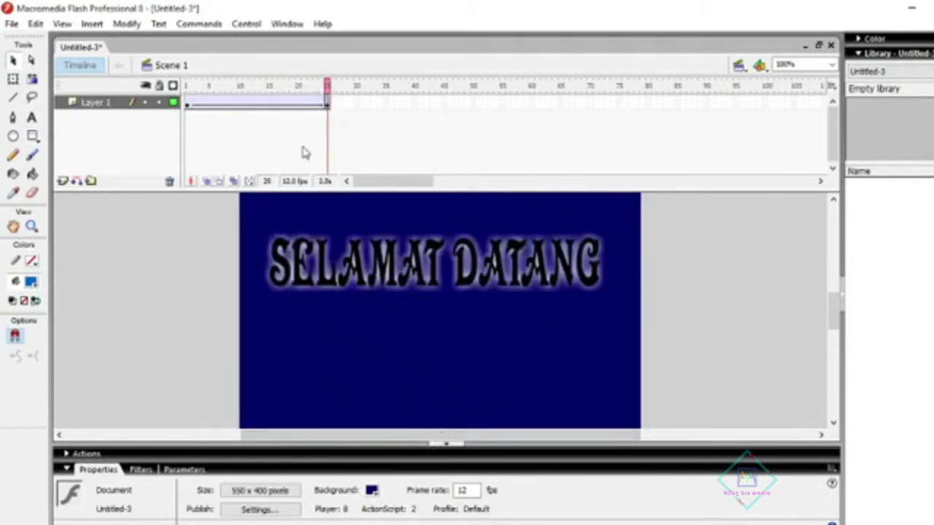
Remove the last tween frame and reinsert a keyframe at frame 25
click(188, 105)
click(328, 103)
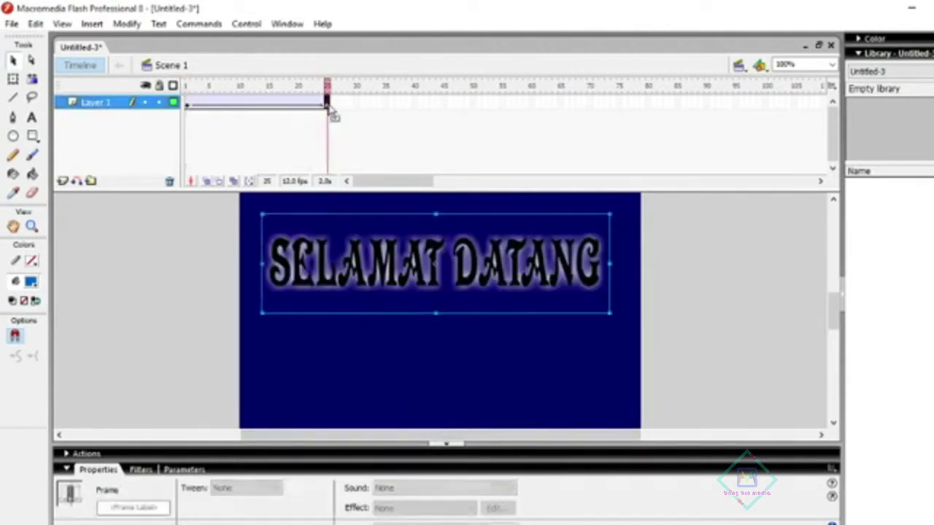
right_click(328, 104)
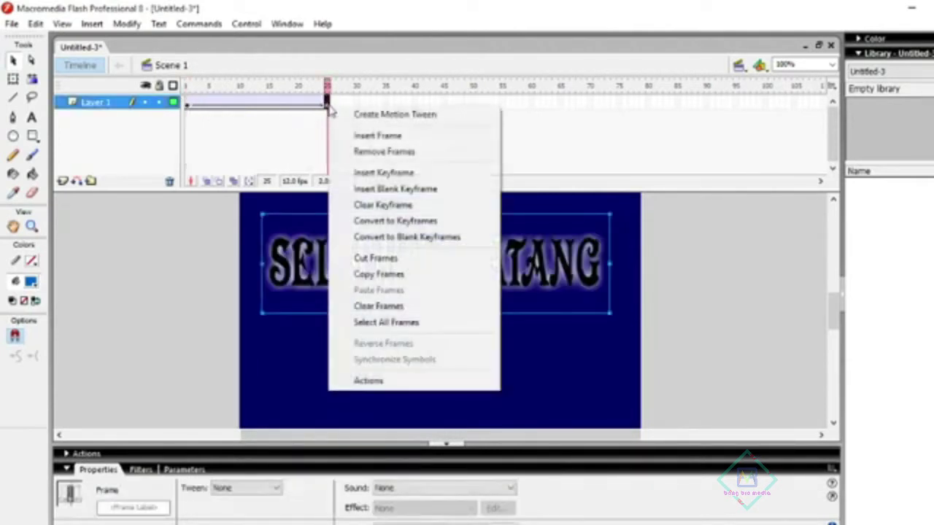
click(386, 151)
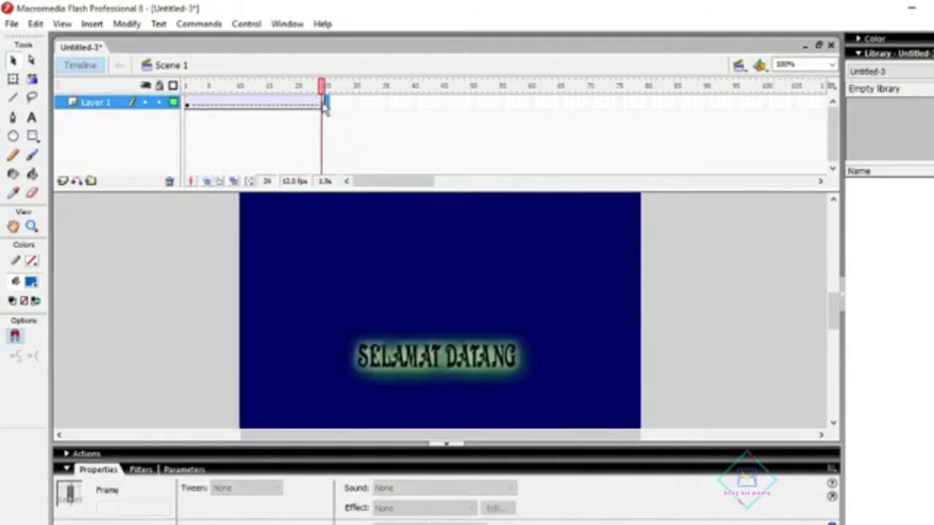
click(326, 106)
right_click(325, 107)
click(390, 171)
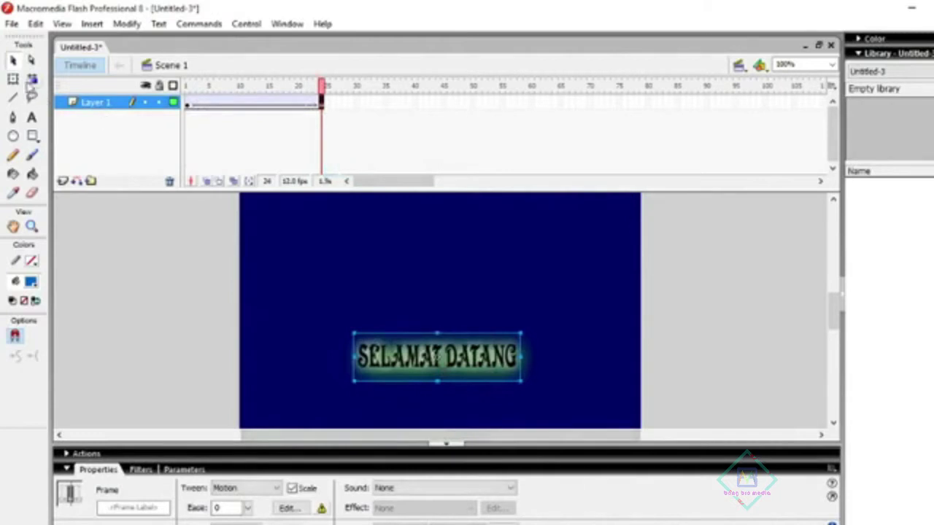
Move the frame-25 text up toward the top, enlarge it, and replay the animation
click(13, 78)
drag(422, 360, 430, 268)
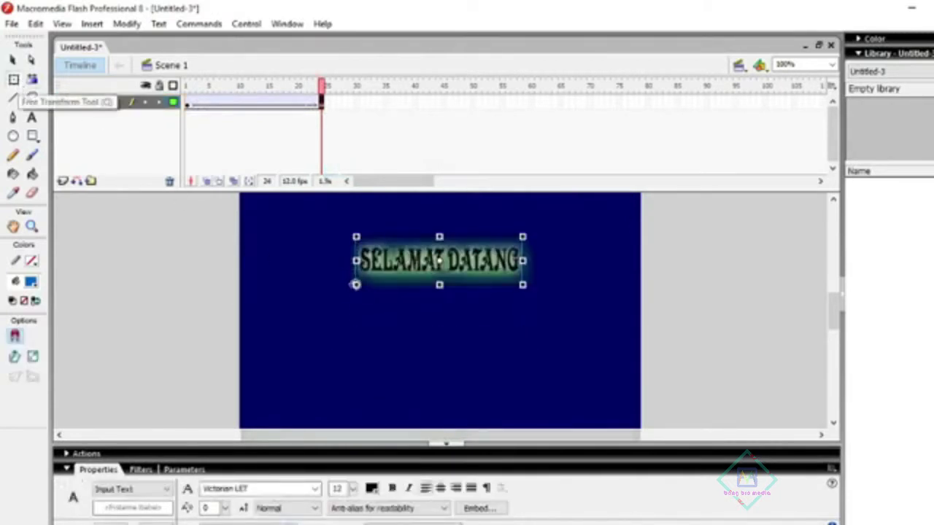
drag(356, 286, 254, 325)
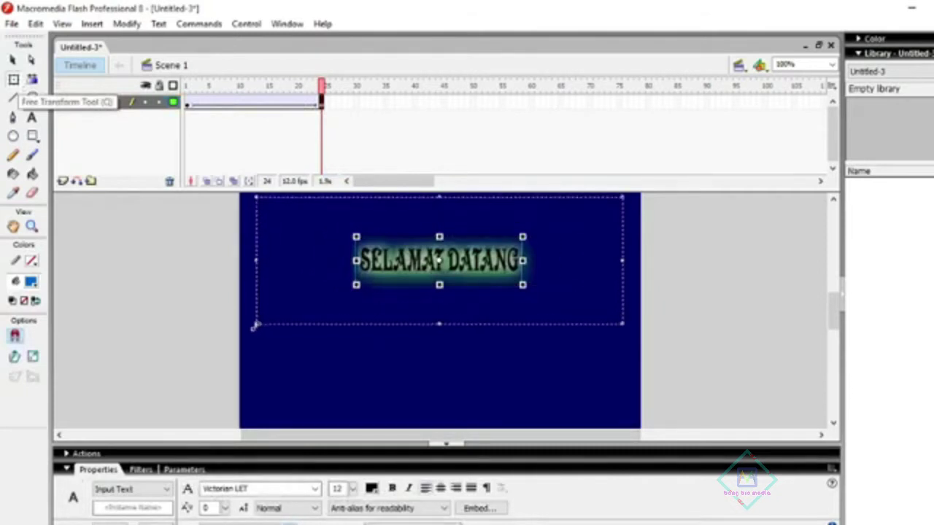
click(505, 387)
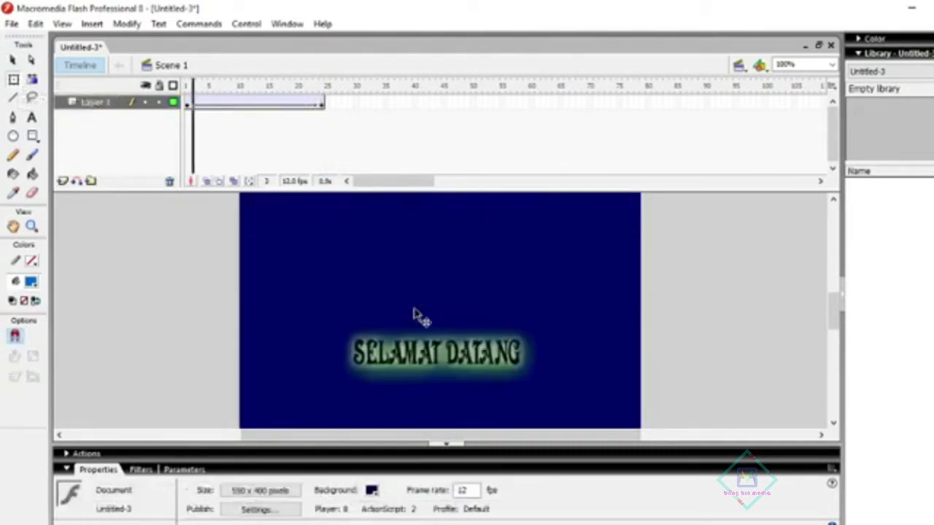
key(Return)
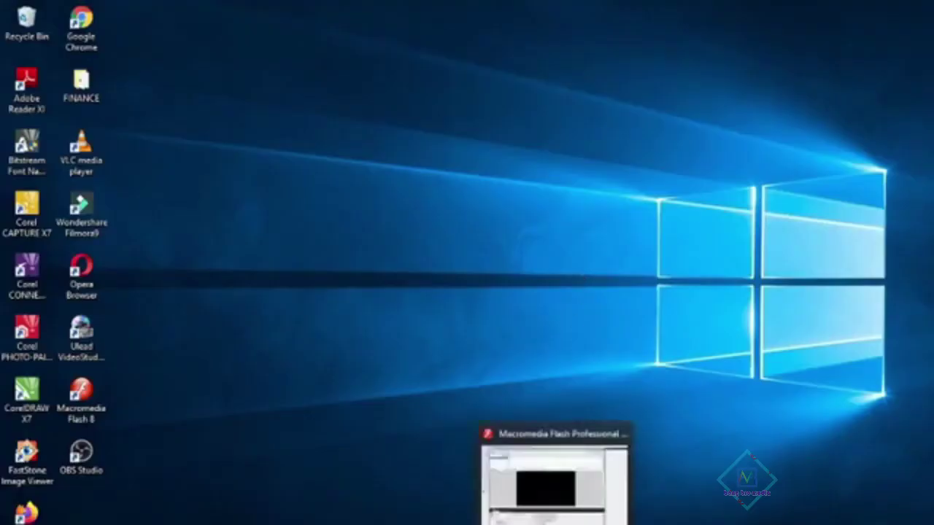
Restore the Flash window, shrink the timeline and collapse the Properties panel for more stage room
click(554, 478)
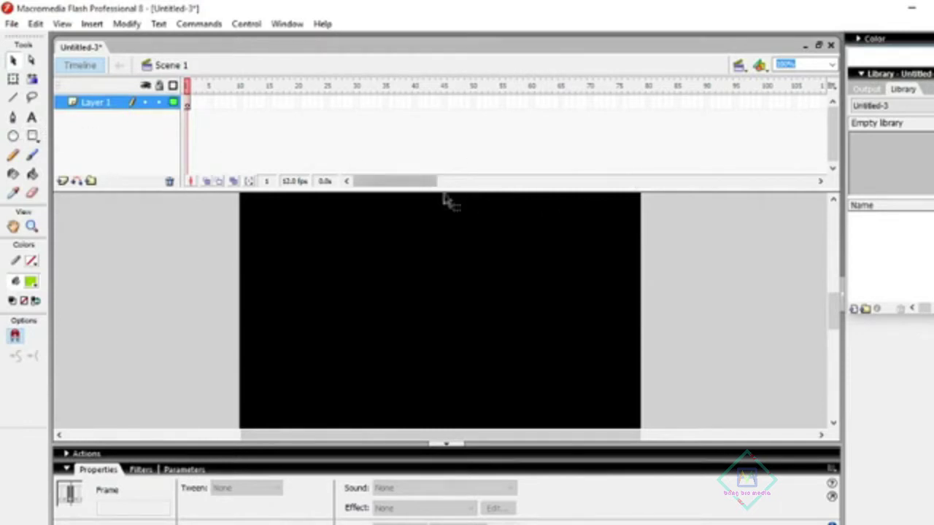
drag(478, 190, 477, 146)
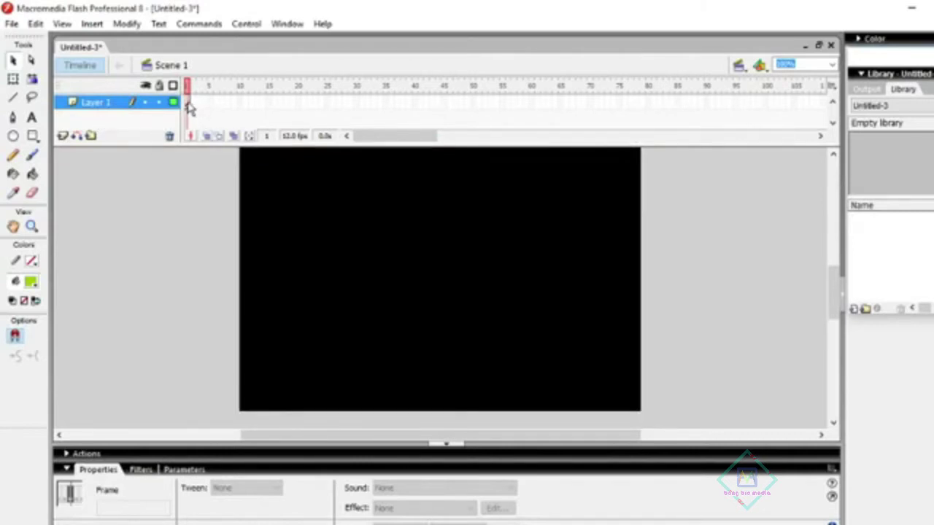
click(833, 155)
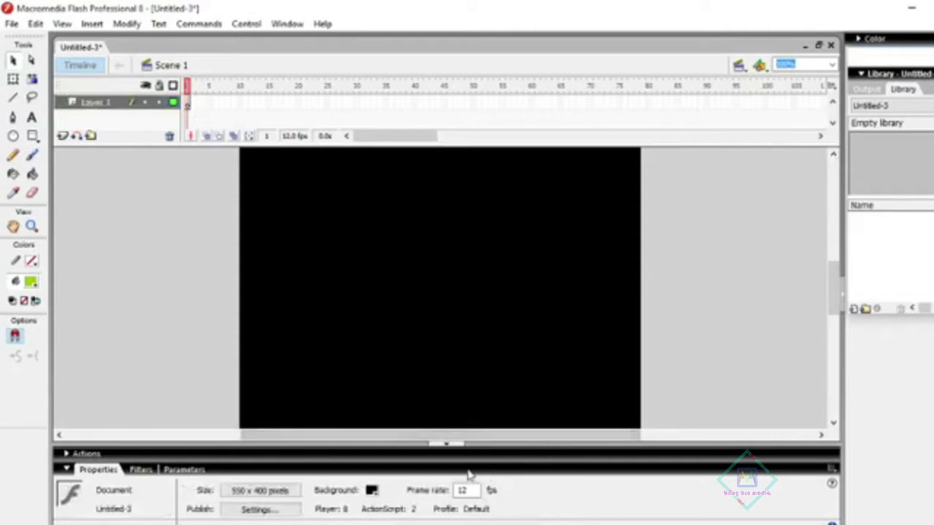
click(66, 470)
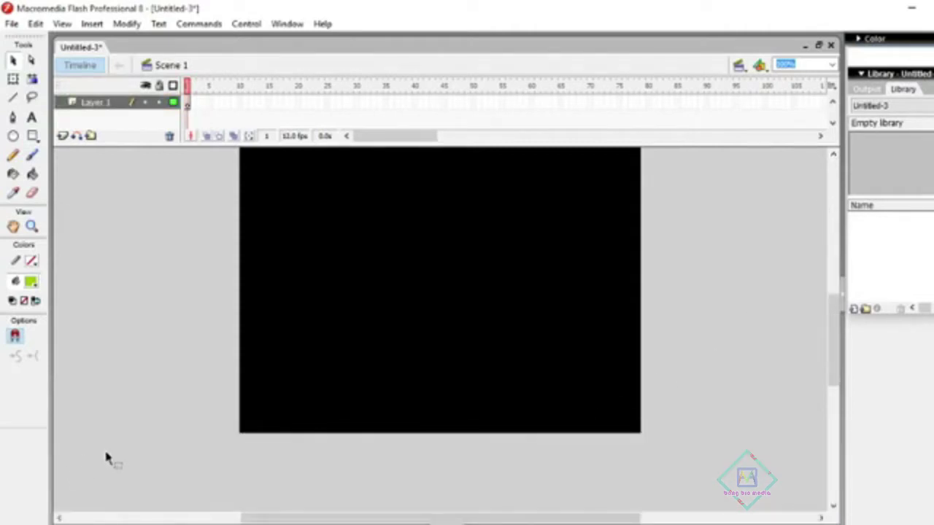
click(834, 156)
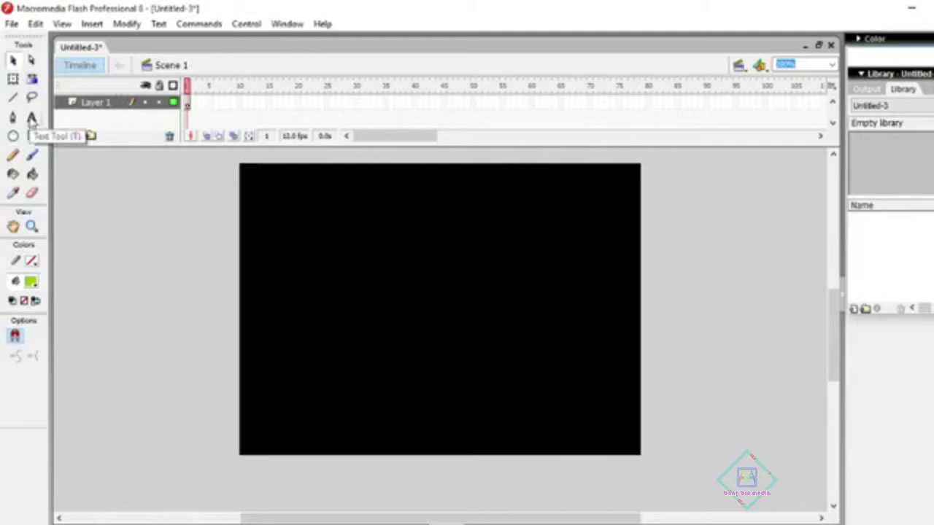
Create a text field in the upper left of the stage on frame 1
click(31, 119)
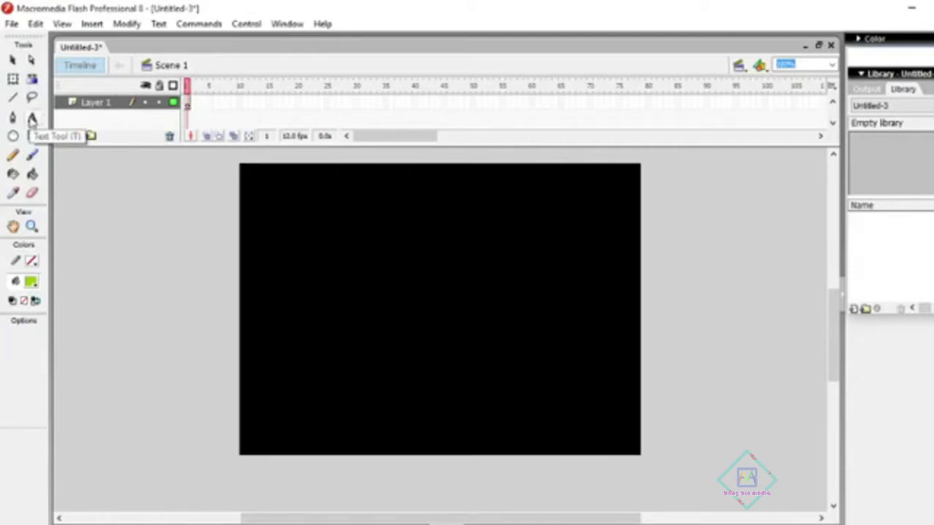
click(187, 104)
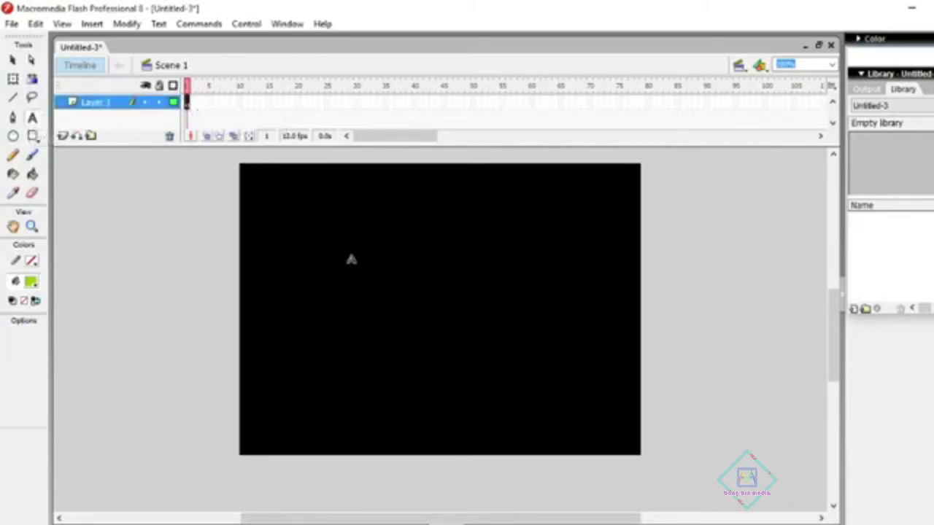
drag(347, 248, 422, 256)
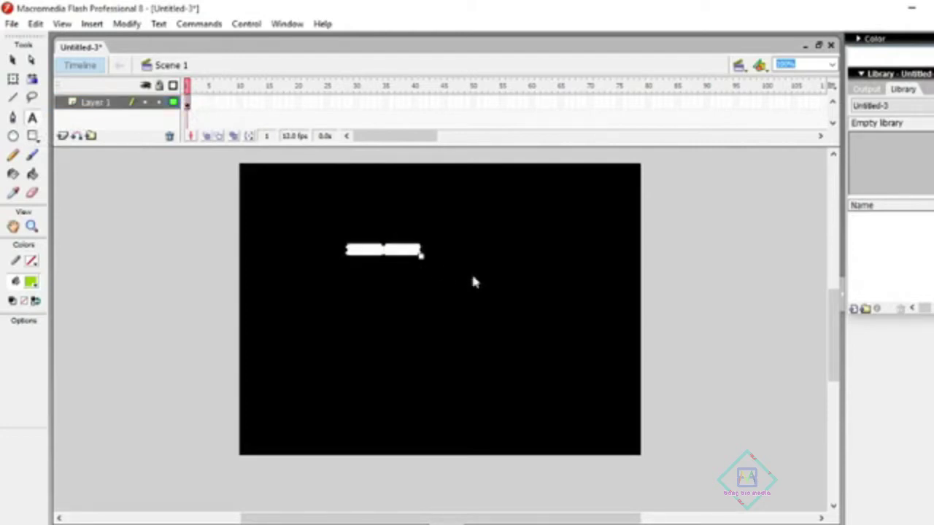
click(14, 79)
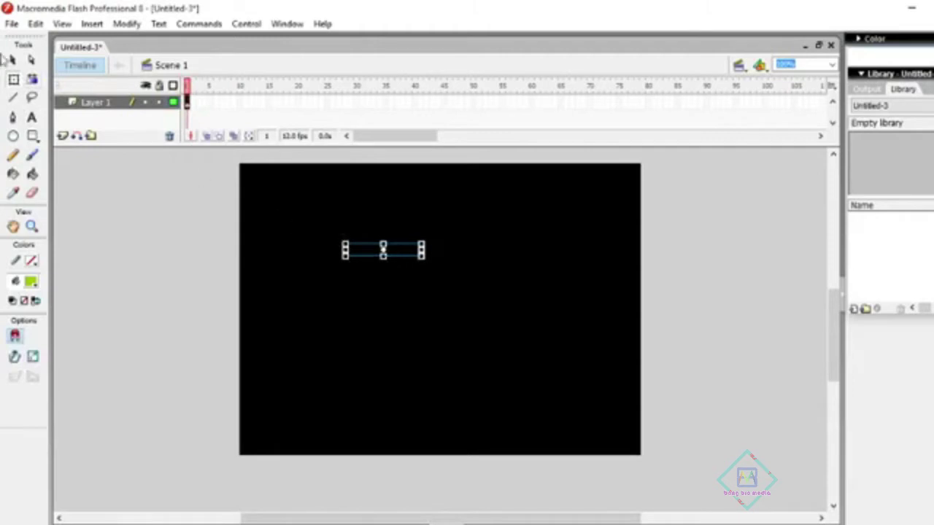
click(13, 61)
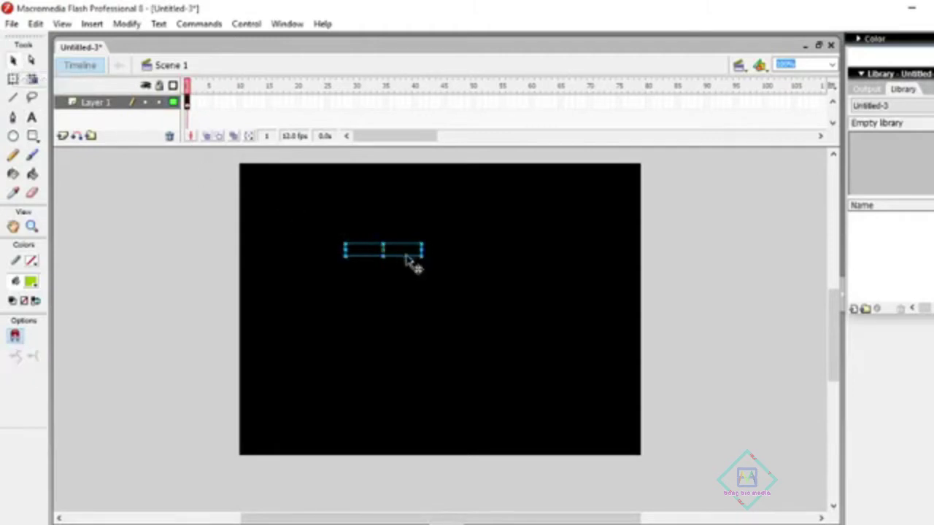
click(365, 250)
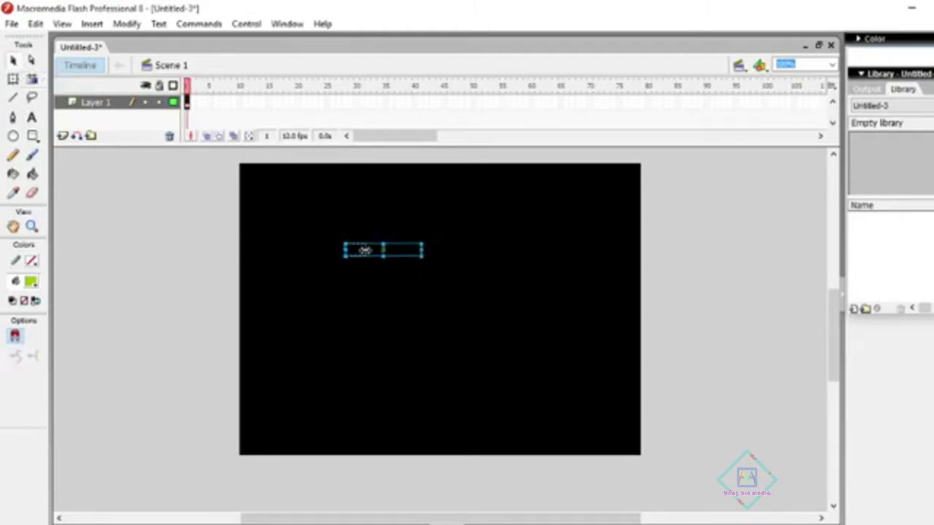
Break the text apart, scale it up into a large green 5 and centre it
key(ctrl+b)
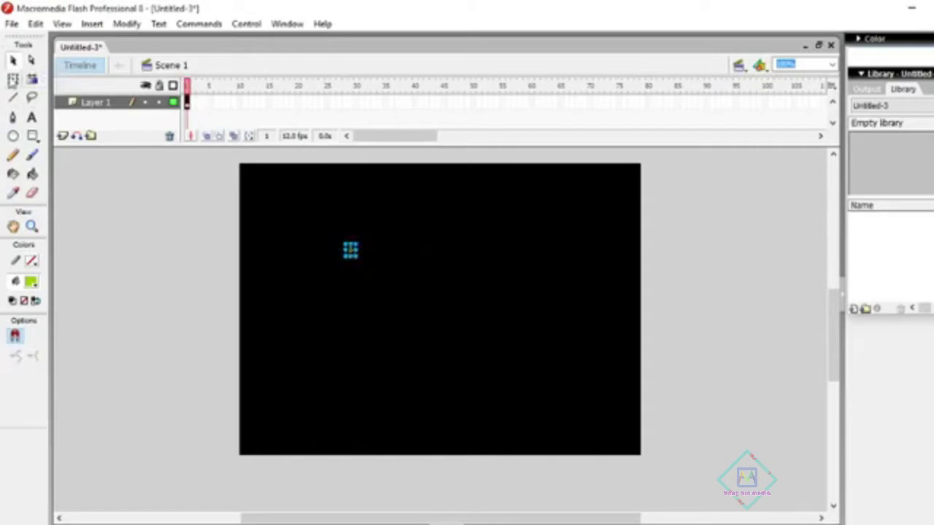
key(q)
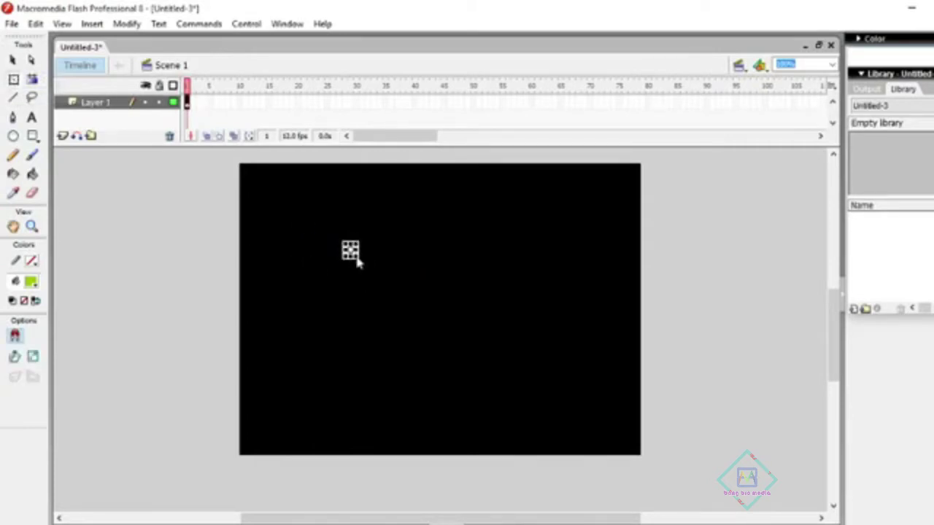
drag(358, 260, 422, 326)
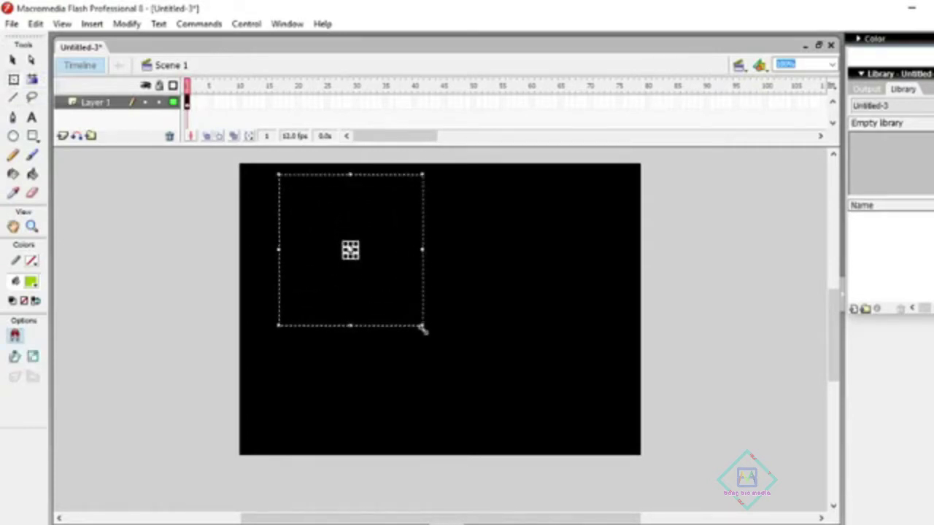
drag(378, 276, 469, 339)
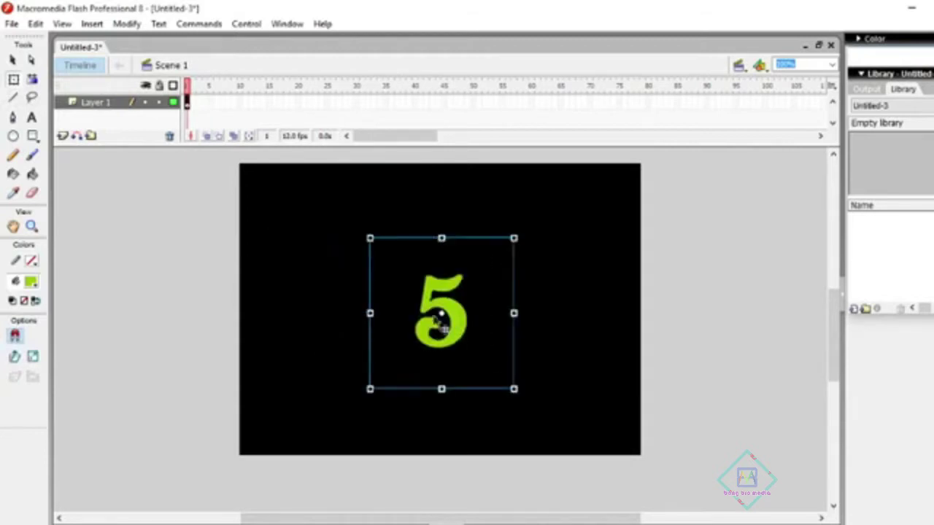
Add keyframes at frames 10 and 20, changing the digit to 4 and then 3
click(240, 103)
right_click(242, 106)
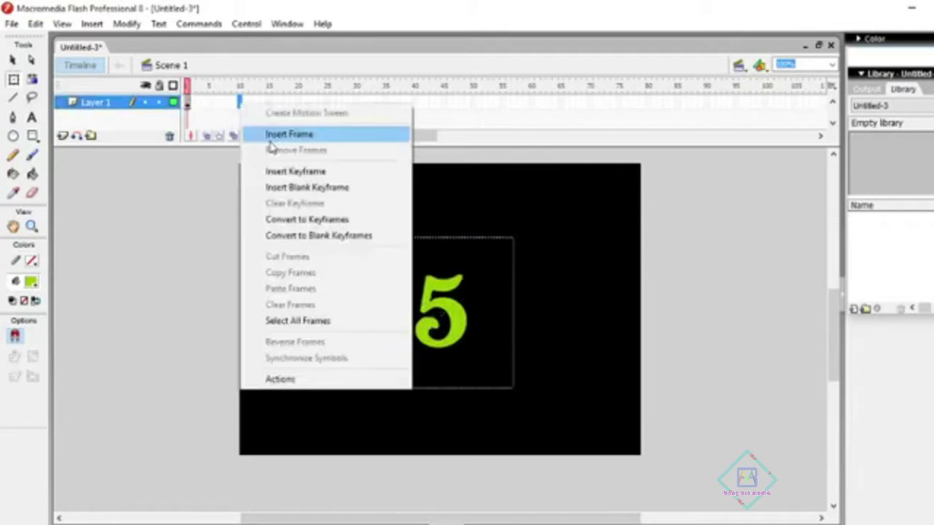
click(307, 172)
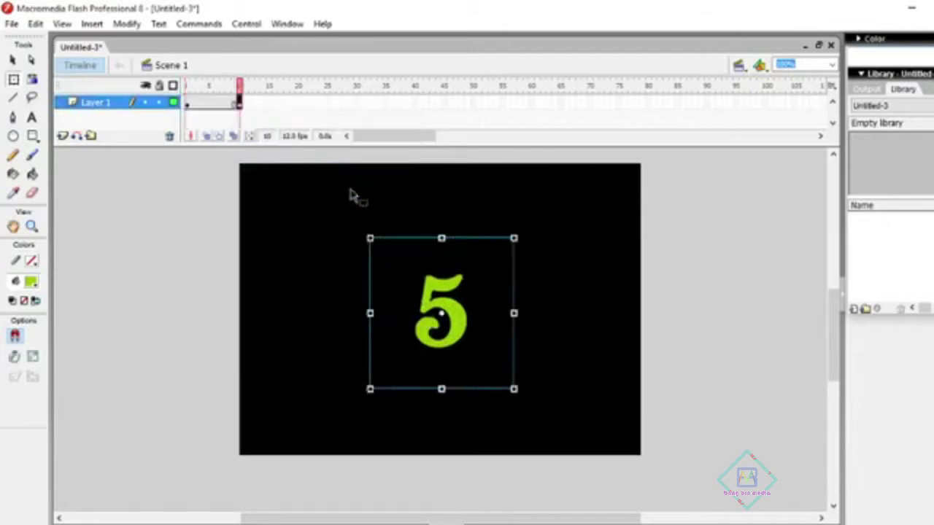
click(32, 118)
double_click(442, 313)
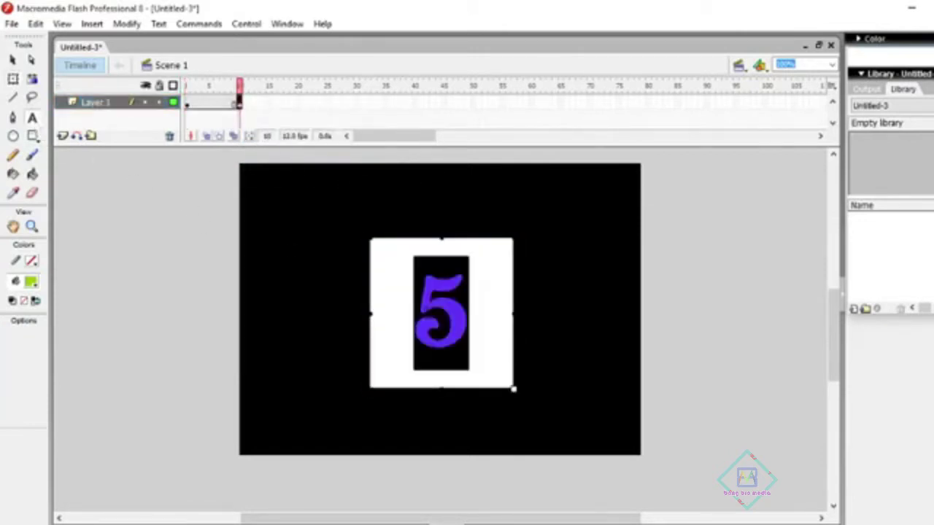
text(4)
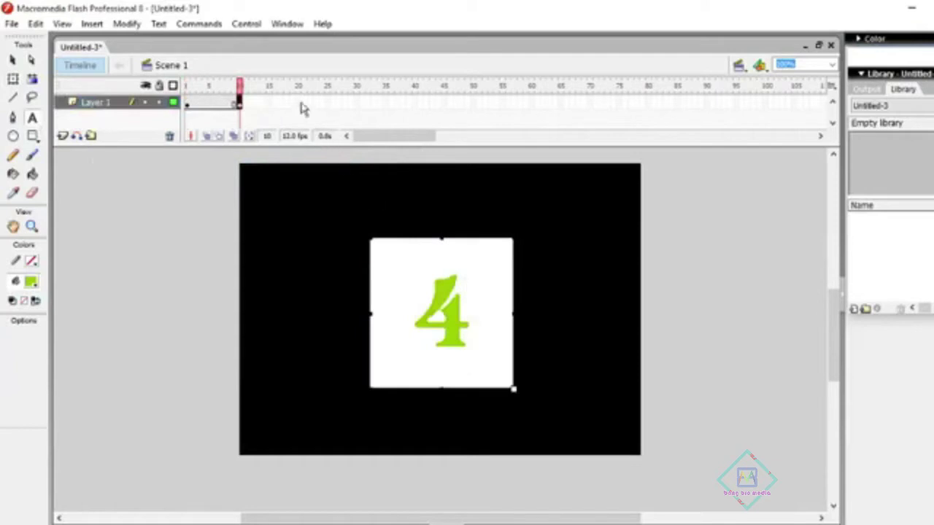
right_click(298, 102)
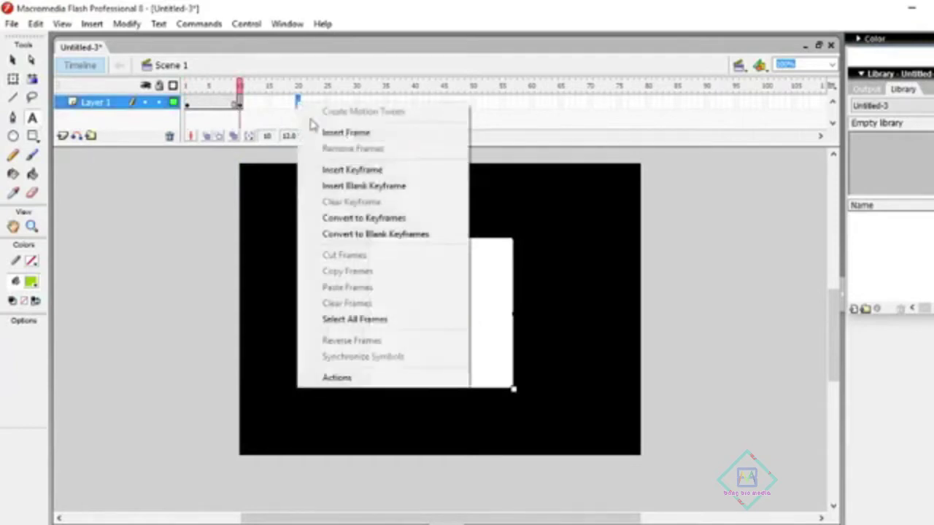
click(335, 170)
double_click(442, 313)
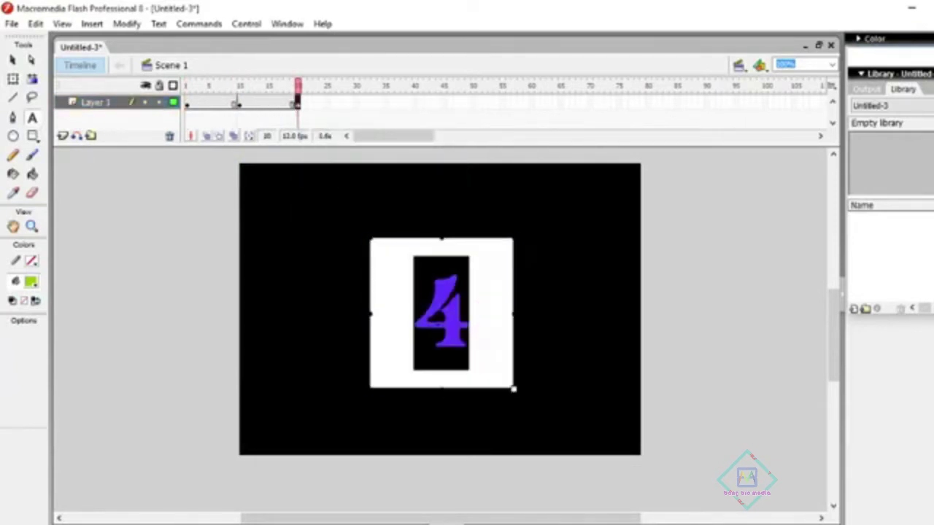
text(3)
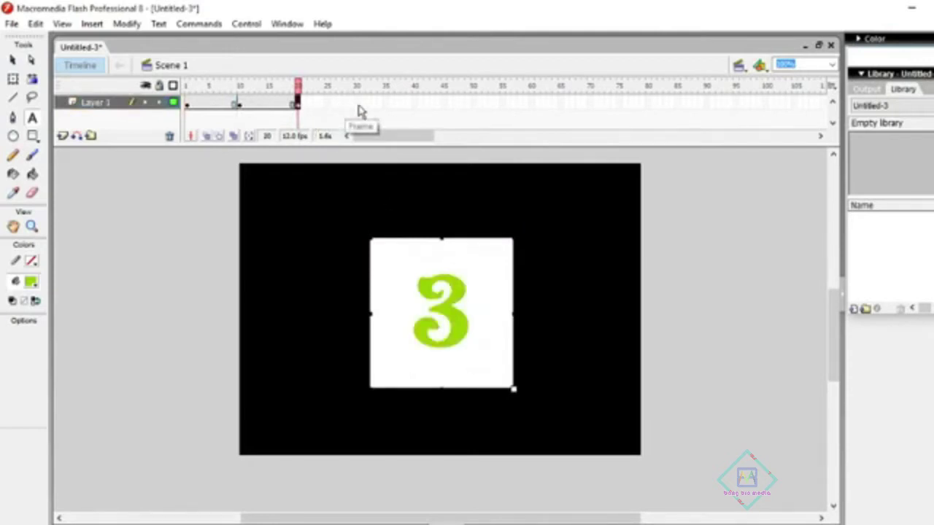
Add keyframes at frames 30 and 40 showing 2 and 1, then return to frame 1
click(356, 104)
right_click(357, 104)
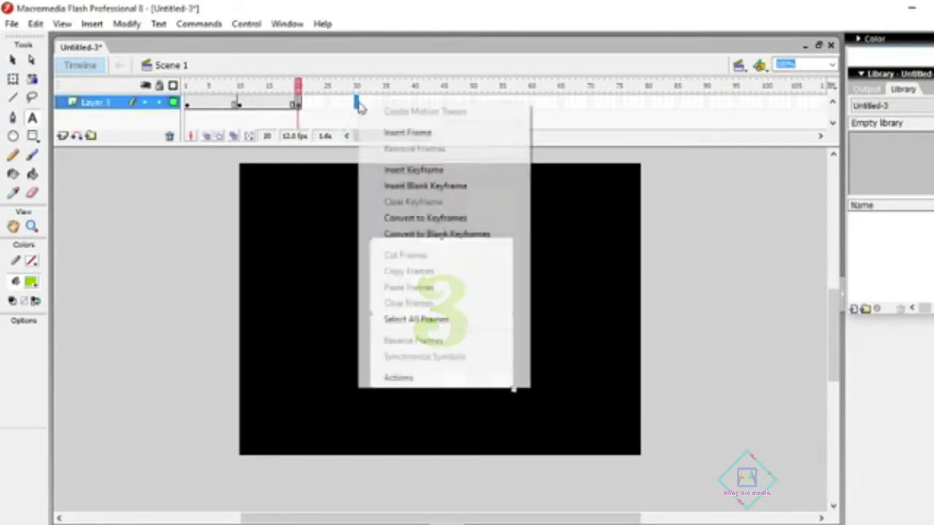
click(429, 173)
double_click(446, 307)
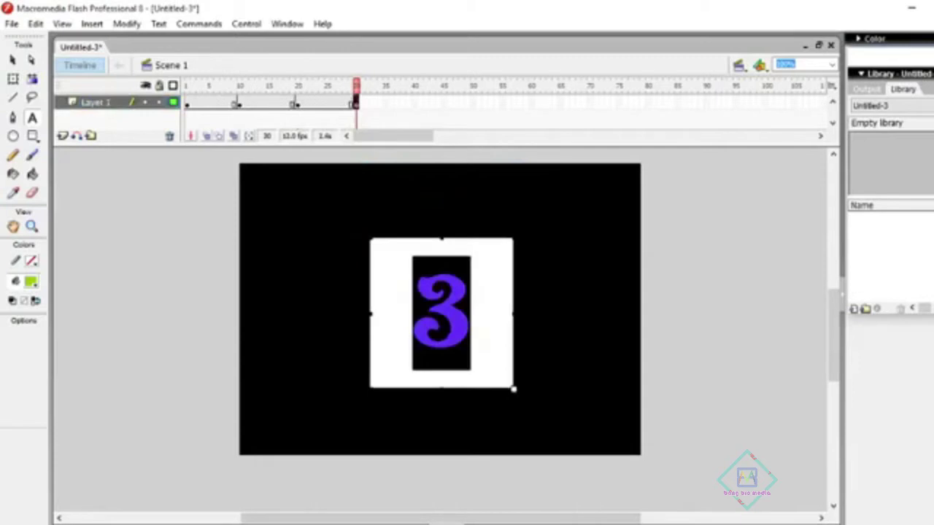
text(2)
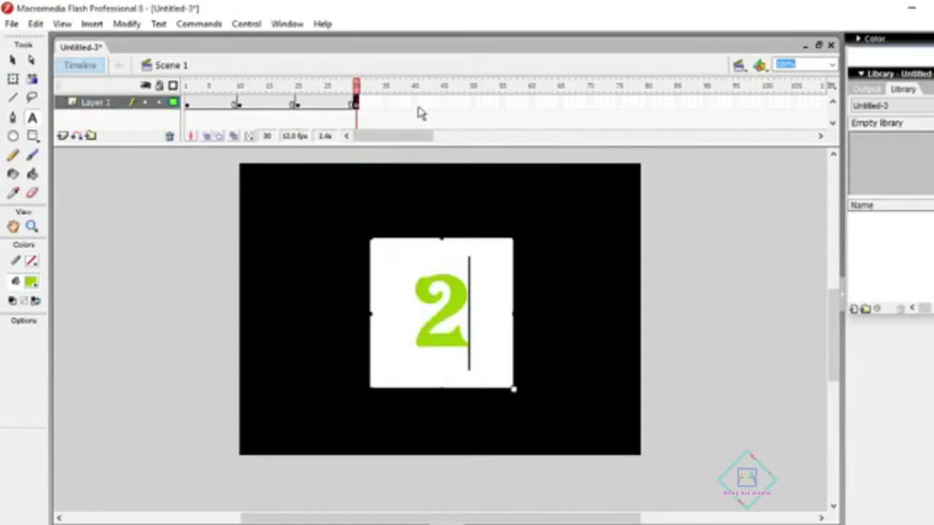
click(416, 104)
right_click(416, 104)
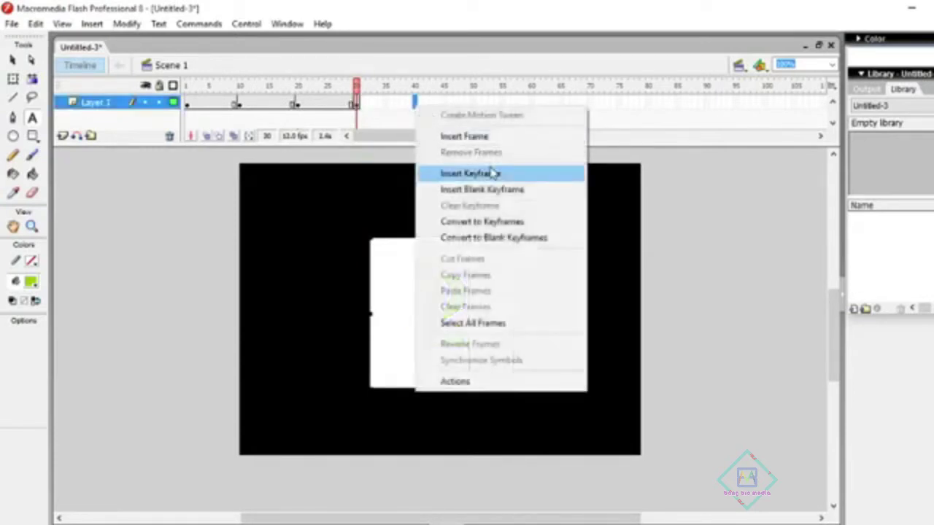
click(456, 114)
double_click(442, 312)
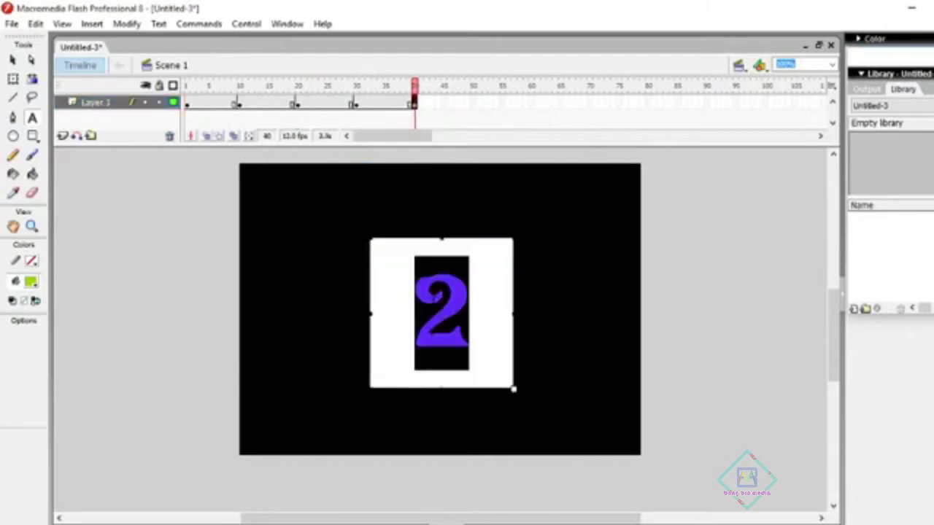
text(1)
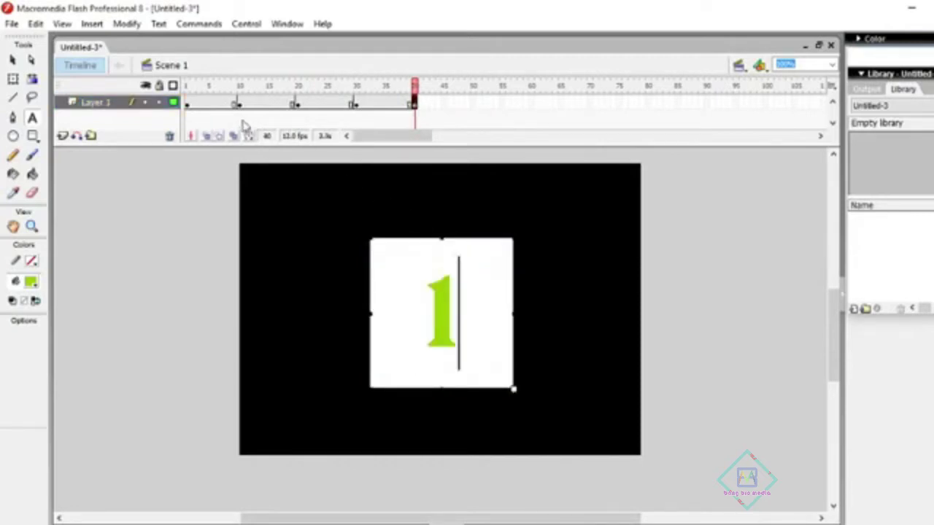
click(188, 103)
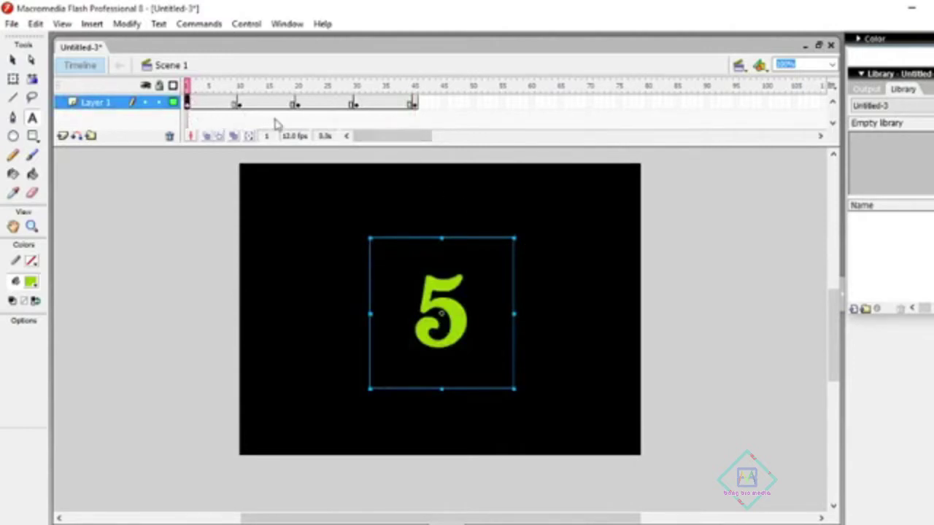
Break apart the 5 on frame 1 and the 4 on frame 10 into shapes
mouse_move(201, 86)
mouse_down()
mouse_move(417, 100)
mouse_move(145, 109)
mouse_up()
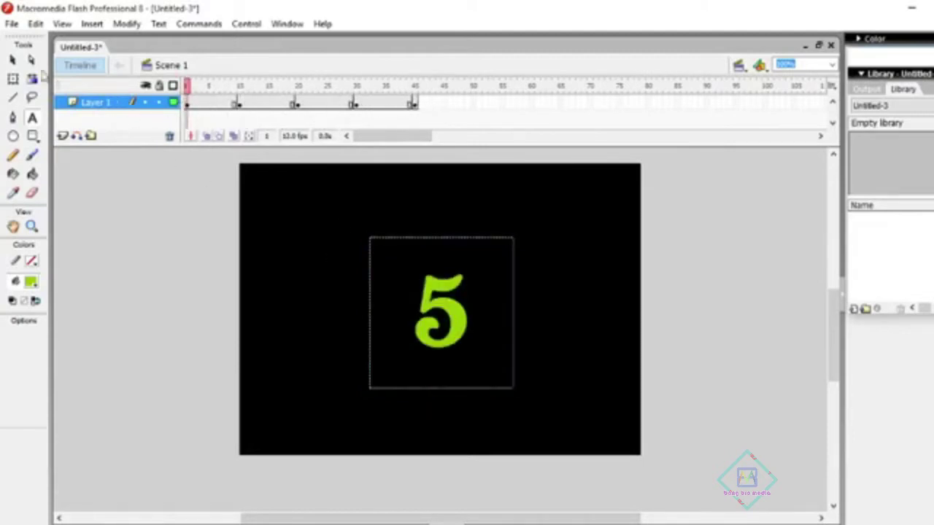
click(12, 60)
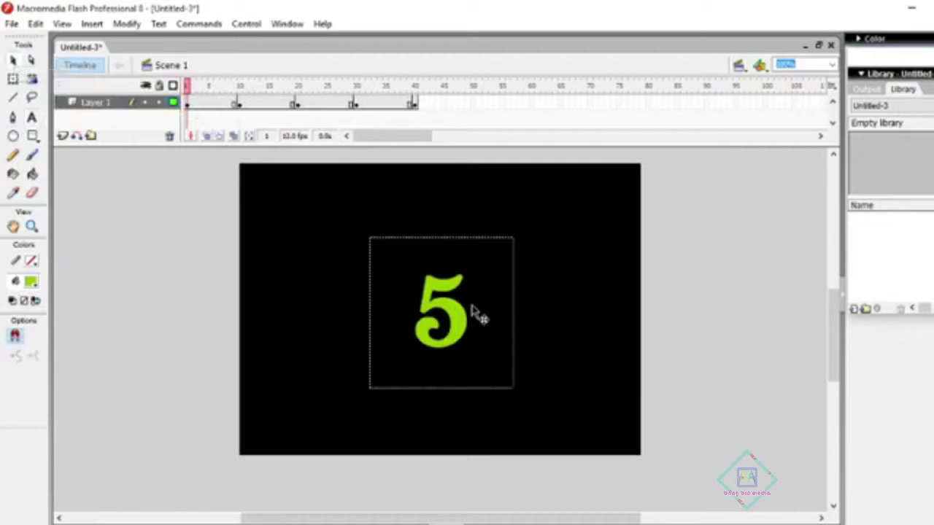
click(443, 313)
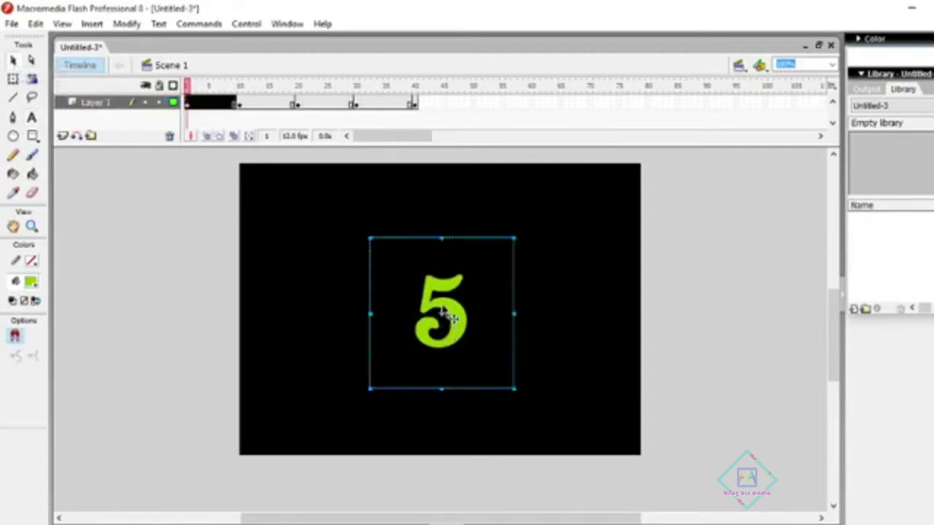
right_click(445, 313)
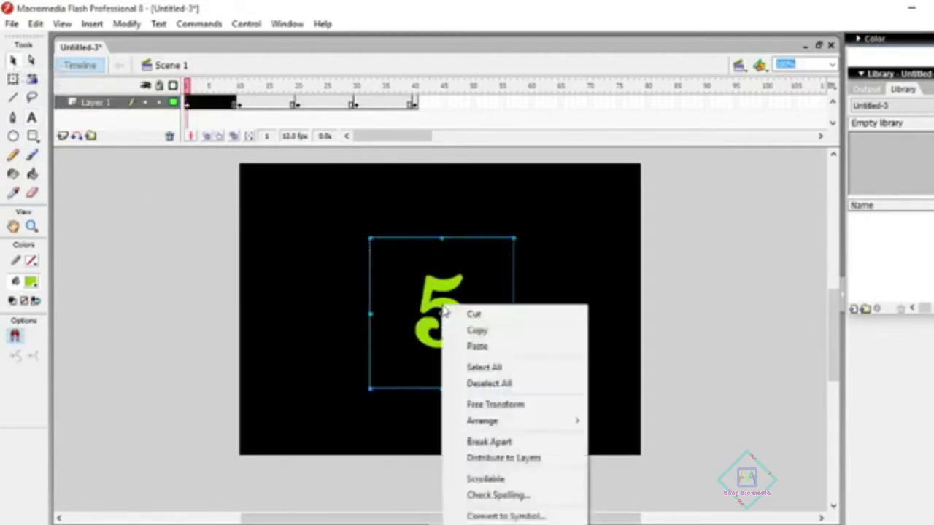
click(501, 442)
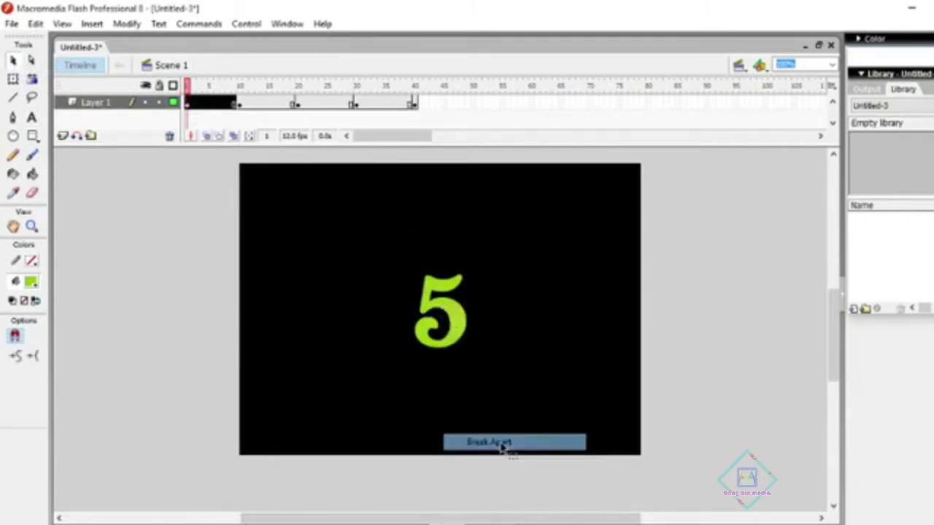
click(241, 104)
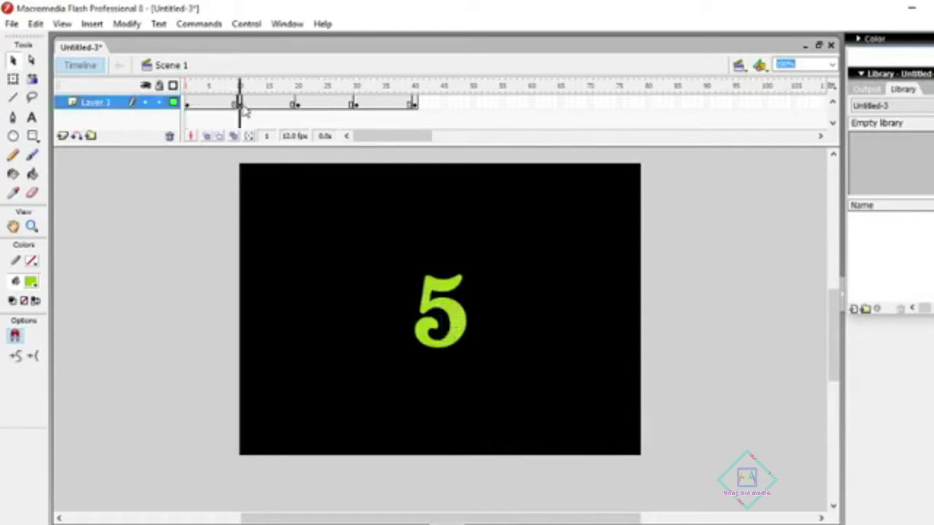
click(444, 292)
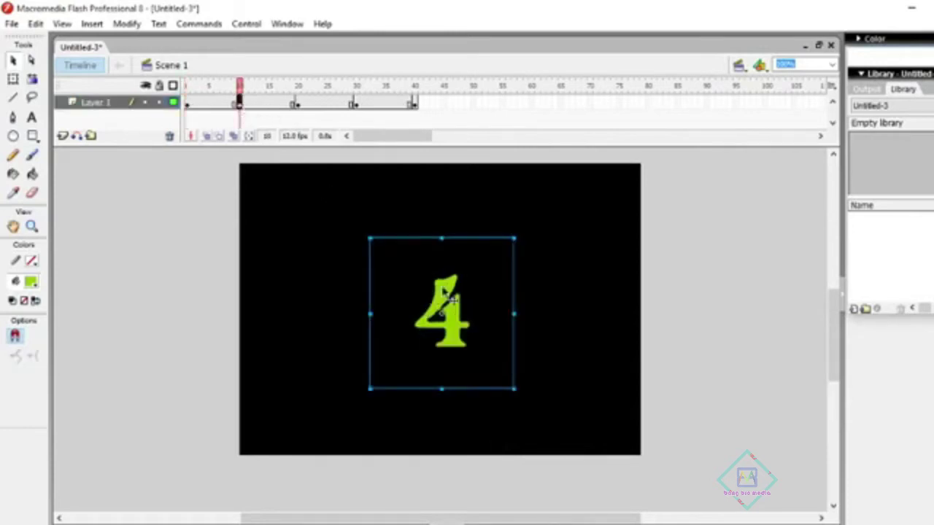
right_click(455, 330)
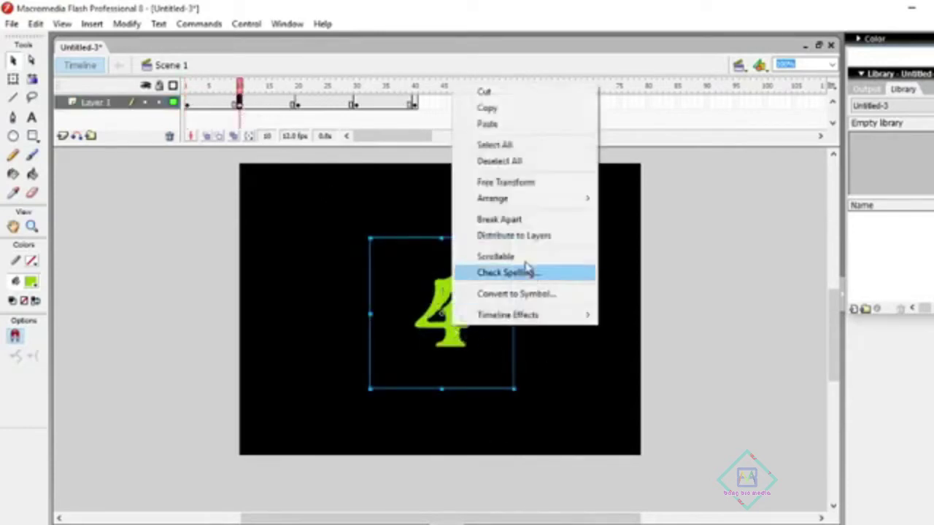
click(521, 218)
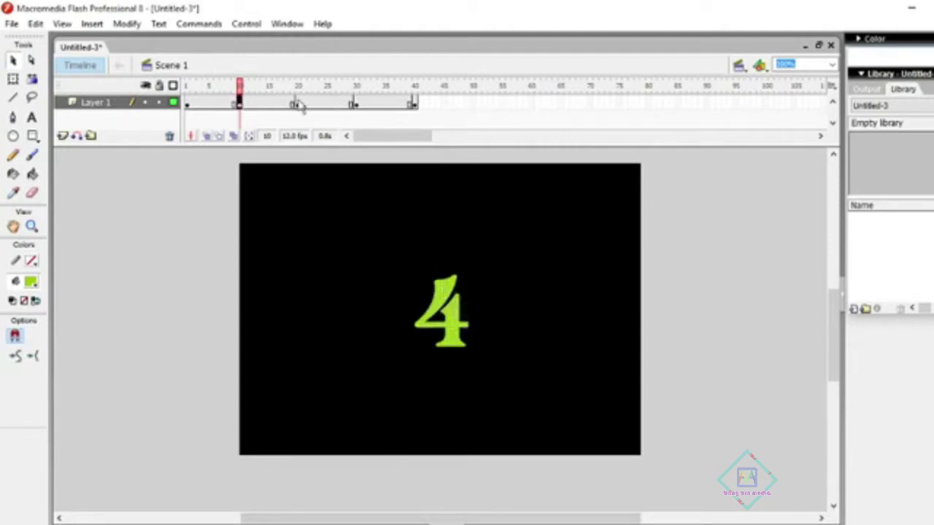
Break apart the 3, 2 and 1 on frames 20, 30 and 40, then select frames 1–40
click(299, 104)
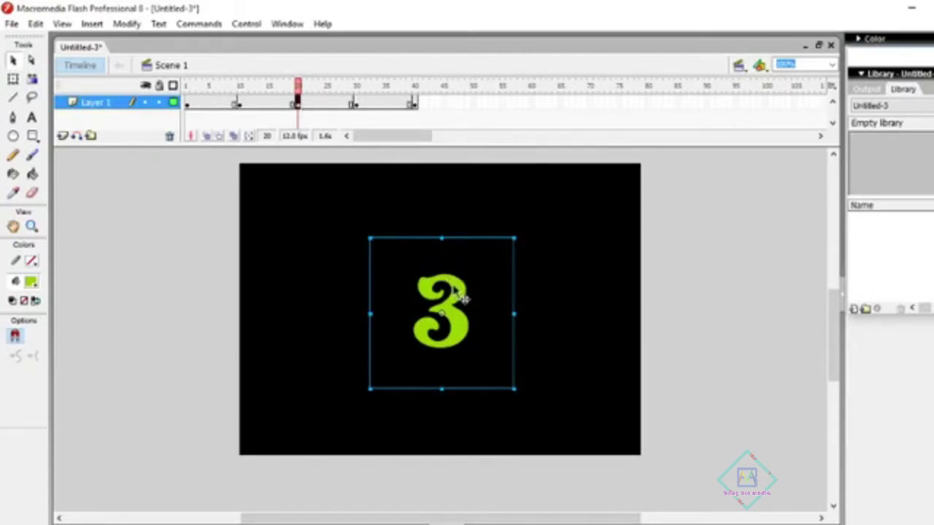
right_click(456, 291)
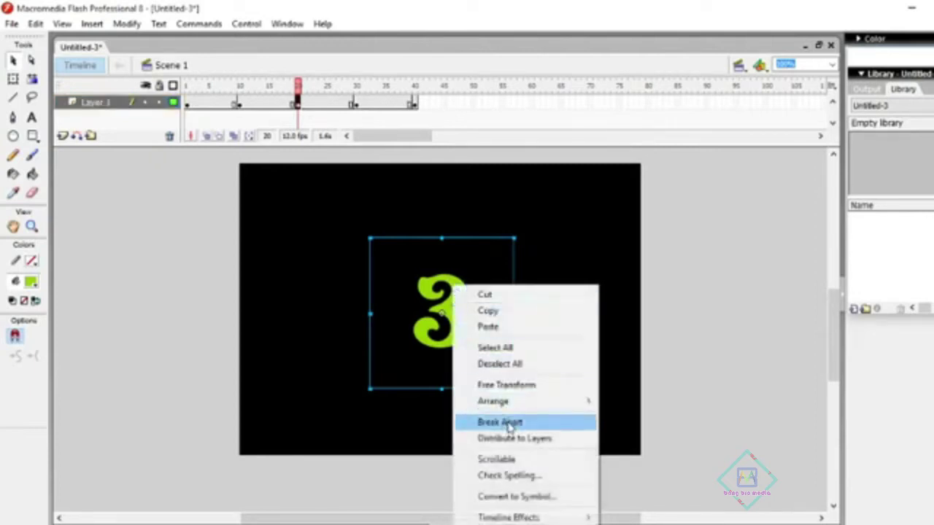
click(508, 422)
click(355, 103)
right_click(447, 283)
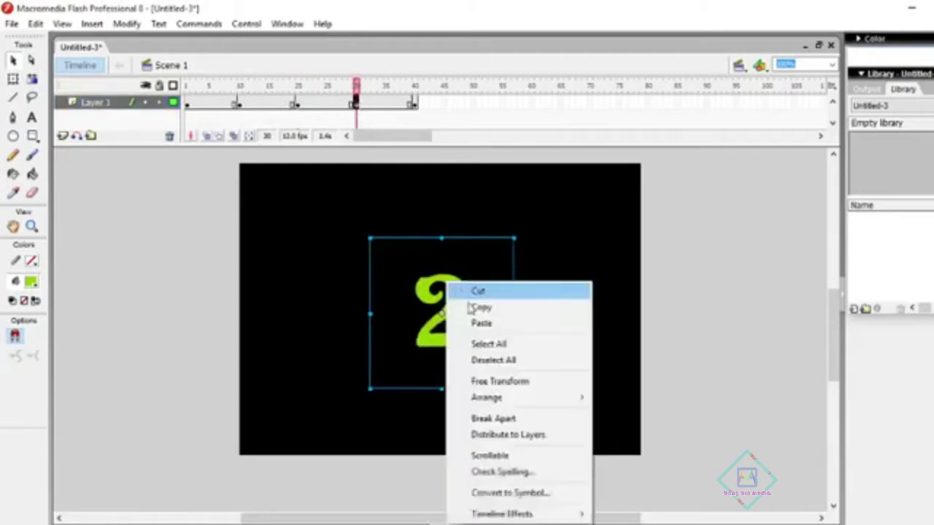
click(489, 419)
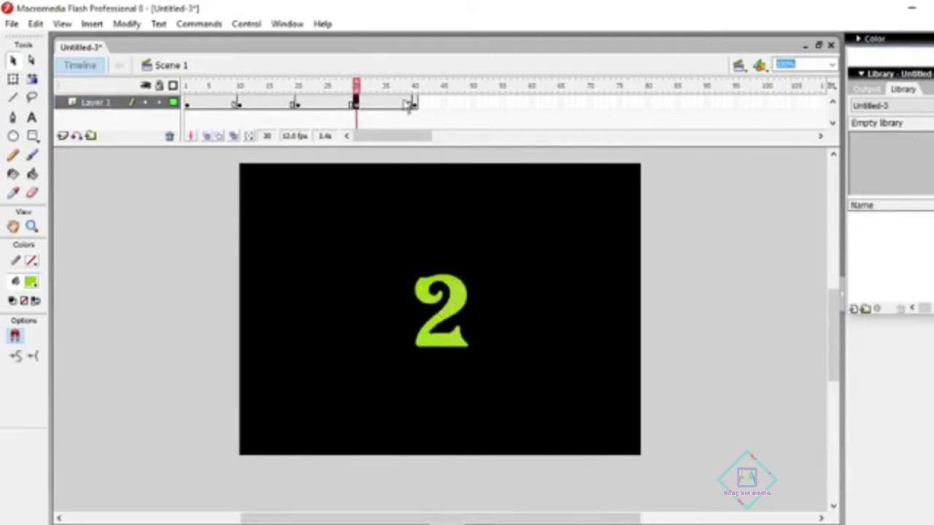
click(413, 105)
right_click(439, 301)
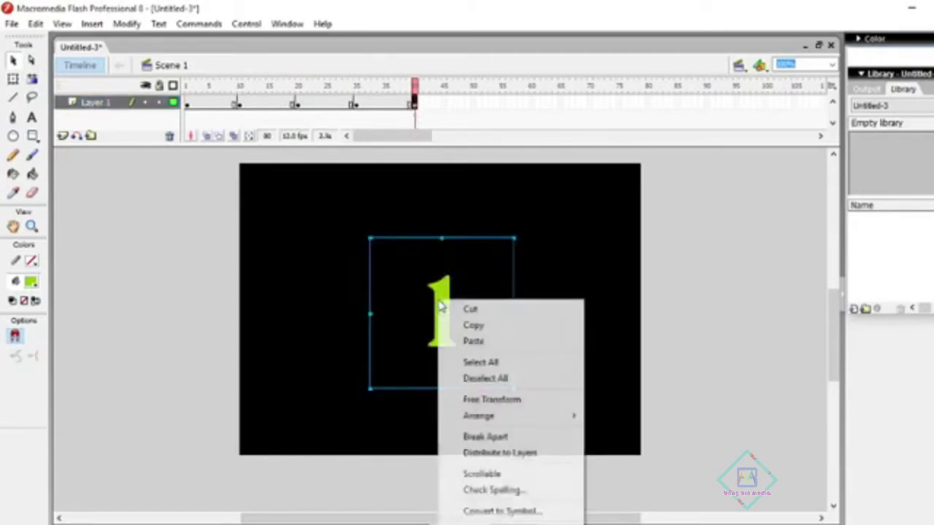
click(485, 437)
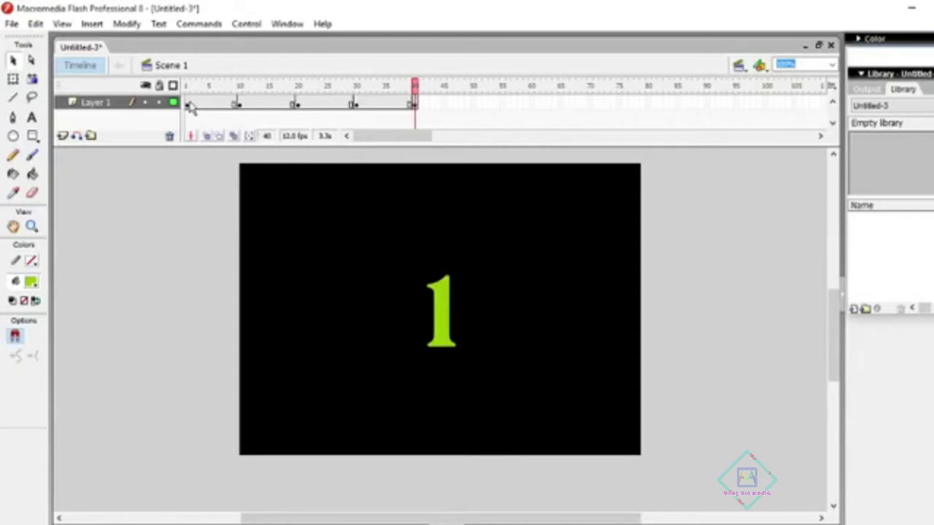
drag(189, 106, 417, 117)
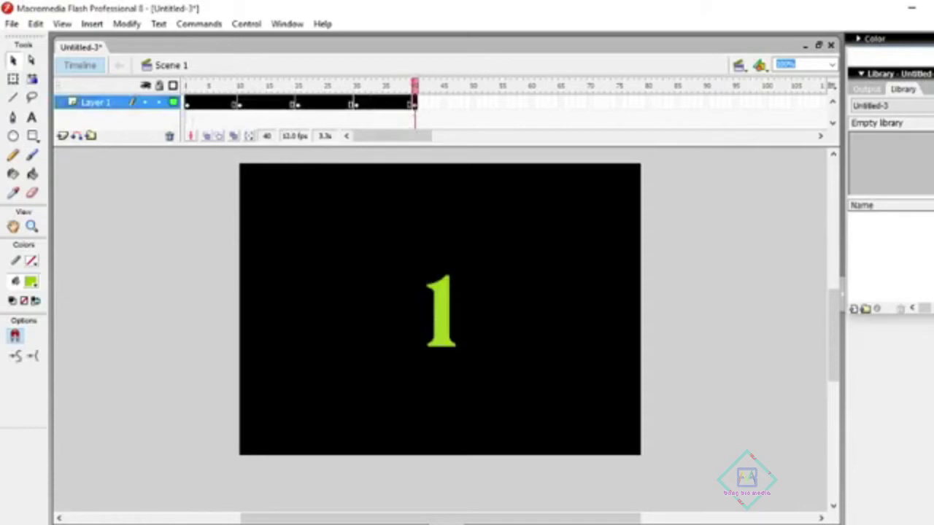
Apply a Shape tween to frames 1–40, preview the morph, then shift frames 10–40 later
key(ctrl+F3)
click(241, 489)
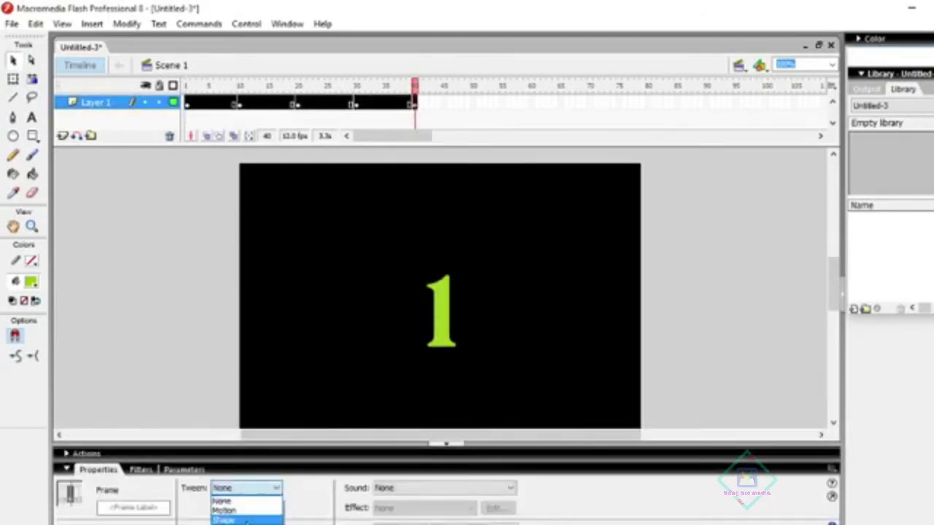
click(246, 521)
click(188, 85)
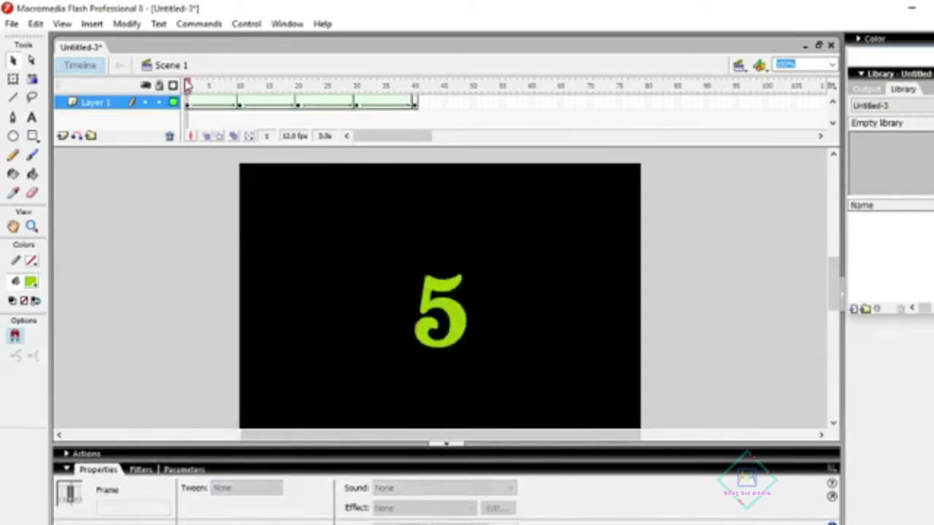
key(Return)
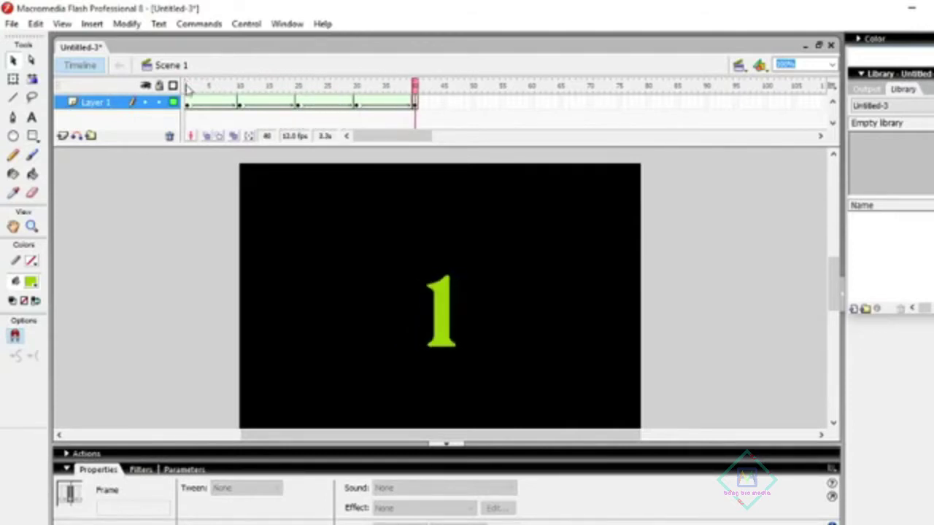
drag(241, 105, 418, 109)
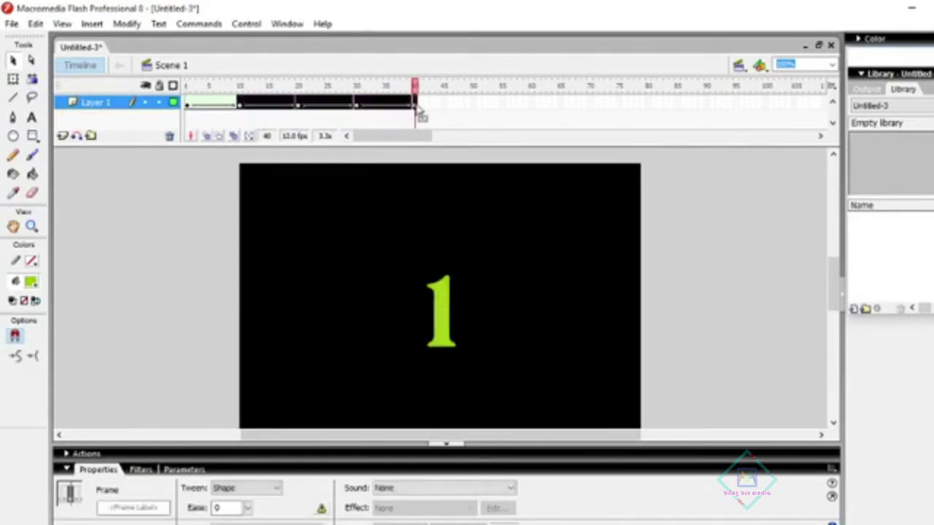
drag(301, 107, 478, 107)
Spread the digit keyframes out, placing the final 1 at frame 70, and extend the layer to frame 80
click(346, 107)
drag(394, 107, 452, 105)
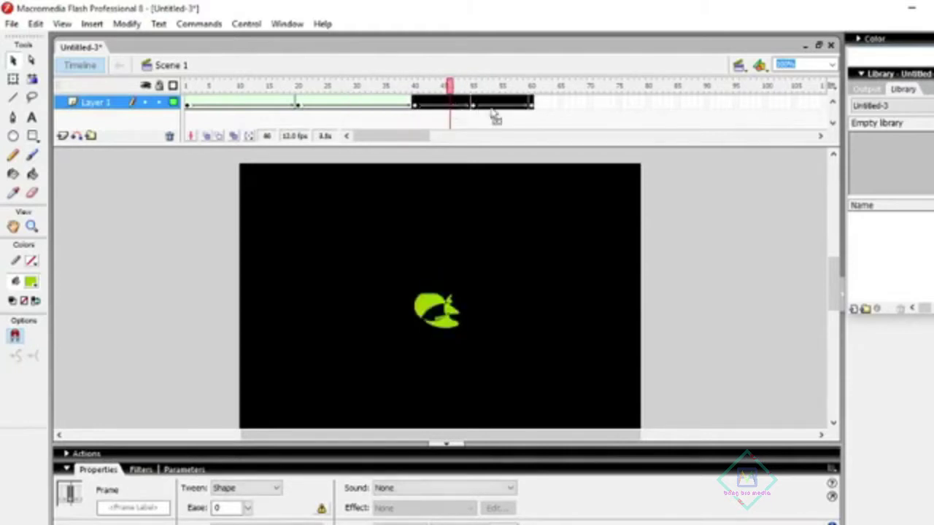
click(489, 108)
drag(474, 107, 552, 113)
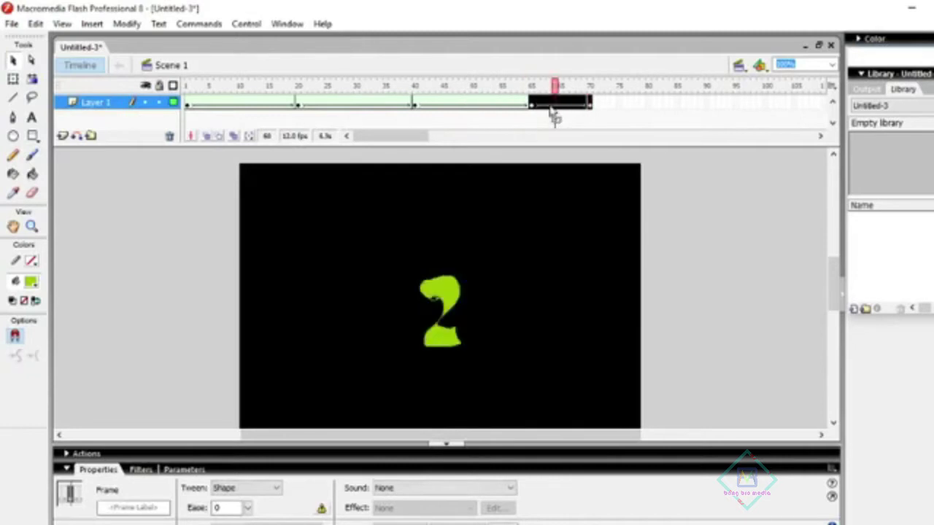
click(590, 106)
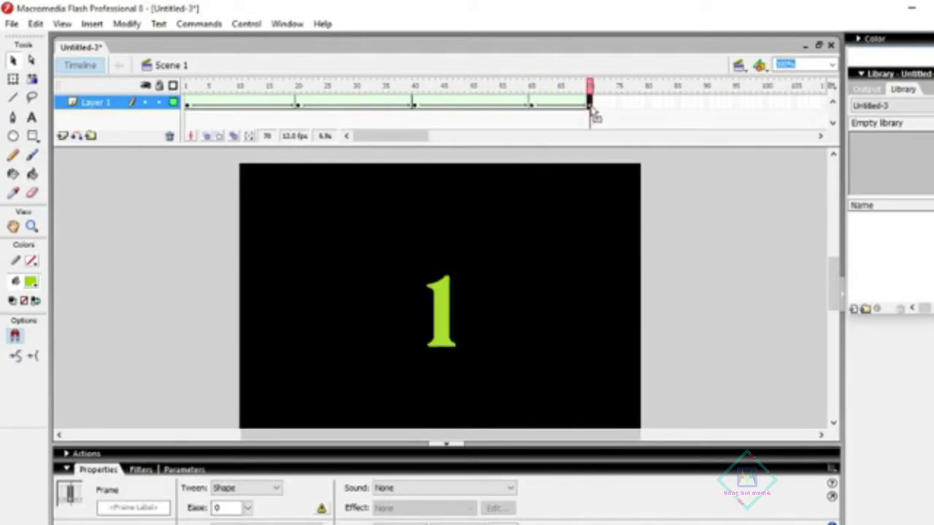
click(649, 105)
key(F5)
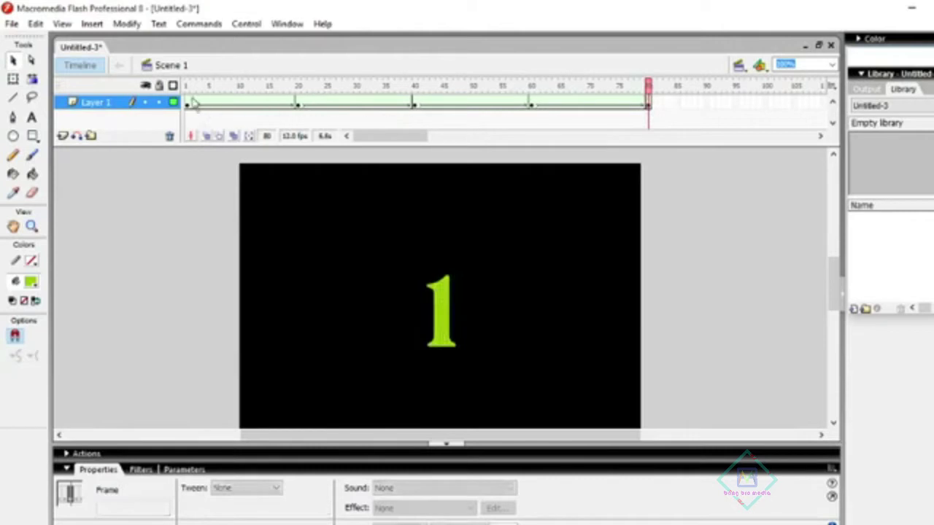
click(189, 103)
key(Return)
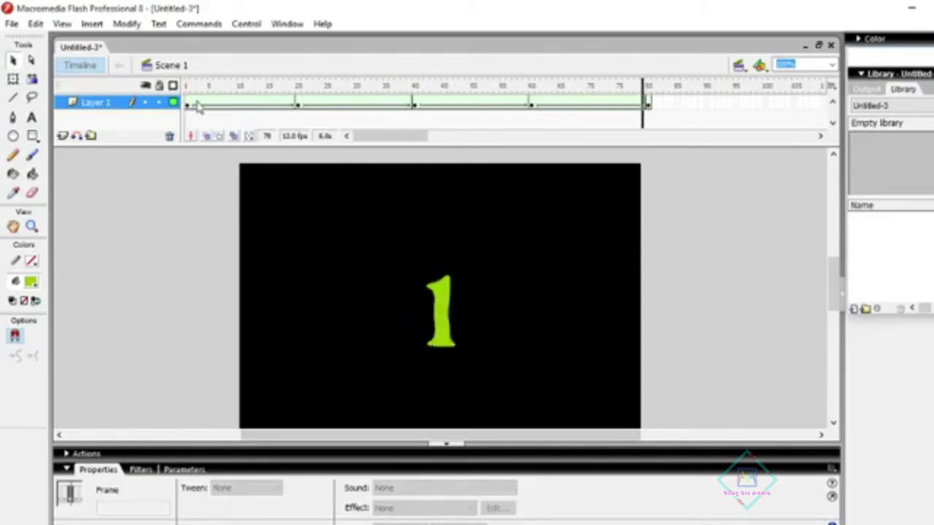
click(204, 198)
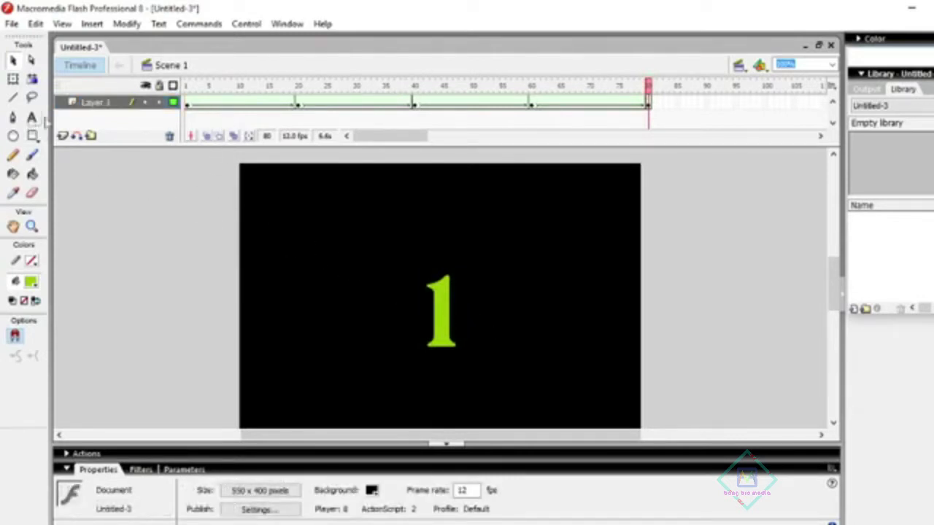
click(188, 104)
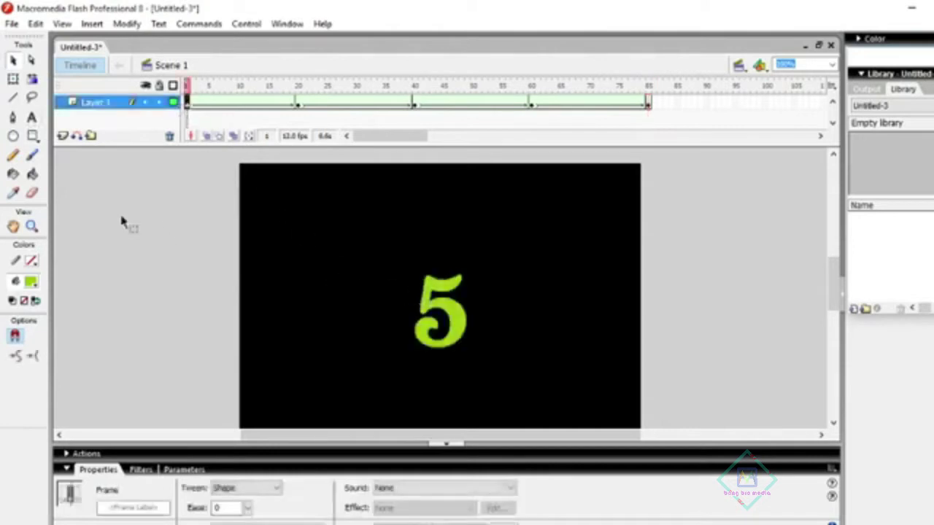
click(469, 333)
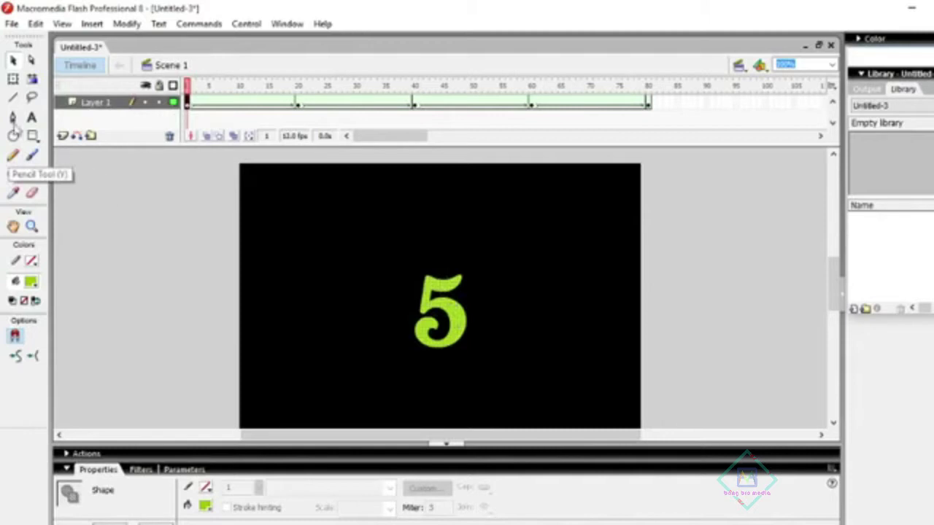
click(33, 193)
mouse_move(415, 280)
mouse_down()
mouse_move(464, 279)
mouse_move(454, 349)
mouse_up()
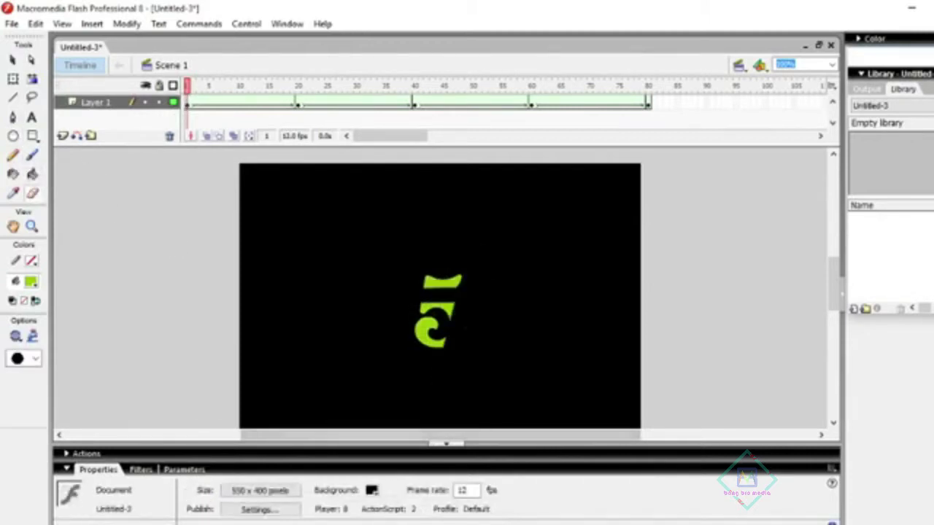
key(ctrl+z)
key(ctrl+z)
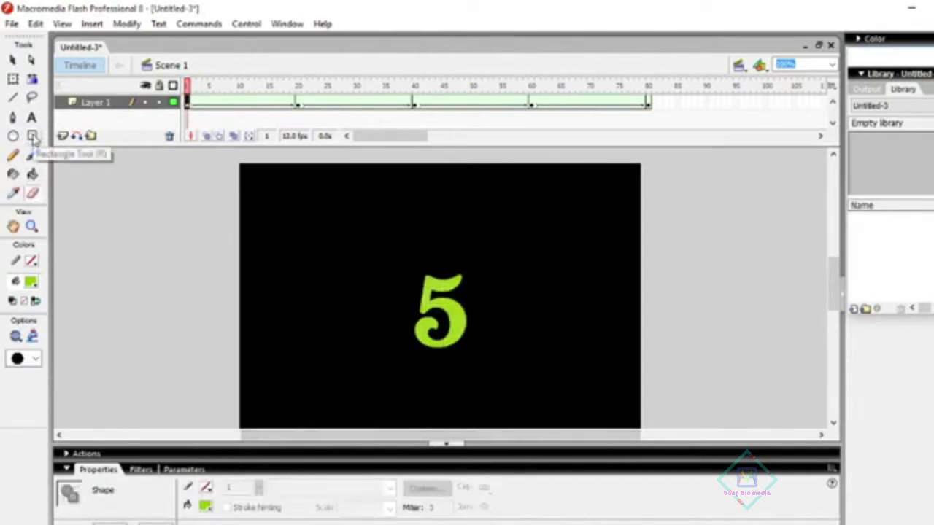
click(32, 60)
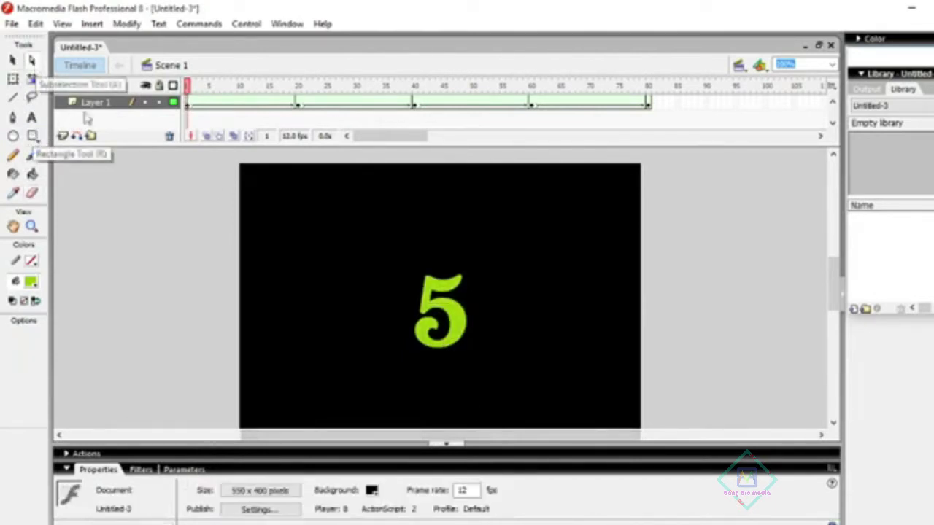
click(12, 60)
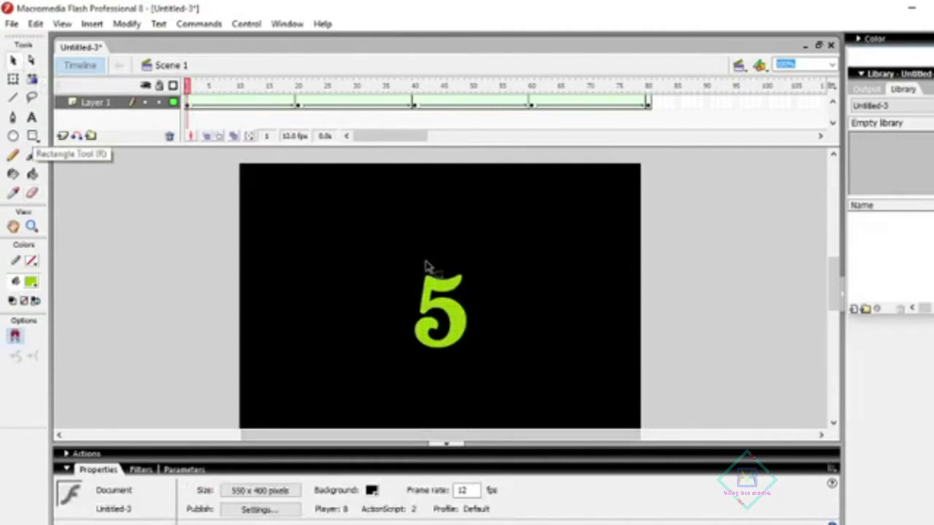
drag(464, 281, 504, 222)
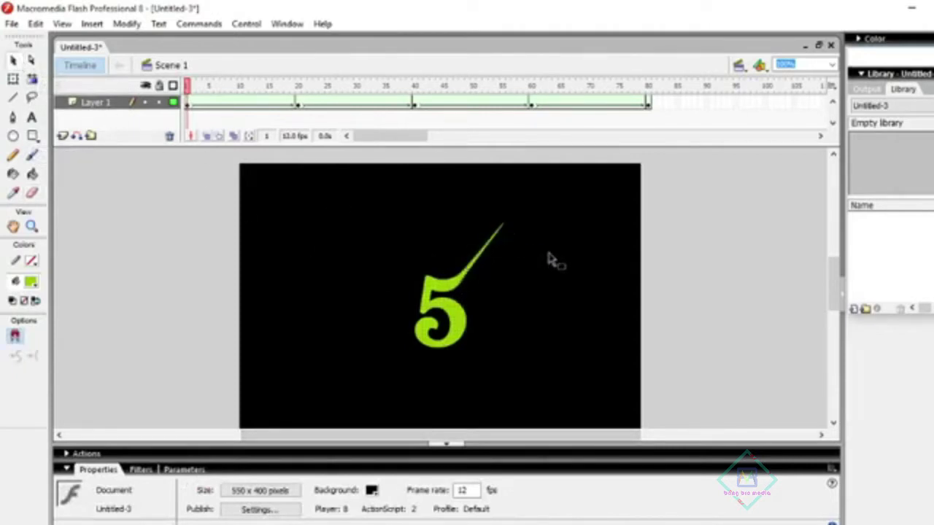
key(ctrl+z)
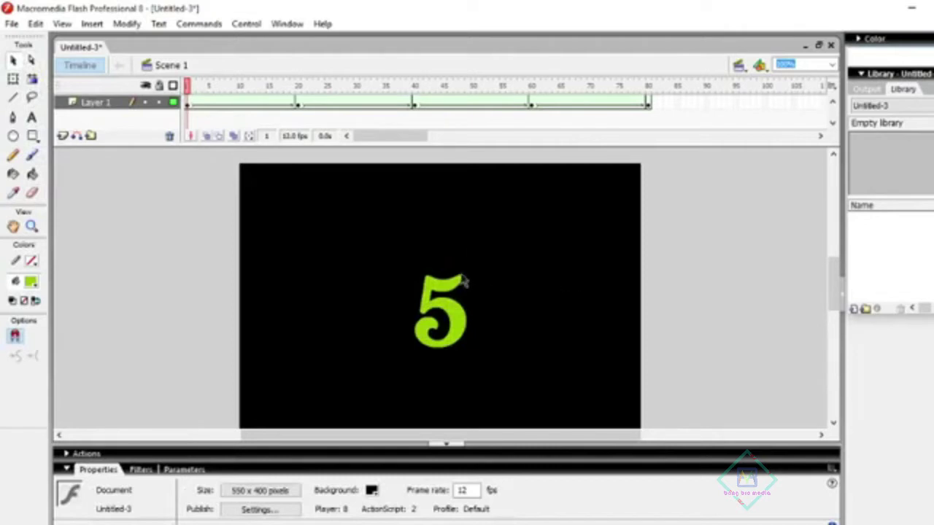
drag(421, 330, 333, 319)
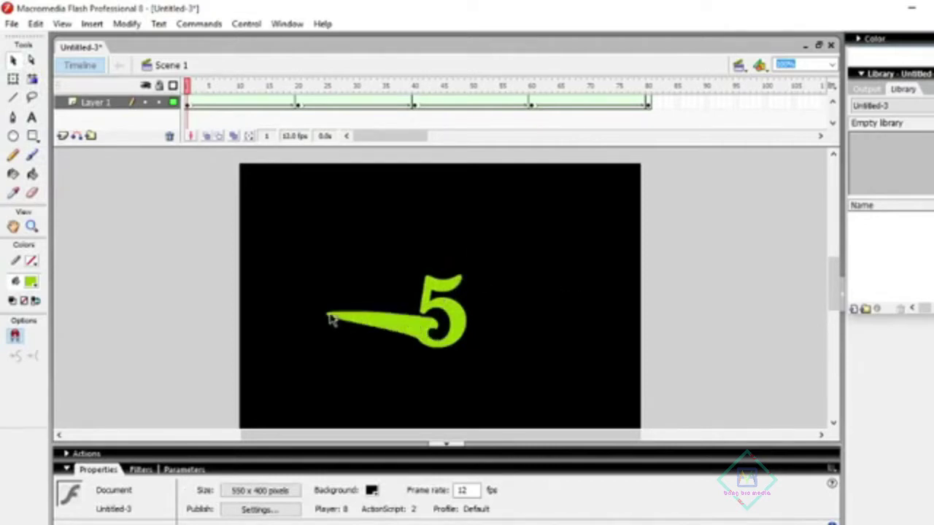
key(ctrl+z)
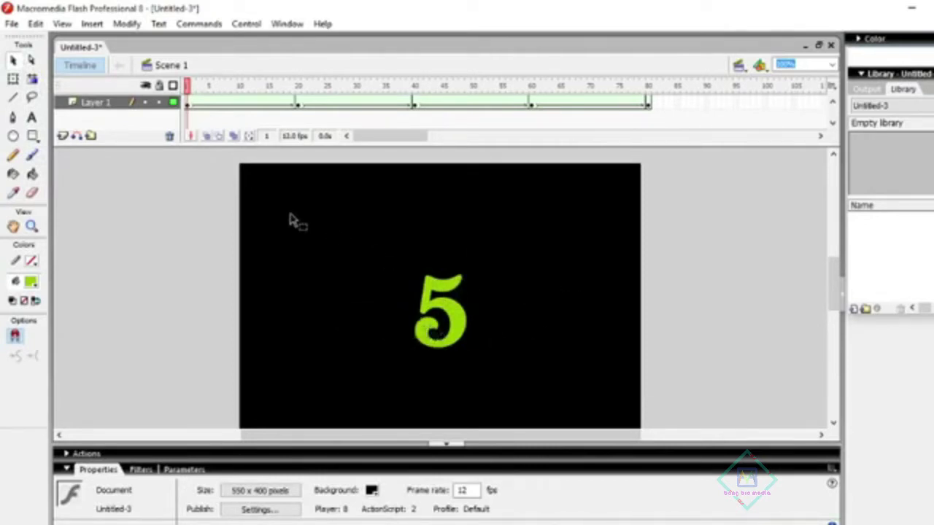
click(188, 106)
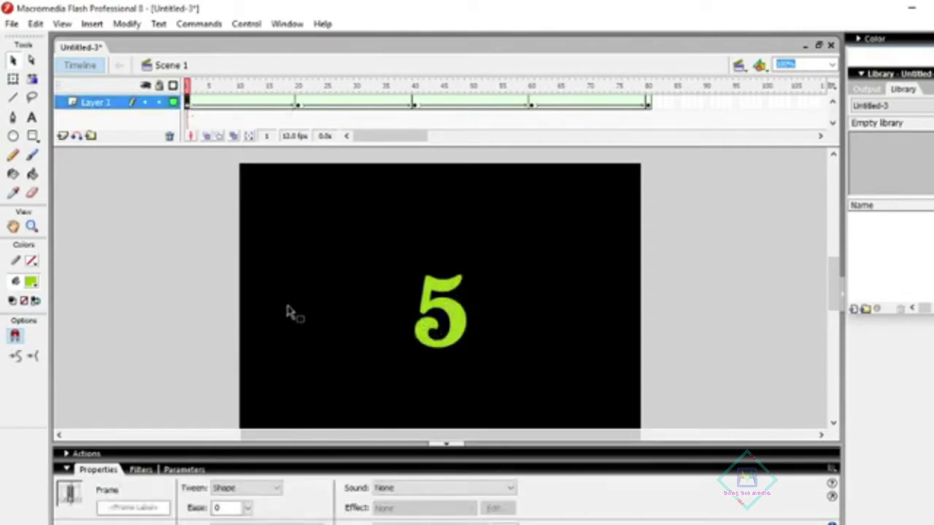
Deselect the layer and minimize the Flash window
click(224, 296)
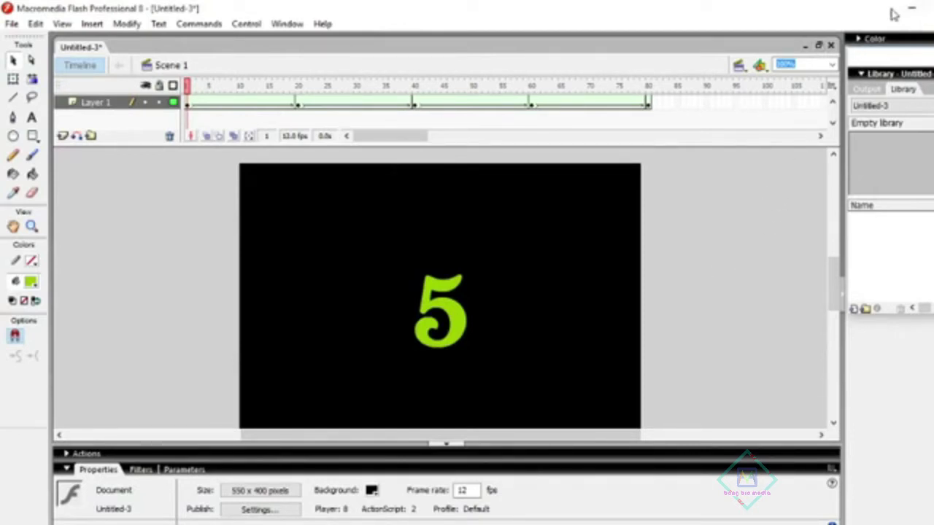
click(907, 14)
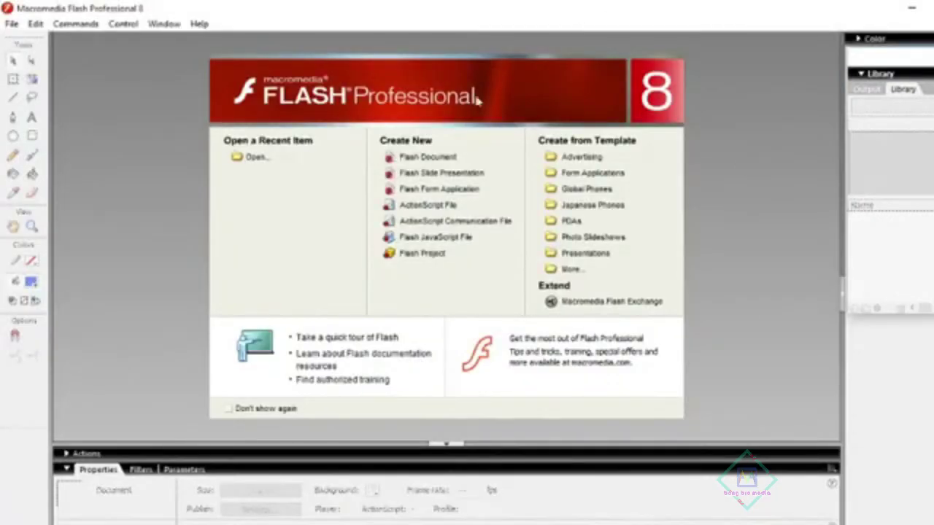
Create a new Flash document, select frame 1 of Layer 1, and pick the Text tool
click(441, 160)
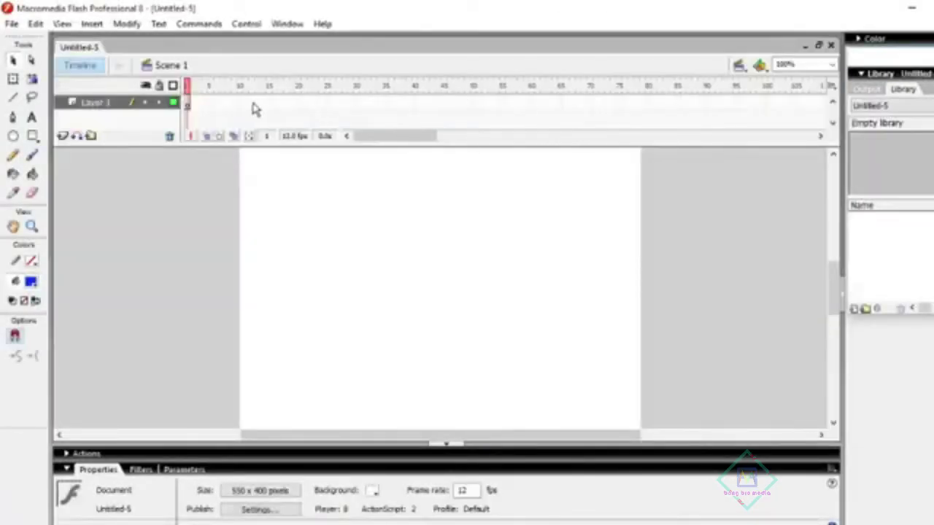
click(189, 104)
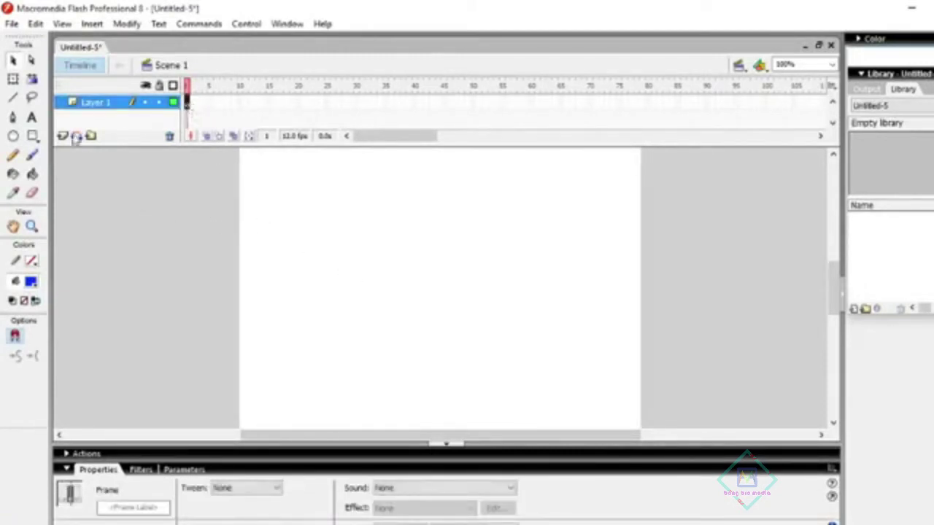
click(32, 118)
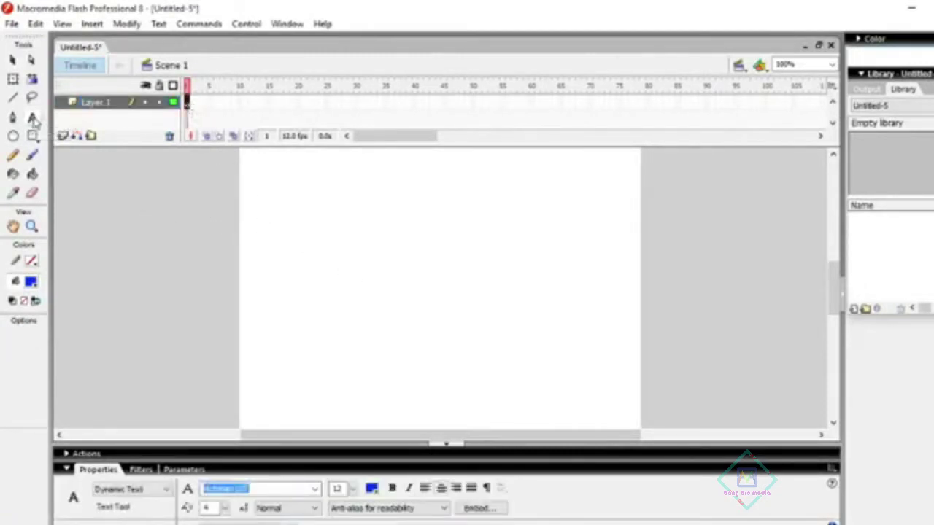
Place a text field on the stage and set the Document background colour to black
click(311, 213)
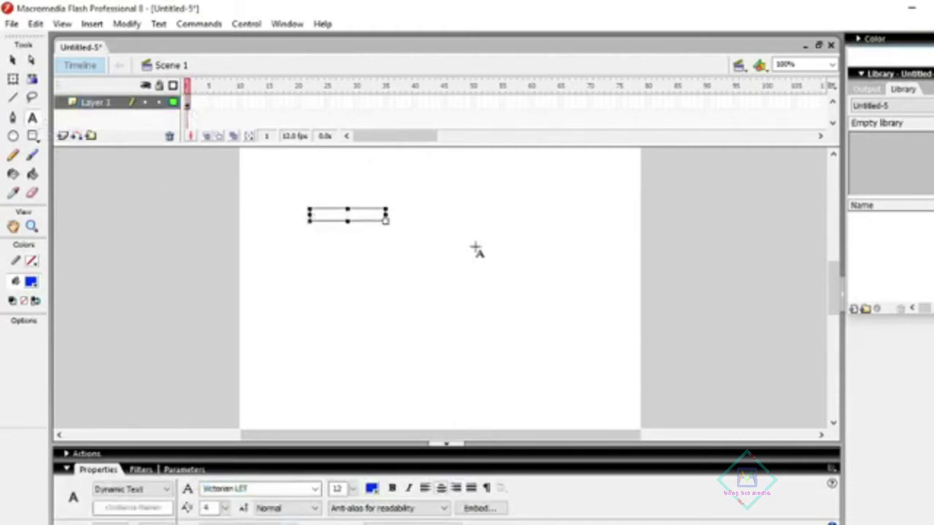
click(132, 23)
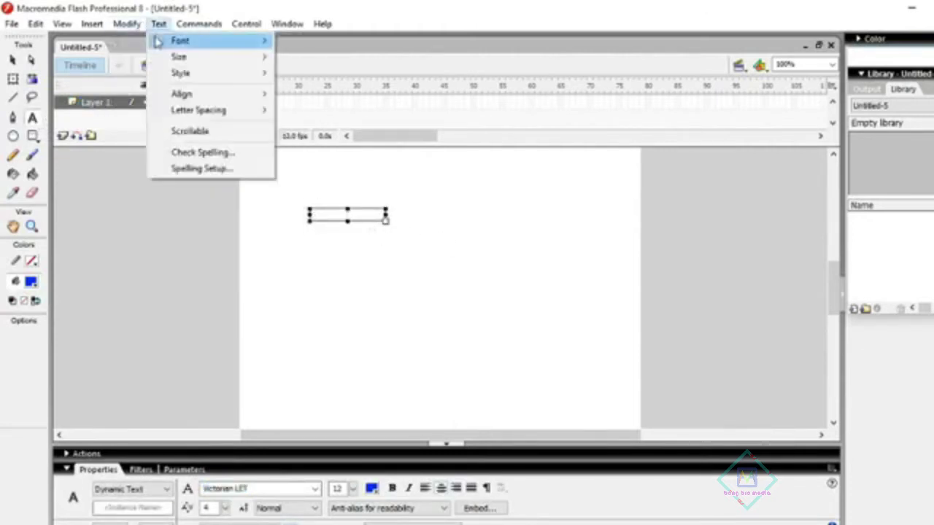
mouse_move(126, 23)
click(132, 39)
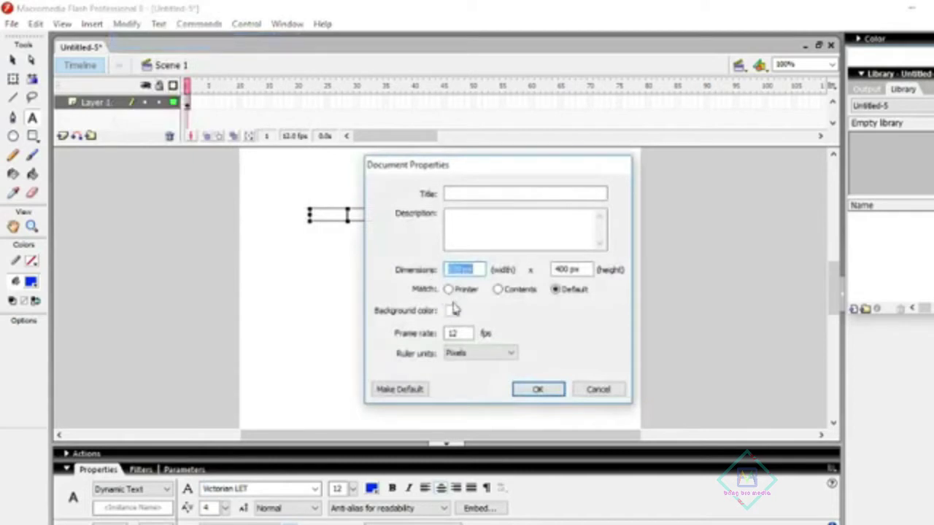
click(451, 310)
click(450, 342)
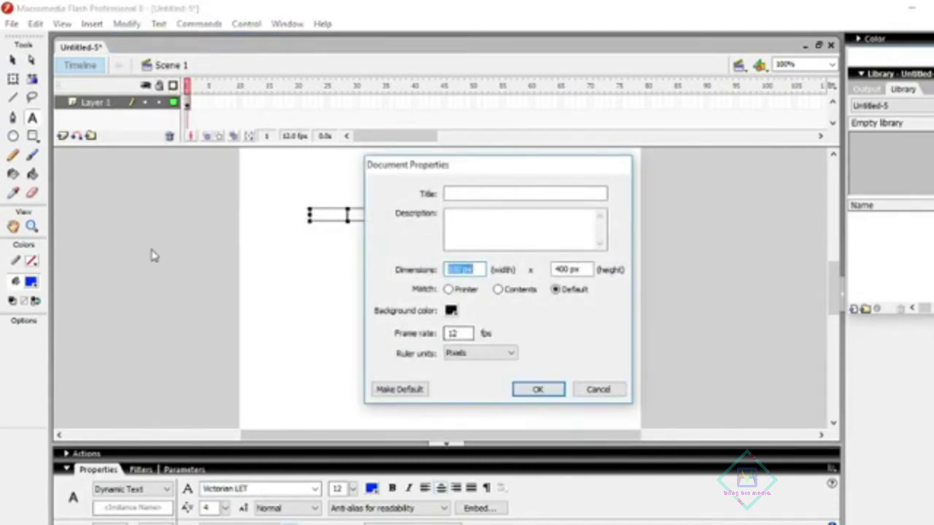
click(536, 389)
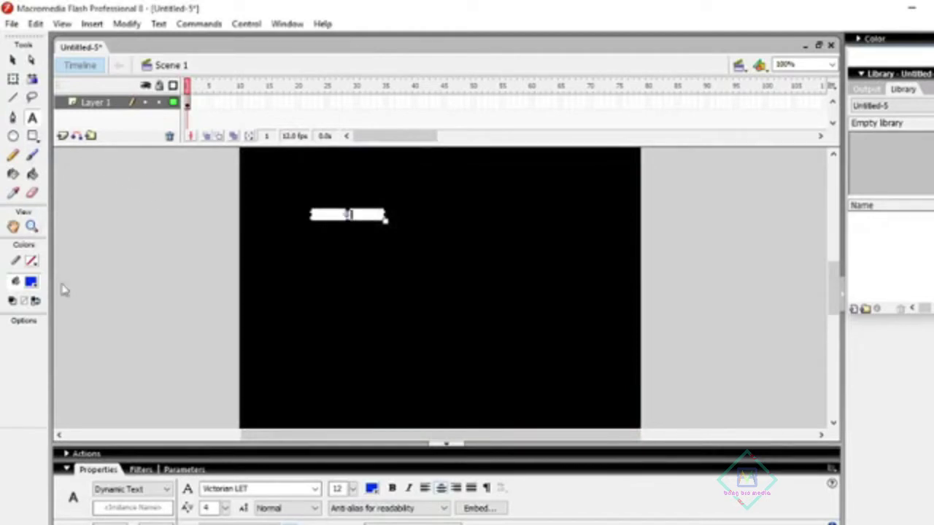
Type GOOD LUCK into the text field and leave text editing
text(0)
text( Luck)
key(ctrl+a)
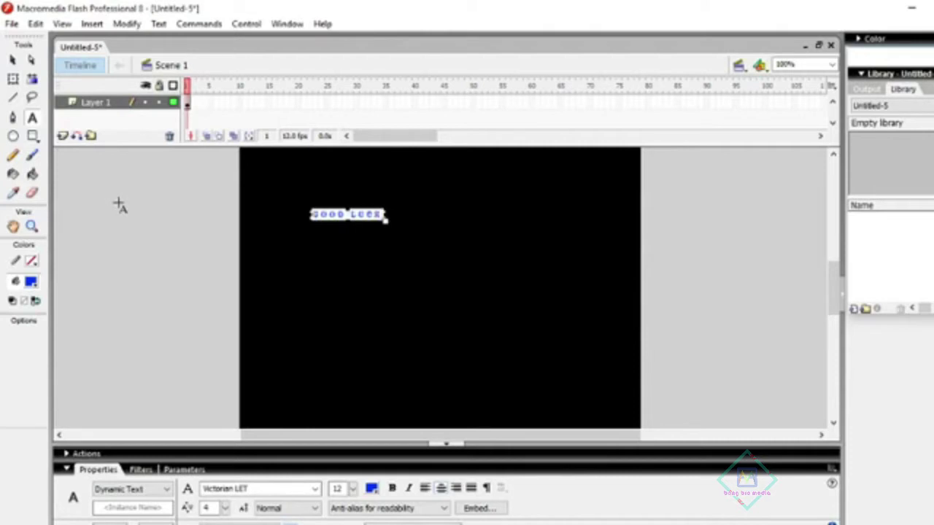
click(118, 204)
click(14, 60)
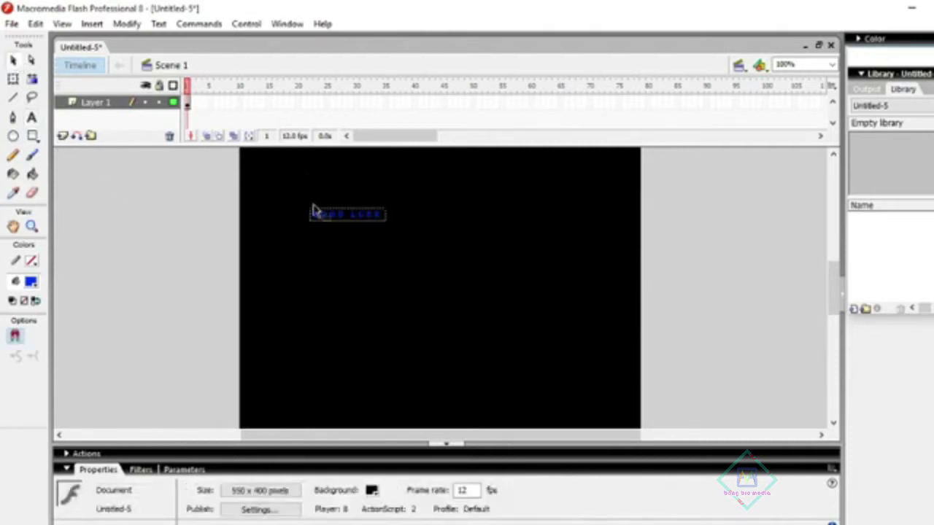
Widen and reposition the GOOD LUCK box, then set its letter spacing to 6
click(340, 215)
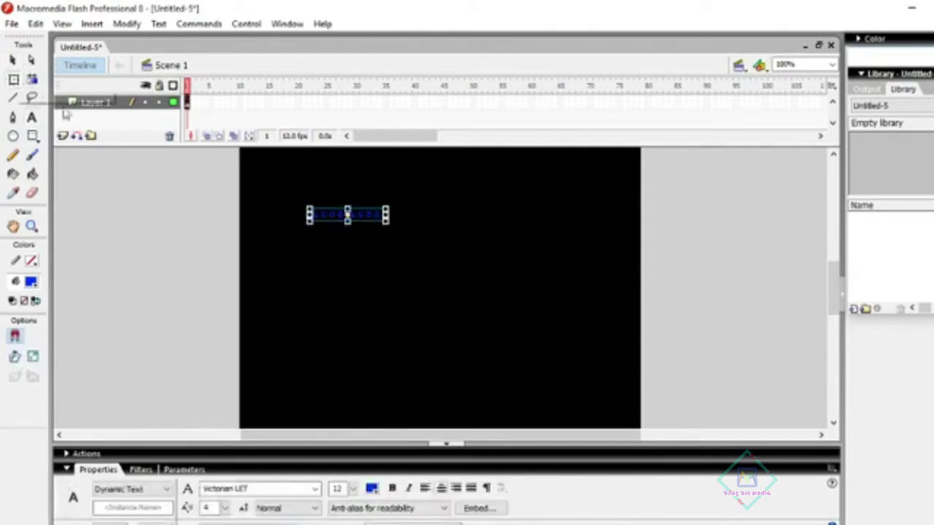
drag(386, 216, 410, 240)
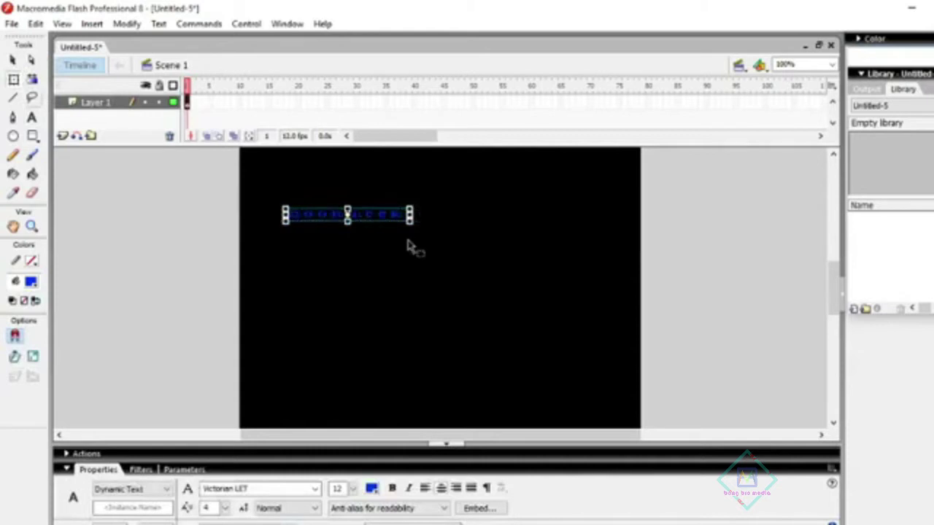
drag(348, 212, 413, 251)
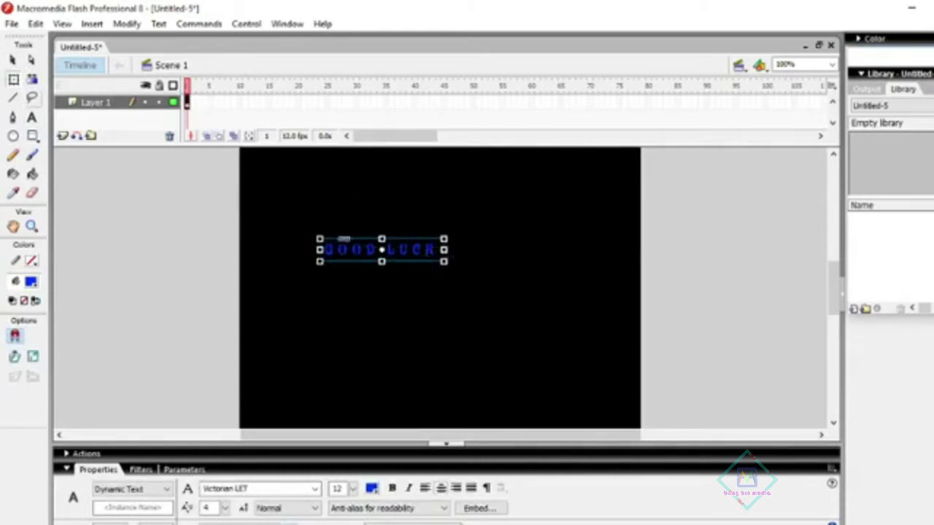
click(271, 249)
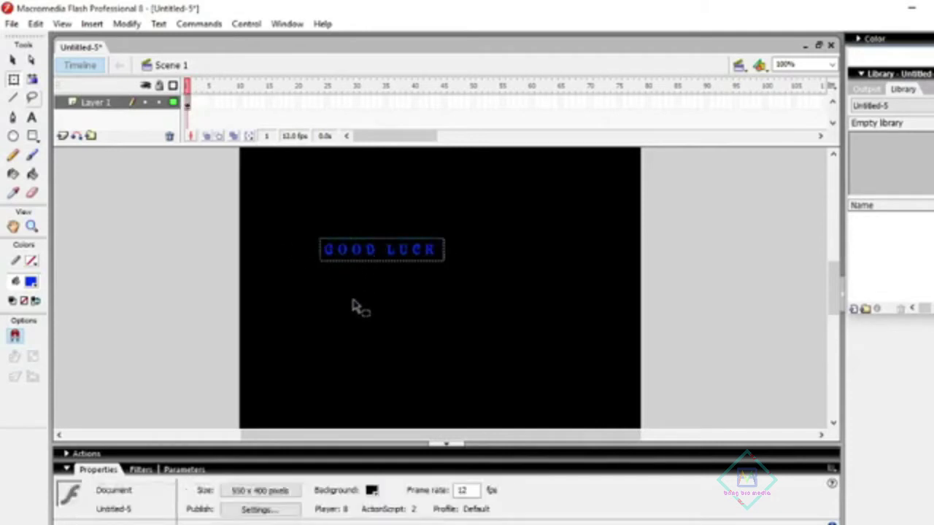
click(356, 254)
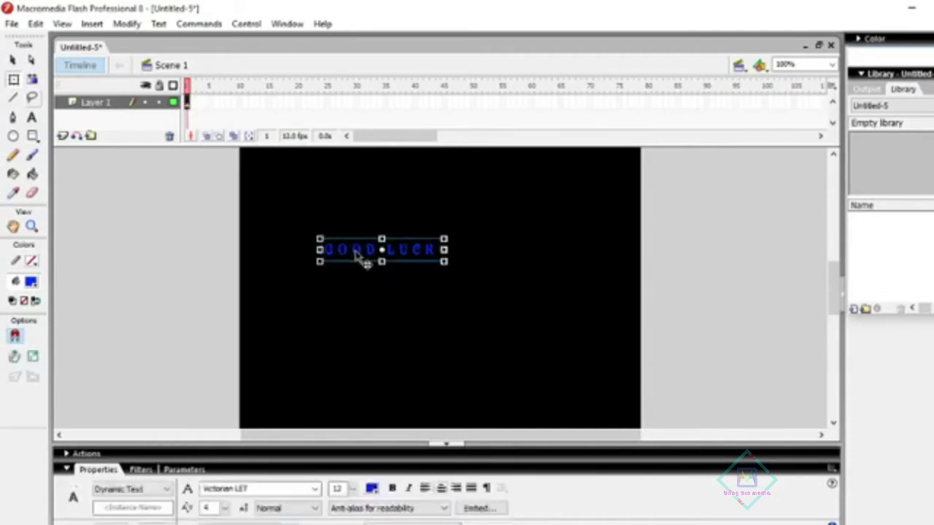
double_click(207, 509)
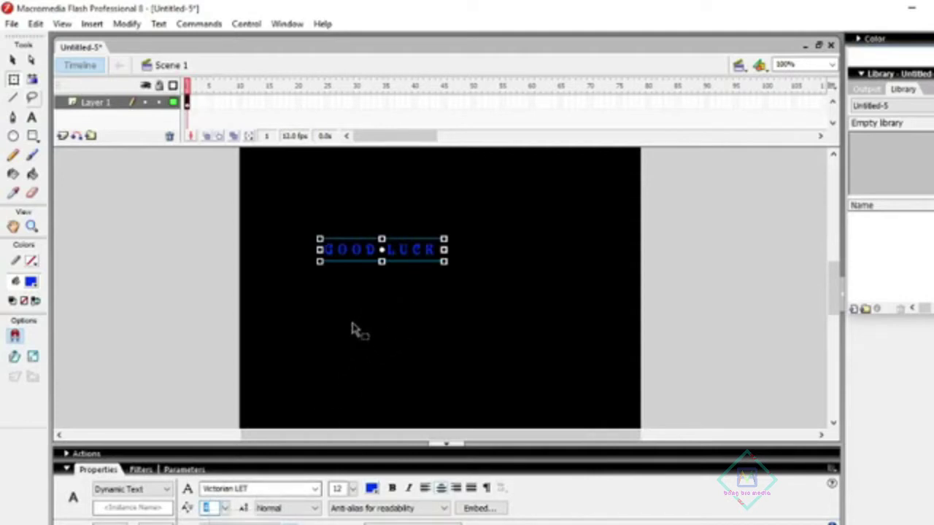
text(6)
key(Return)
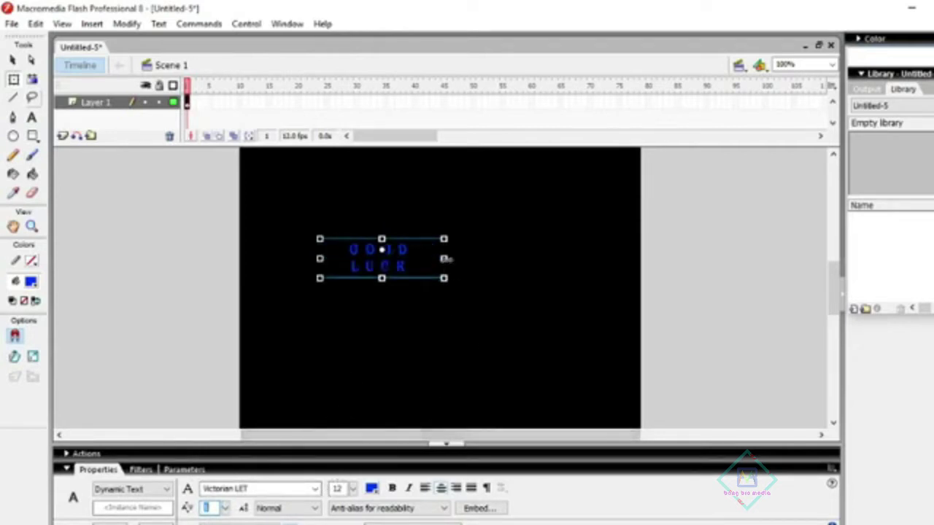
Widen the box further so GOOD LUCK fits one line, reapply the spacing, and deselect
drag(445, 258, 464, 260)
click(32, 59)
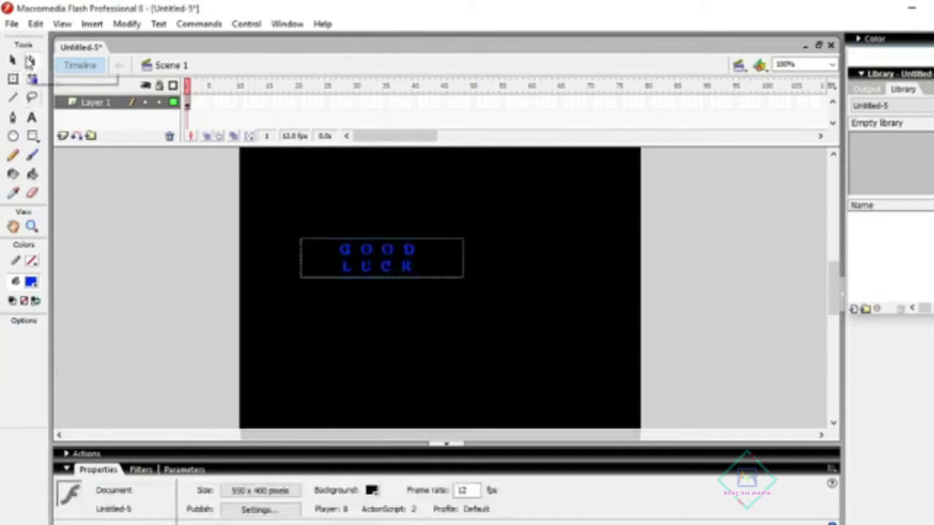
click(424, 266)
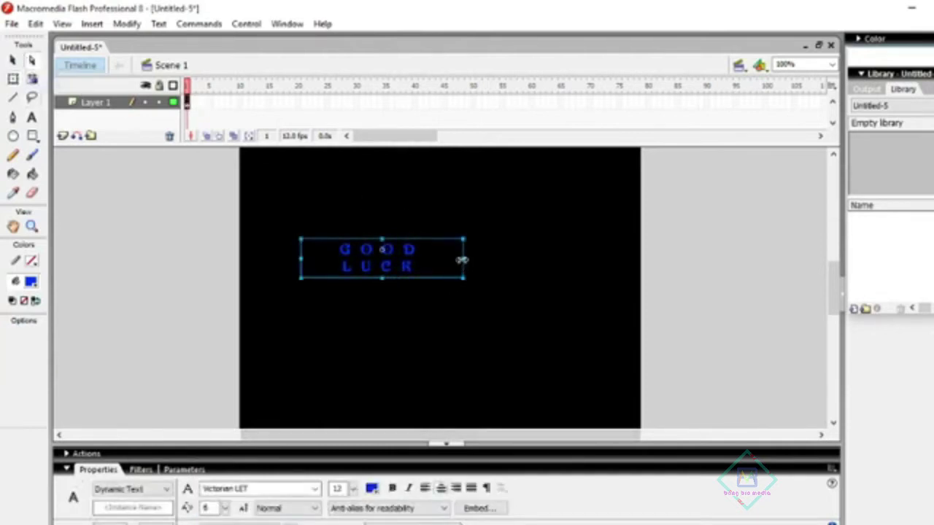
drag(463, 260, 517, 260)
click(448, 281)
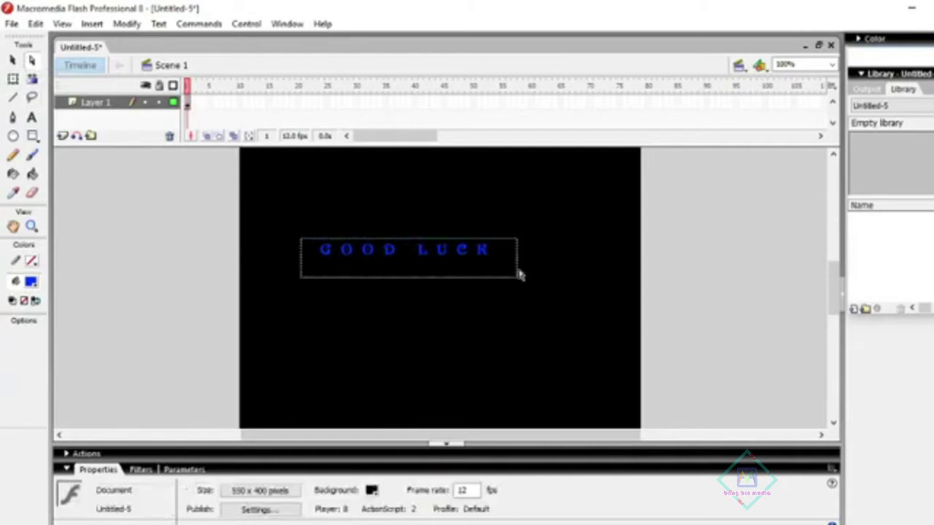
click(491, 270)
drag(519, 259, 573, 259)
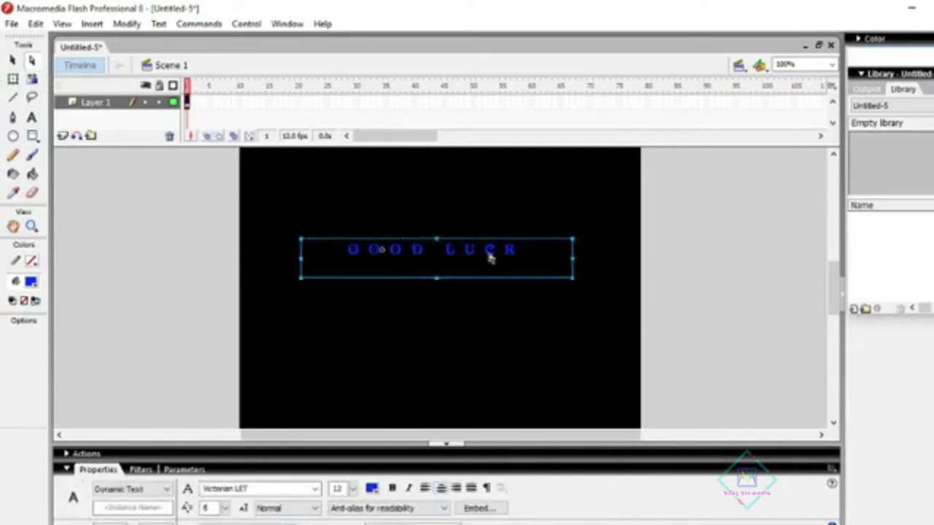
double_click(207, 507)
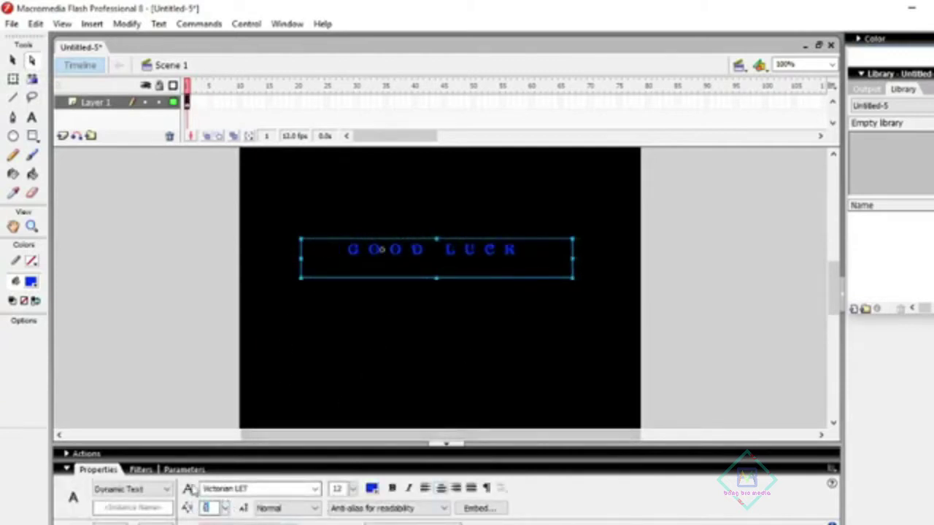
text(10)
key(Return)
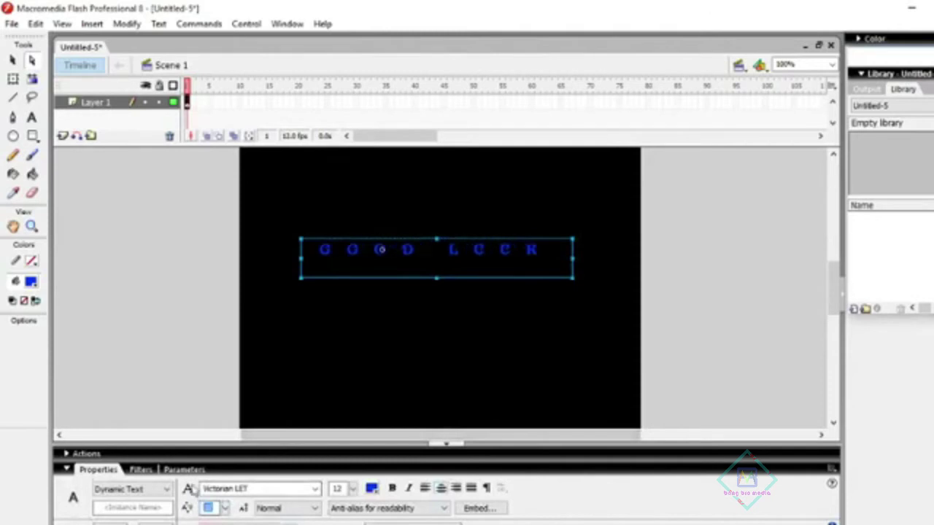
click(163, 323)
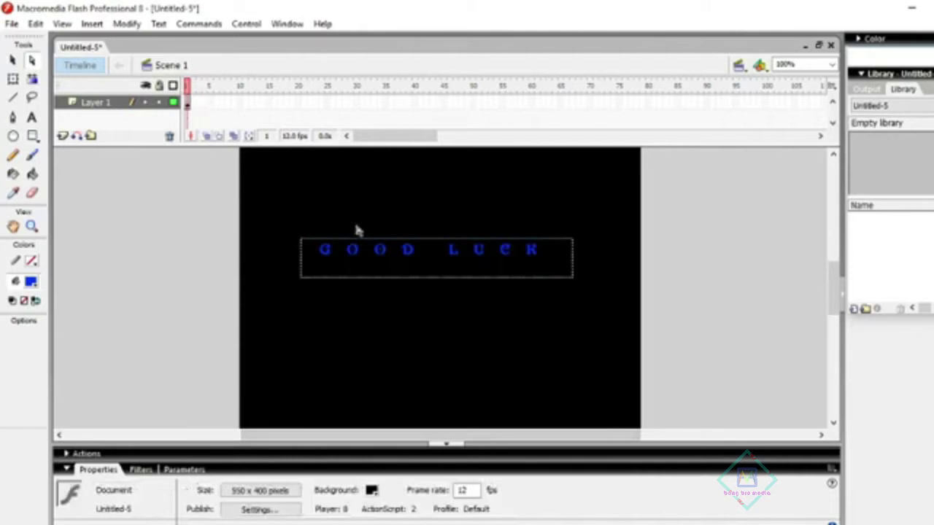
Scale the GOOD LUCK text box up with Free Transform into tall, stretched letters
click(13, 79)
click(391, 251)
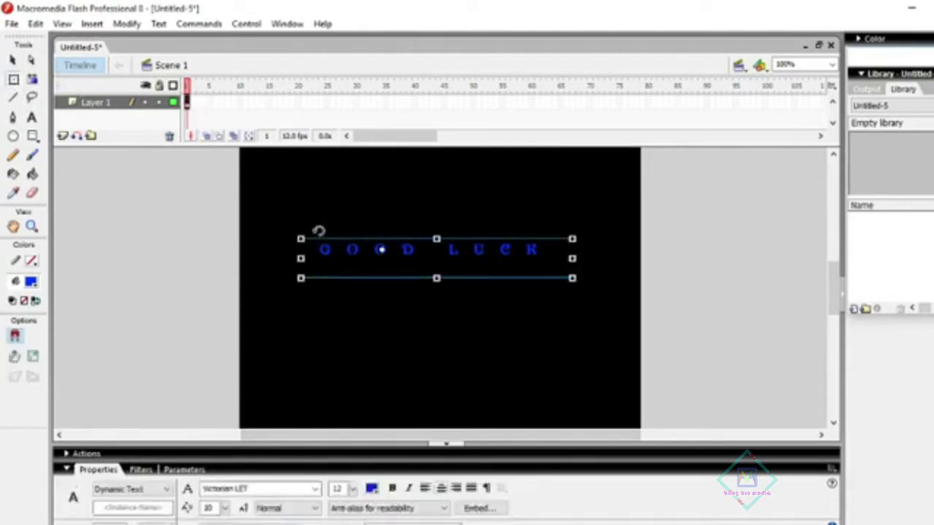
drag(301, 239, 278, 195)
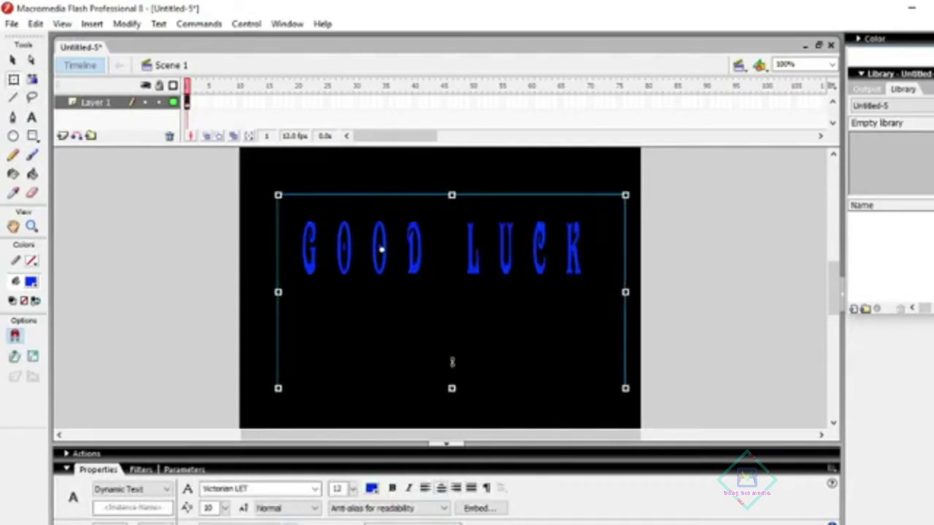
click(675, 284)
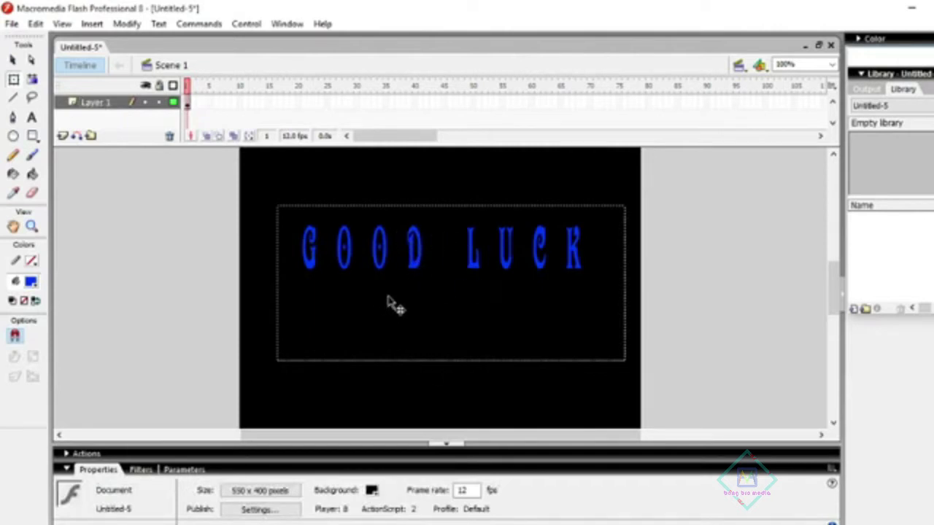
Apply a Blur timeline effect to GOOD LUCK with Direction of Movement set to down
right_click(413, 268)
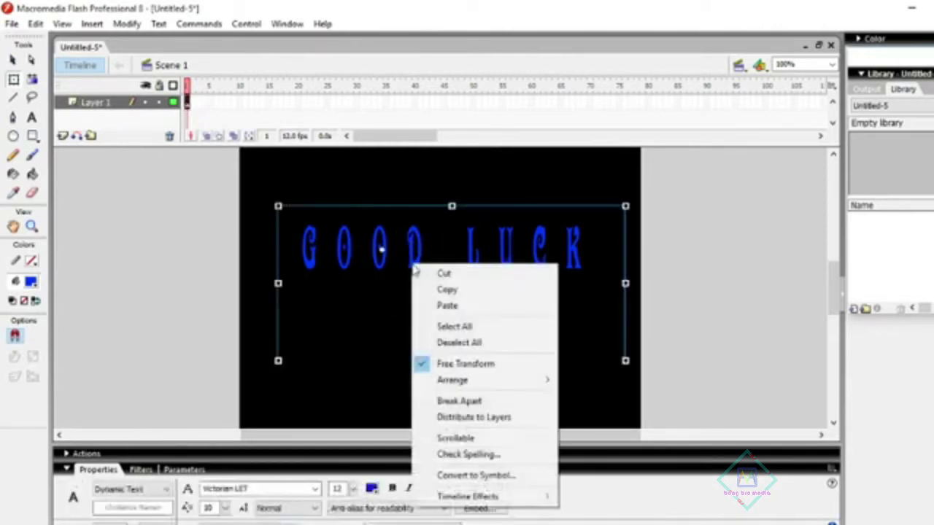
click(14, 61)
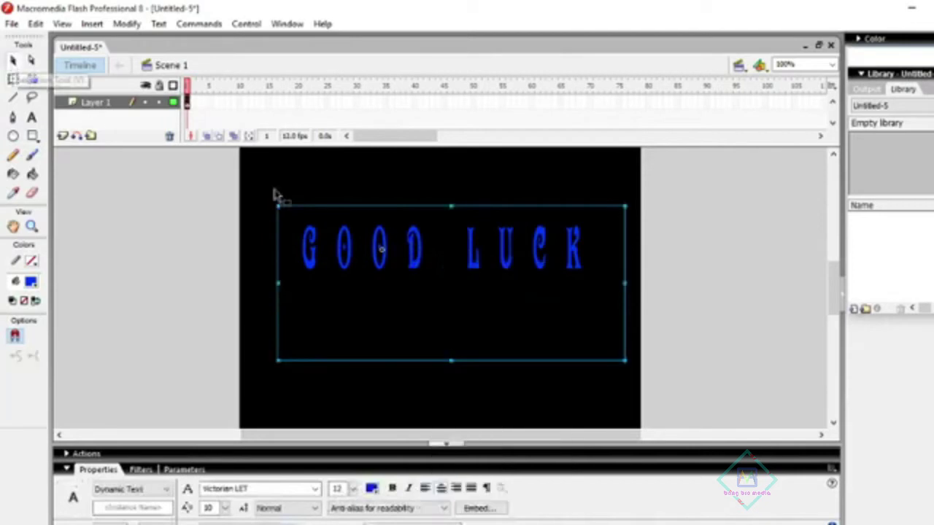
right_click(410, 253)
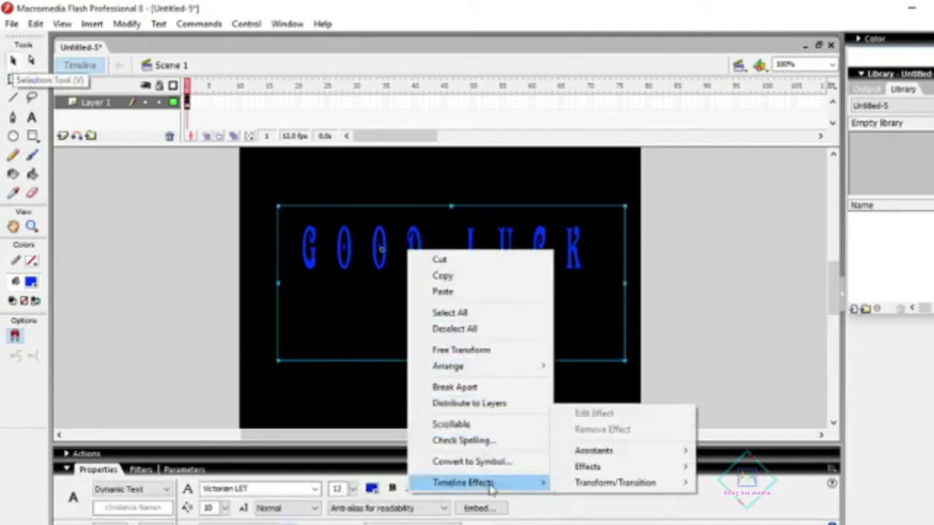
mouse_move(587, 466)
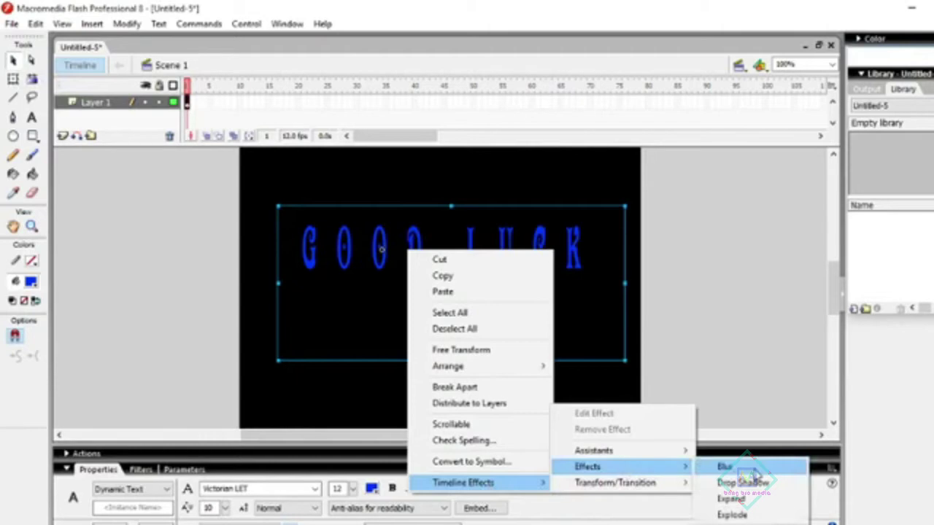
click(754, 470)
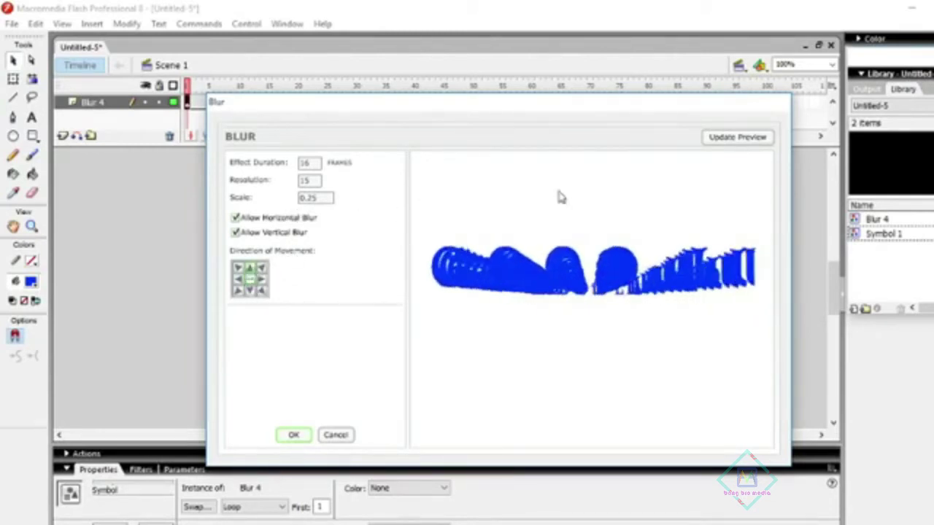
click(737, 136)
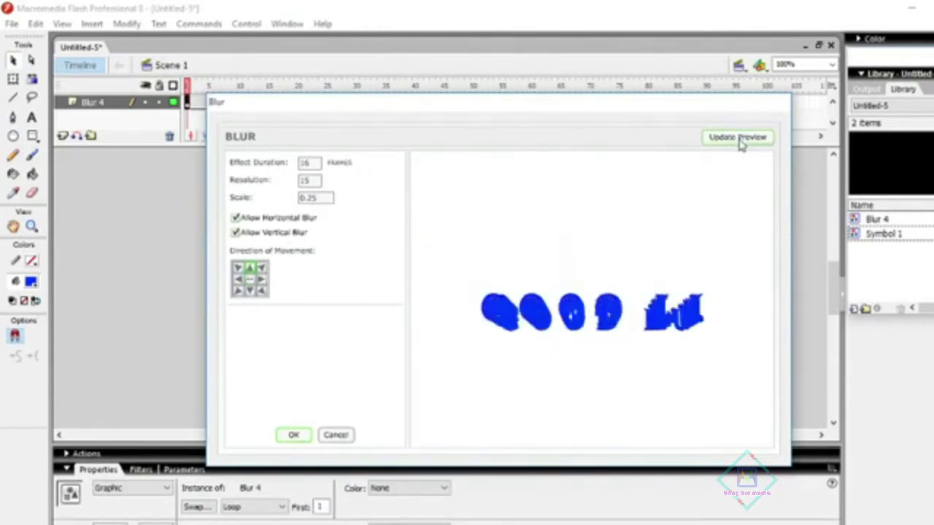
click(249, 290)
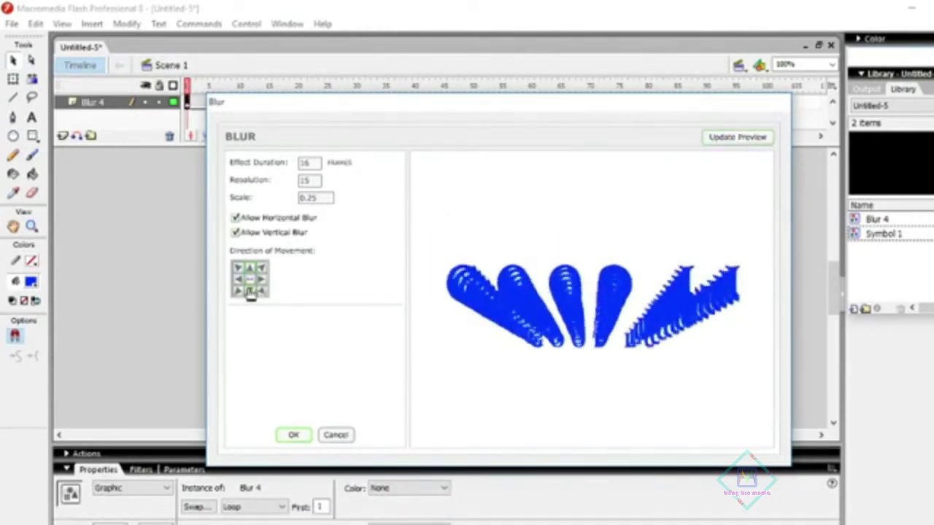
click(738, 139)
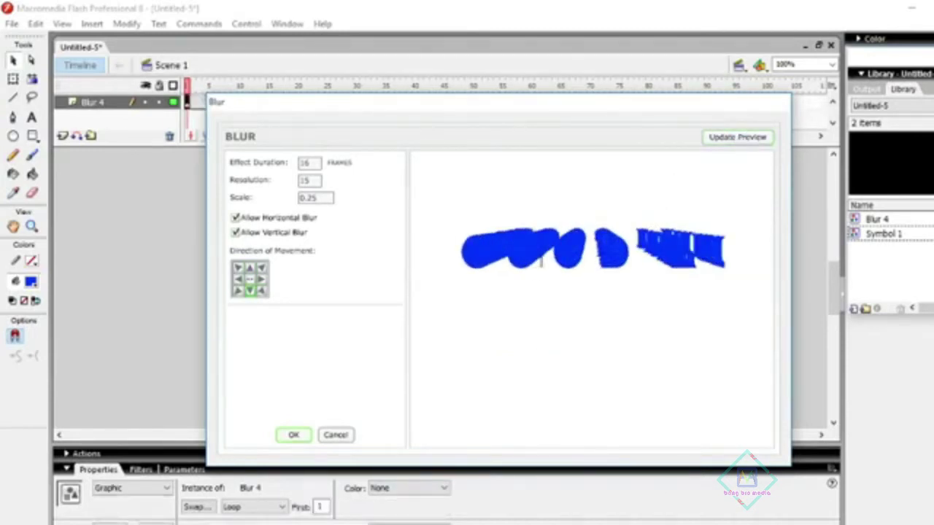
double_click(306, 164)
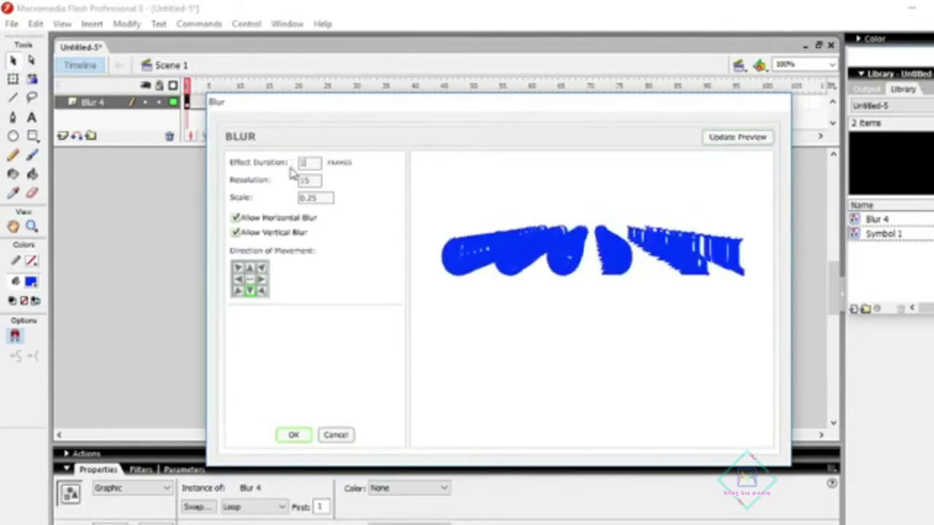
key(Return)
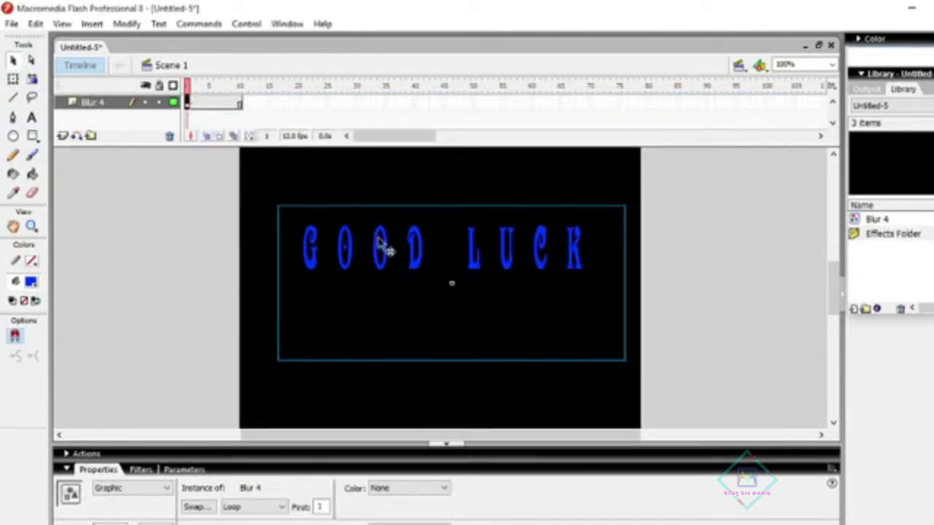
Preview the blur, then edit the GOOD LUCK Blur effect to last 30 frames
key(Return)
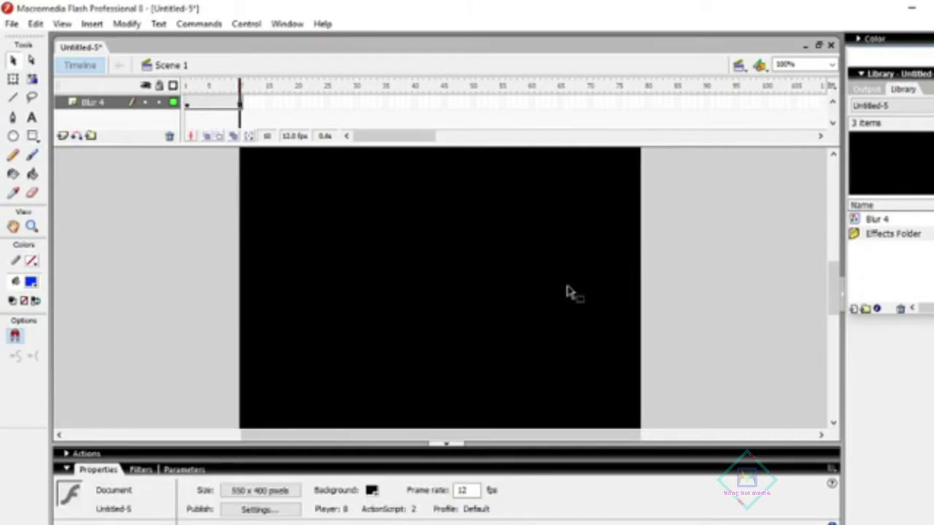
click(188, 108)
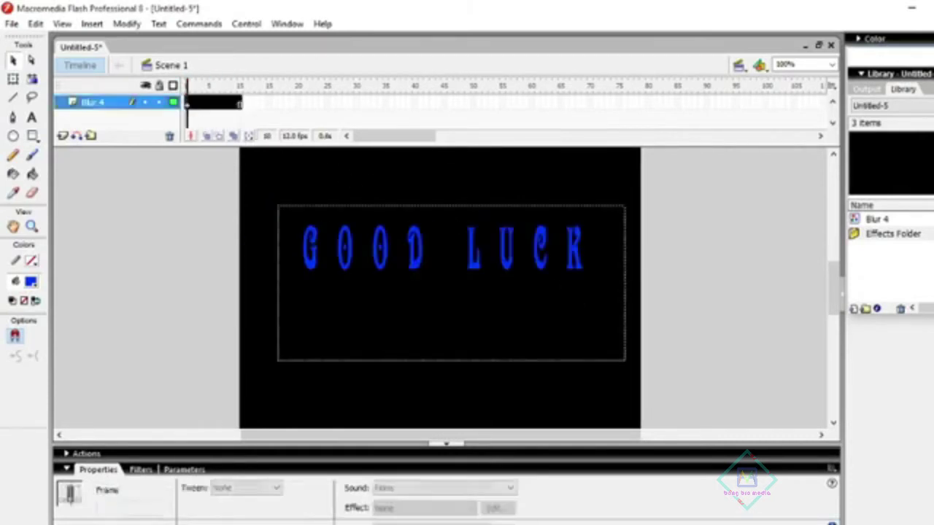
right_click(413, 262)
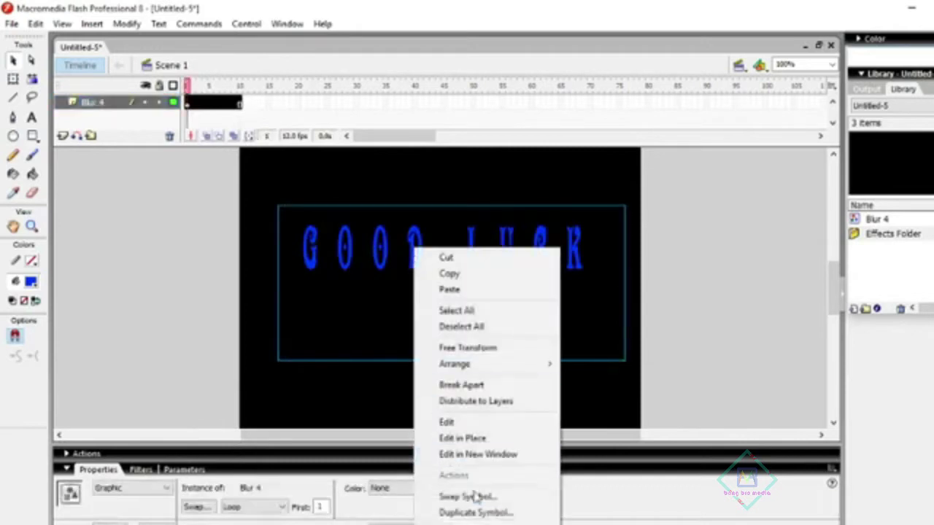
mouse_move(482, 519)
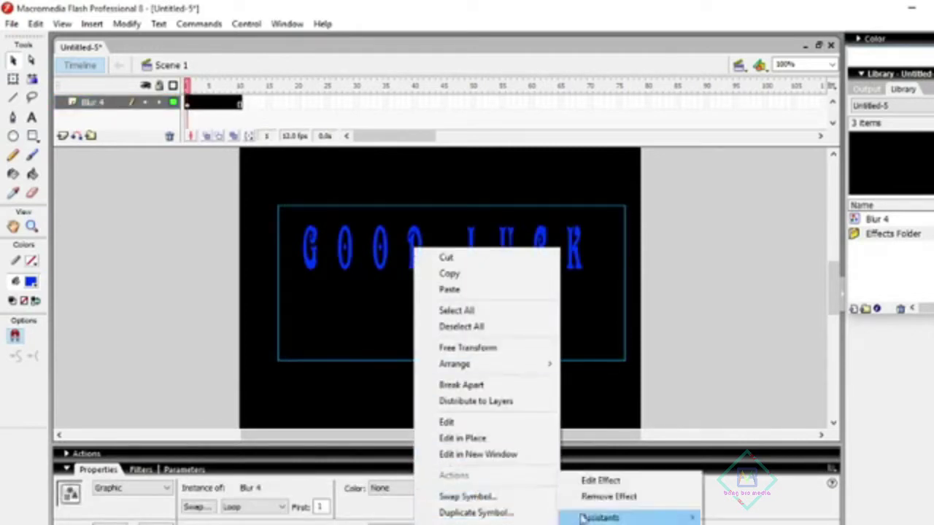
click(602, 482)
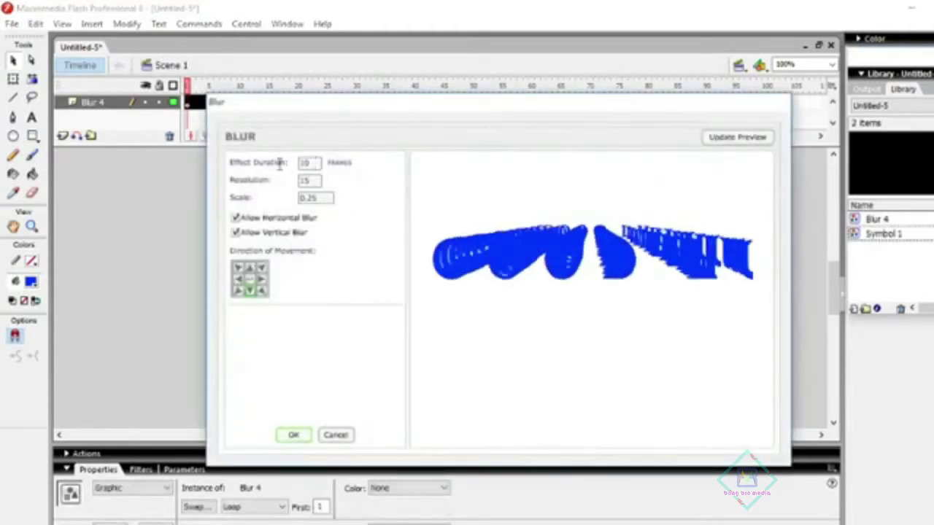
text(30)
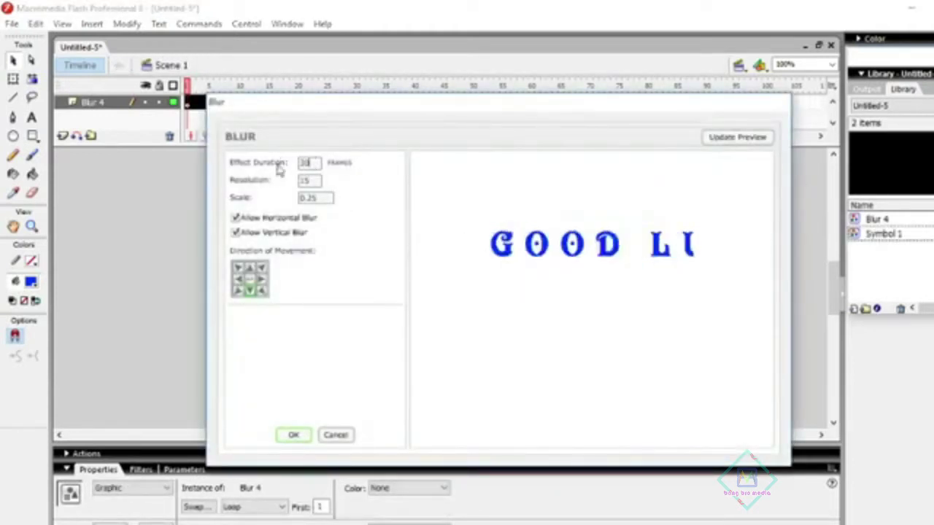
click(320, 199)
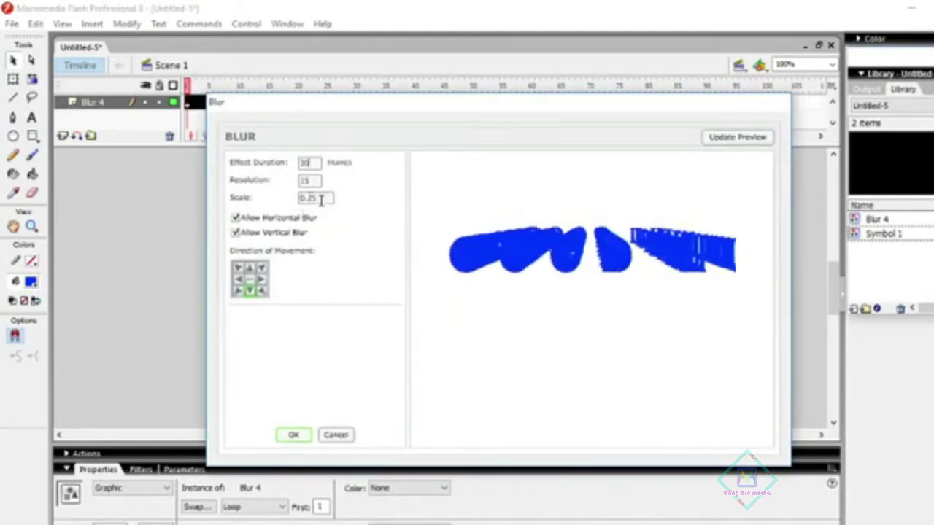
click(758, 136)
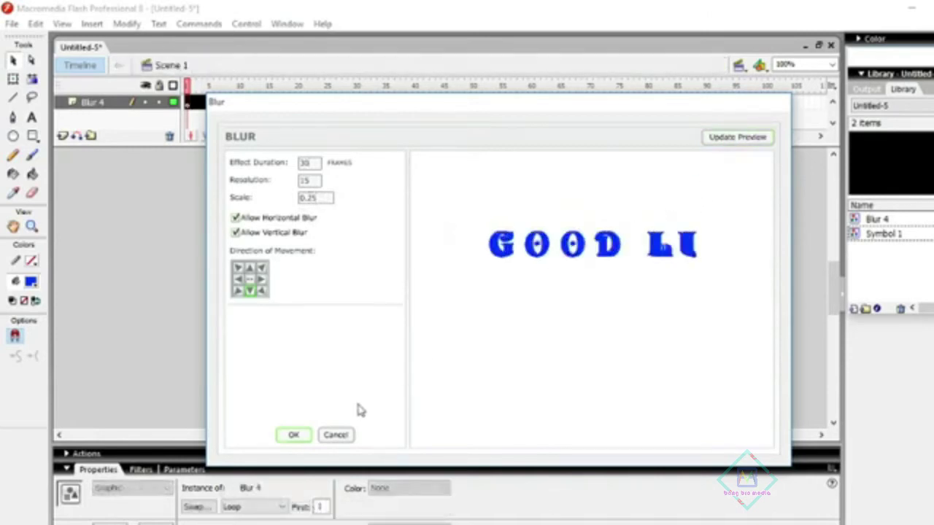
click(295, 434)
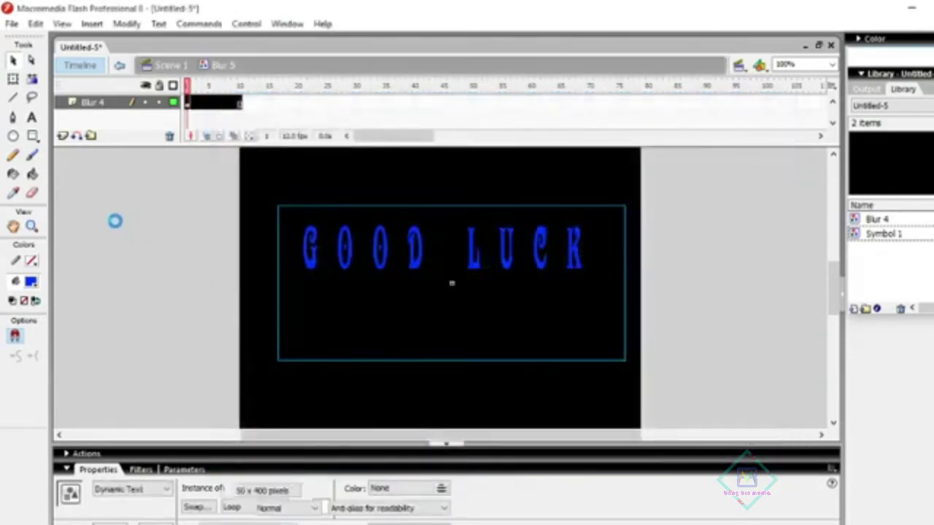
Preview the 30-frame blur, insert Layer 2 above it, and hide the Blur 5 layer
key(Return)
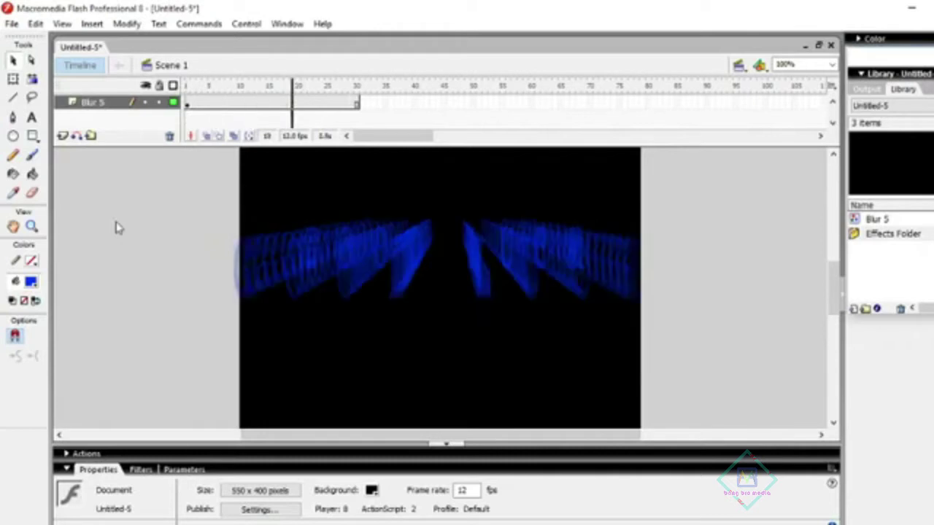
click(63, 137)
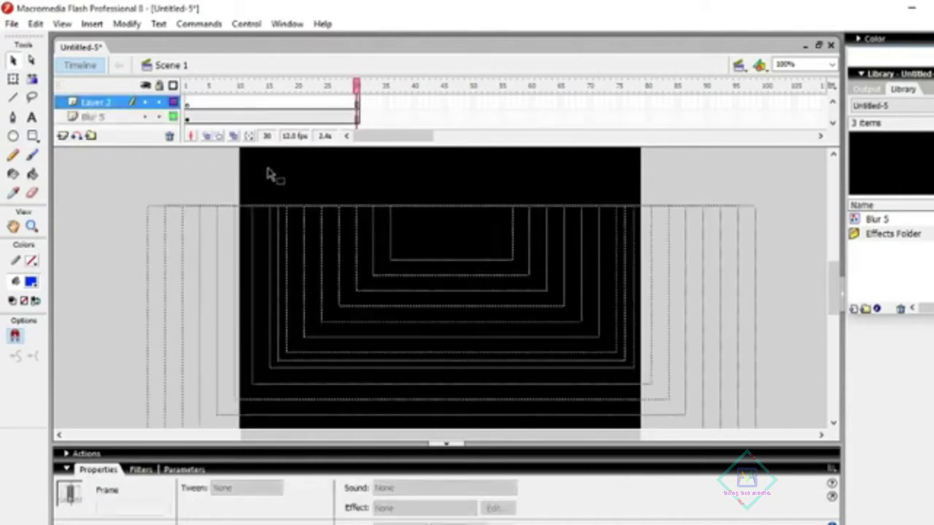
click(189, 103)
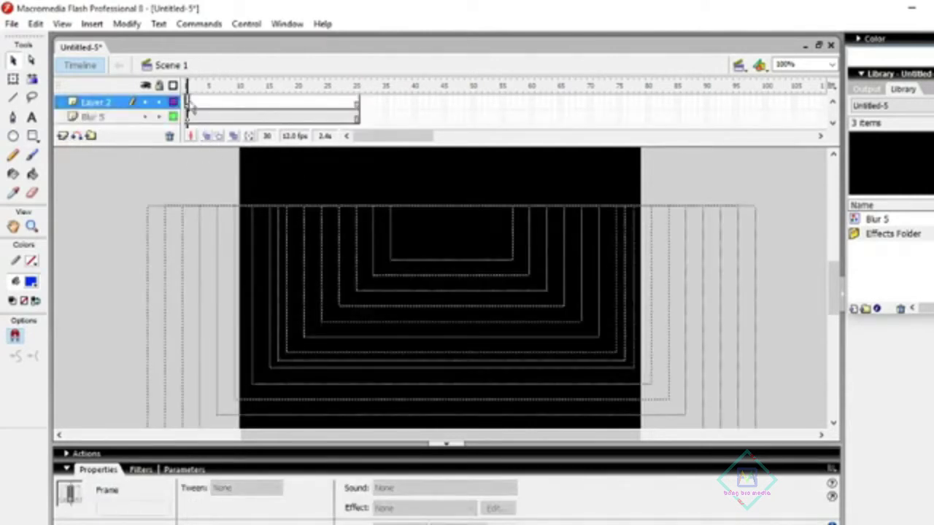
click(191, 106)
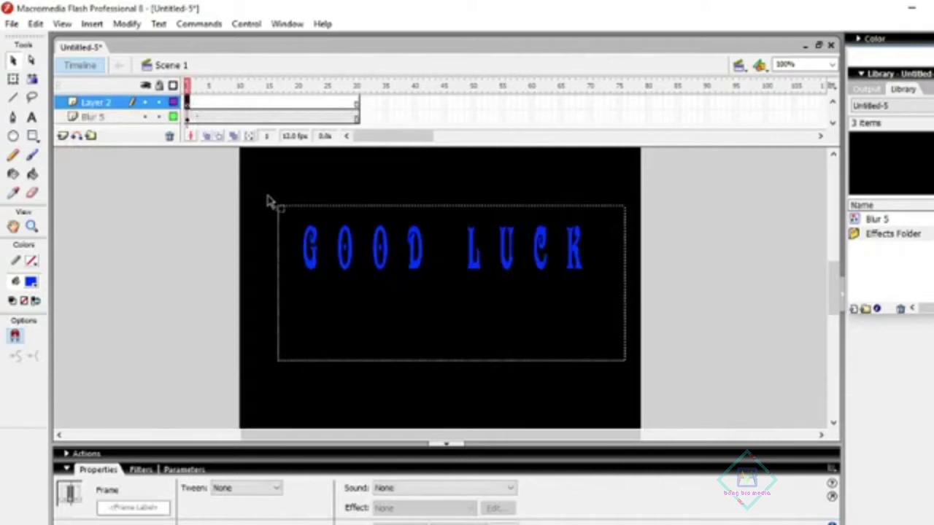
click(145, 116)
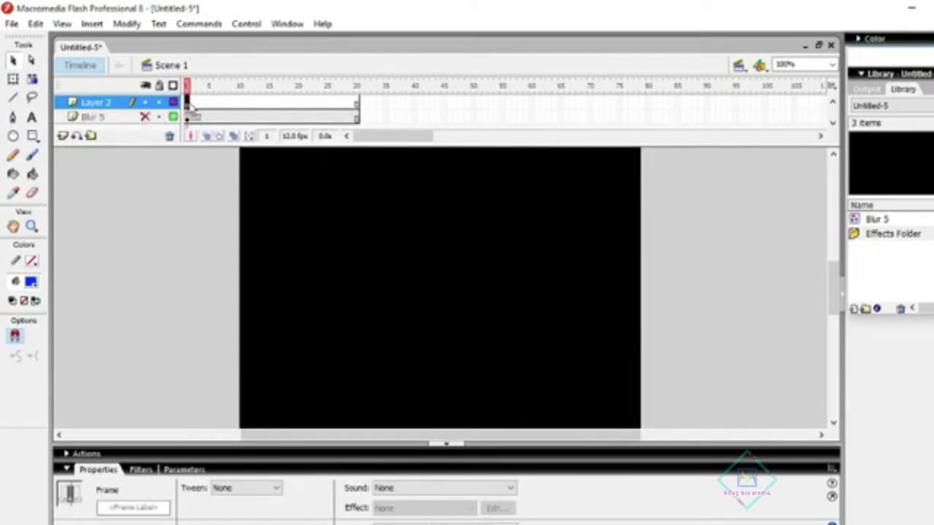
Type 'FOR YOU' in a new text box, widen it onto one line, and colour it yellow
click(32, 116)
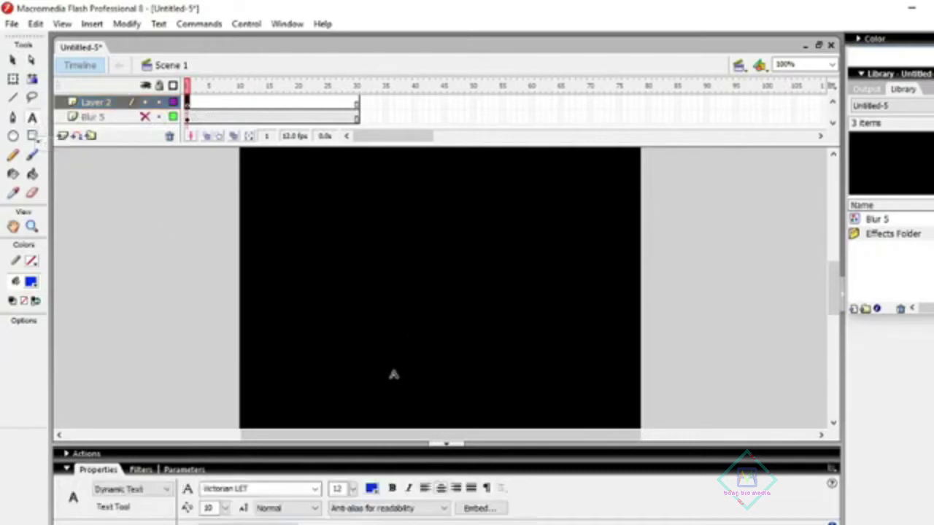
drag(386, 368, 460, 376)
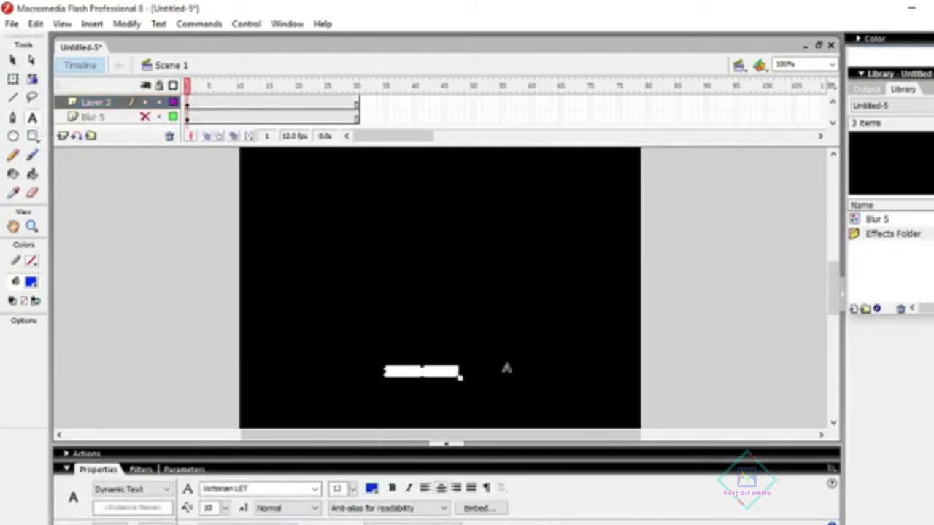
text(OR)
text( YOU)
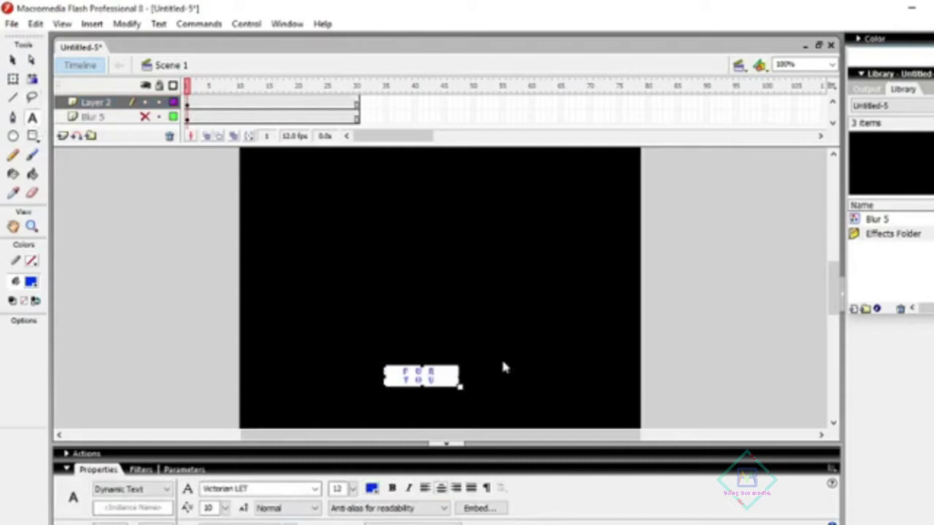
click(12, 60)
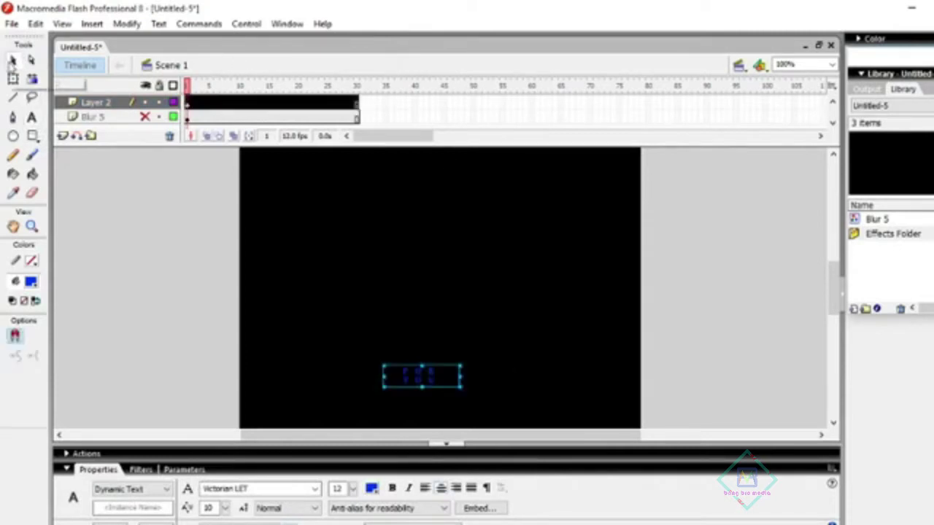
click(189, 103)
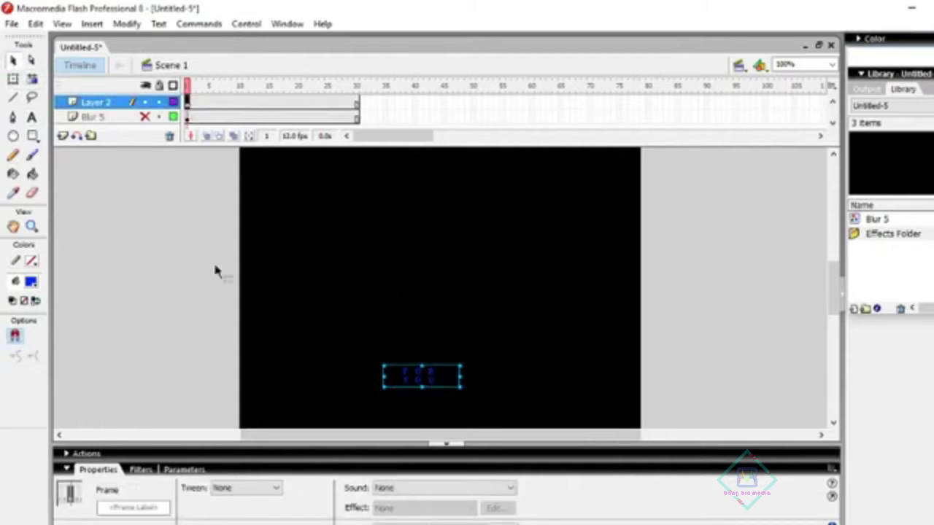
drag(461, 377, 500, 377)
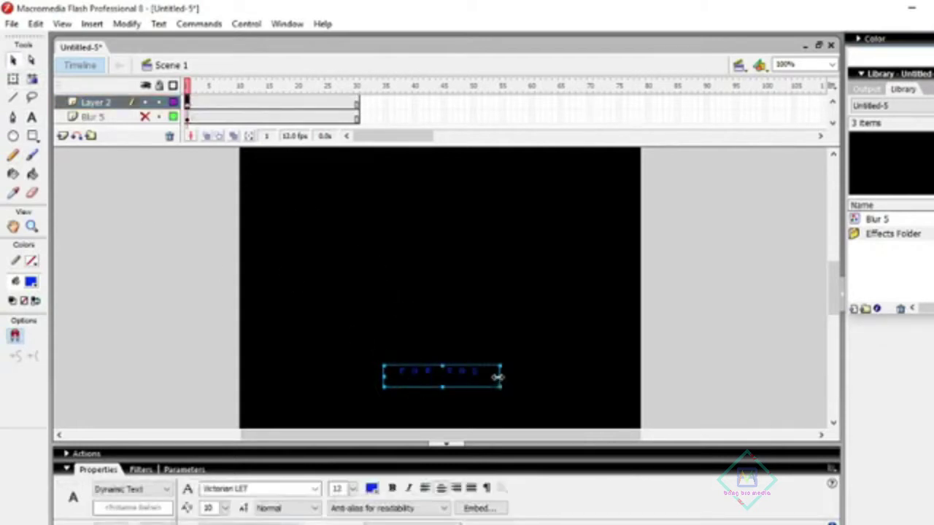
click(31, 281)
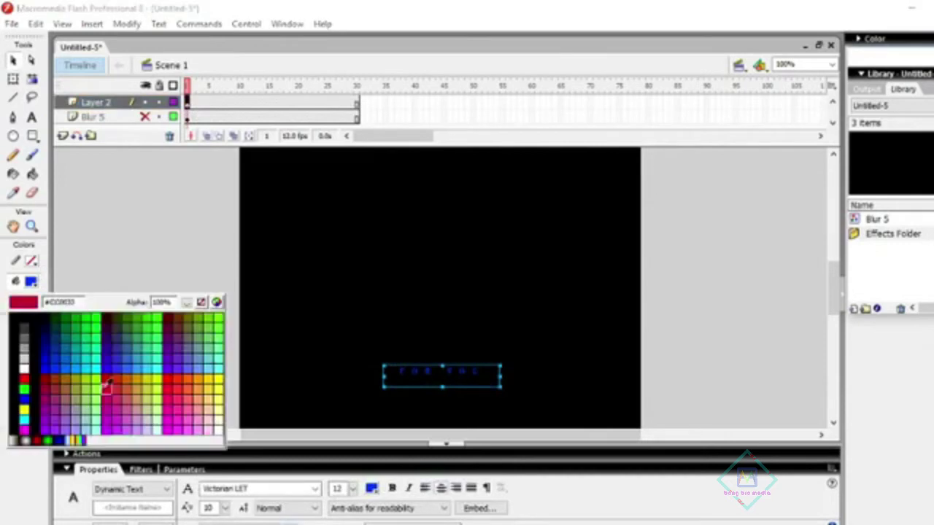
click(215, 380)
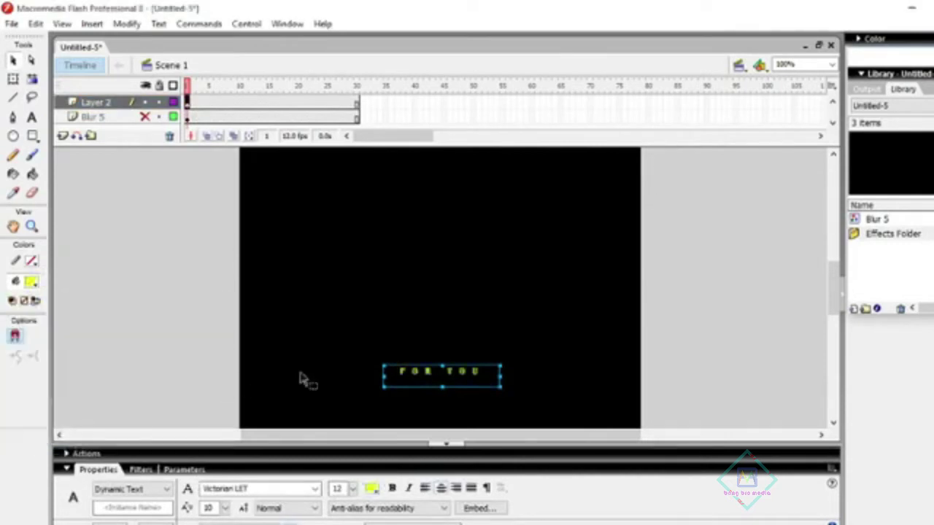
Apply the default 20-frame Explode timeline effect to FOR YOU and play it
right_click(467, 372)
right_click(451, 374)
mouse_move(506, 363)
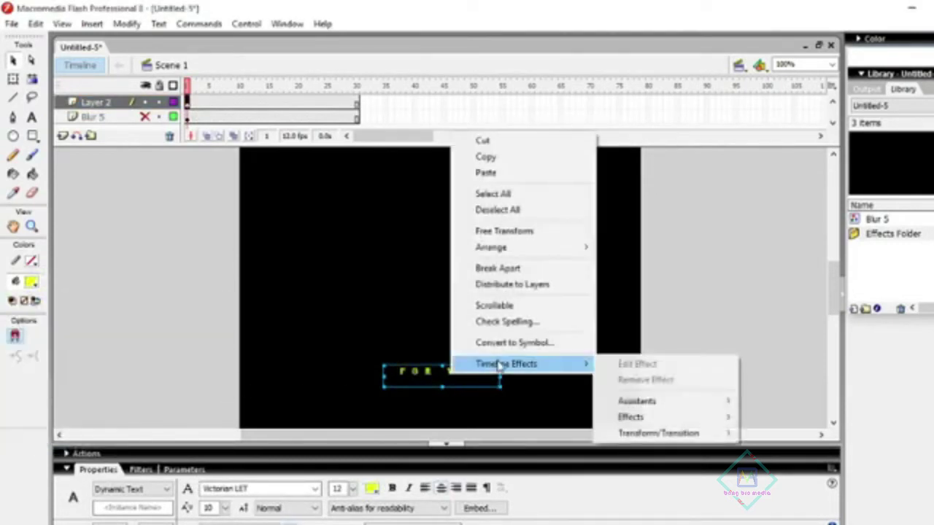
mouse_move(630, 417)
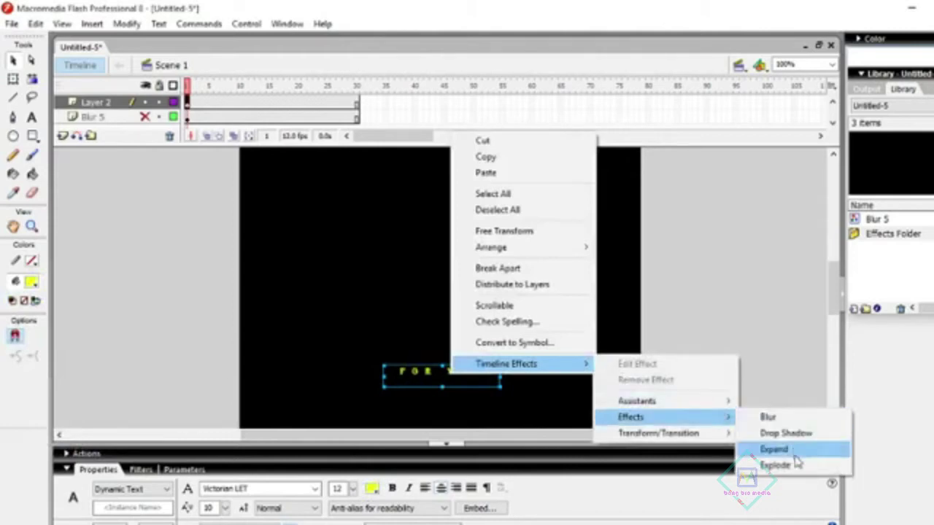
click(798, 473)
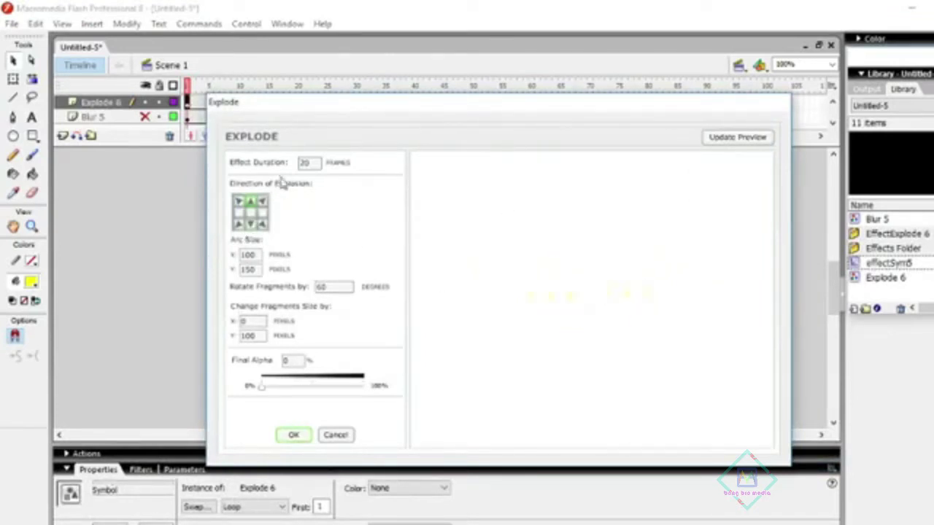
click(301, 435)
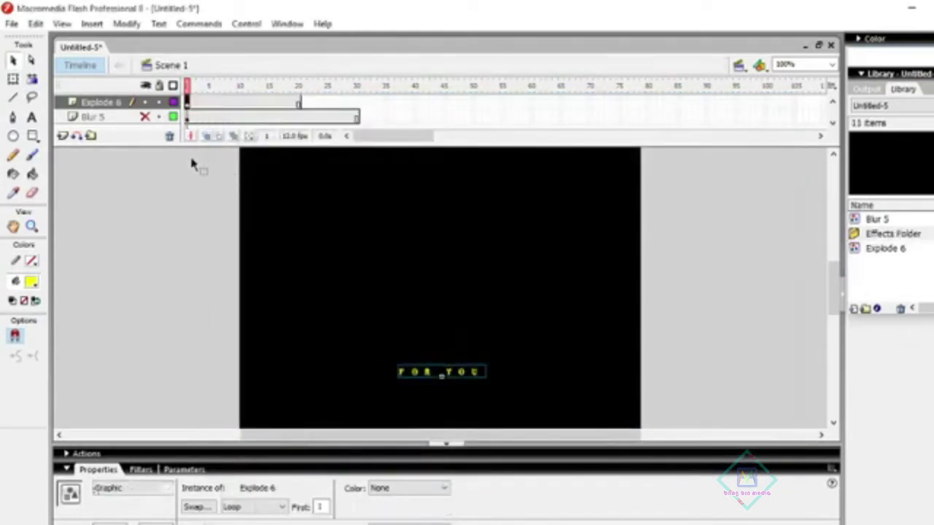
key(Return)
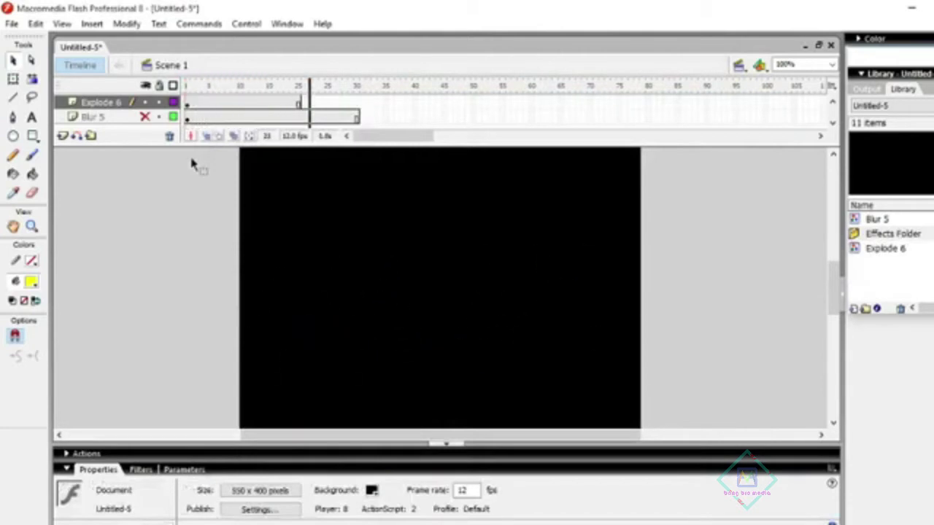
Unhide the GOOD LUCK Blur 5 layer and replay both animations from frame 1
click(148, 106)
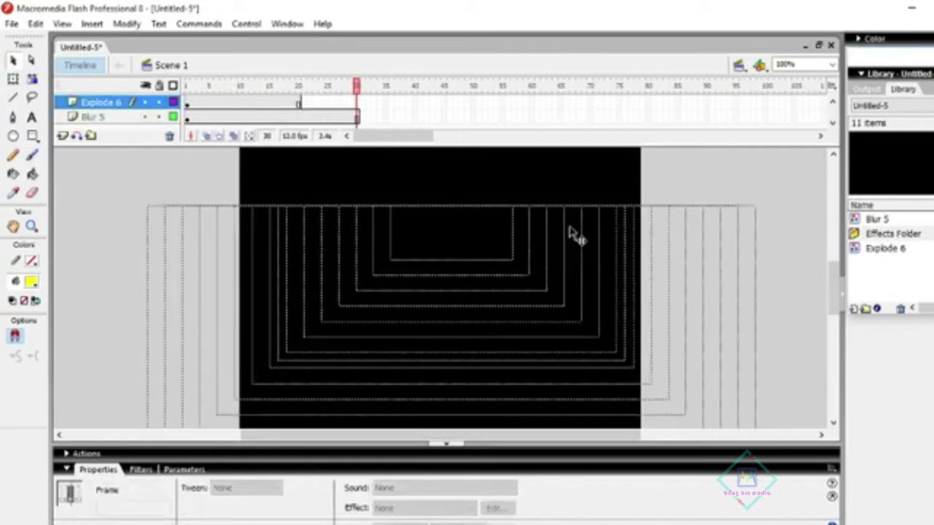
key(Return)
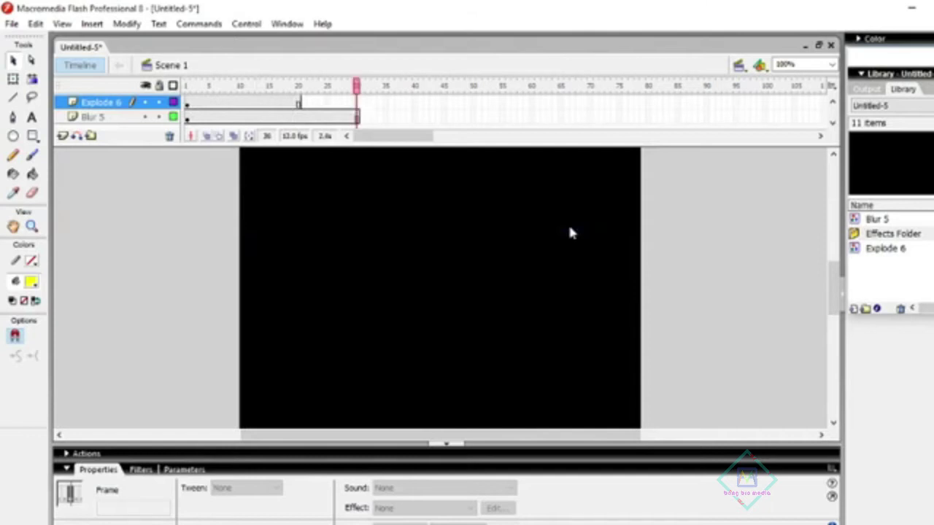
key(Return)
click(194, 89)
key(Return)
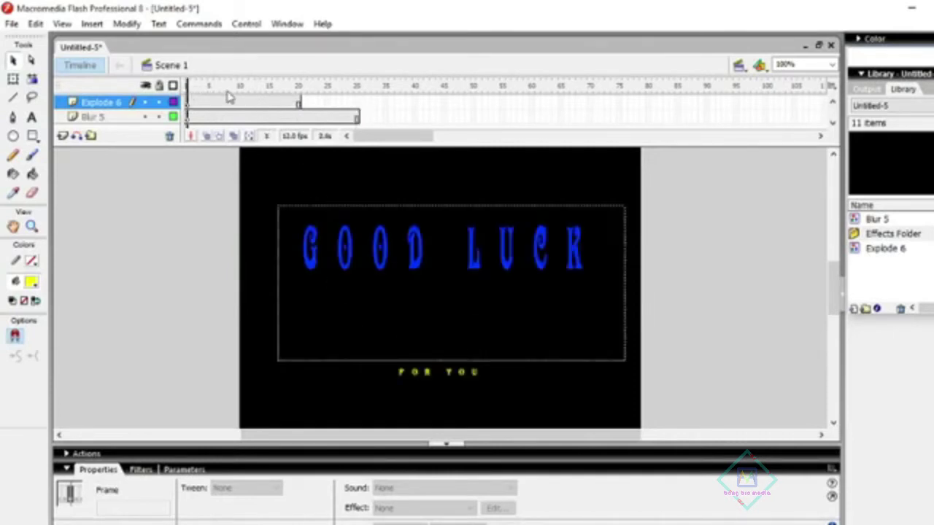
Scrub the explosion through frames 8 and 19, then return to frame 1
click(192, 87)
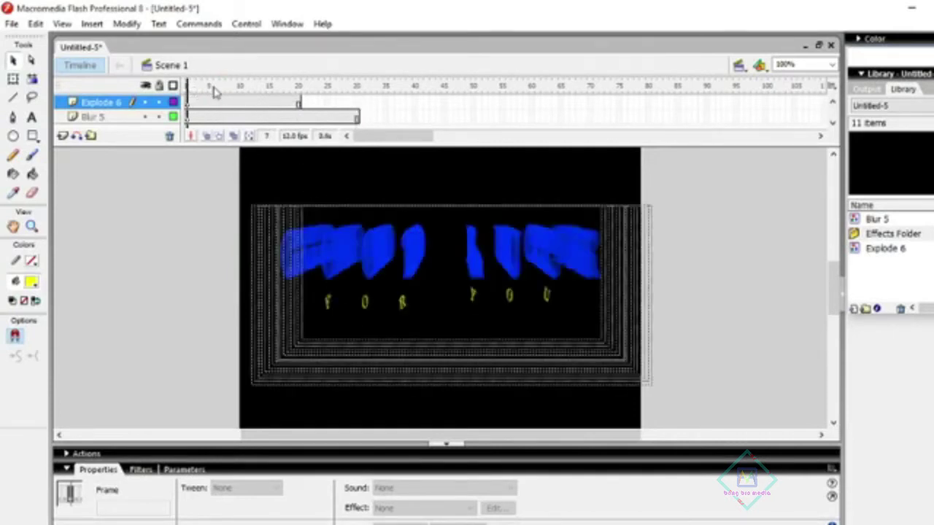
click(230, 87)
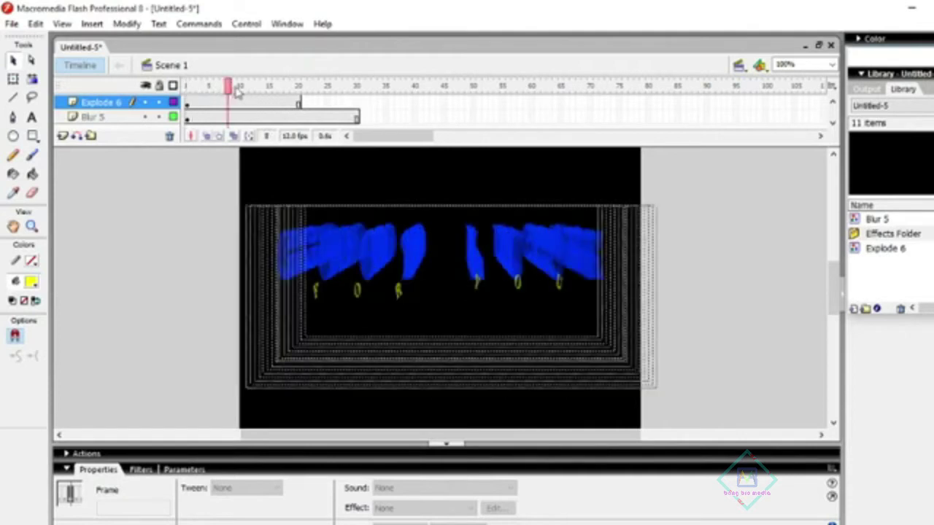
click(294, 89)
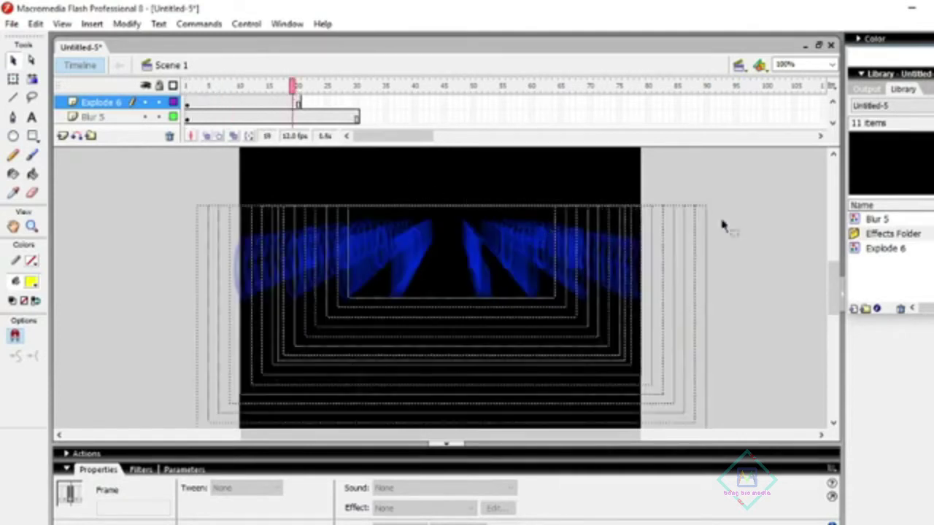
click(733, 216)
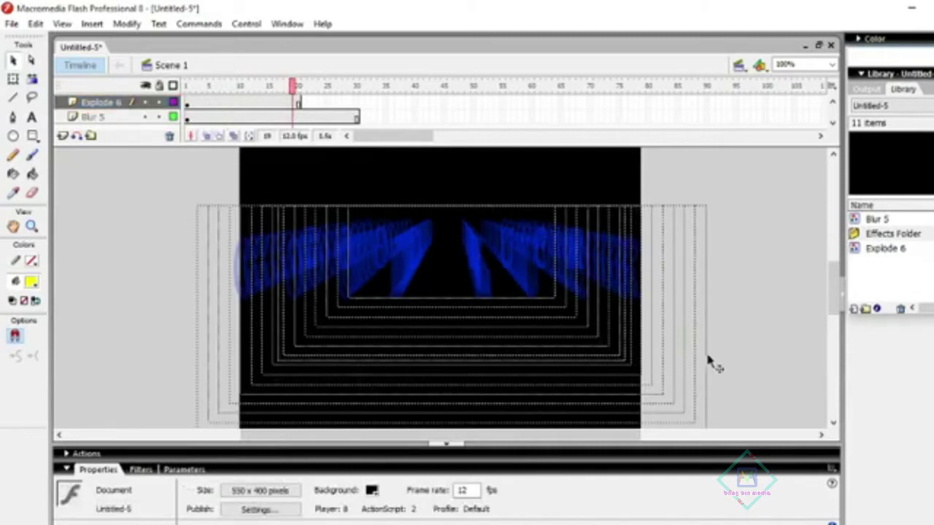
click(188, 104)
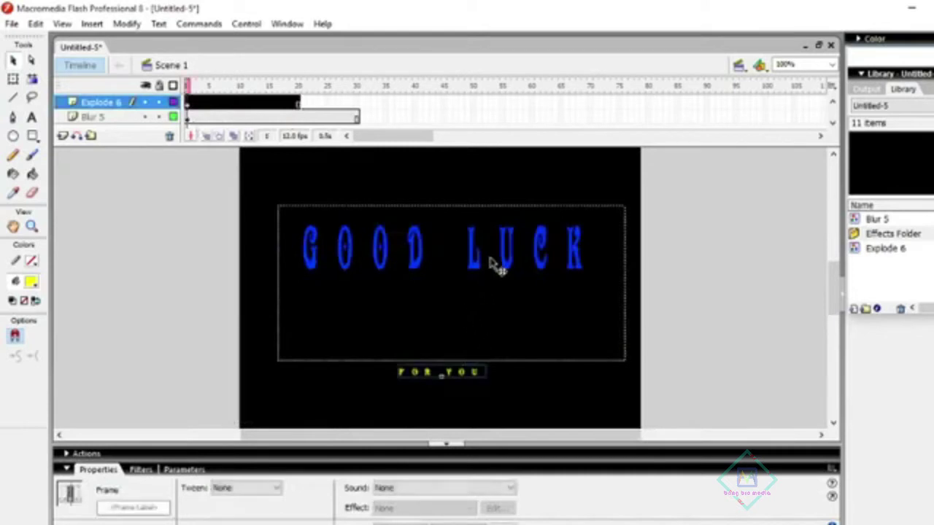
Open the GOOD LUCK Blur effect settings for review and cancel without changes
click(510, 265)
right_click(508, 270)
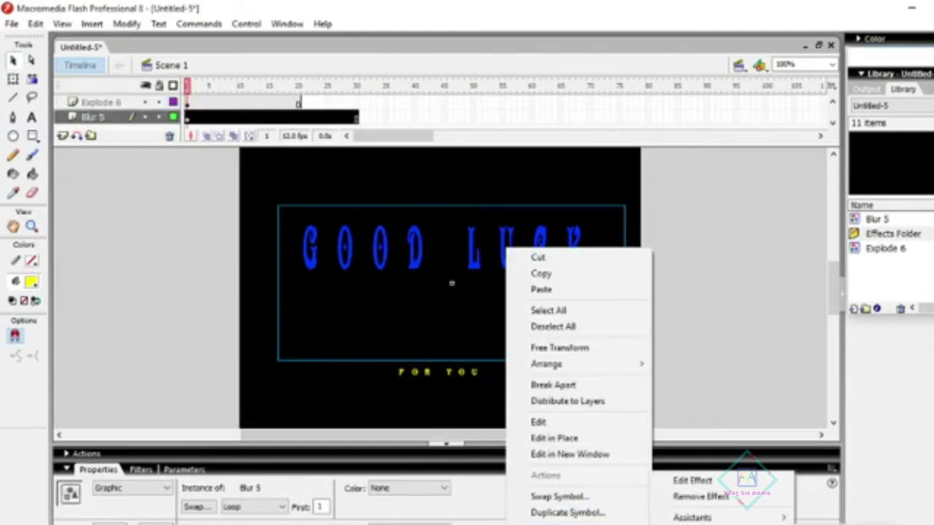
click(84, 120)
click(98, 103)
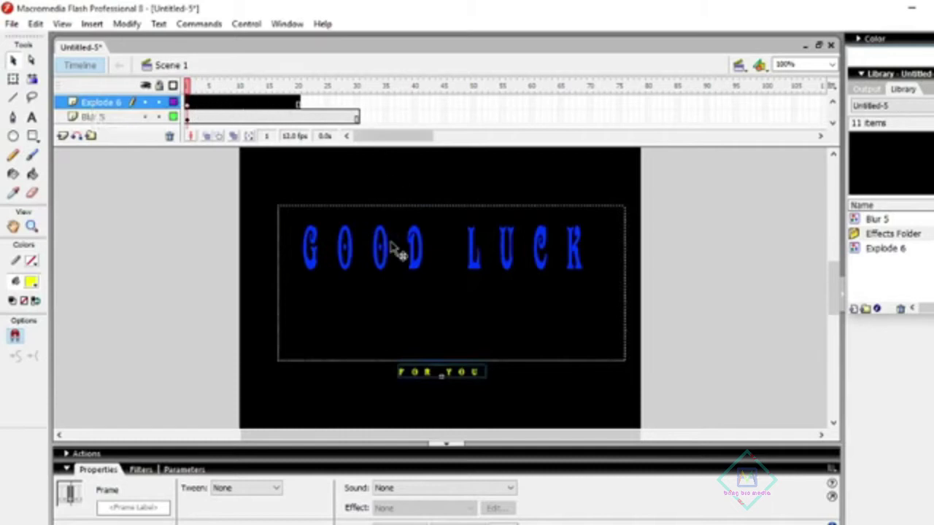
click(387, 268)
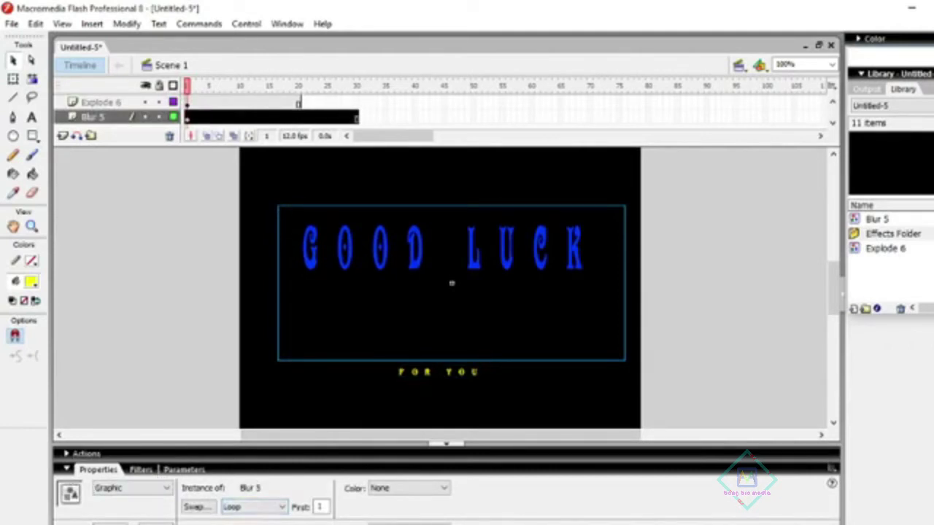
double_click(452, 283)
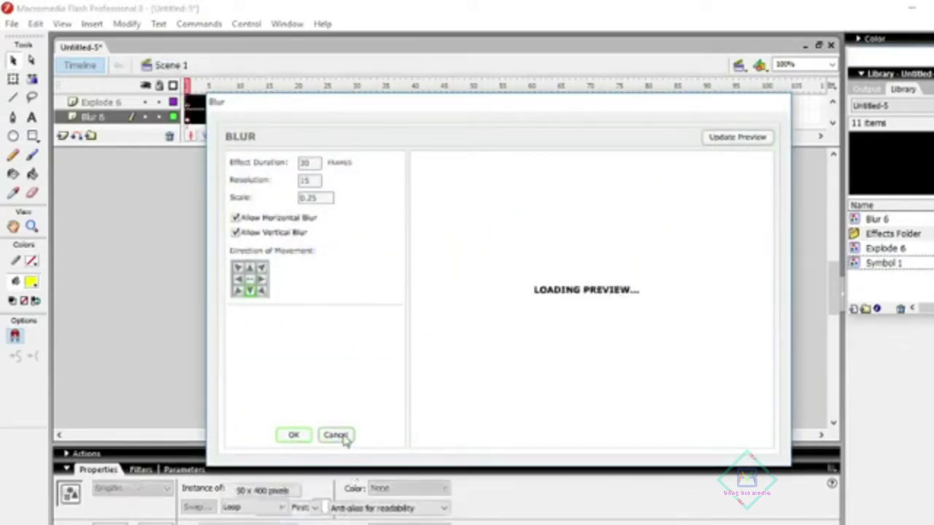
click(337, 436)
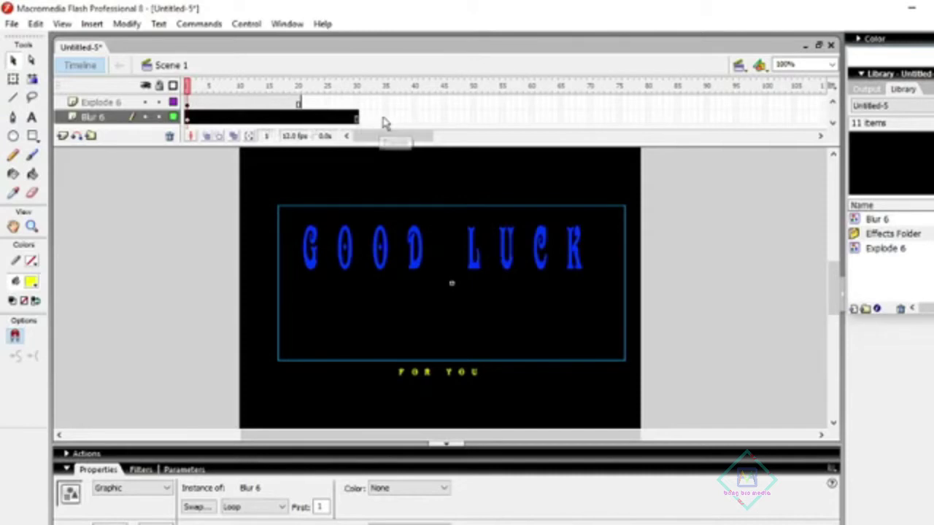
click(381, 117)
right_click(398, 117)
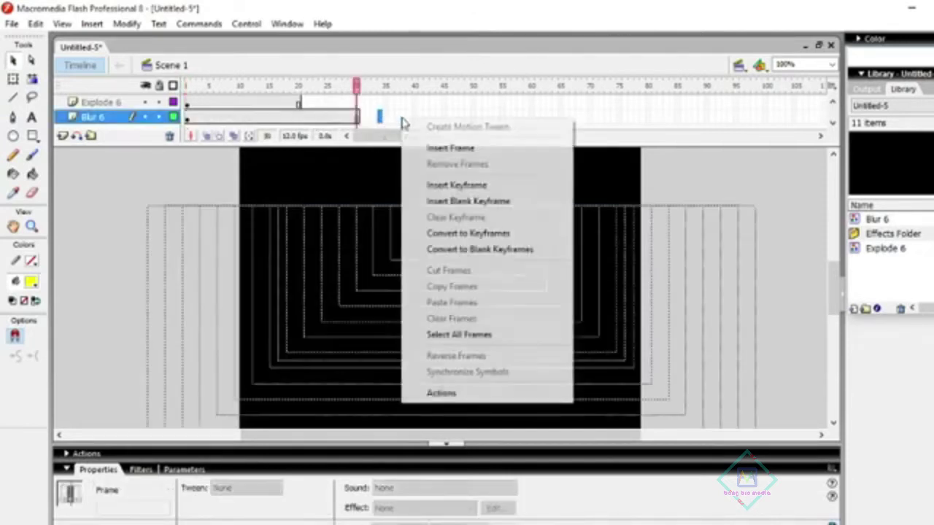
click(396, 116)
right_click(398, 118)
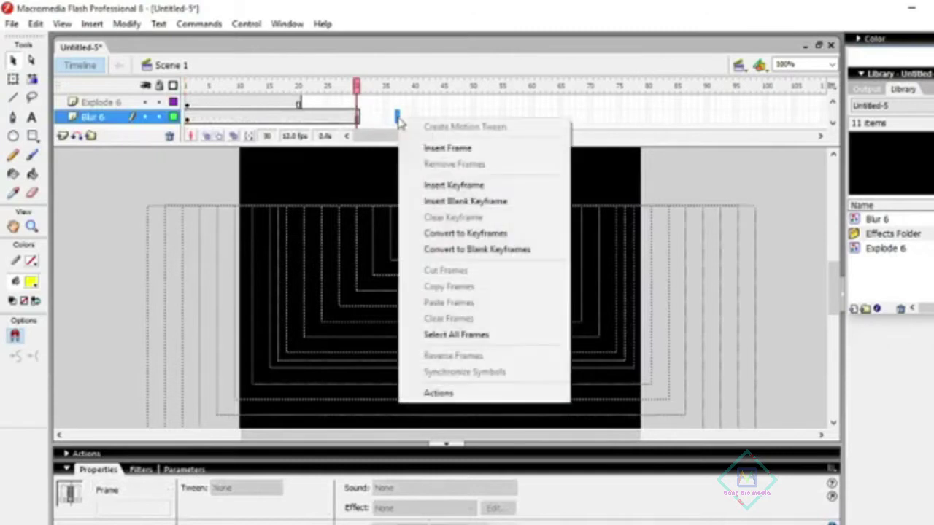
click(355, 117)
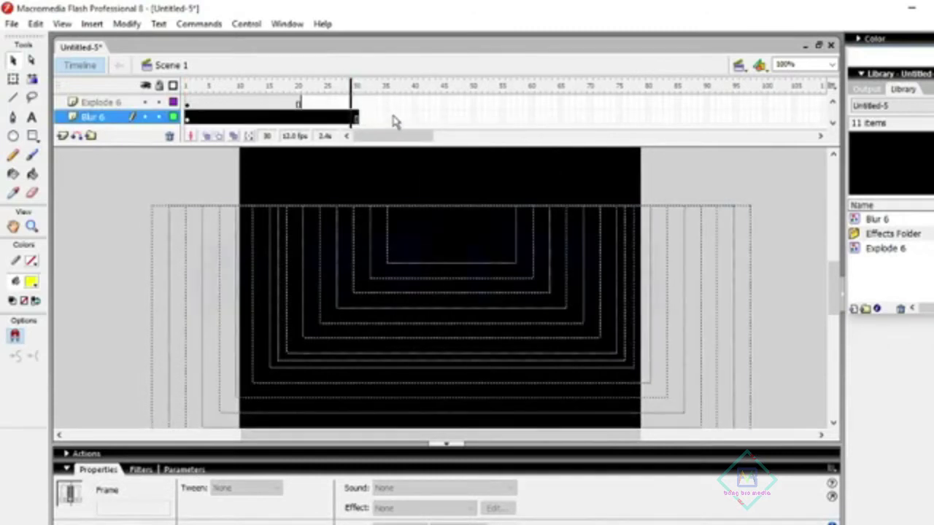
right_click(392, 117)
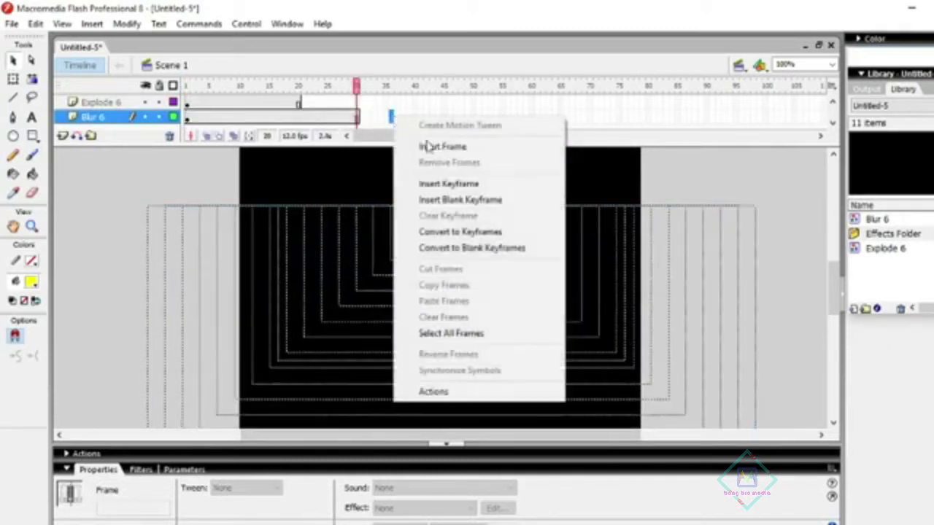
click(444, 184)
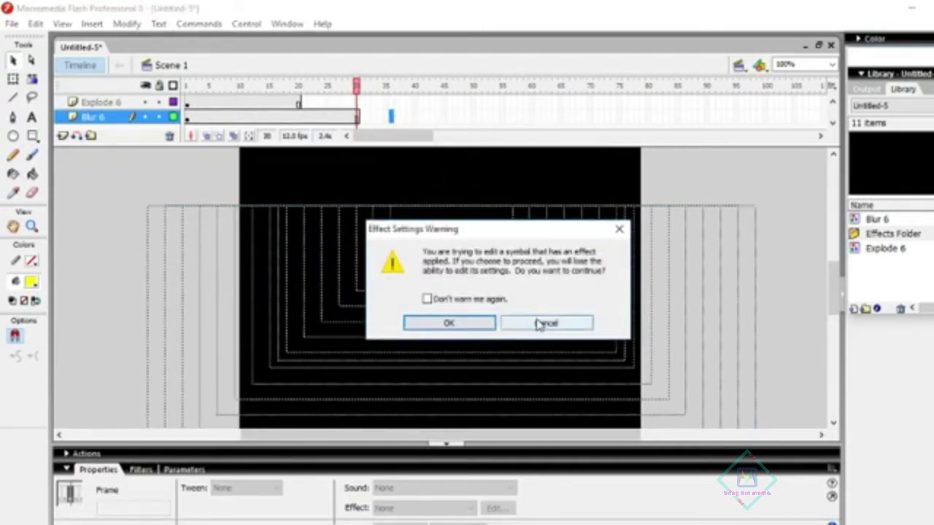
click(539, 324)
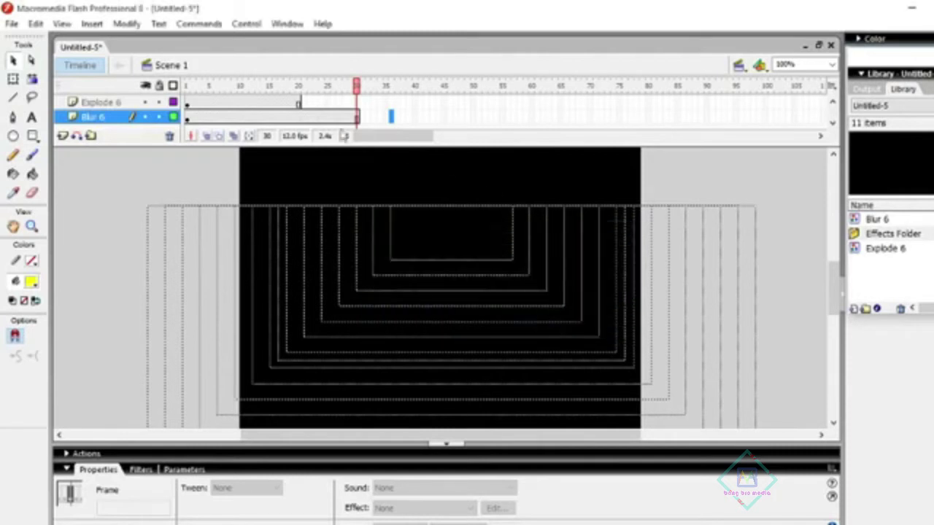
click(210, 164)
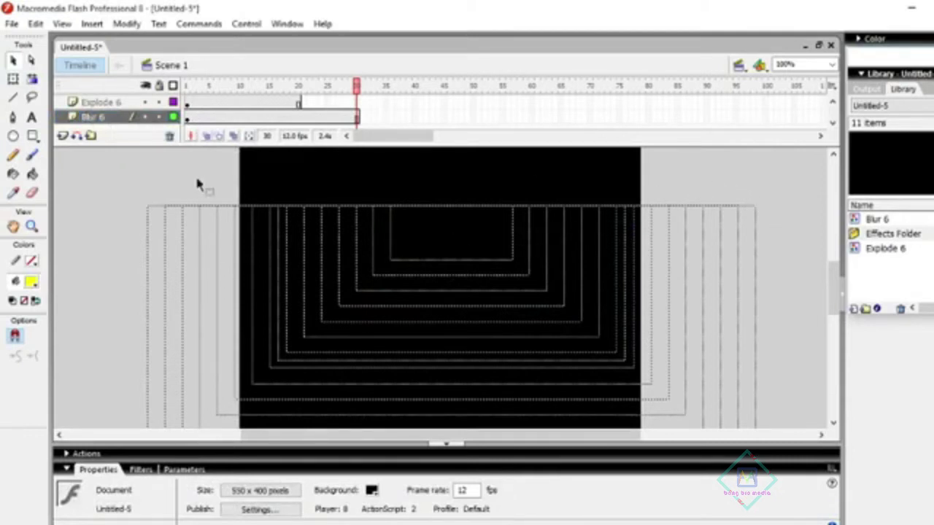
click(12, 24)
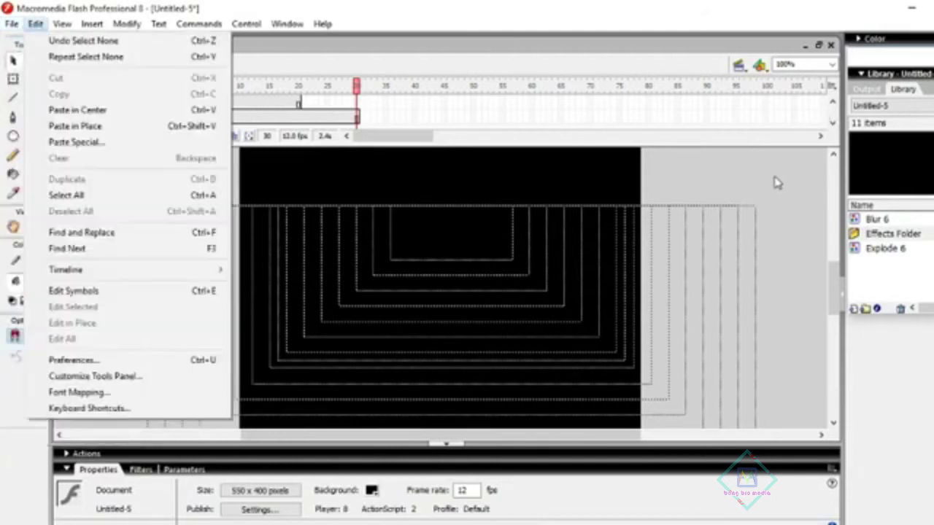
Browse the editing commands before leaving Flash
click(774, 183)
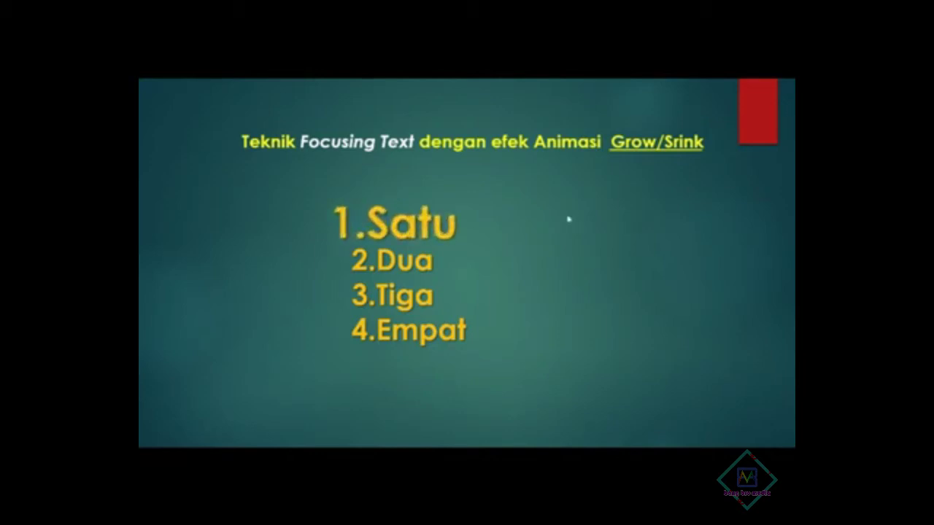
Click the focus through 2.Dua, 3.Tiga and 4.Empat, then exit the show
click(603, 267)
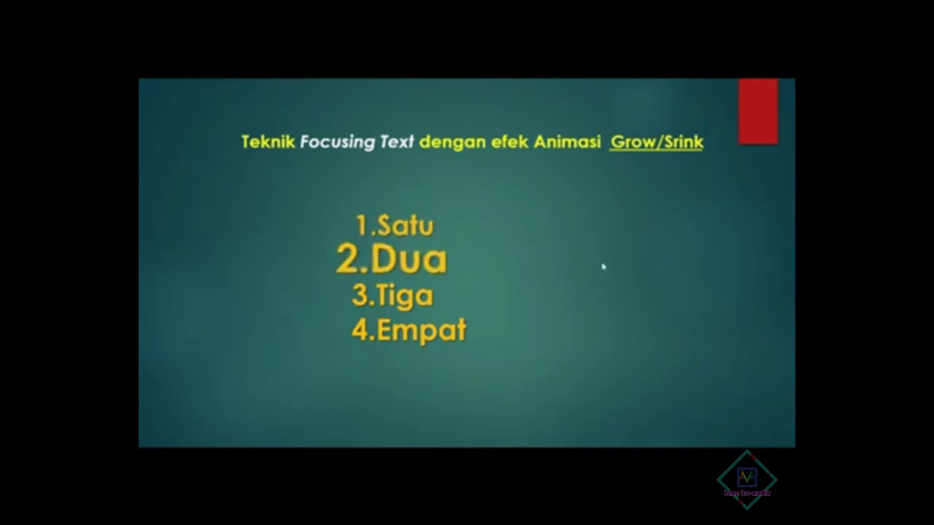
click(602, 267)
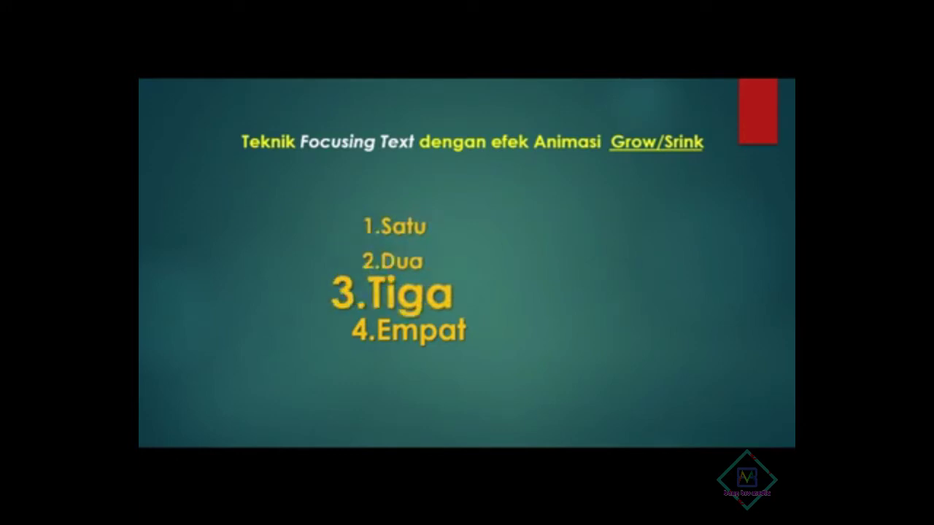
click(567, 296)
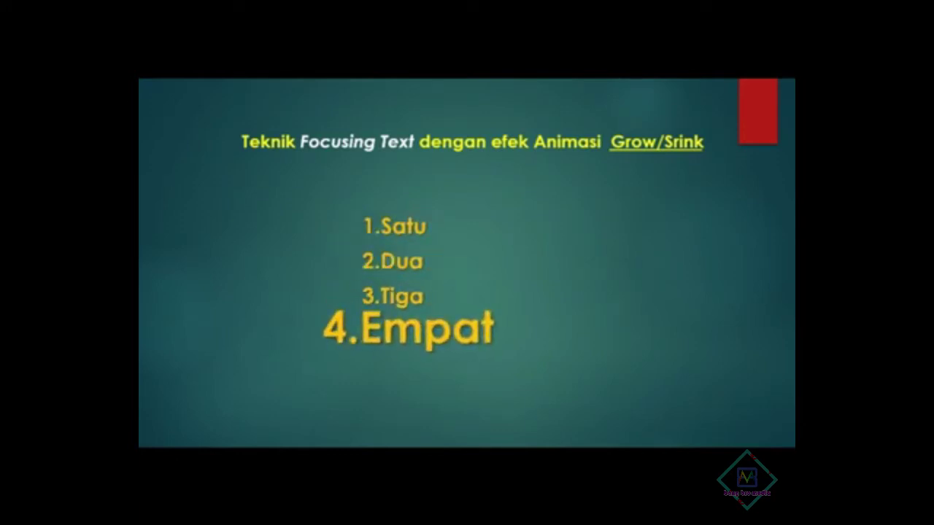
click(567, 296)
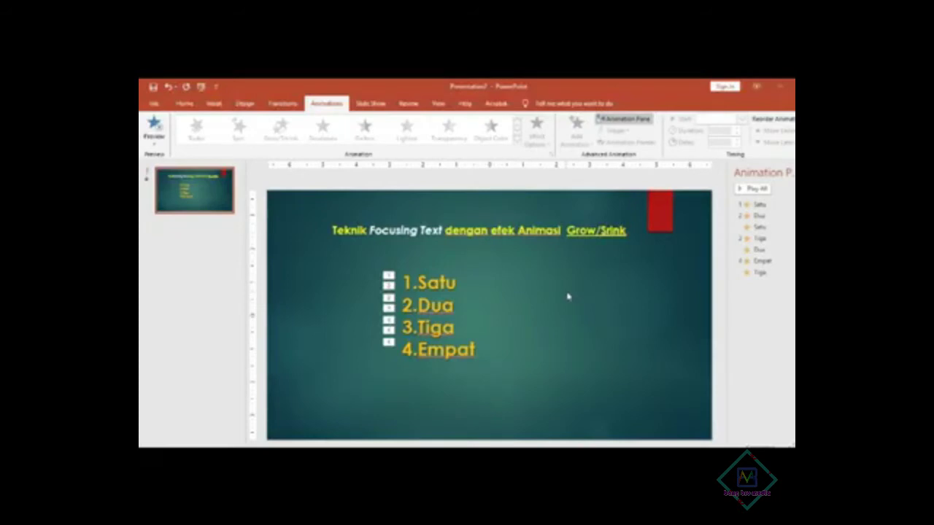
Replay the slide show with F5, stepping the Grow/Shrink focus from 1.Satu onward
key(F5)
key(space)
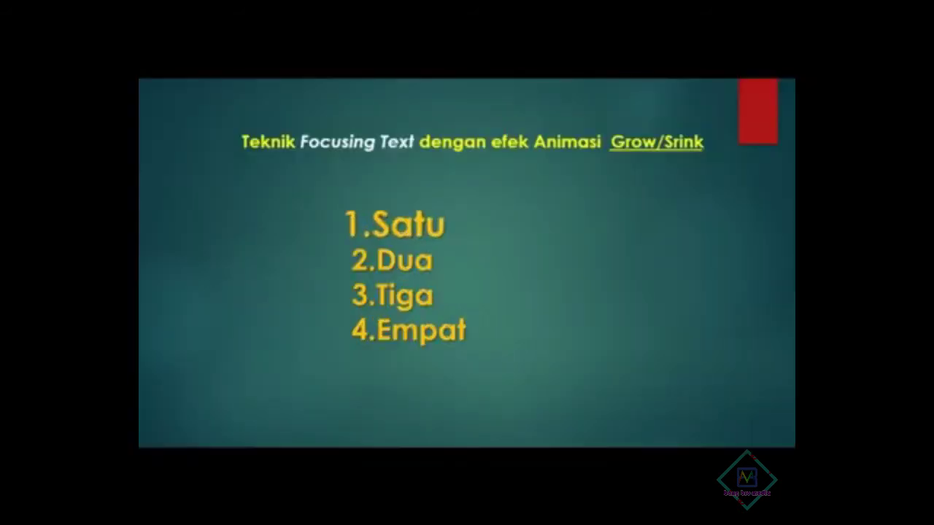
key(space)
key(space)
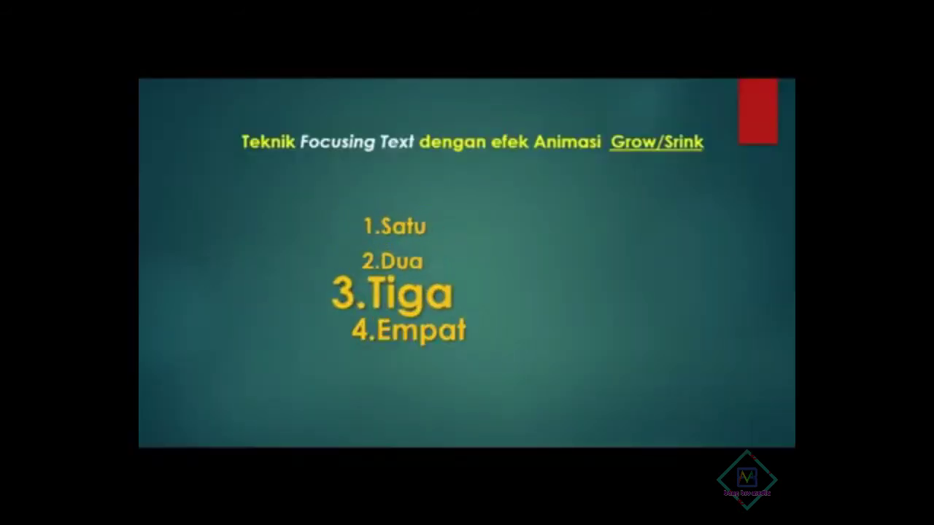
key(space)
key(space)
key(space)
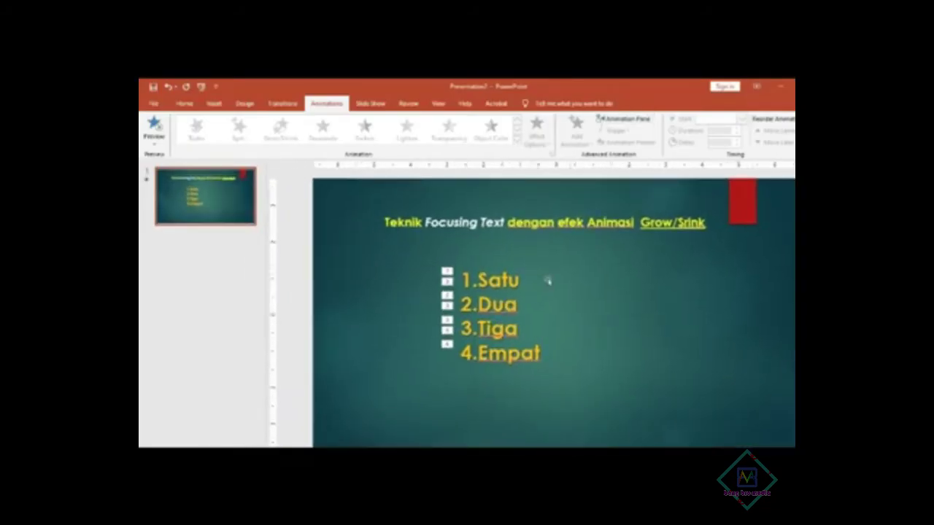
Add a new second slide and place a text box on it
right_click(216, 209)
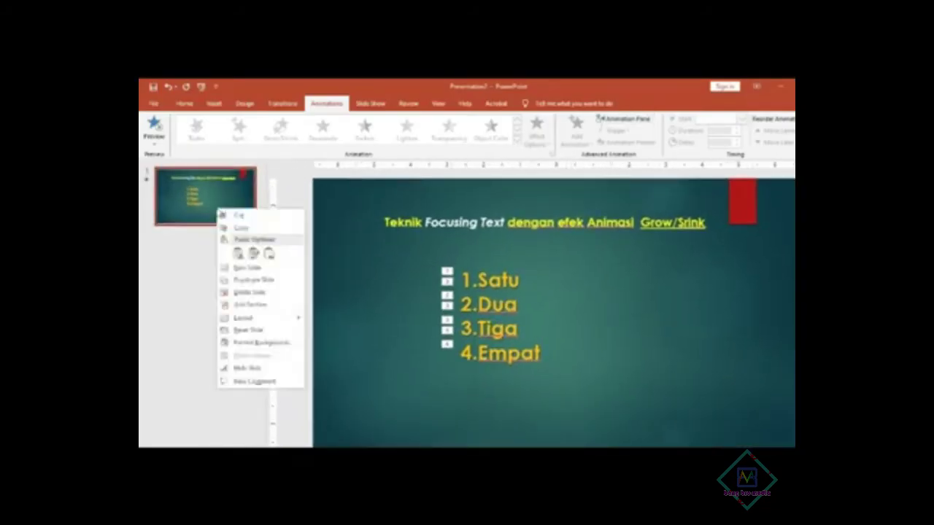
click(247, 268)
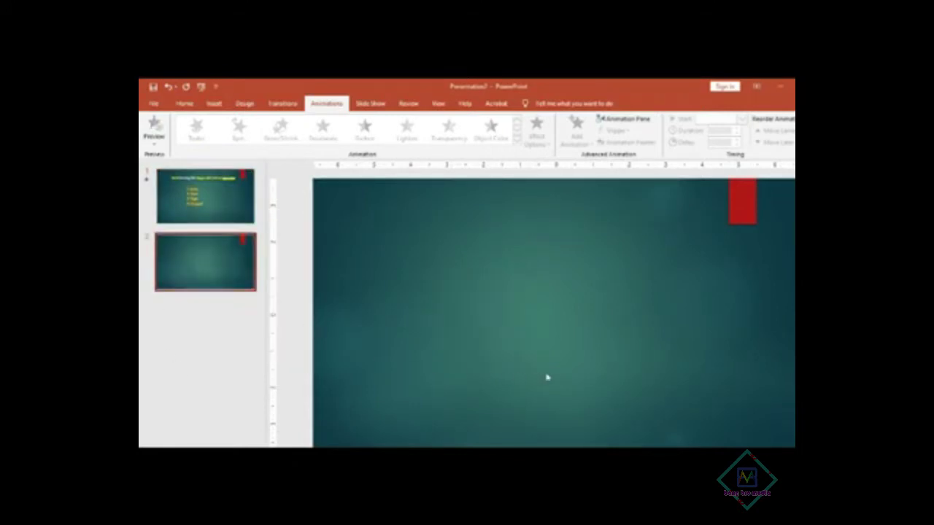
click(184, 103)
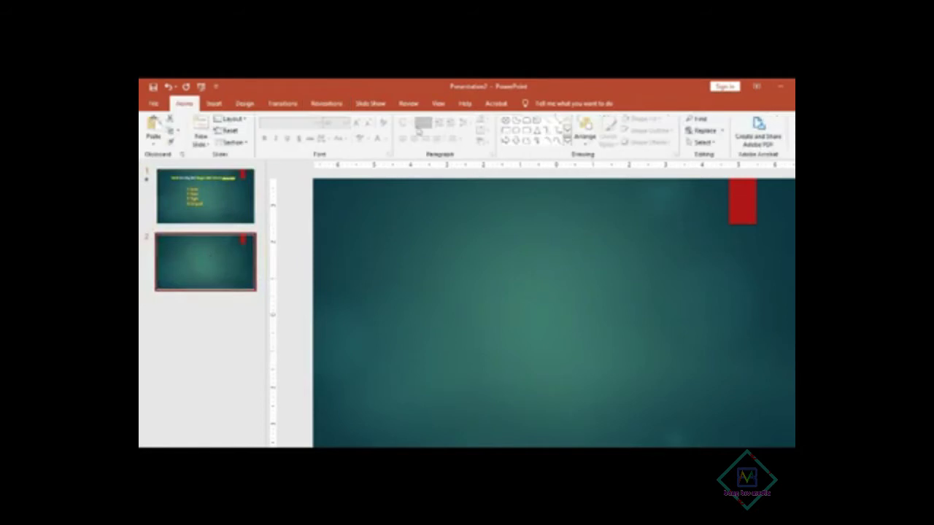
click(217, 105)
click(576, 132)
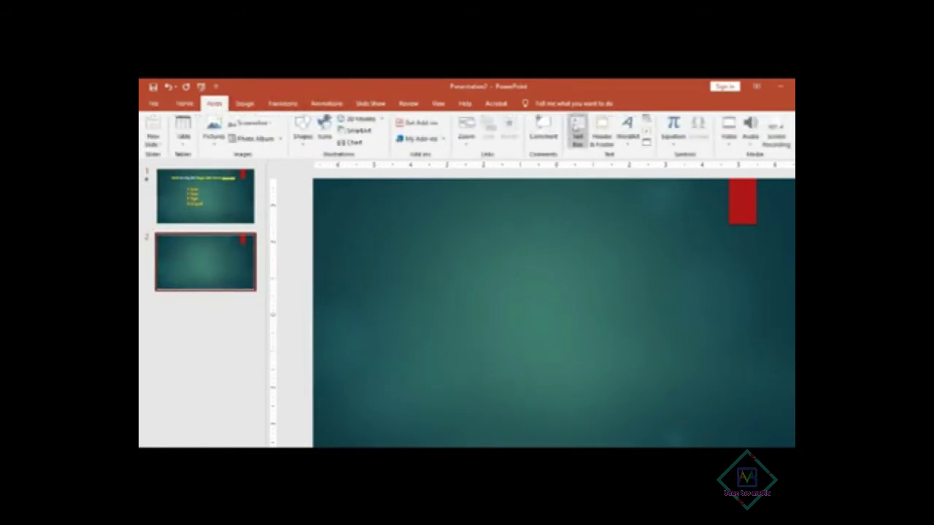
click(447, 245)
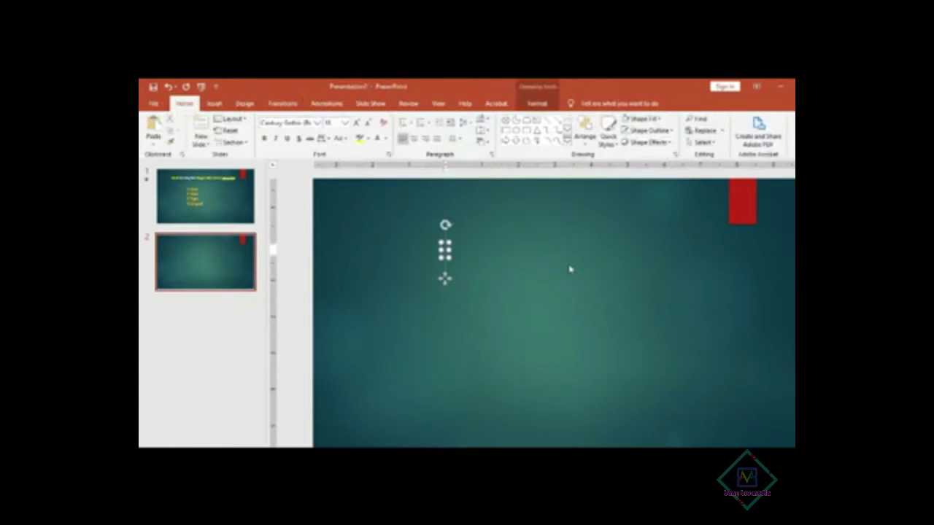
Type the lettered list a. Hukum, b. Social, c. Budaya, d. Agama
text(Hukum)
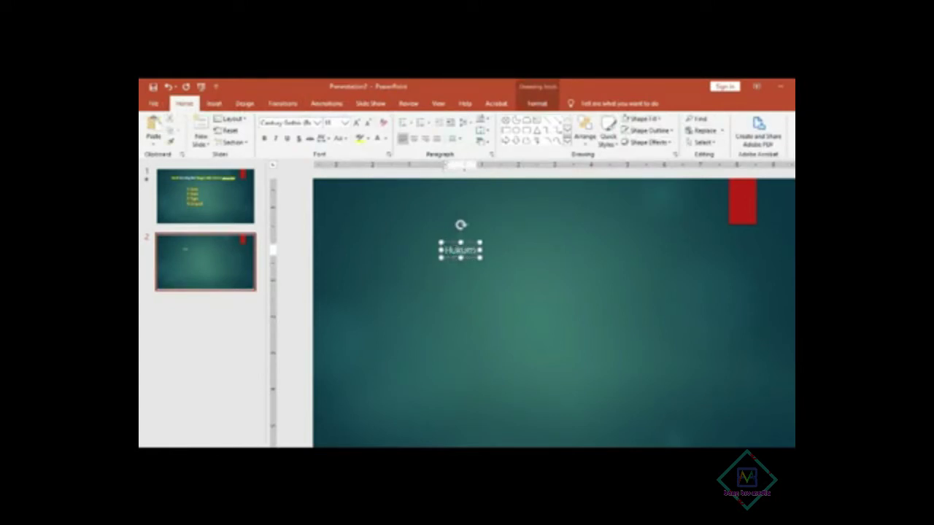
key(Return)
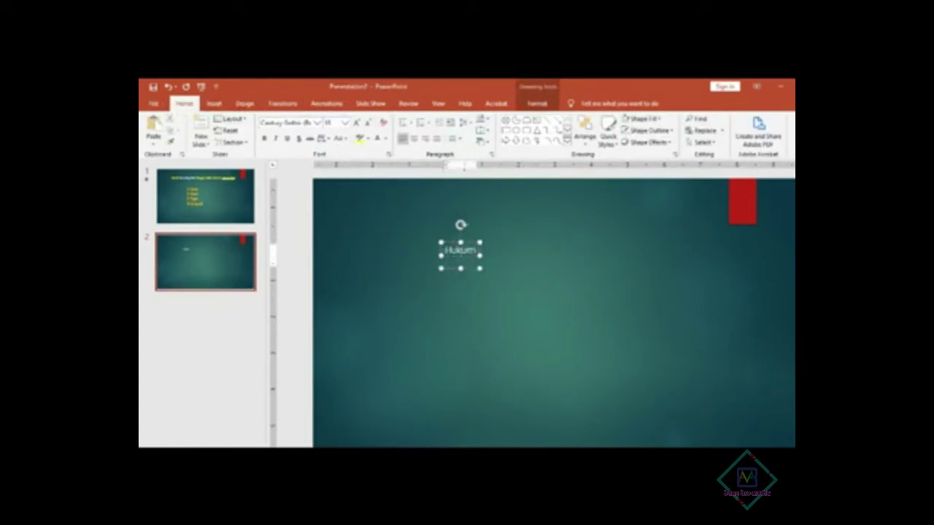
text(a.)
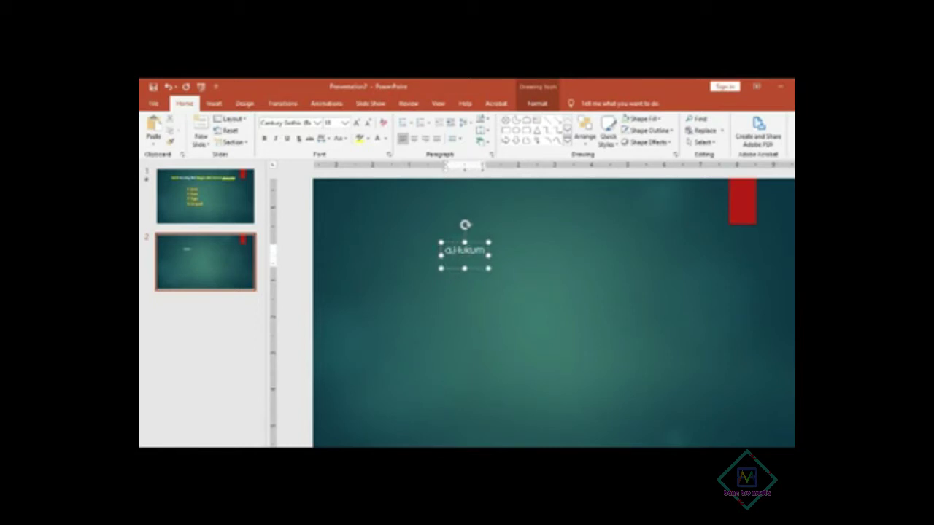
key(Return)
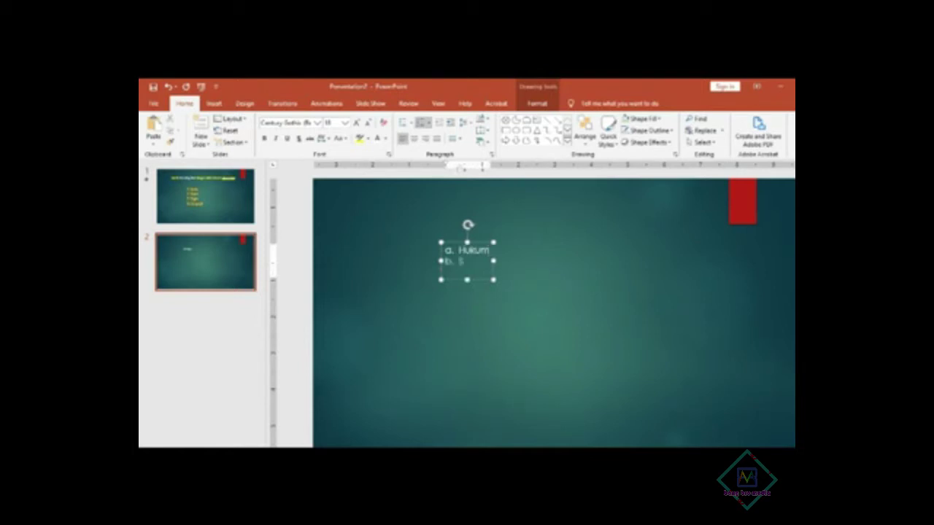
text(Social)
key(Return)
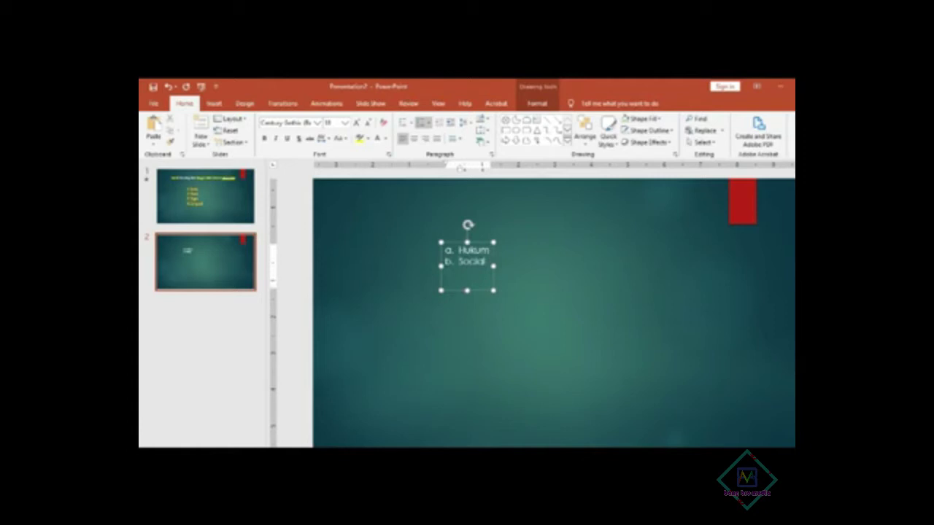
text(Buddya)
key(Return)
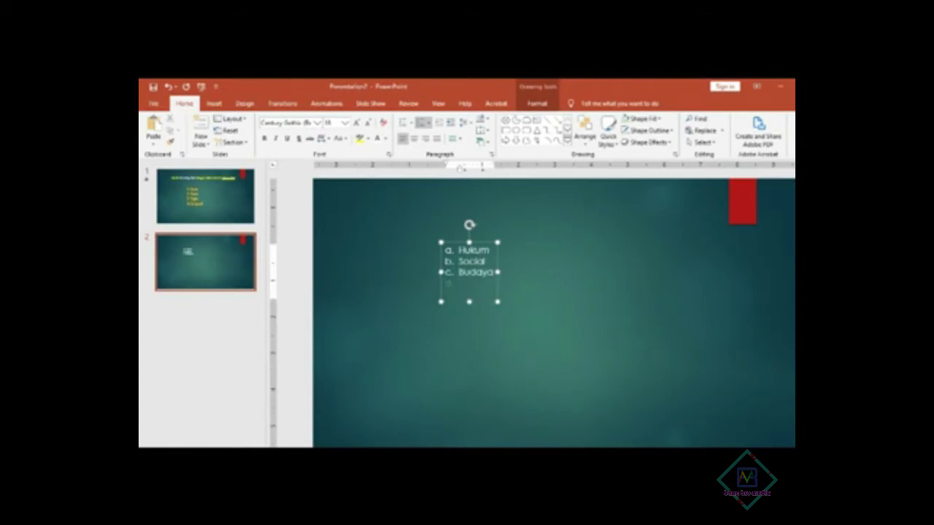
text(Agaa)
key(BackSpace)
Select the Hukum–Agama list text box and drag it slightly wider
text(ma)
click(606, 320)
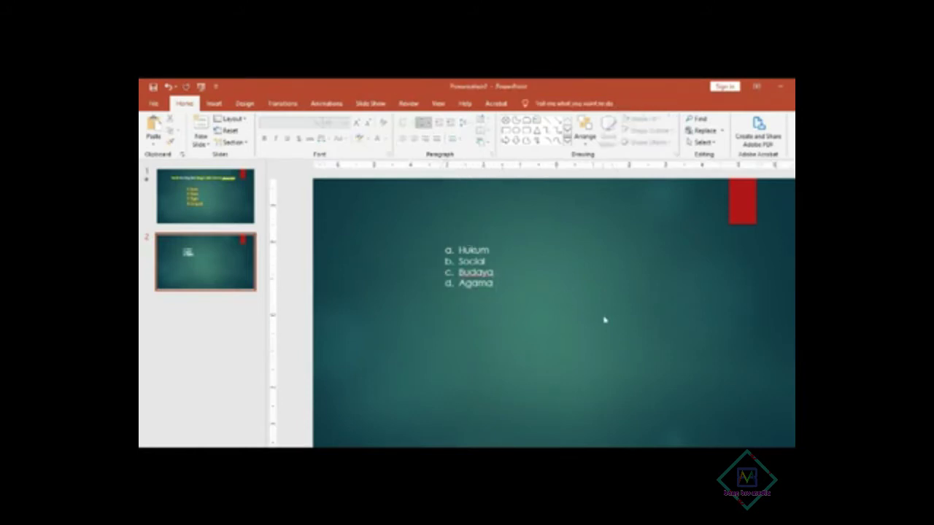
click(487, 285)
click(513, 292)
click(485, 277)
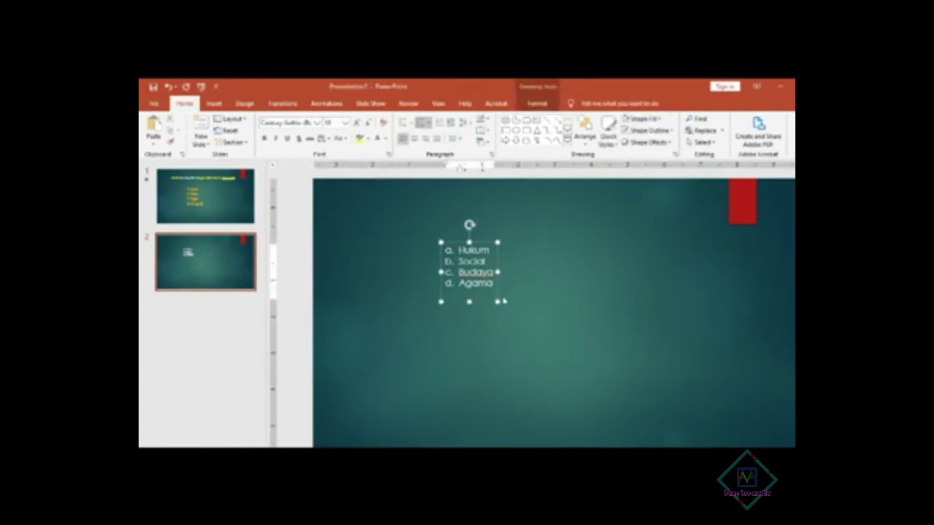
drag(498, 301, 533, 345)
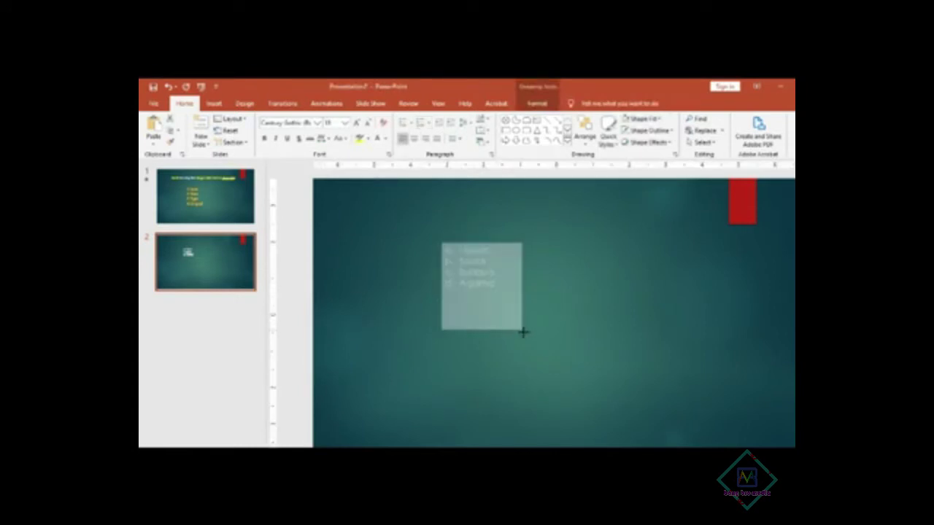
Set the list text to size 40 and widen the box so each item fits one line
click(344, 122)
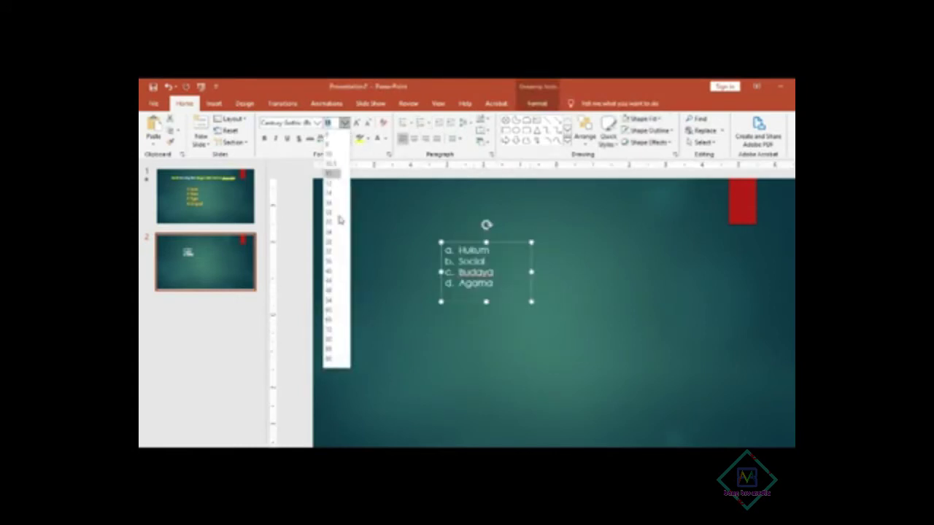
click(330, 273)
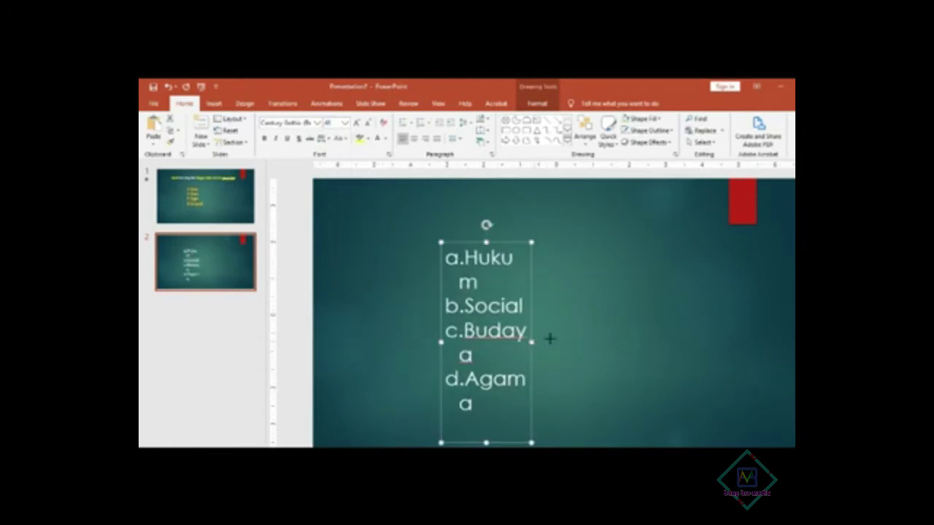
drag(531, 341, 674, 338)
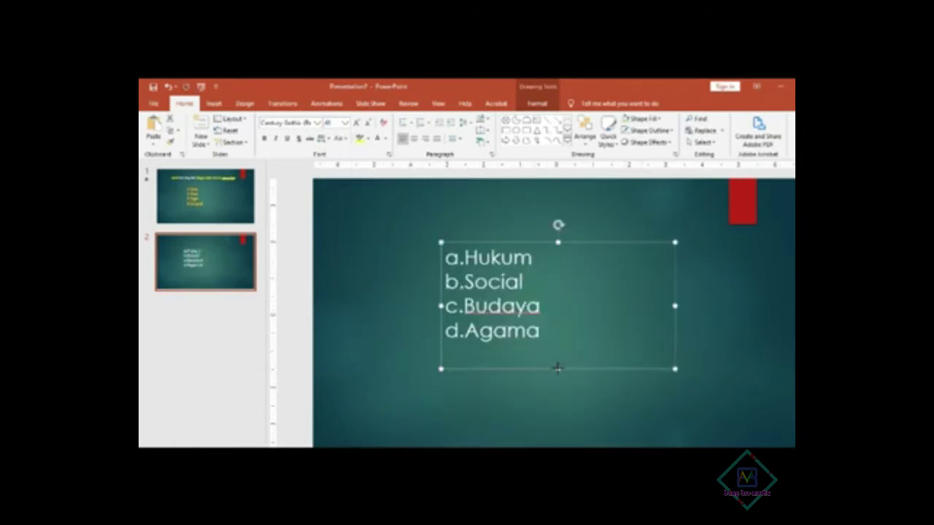
drag(558, 368, 557, 348)
click(689, 316)
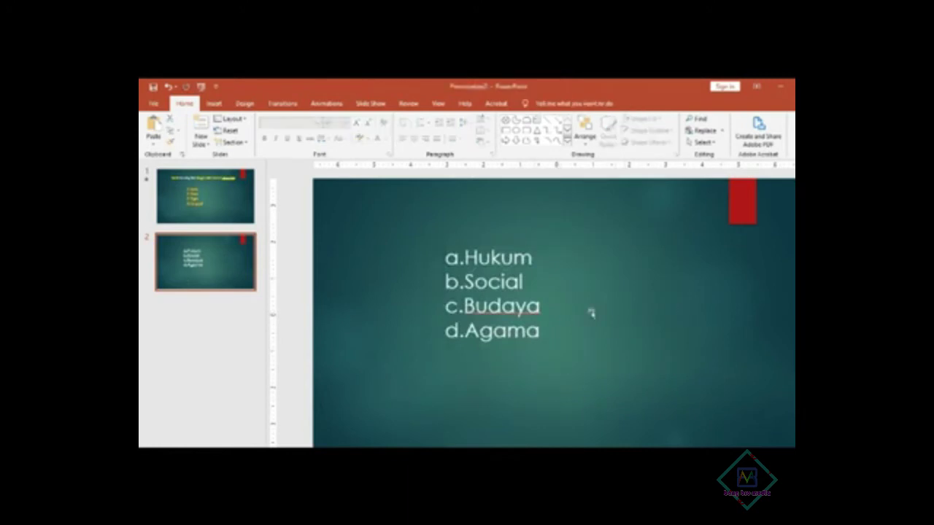
click(565, 313)
click(703, 355)
click(561, 289)
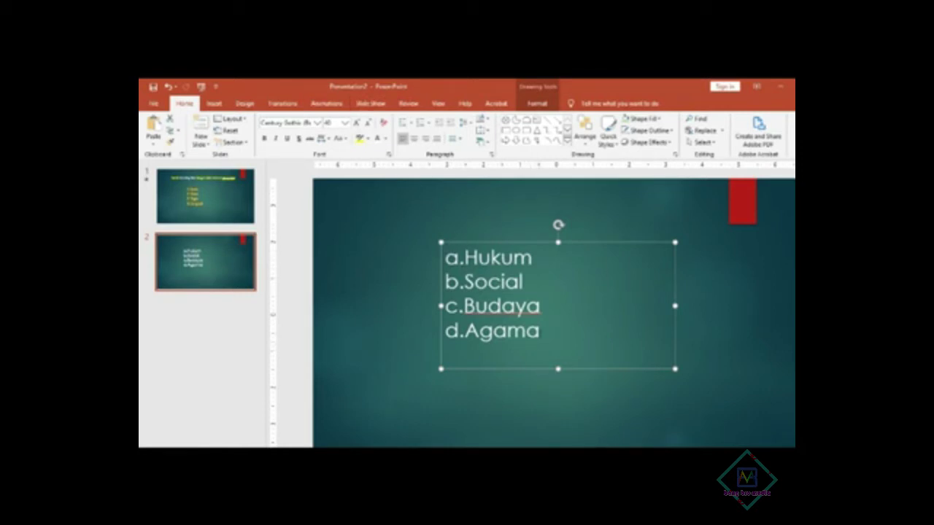
Apply the Grow/Shrink emphasis animation to all four list items a–d
drag(540, 332, 464, 256)
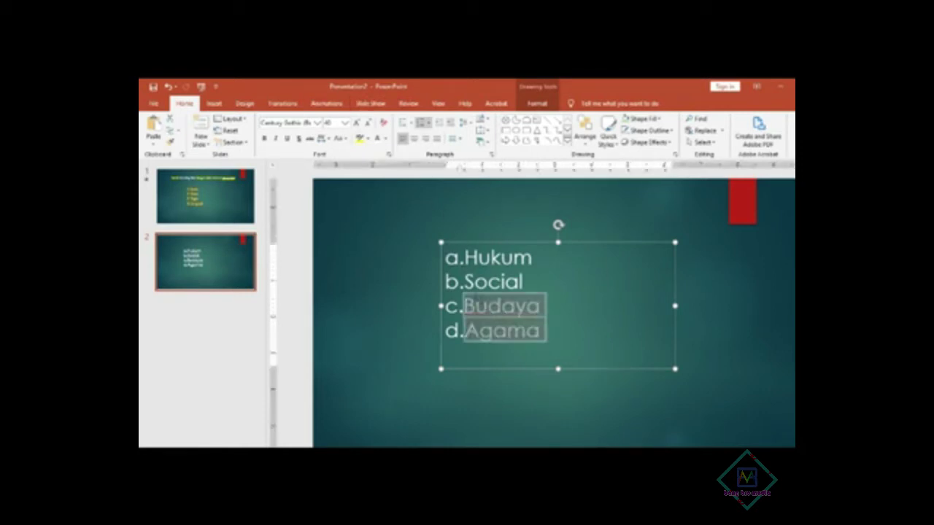
click(324, 103)
click(518, 146)
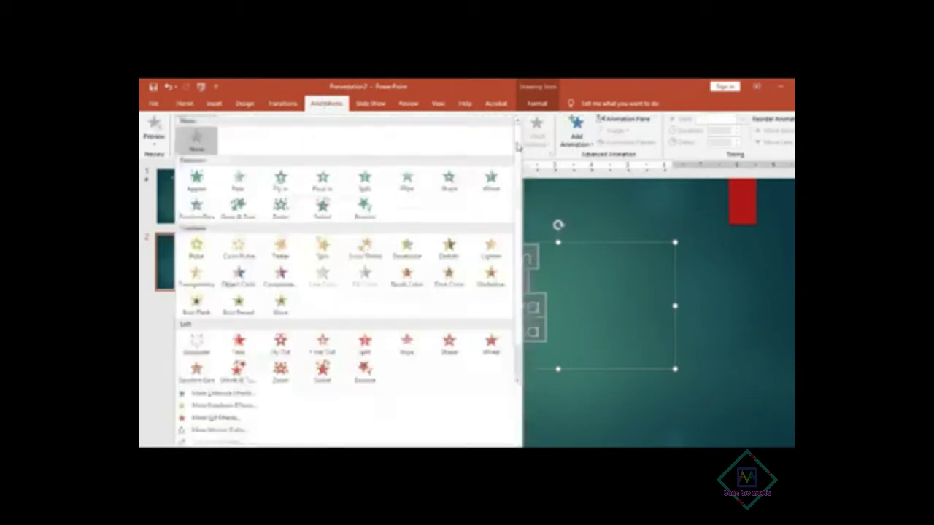
click(368, 255)
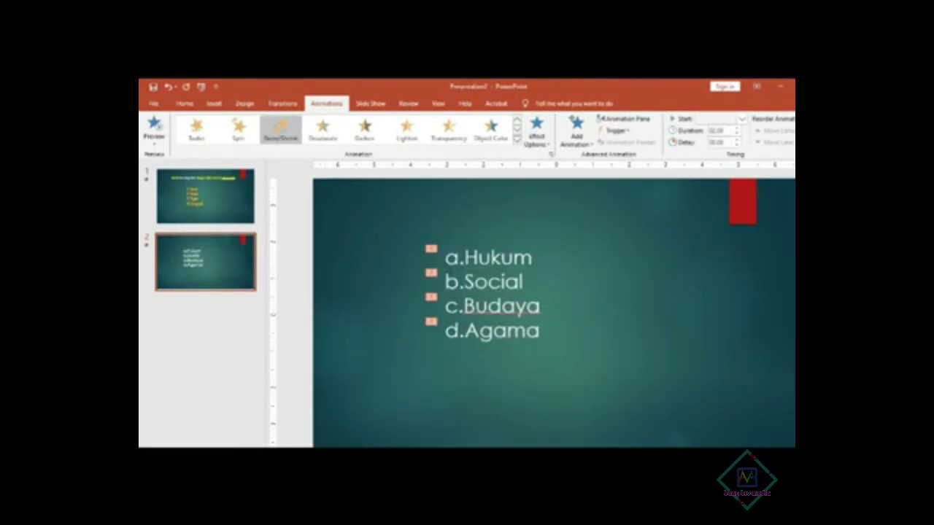
Preview the Grow/Shrink animation in a slide show and return to editing
key(shift+F5)
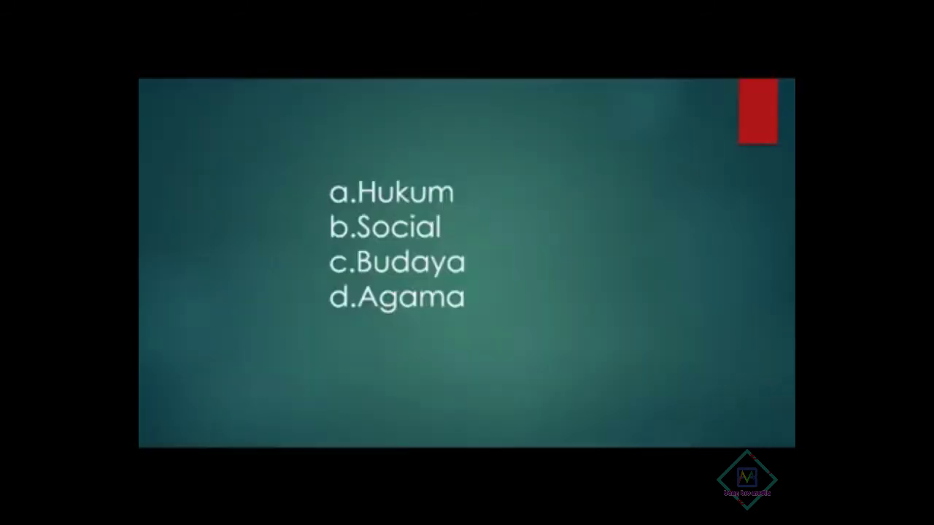
click(493, 225)
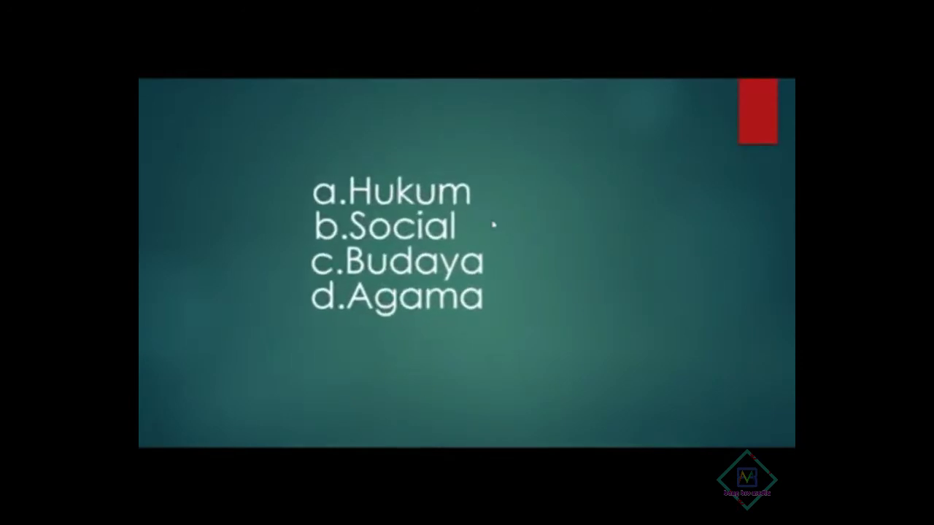
click(493, 225)
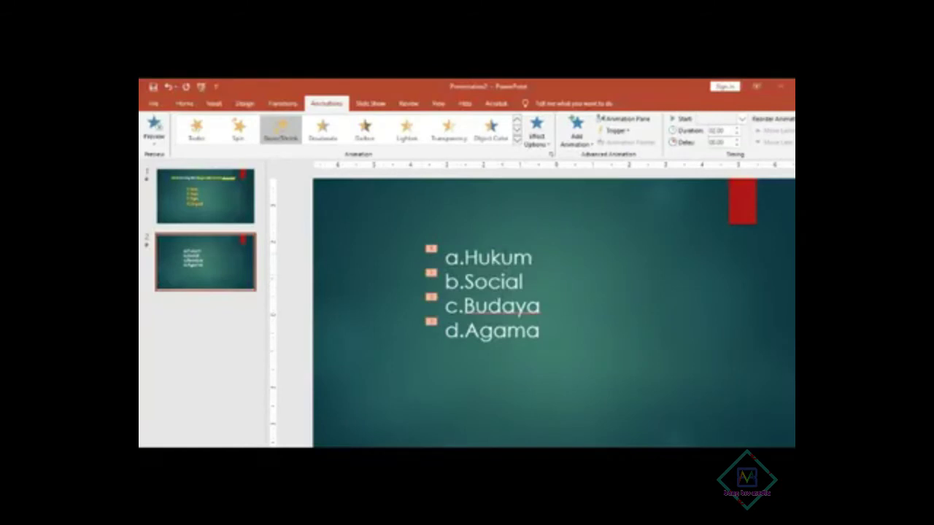
With the Animation Pane showing, add another Grow/Shrink emphasis to Hukum, Social, Budaya and Agama
click(504, 255)
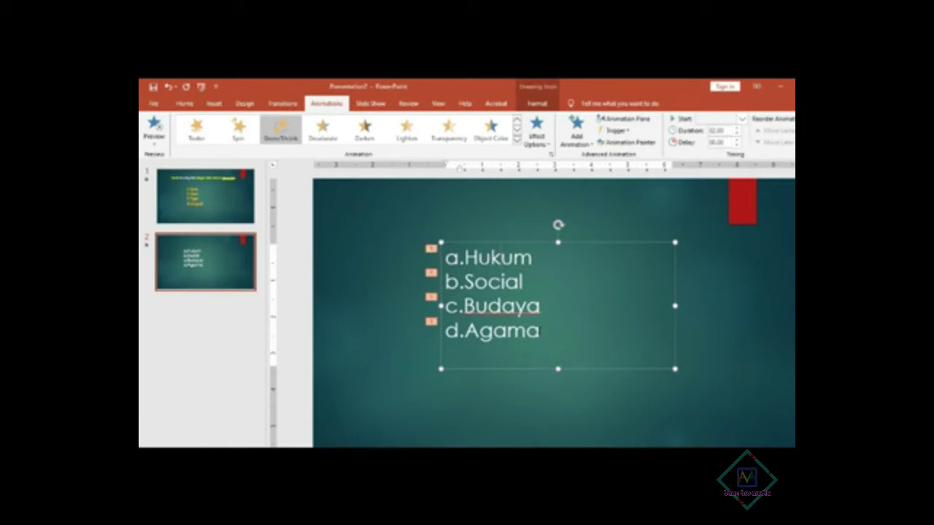
drag(540, 330, 464, 257)
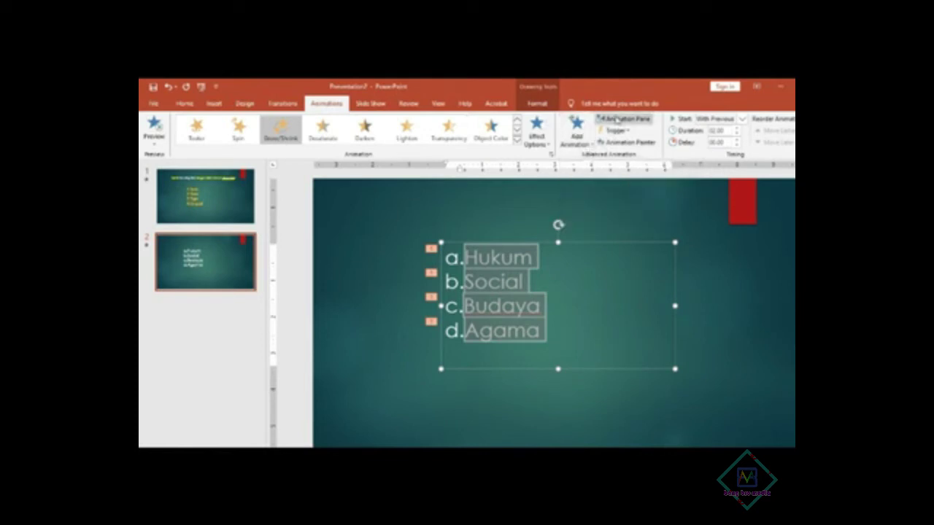
click(613, 119)
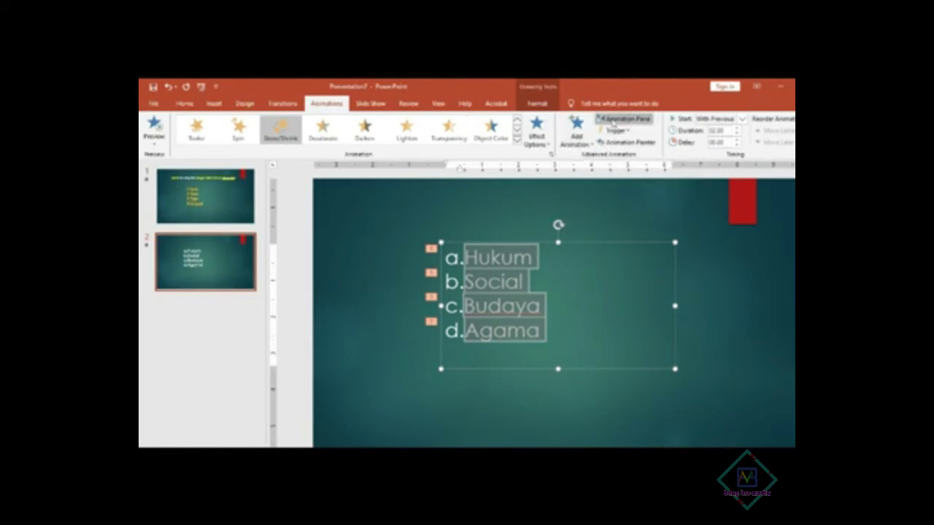
click(591, 145)
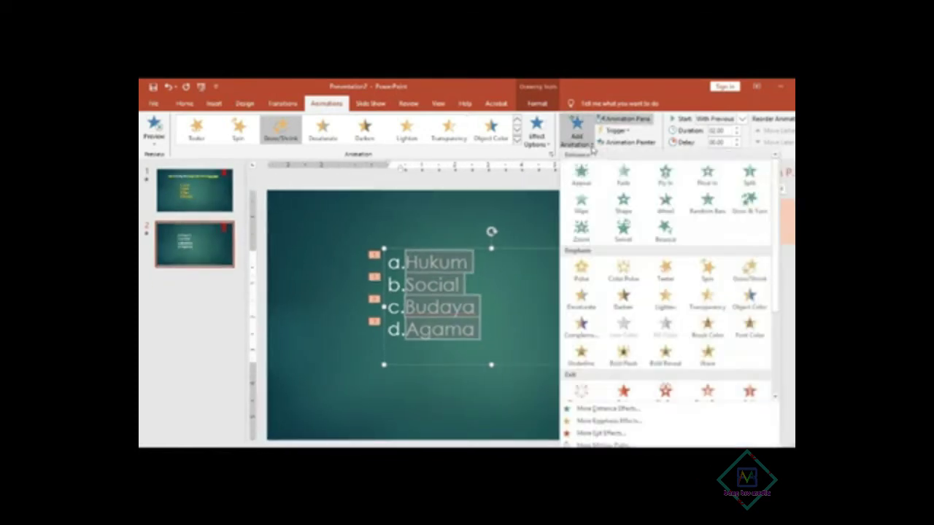
click(752, 279)
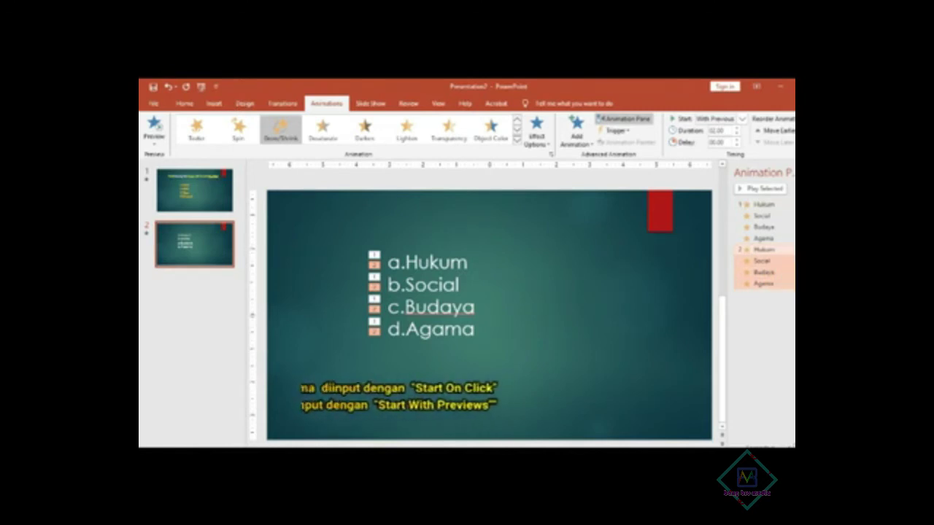
Set the second set's Hukum, Social and Budaya animations to Start With Previous
click(762, 250)
right_click(763, 249)
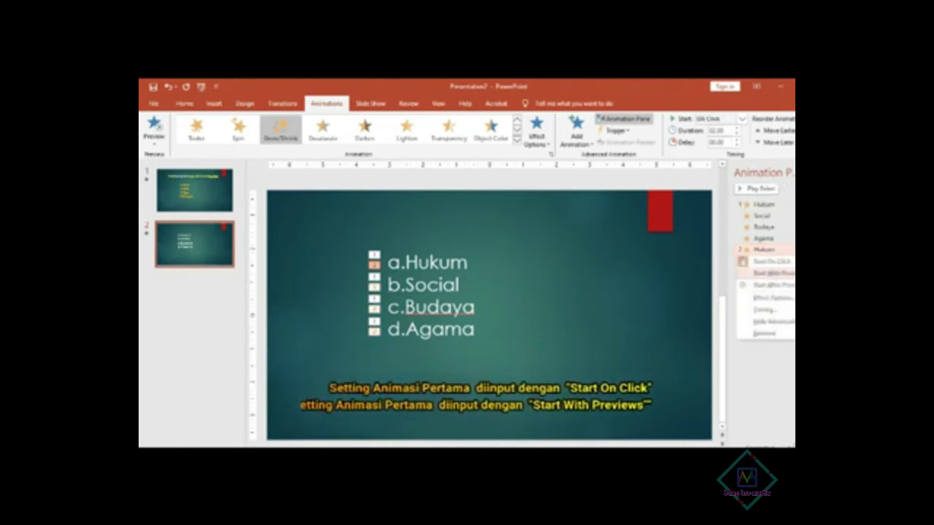
click(773, 272)
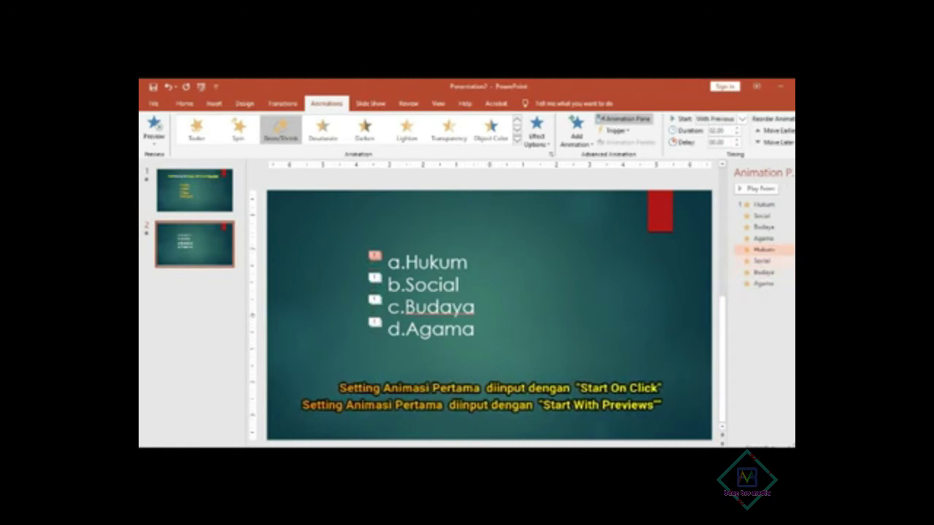
click(763, 260)
right_click(737, 264)
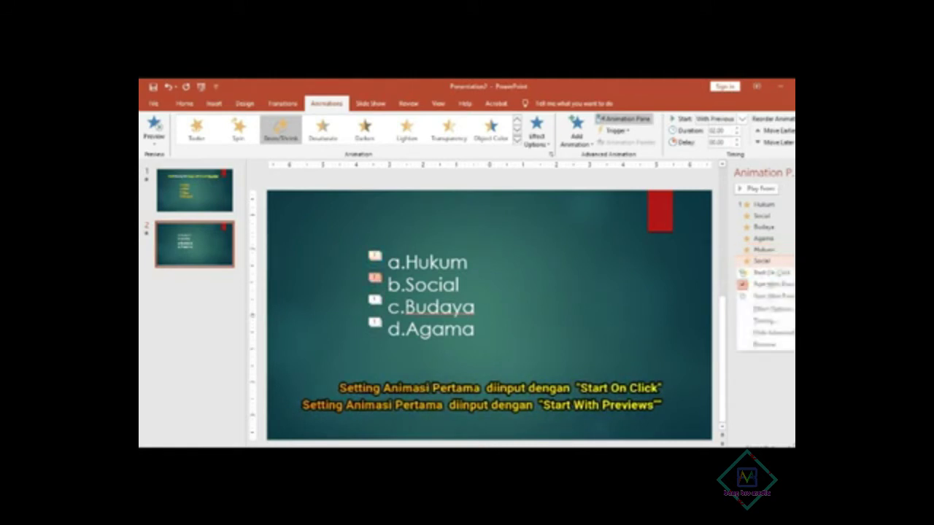
click(774, 284)
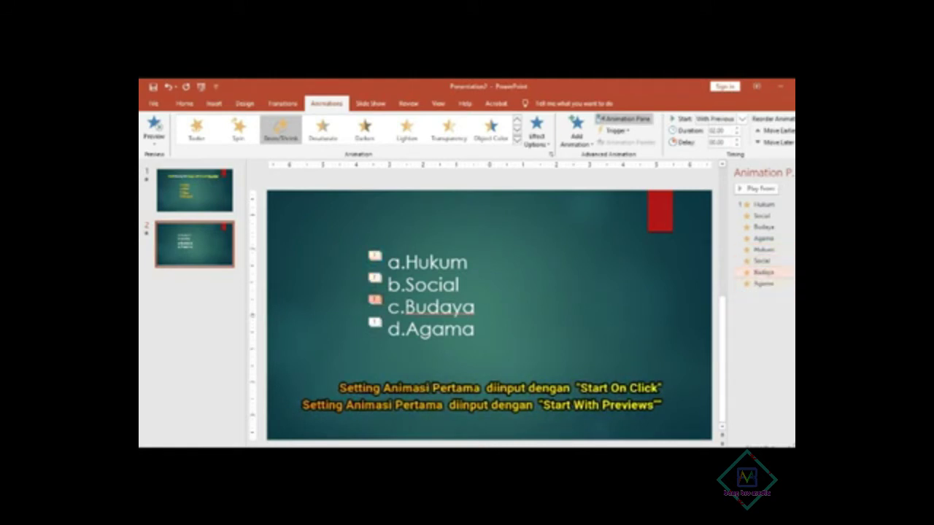
right_click(762, 272)
click(773, 296)
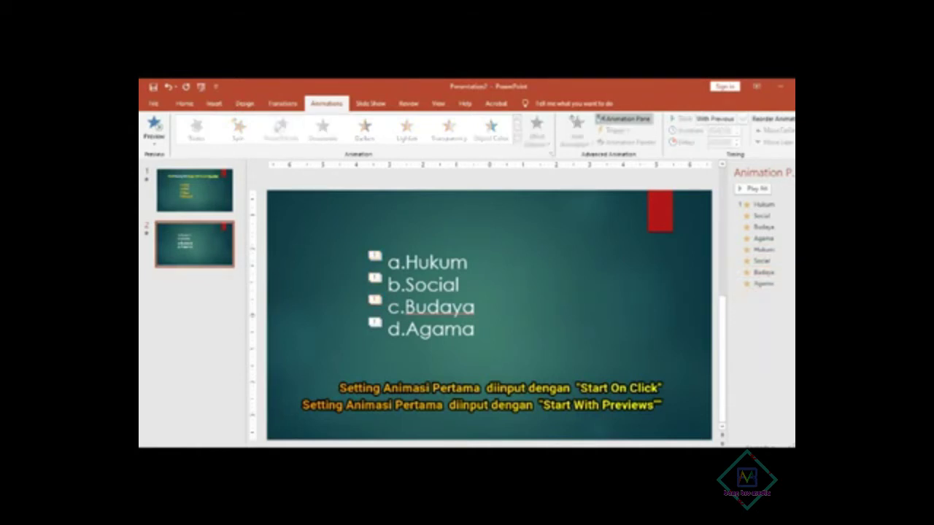
Set the first set's Hukum, Social, Budaya and Agama animations to Start On Click, numbered 1–4
click(762, 205)
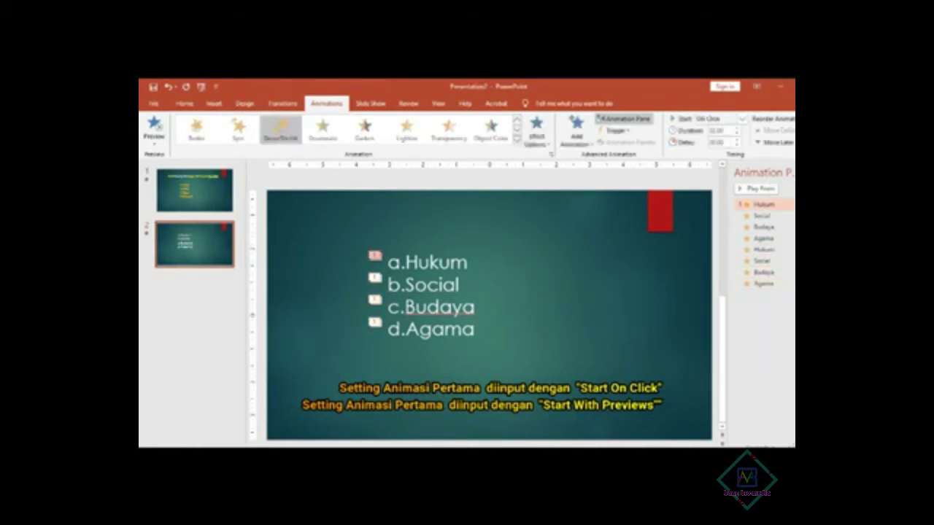
right_click(763, 205)
click(773, 228)
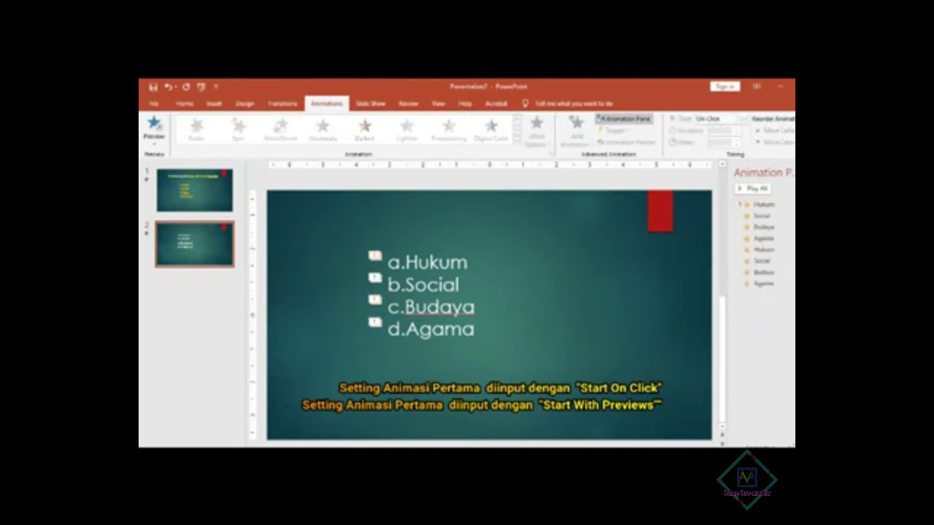
click(762, 216)
right_click(763, 216)
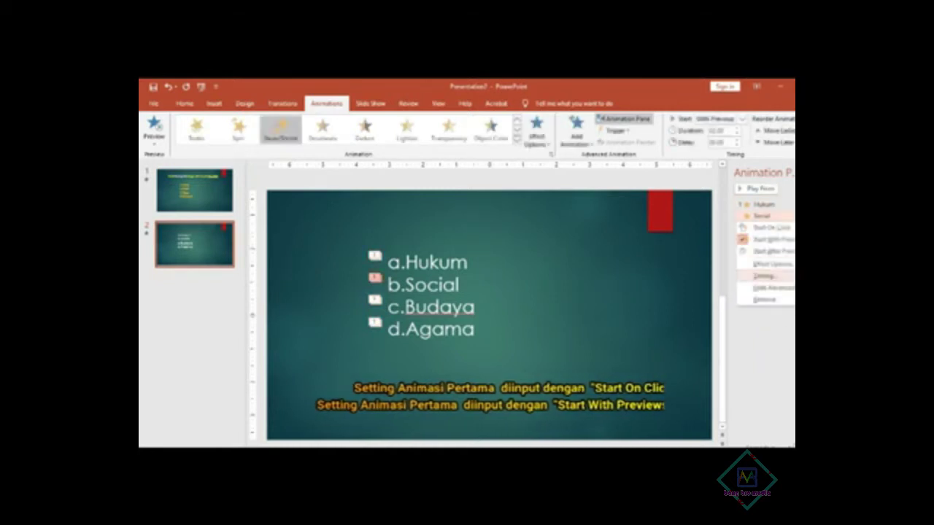
click(773, 227)
click(763, 227)
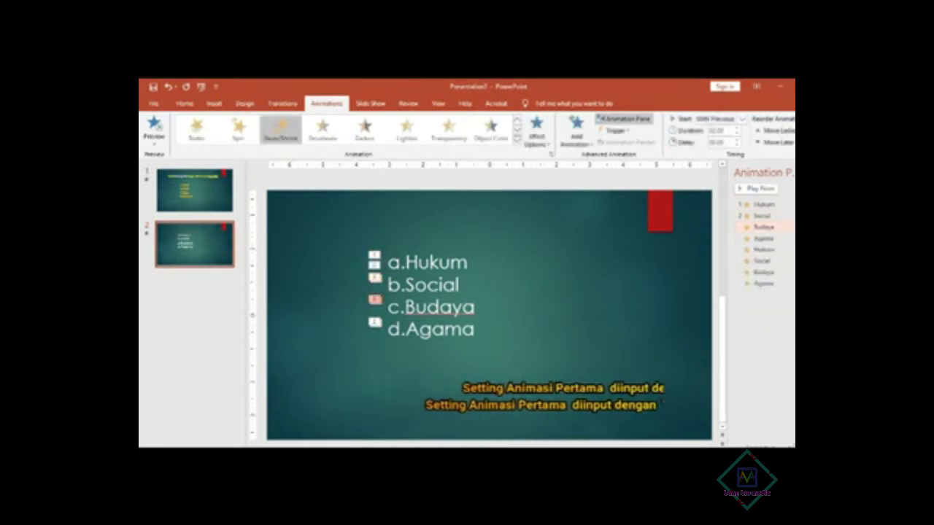
right_click(762, 227)
click(762, 239)
click(762, 238)
right_click(763, 238)
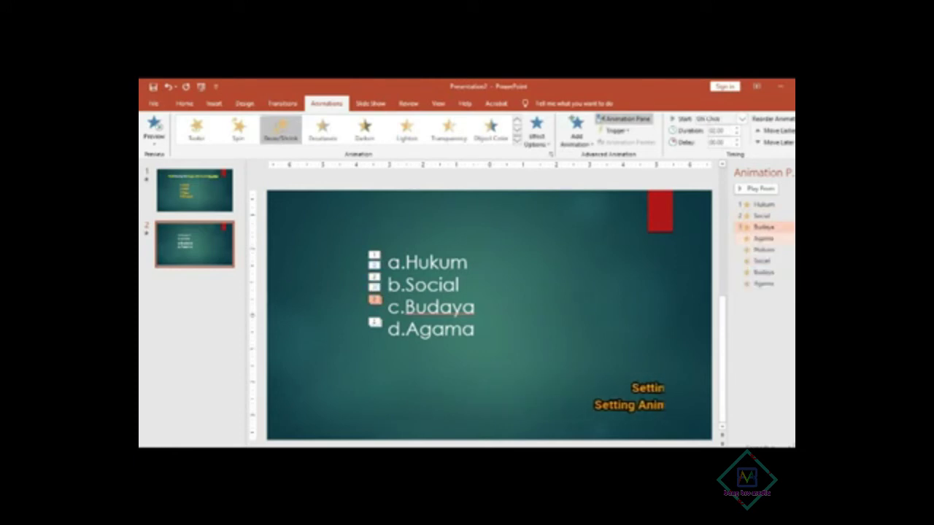
click(763, 250)
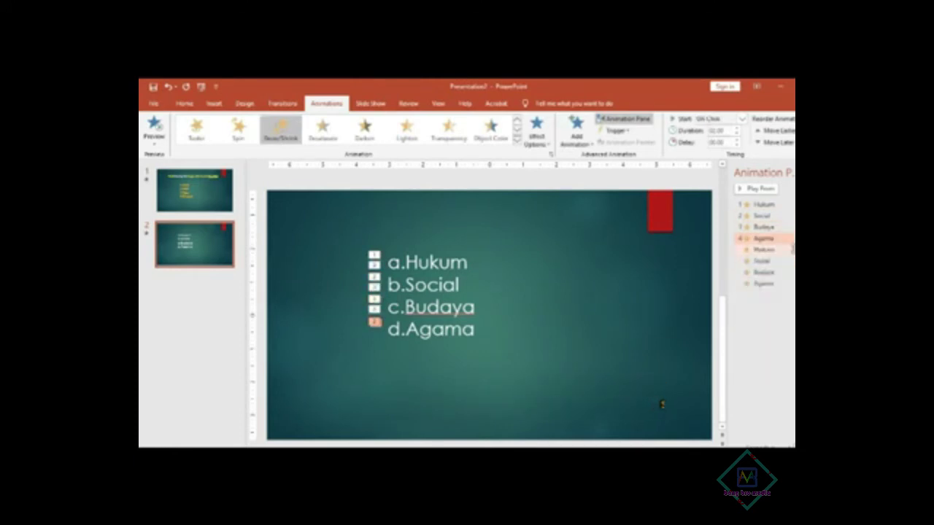
click(766, 249)
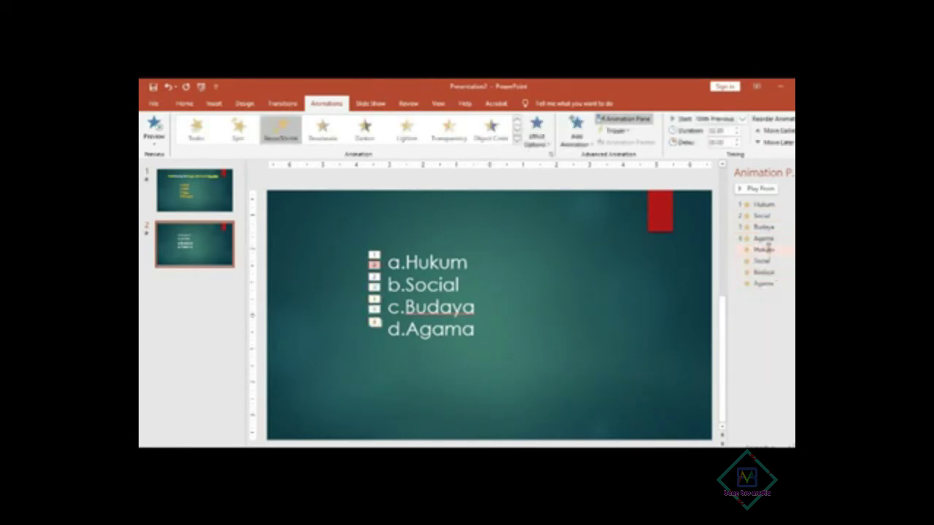
click(510, 255)
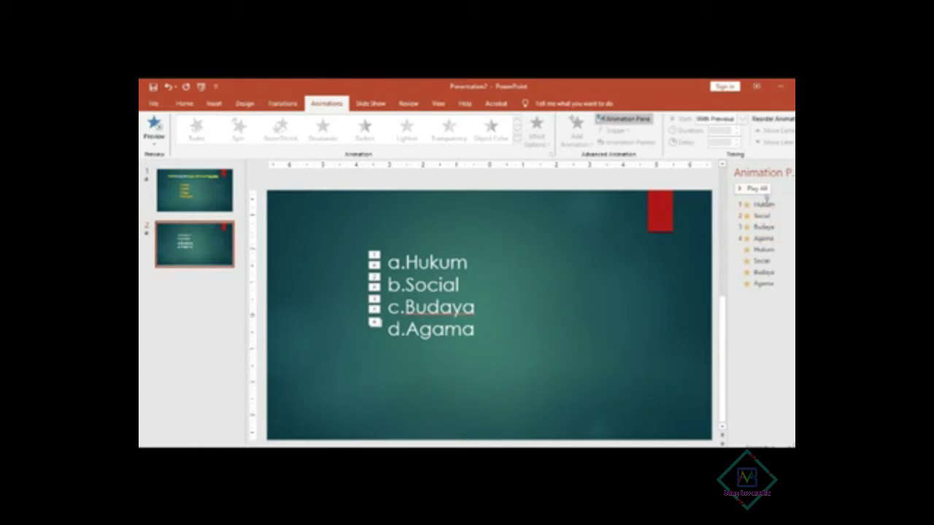
Give the second Hukum Grow/Shrink animation a custom size of 70%
click(764, 250)
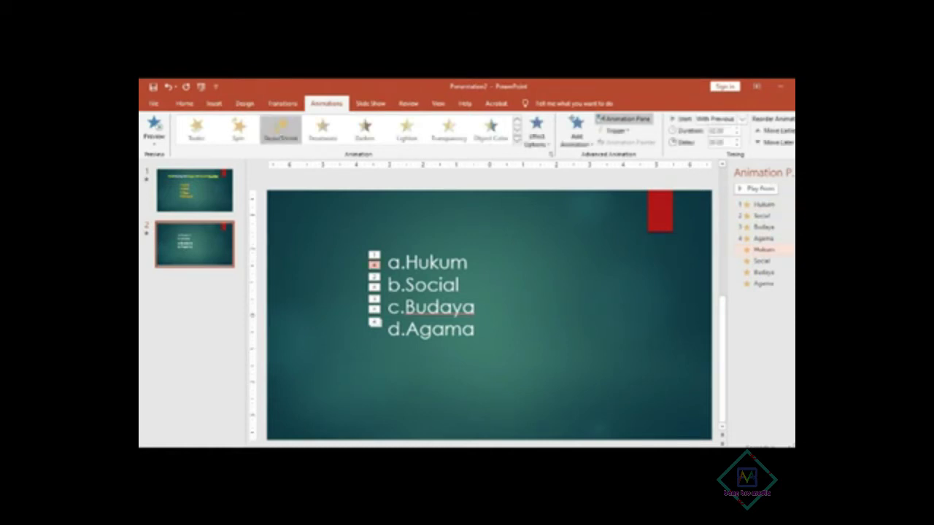
click(790, 250)
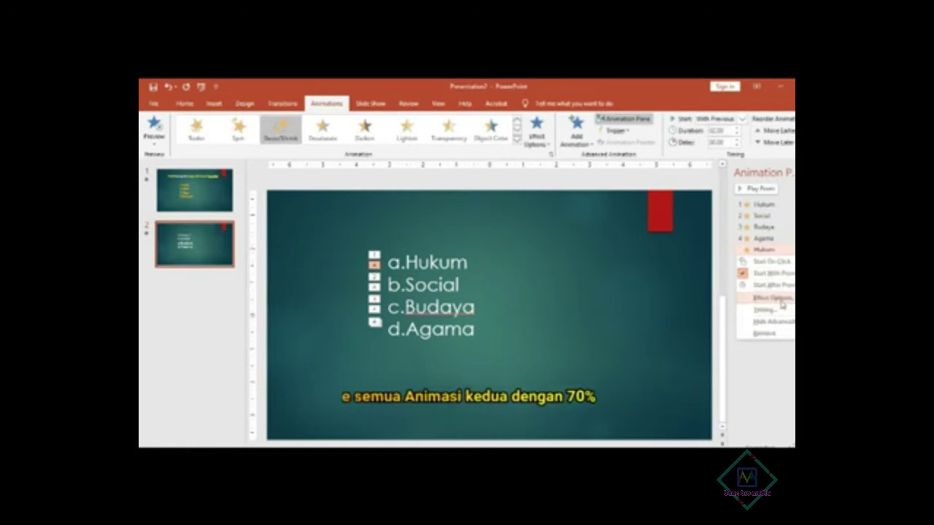
click(787, 299)
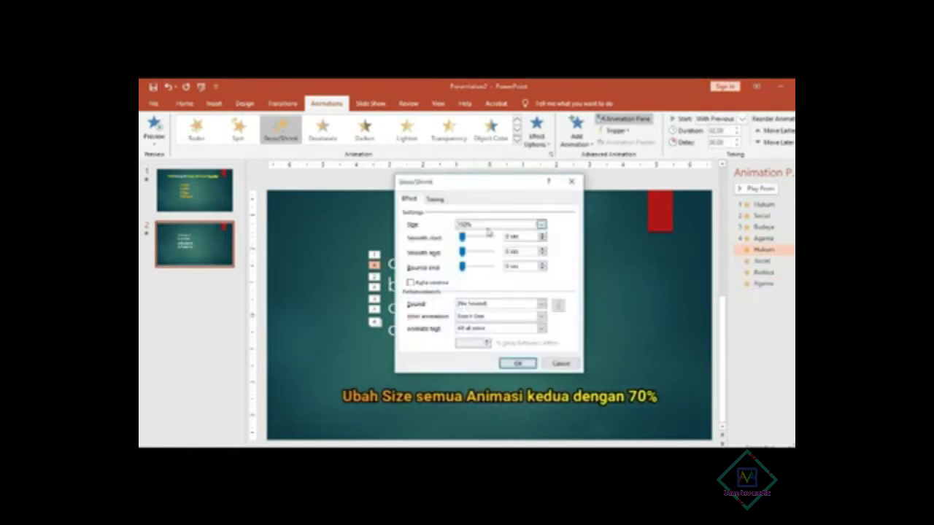
click(492, 224)
click(520, 285)
text(70)
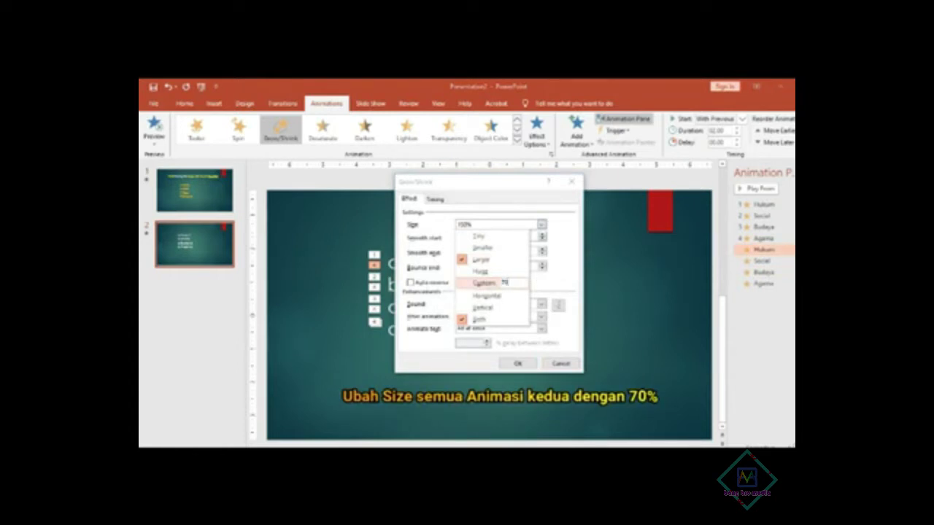
key(Return)
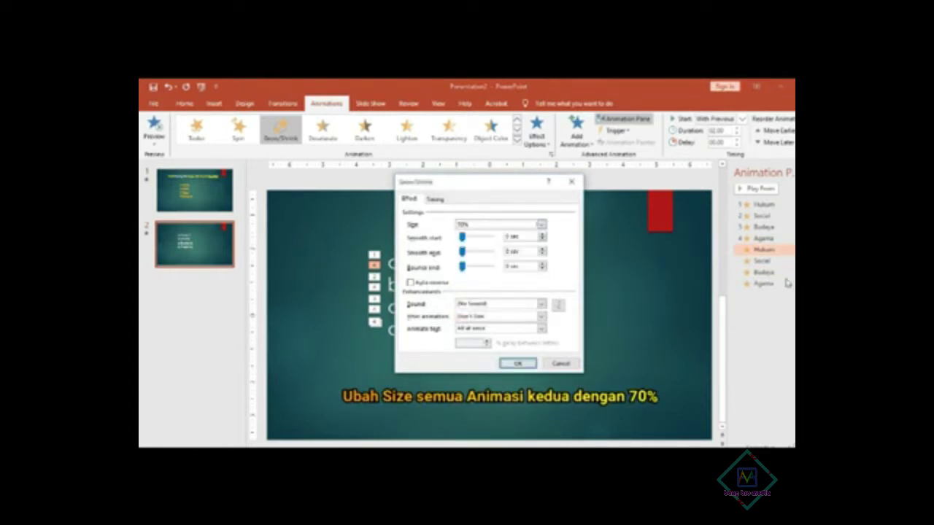
click(522, 364)
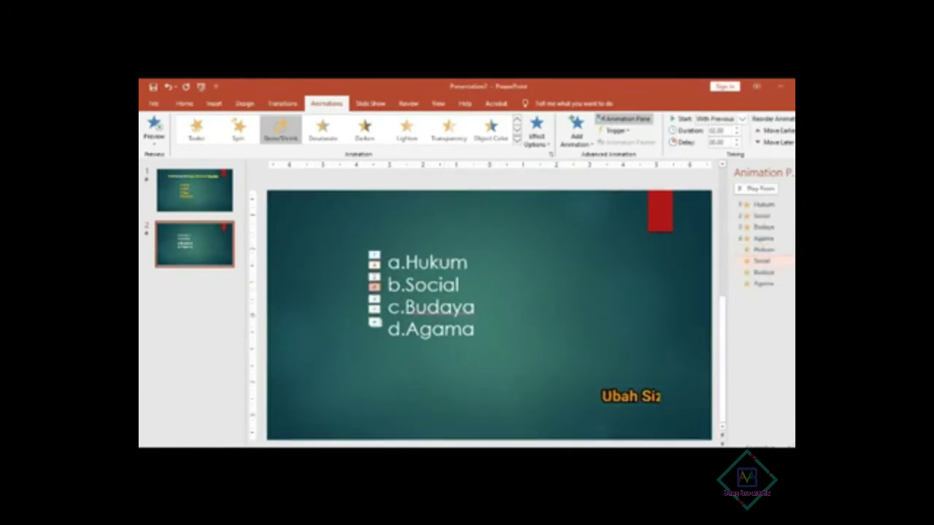
Remove the second Agama animation from the Animation Pane
click(776, 385)
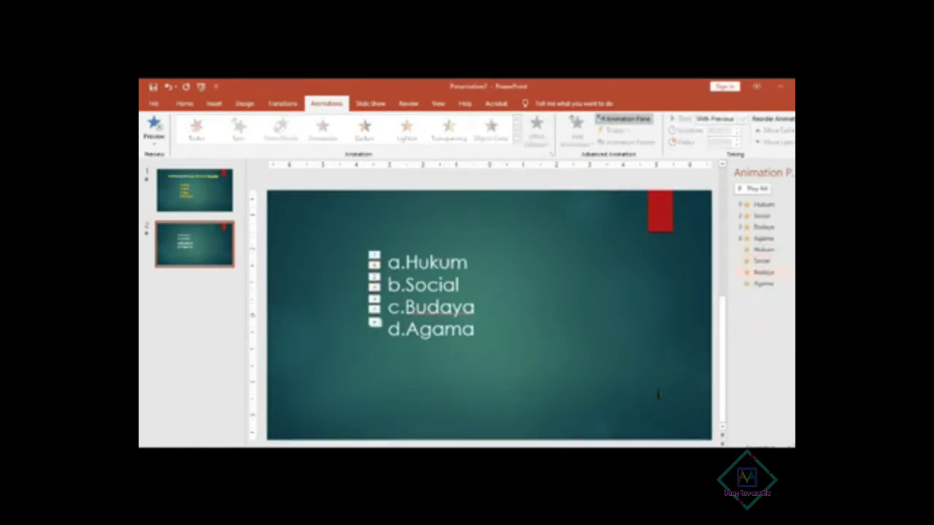
click(761, 260)
click(759, 283)
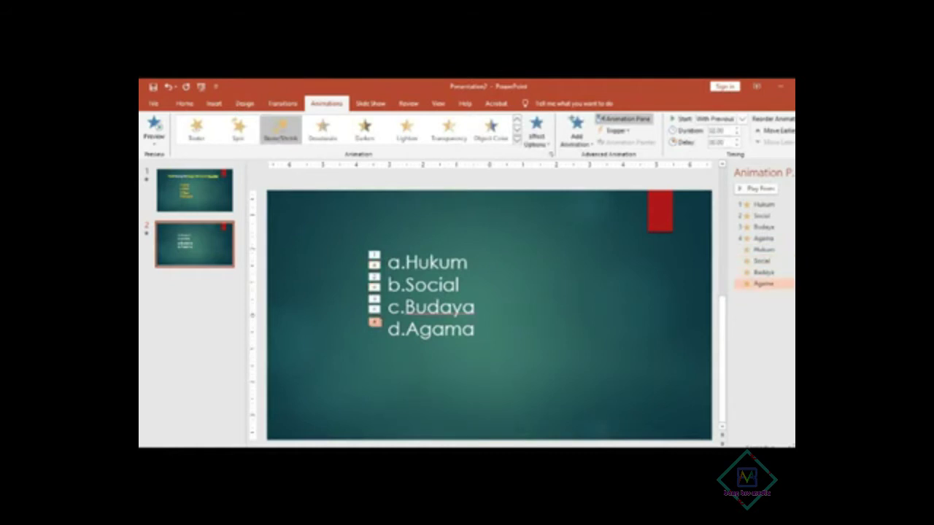
right_click(738, 287)
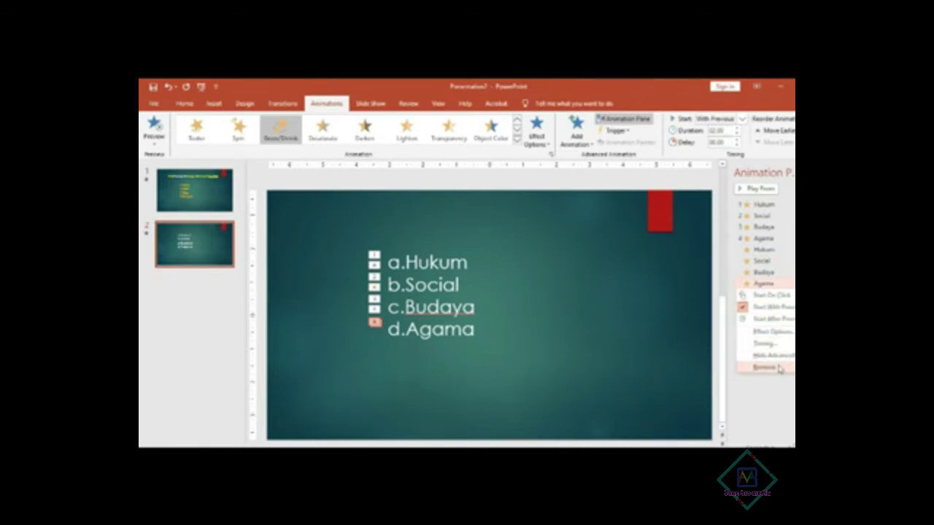
click(779, 368)
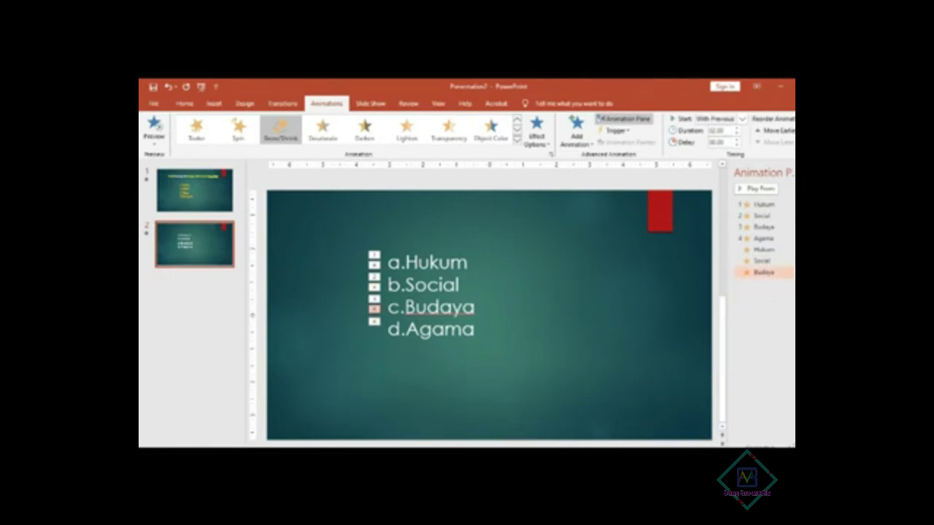
Set the second Social and Budaya Grow/Shrink animations to a custom 70% size
ctrl+click(762, 261)
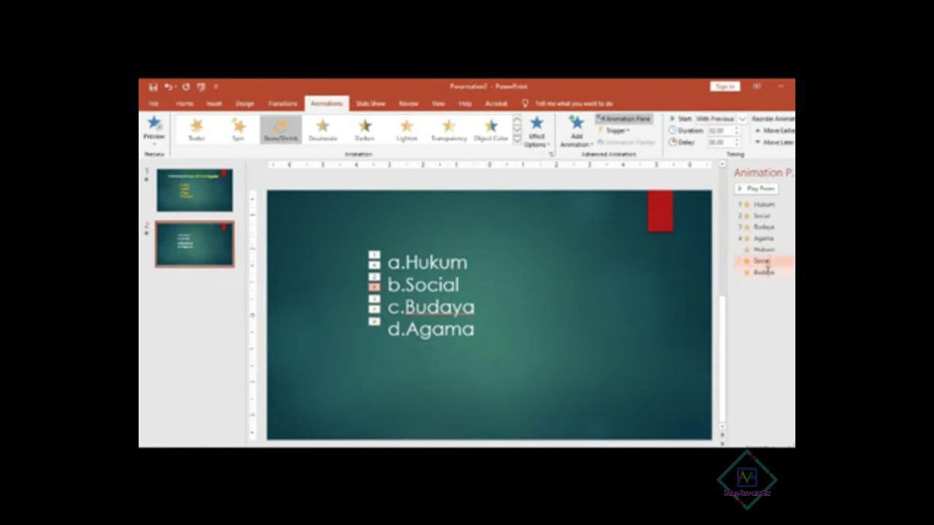
right_click(761, 272)
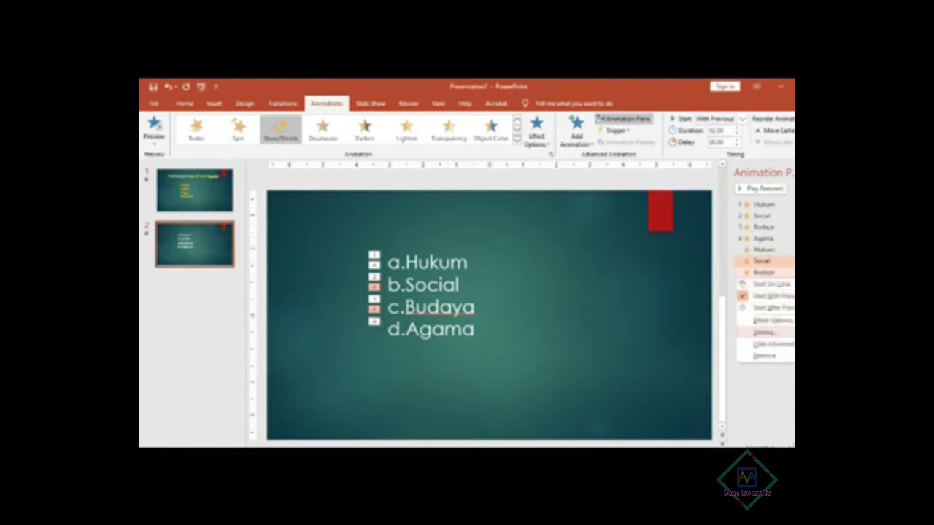
click(762, 321)
click(541, 224)
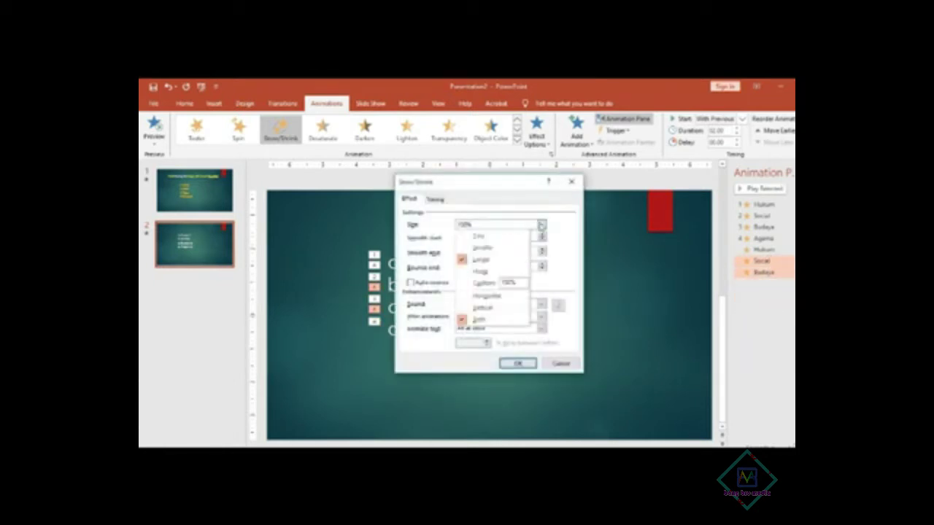
click(542, 226)
text(75)
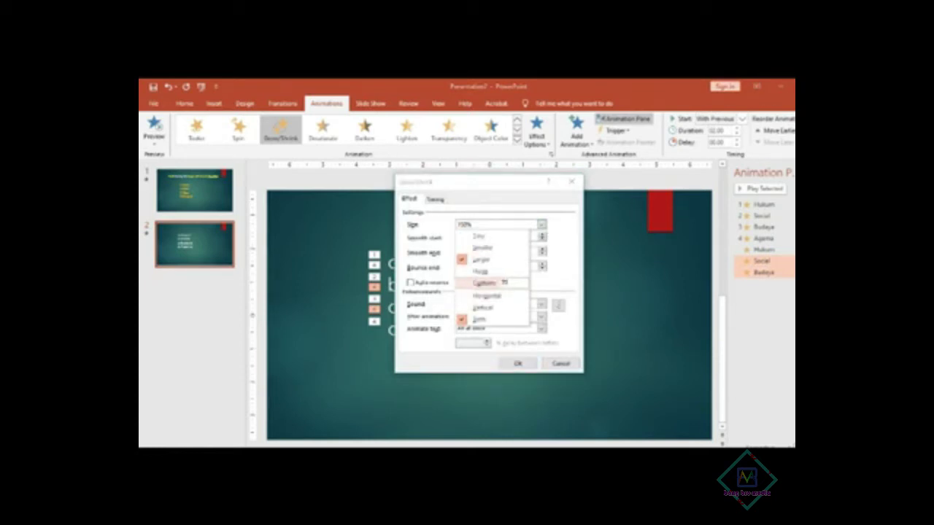
key(Return)
click(534, 361)
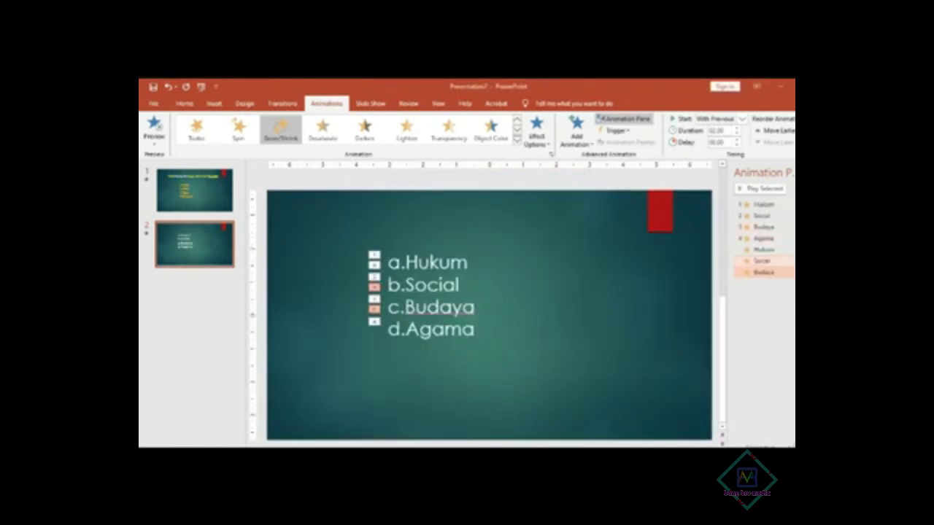
Review the timing and effect settings of the selected Social and Budaya animations
right_click(762, 272)
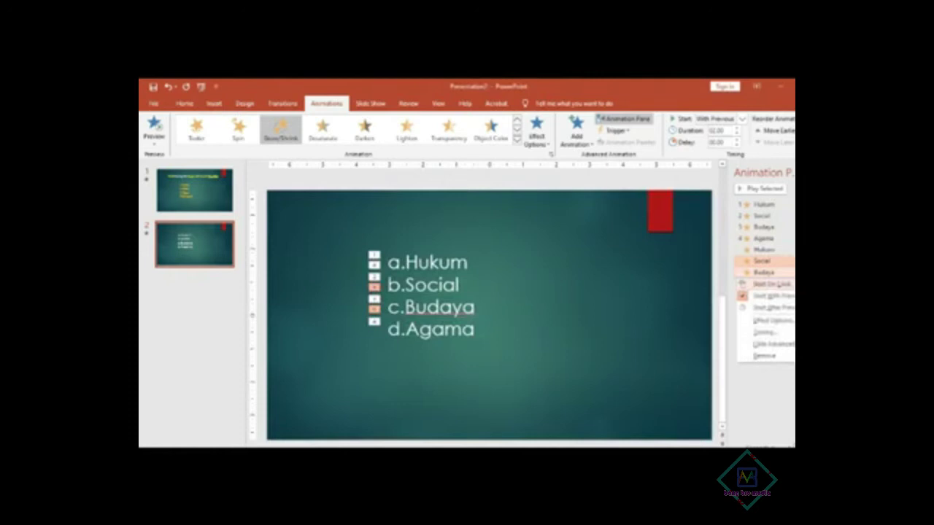
click(759, 334)
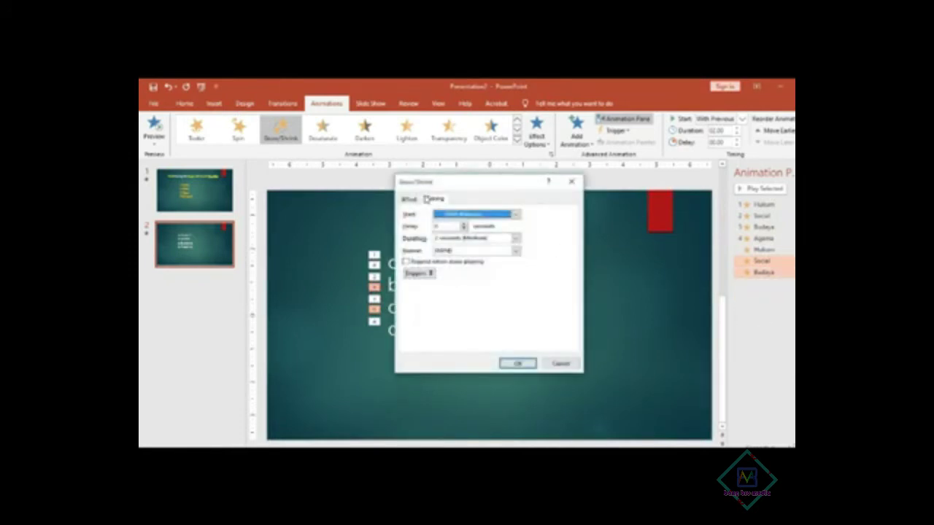
click(410, 200)
click(555, 362)
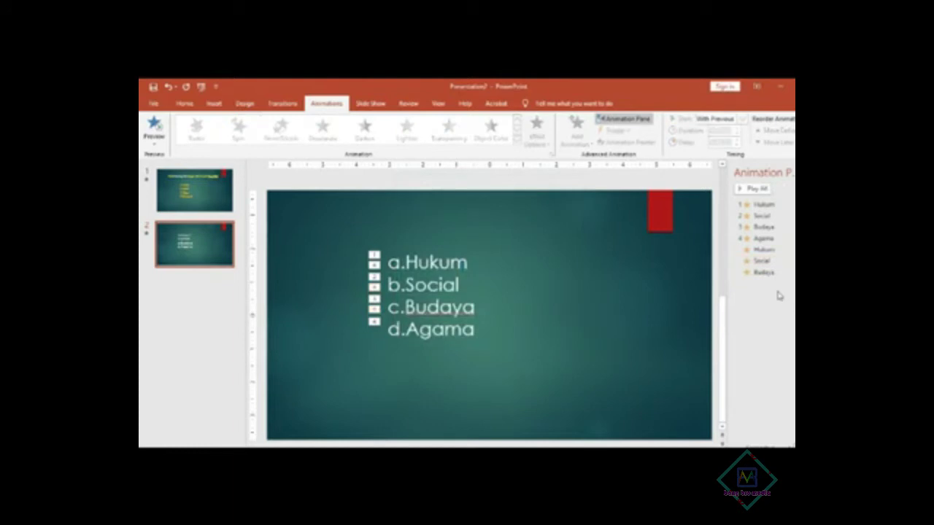
Move second Hukum after first Social, second Social after first Budaya, then start the slide show
click(766, 251)
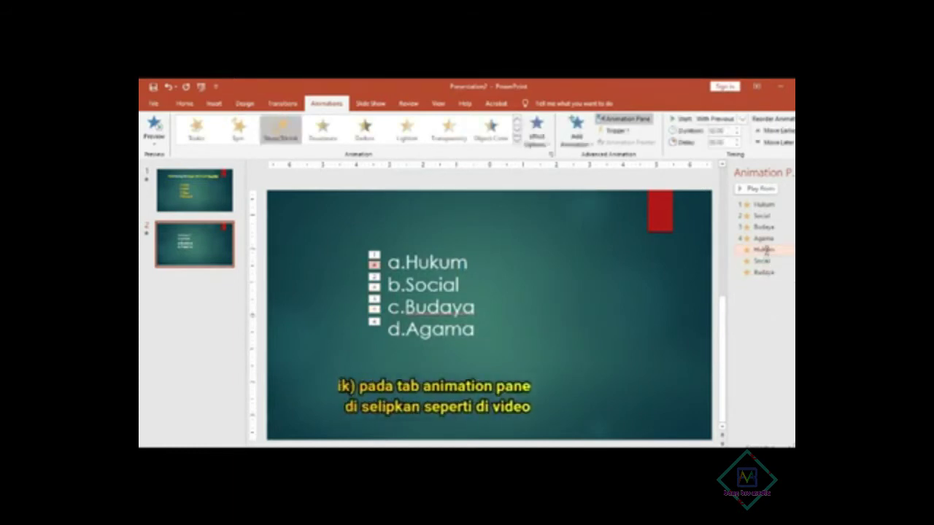
drag(766, 250, 769, 222)
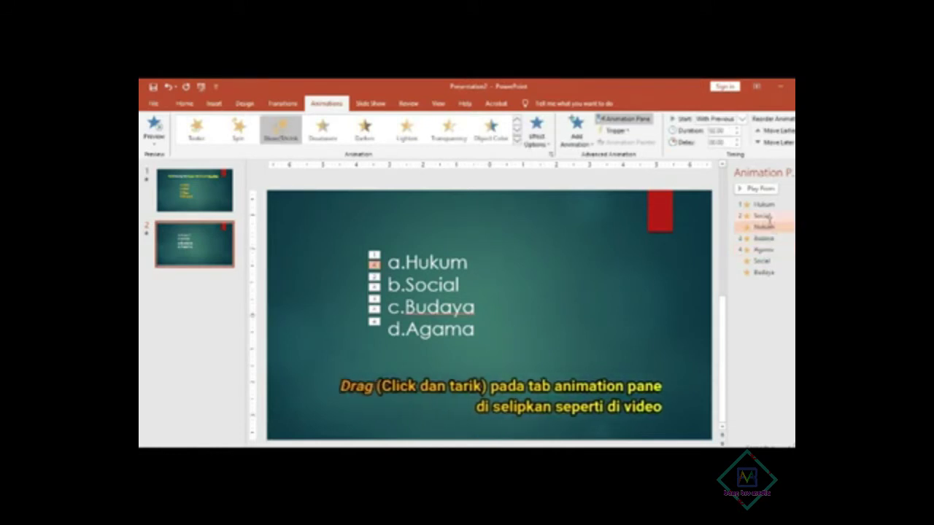
click(768, 264)
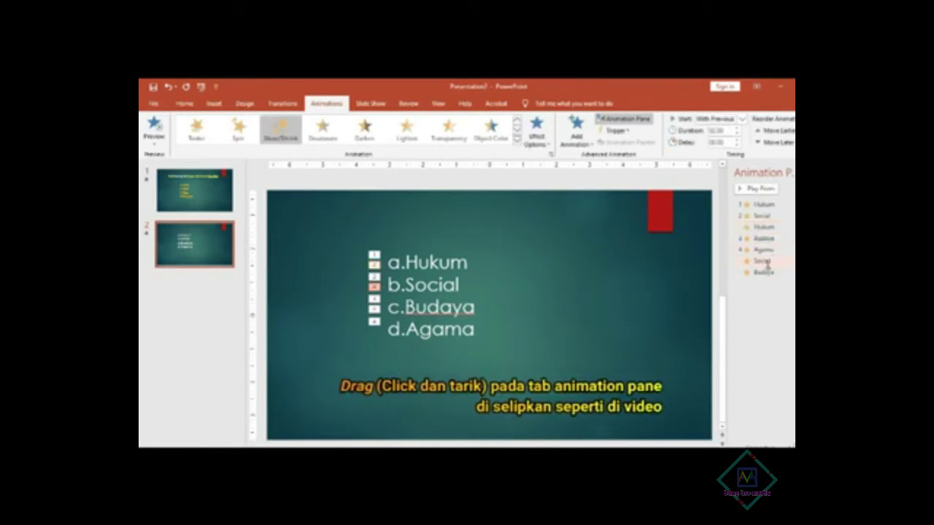
drag(769, 262, 772, 252)
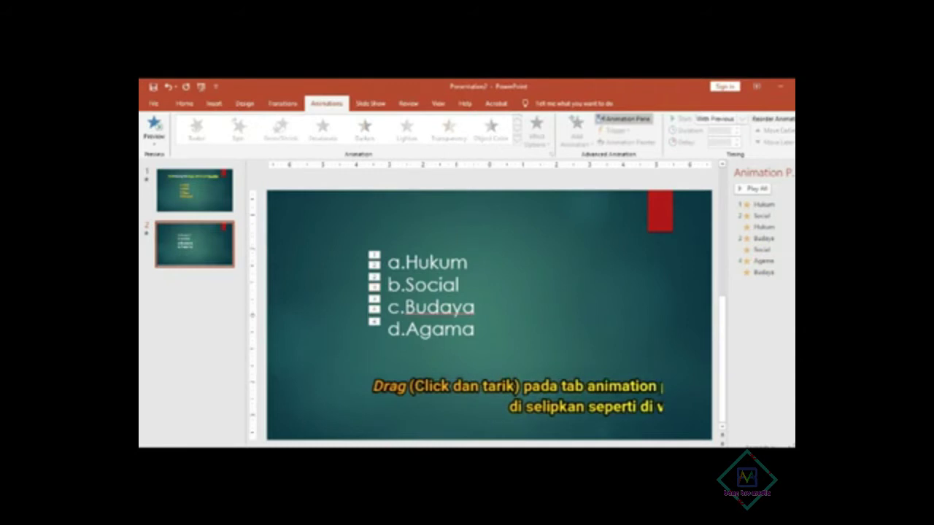
key(shift+F5)
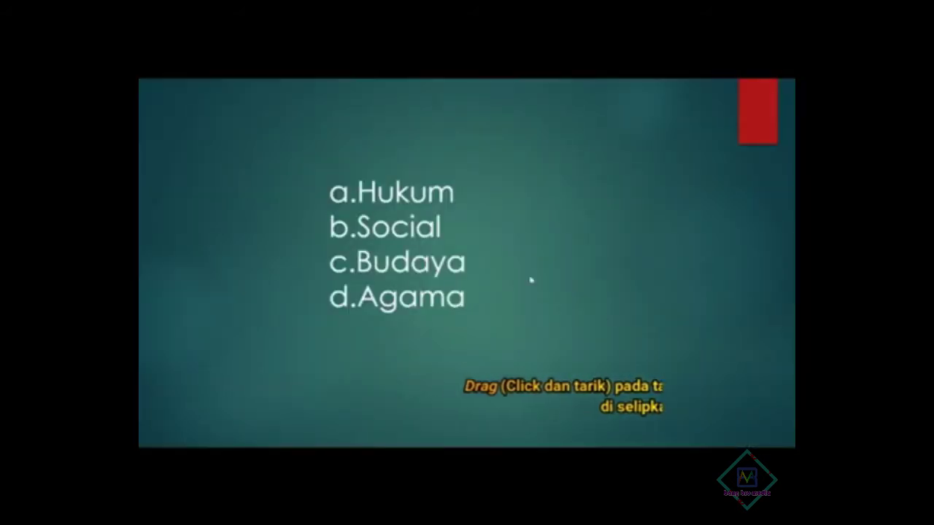
Click through Hukum, Social, Budaya and Agama growing in turn, then exit to editing
click(531, 280)
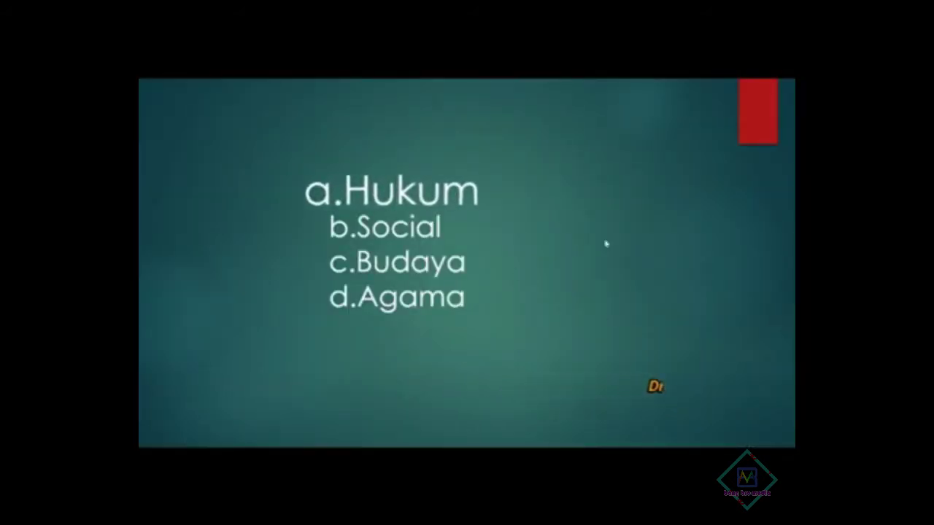
click(558, 235)
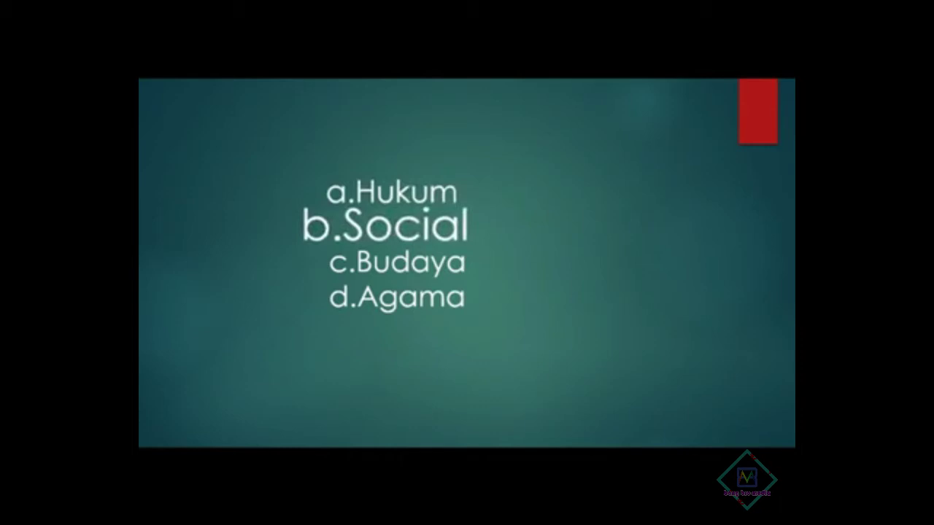
click(561, 261)
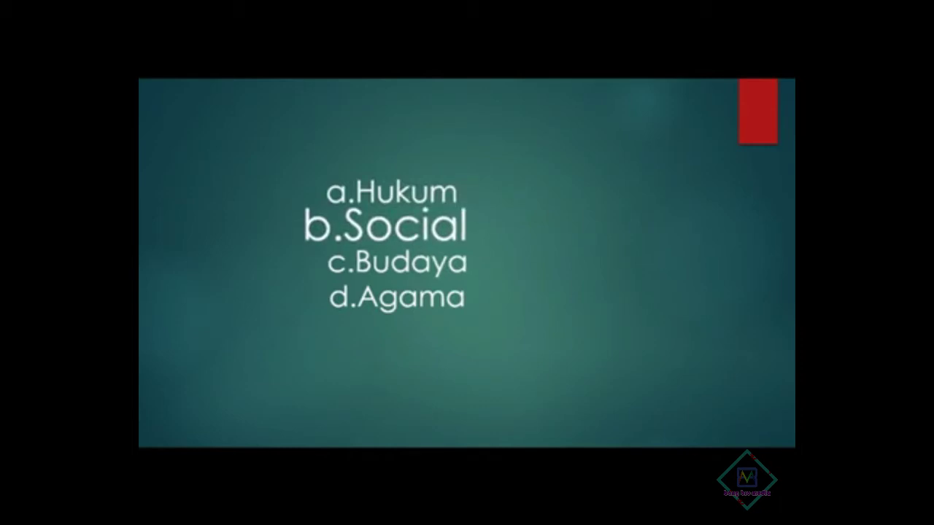
click(552, 268)
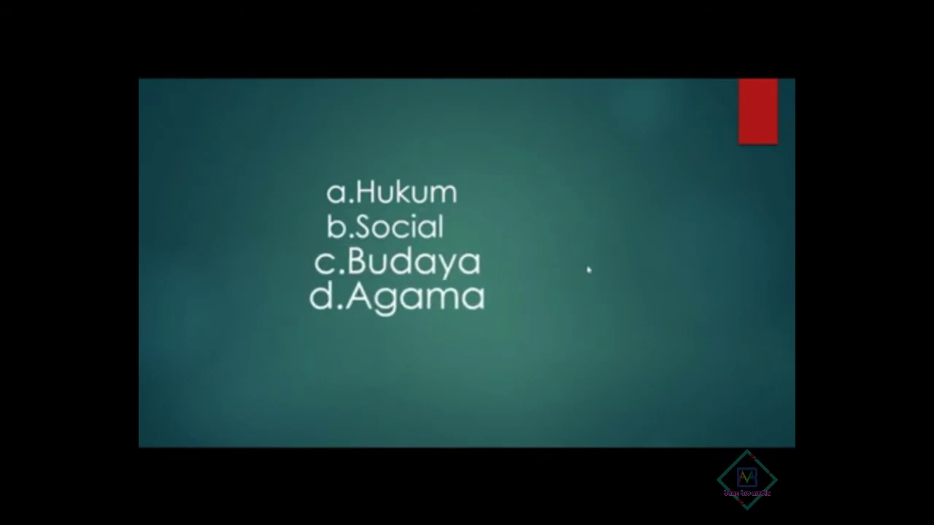
click(583, 270)
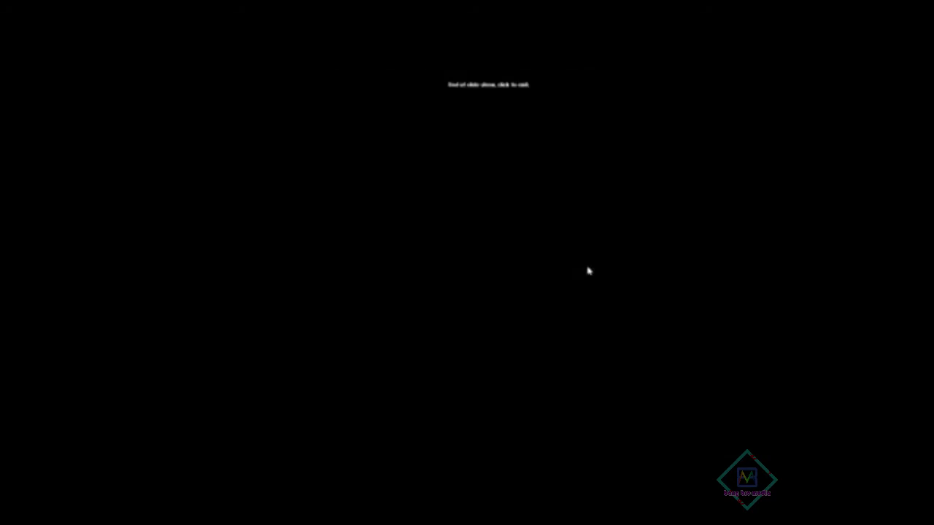
click(636, 284)
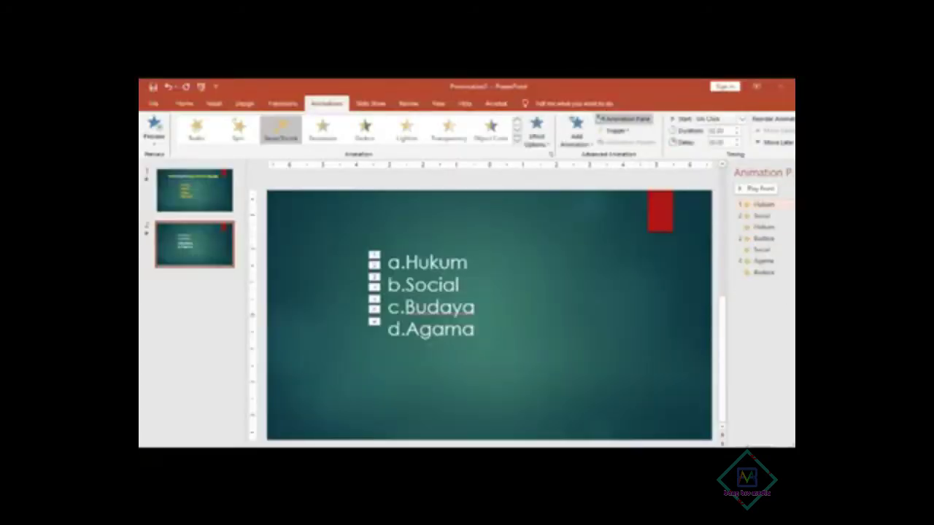
Make the Hukum animation start On Click
click(763, 272)
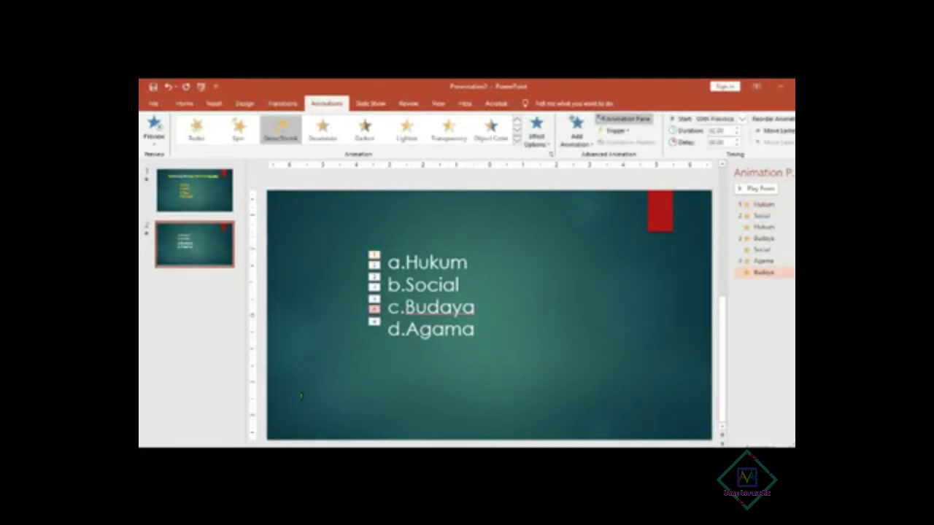
shift+click(764, 204)
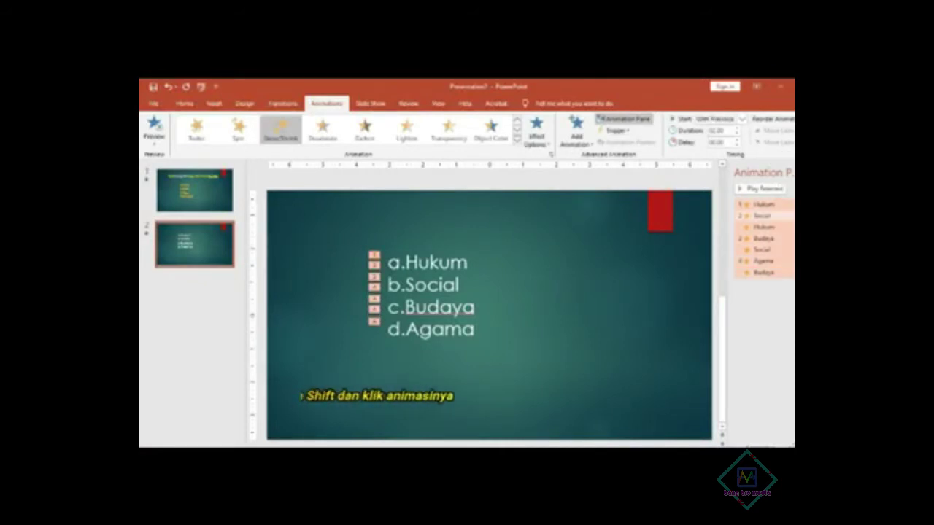
right_click(763, 205)
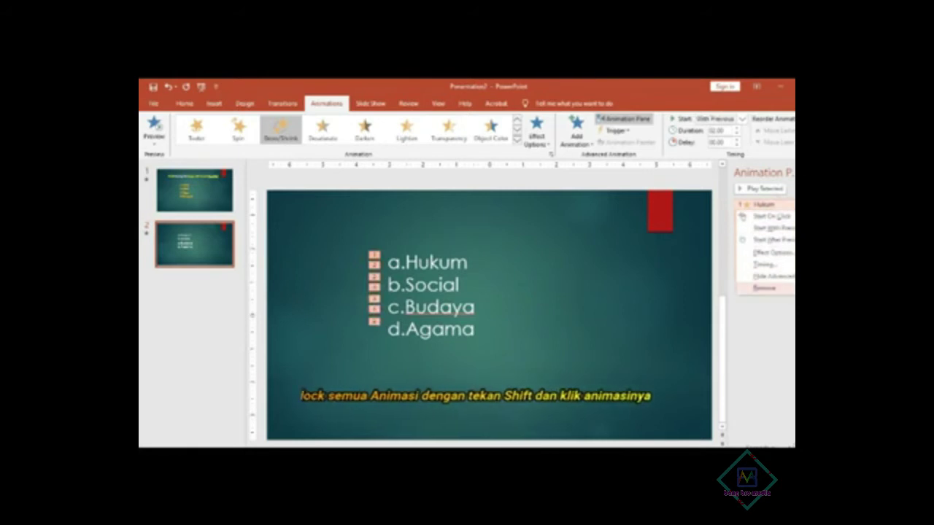
click(771, 216)
Give all slide 2 animations a 1-second duration and replay the slide show
click(780, 205)
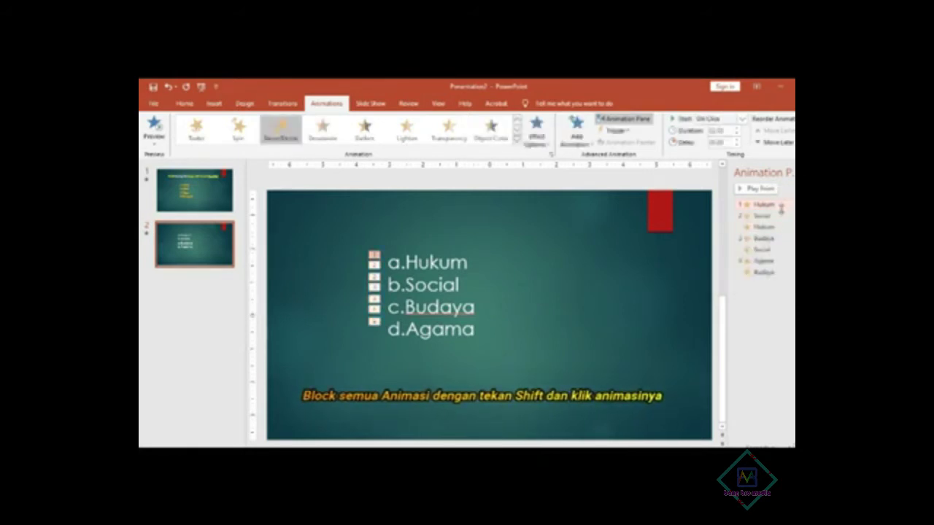
shift+click(773, 272)
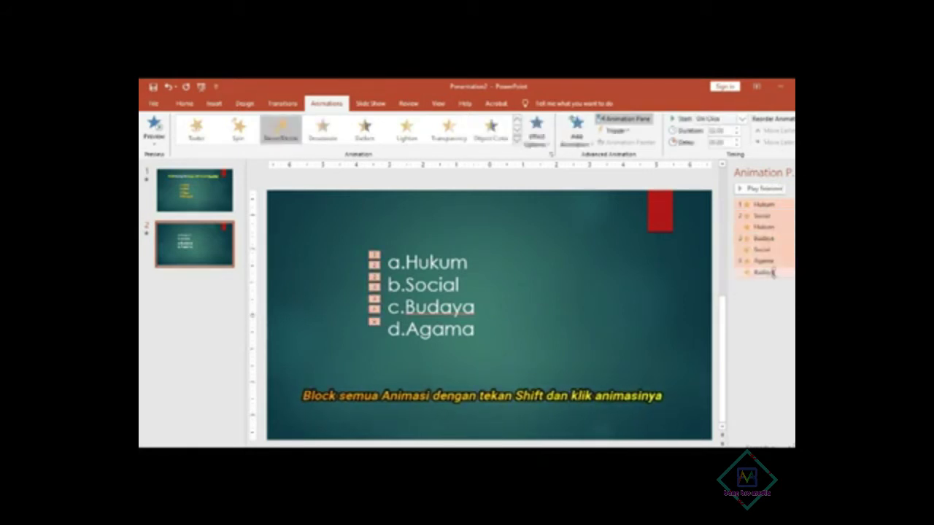
click(717, 132)
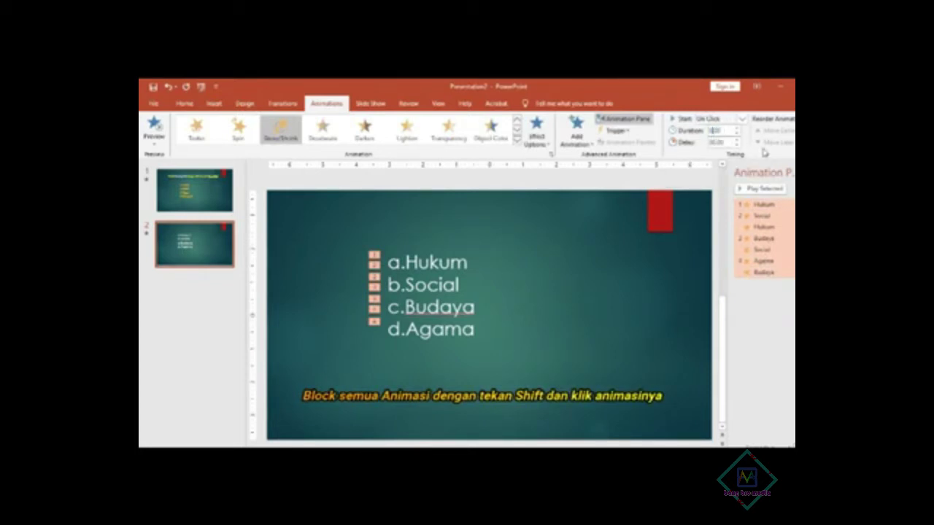
text(1)
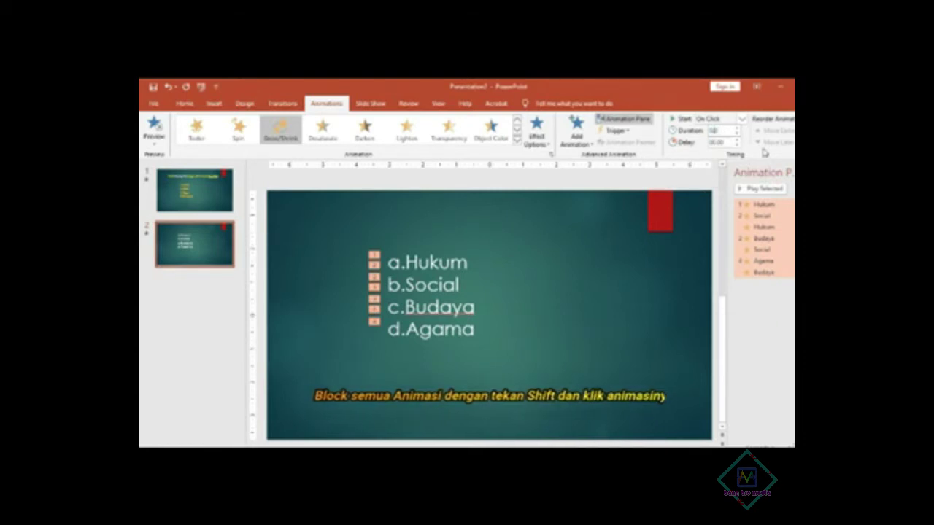
key(Return)
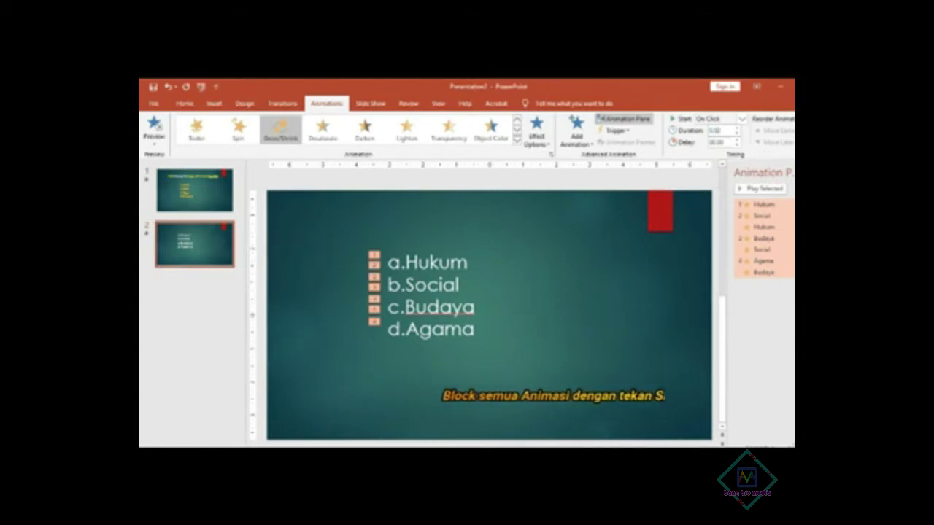
click(766, 430)
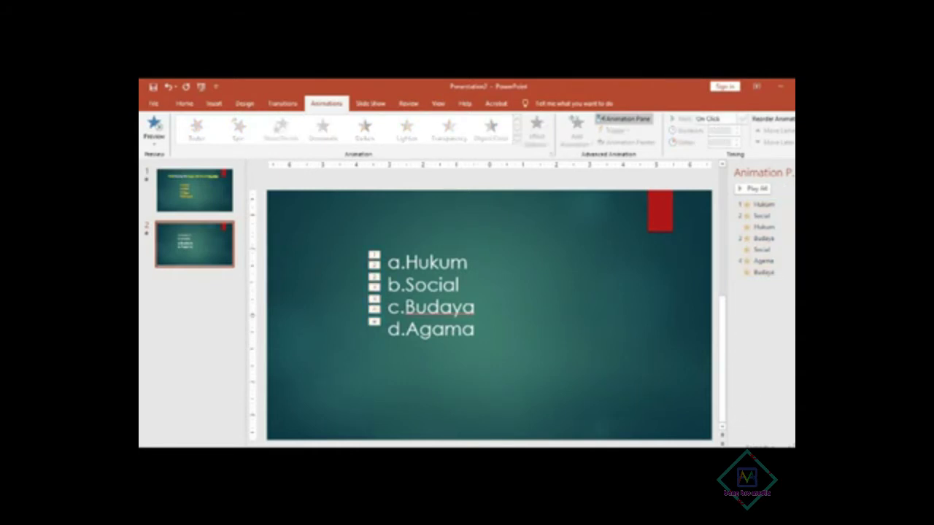
key(shift+F5)
click(522, 269)
Advance through the remaining answer animations and exit the slide show
click(559, 265)
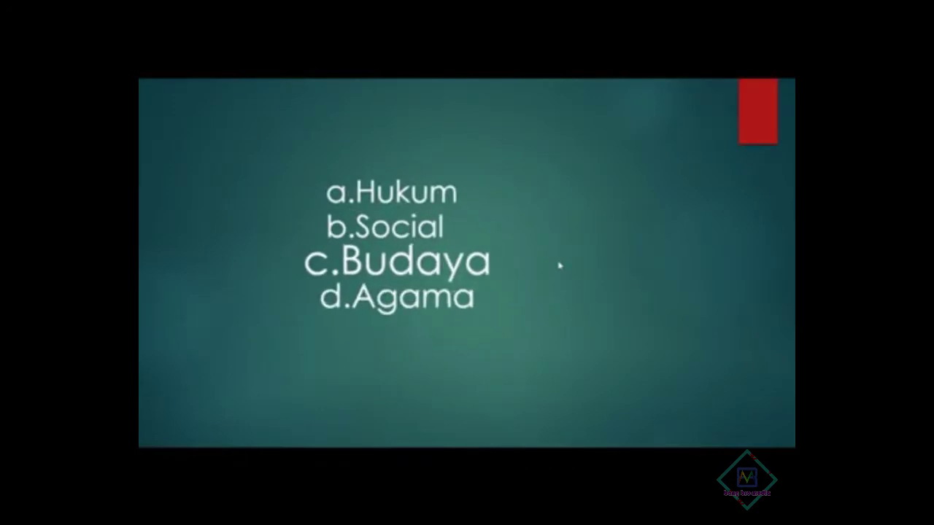
click(559, 266)
click(559, 266)
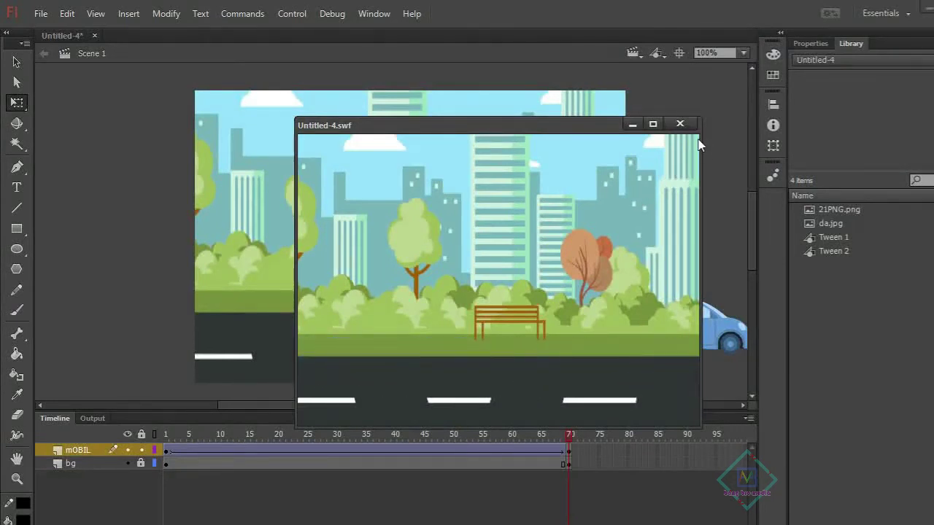
Close the car animation test window and create a new ActionScript 3.0 document
click(652, 123)
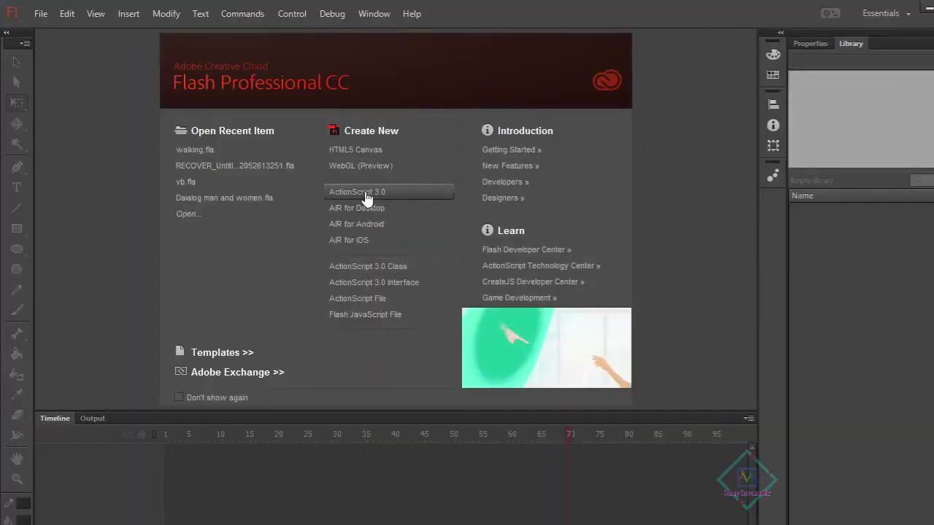
click(366, 195)
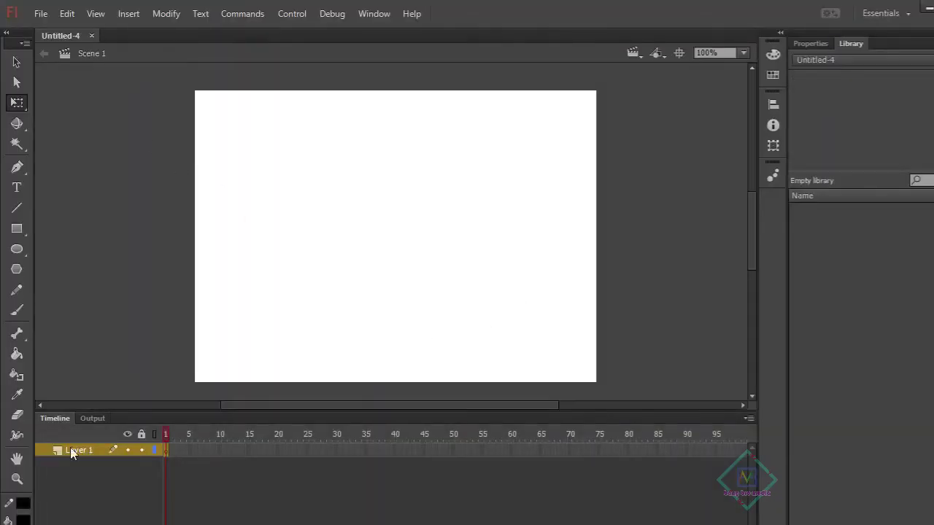
double_click(70, 450)
click(83, 478)
Rename Layer 1 to 'bg', add a layer 'mOBIL' above it, and reselect bg
double_click(78, 449)
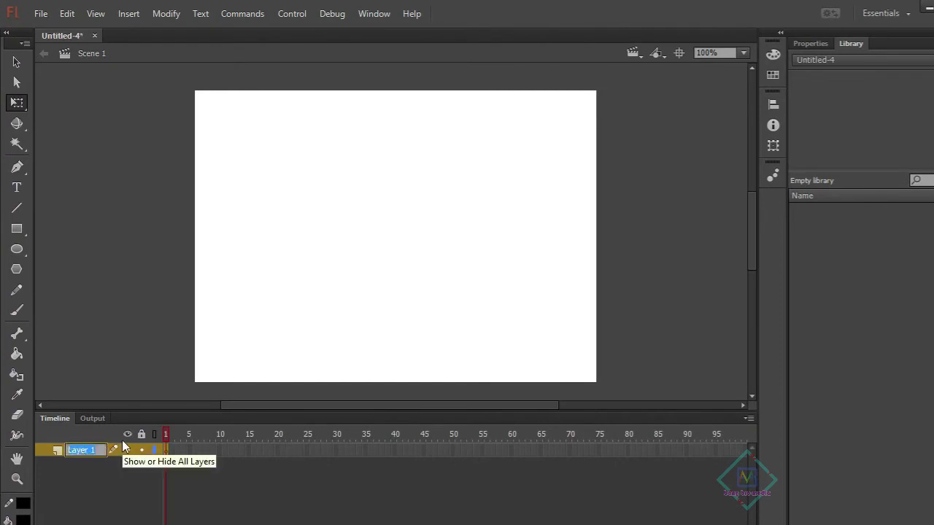
text(bg)
click(109, 469)
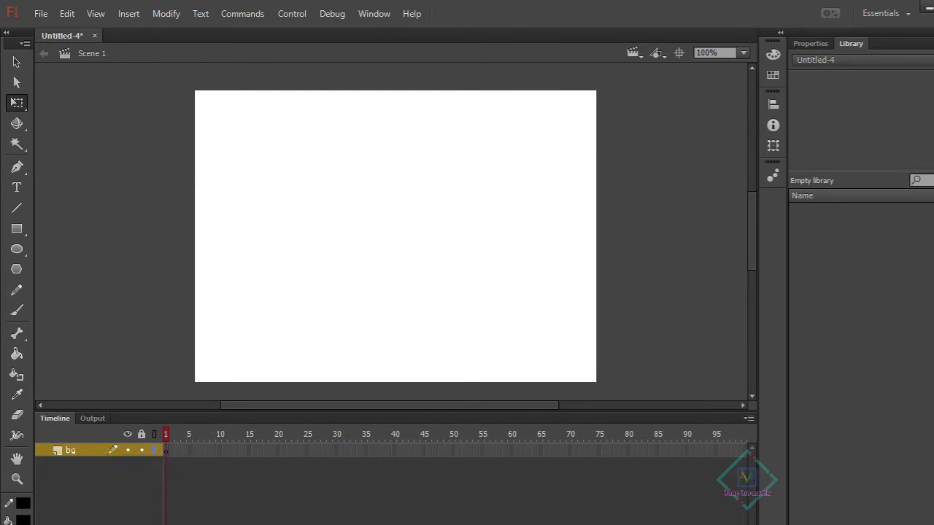
click(42, 520)
double_click(74, 449)
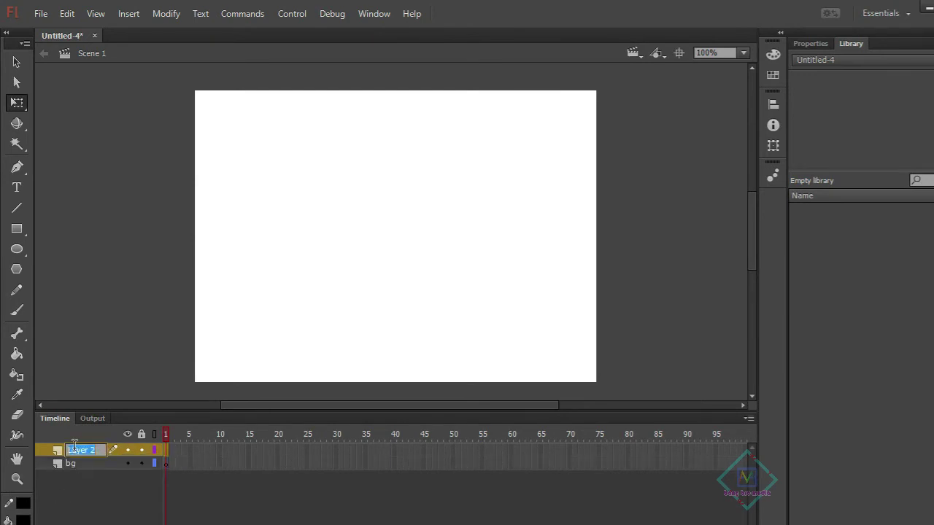
text(mOBIL)
click(111, 500)
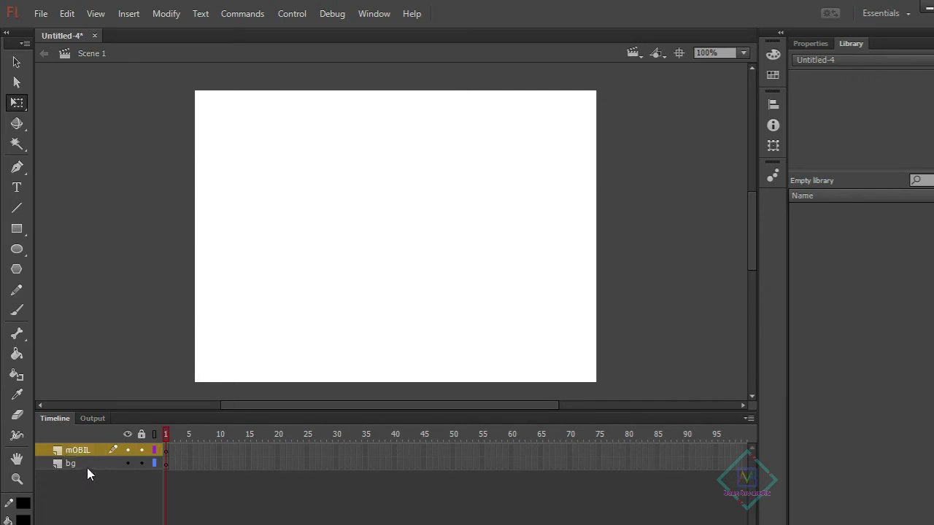
click(87, 468)
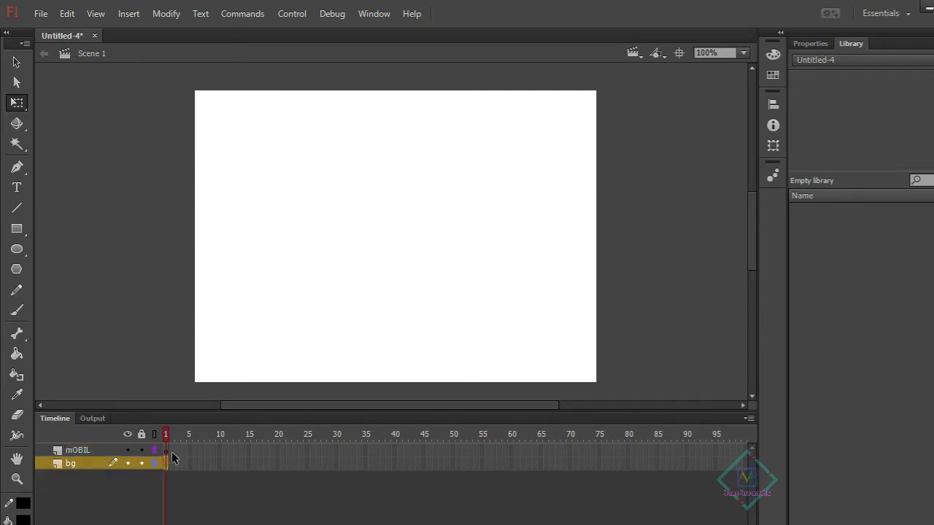
click(40, 13)
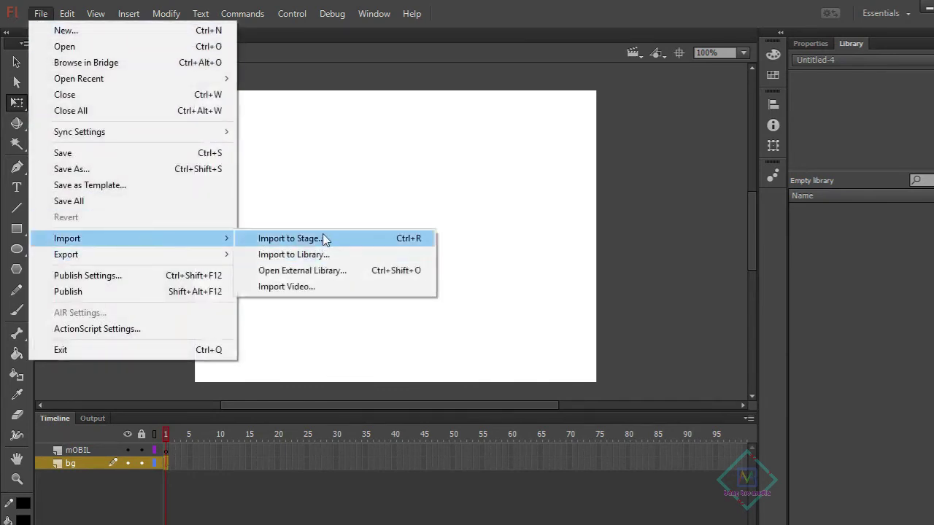
Import da onto the bg layer's stage and stretch it to fill the whole stage
click(325, 239)
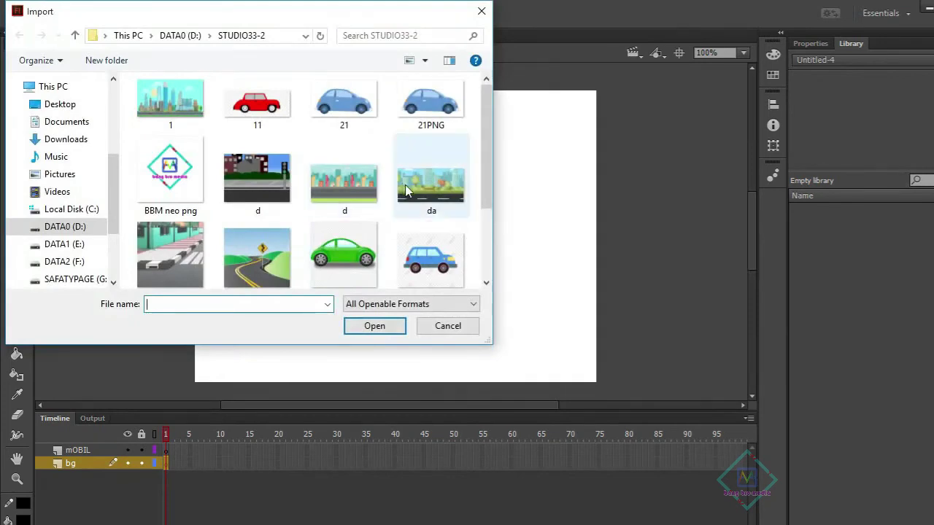
double_click(421, 193)
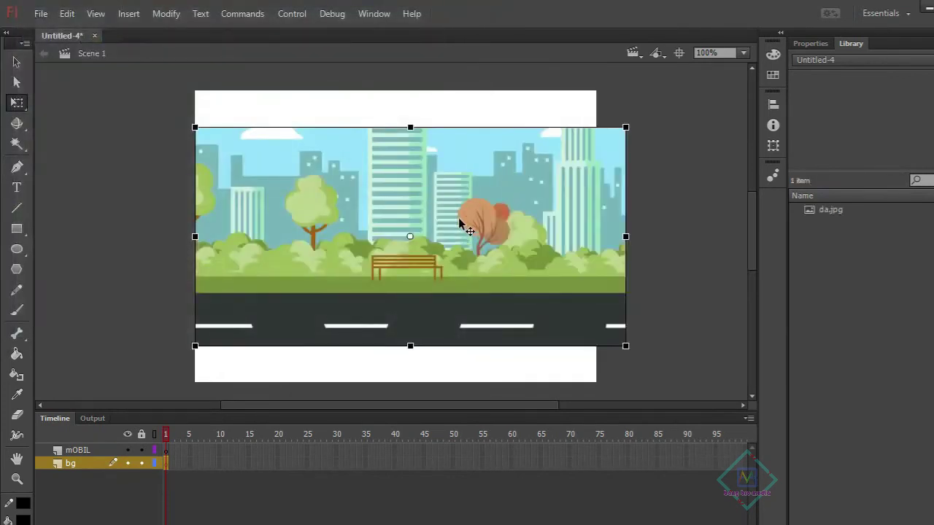
drag(460, 211, 458, 189)
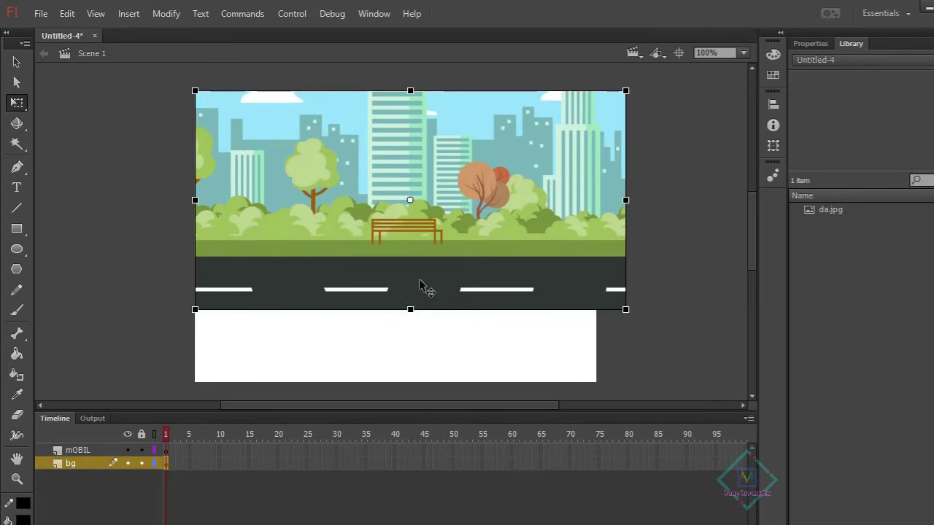
drag(411, 310, 410, 383)
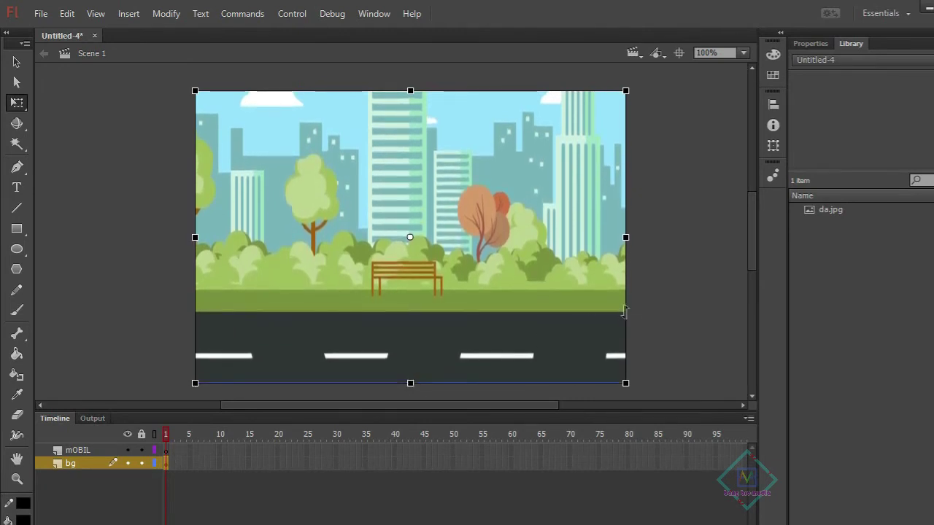
click(114, 127)
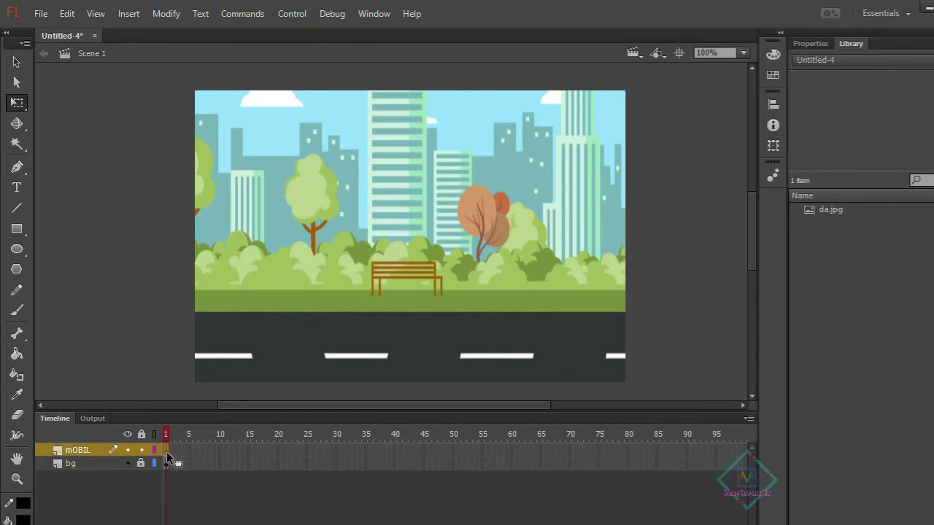
click(42, 15)
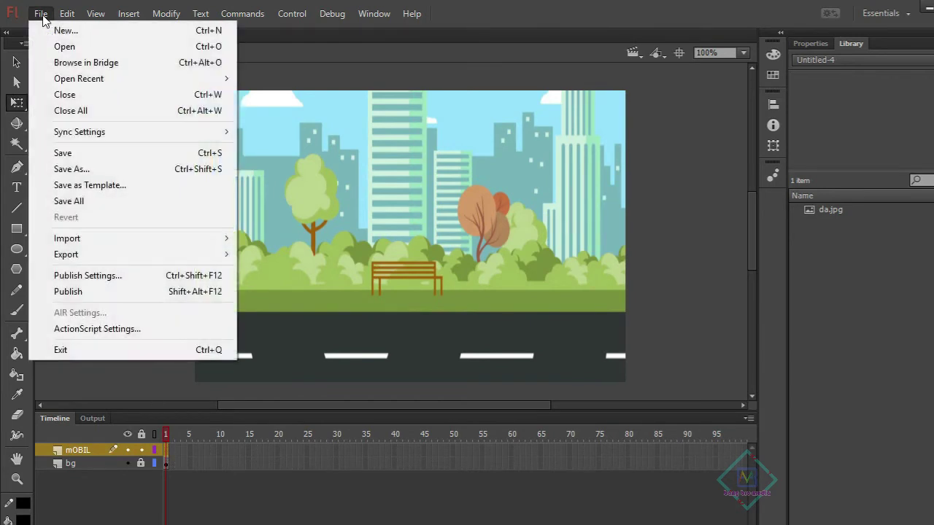
mouse_move(67, 238)
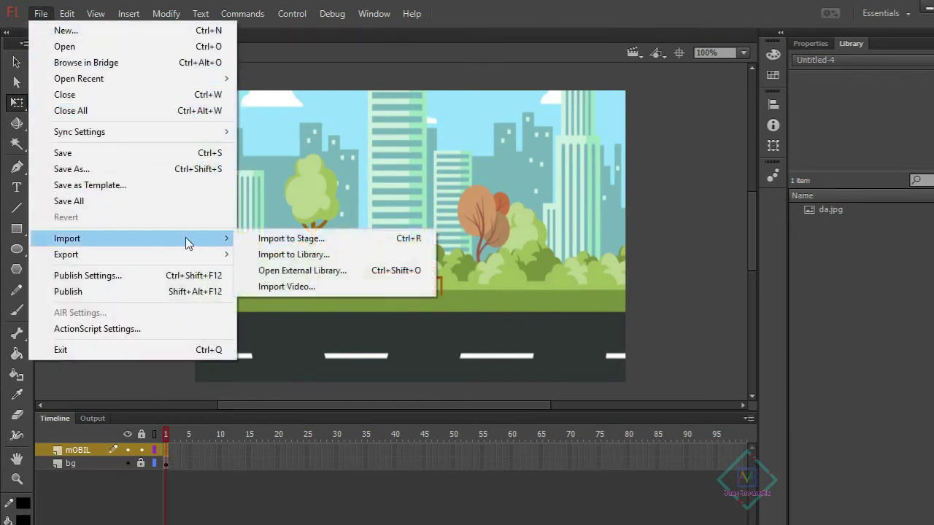
Import 21PNG onto mOBIL, shrink the car, and park it on the road left of stage
click(294, 241)
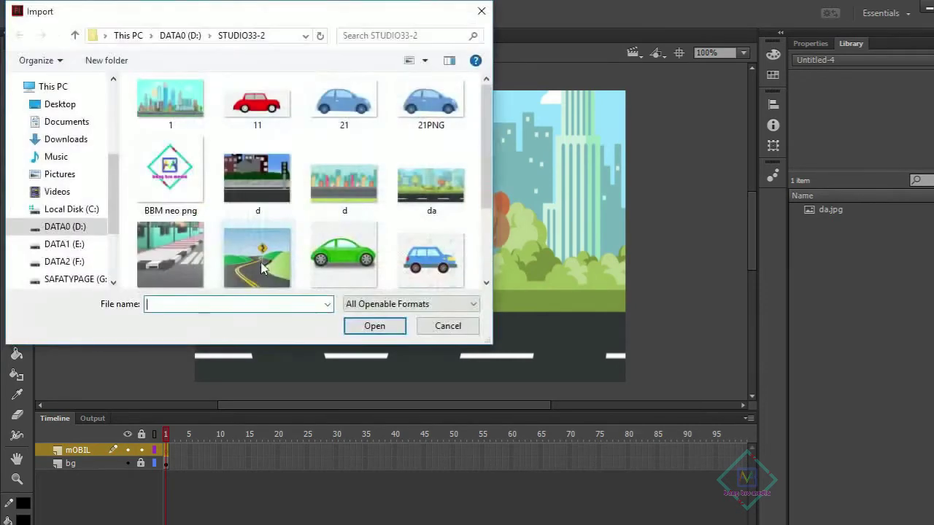
click(431, 123)
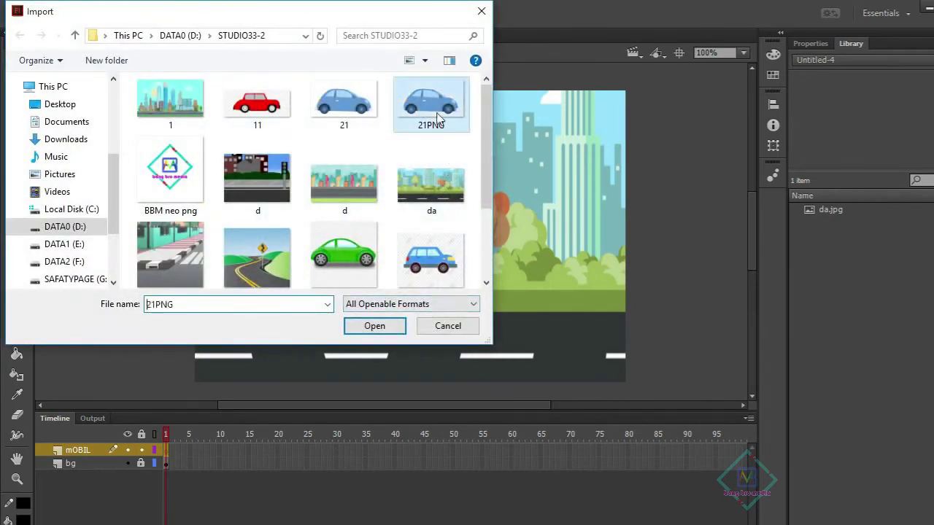
click(374, 325)
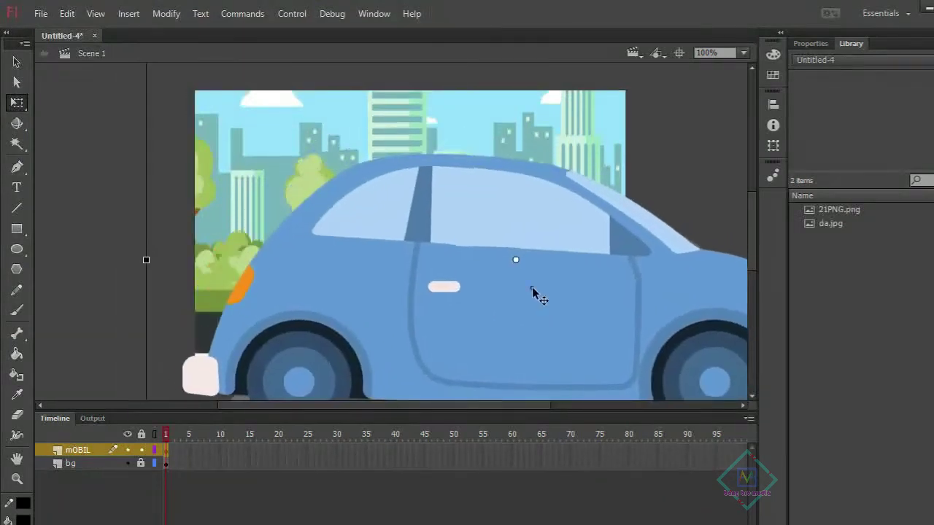
drag(463, 250, 452, 270)
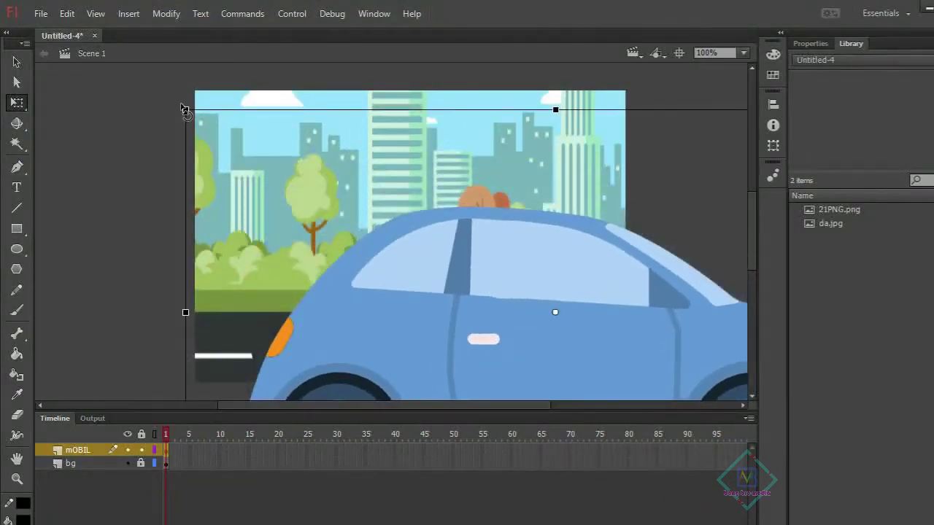
mouse_move(185, 109)
mouse_down()
mouse_move(496, 269)
mouse_move(481, 266)
mouse_up()
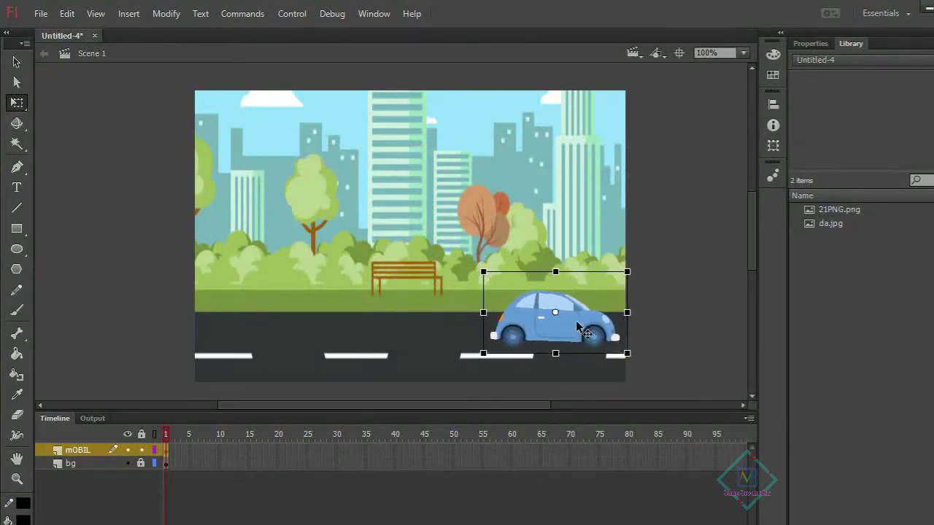
drag(568, 325, 181, 334)
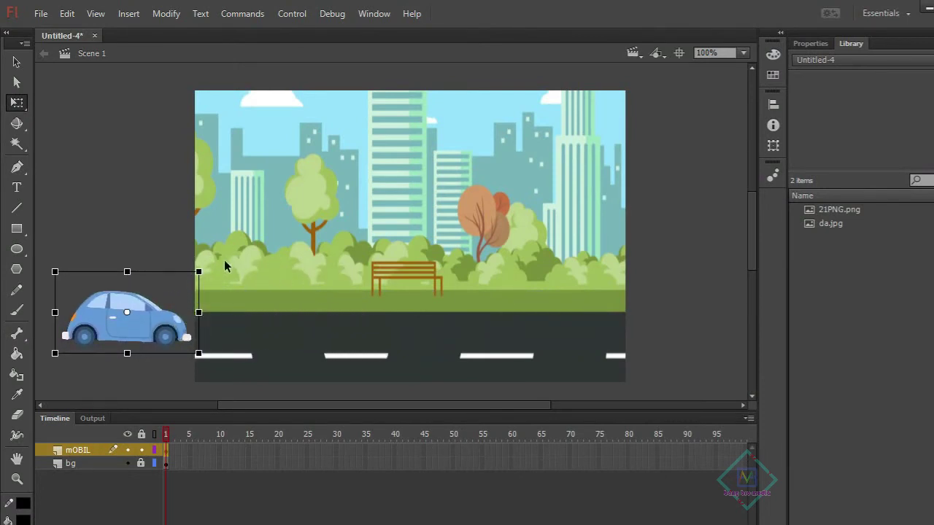
click(422, 463)
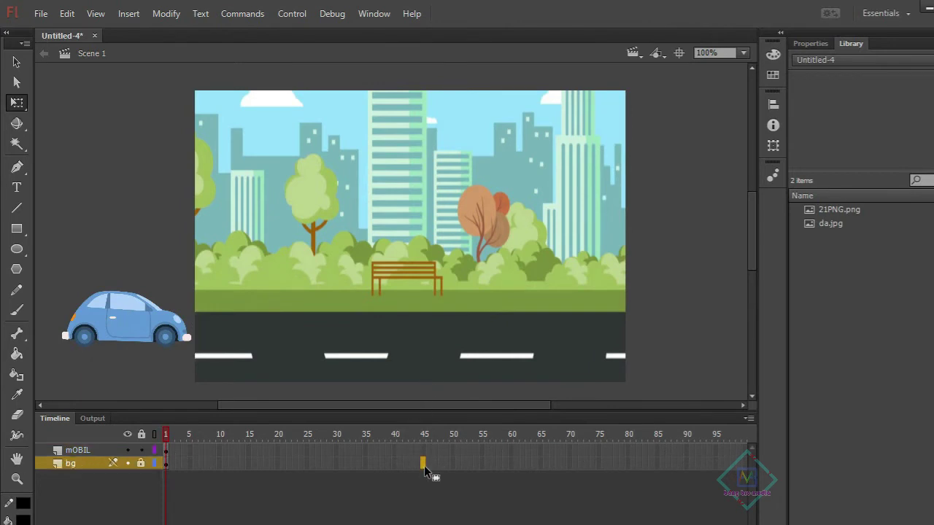
Insert a keyframe at frame 70 on the mOBIL layer
click(573, 451)
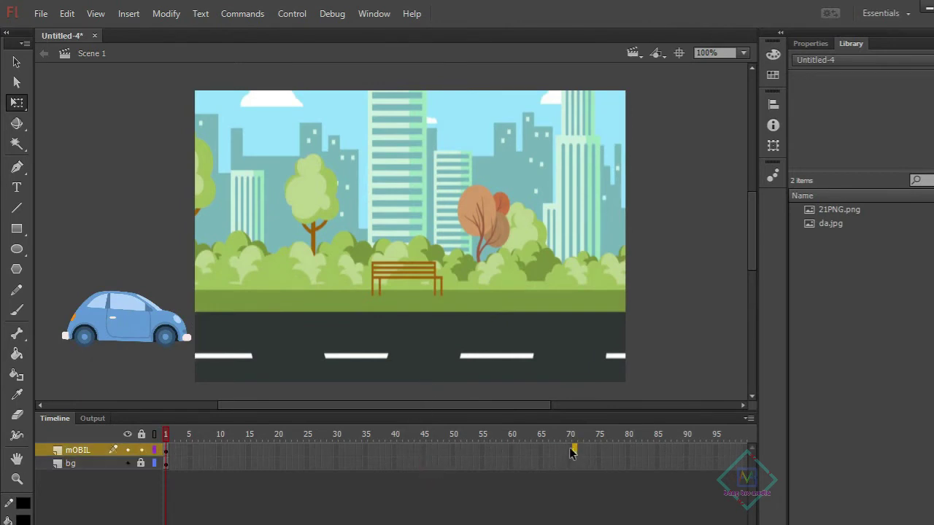
drag(569, 450, 569, 466)
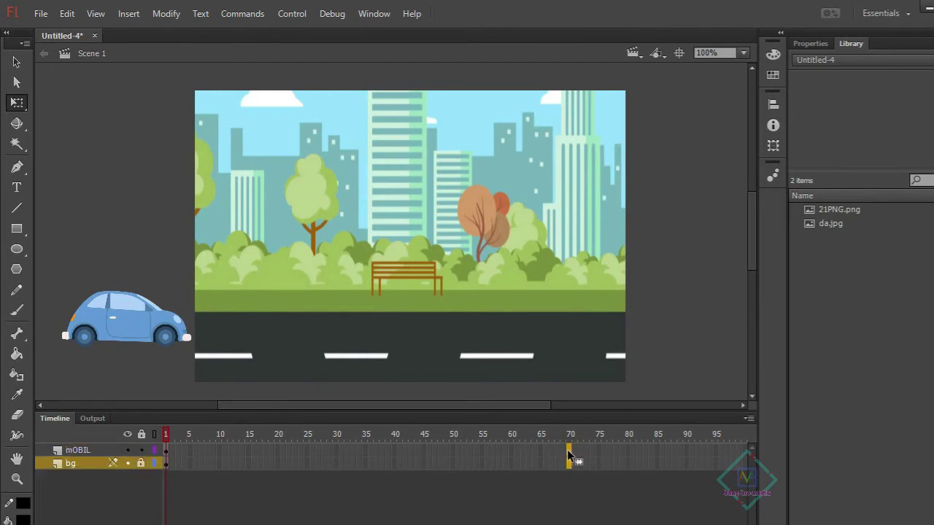
click(569, 451)
drag(572, 451, 572, 464)
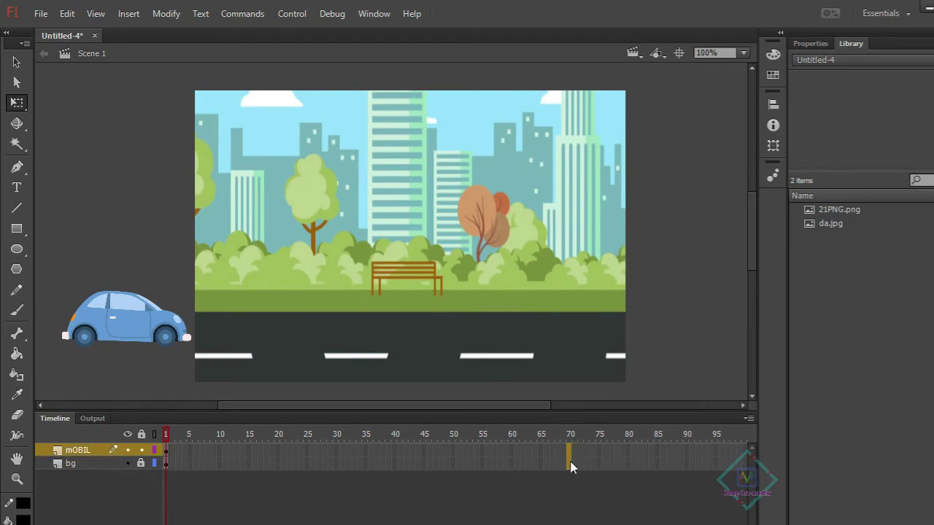
right_click(570, 451)
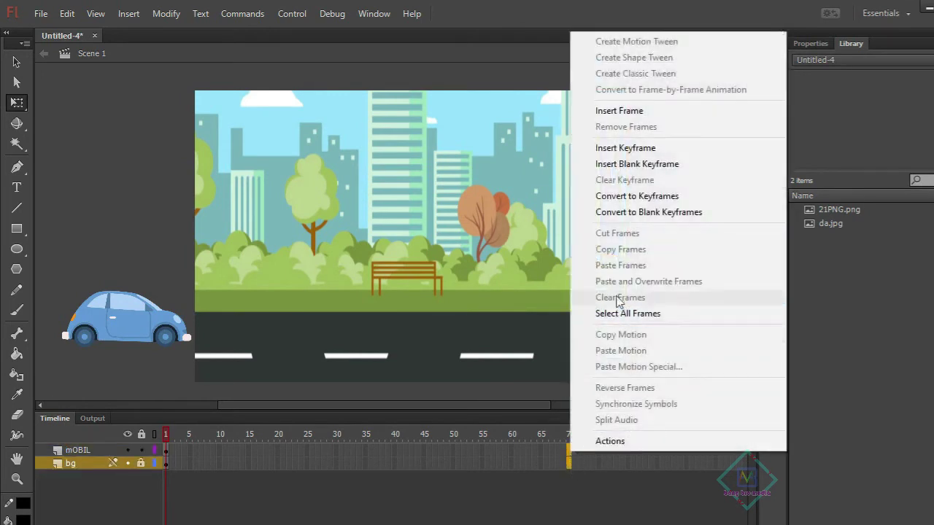
click(646, 148)
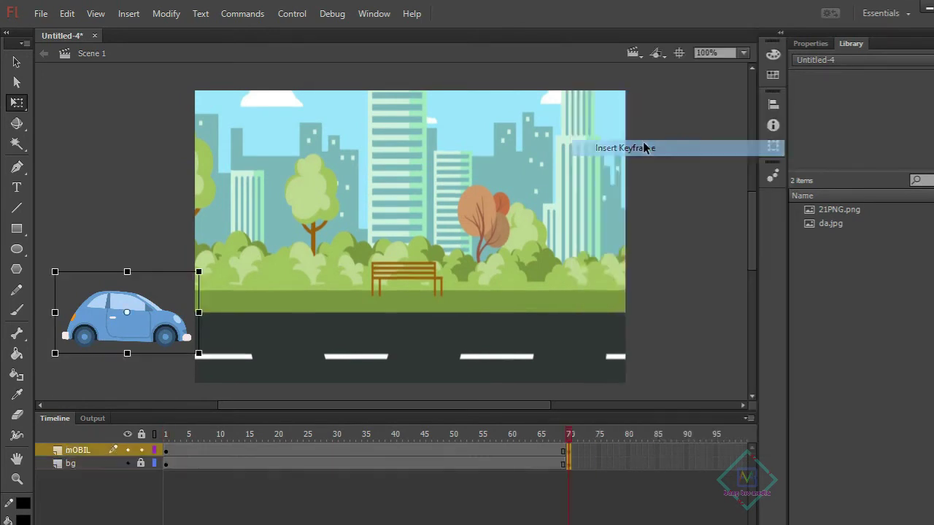
At frame 70, move the car just past the road's right edge
click(687, 253)
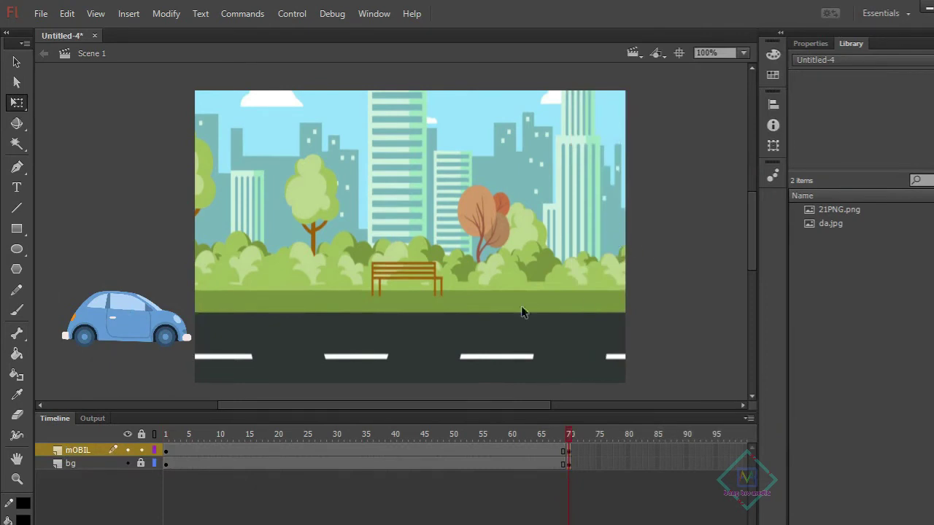
click(166, 450)
click(569, 452)
click(181, 302)
drag(135, 329, 697, 337)
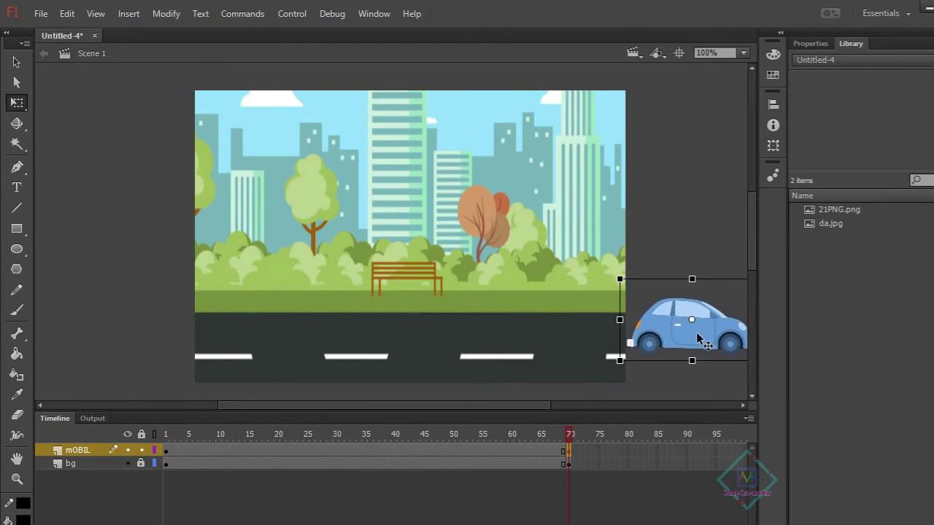
click(529, 451)
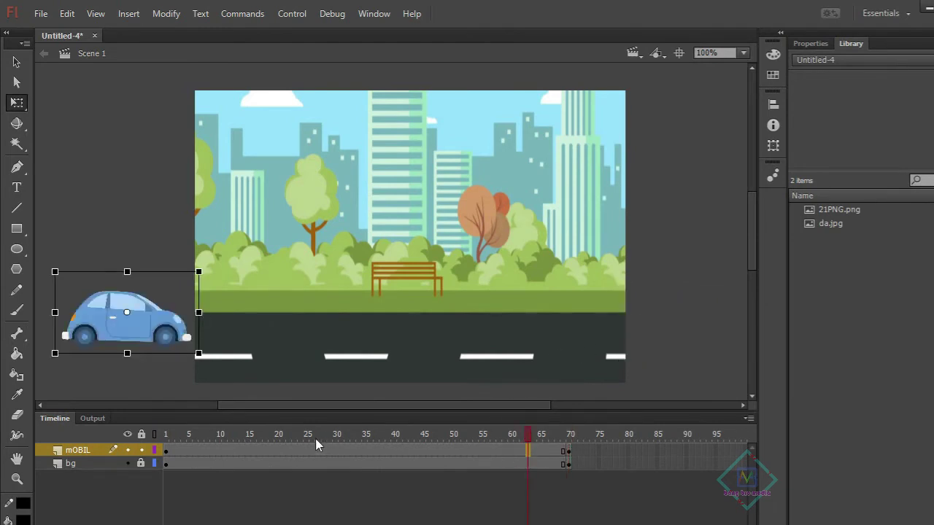
Add a classic tween between frames 1 and 70 on mOBIL, then scrub and test-play it
click(258, 450)
right_click(259, 452)
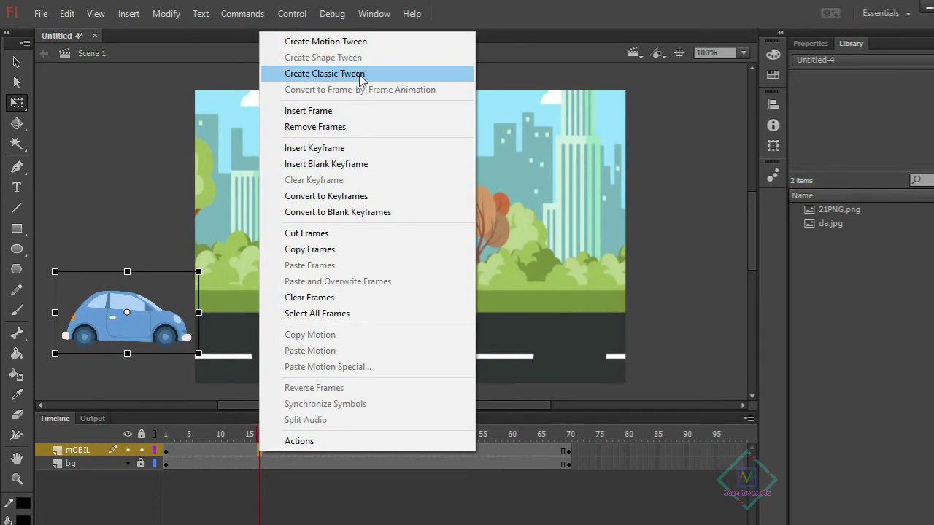
click(359, 75)
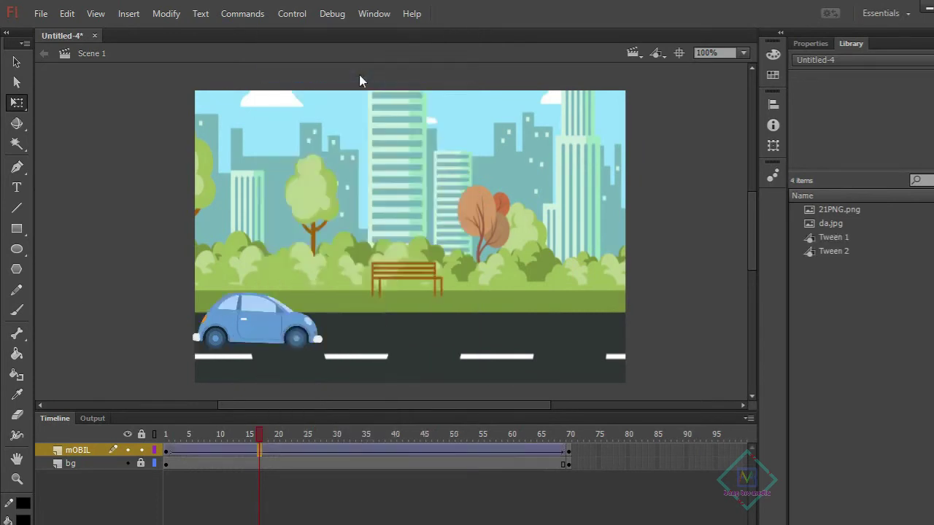
click(166, 435)
drag(168, 435, 480, 454)
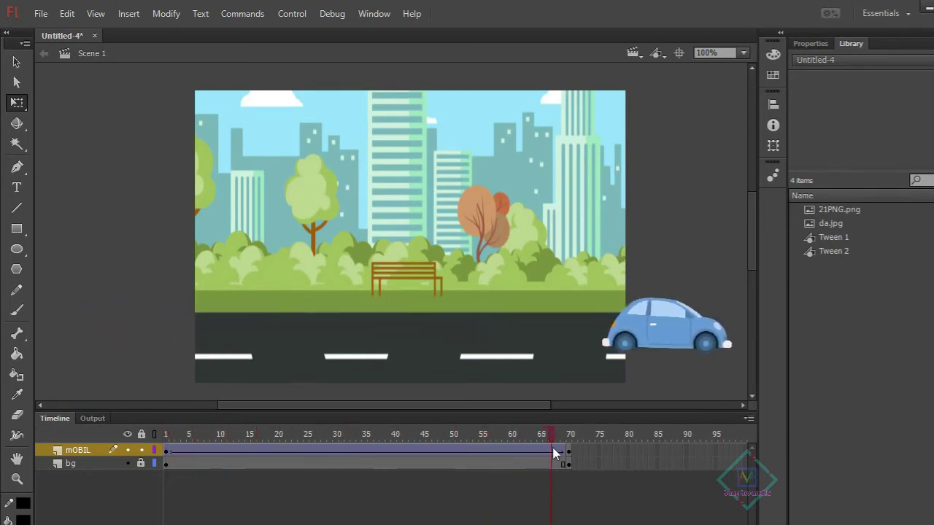
drag(481, 454, 613, 478)
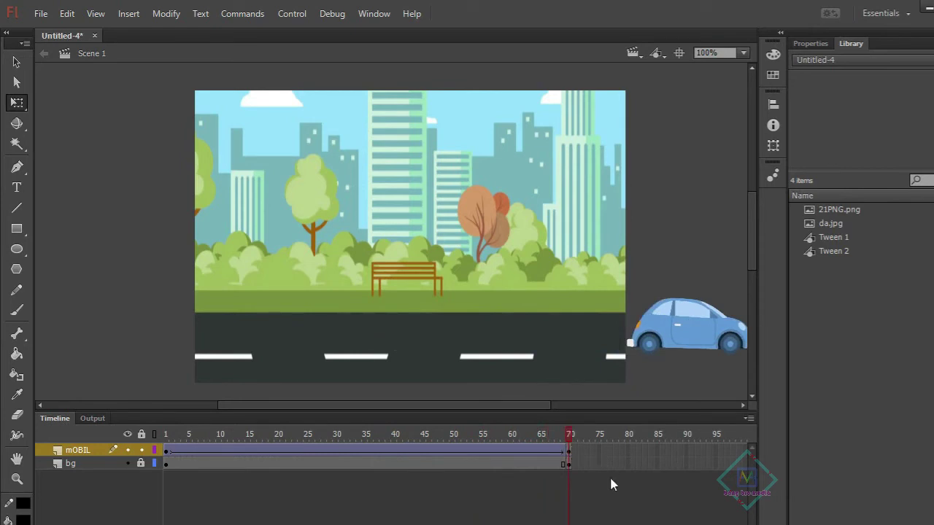
key(ctrl+Return)
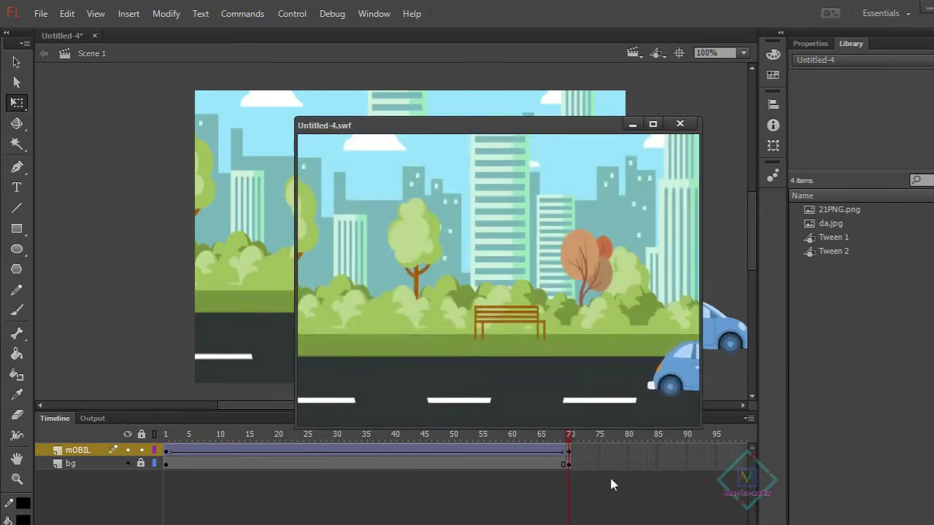
click(679, 123)
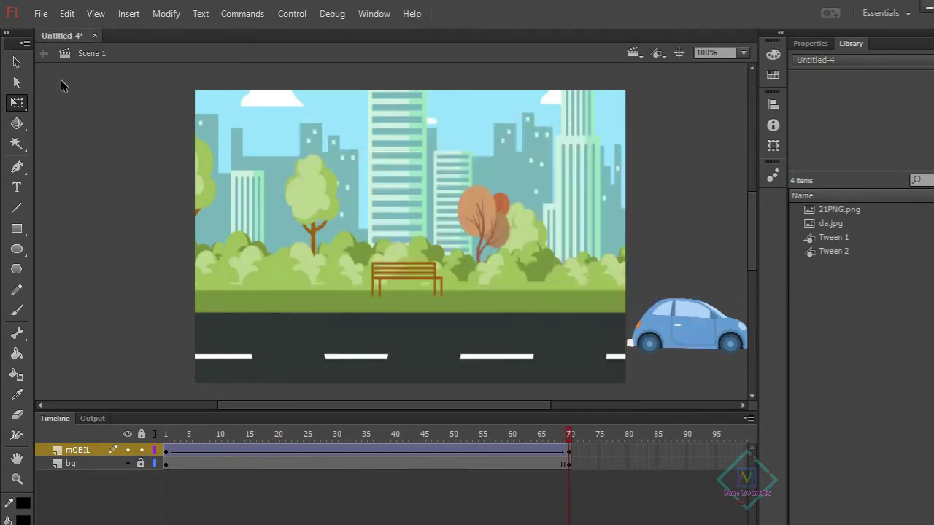
Start Export Video and set the destination to MOBIL.mov in the Videos folder
click(40, 15)
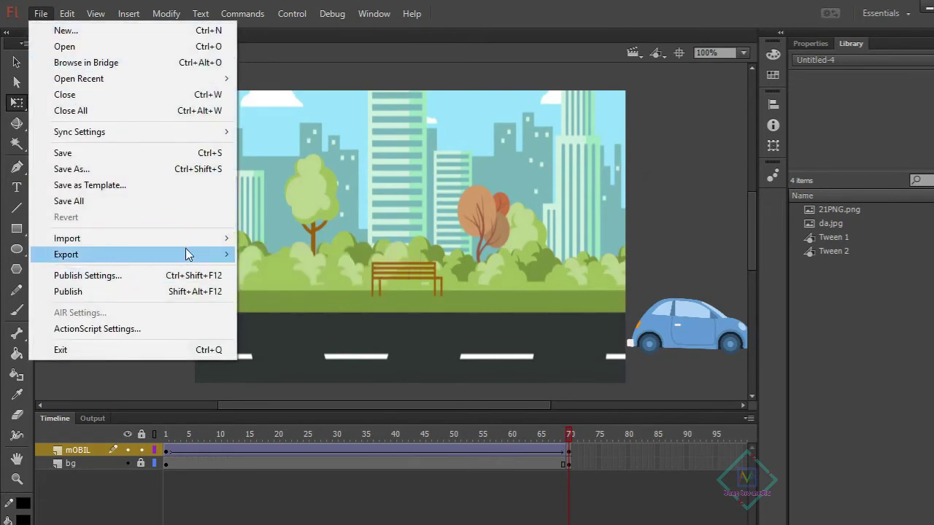
mouse_move(66, 254)
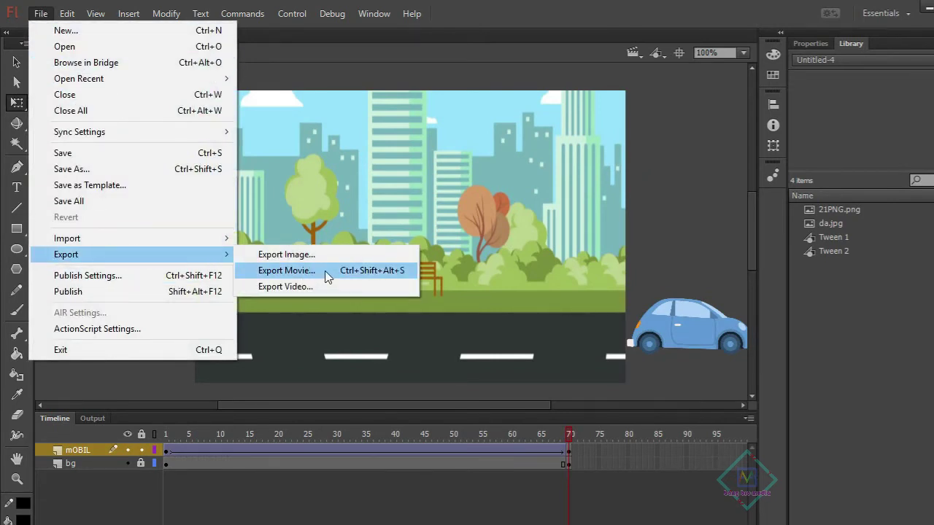
click(324, 287)
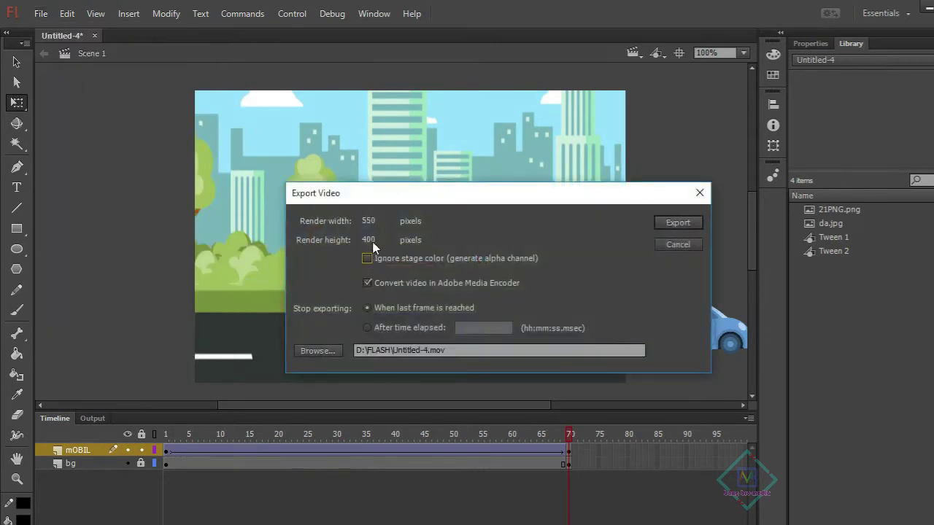
click(478, 349)
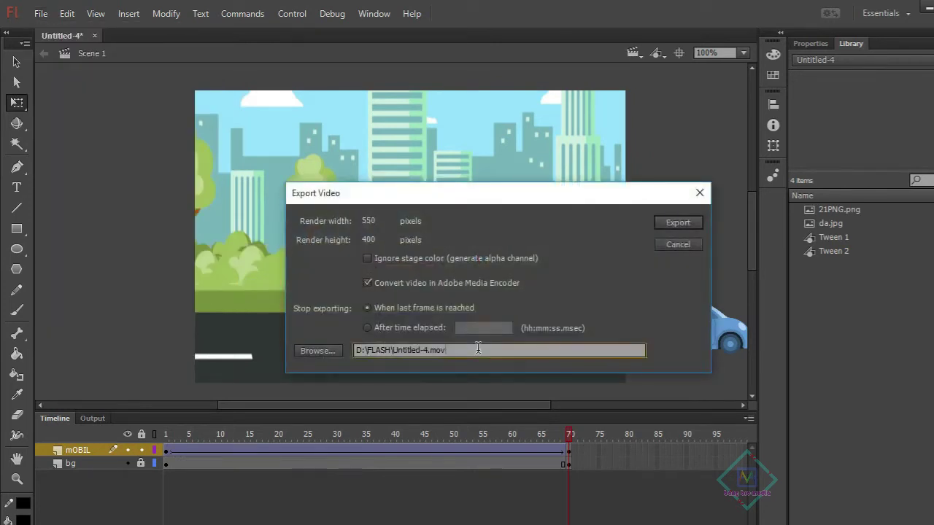
drag(475, 349, 434, 351)
click(454, 351)
click(322, 351)
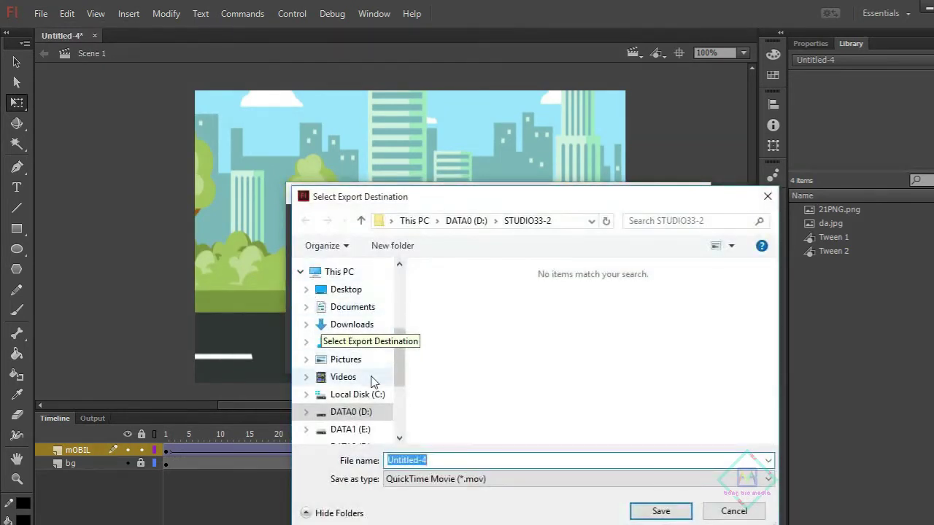
click(344, 380)
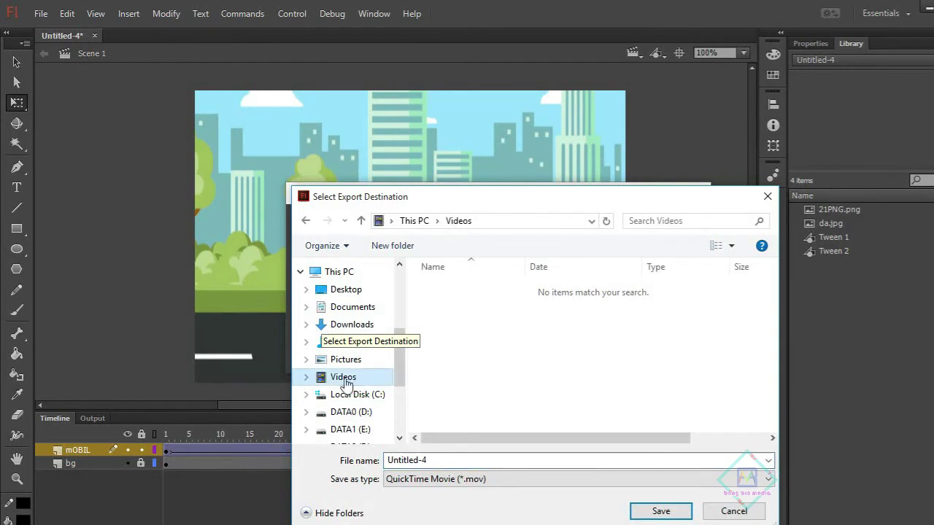
triple_click(456, 458)
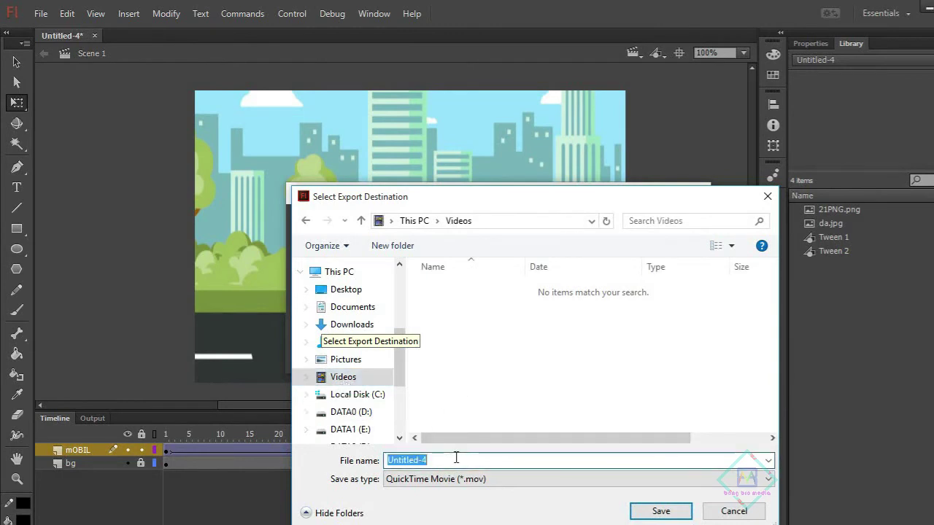
text(MOBIL)
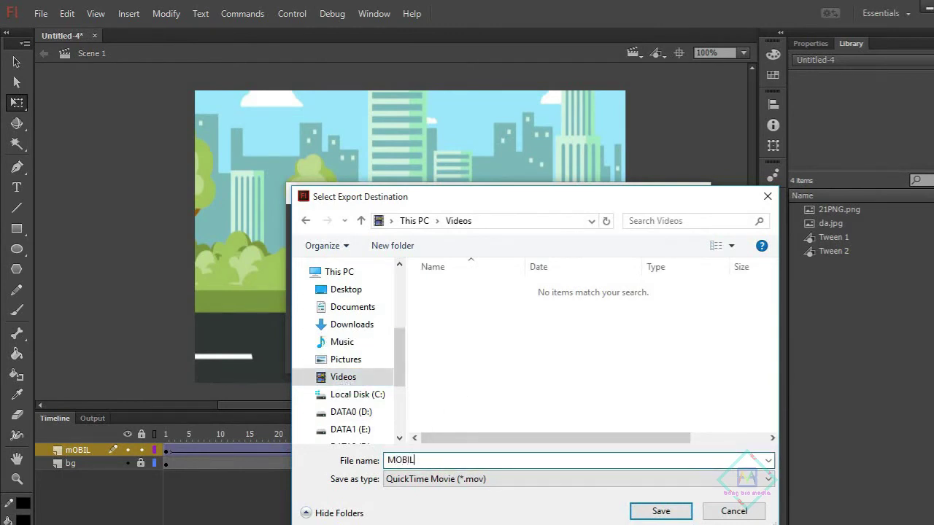
click(661, 512)
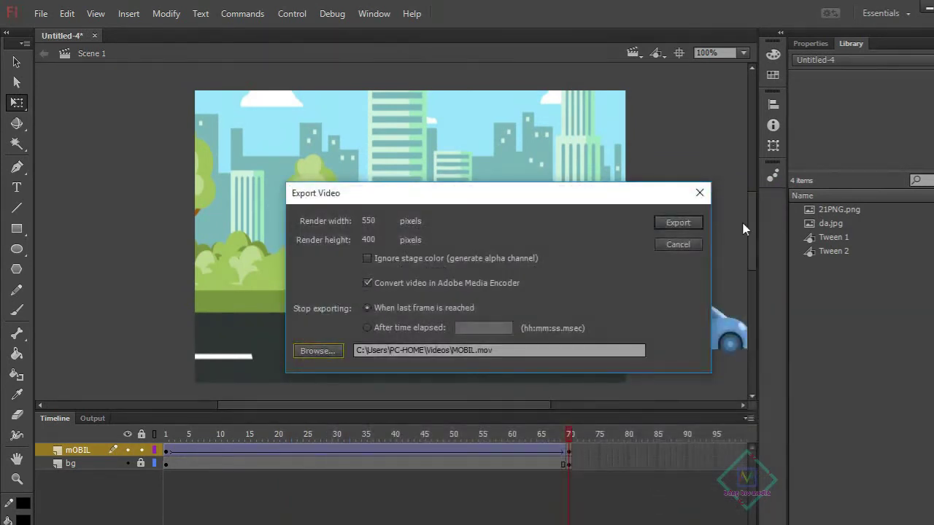
Export the video, ticking Don't show again on the QuickTime warning and confirming
click(676, 226)
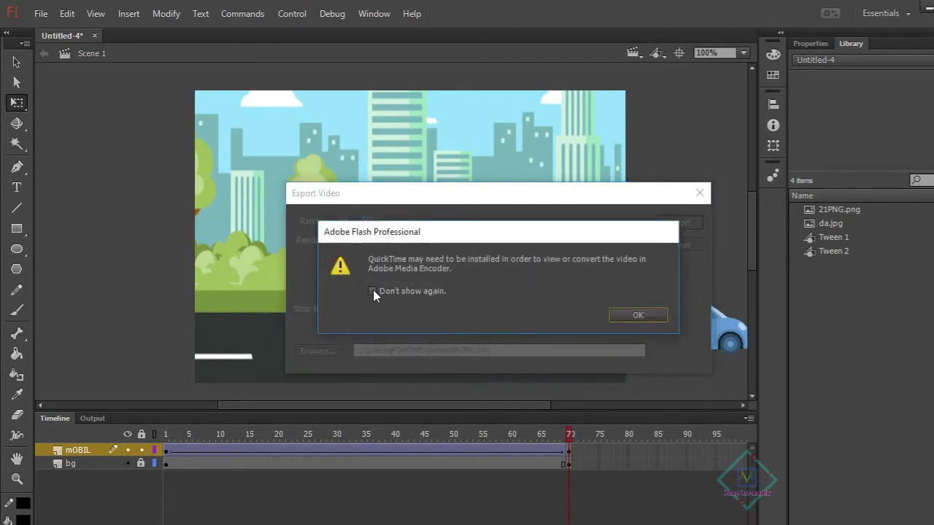
click(372, 292)
click(638, 316)
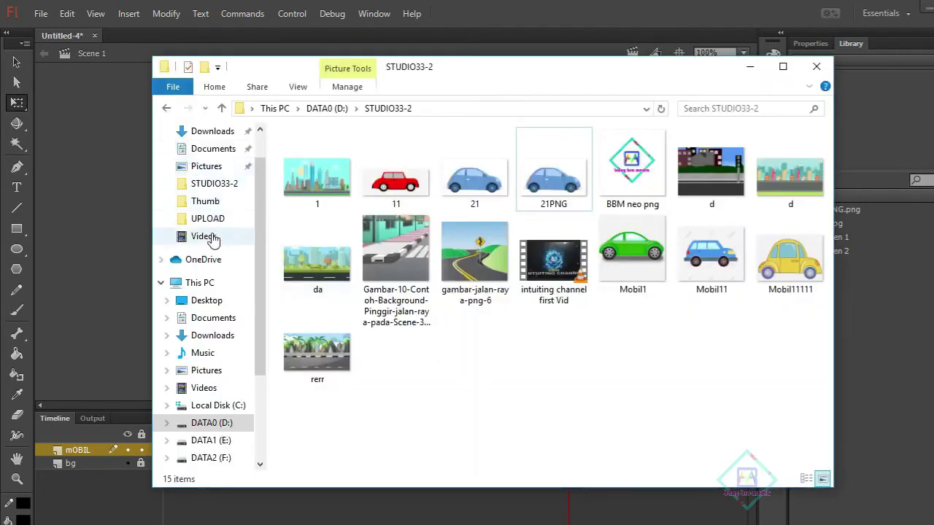
Go to the Videos folder and play MOBIL.mov with VLC media player
click(208, 236)
click(321, 155)
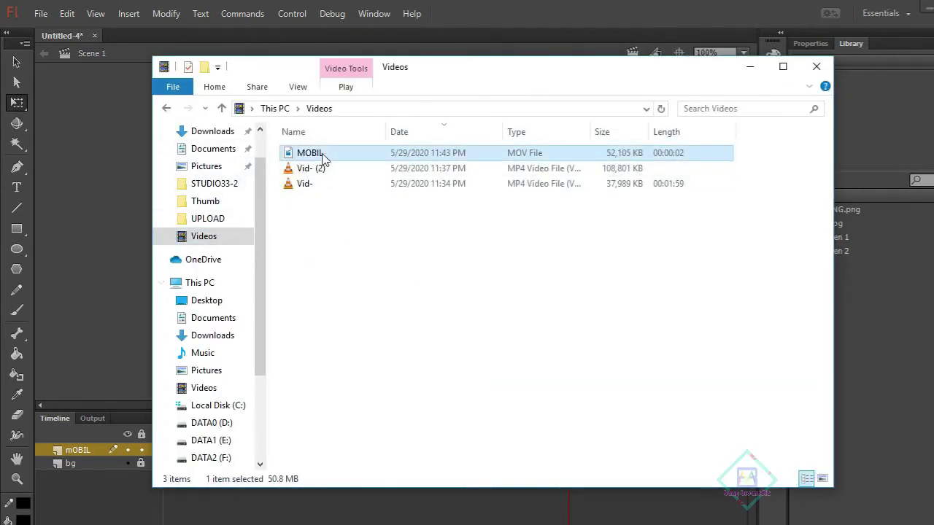
right_click(322, 158)
right_click(302, 153)
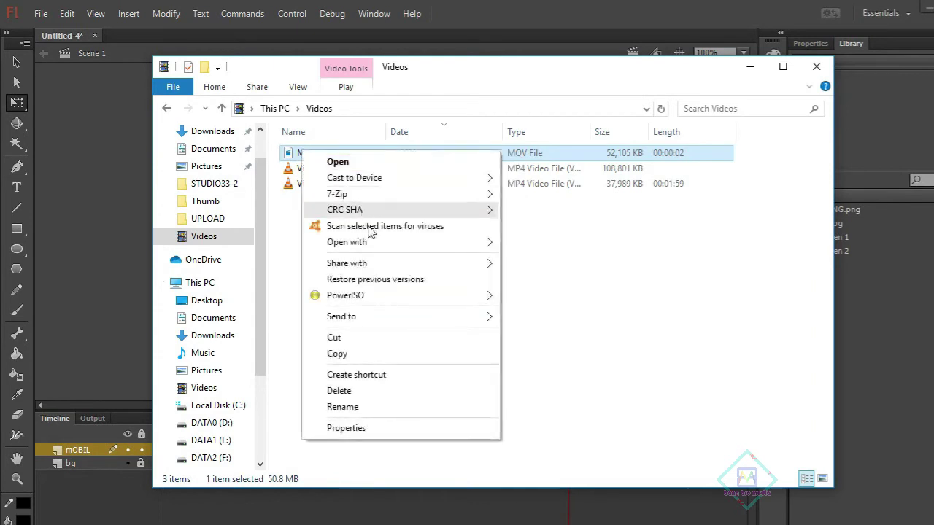
mouse_move(346, 242)
click(575, 278)
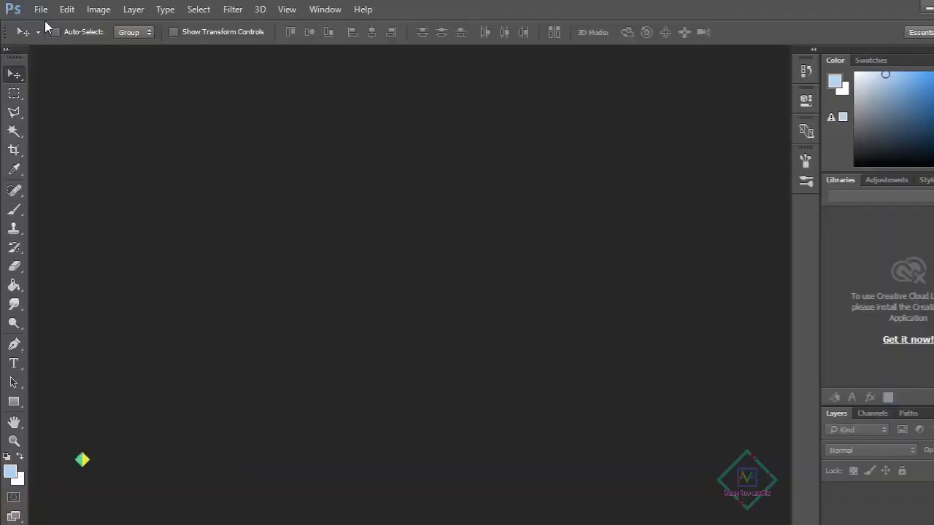
Open the blue car image 21.jpg
click(41, 9)
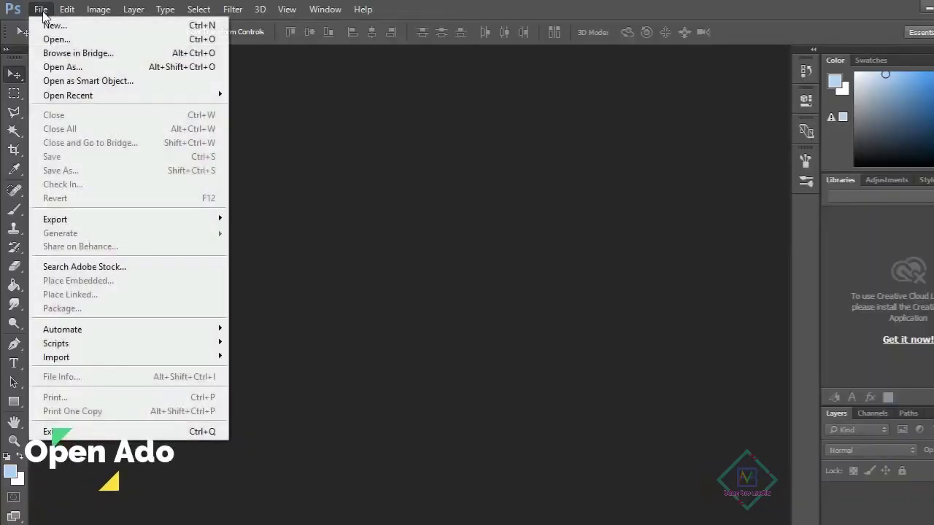
click(79, 39)
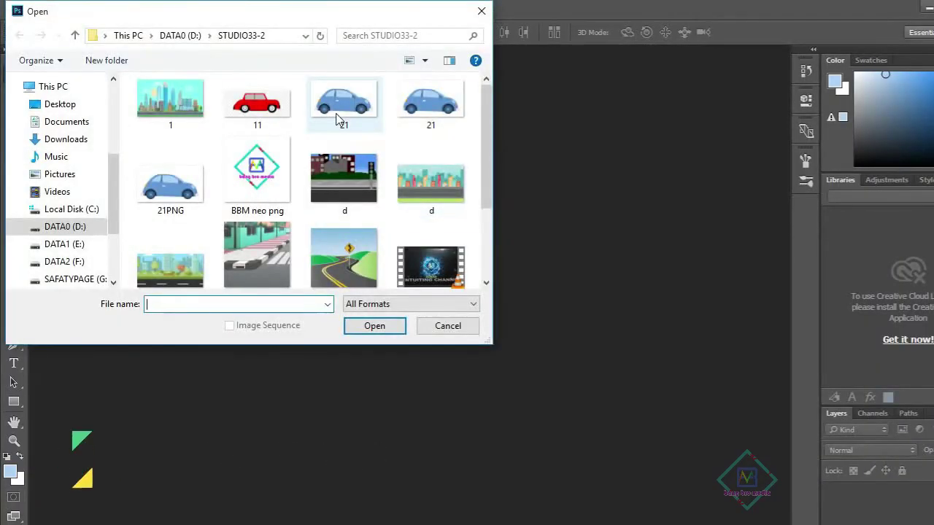
click(339, 116)
click(382, 330)
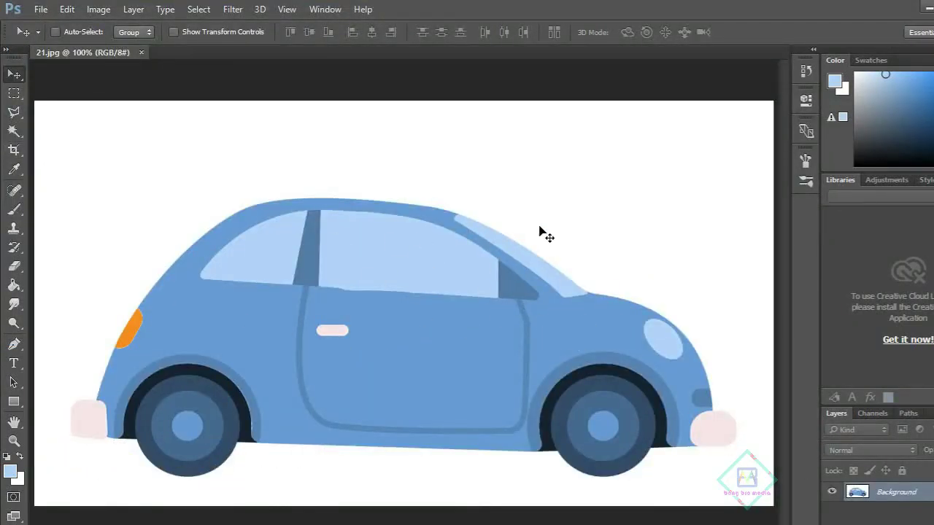
Try Magic Wand selections of the background, car body and wheel, then clear them
click(14, 131)
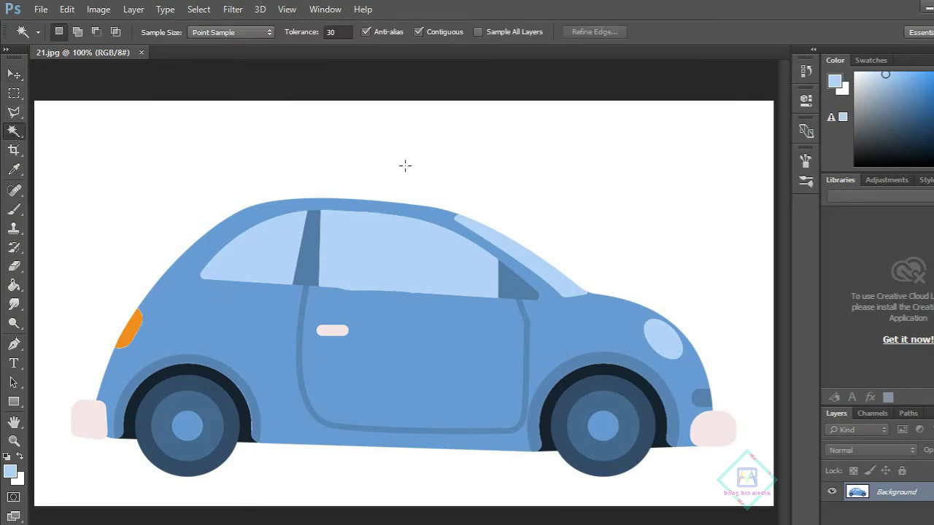
click(405, 165)
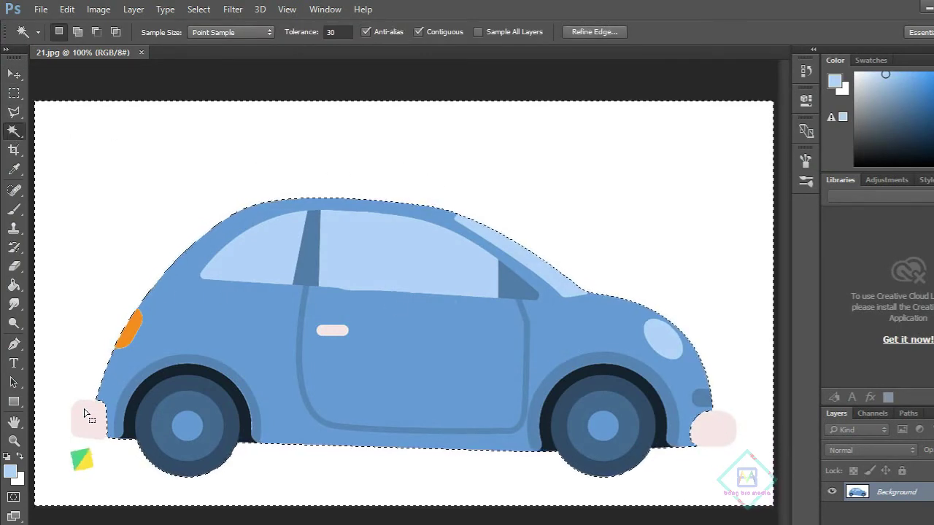
key(shift)
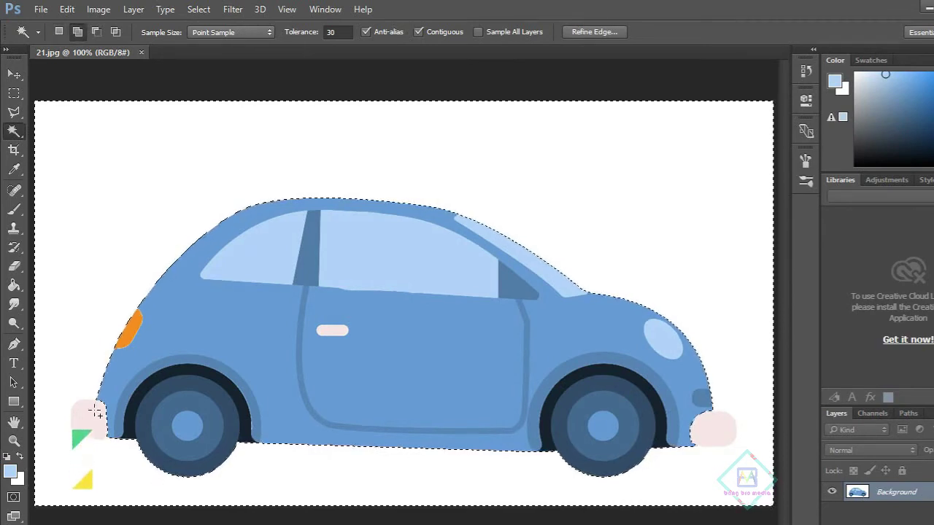
key(alt)
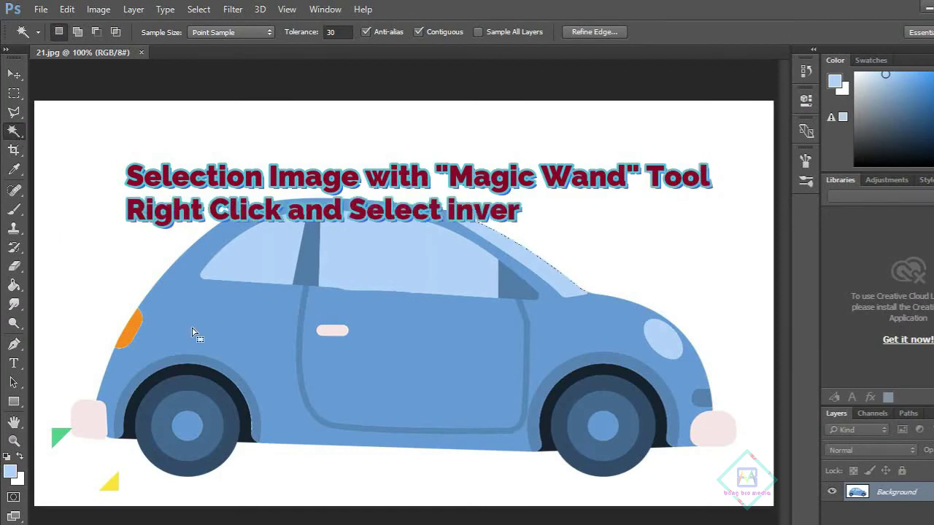
click(194, 333)
key(shift)
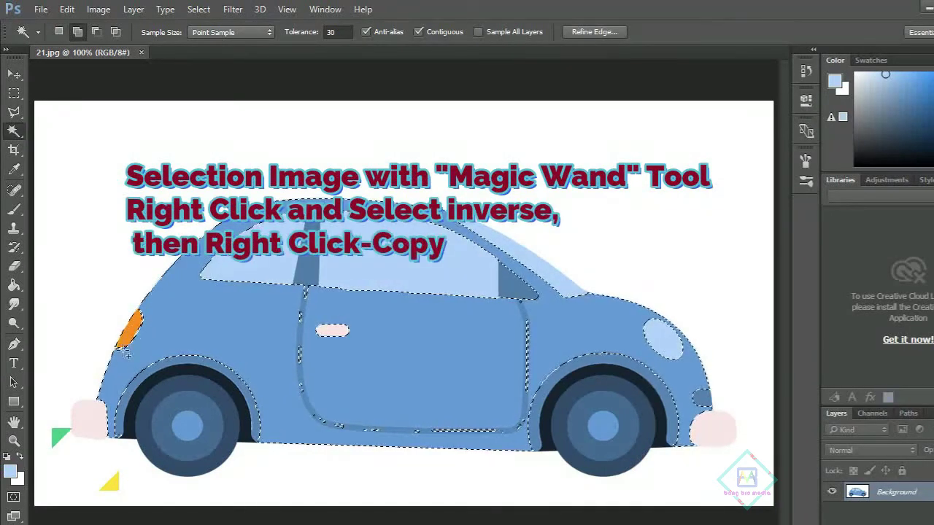
click(158, 413)
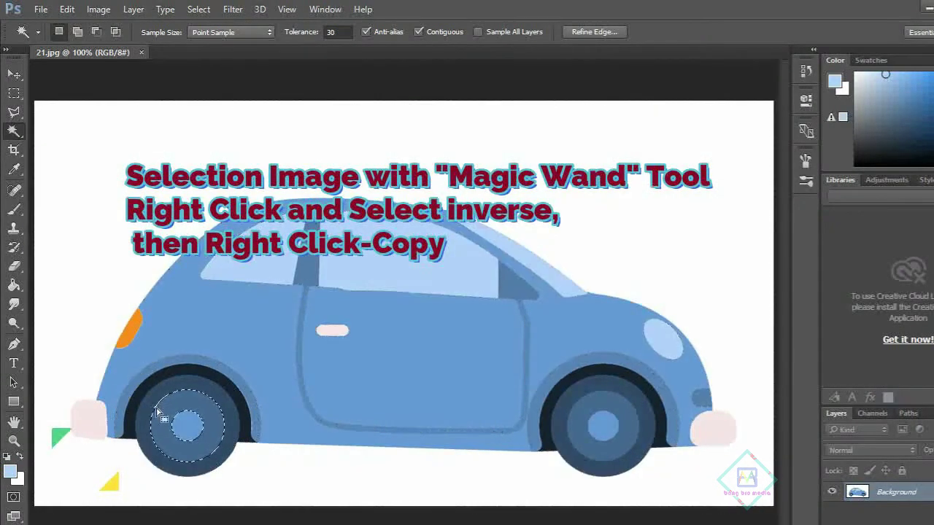
click(101, 417)
key(ctrl+d)
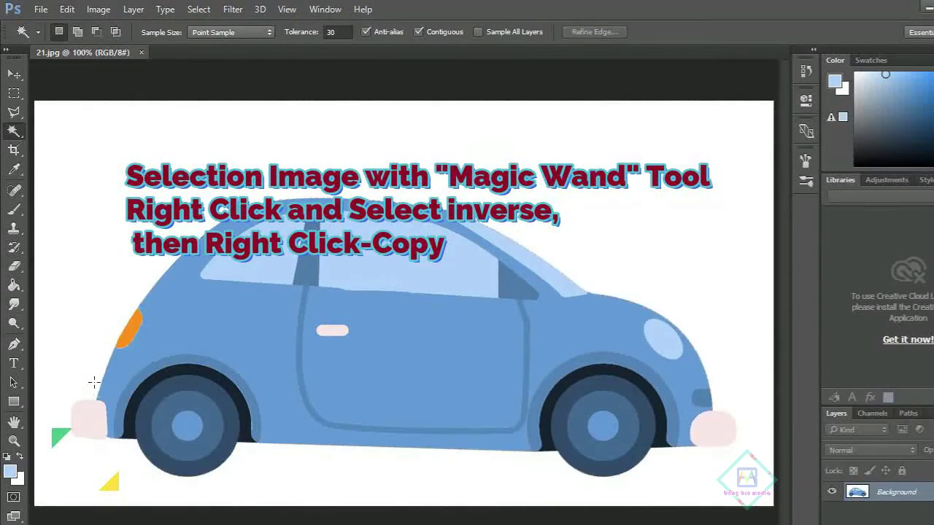
click(93, 385)
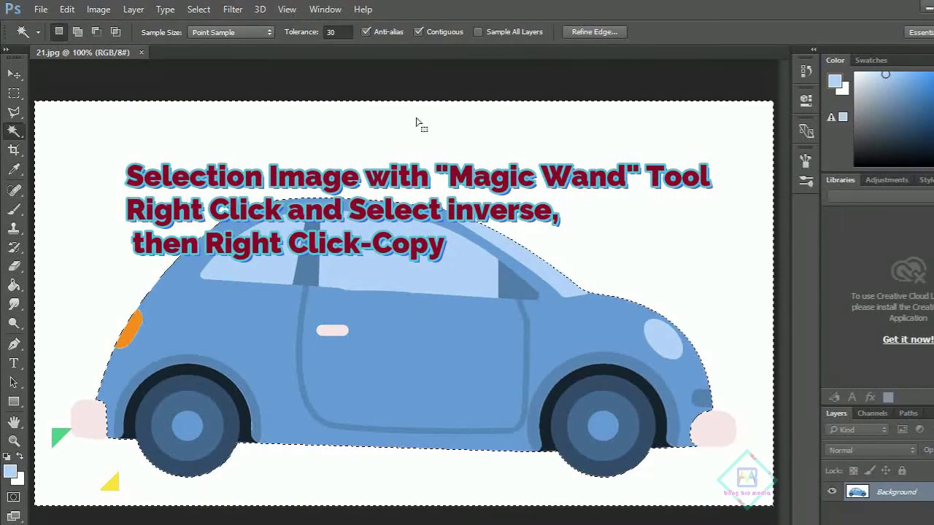
Select the white background at tolerance 20 and invert the selection to get the car
double_click(346, 33)
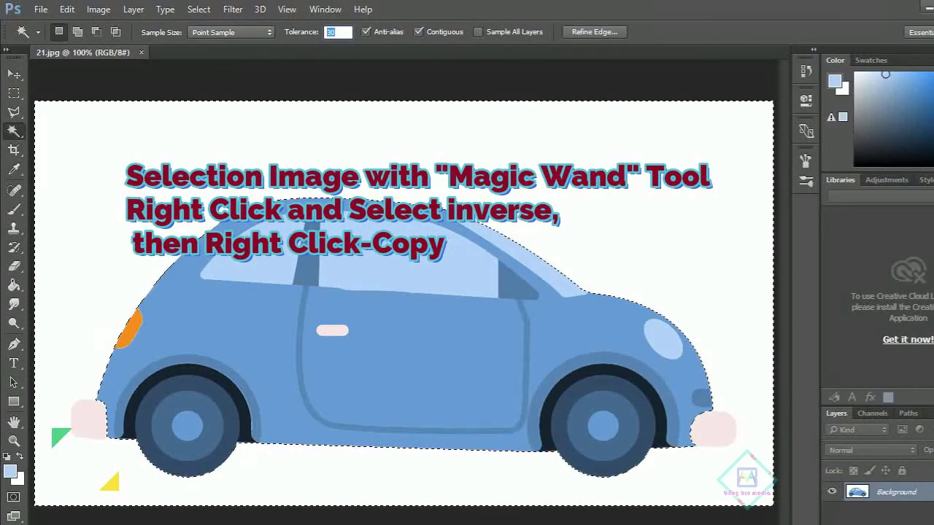
text(20)
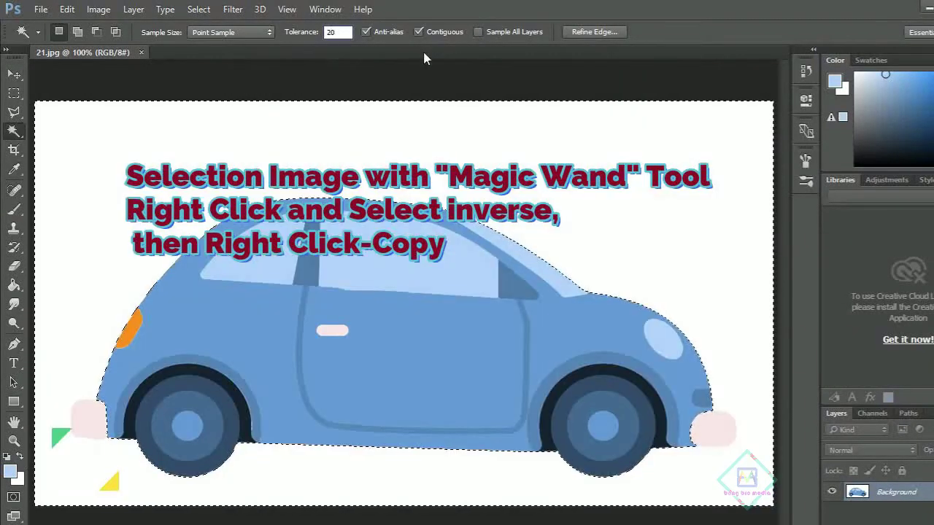
click(431, 126)
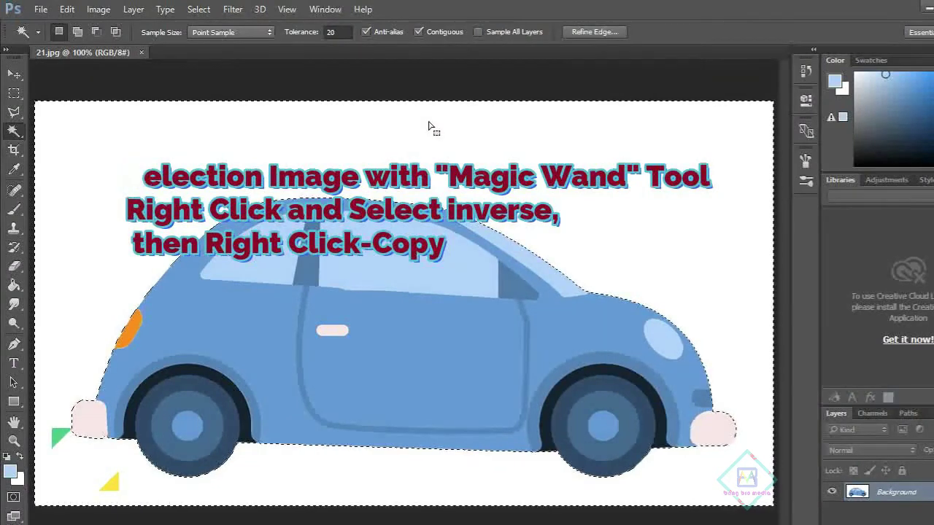
right_click(384, 162)
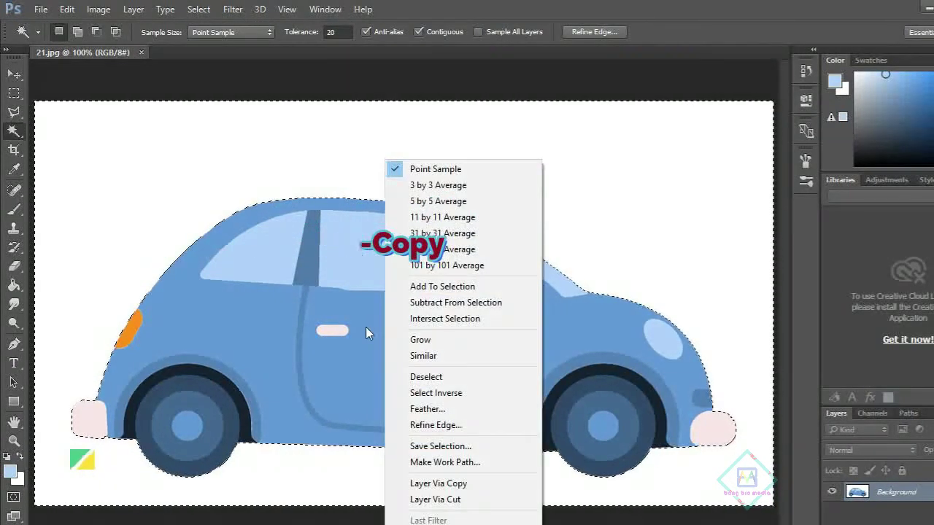
click(452, 394)
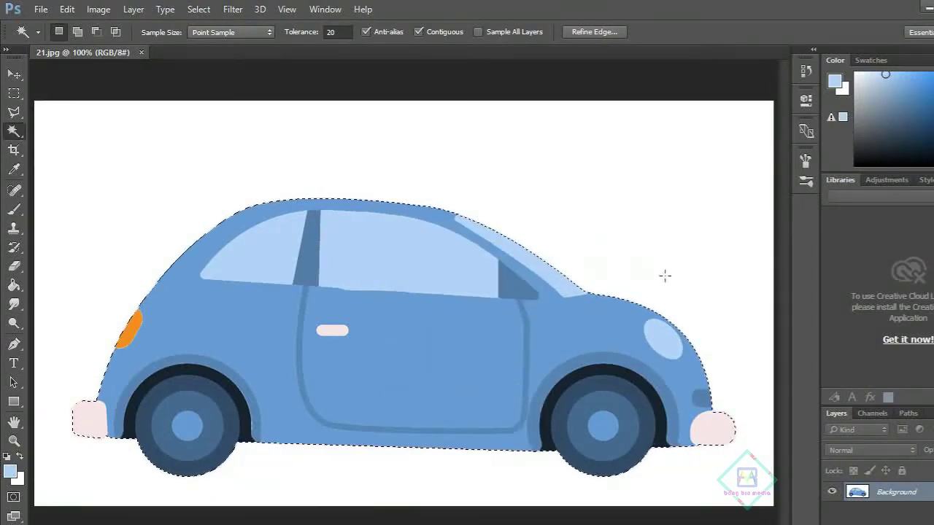
Copy the car and start a new document with a transparent background
click(67, 10)
click(120, 96)
click(40, 9)
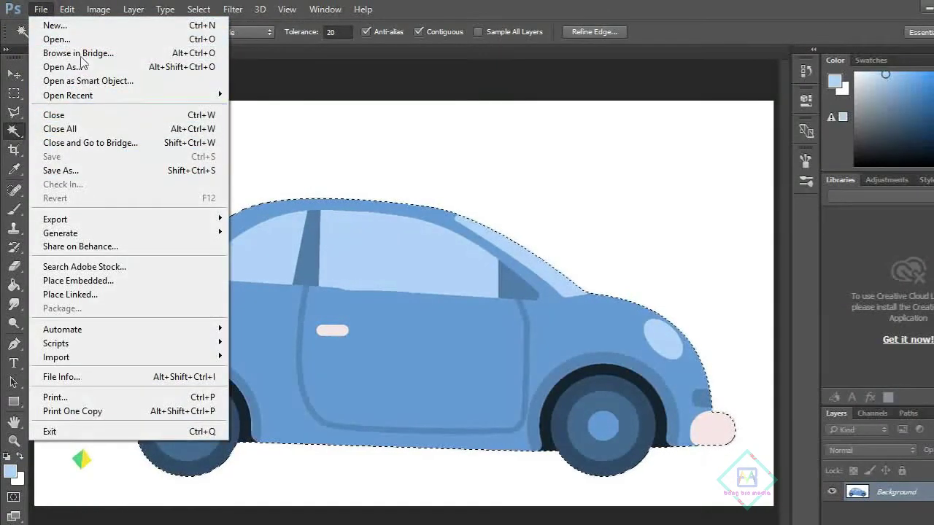
click(66, 26)
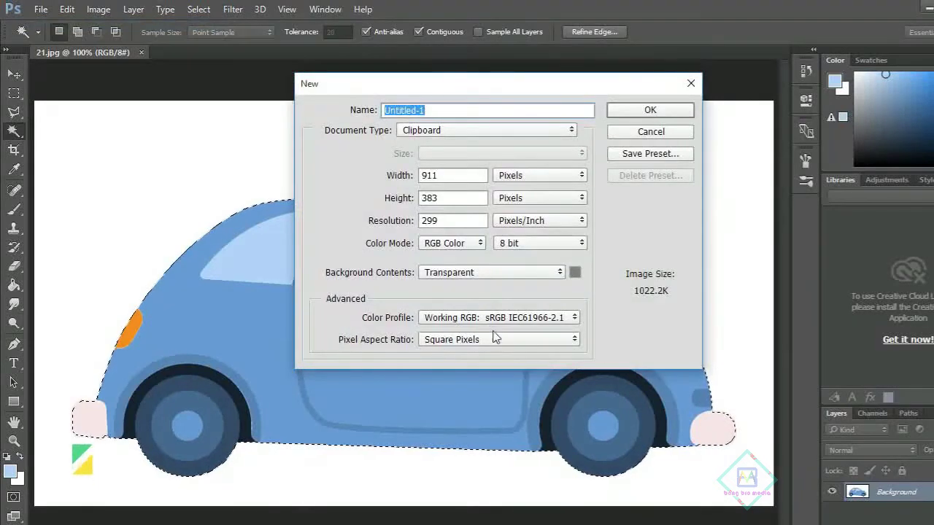
click(500, 272)
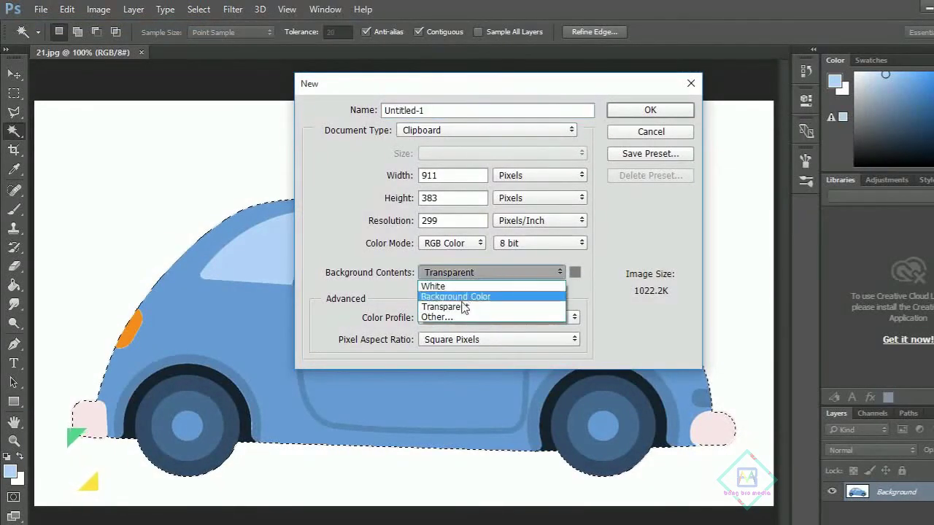
click(454, 307)
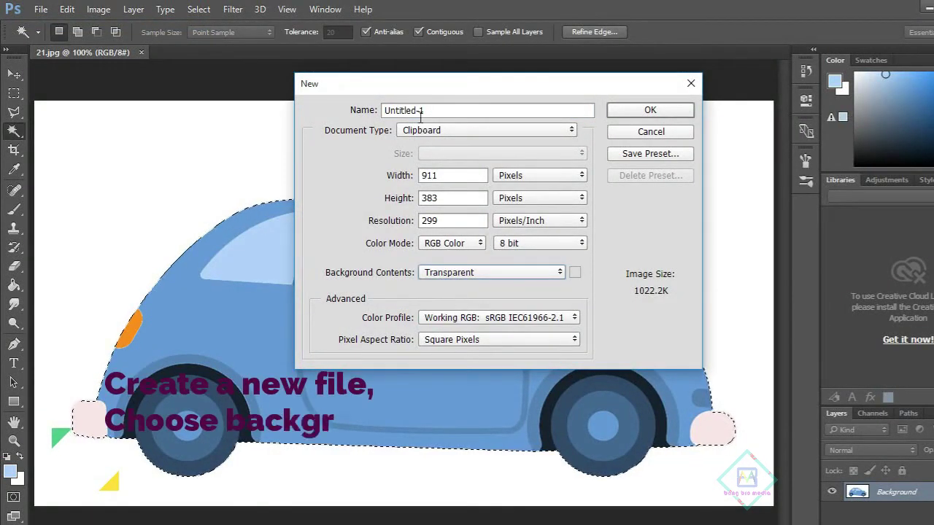
Name the new document car 21png ok, create it, and paste the car in
drag(437, 110, 385, 110)
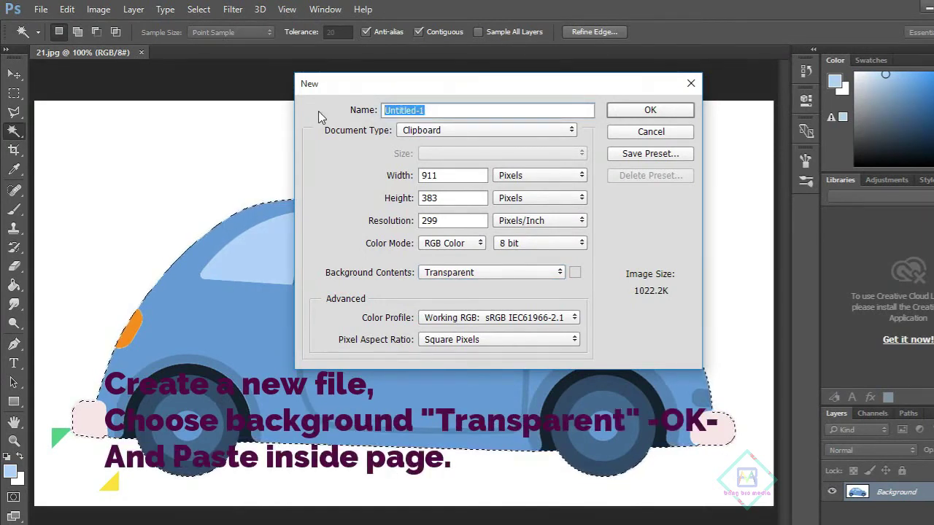
text(car 21png ok)
click(626, 110)
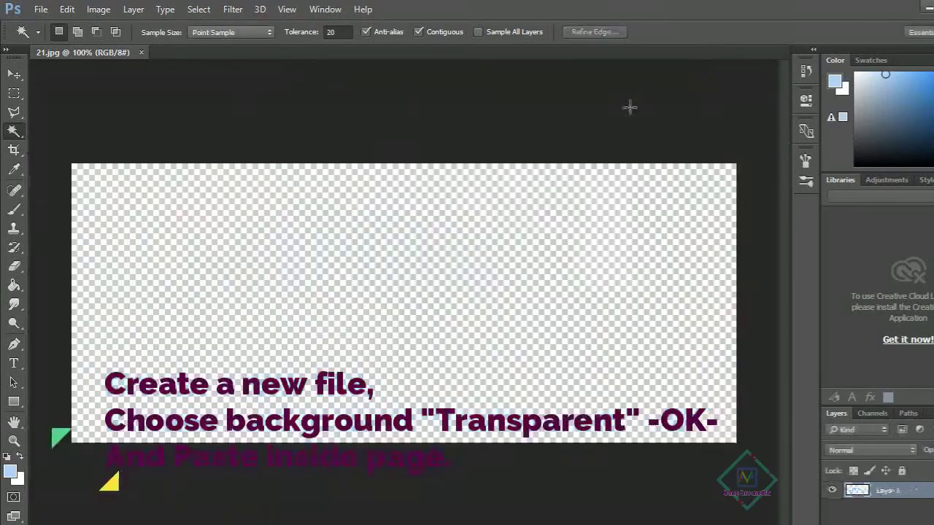
click(40, 9)
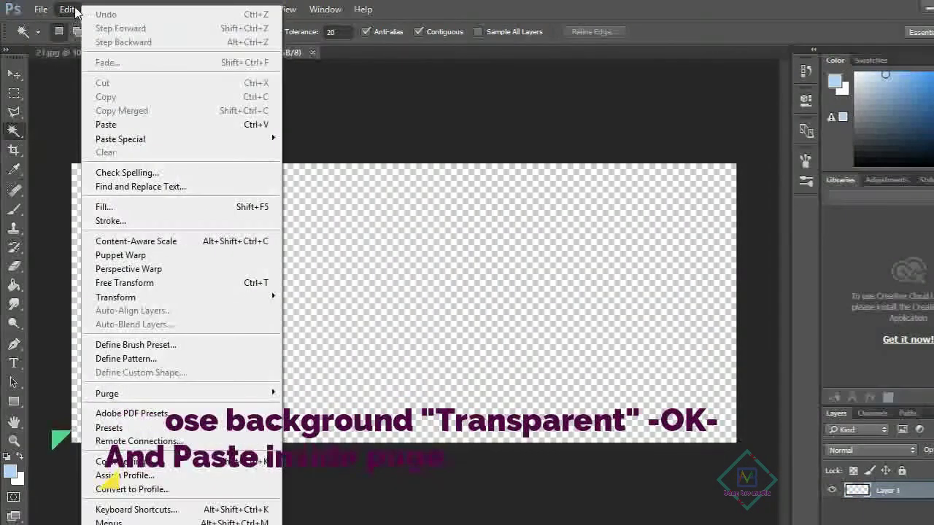
click(127, 124)
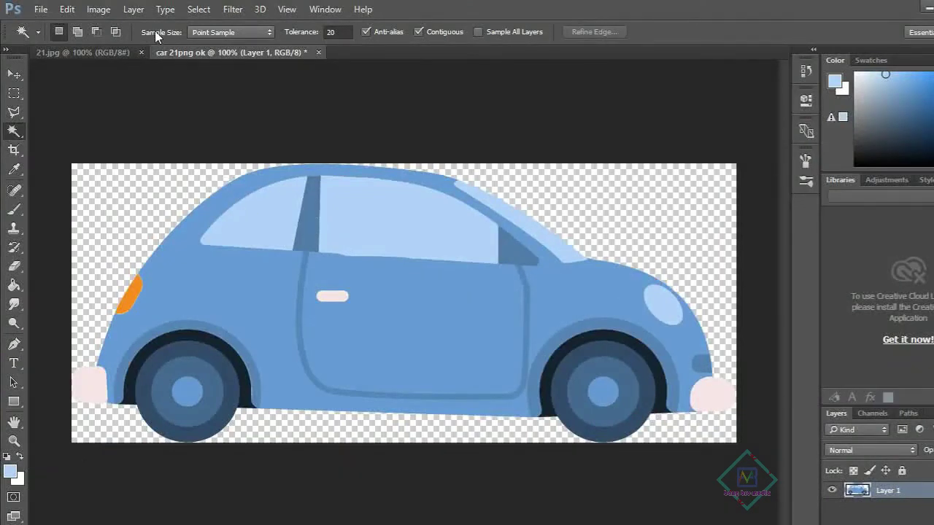
Begin a Save As, browse the format list, then cancel that attempt
click(41, 9)
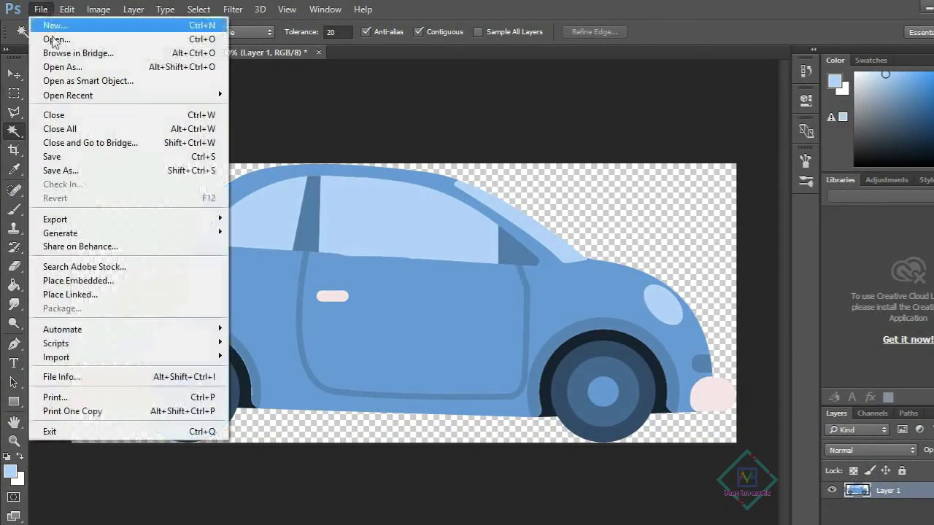
click(101, 170)
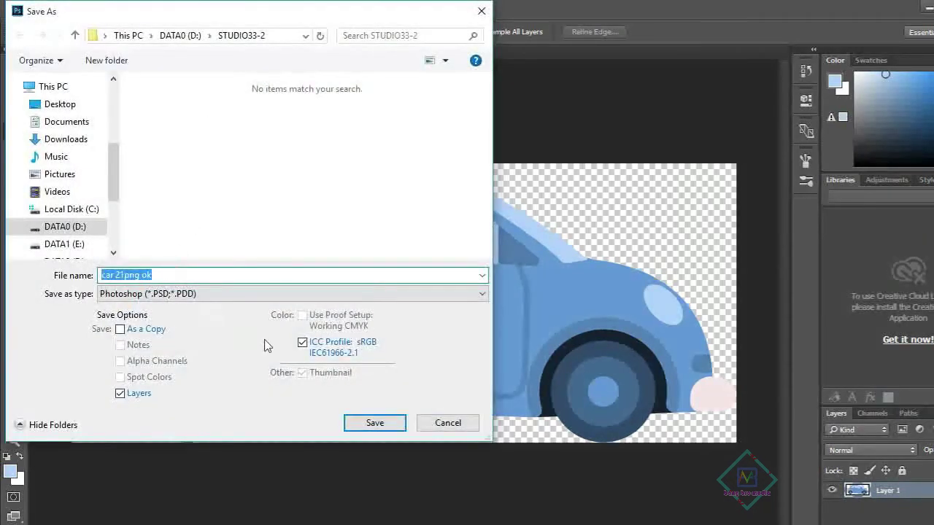
click(306, 293)
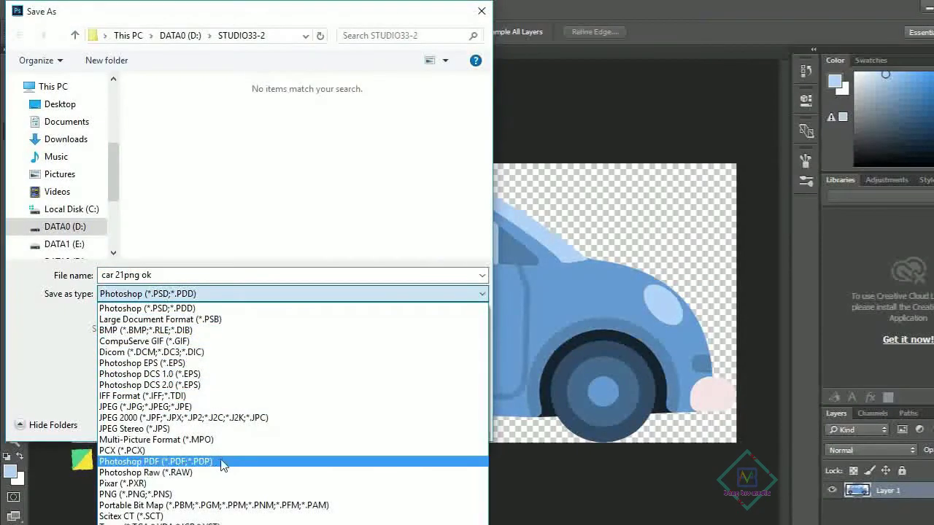
click(443, 195)
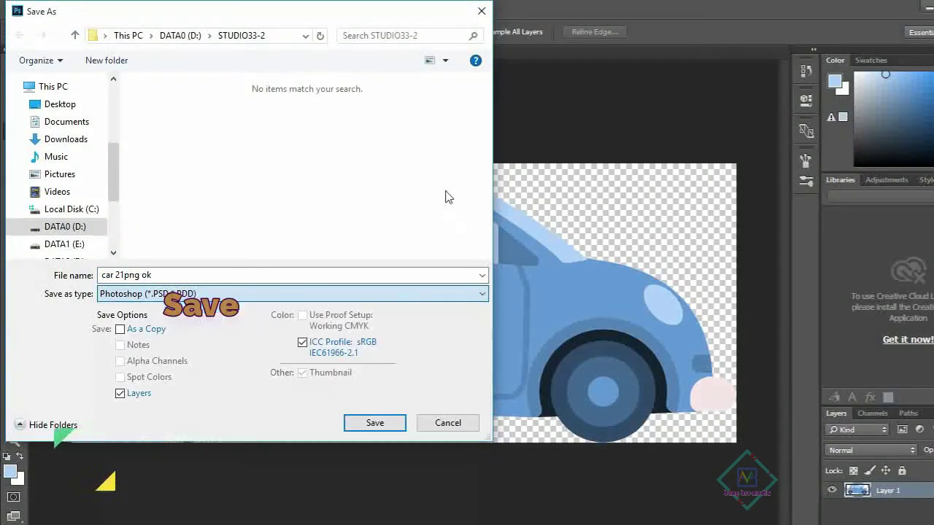
click(462, 423)
Save the document as PNG 'car 21png ok' with default PNG options
click(41, 9)
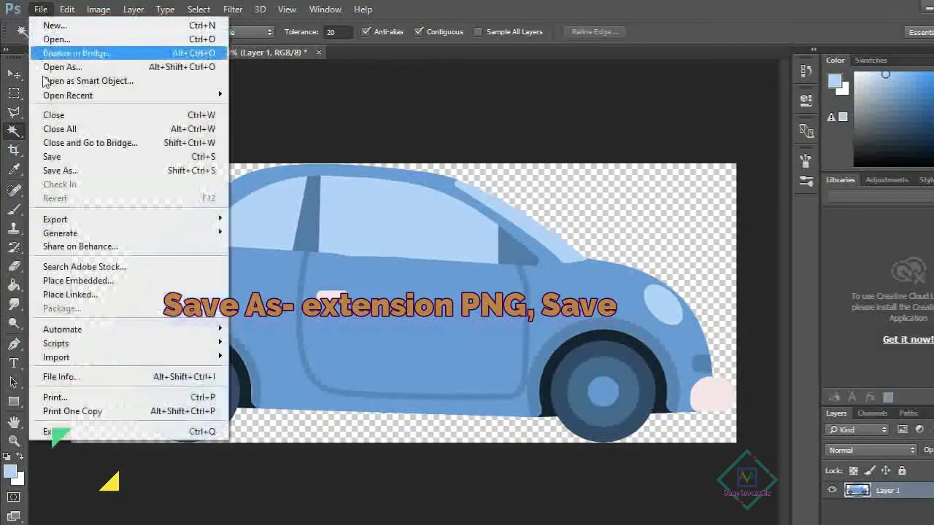
click(73, 162)
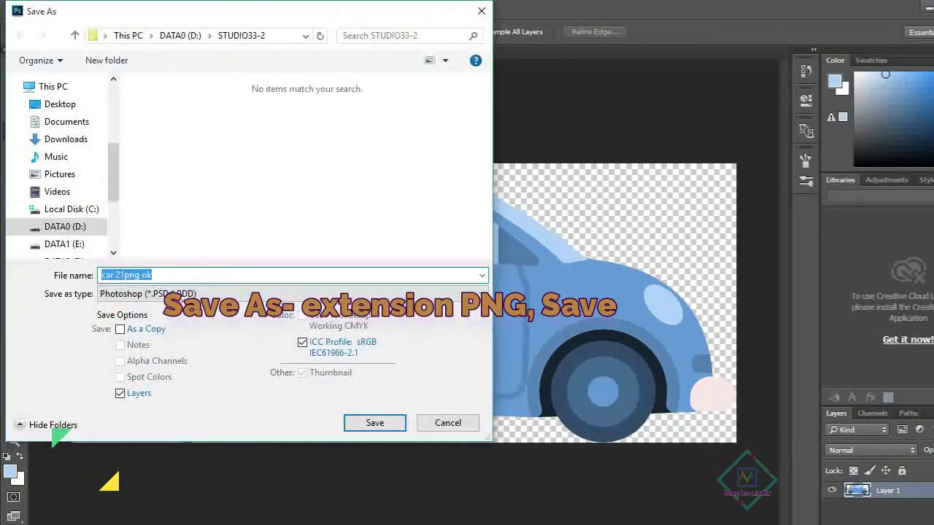
click(183, 294)
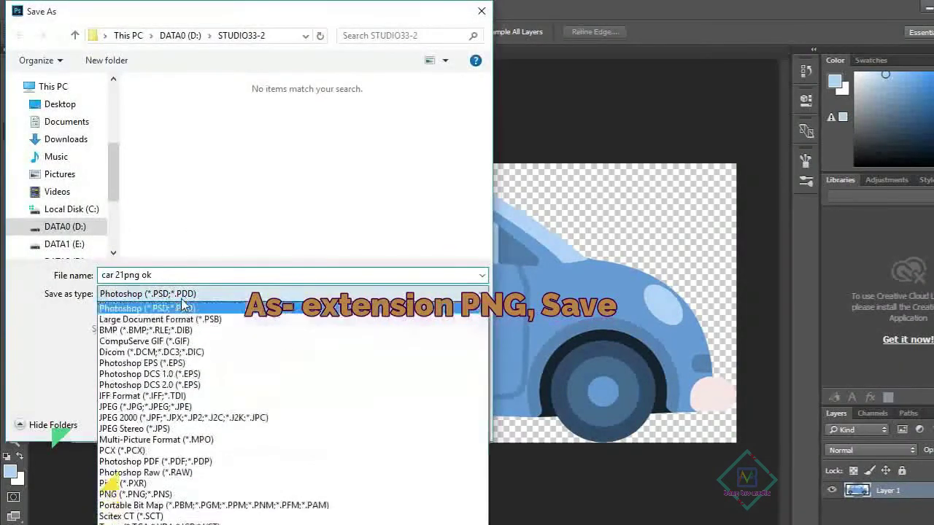
click(154, 495)
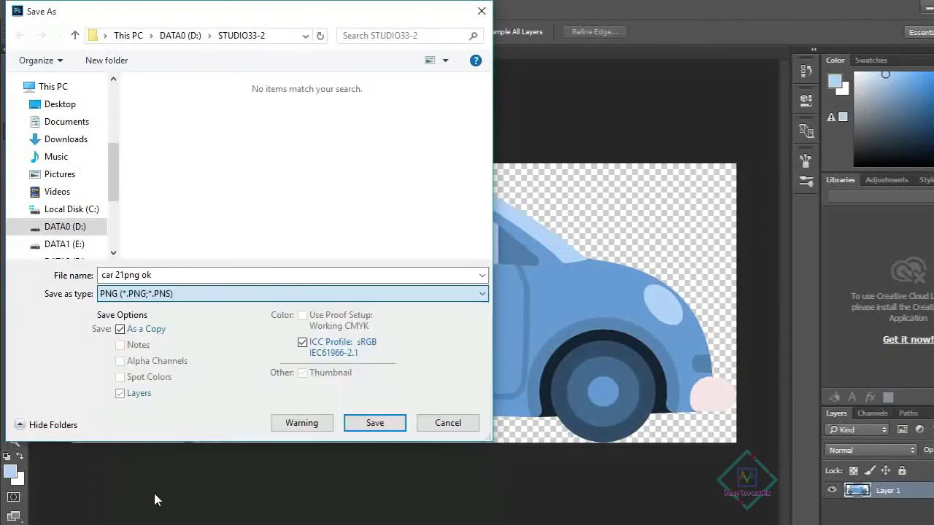
click(193, 275)
click(371, 423)
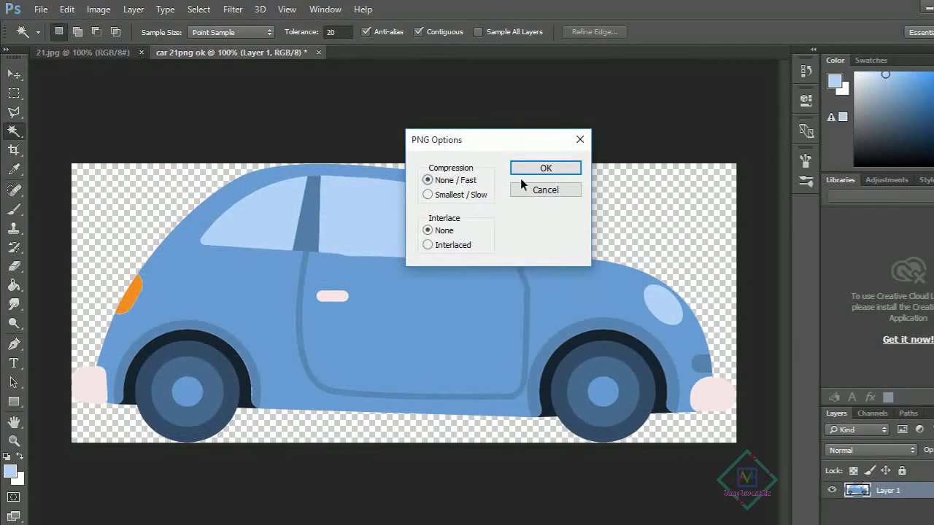
click(560, 167)
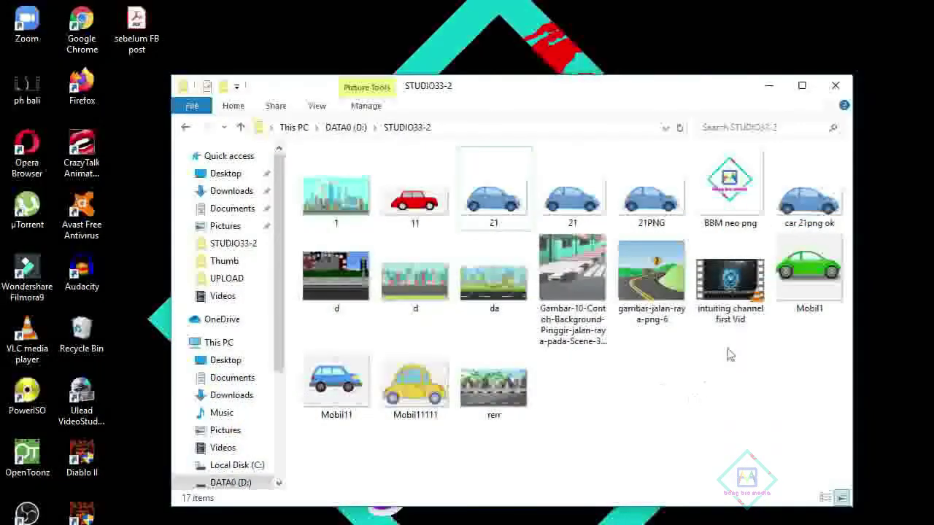
double_click(834, 184)
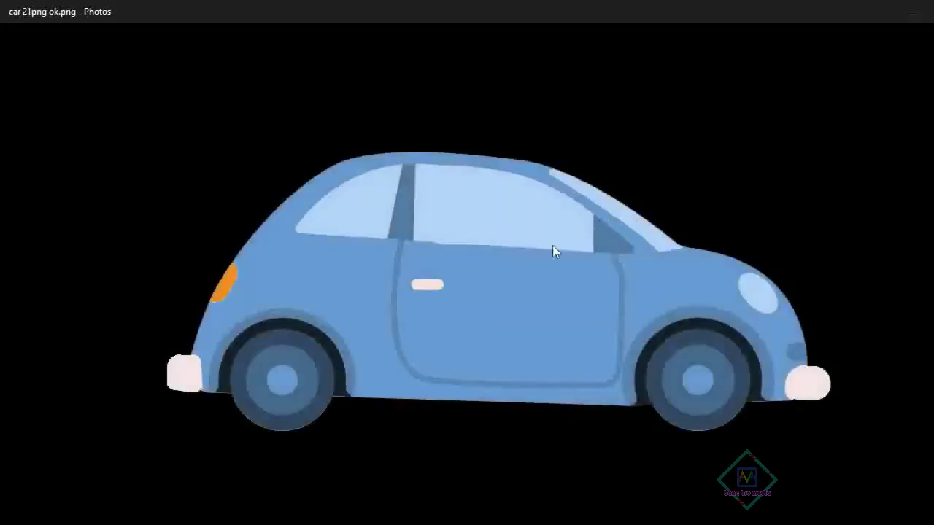
key(alt+F4)
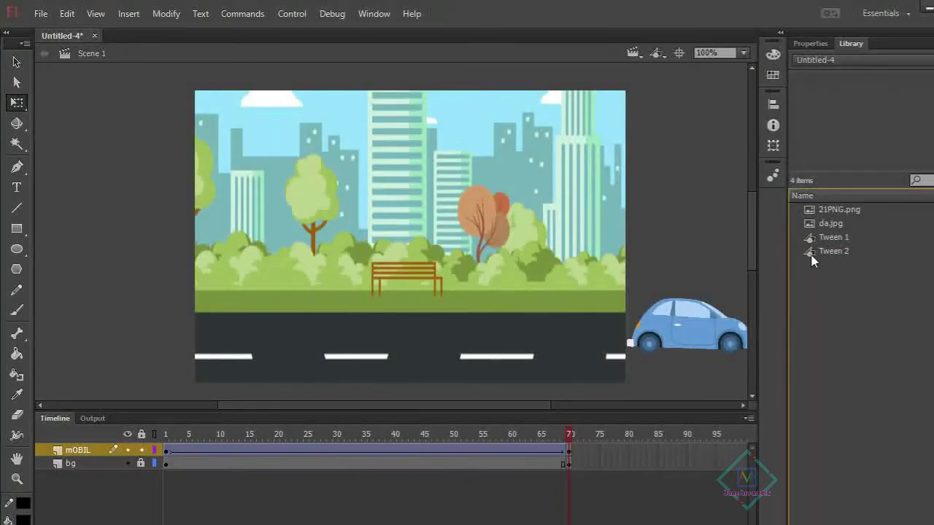
Import car 21png ok onto the stage and nudge the car slightly downward
click(38, 19)
mouse_move(67, 239)
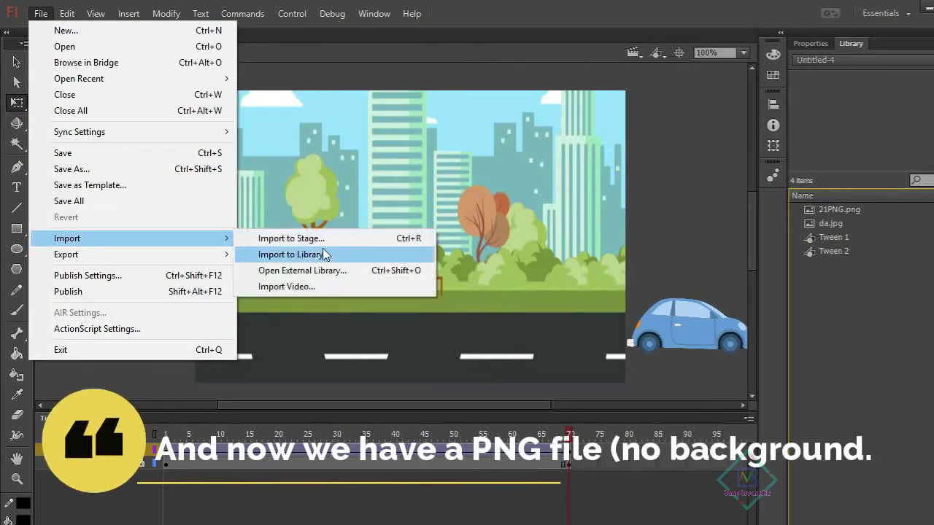
click(328, 239)
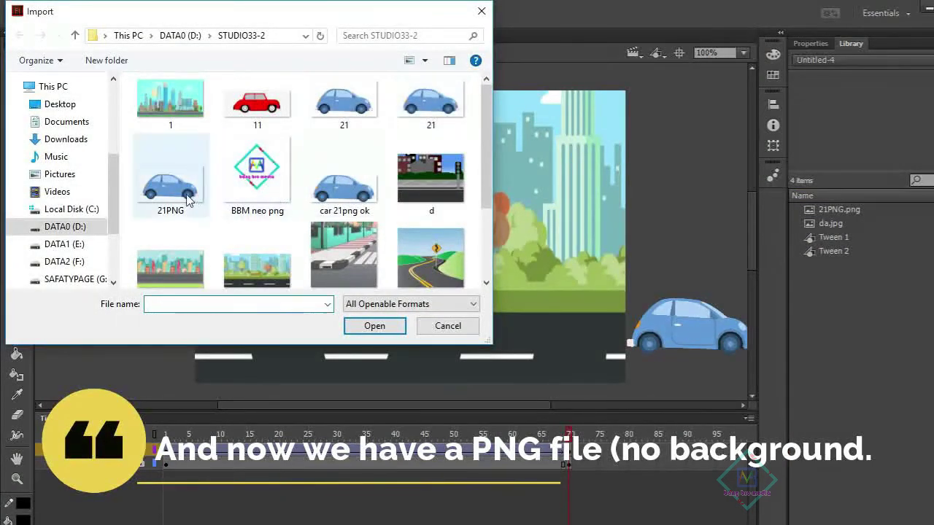
click(170, 178)
click(365, 204)
double_click(352, 181)
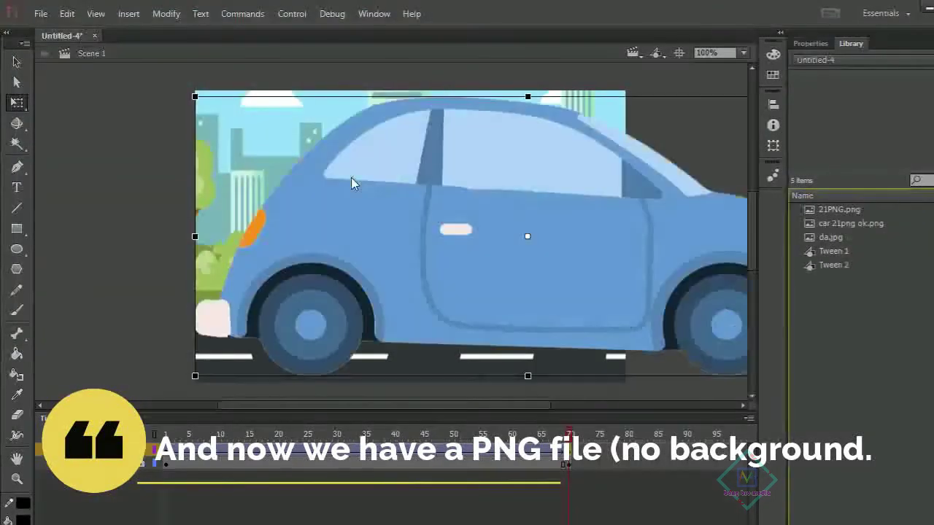
click(859, 225)
drag(552, 219, 538, 230)
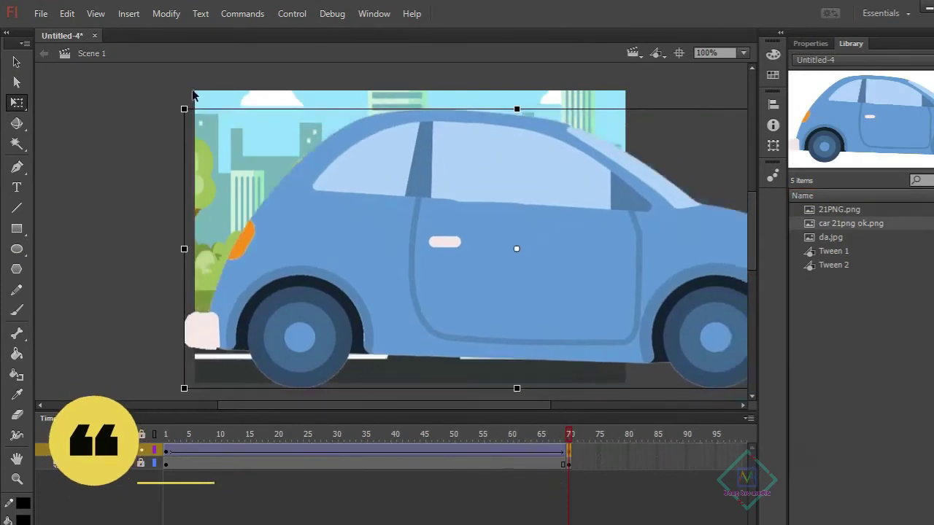
Bring up the stage's context menu
right_click(367, 163)
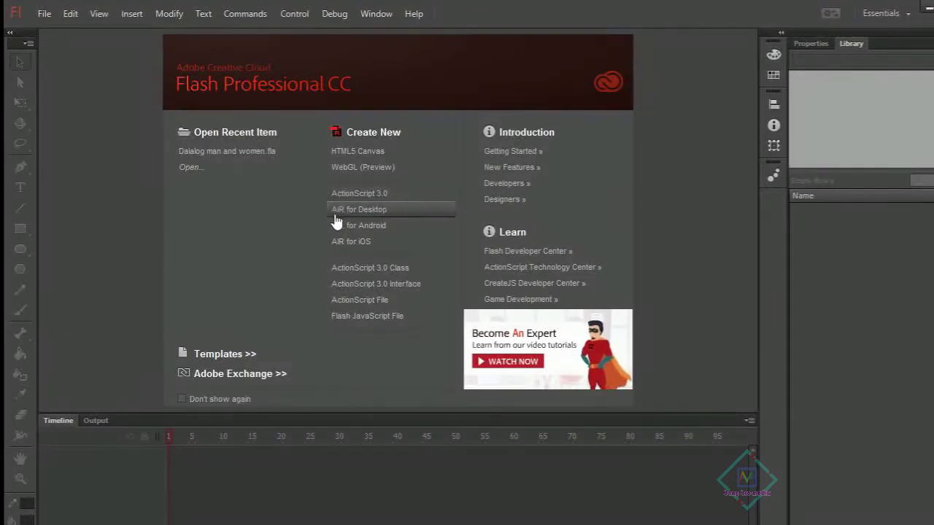
Create a new ActionScript 3.0 document from File > New
click(44, 13)
click(66, 32)
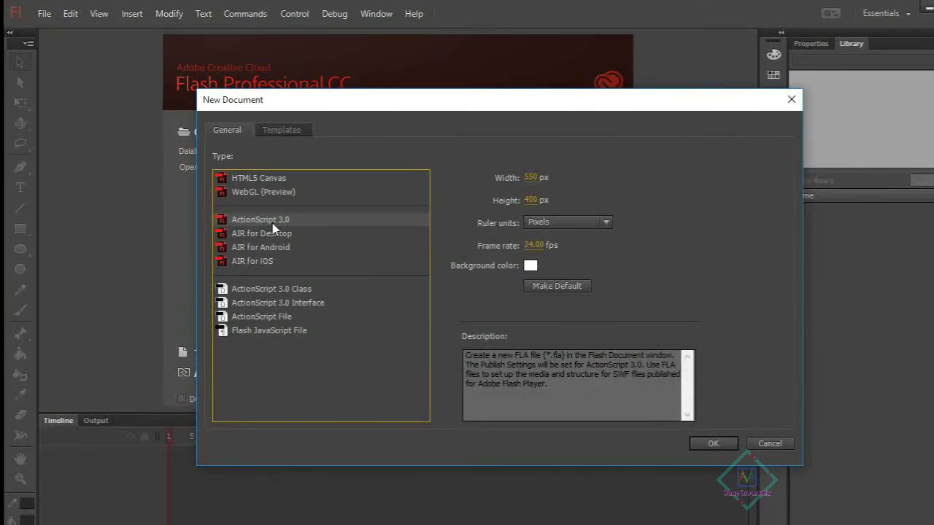
click(713, 444)
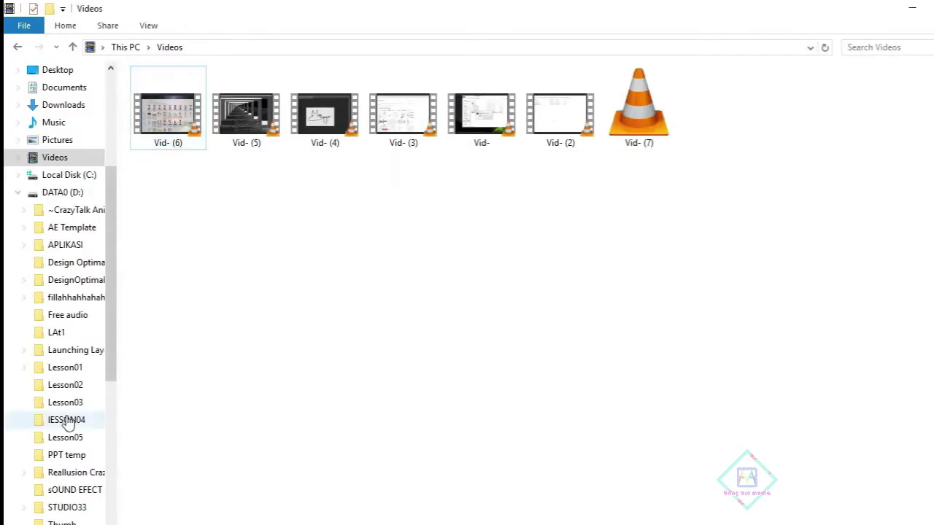
Drag stand.jpg from D: > STUDIO33 > Body in File Explorer into Flash's Library panel
click(65, 420)
scroll(65, 422, down, 1)
click(66, 140)
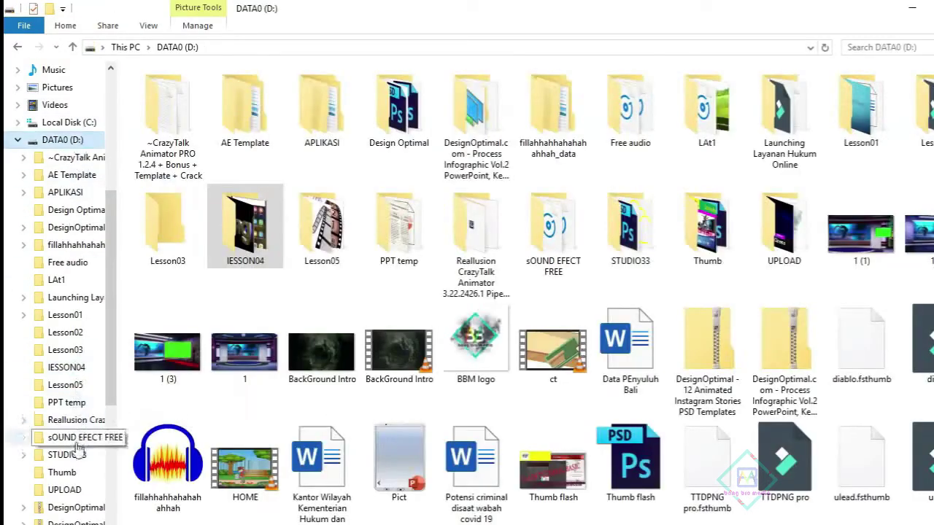
click(73, 454)
double_click(182, 115)
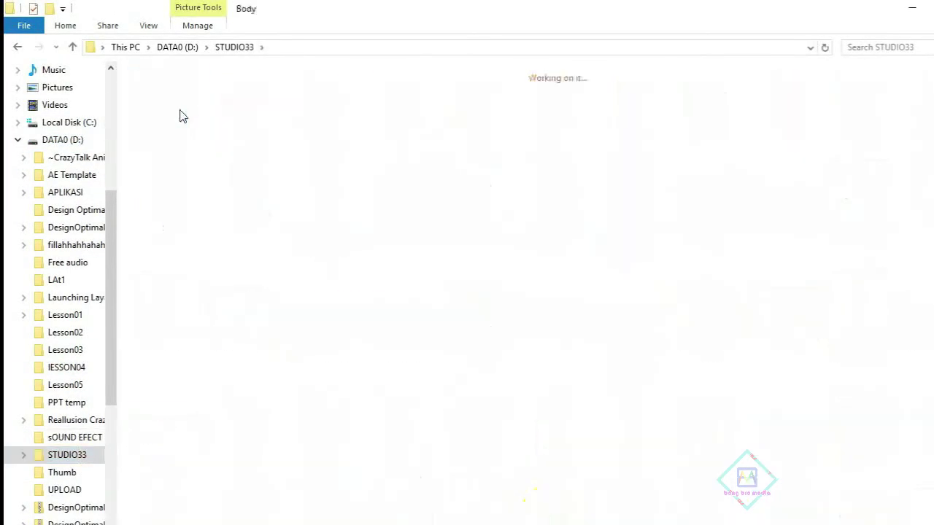
scroll(186, 116, down, 5)
click(245, 467)
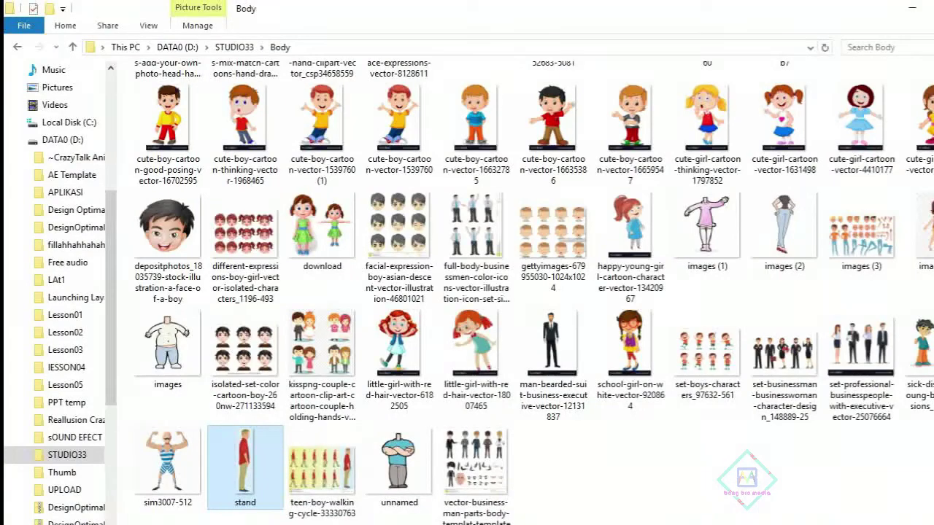
mouse_move(251, 478)
mouse_down()
mouse_move(853, 519)
mouse_move(850, 285)
mouse_up()
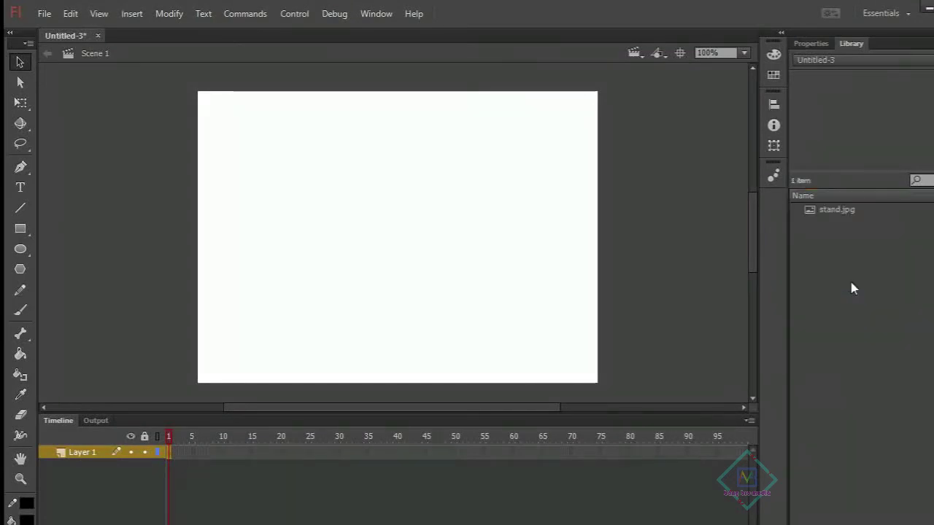
Drag stand.jpg from the library onto Layer 1's stage and nudge it near the stage centre
click(839, 210)
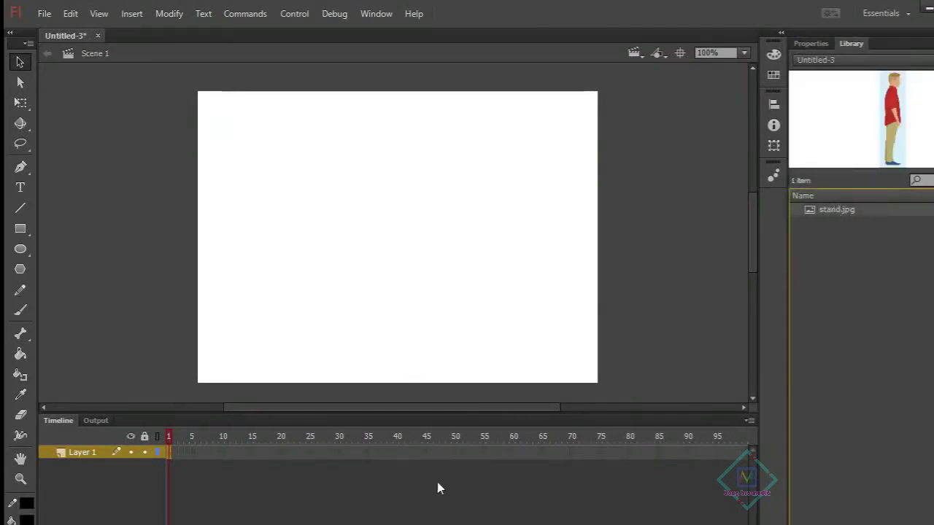
click(128, 13)
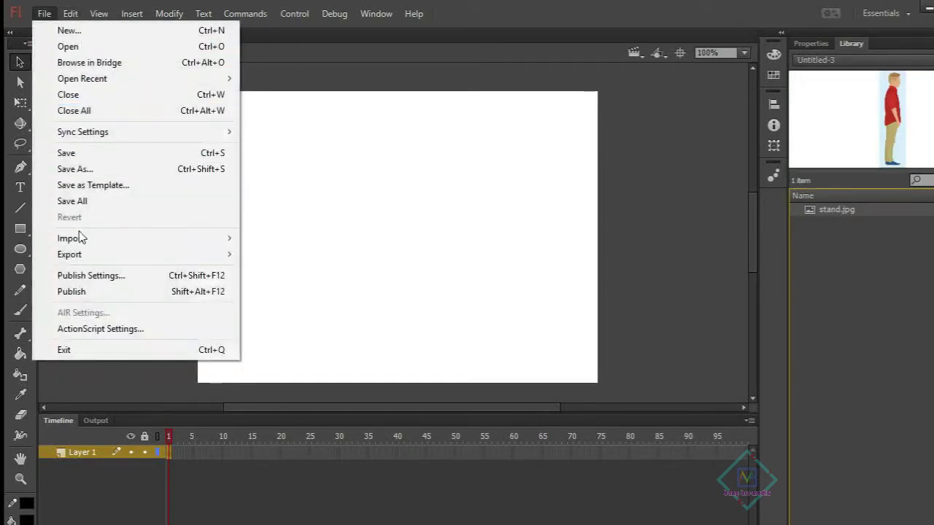
mouse_move(70, 239)
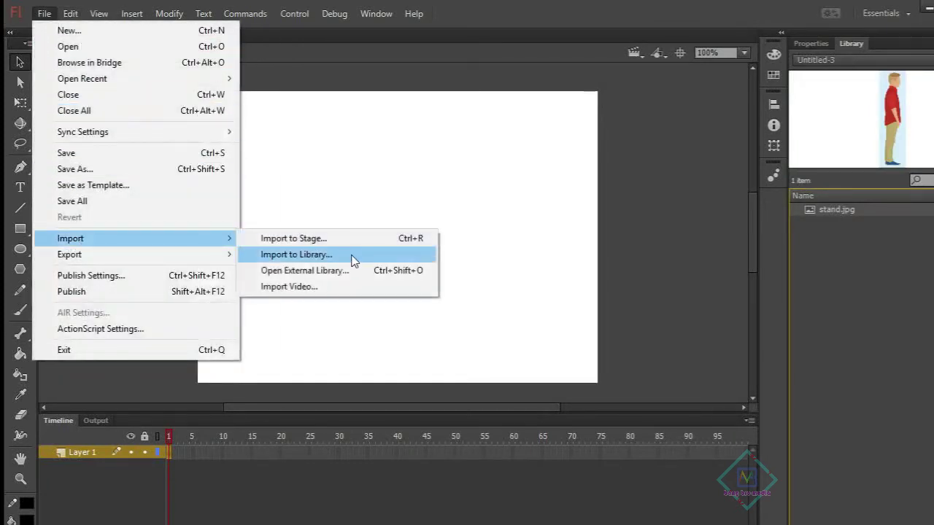
click(666, 255)
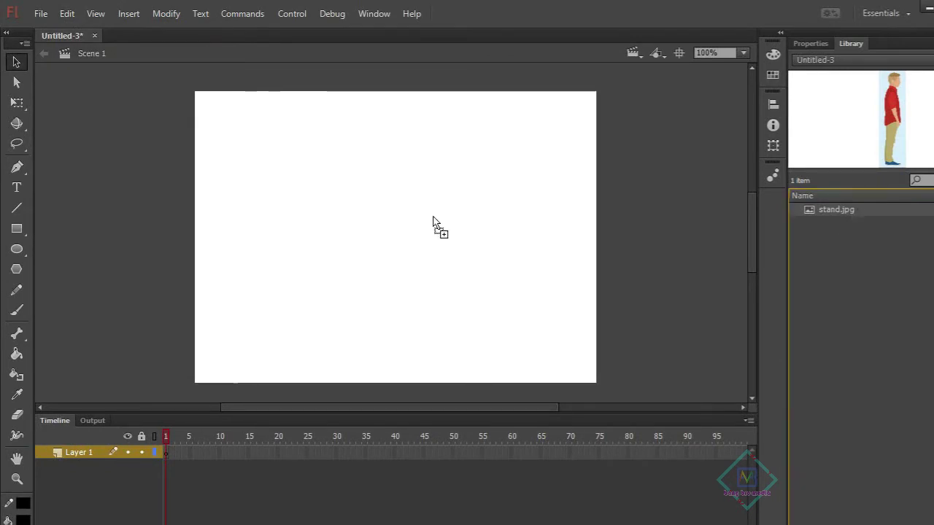
drag(857, 213, 431, 222)
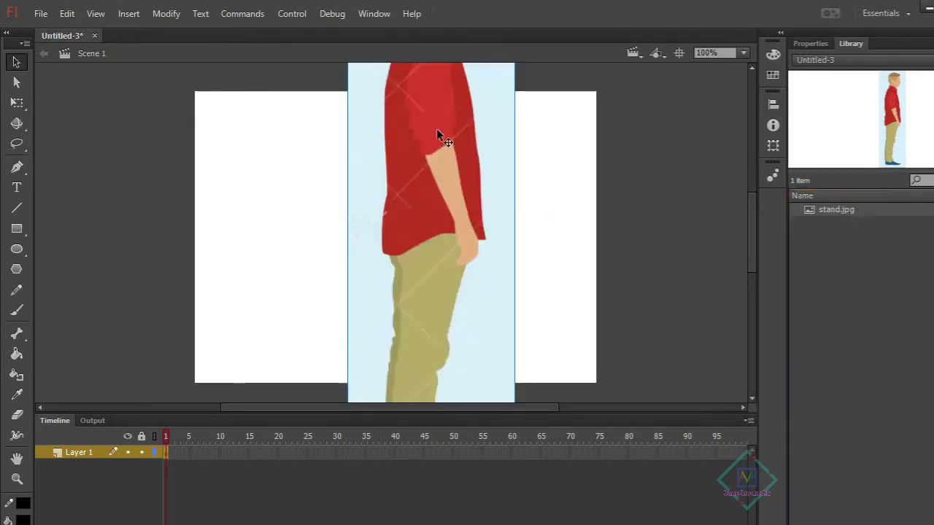
mouse_move(438, 129)
mouse_down()
mouse_move(399, 237)
mouse_move(432, 186)
mouse_up()
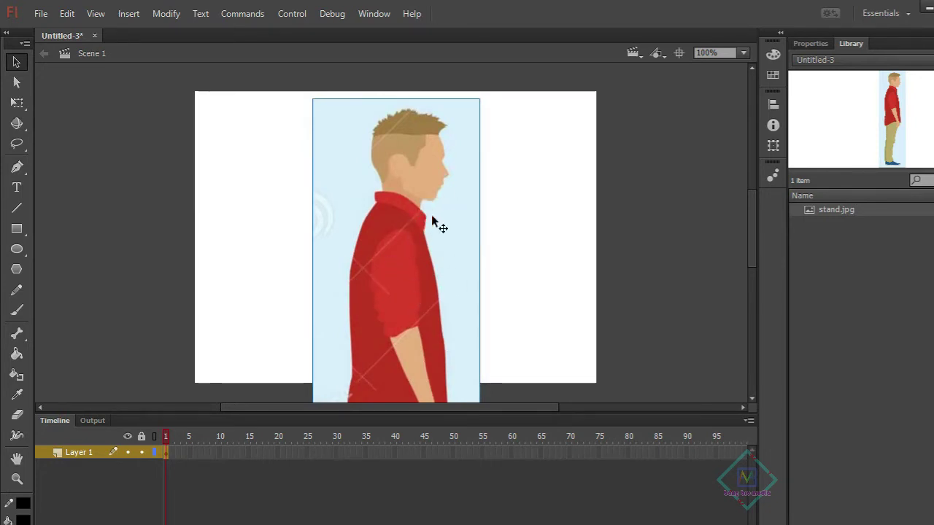
drag(415, 252, 400, 275)
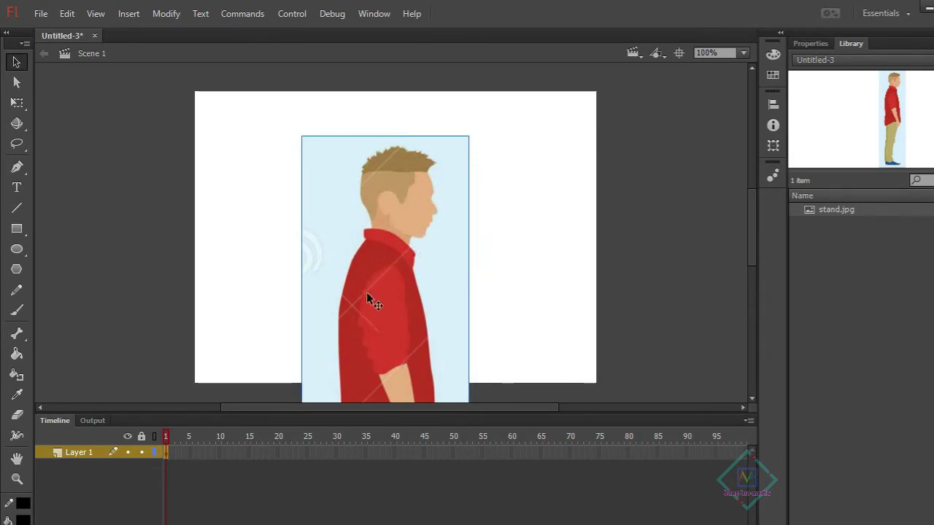
mouse_move(367, 295)
mouse_down()
mouse_move(388, 278)
mouse_move(381, 304)
mouse_up()
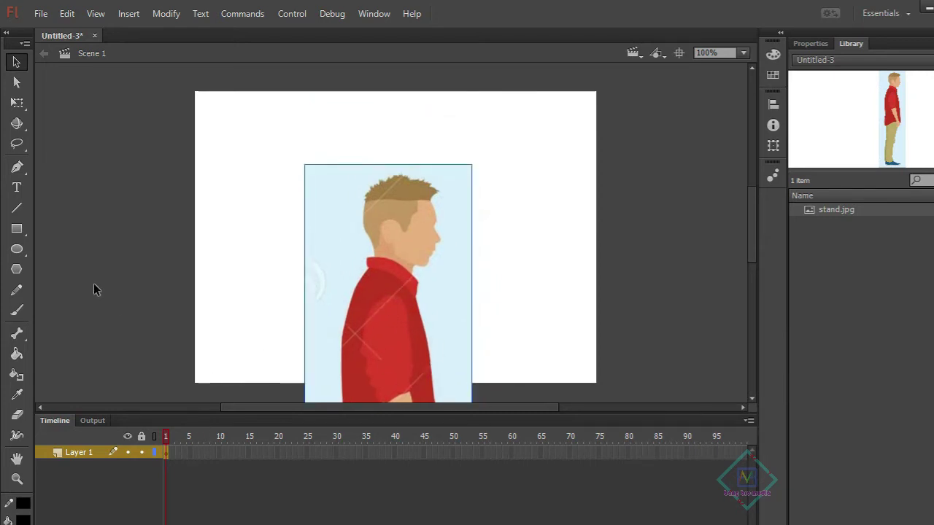
Scale the stand picture up with Free Transform so the man's head fills the stage
click(17, 103)
mouse_move(473, 165)
mouse_down()
mouse_move(563, 57)
mouse_move(562, 154)
mouse_move(549, 98)
mouse_up()
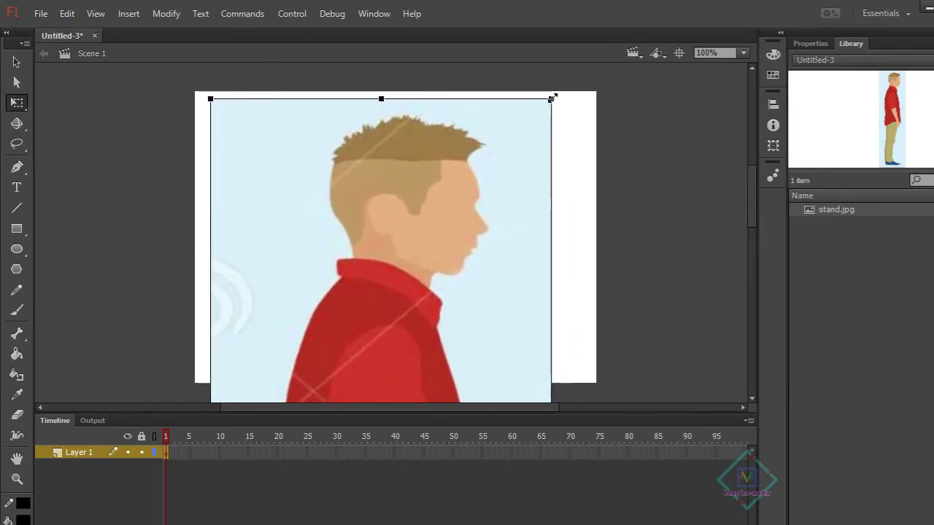
click(588, 211)
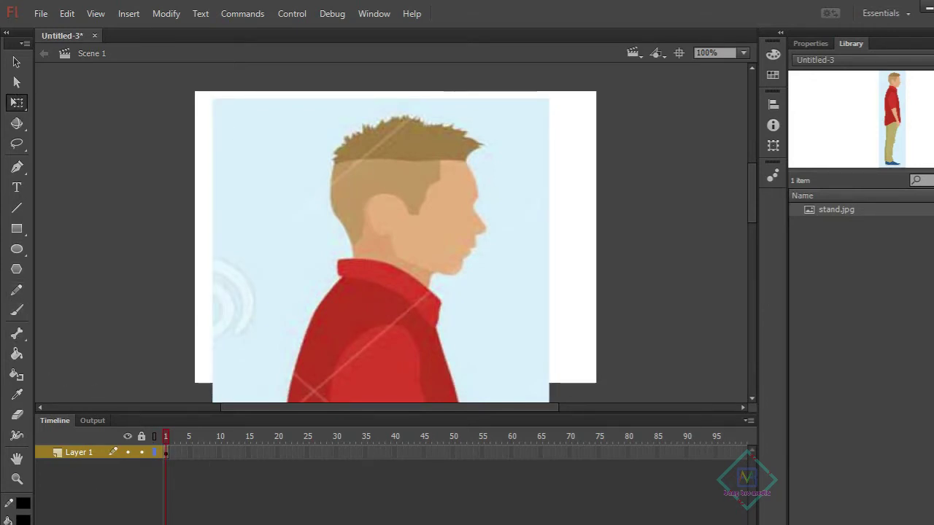
Add a new layer above Layer 1 and name it 'kepala'
click(42, 521)
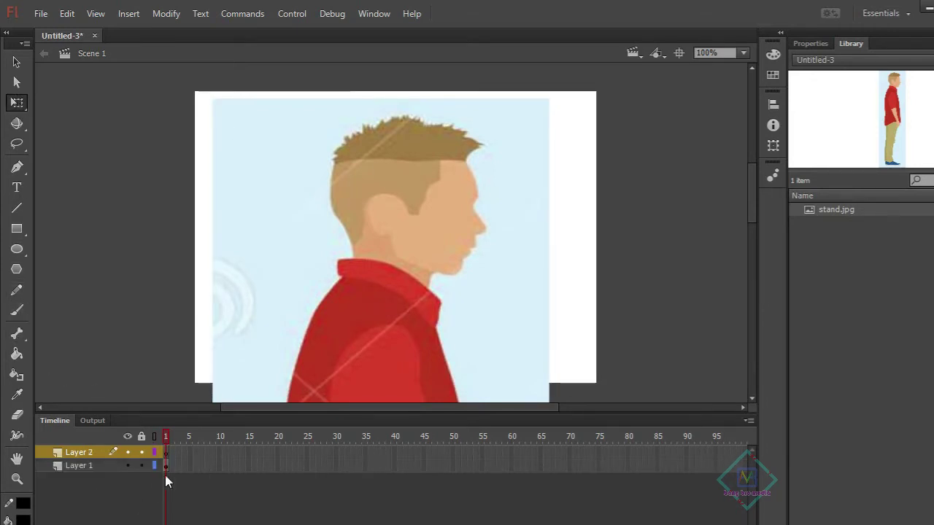
double_click(84, 453)
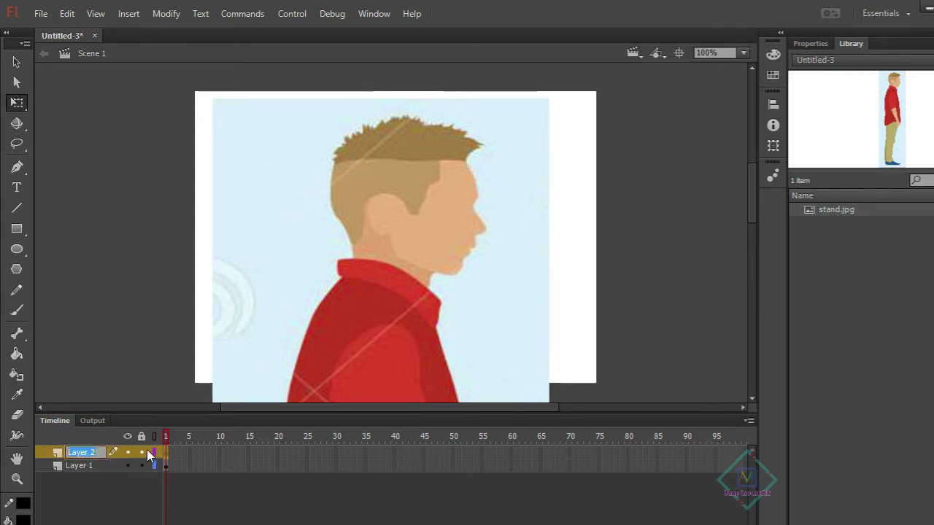
text(kepala)
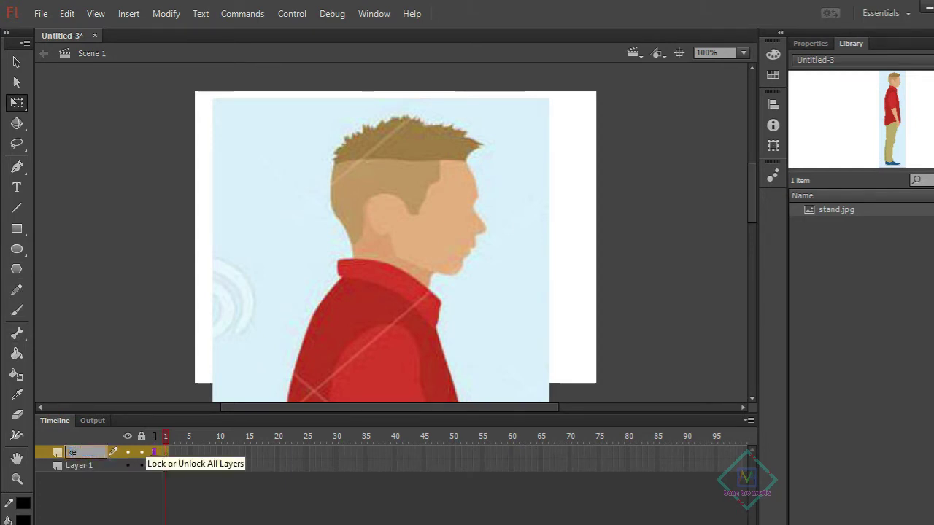
click(235, 455)
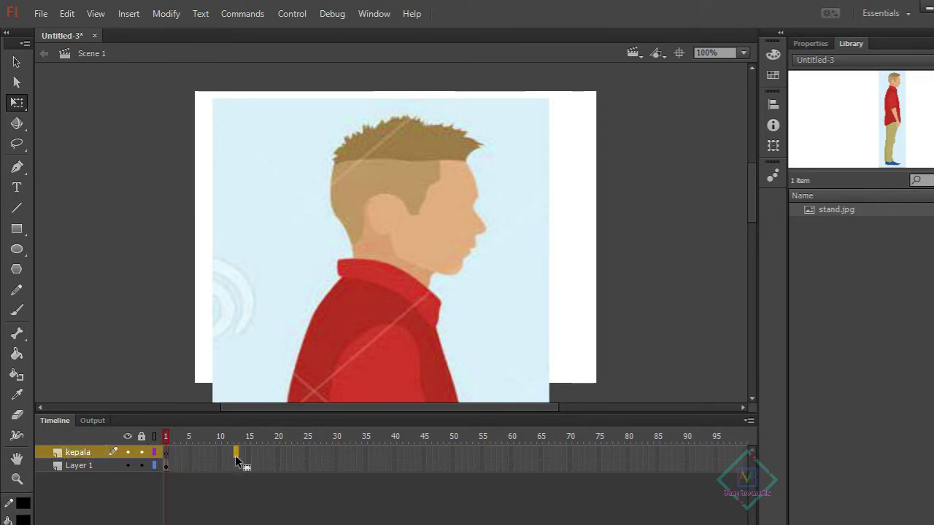
drag(235, 455, 165, 452)
click(17, 211)
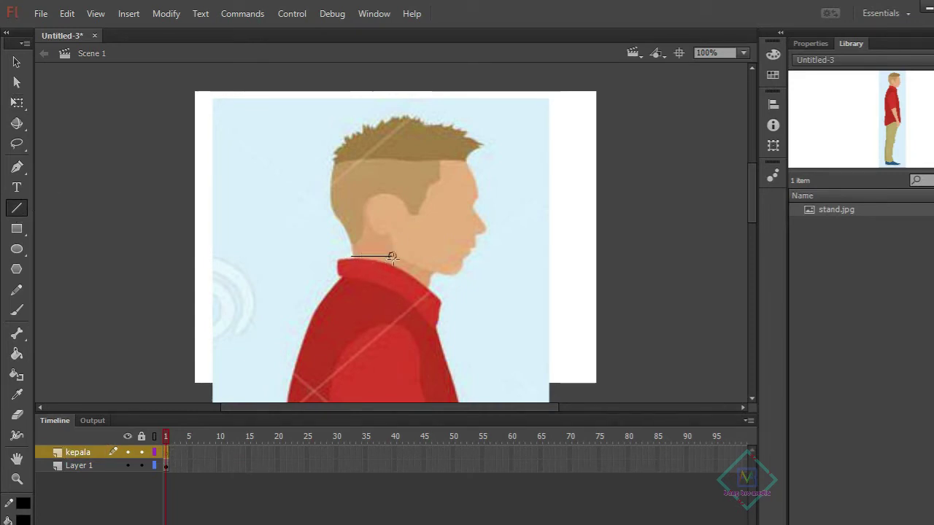
Draw a line from the back of the neck to the chin and curve it along the collar
drag(392, 256, 432, 289)
click(17, 62)
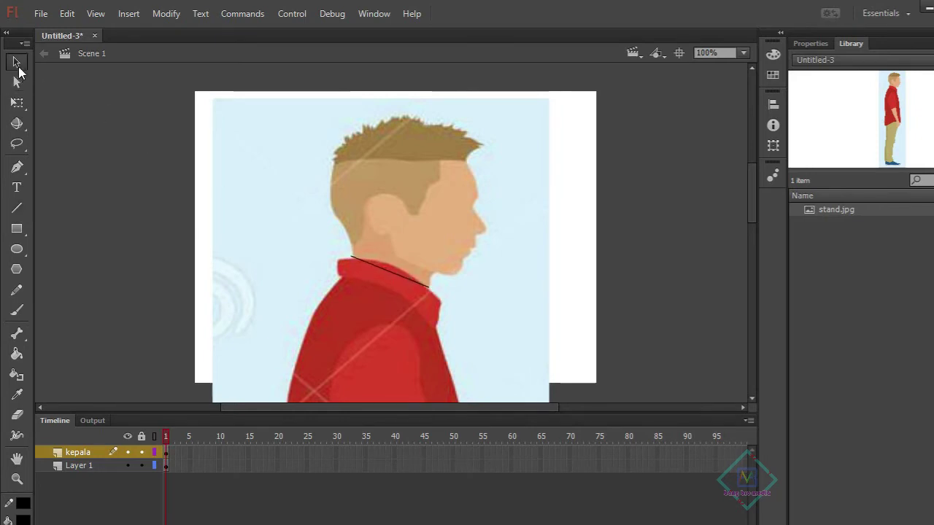
mouse_move(386, 270)
mouse_down()
mouse_move(394, 266)
mouse_move(353, 266)
mouse_up()
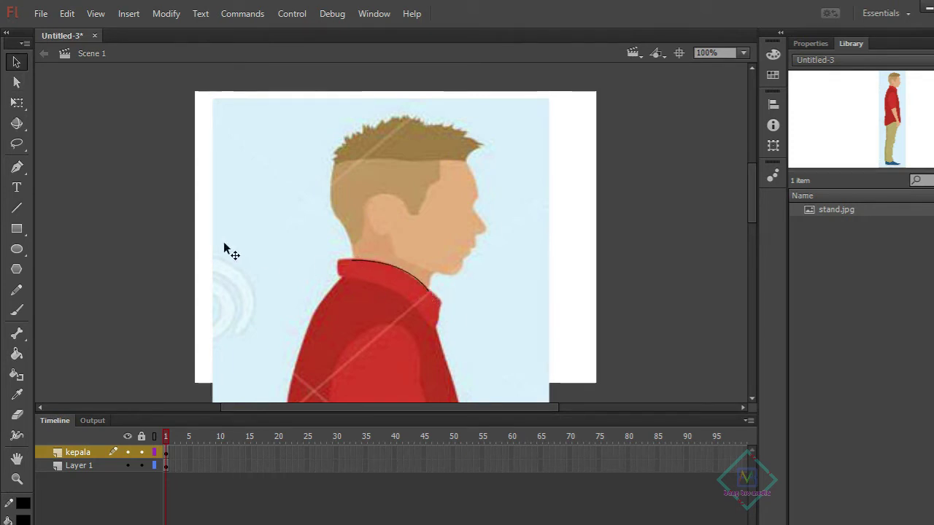
Trace straight lines around the back of the head, hair, forehead, nose and chin to close the outline
click(17, 208)
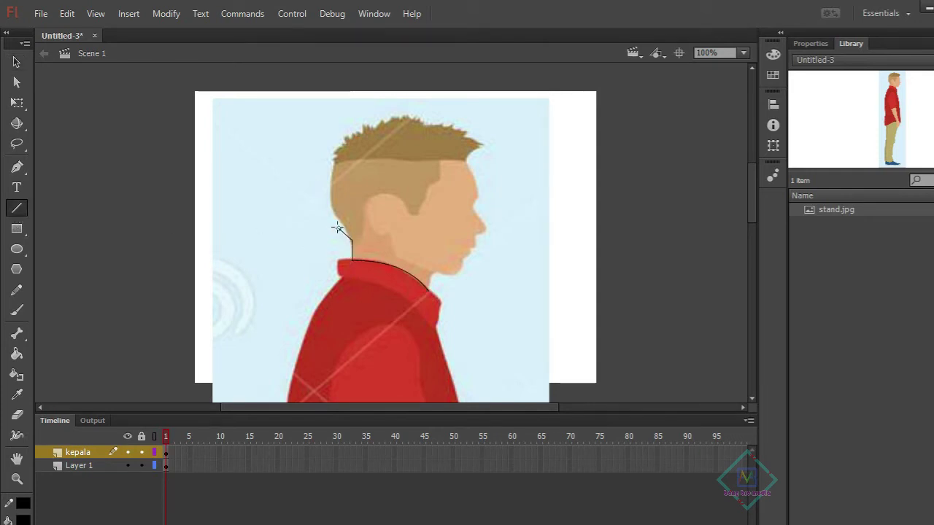
drag(337, 228, 331, 207)
mouse_move(333, 157)
mouse_down()
mouse_move(385, 121)
mouse_move(373, 122)
mouse_move(467, 132)
mouse_move(475, 156)
mouse_move(466, 156)
mouse_up()
drag(466, 156, 489, 229)
mouse_move(489, 230)
mouse_down()
mouse_move(476, 230)
mouse_move(462, 277)
mouse_move(434, 270)
mouse_up()
drag(433, 271, 428, 288)
click(16, 62)
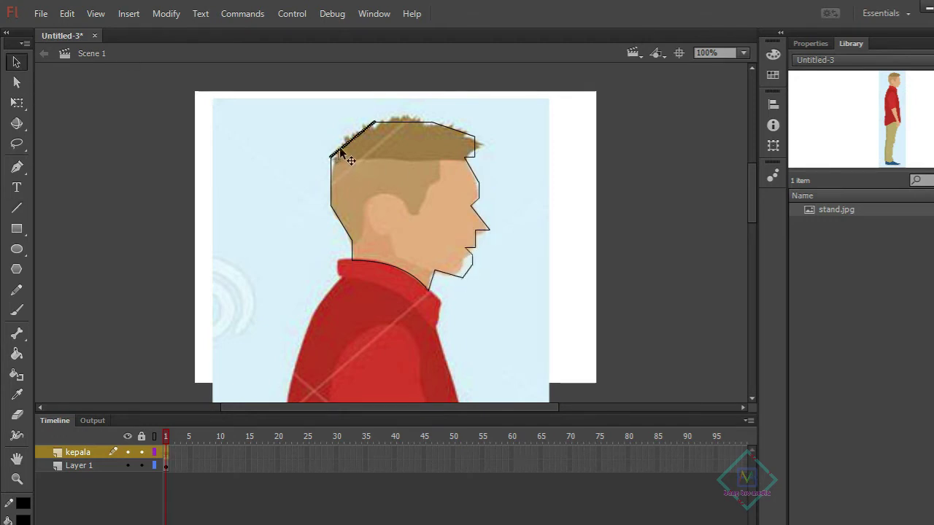
click(402, 121)
Refine the head outline by lifting the nose corner, tilting the nose tip and rounding the chin and jaw
drag(470, 206, 472, 191)
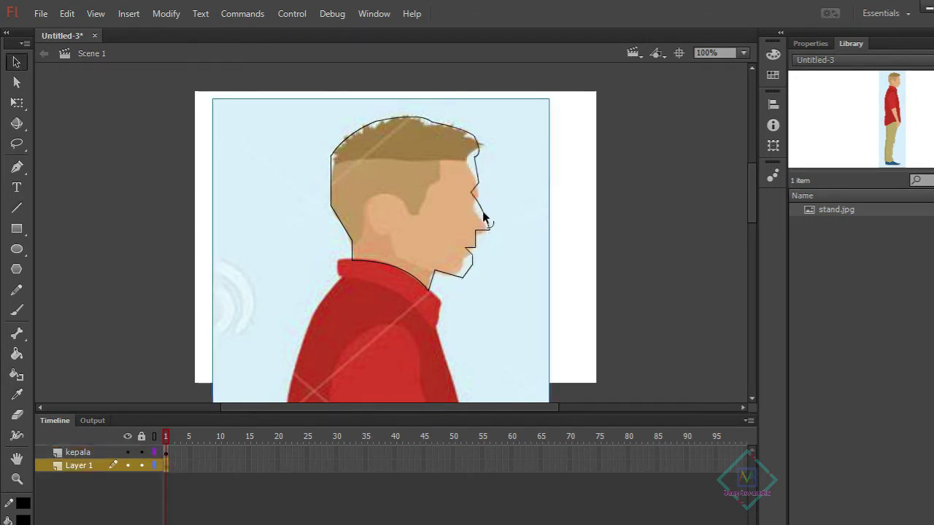
drag(476, 229, 476, 240)
key(ctrl+=)
key(ctrl+=)
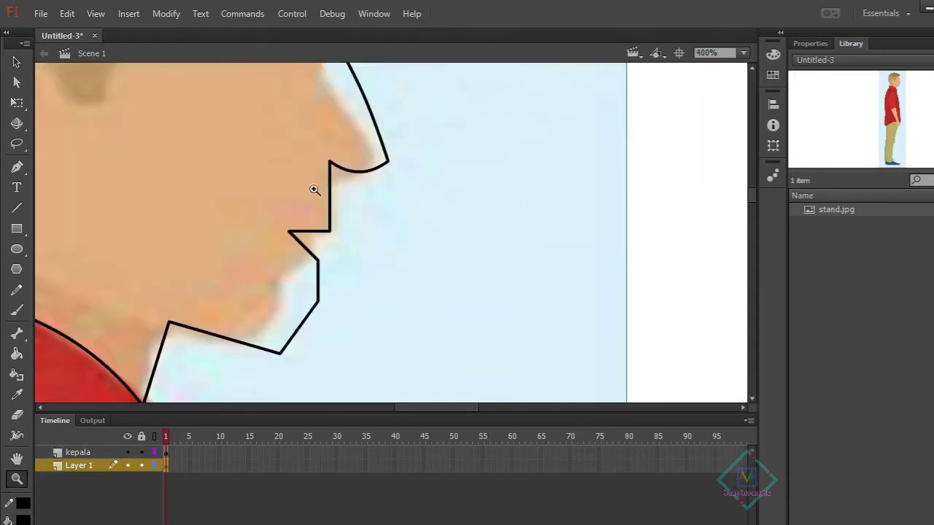
drag(319, 281, 319, 306)
mouse_move(282, 354)
mouse_down()
mouse_move(298, 340)
mouse_move(304, 348)
mouse_up()
scroll(393, 168, up, 6)
scroll(428, 178, down, 3)
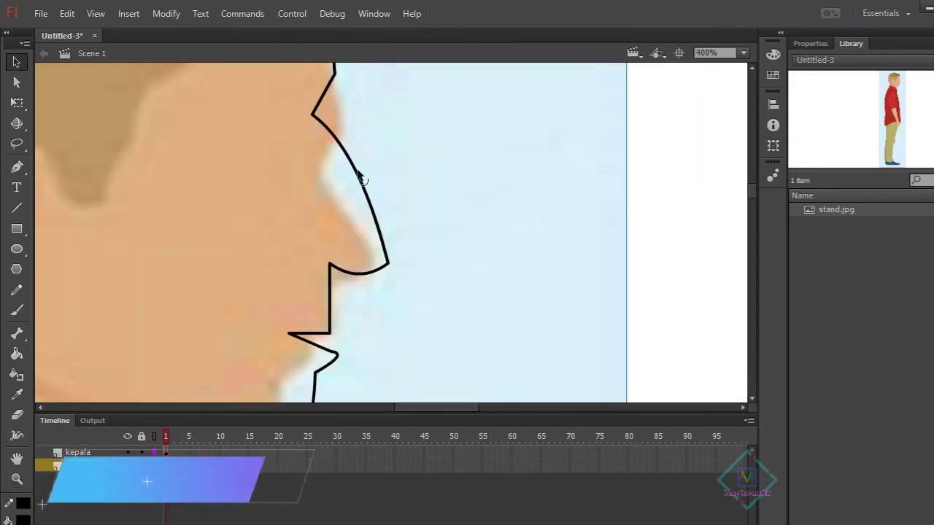
drag(360, 178, 369, 198)
drag(381, 248, 385, 269)
scroll(339, 256, down, 3)
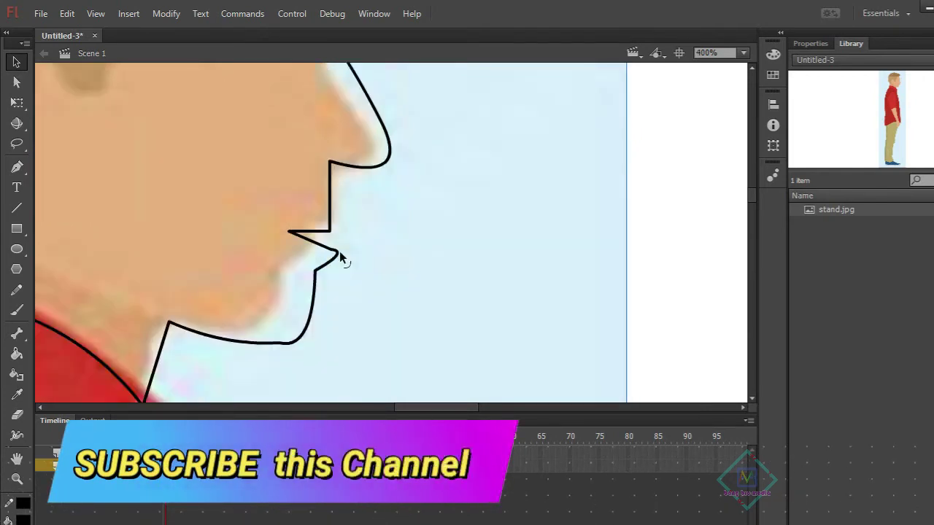
scroll(343, 248, down, 3)
scroll(277, 292, up, 6)
Zoom out to the whole head and make the kepala layer the active drawing layer
key(z)
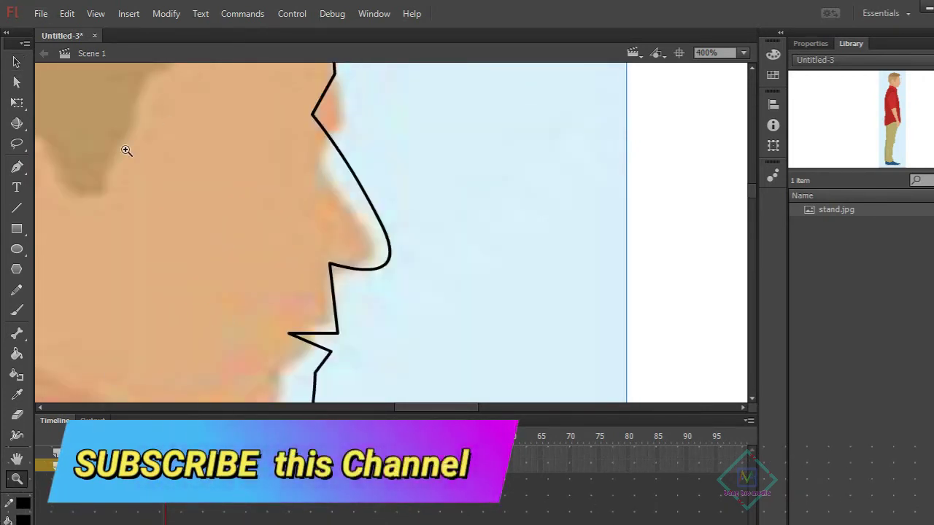
scroll(124, 148, up, 3)
alt+click(323, 277)
scroll(219, 241, up, 2)
key(v)
scroll(407, 191, down, 5)
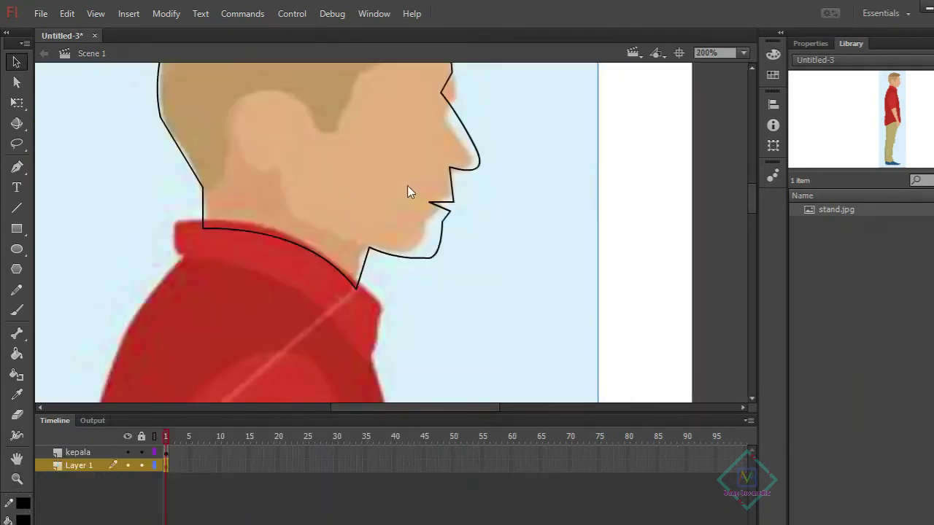
scroll(262, 227, up, 3)
key(n)
scroll(205, 267, down, 1)
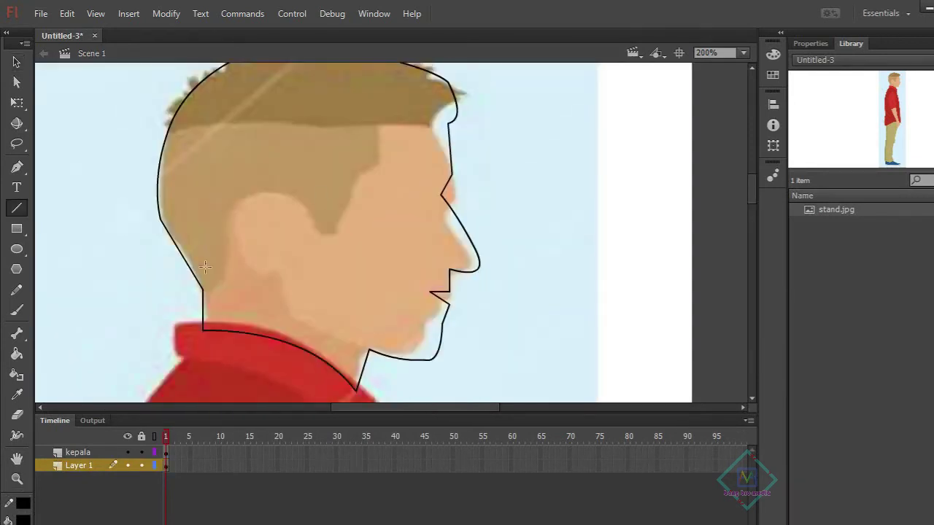
click(167, 452)
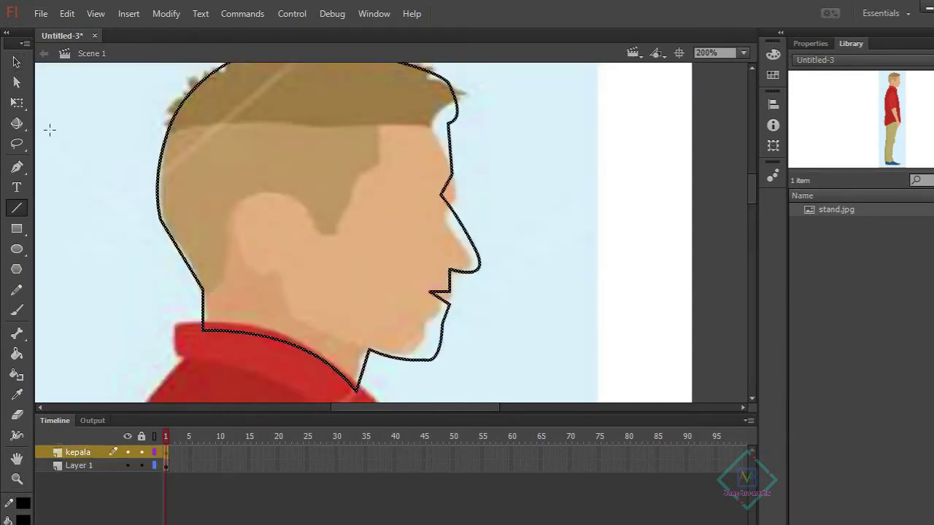
click(126, 465)
Draw the hairline from the neck to the forehead and curve it along the sideburn
mouse_move(204, 289)
mouse_down()
mouse_move(232, 279)
mouse_move(237, 201)
mouse_up()
drag(238, 201, 289, 192)
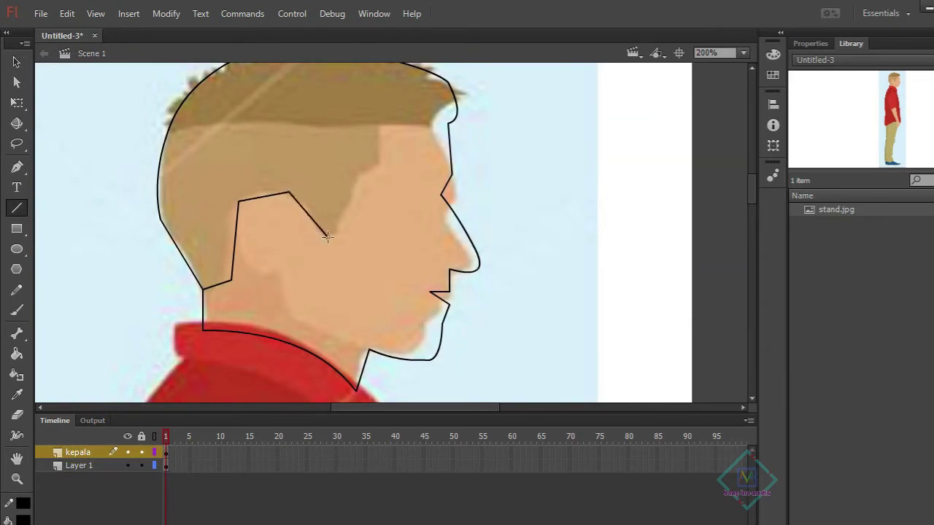
drag(328, 236, 365, 174)
key(v)
mouse_move(381, 126)
mouse_down()
mouse_move(448, 122)
mouse_move(407, 135)
mouse_up()
mouse_move(346, 204)
mouse_down()
mouse_move(339, 243)
mouse_move(329, 218)
mouse_up()
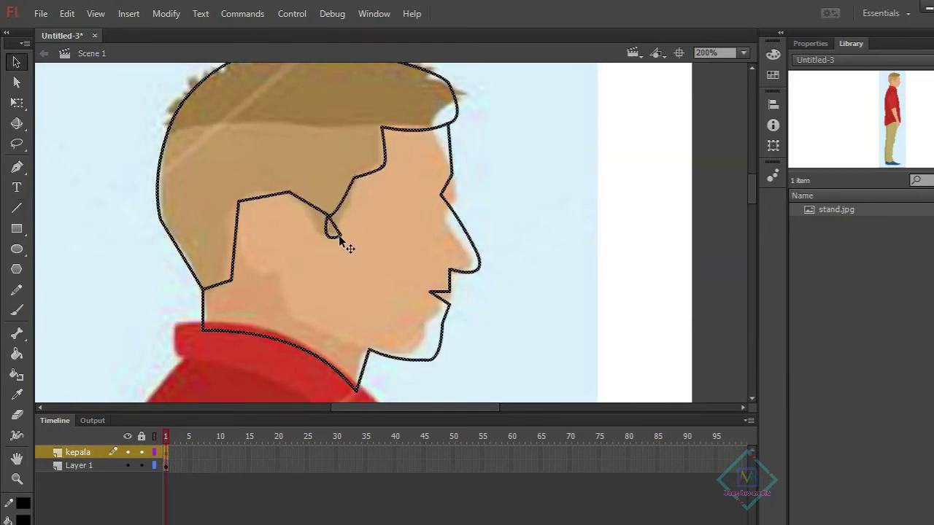
click(334, 232)
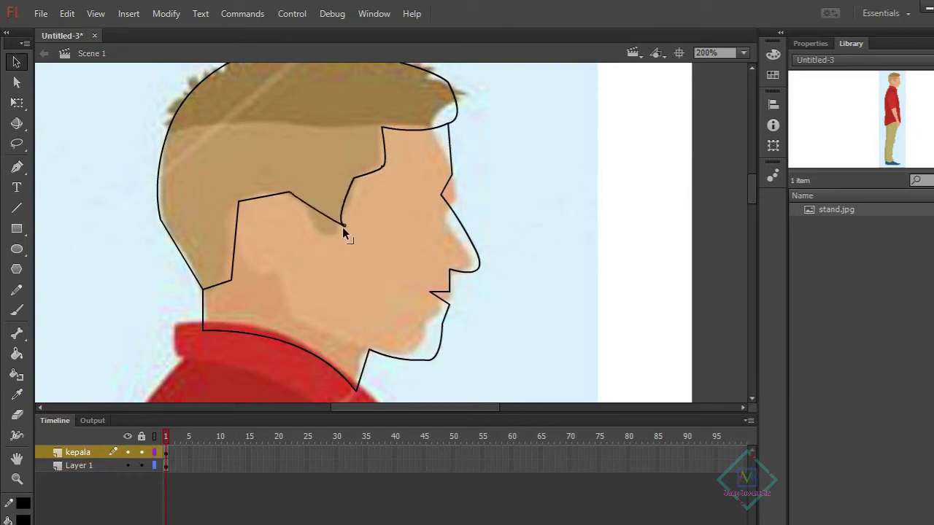
drag(342, 226, 330, 238)
drag(306, 199, 299, 194)
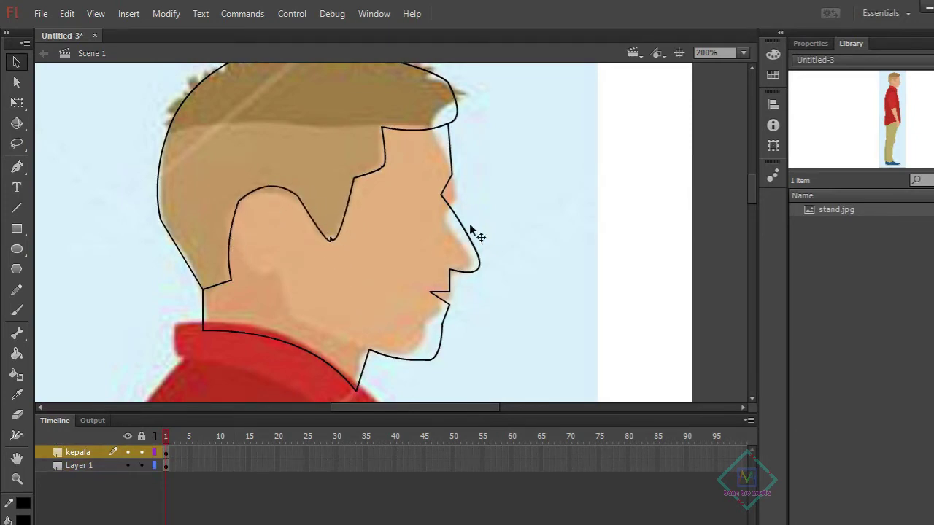
Fill the hair area solid black with the Paint Bucket
click(18, 355)
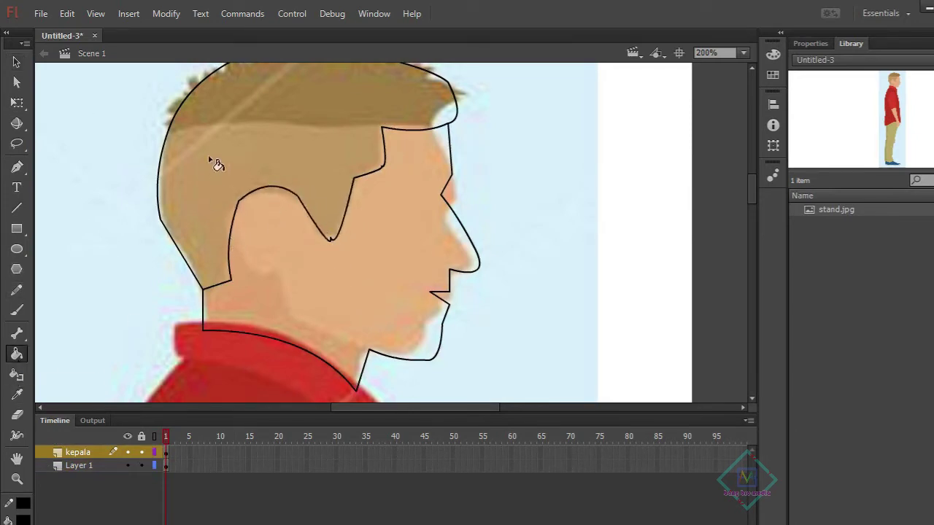
click(215, 161)
click(18, 394)
click(416, 296)
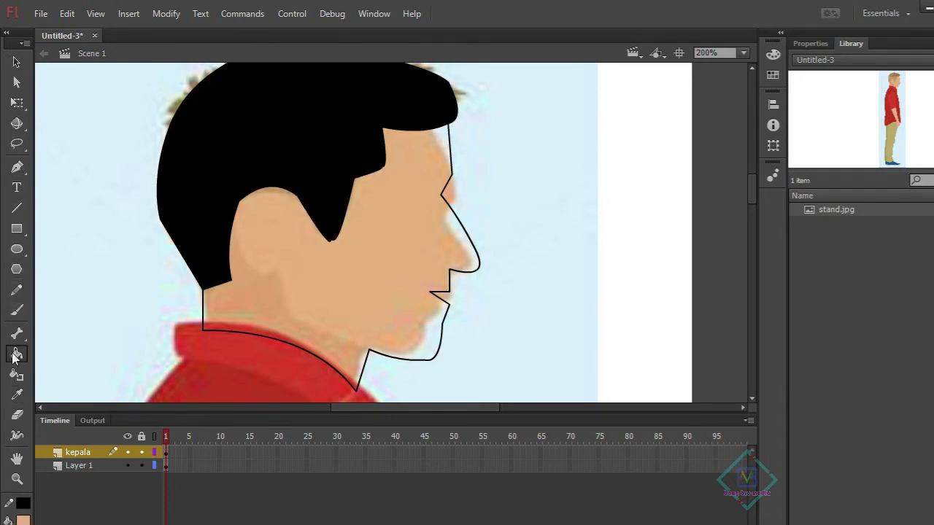
Draw a line down from the hairline and bend the jaw into an ear-lobe curve
click(17, 208)
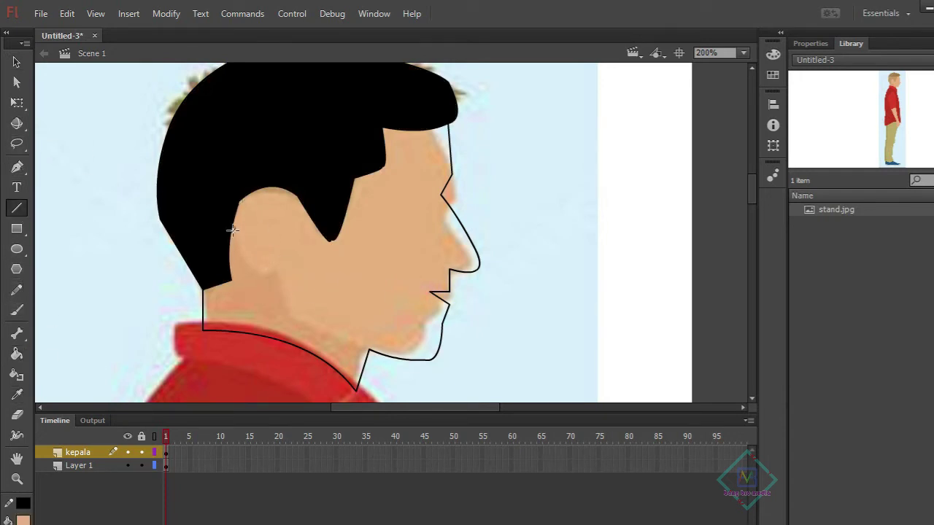
mouse_move(239, 203)
mouse_down()
mouse_move(240, 260)
mouse_move(291, 316)
mouse_move(369, 350)
mouse_up()
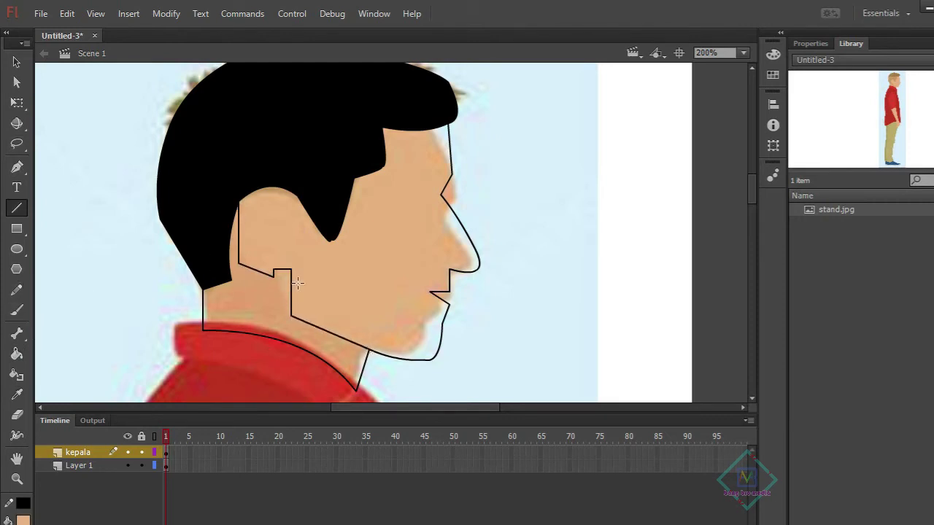
key(v)
mouse_move(256, 270)
mouse_down()
mouse_move(264, 280)
mouse_move(274, 255)
mouse_move(258, 269)
mouse_up()
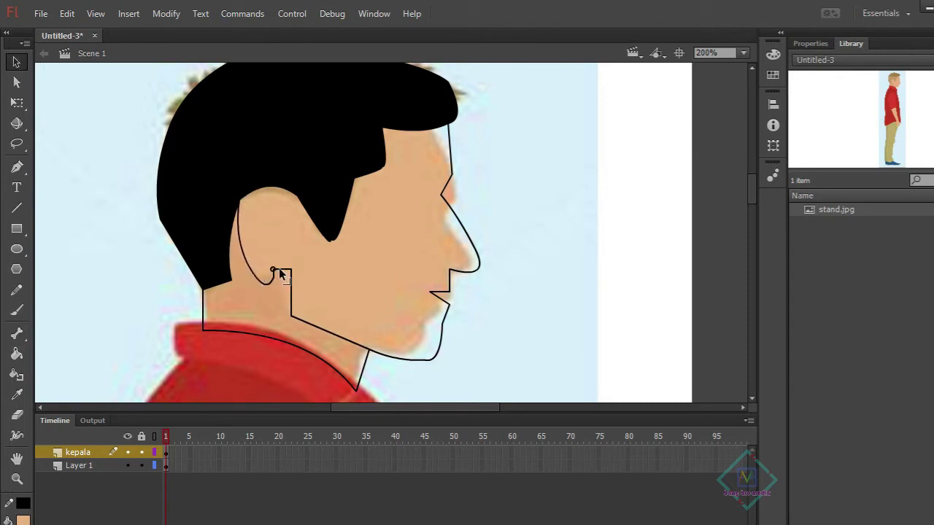
Fill the face and neck with skin tones
click(279, 270)
click(17, 353)
click(288, 283)
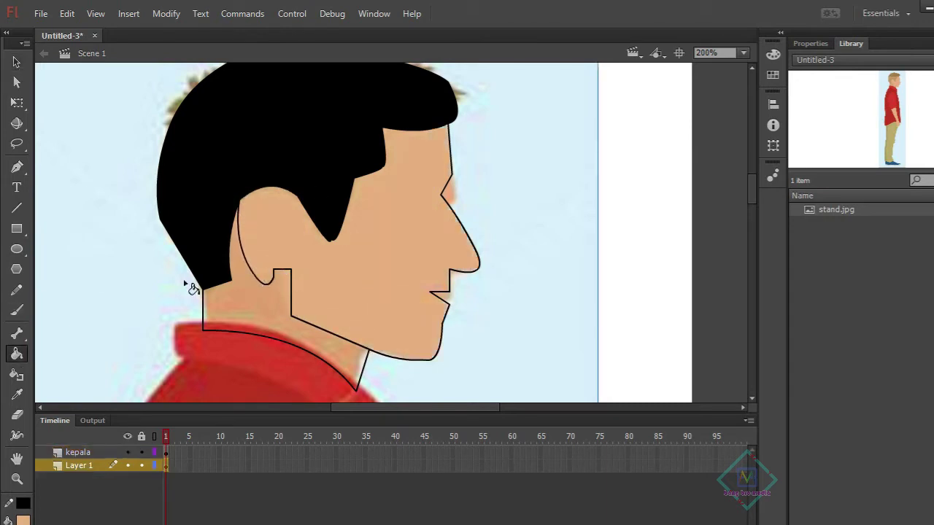
click(17, 394)
click(259, 301)
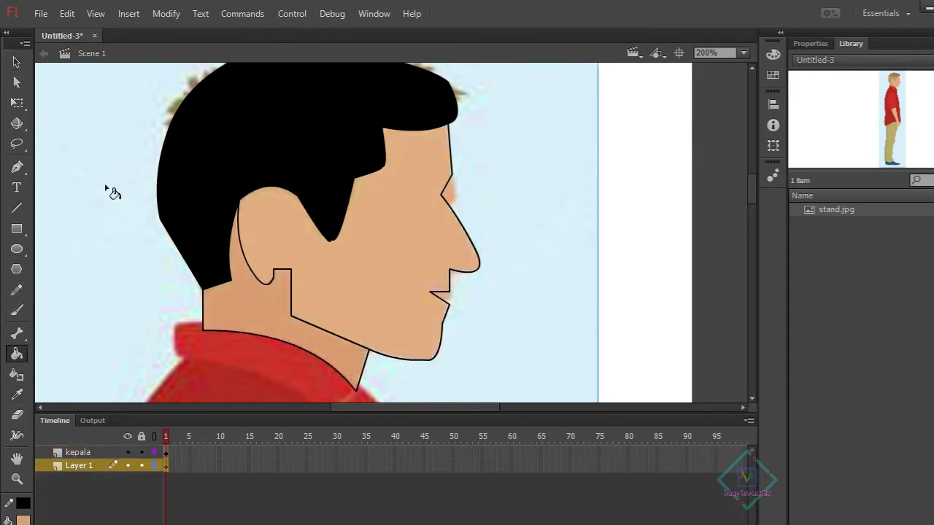
Delete the ear and neck lines and clear the selection
key(v)
click(261, 281)
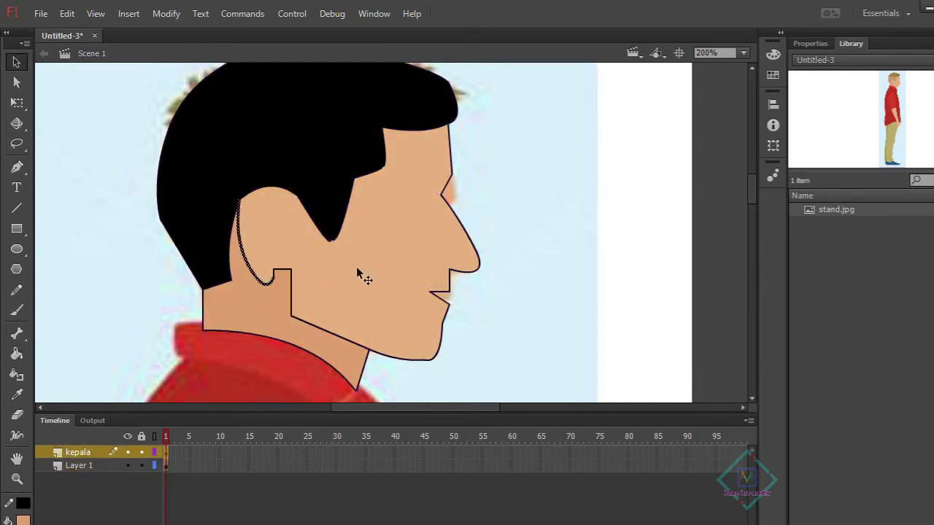
key(Delete)
click(292, 281)
key(Delete)
click(104, 211)
key(n)
key(ctrl+a)
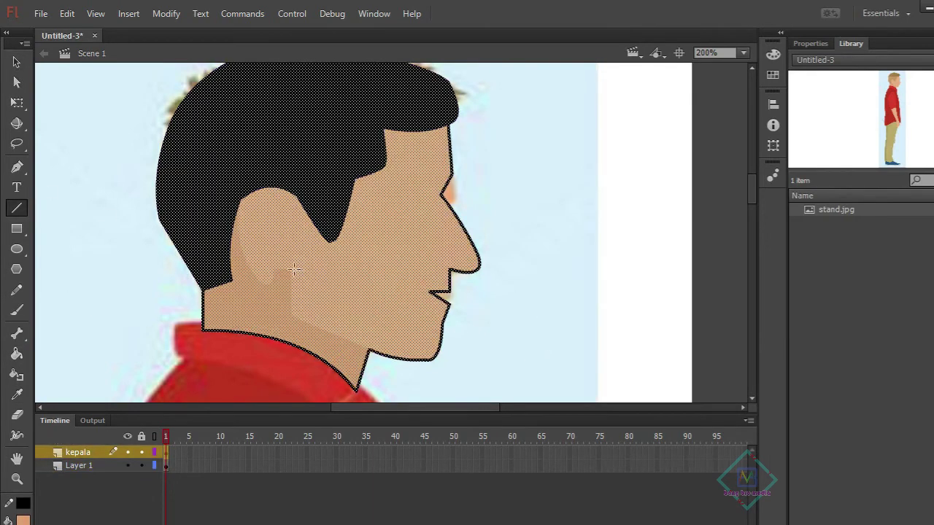
key(ctrl+shift+a)
Draw a new three-segment ear outline and shift its vertical line
mouse_move(297, 260)
mouse_down()
mouse_move(273, 278)
mouse_move(249, 267)
mouse_up()
drag(249, 267, 249, 203)
mouse_move(249, 203)
mouse_down()
mouse_move(264, 189)
mouse_move(286, 213)
mouse_up()
key(v)
key(ctrl+a)
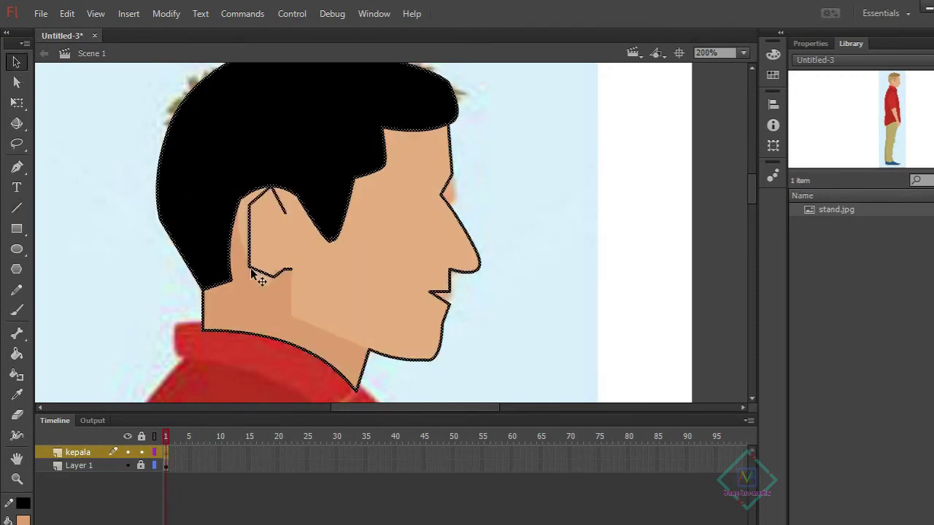
key(ctrl+shift+a)
drag(250, 267, 259, 267)
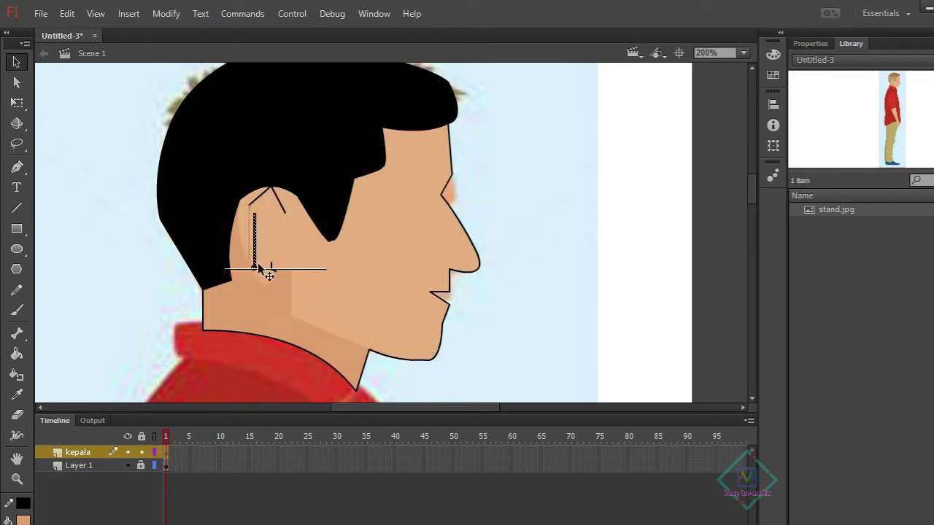
Draw an oval beside the face, split it with a Pencil ear-profile stroke, and move the ear piece onto the face
click(17, 249)
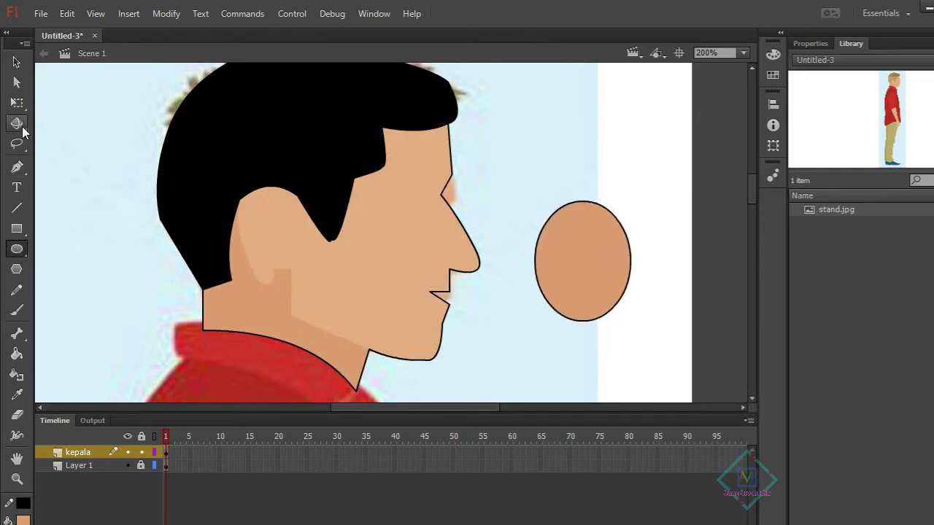
click(17, 208)
click(17, 289)
drag(583, 199, 562, 312)
key(v)
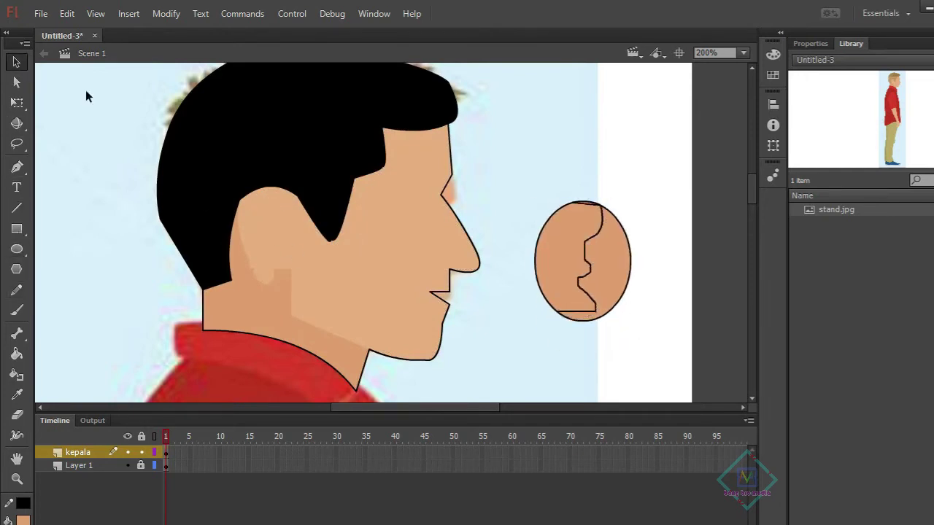
drag(558, 259, 266, 244)
Rotate and resize the ear to fit, curl its inner edge, and delete the leftover oval piece
key(q)
drag(298, 292, 313, 260)
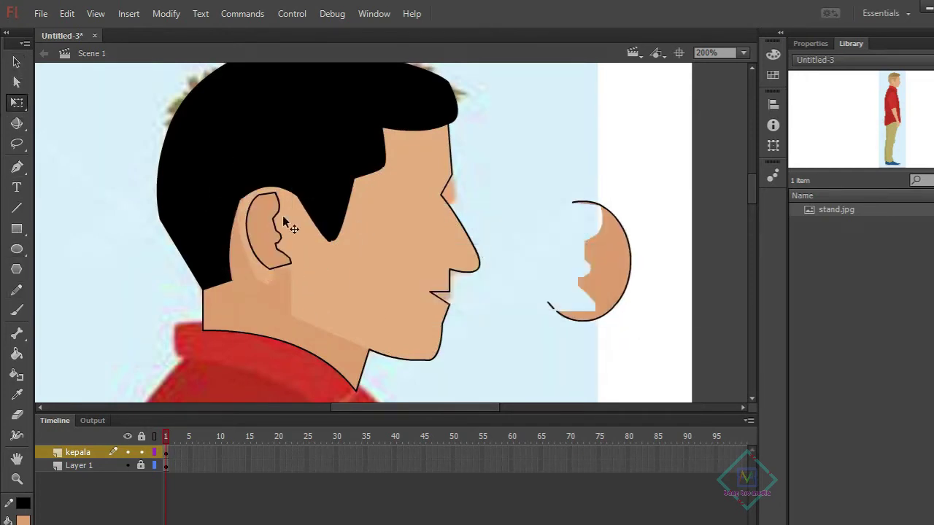
key(v)
drag(286, 219, 279, 237)
click(18, 248)
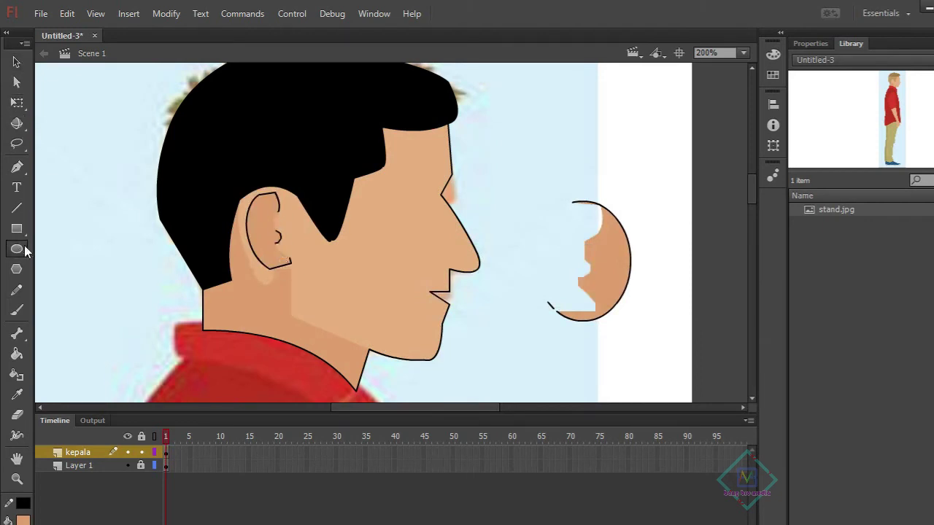
key(v)
double_click(596, 253)
key(Delete)
Draw the eyebrow with a straight line and fill it black
key(n)
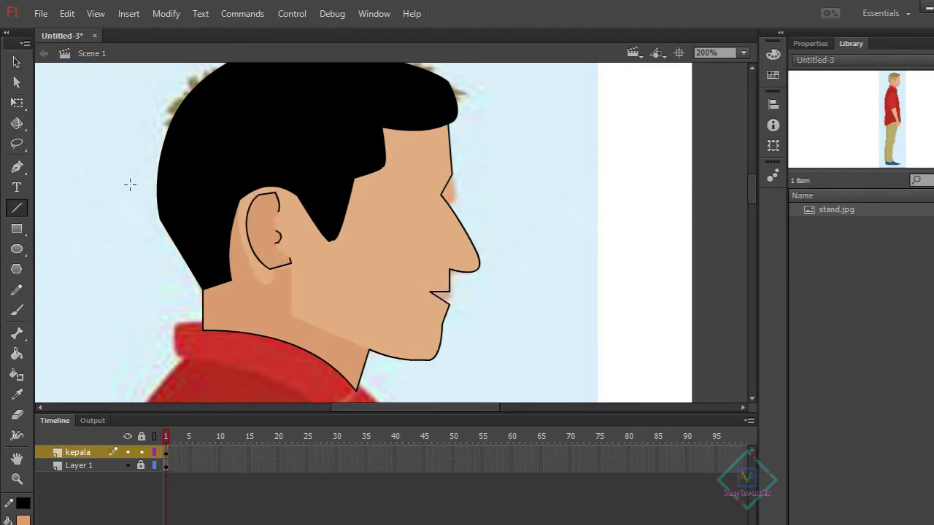
mouse_move(408, 173)
mouse_down()
mouse_move(452, 165)
mouse_move(451, 173)
mouse_up()
key(v)
click(17, 354)
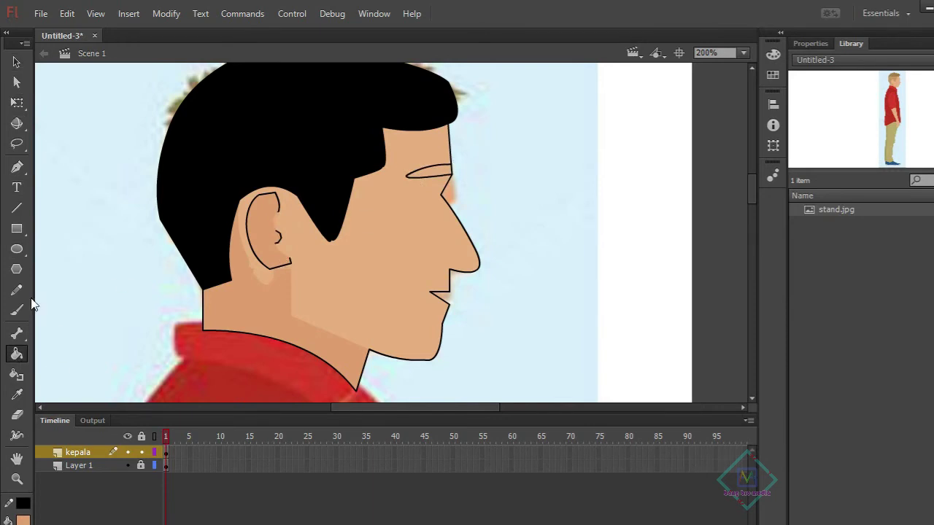
click(17, 395)
click(351, 131)
click(427, 173)
Draw an oval pupil right of the nose and curve lines into an eye outline
key(n)
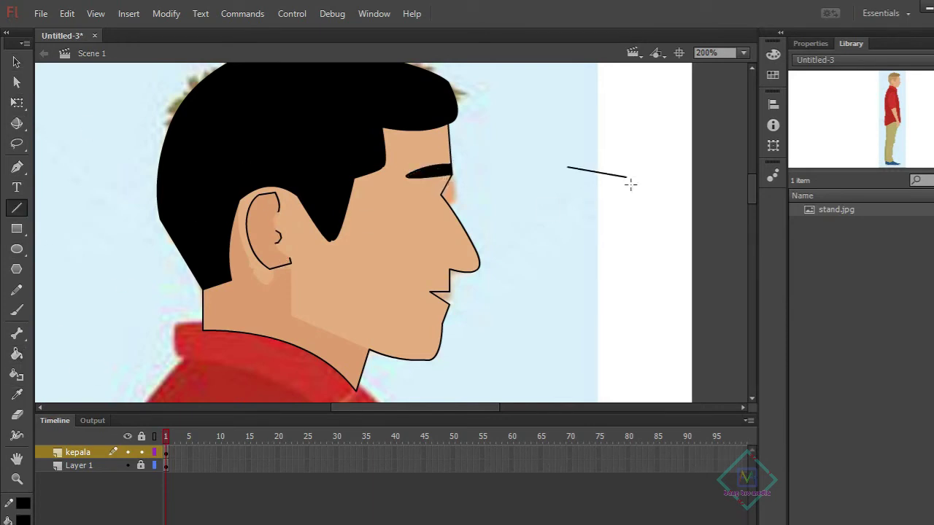
key(o)
drag(554, 156, 584, 198)
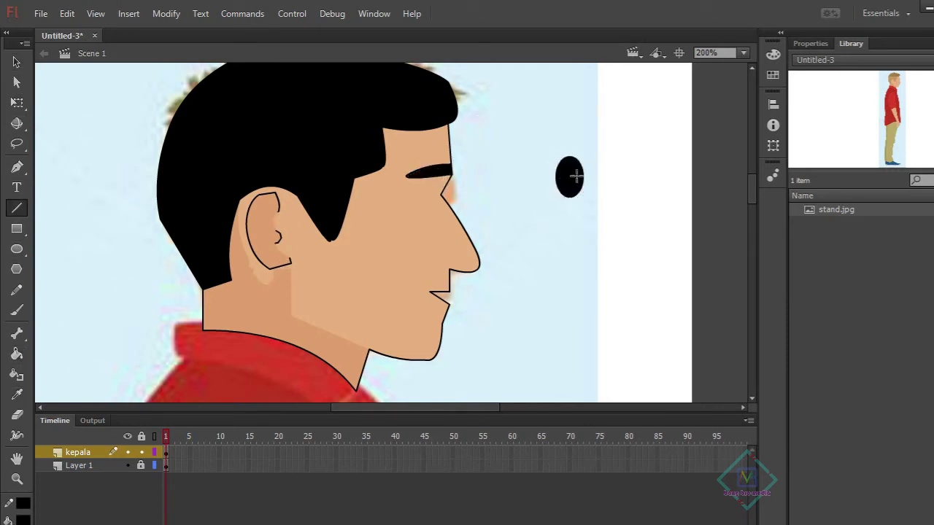
key(v)
mouse_move(527, 177)
mouse_down()
mouse_move(566, 196)
mouse_move(544, 162)
mouse_move(578, 177)
mouse_up()
Move, scale and nudge the eye into place on the face below the eyebrow
key(q)
click(570, 176)
key(v)
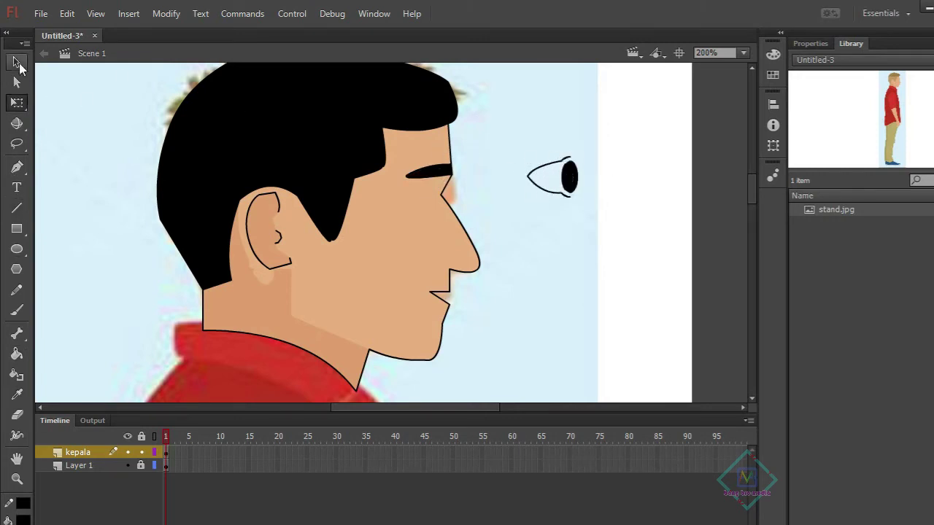
drag(511, 146, 592, 206)
mouse_move(555, 177)
mouse_down()
mouse_move(422, 194)
mouse_move(438, 212)
mouse_up()
key(q)
key(Right)
key(Right)
key(Right)
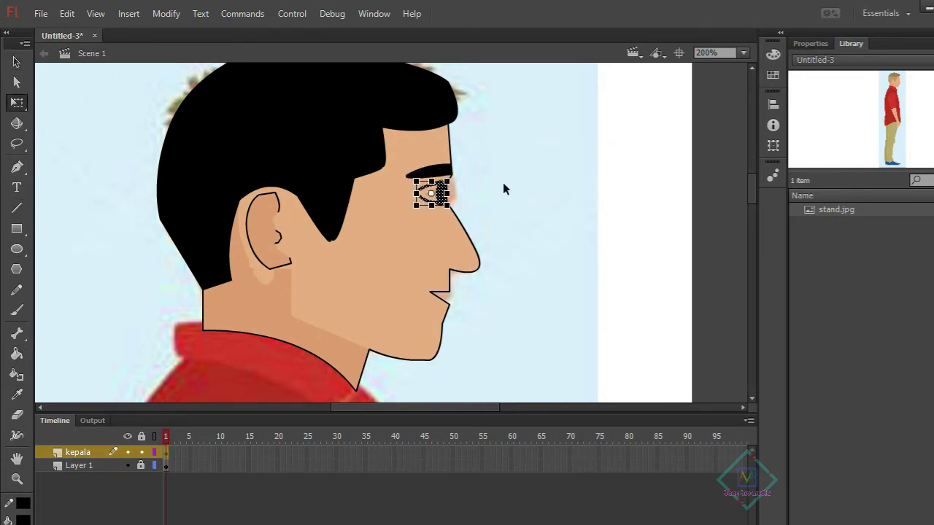
key(v)
key(ctrl+equal)
key(ctrl+equal)
key(ctrl+equal)
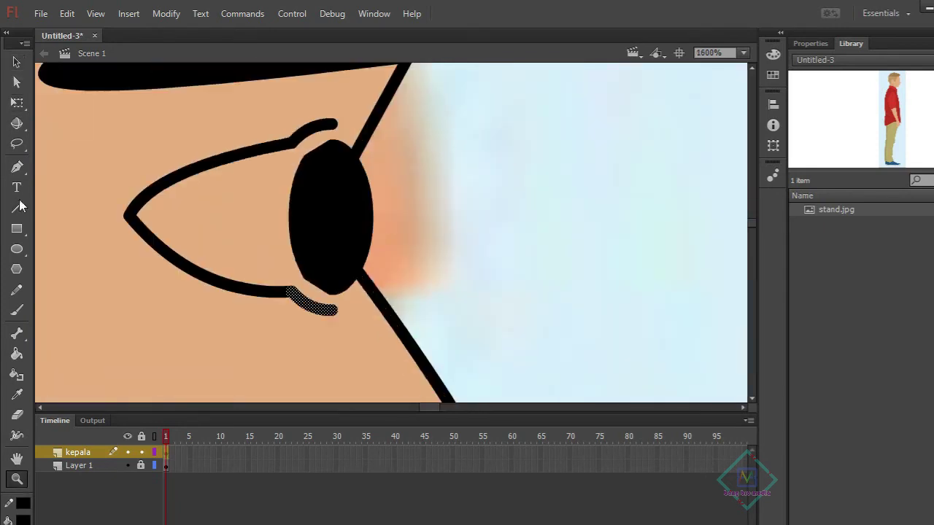
Join the upper and lower eyelids to the eyeball and fill the eyeball white
click(16, 208)
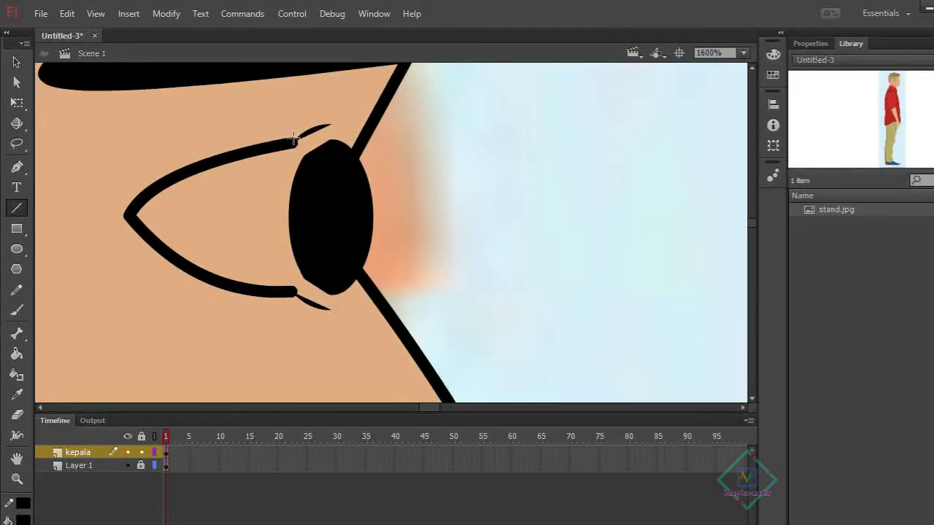
drag(292, 138, 325, 146)
drag(292, 294, 343, 296)
click(17, 354)
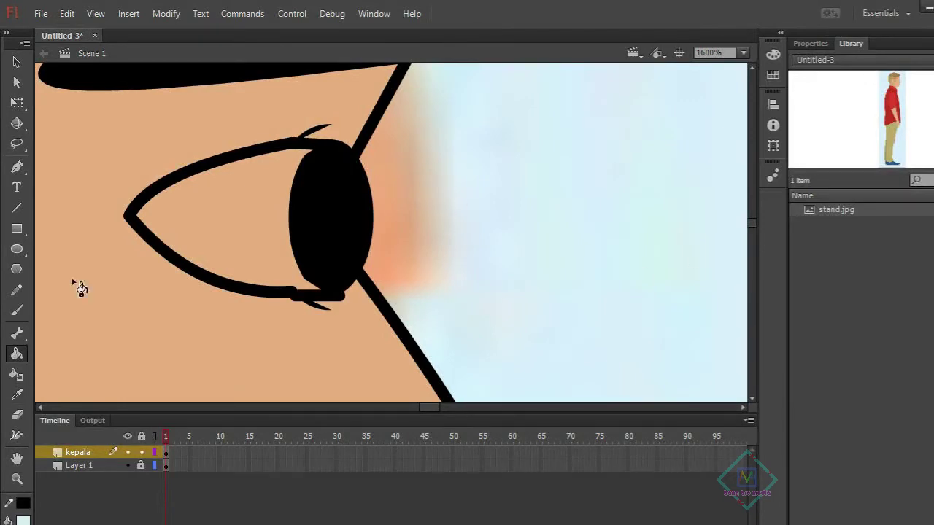
click(328, 219)
Group the eyelid lines and pupil together
key(v)
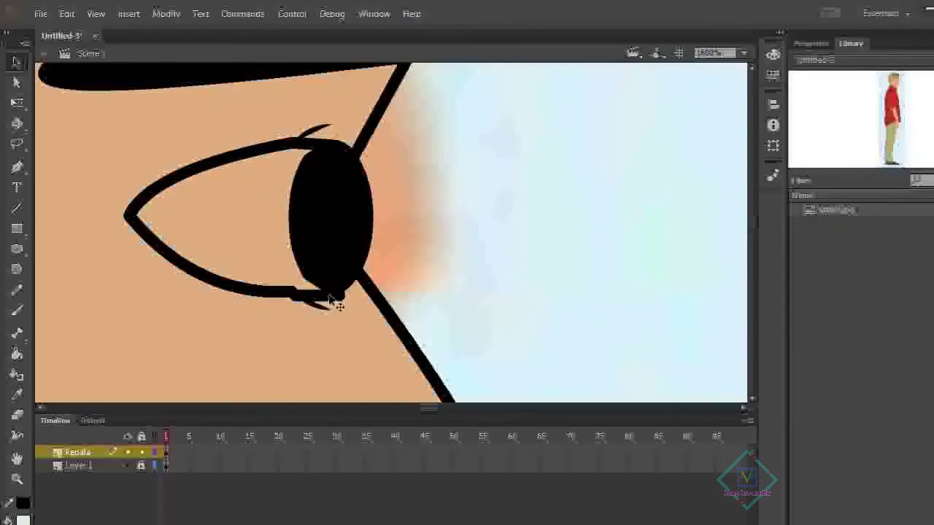
click(312, 305)
shift+click(328, 219)
shift+click(202, 173)
right_click(313, 176)
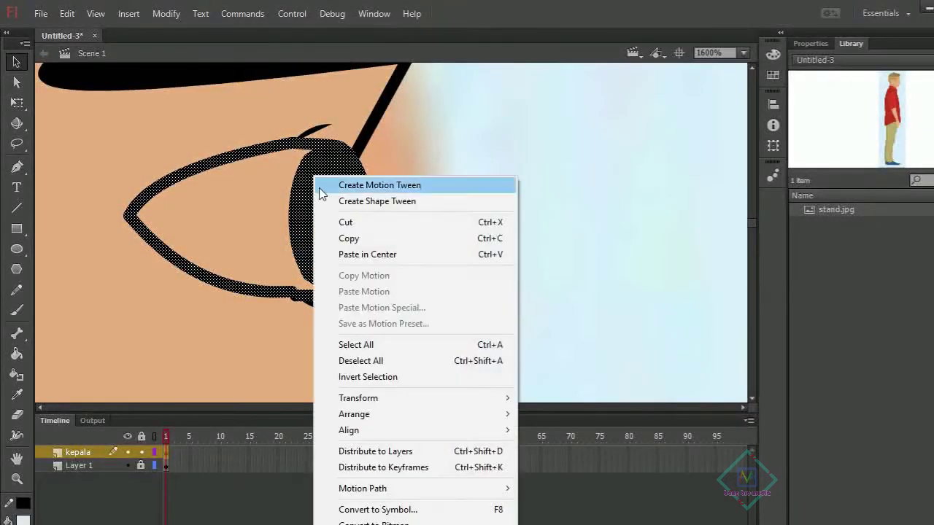
key(Escape)
key(ctrl+g)
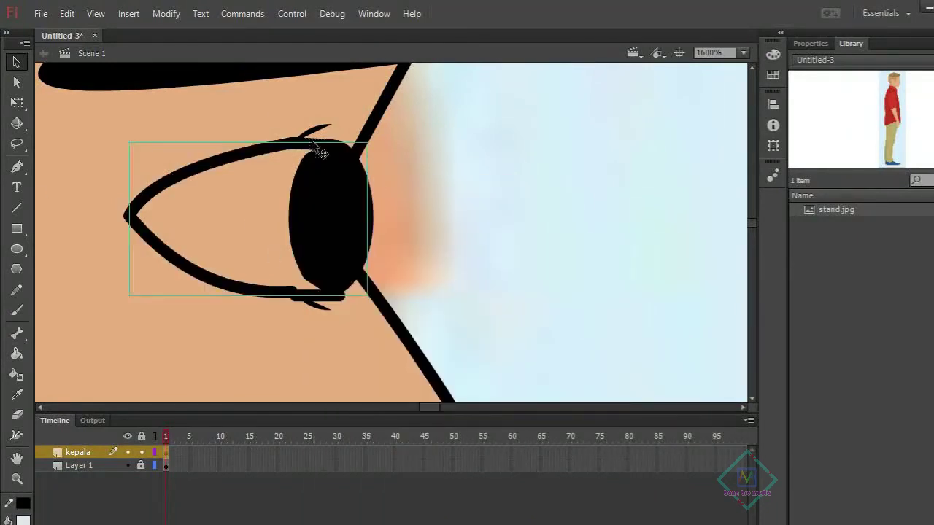
Try a beige fill inside the eye, then undo it and restore the eye group
key(i)
key(k)
click(243, 230)
key(ctrl+z)
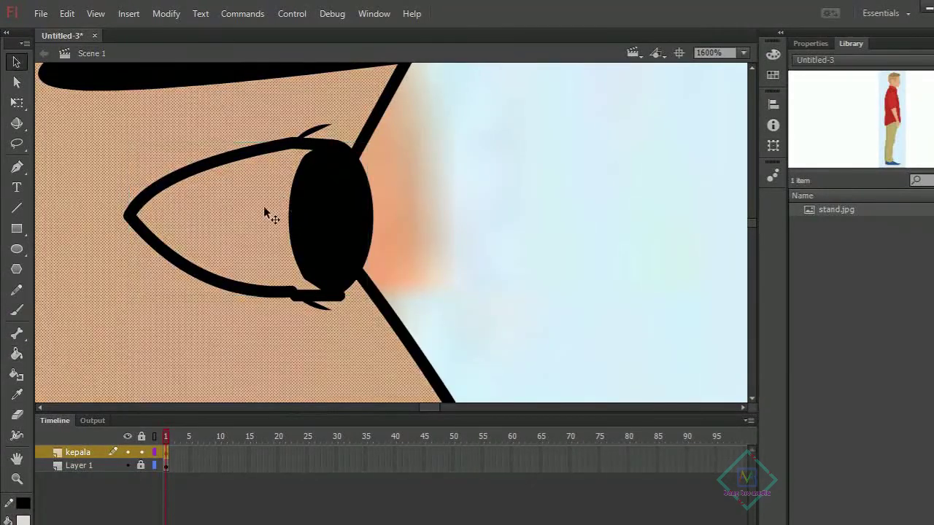
key(ctrl+z)
key(ctrl+y)
Break the eye group apart, clear its inner lines and move the pupil out right
key(ctrl+b)
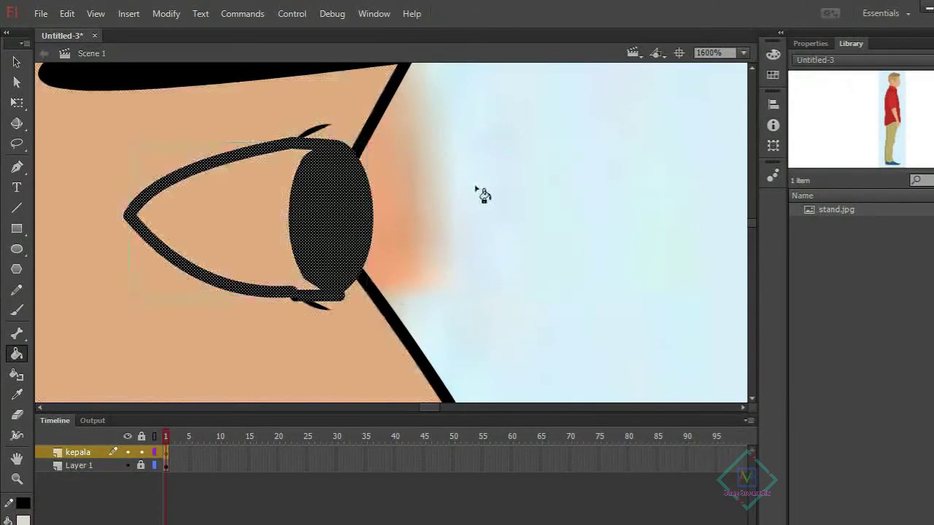
key(n)
drag(303, 288, 139, 217)
drag(138, 216, 302, 149)
key(v)
click(219, 183)
key(Delete)
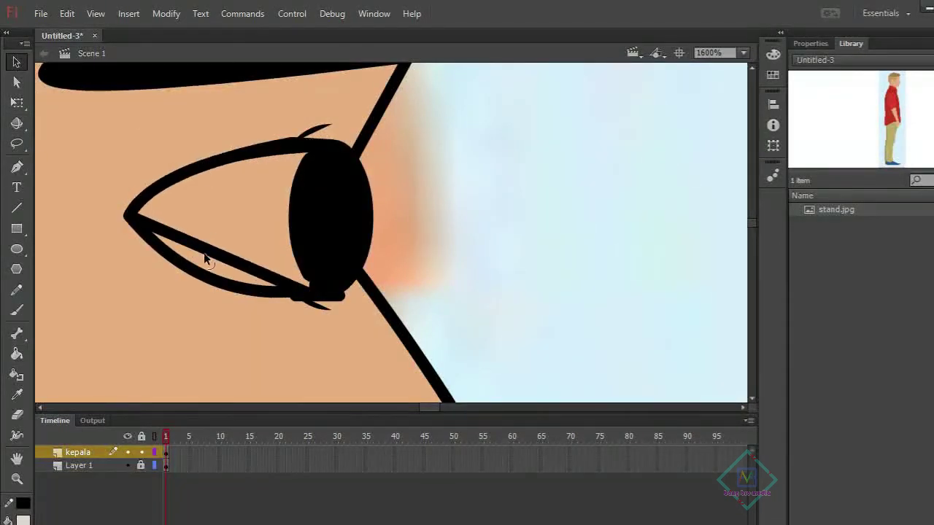
click(203, 246)
key(Delete)
drag(330, 219, 520, 216)
Close the eye's front with a vertical line and delete the old inside fill
key(n)
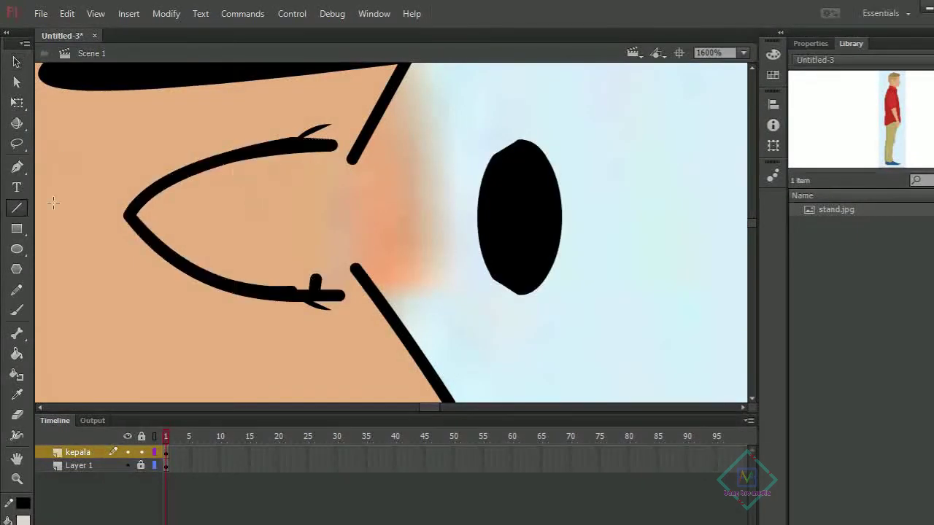
drag(339, 145, 339, 298)
key(v)
click(236, 219)
key(Delete)
Move the pupil back against the eye's front edge and zoom to 100%
click(522, 212)
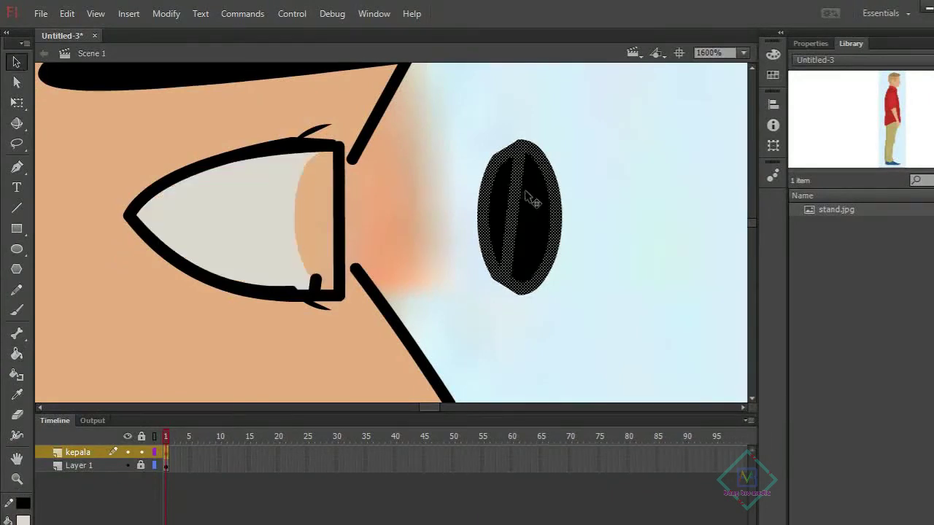
key(q)
drag(540, 288, 351, 298)
click(535, 233)
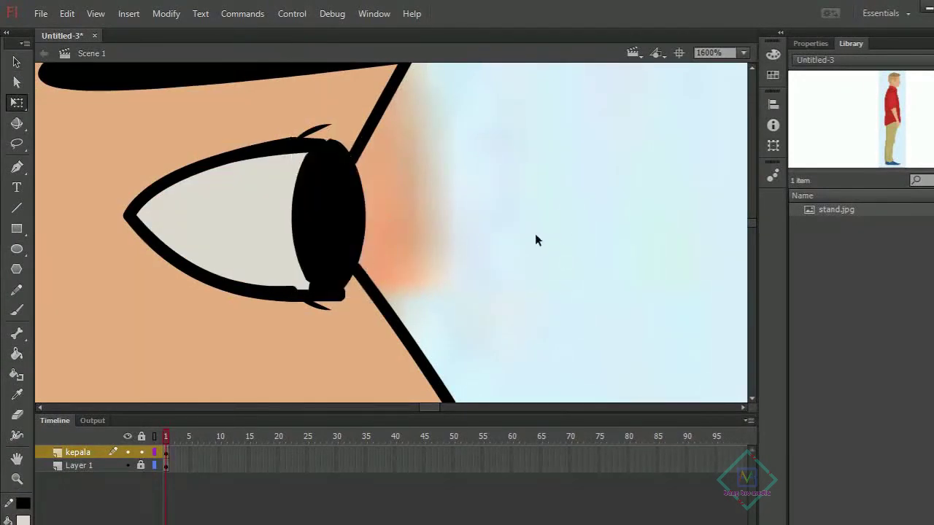
double_click(17, 478)
Add a new layer named Badan above the head layer
scroll(511, 201, down, 3)
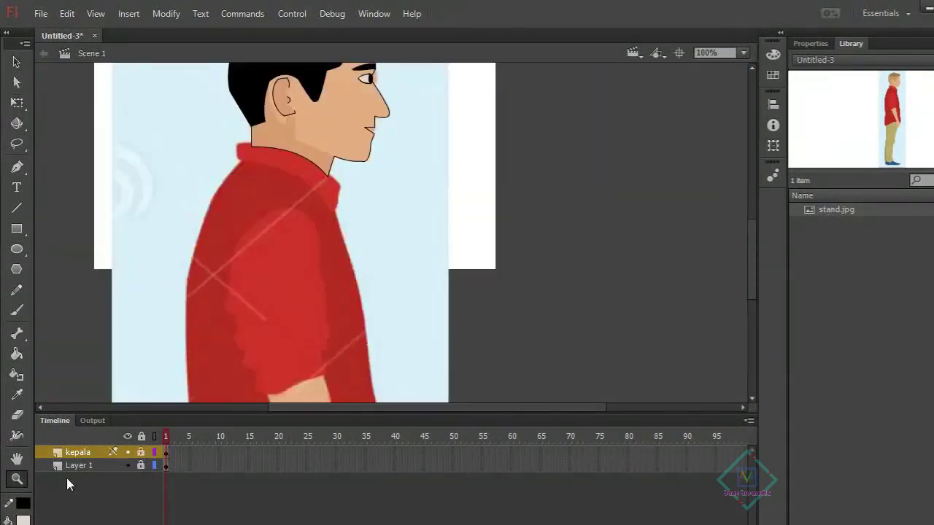
click(44, 518)
scroll(429, 258, down, 2)
double_click(78, 453)
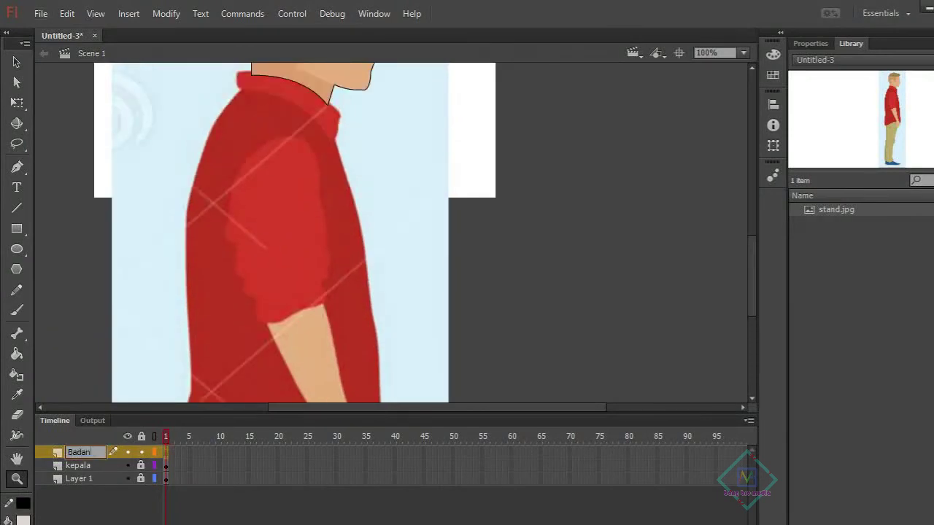
text(Badan)
key(Return)
Draw the line along the shirt collar
click(16, 208)
scroll(235, 171, up, 2)
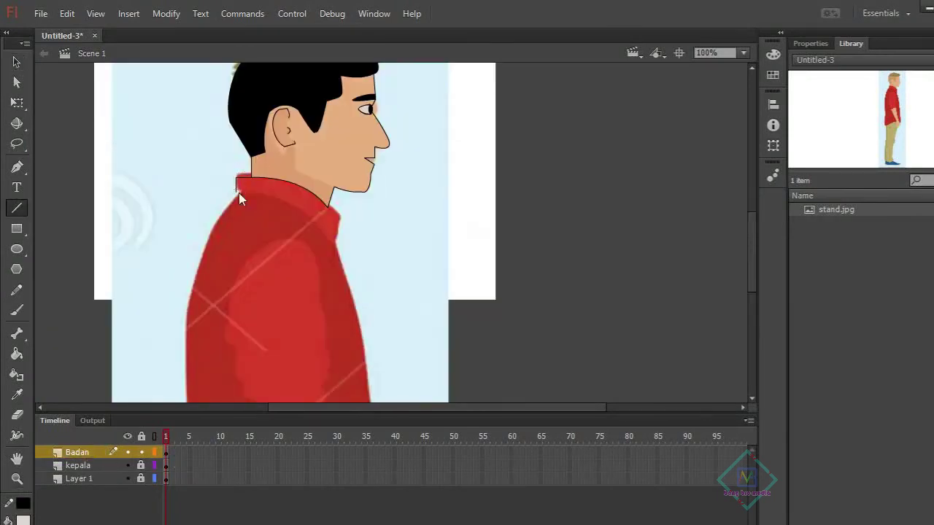
drag(239, 192, 335, 240)
key(v)
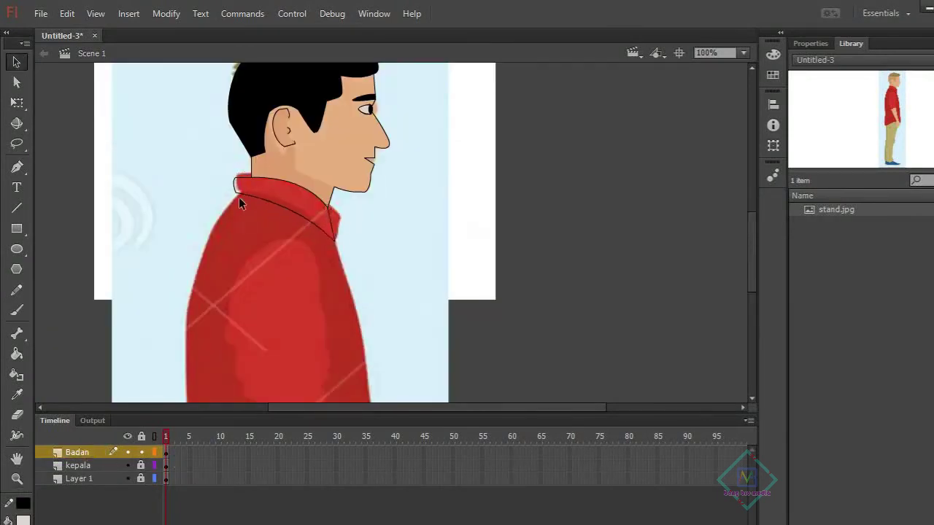
scroll(396, 113, down, 2)
scroll(116, 270, up, 2)
Draw and bend the lines forming the shirt's back edge
key(n)
drag(234, 193, 187, 329)
scroll(187, 228, down, 2)
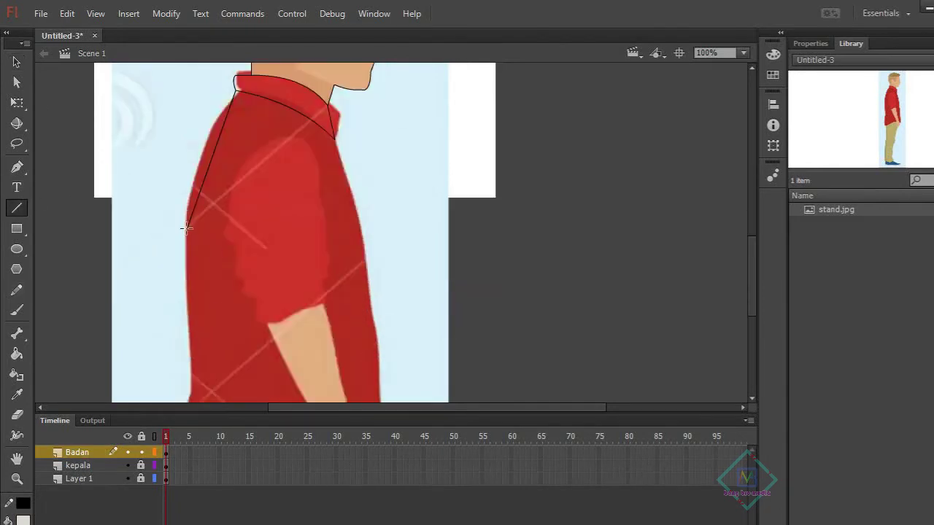
drag(187, 228, 188, 394)
key(v)
drag(217, 146, 203, 128)
scroll(191, 278, down, 2)
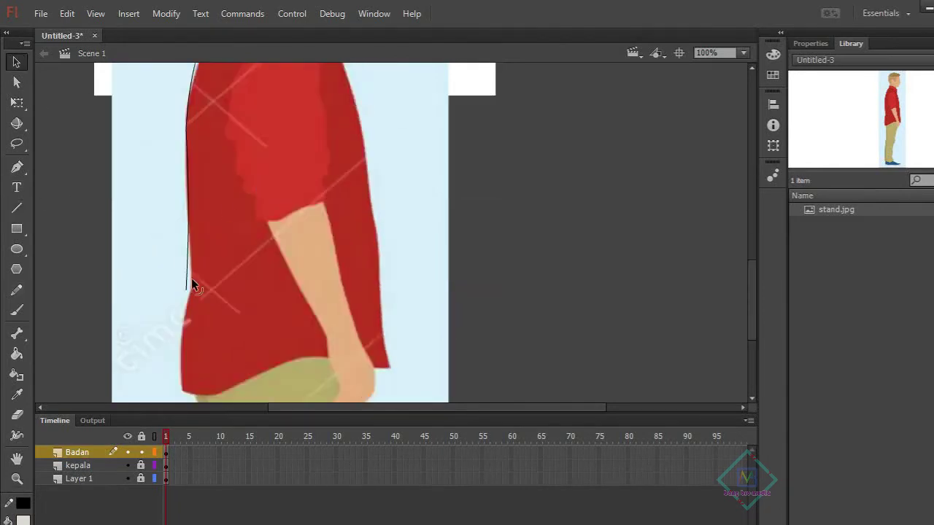
scroll(191, 284, down, 2)
Draw the hem and front edge lines, snapping the hem's back corner onto the shirt edge
key(n)
drag(187, 188, 186, 289)
drag(186, 289, 316, 253)
scroll(398, 182, up, 5)
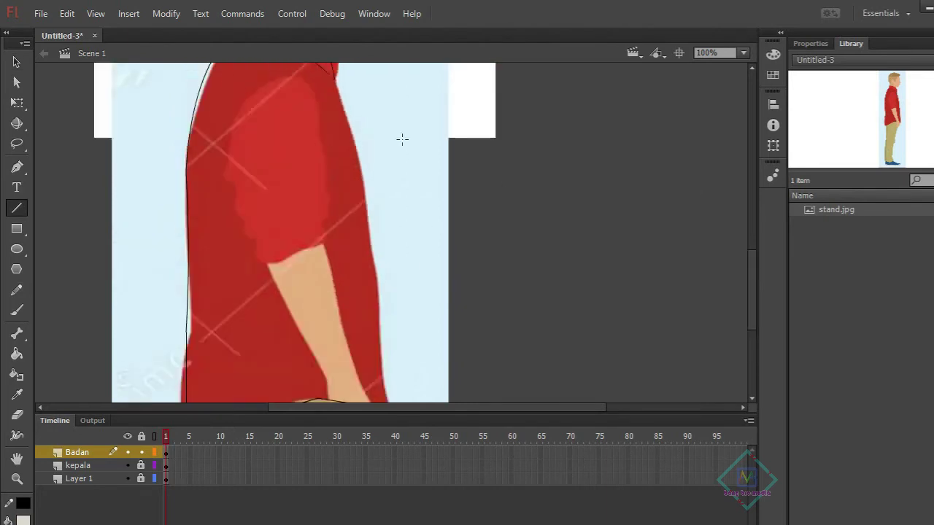
scroll(377, 187, down, 3)
drag(350, 139, 391, 308)
key(v)
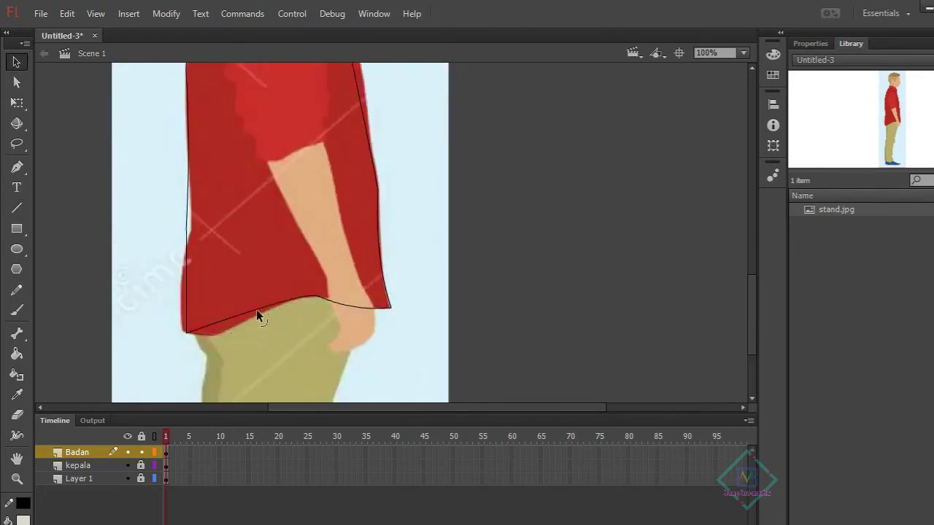
drag(187, 332, 197, 338)
Adjust the front edge and draw a diagonal line across the shirt
scroll(404, 286, up, 3)
drag(358, 124, 366, 239)
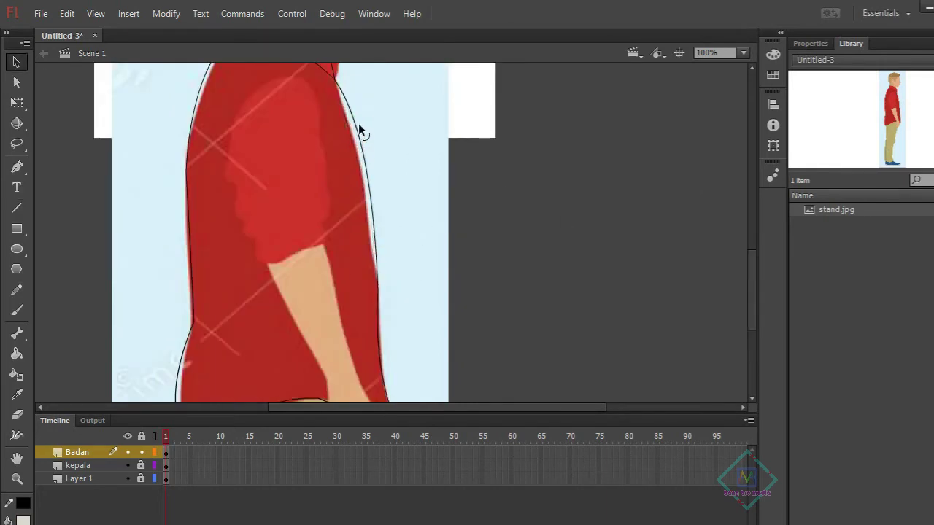
scroll(413, 221, up, 3)
scroll(94, 210, down, 3)
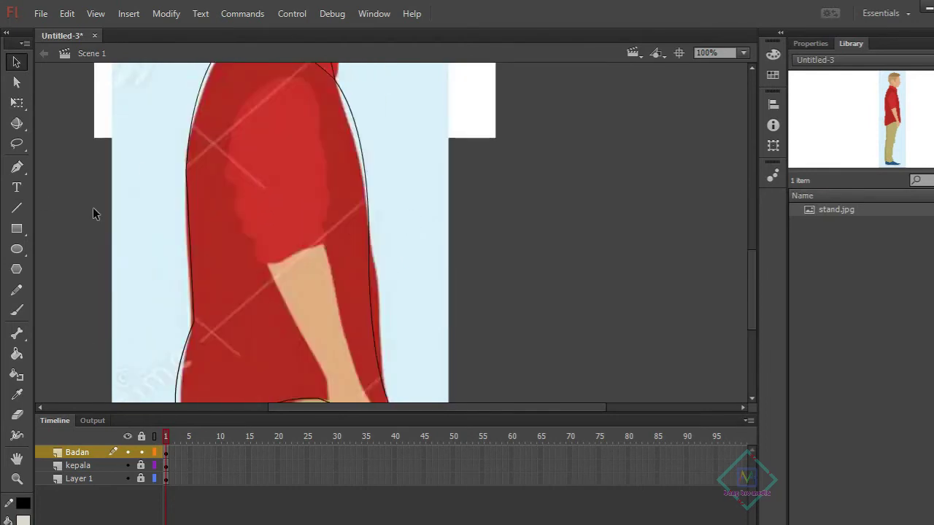
click(17, 208)
scroll(219, 219, down, 3)
scroll(244, 244, up, 3)
mouse_move(305, 298)
mouse_down()
mouse_move(244, 244)
mouse_move(212, 133)
mouse_move(249, 79)
mouse_up()
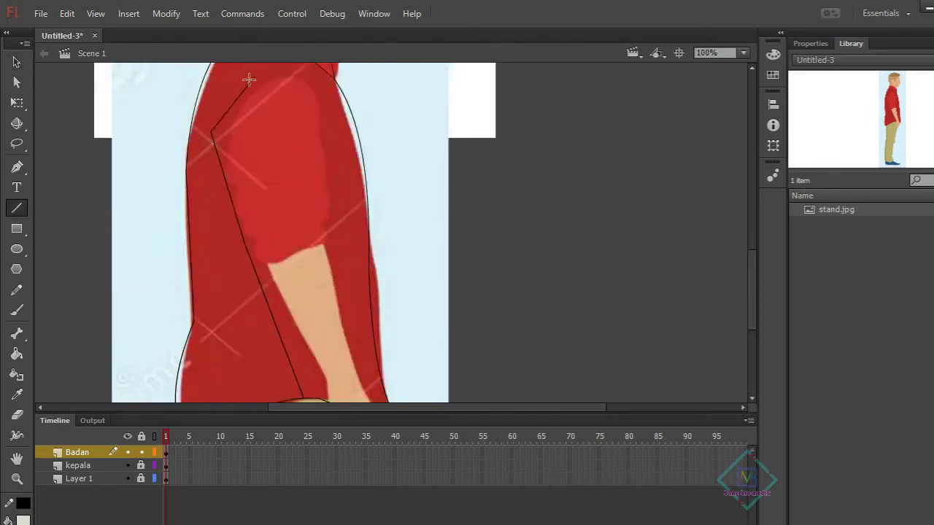
Fill the back and front parts of the shirt red
click(16, 395)
click(323, 216)
click(235, 273)
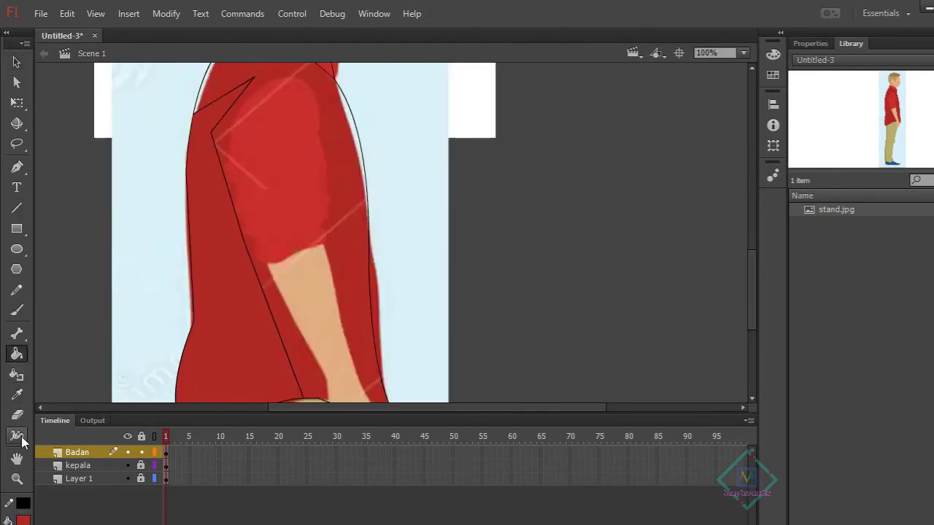
click(381, 245)
Delete the diagonal line across the shirt so the red fills merge
click(17, 62)
click(228, 183)
click(233, 200)
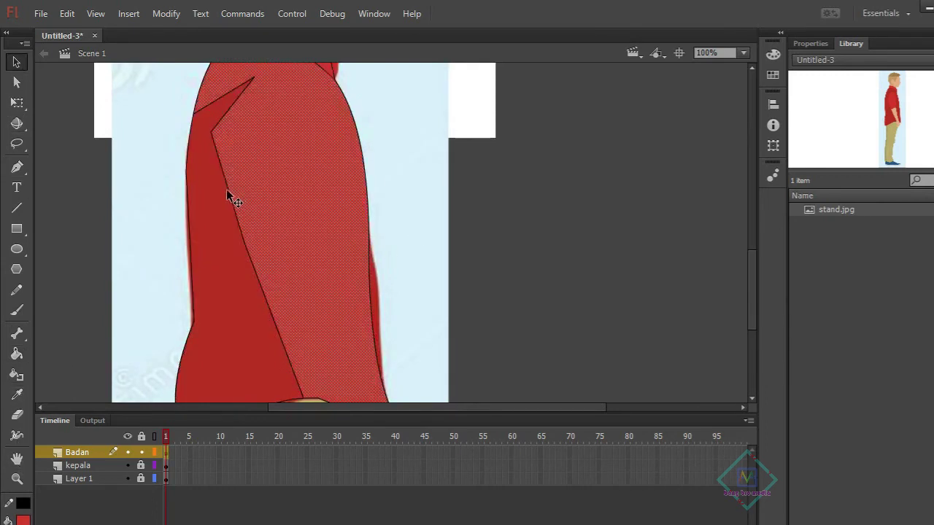
click(239, 226)
key(Delete)
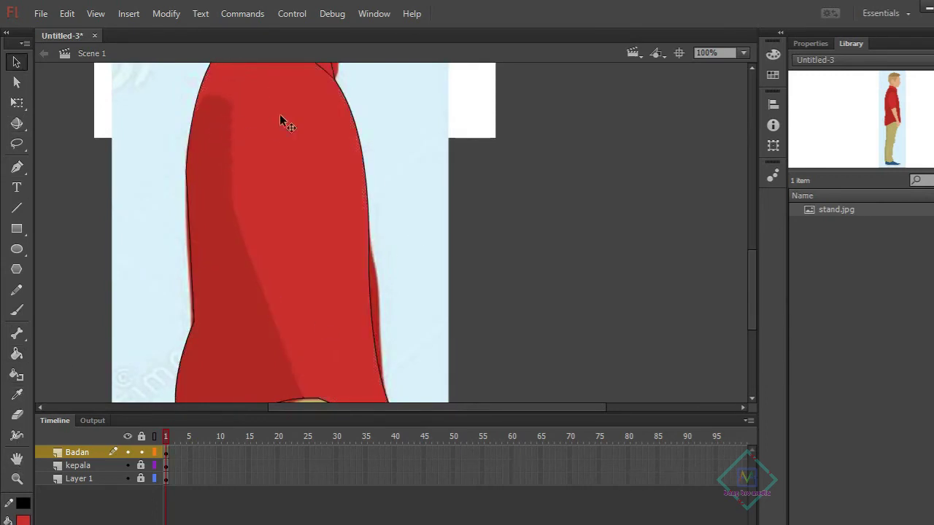
scroll(375, 219, down, 2)
scroll(264, 137, up, 5)
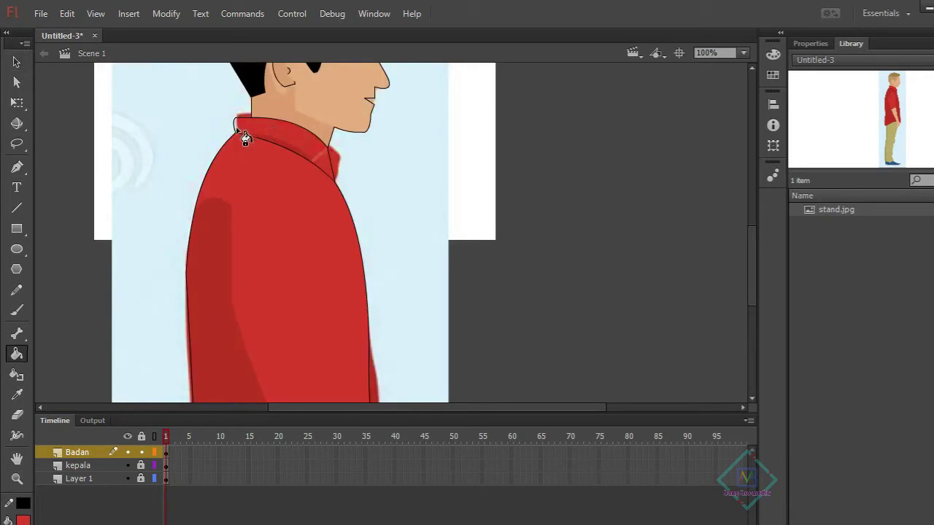
Draw a line along the collar's top edge
key(n)
drag(238, 119, 330, 150)
click(18, 65)
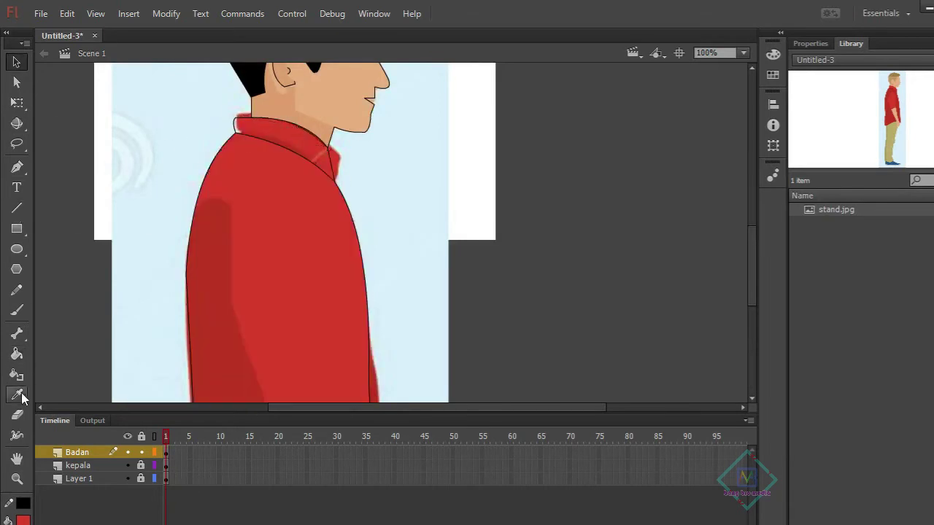
drag(752, 260, 751, 319)
Hide and lock the Badan layer
click(128, 452)
click(141, 453)
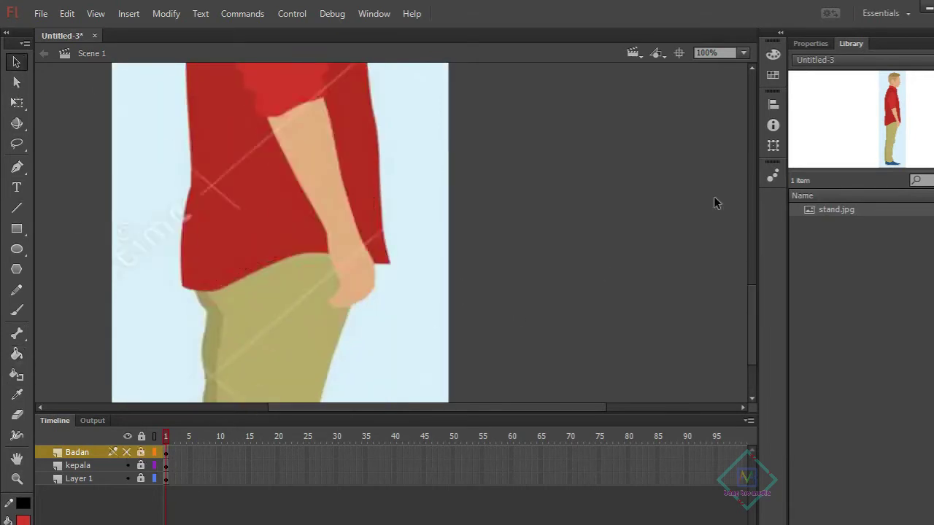
scroll(342, 316, up, 5)
Rename the new layer 'tangan' and outline the sleeve with straight lines, bending its front edge
double_click(76, 453)
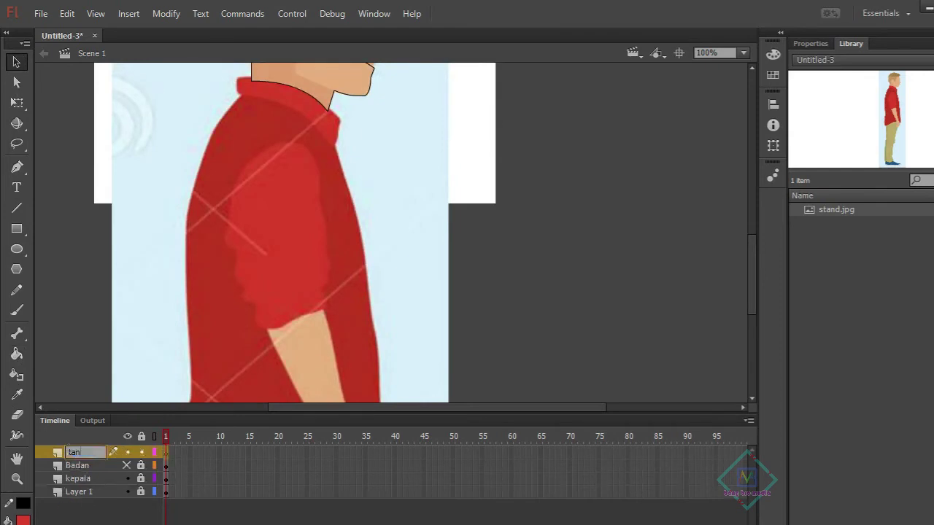
text(tangan)
click(17, 208)
mouse_move(234, 178)
mouse_down()
mouse_move(271, 144)
mouse_move(301, 143)
mouse_up()
drag(302, 143, 332, 306)
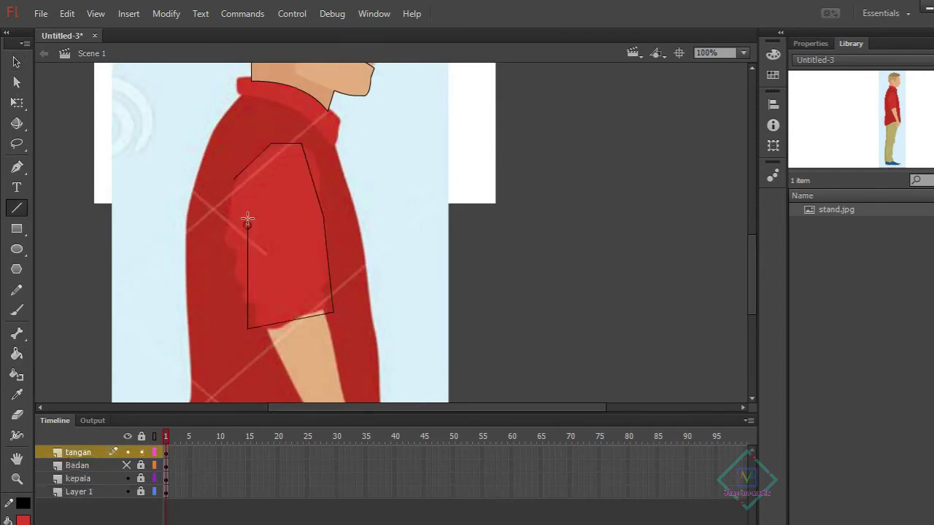
drag(247, 219, 234, 178)
key(v)
drag(241, 253, 231, 233)
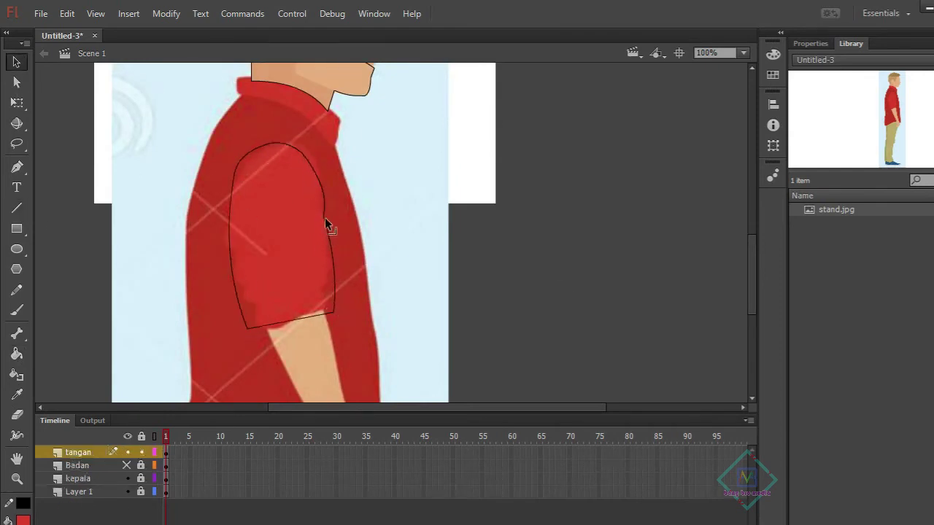
Trace the arm's outline down to the hand and join the loose segments
scroll(292, 249, down, 3)
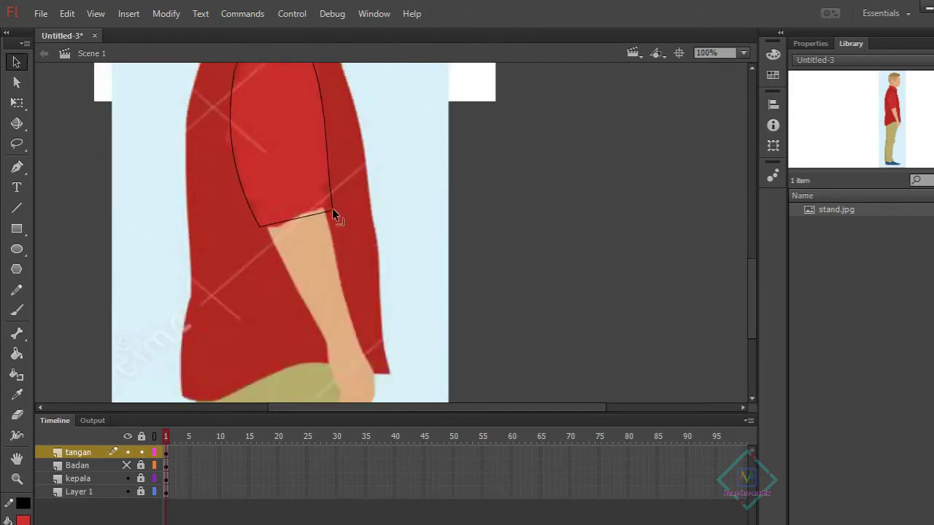
mouse_move(296, 219)
mouse_down()
mouse_move(299, 191)
mouse_move(376, 373)
mouse_up()
key(n)
scroll(373, 200, down, 5)
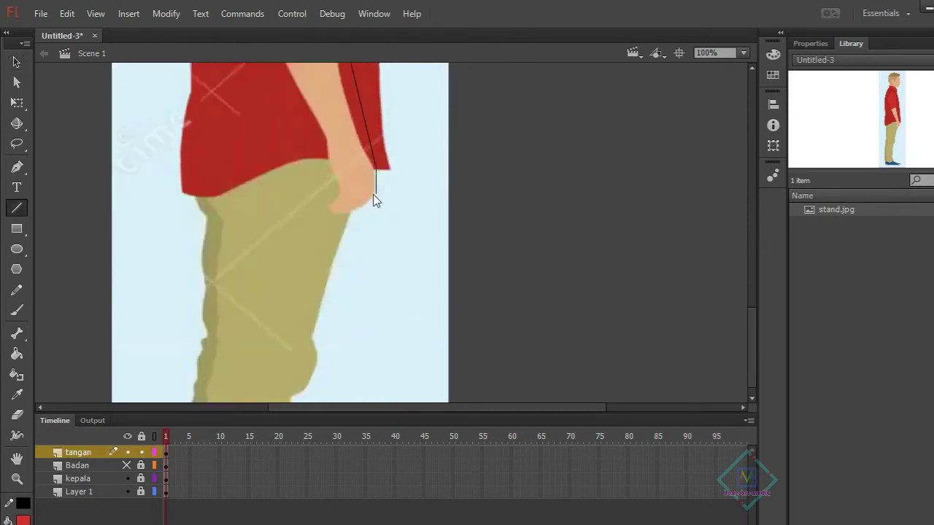
drag(328, 206, 339, 189)
scroll(327, 207, up, 3)
drag(328, 241, 252, 98)
key(v)
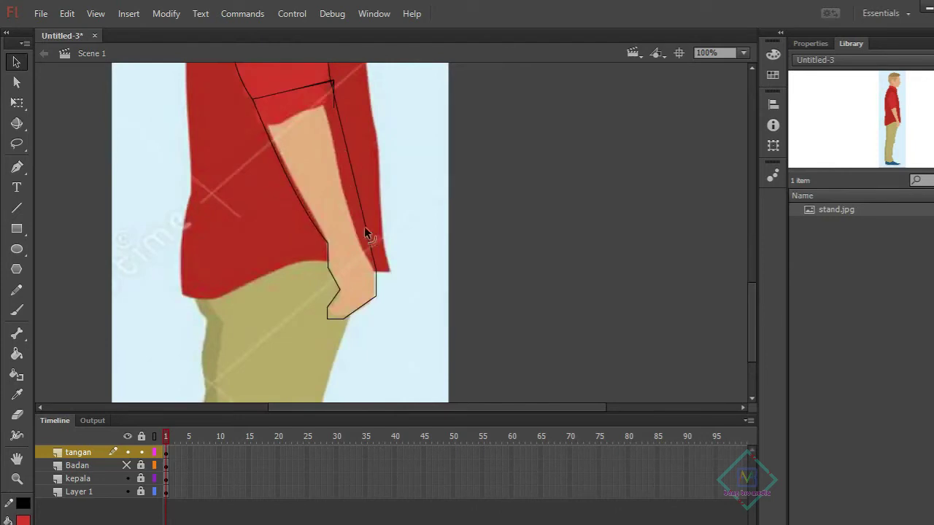
mouse_move(378, 271)
mouse_down()
mouse_move(360, 242)
mouse_move(369, 286)
mouse_up()
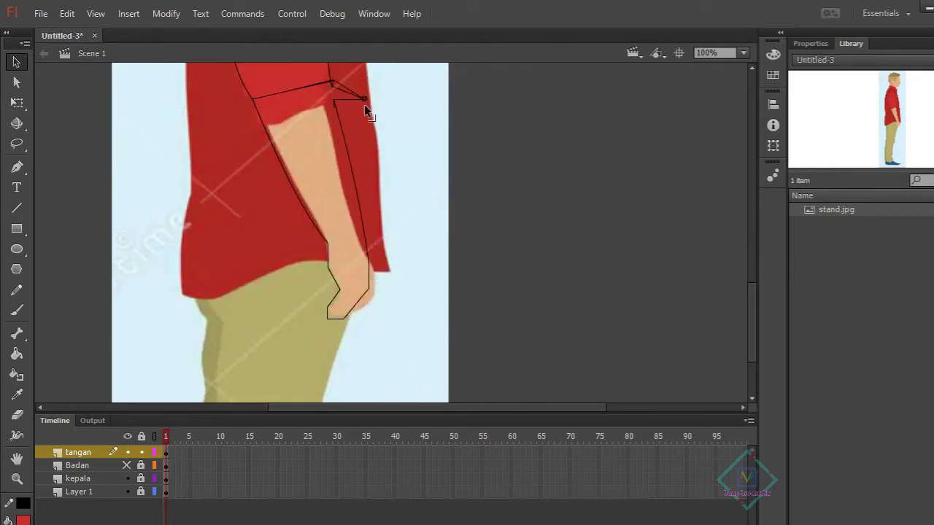
drag(365, 107, 355, 87)
click(337, 110)
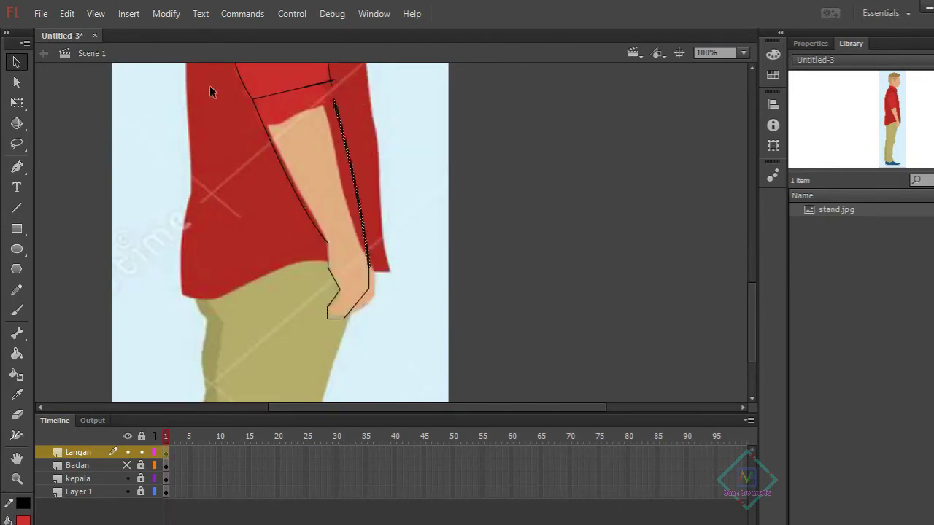
key(n)
Fill the traced arm with skin colour sampled from the photo, and show the Badan layer again
key(i)
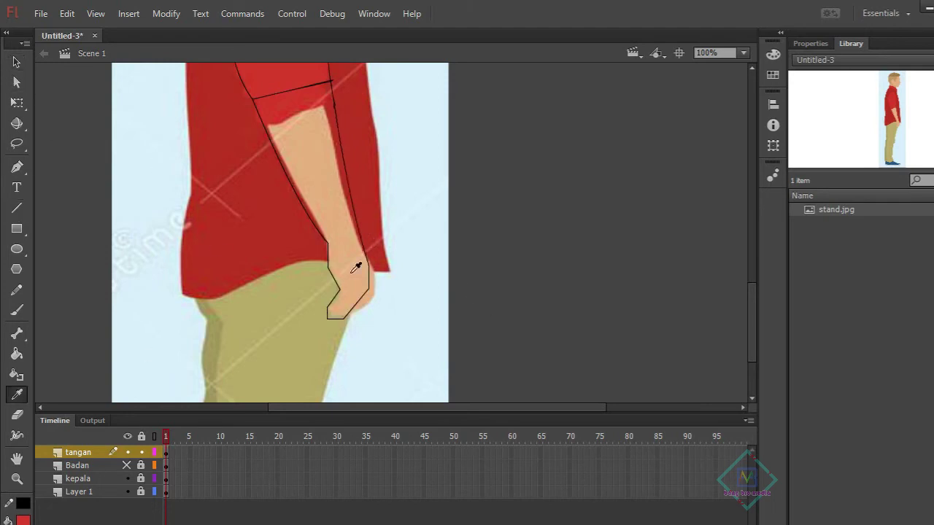
click(355, 265)
click(333, 229)
click(127, 465)
Zoom in on the legs and shoe and make the Badan layer active
key(z)
alt+click(365, 303)
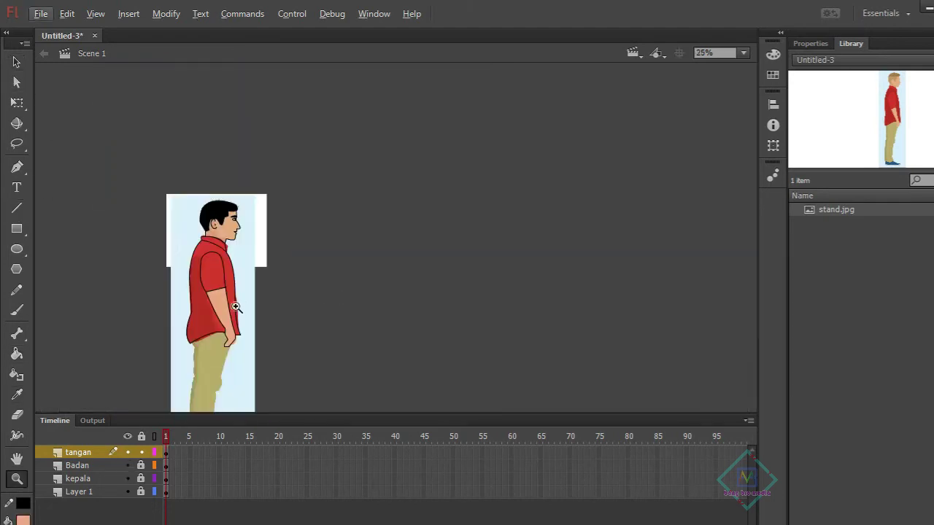
click(335, 296)
drag(753, 292, 754, 316)
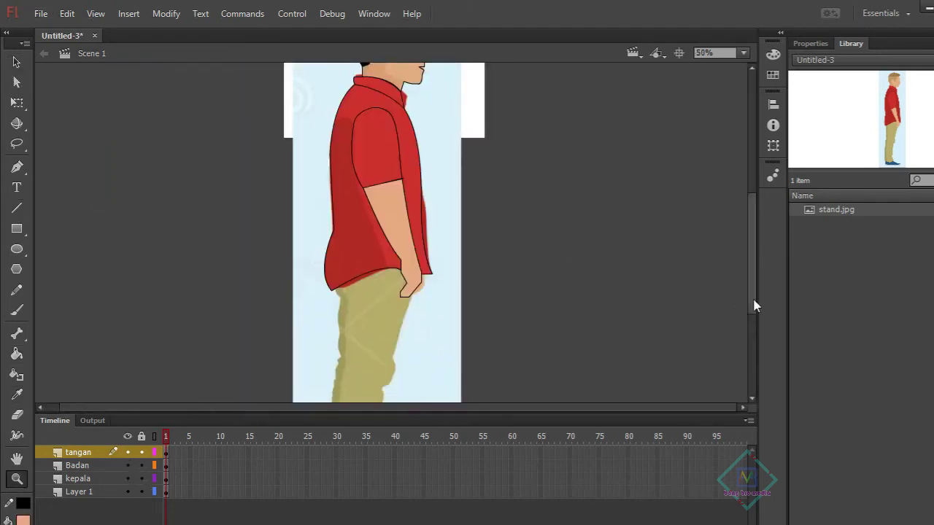
click(440, 350)
click(177, 466)
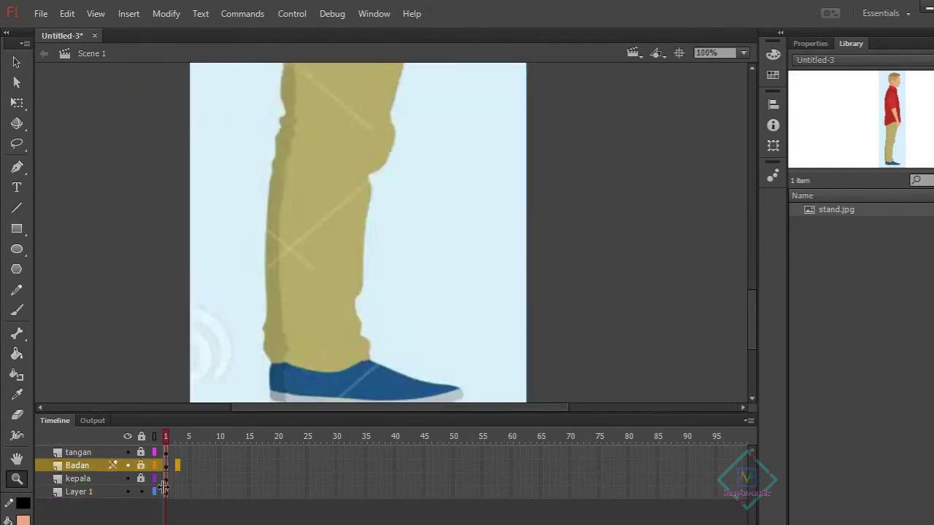
scroll(117, 306, up, 5)
key(n)
Select Layer 1, undoing an accidental layer move and stray line
click(142, 493)
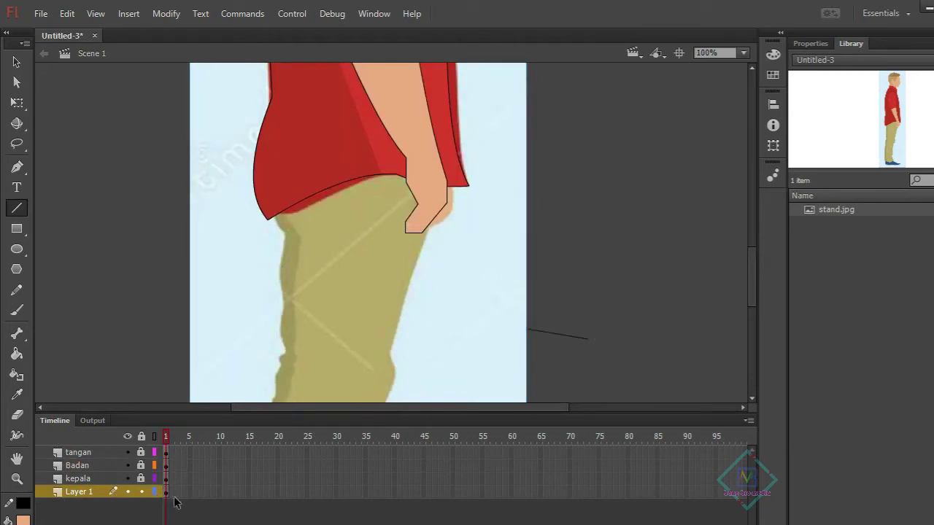
drag(146, 493, 125, 451)
key(ctrl+z)
key(ctrl+z)
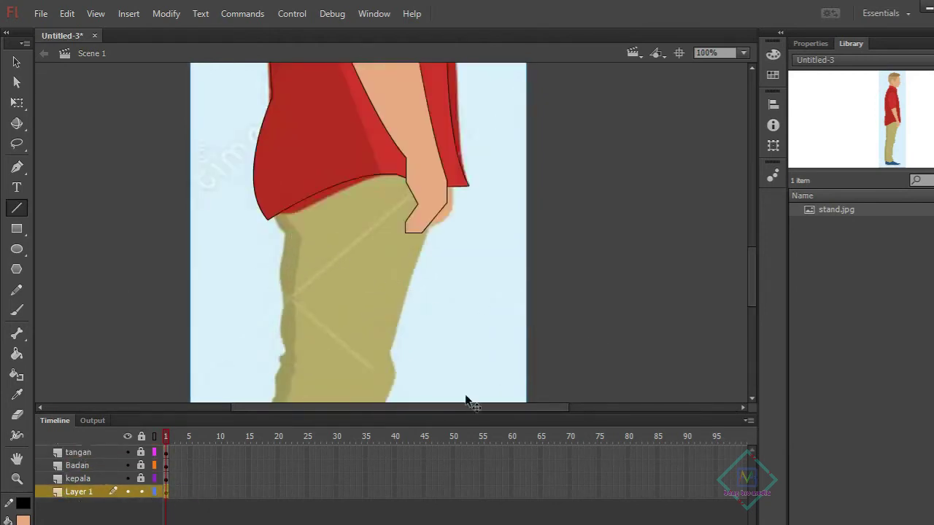
scroll(394, 343, down, 3)
key(v)
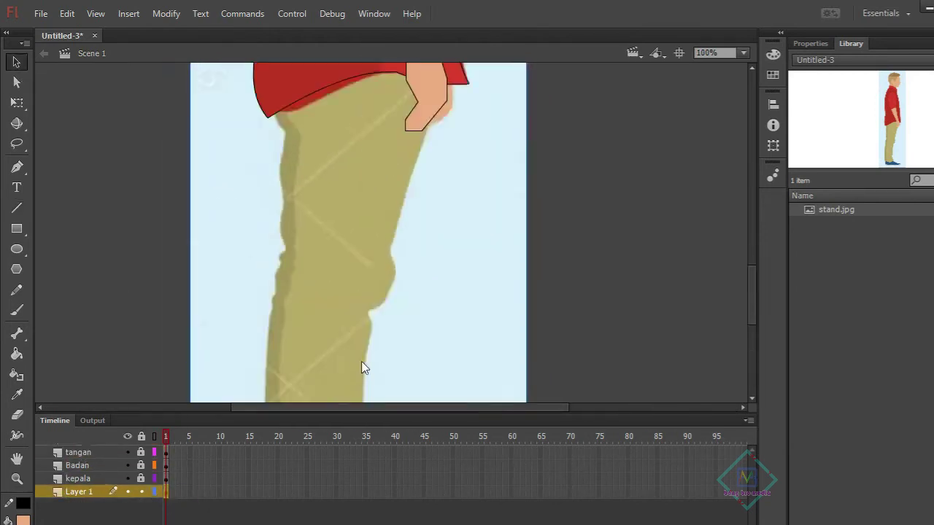
scroll(361, 368, down, 5)
Insert a new layer above Layer 1 and outline the shoe, curving lines along its upper and sole
key(n)
click(43, 519)
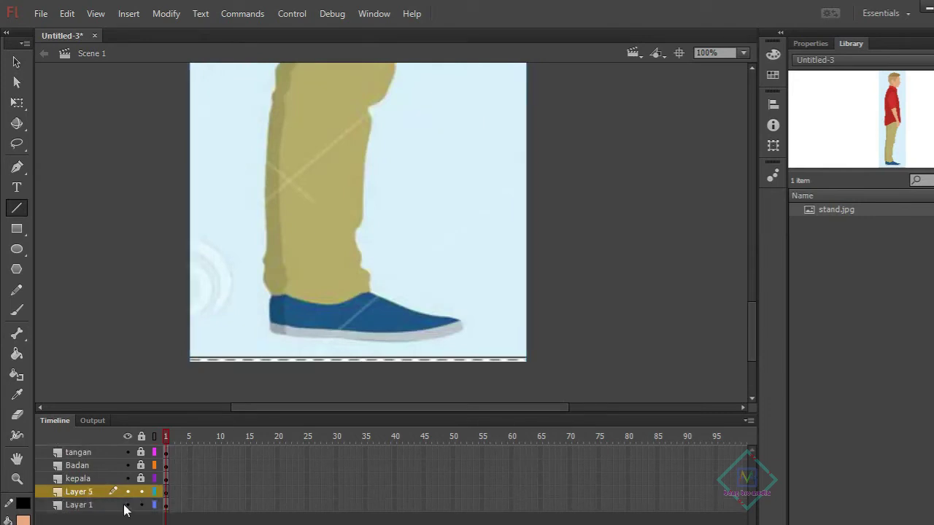
drag(272, 332, 462, 332)
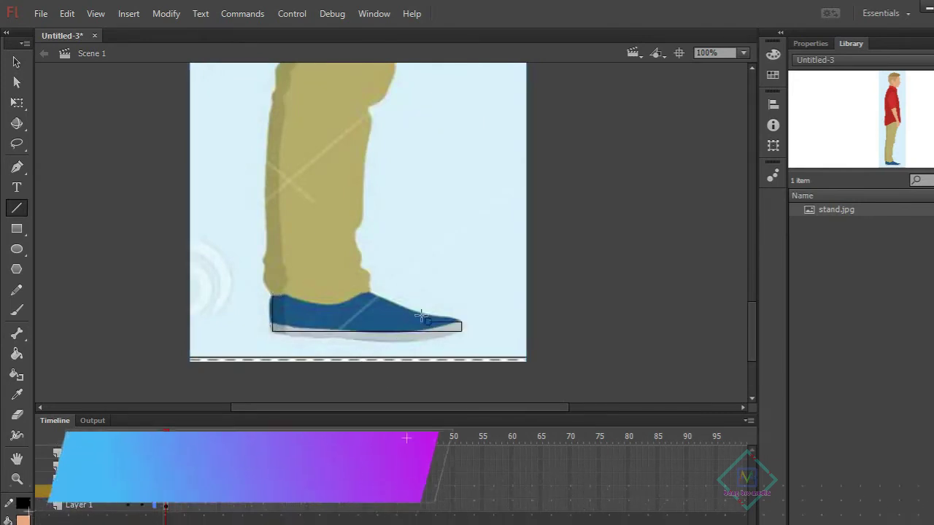
key(v)
drag(333, 321, 333, 309)
drag(394, 332, 433, 344)
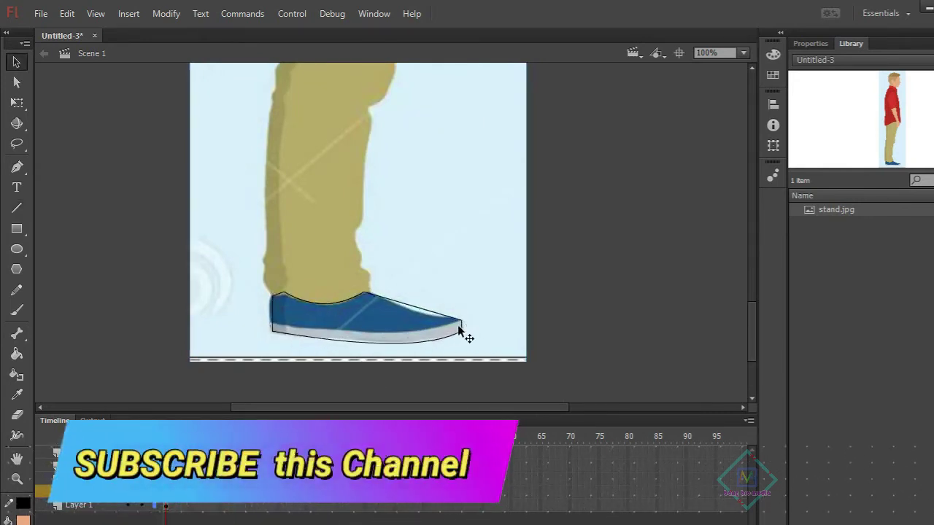
click(451, 317)
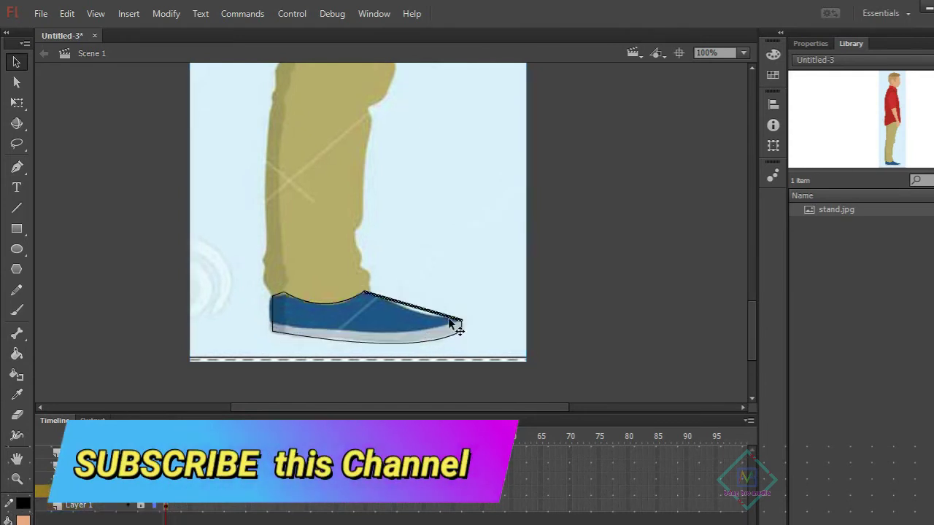
click(564, 309)
key(n)
drag(461, 325, 272, 324)
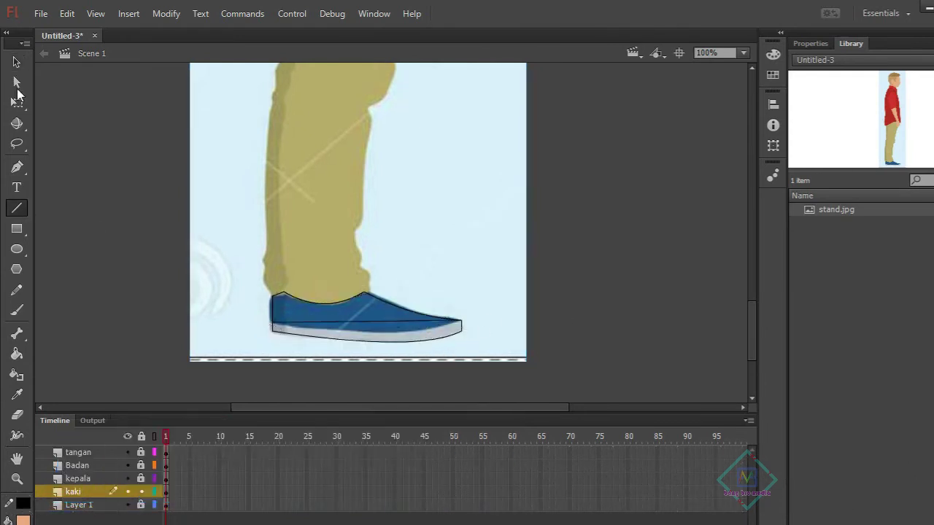
key(v)
Fill the shoe upper with red and the sole with dark grey
key(b)
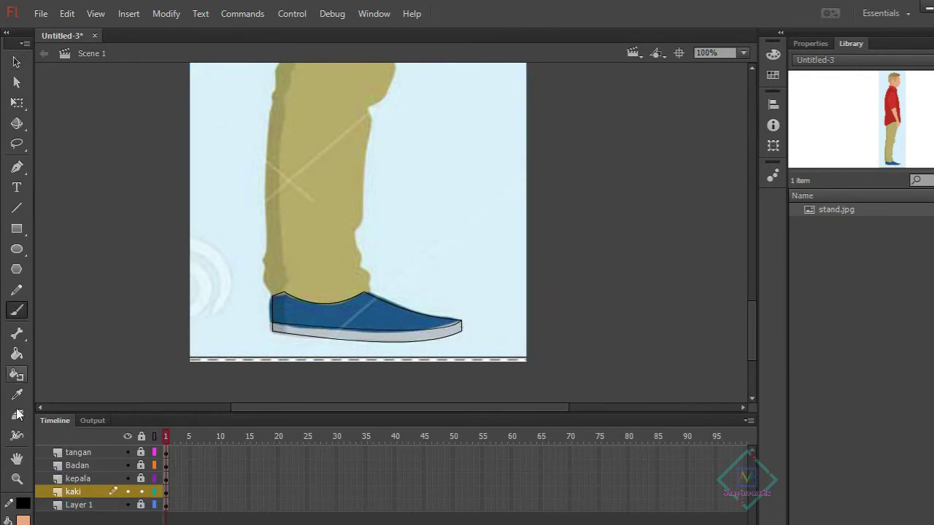
click(24, 520)
click(149, 438)
key(k)
click(343, 310)
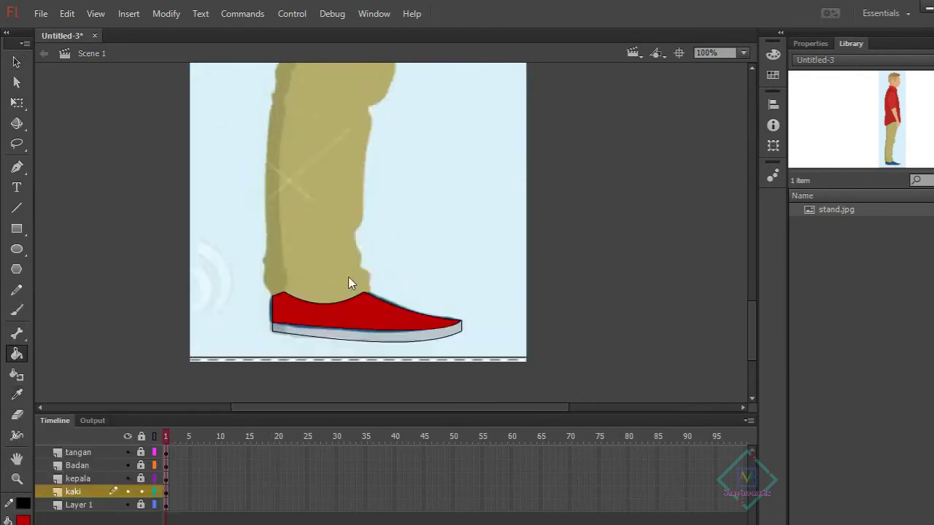
key(v)
key(k)
click(343, 334)
key(v)
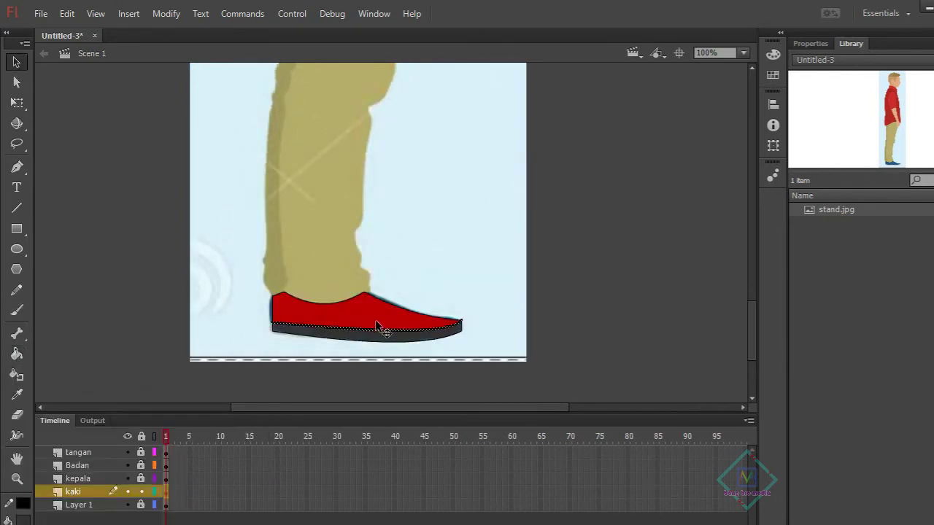
Fill the shoe's upper panel, settling on blue instead of purple
key(y)
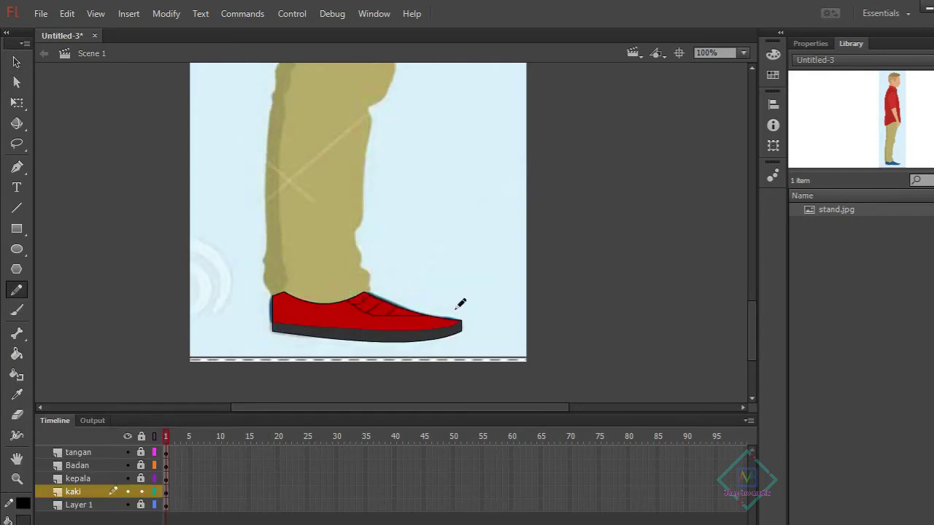
click(24, 519)
click(150, 409)
key(k)
click(372, 306)
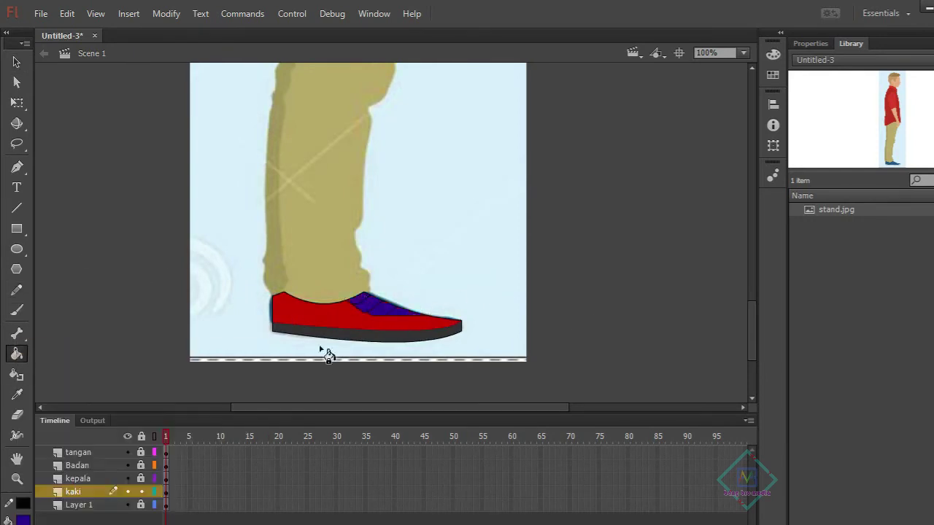
click(383, 310)
Outline the trouser leg with vertical straight lines and reshape its edge
key(v)
key(n)
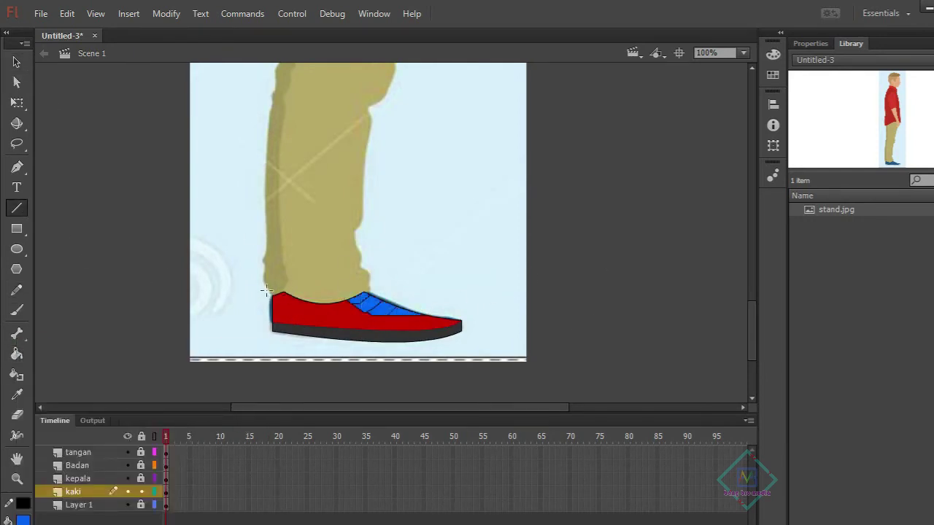
drag(267, 128, 272, 294)
drag(370, 302, 371, 115)
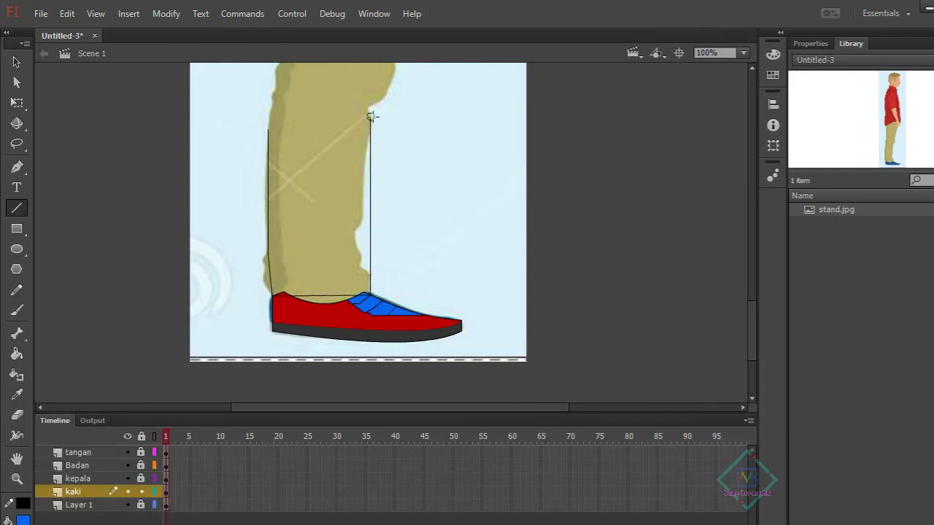
scroll(371, 218, up, 5)
drag(370, 319, 451, 92)
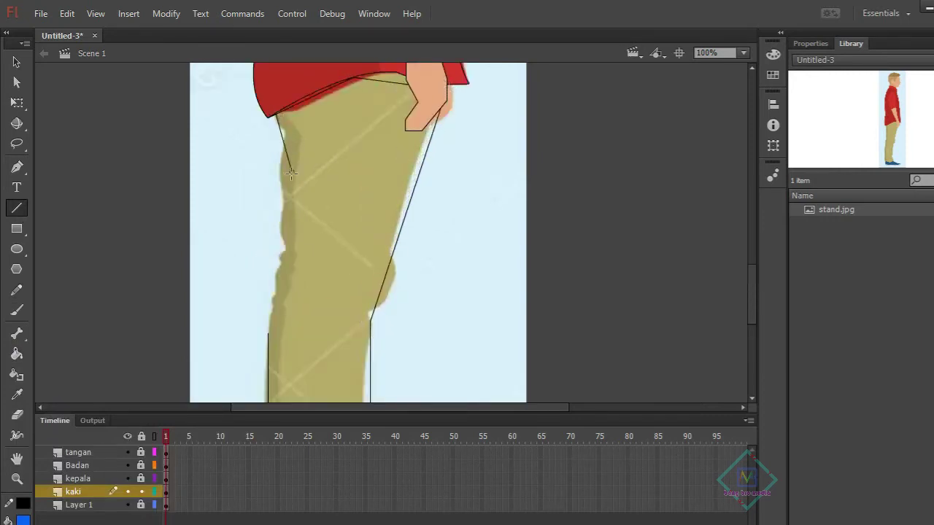
drag(290, 173, 295, 252)
scroll(295, 252, down, 3)
key(v)
scroll(276, 202, down, 2)
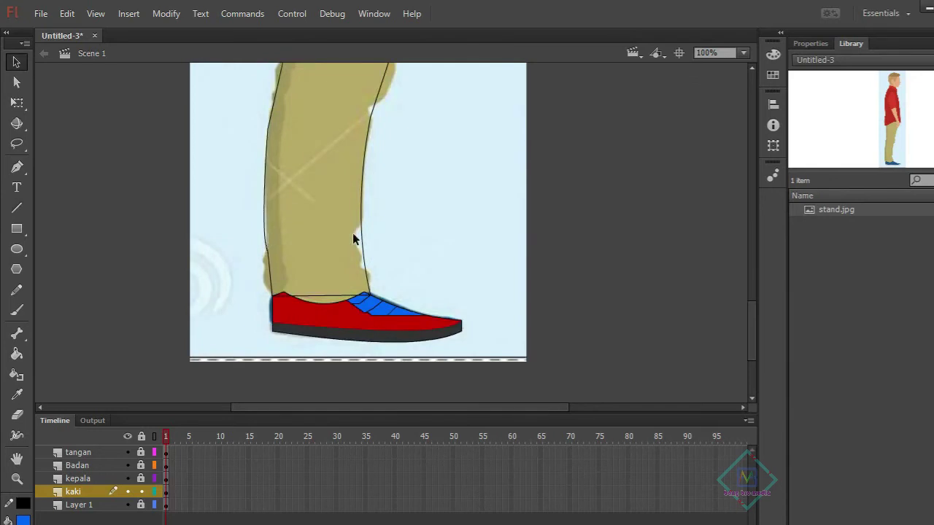
scroll(352, 240, up, 5)
drag(280, 121, 277, 161)
scroll(444, 196, down, 8)
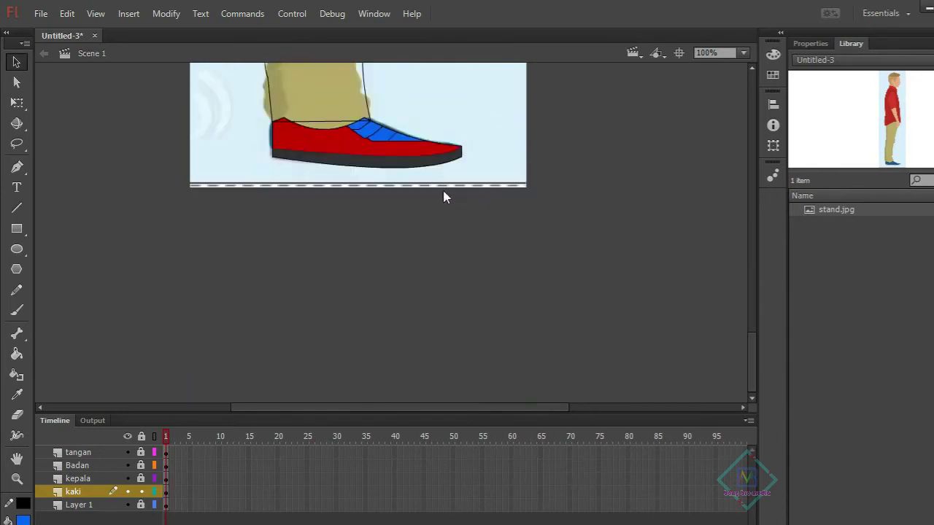
scroll(445, 197, up, 3)
Fill the trouser leg with olive green
click(23, 520)
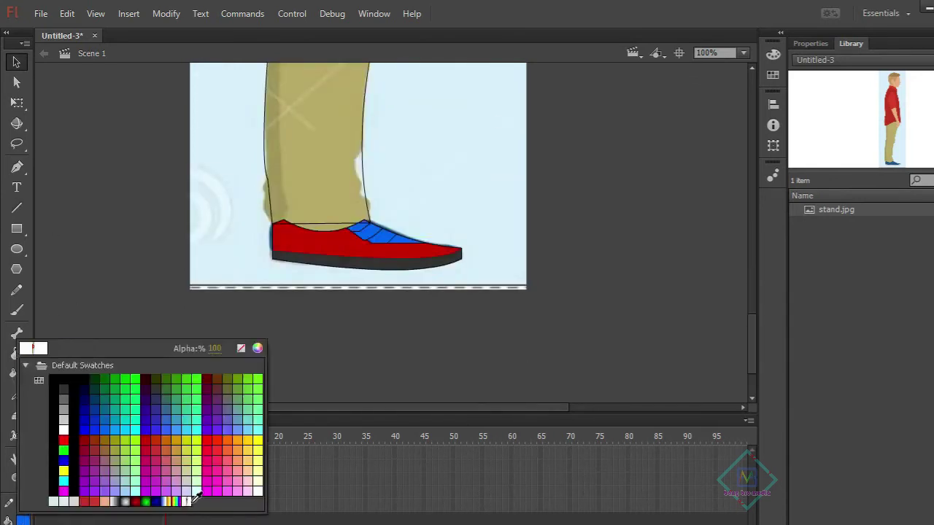
click(113, 454)
click(306, 151)
scroll(319, 124, down, 2)
scroll(368, 121, up, 3)
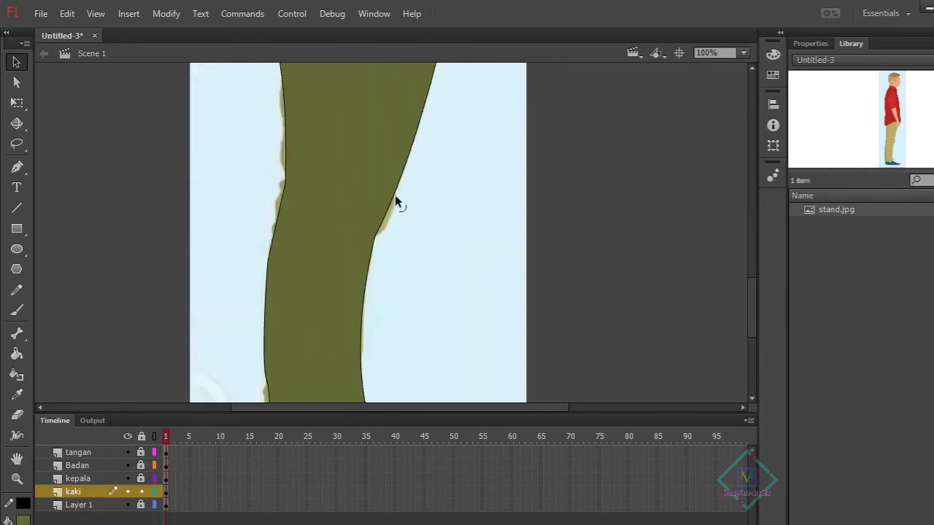
scroll(396, 203, down, 3)
Zoom out to view the whole finished figure
key(z)
alt+click(477, 217)
alt+click(444, 175)
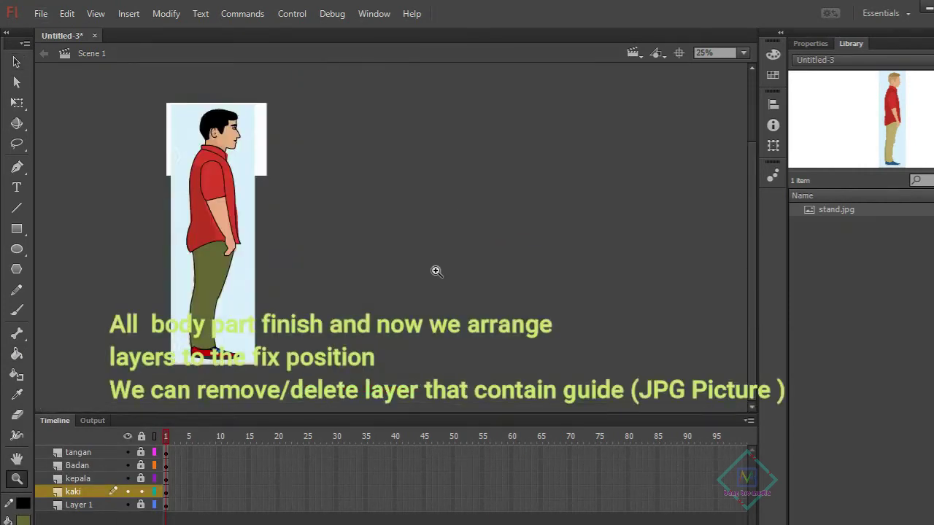
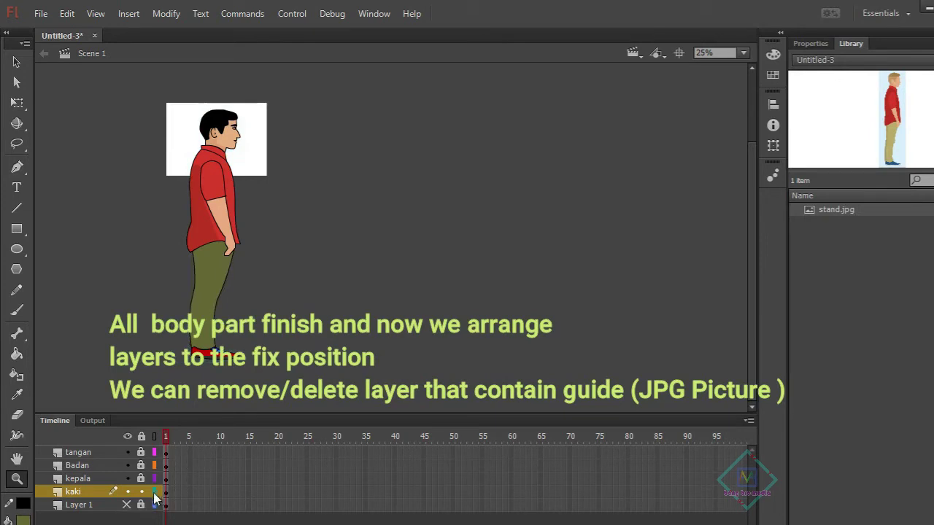
Zoom the view and delete the Layer 1 guide picture layer
click(363, 282)
scroll(468, 283, up, 3)
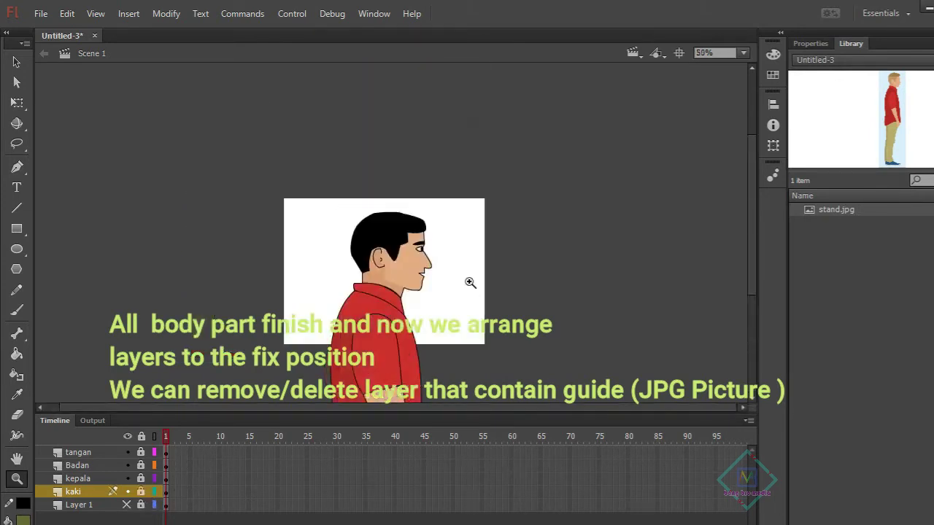
click(17, 62)
scroll(547, 288, down, 3)
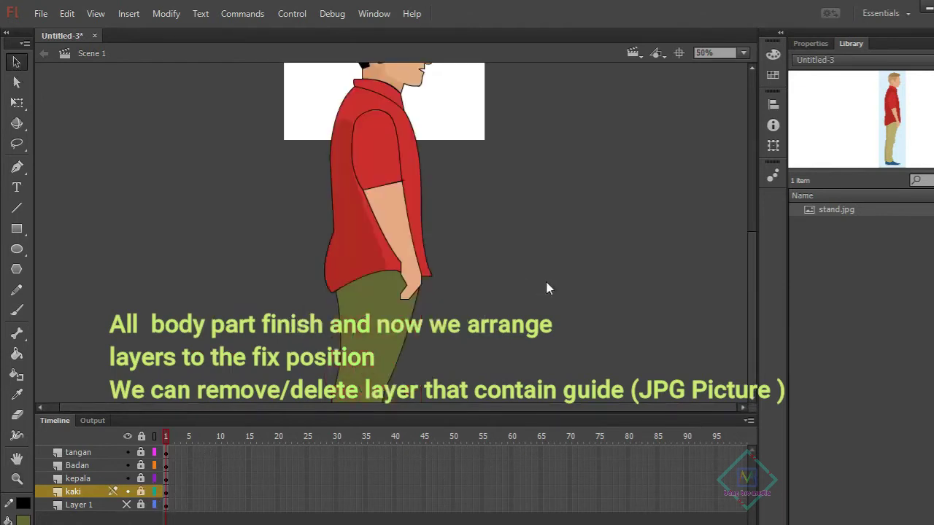
click(89, 507)
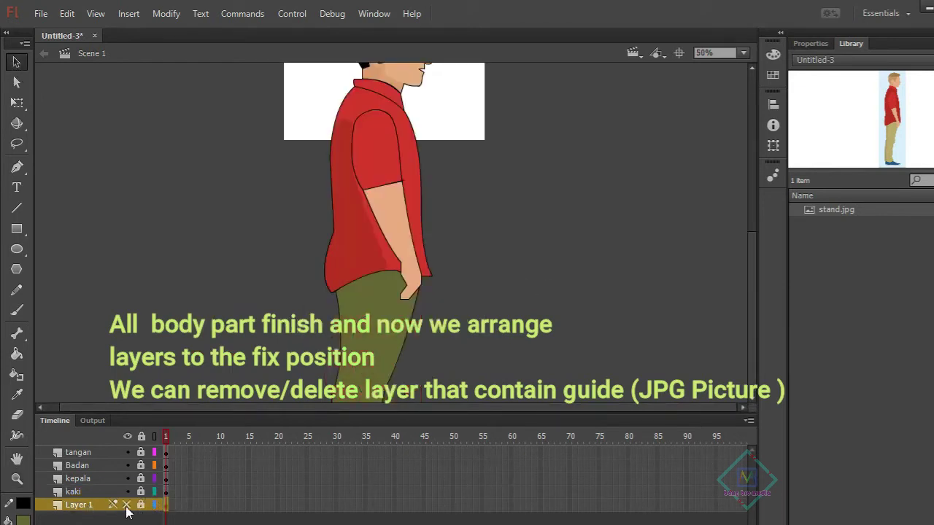
right_click(82, 513)
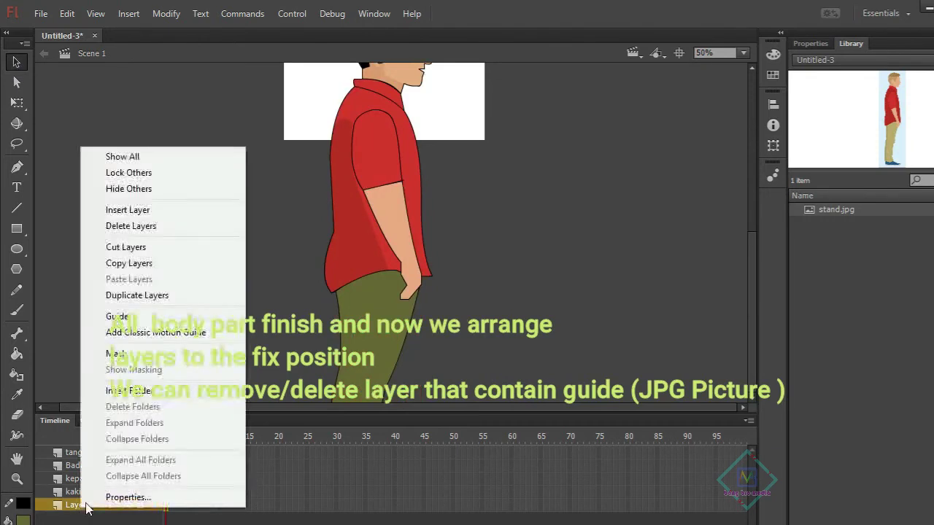
click(140, 228)
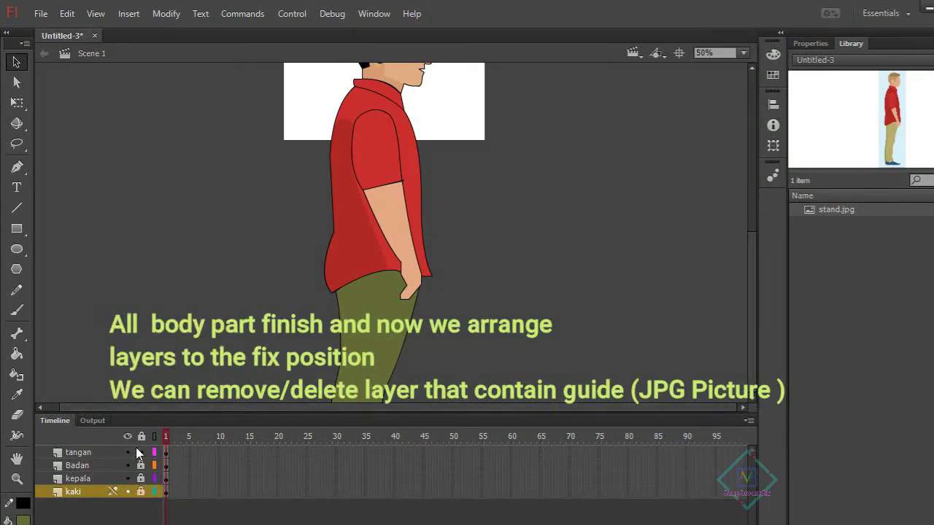
Copy the tangan layer and paste it into a new top layer
click(108, 453)
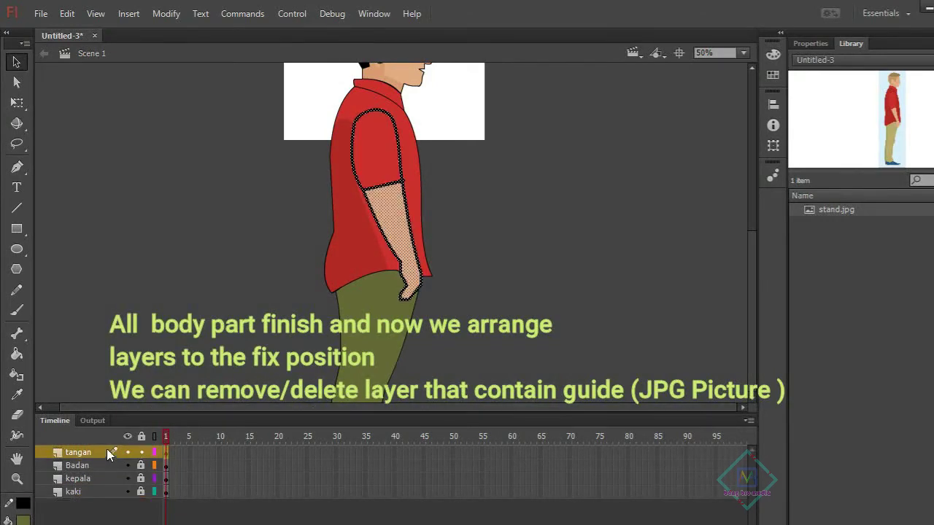
right_click(392, 195)
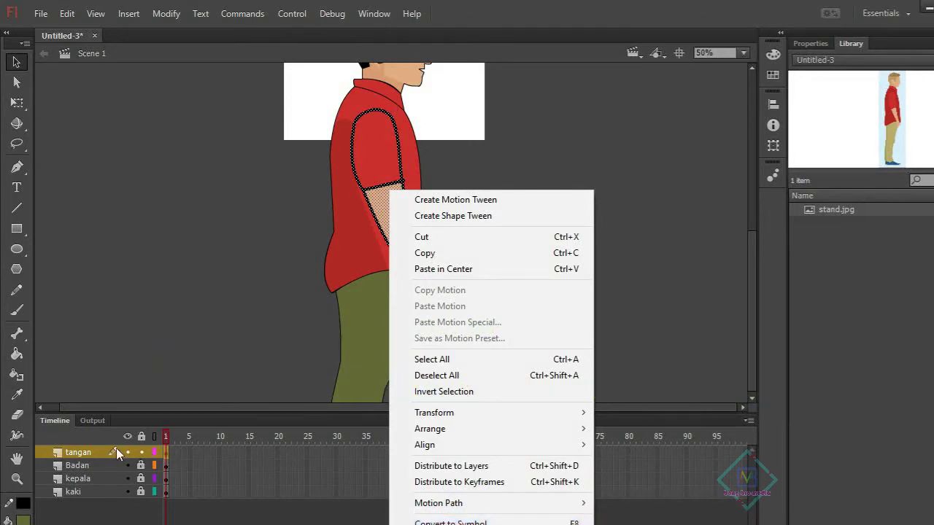
right_click(89, 452)
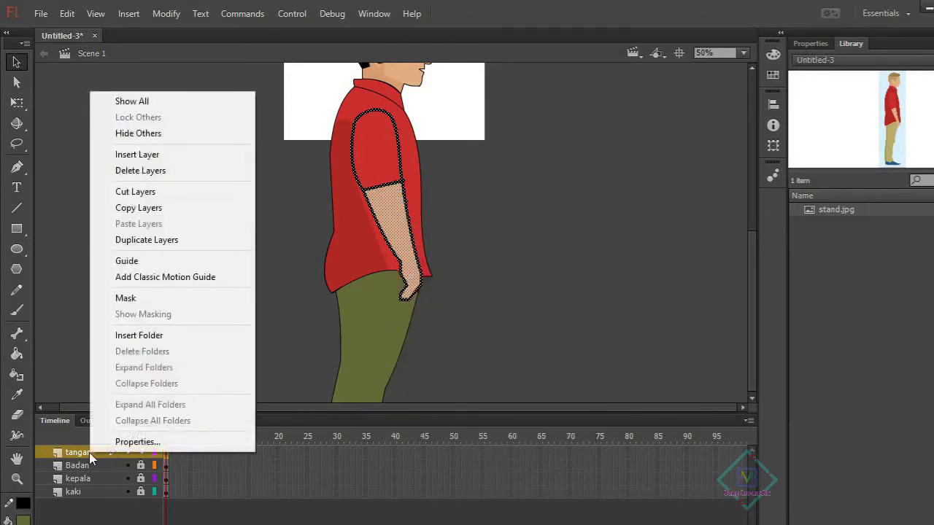
click(153, 210)
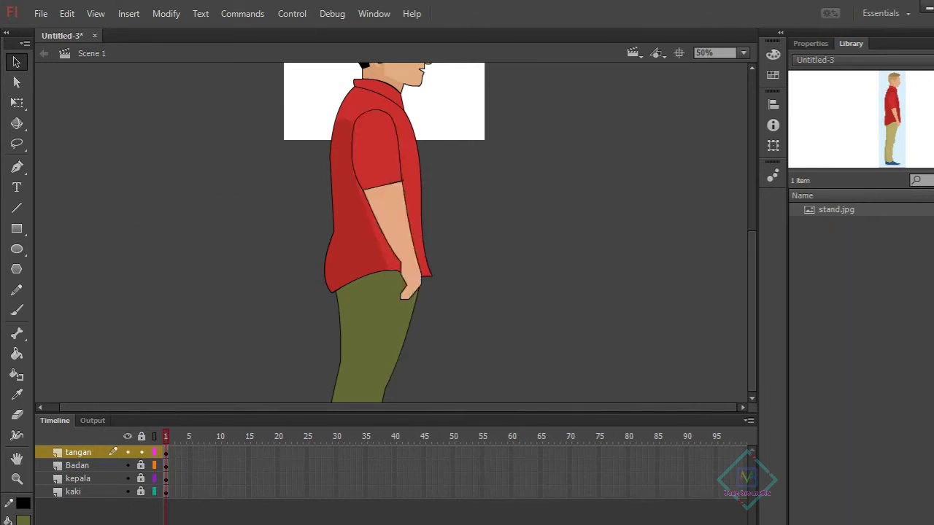
click(43, 518)
right_click(79, 453)
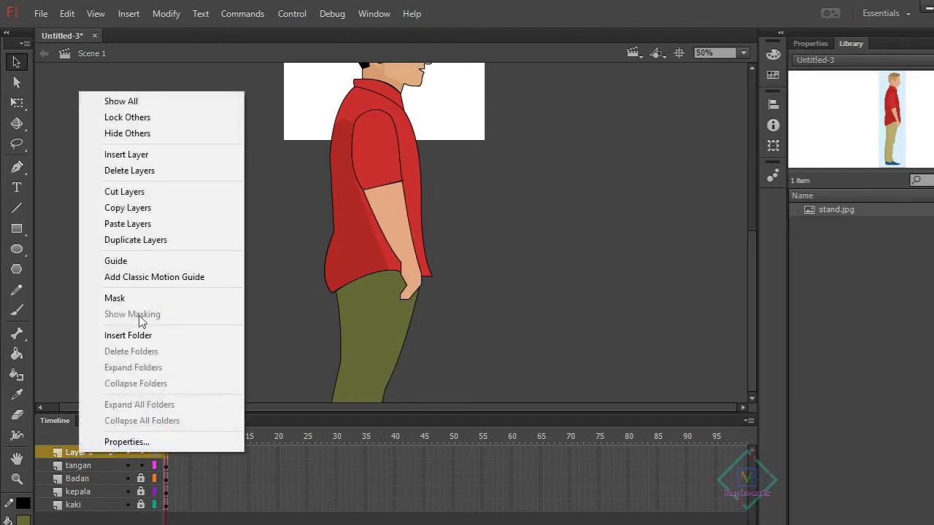
click(127, 224)
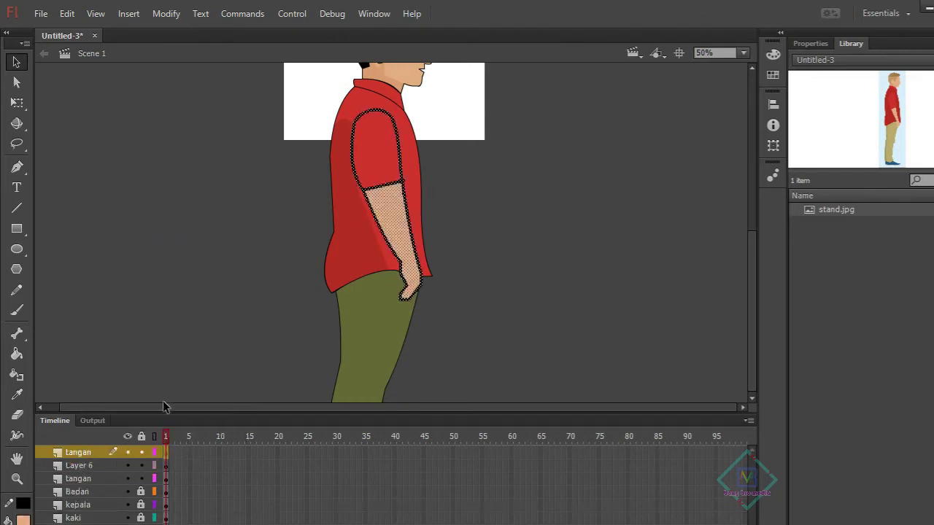
Delete the leftover empty Layer 6 and select the top tangan layer
click(218, 478)
click(91, 465)
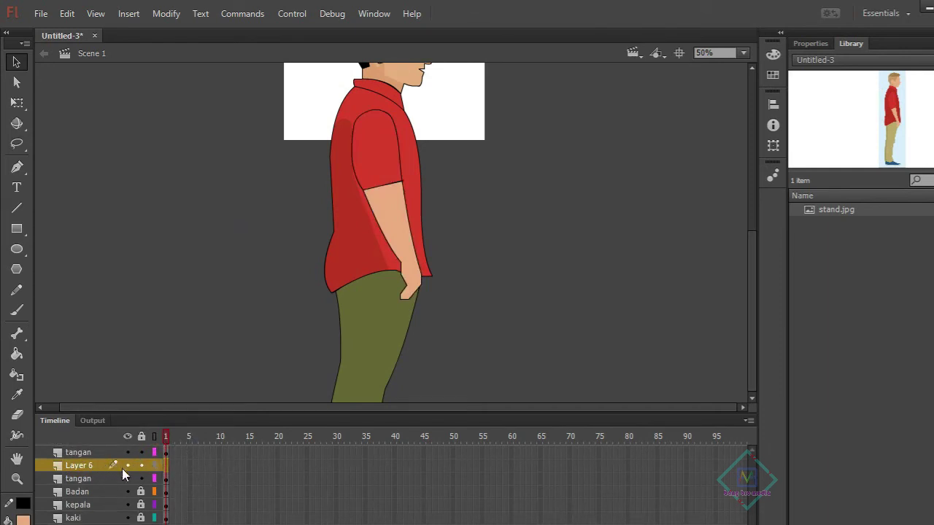
right_click(79, 467)
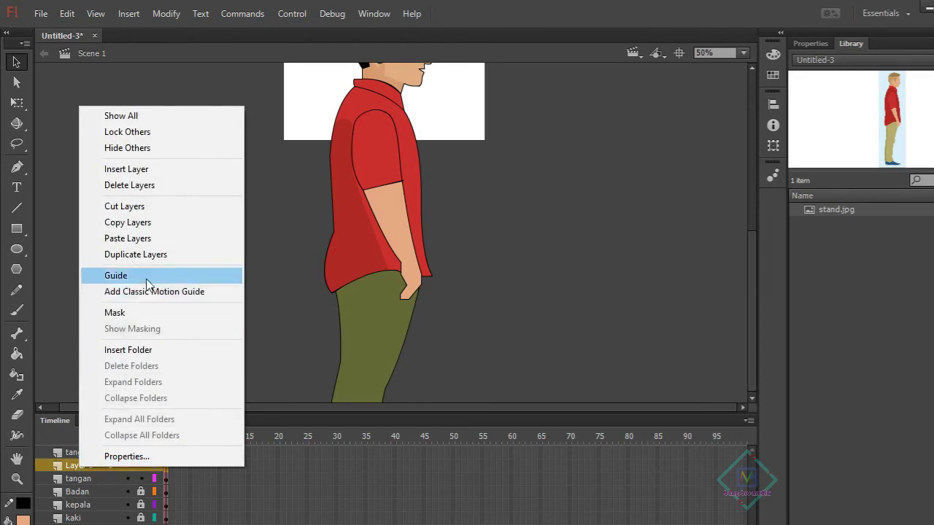
click(160, 184)
click(96, 454)
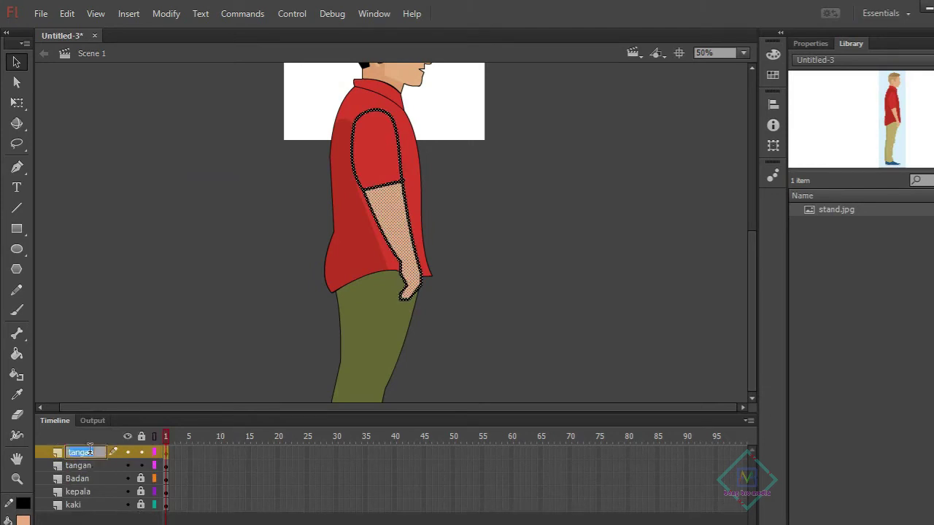
Rename the top arm layer to tangankiri
double_click(80, 453)
text(kiri)
click(89, 465)
Rename the second arm layer to tangankan
double_click(89, 465)
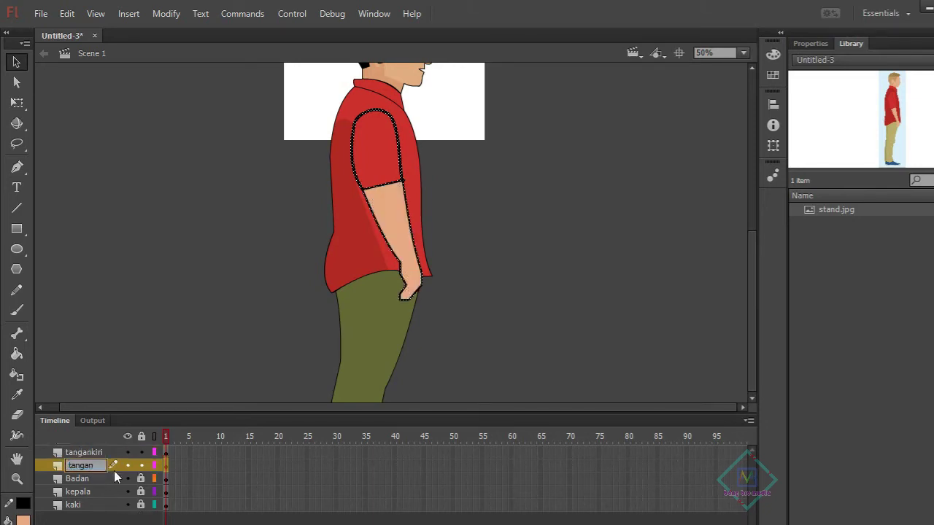
key(Return)
key(n)
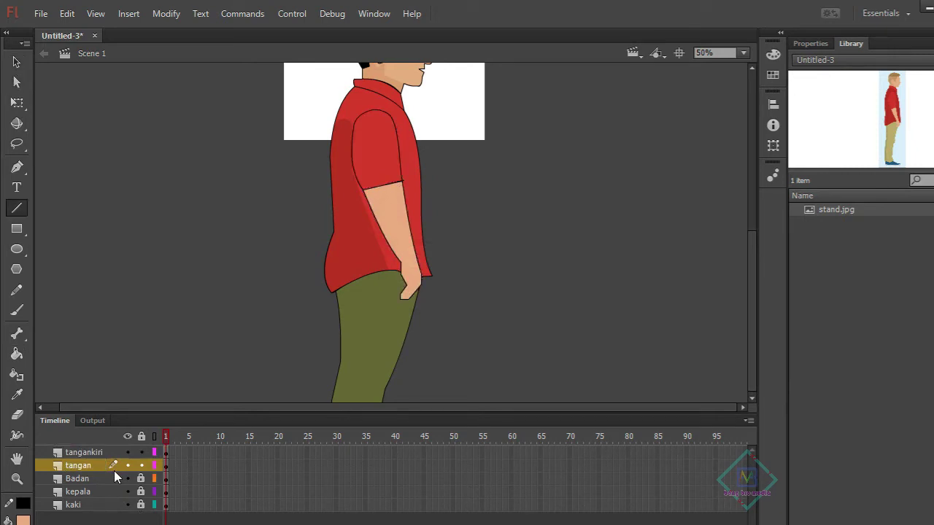
click(85, 465)
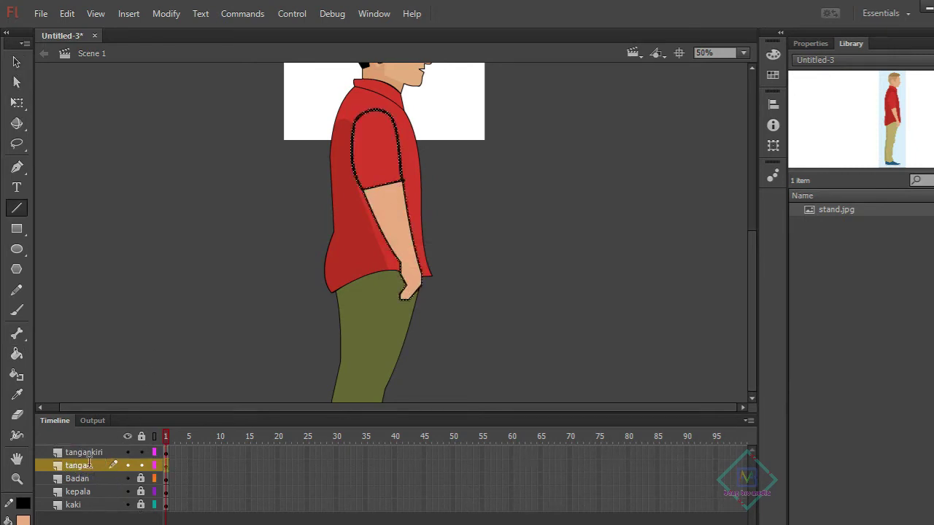
double_click(87, 465)
click(91, 465)
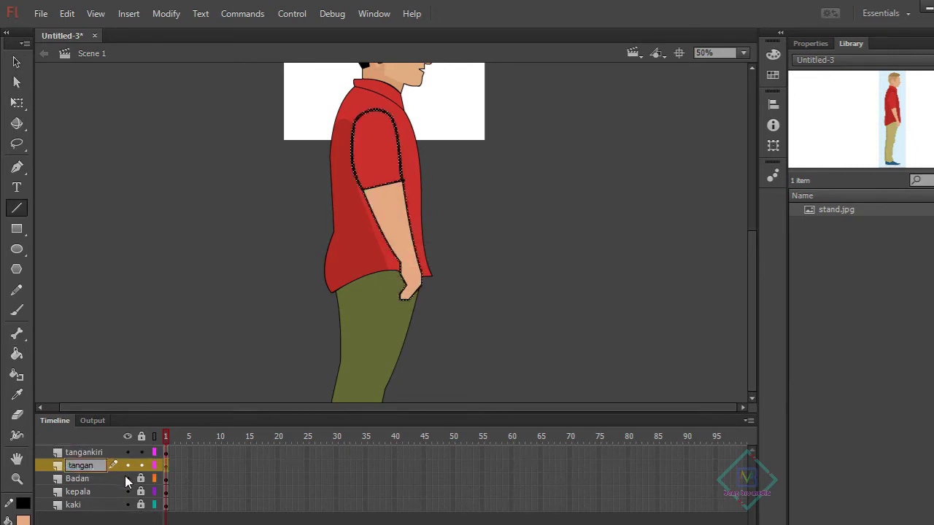
text(ka)
text(n)
click(240, 283)
Lock the arm layers and duplicate the kaki leg layer with copy and paste
click(83, 505)
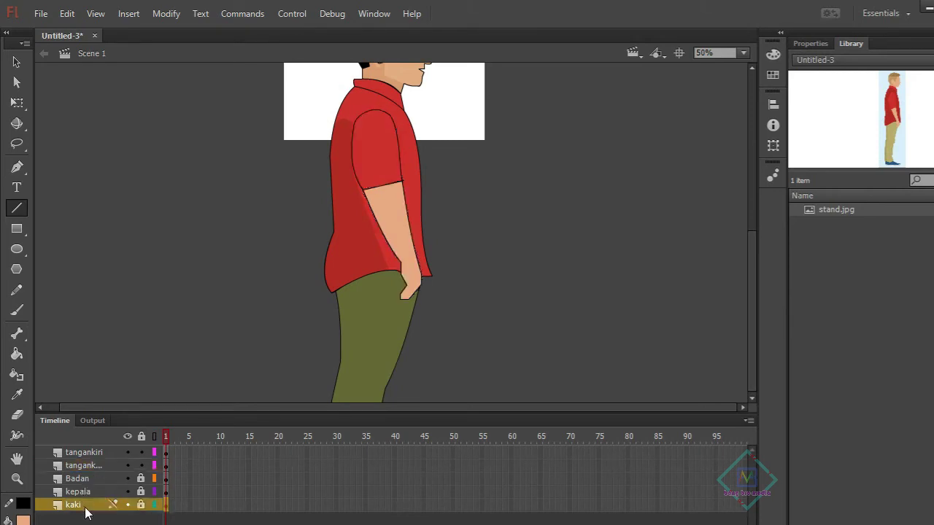
right_click(86, 505)
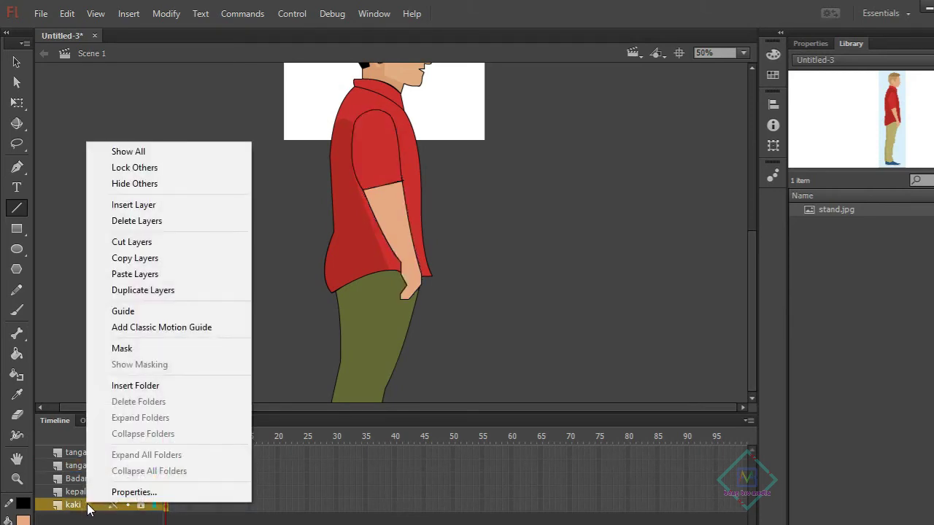
click(131, 490)
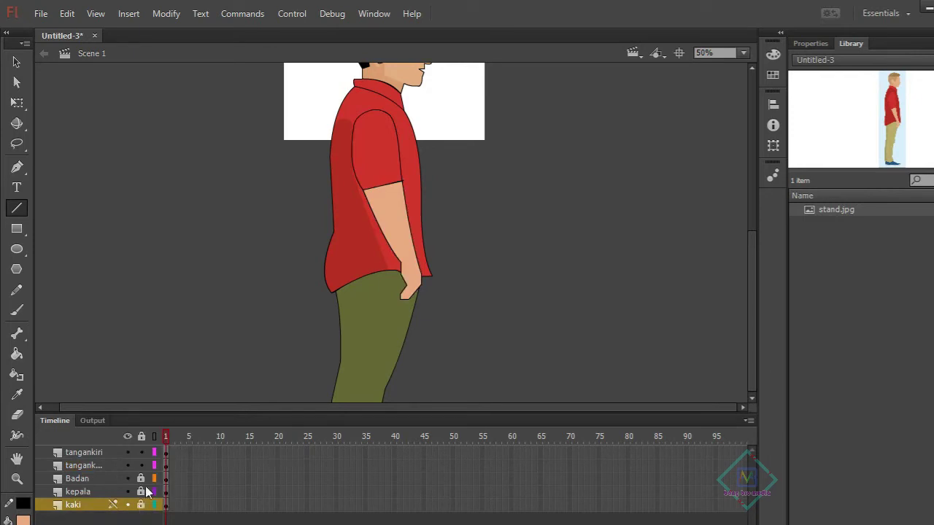
click(141, 466)
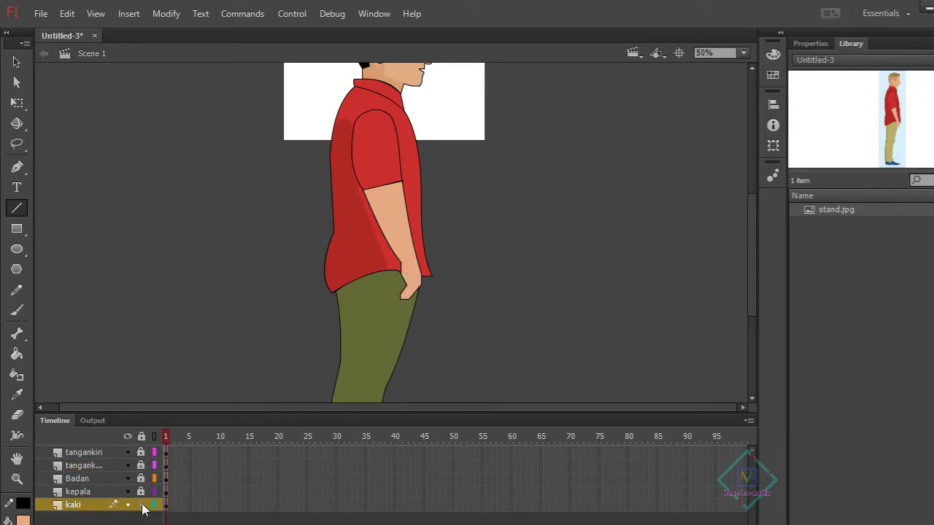
right_click(94, 509)
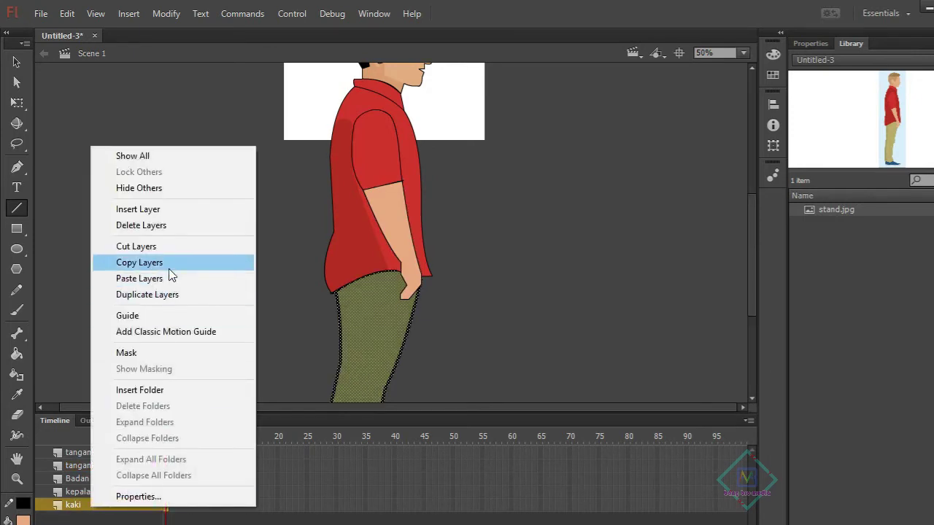
click(171, 273)
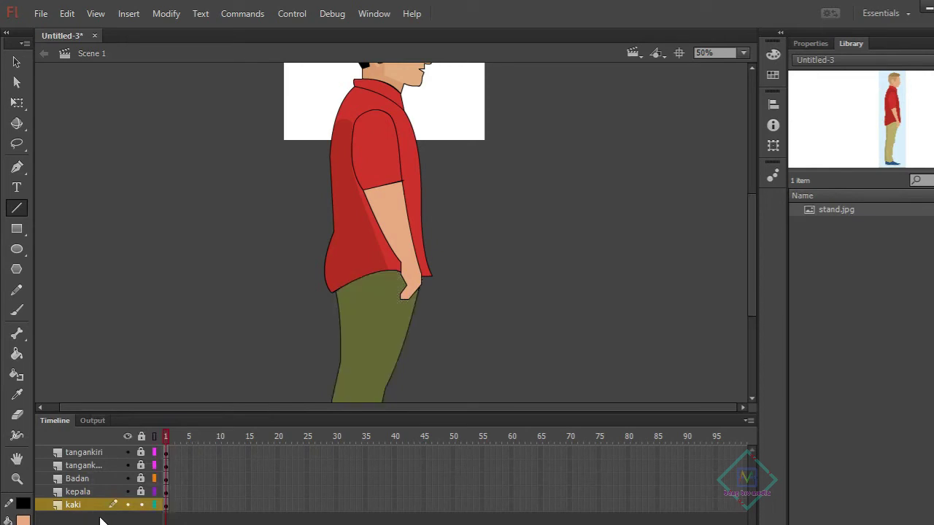
right_click(76, 508)
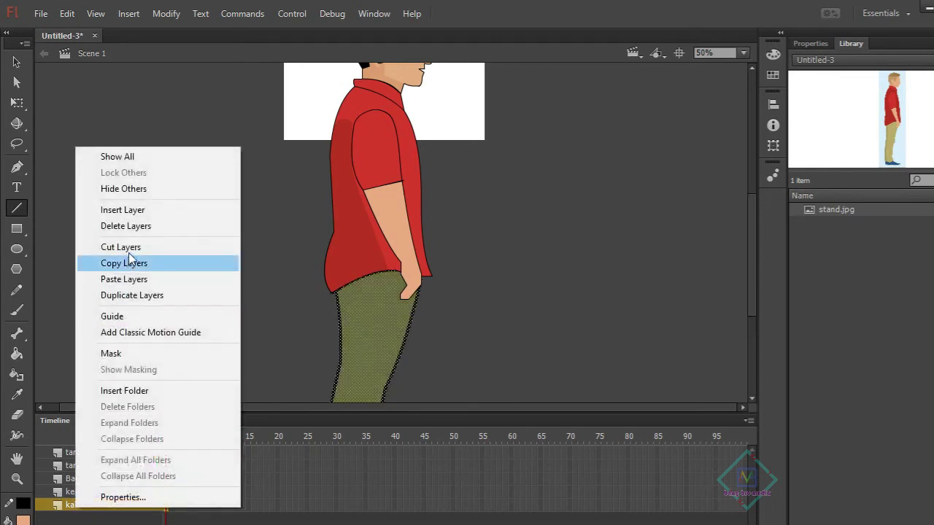
click(126, 280)
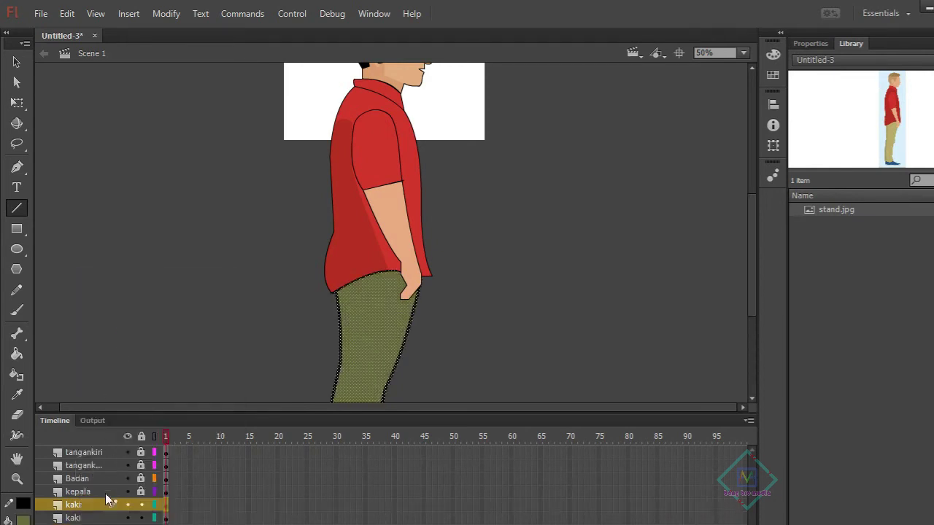
Rename the two leg layers, the upper one becoming kakikan
click(90, 521)
double_click(79, 517)
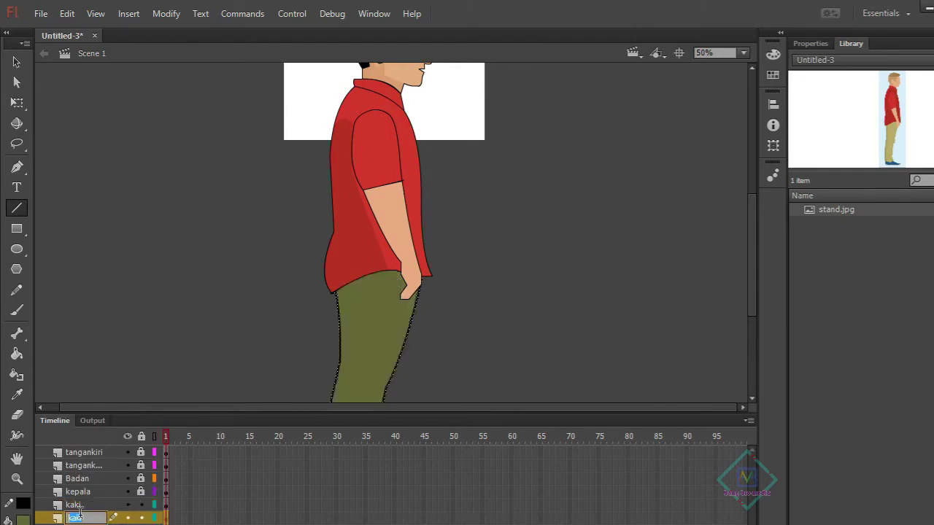
key(Right)
click(84, 507)
right_click(83, 511)
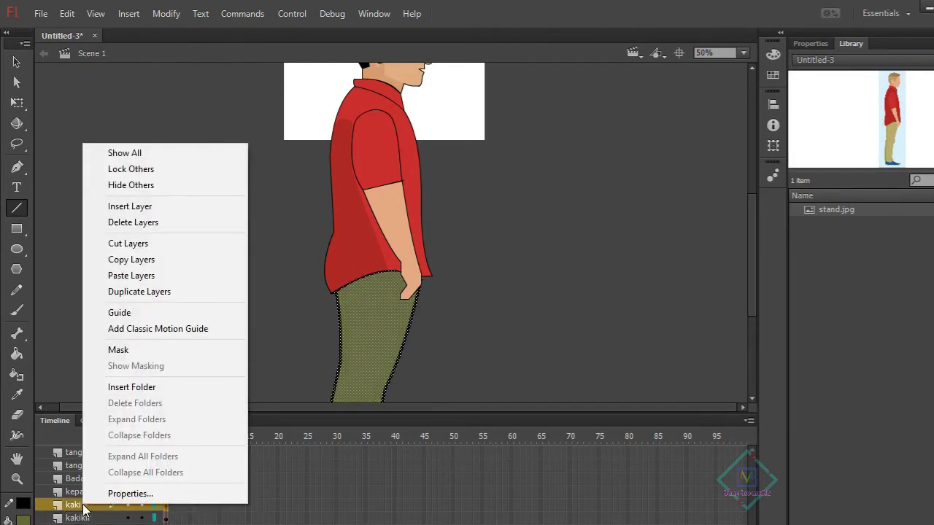
click(83, 511)
double_click(80, 505)
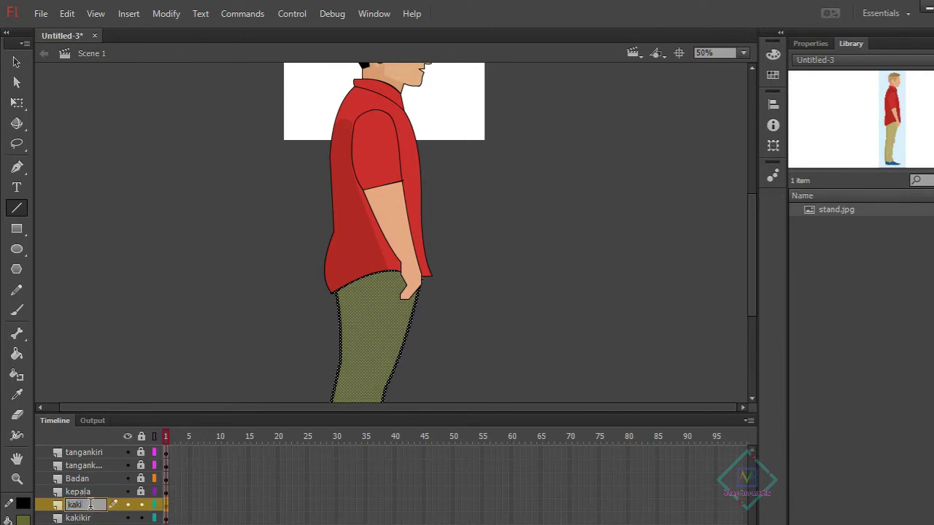
text(kan)
key(Return)
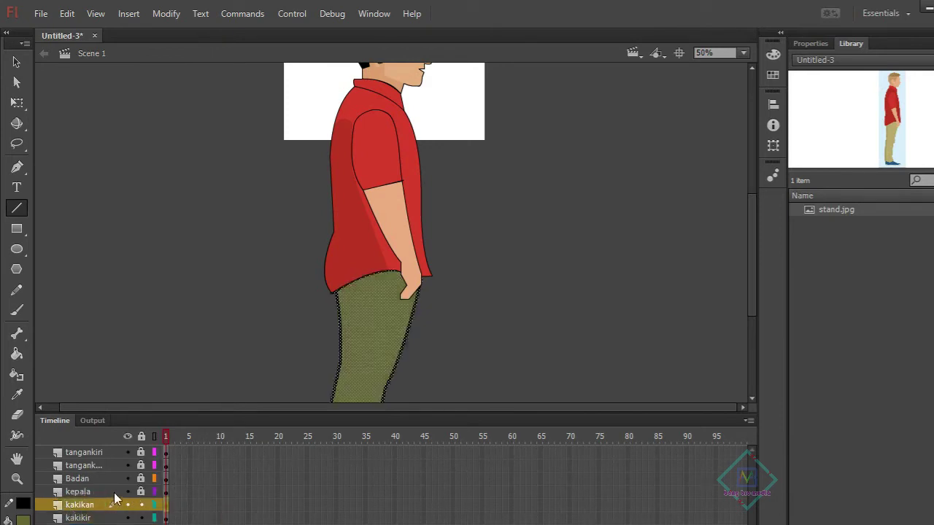
Unlock the kepala head layer and scroll the stage down to the red shoe
scroll(288, 317, down, 3)
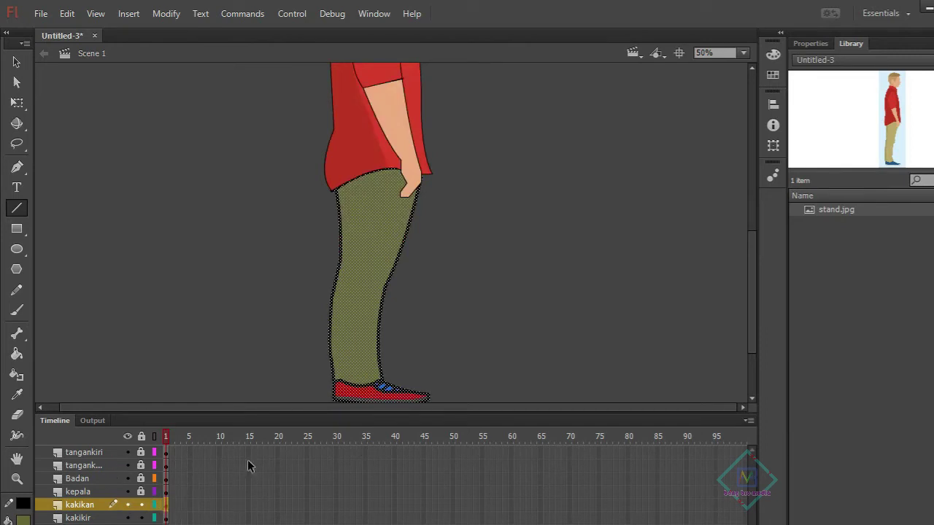
click(139, 492)
scroll(329, 400, down, 3)
scroll(267, 408, left, 1)
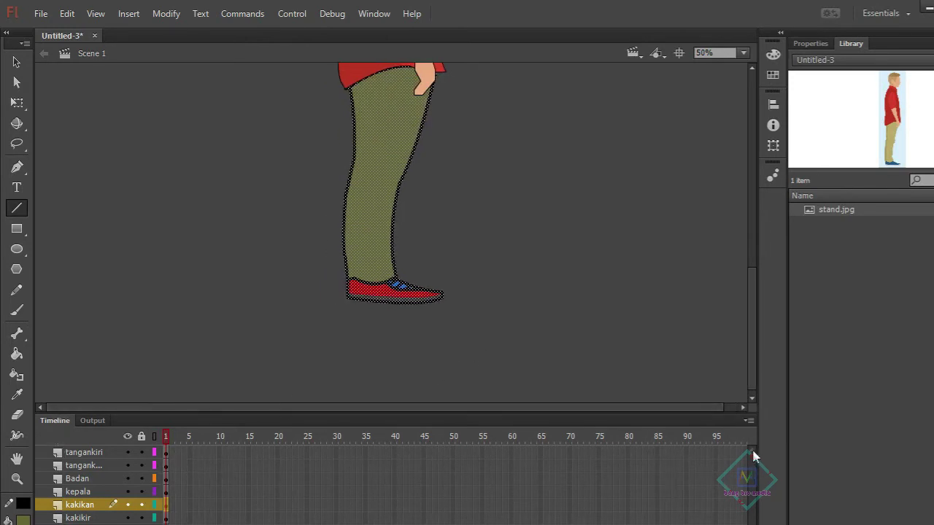
Select the arm layers, undoing accidental moves of the red shirt shape
click(98, 452)
scroll(483, 355, up, 7)
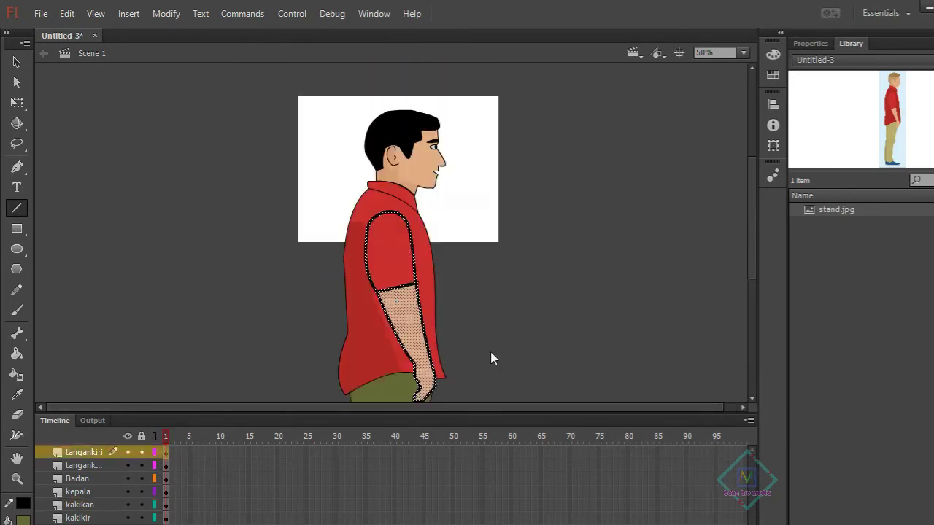
click(17, 62)
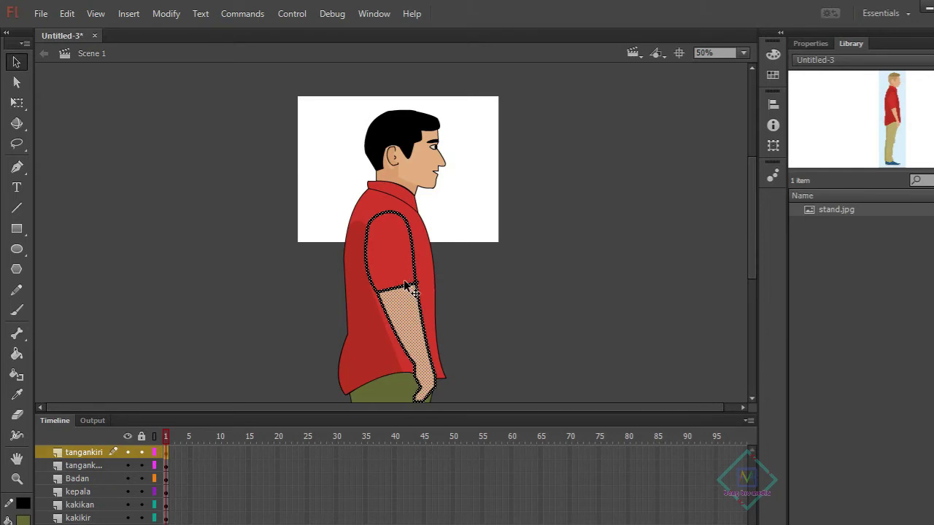
drag(405, 288, 496, 288)
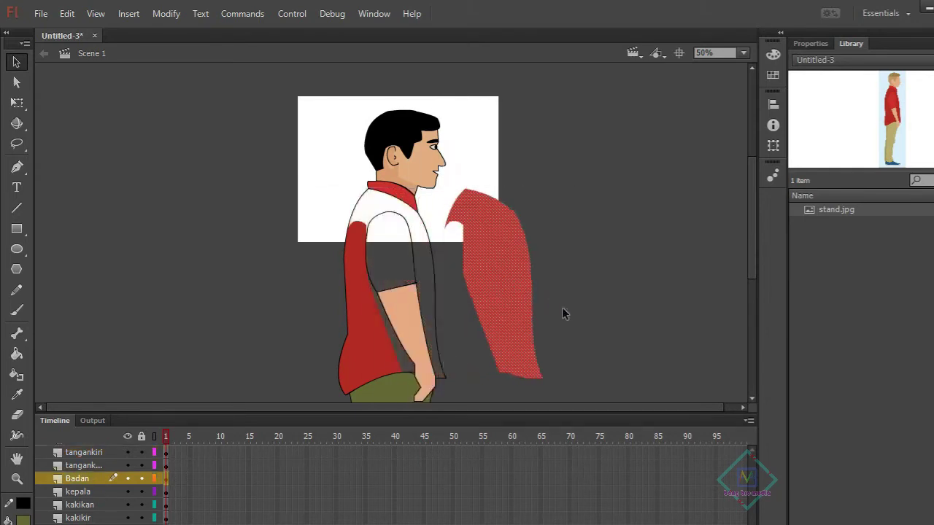
key(ctrl+z)
click(577, 345)
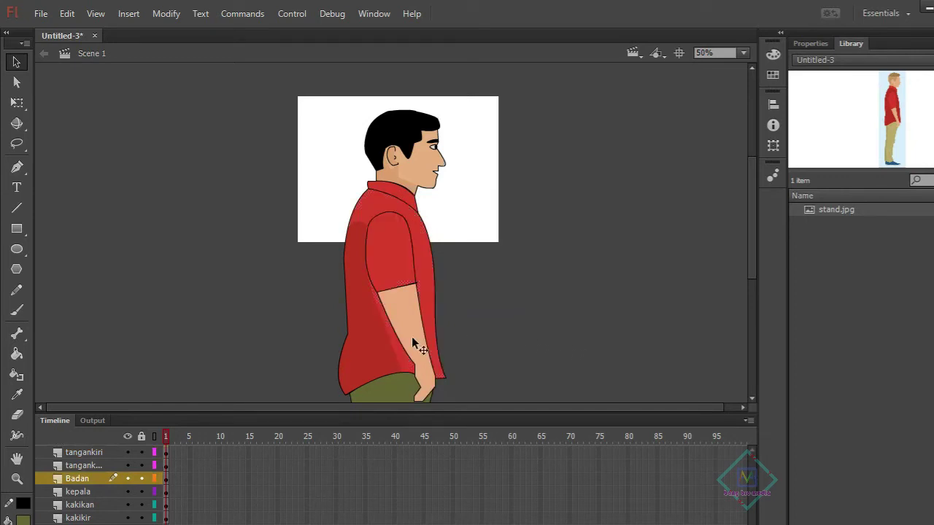
click(165, 465)
drag(390, 283, 504, 278)
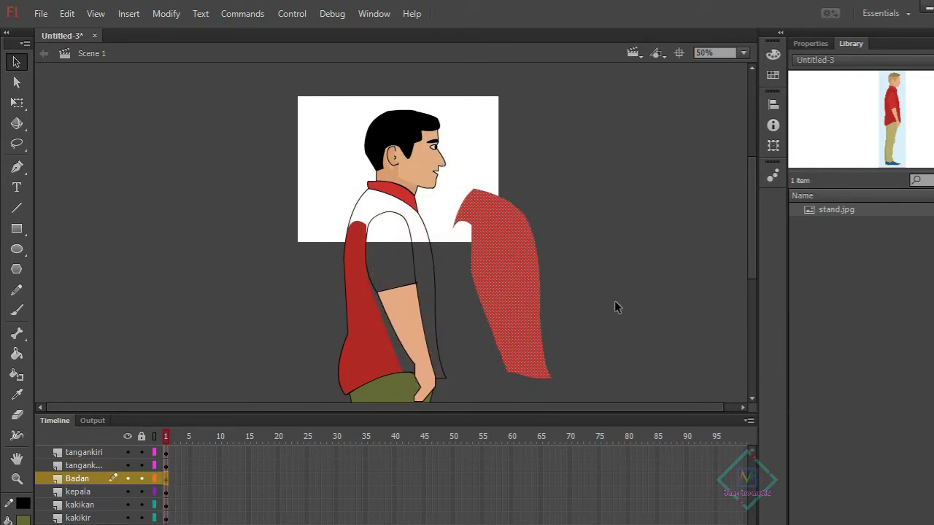
key(ctrl+z)
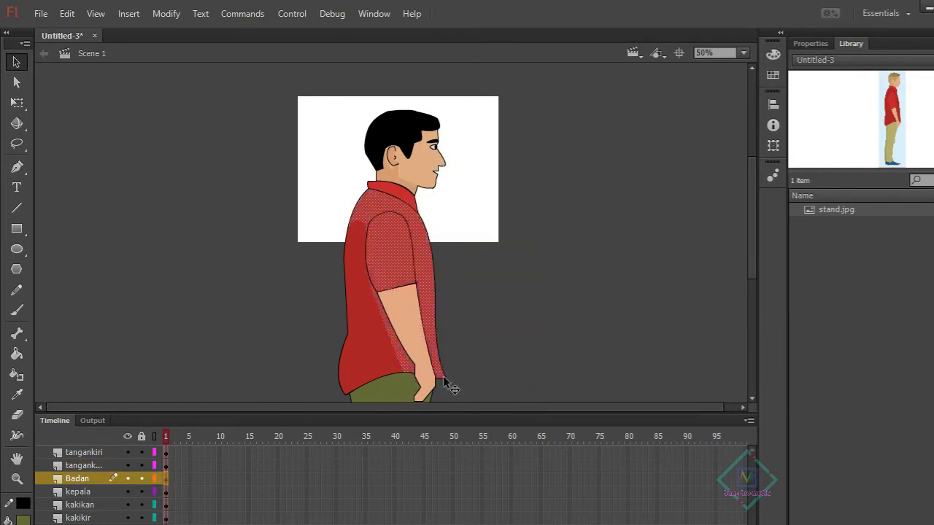
Lock the other layers and drag the tangankiri layer below Badan
click(140, 479)
click(102, 466)
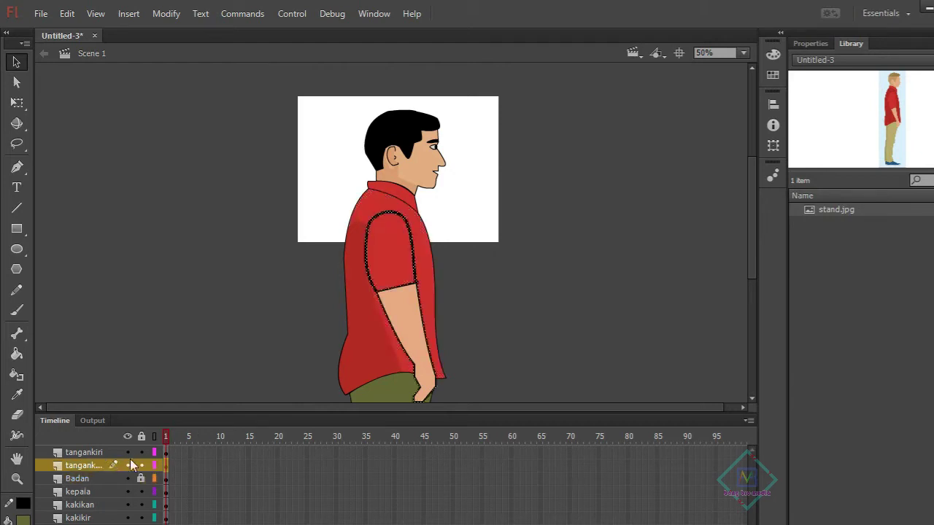
drag(398, 257, 482, 313)
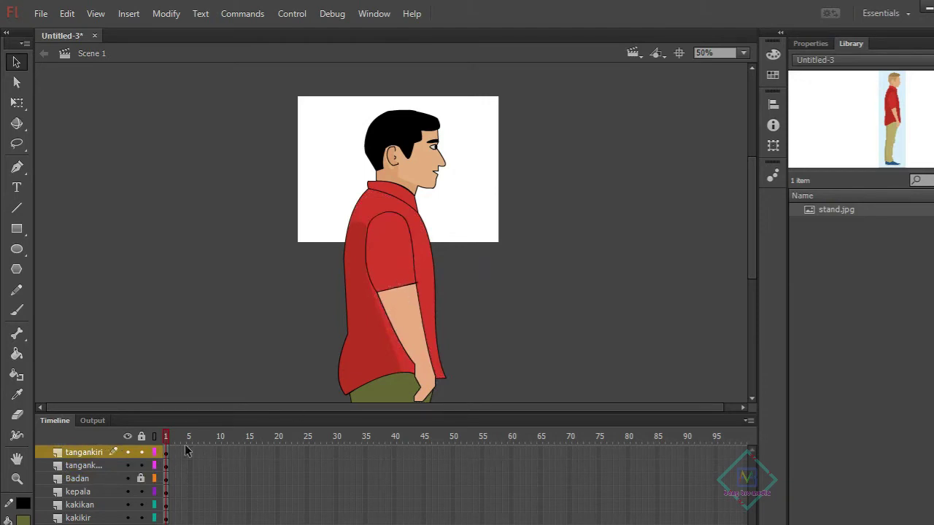
click(143, 437)
click(259, 478)
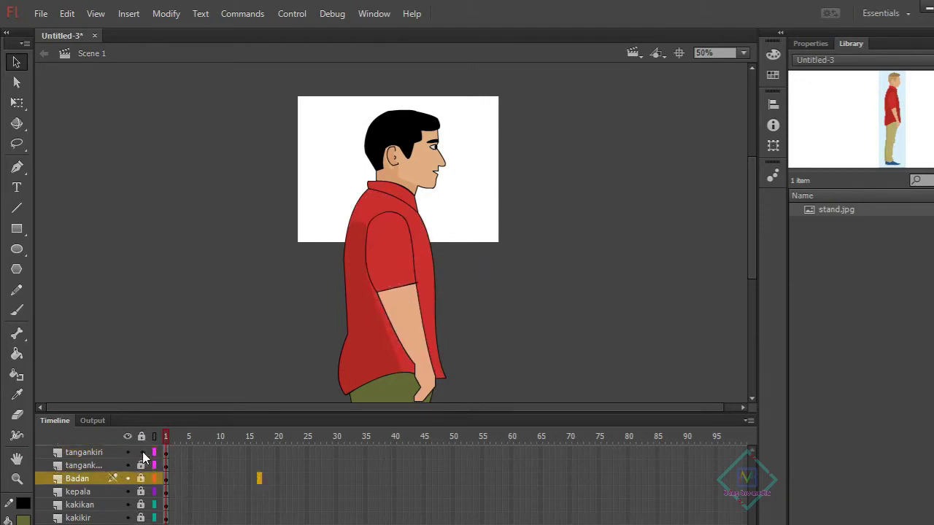
click(142, 452)
click(93, 453)
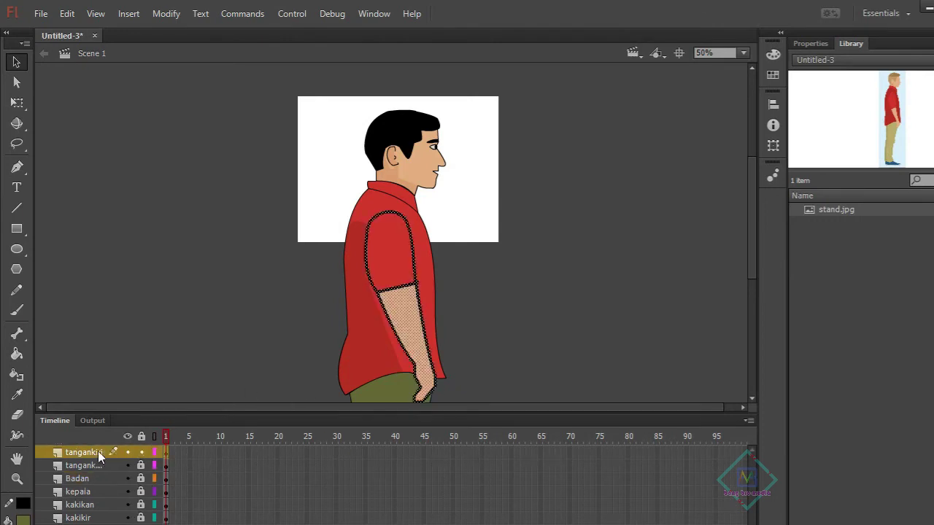
drag(99, 454, 89, 485)
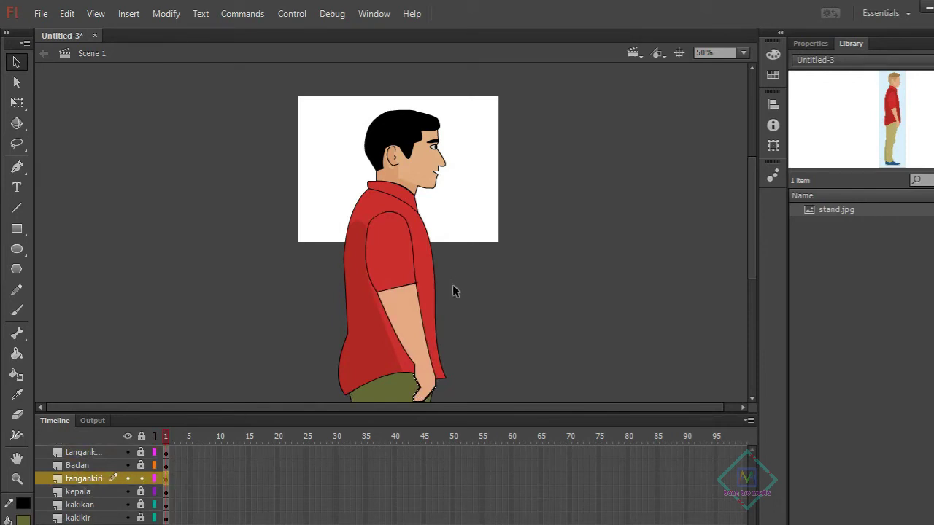
Undo an accidental move of the tangankiri arm and lock its layer
click(626, 292)
click(167, 478)
mouse_move(402, 297)
mouse_down()
mouse_move(631, 297)
mouse_move(466, 260)
mouse_up()
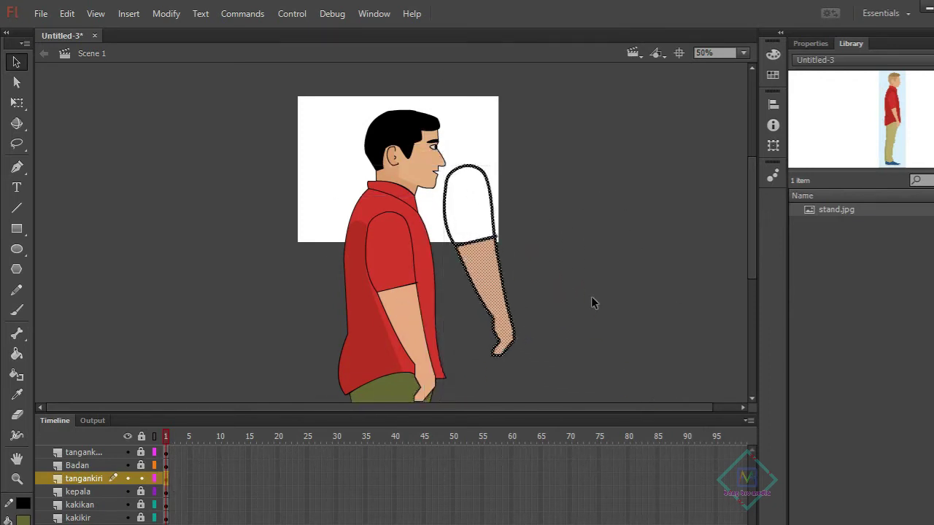
key(ctrl+z)
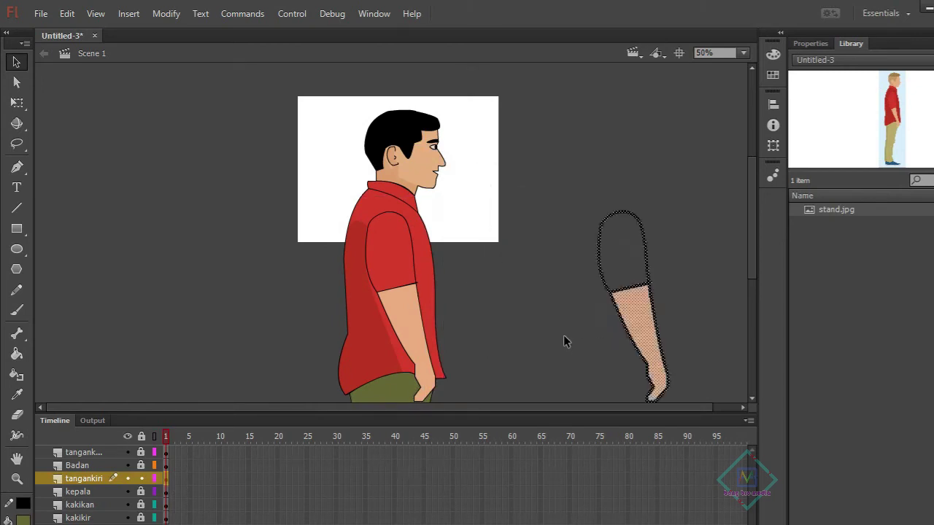
key(ctrl+z)
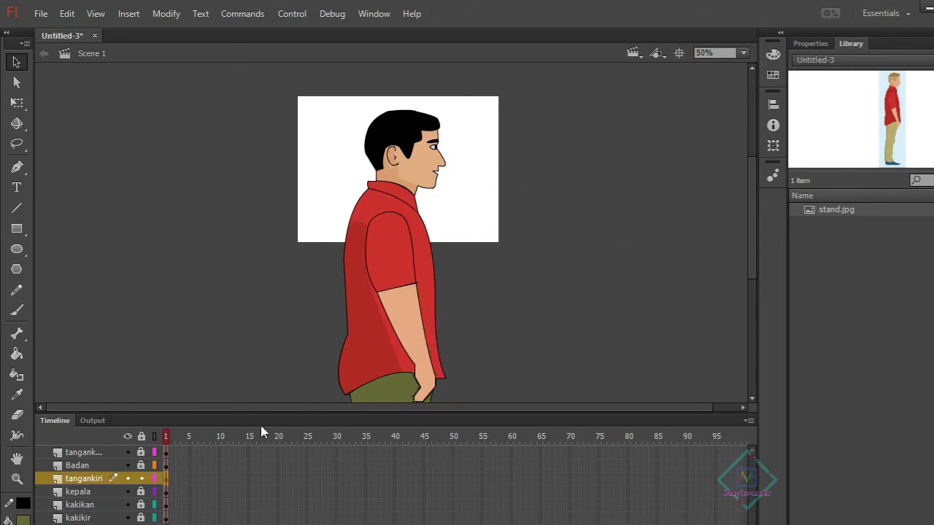
click(140, 478)
click(140, 477)
Unlock all layers, select the whole character and squash it with Free Transform
click(17, 103)
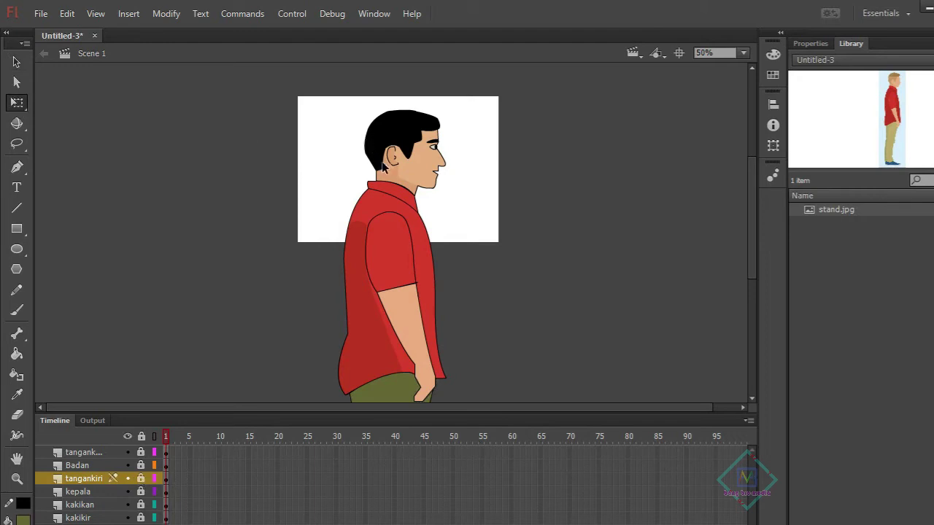
click(142, 437)
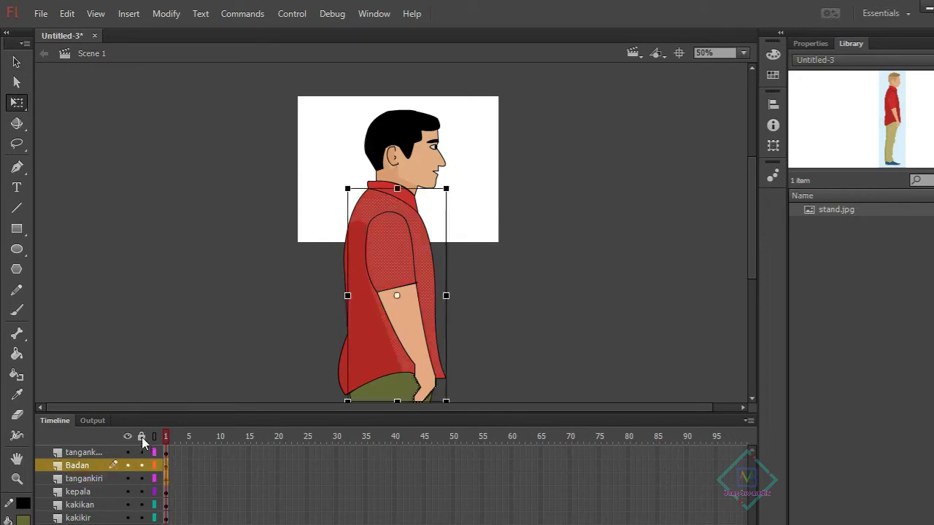
click(618, 283)
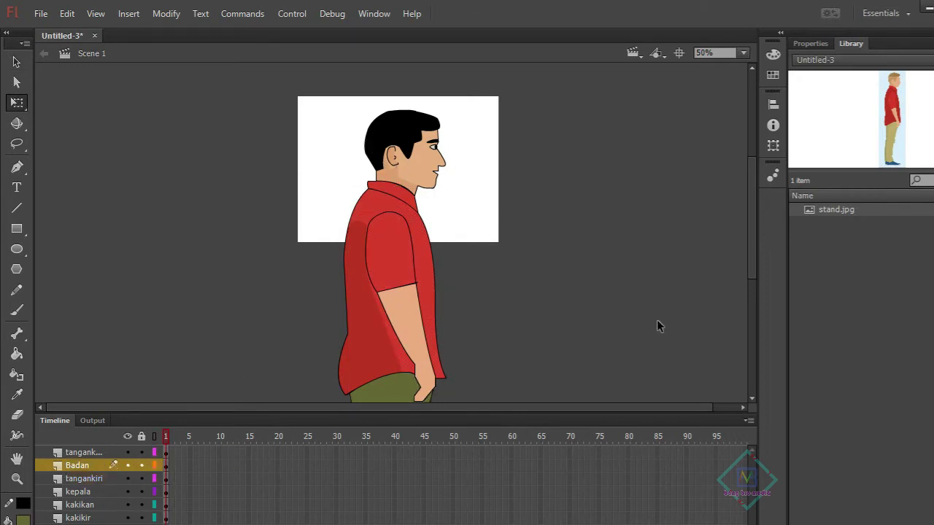
key(ctrl+a)
mouse_move(340, 110)
mouse_down()
mouse_move(375, 176)
mouse_move(332, 316)
mouse_move(348, 277)
mouse_up()
Undo the squash, move the character onto the stage and scale him down to fit
key(ctrl+z)
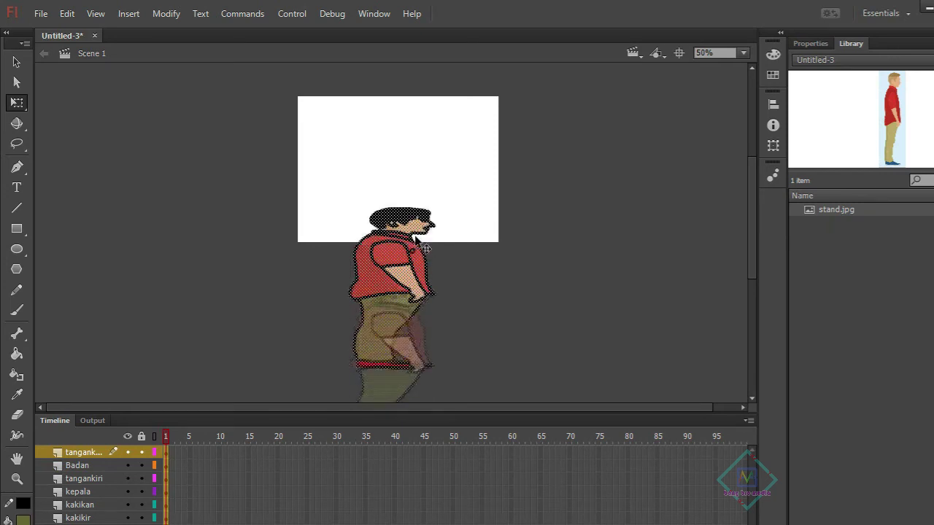
drag(414, 239, 428, 134)
click(606, 242)
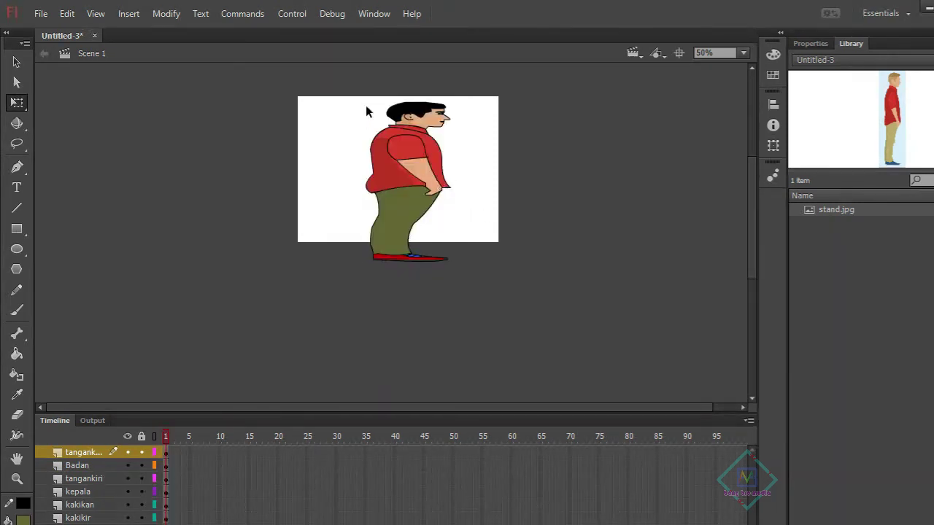
click(17, 62)
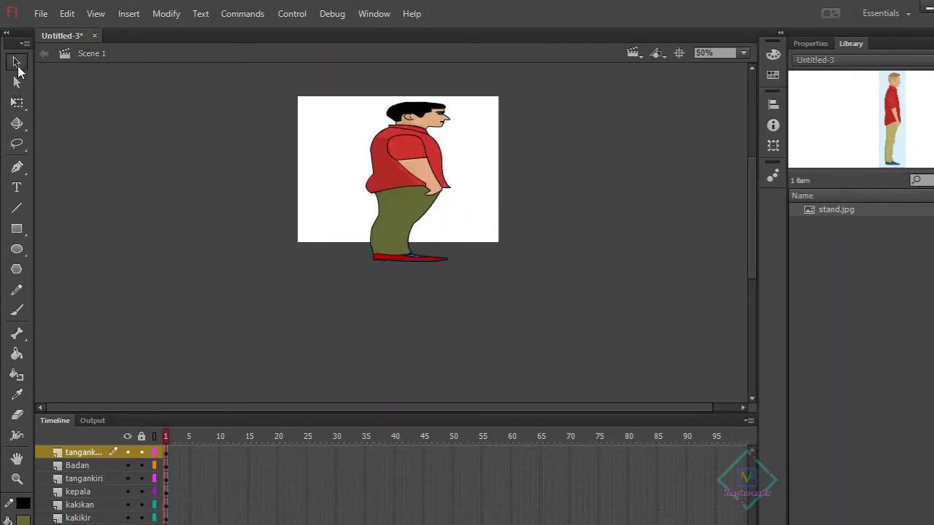
drag(340, 78, 472, 269)
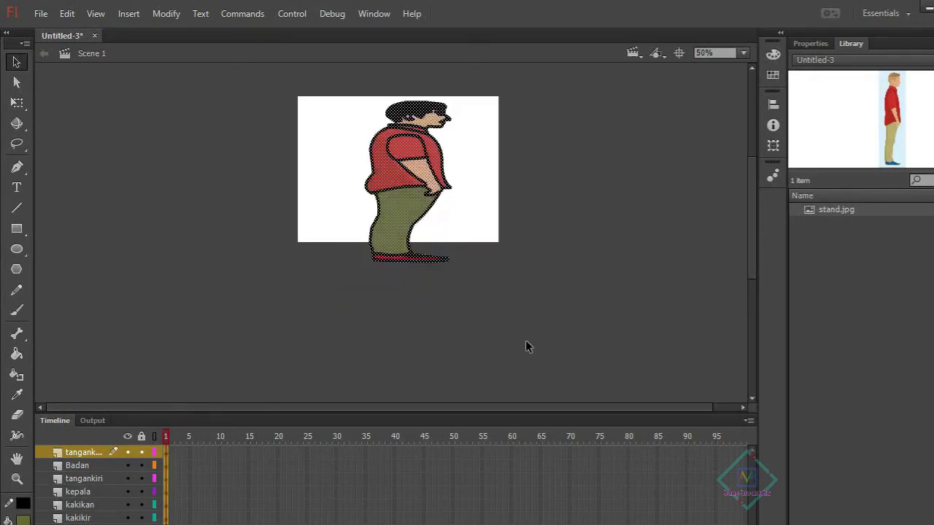
click(17, 102)
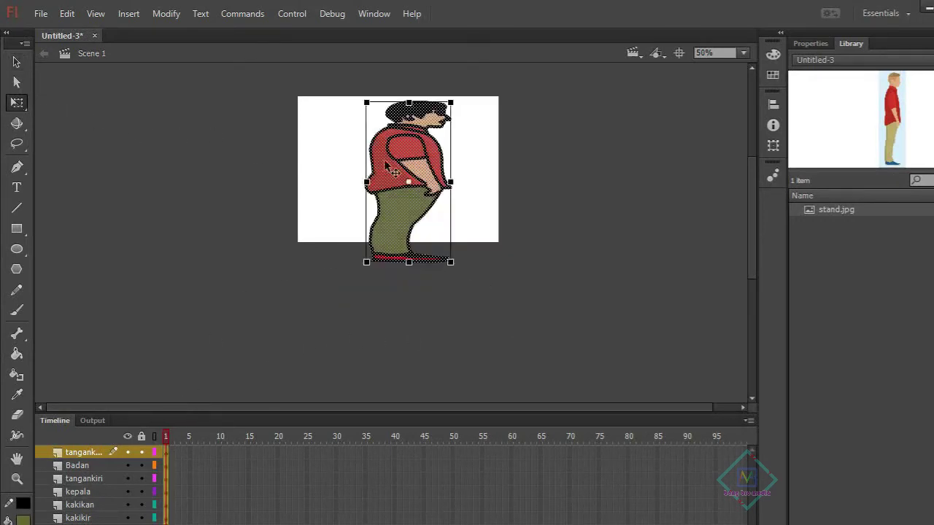
drag(450, 261, 432, 235)
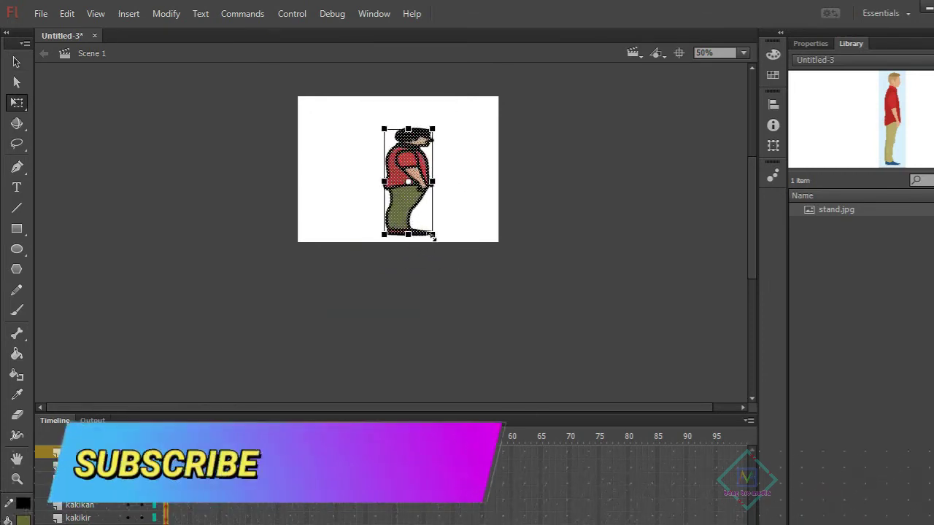
click(500, 243)
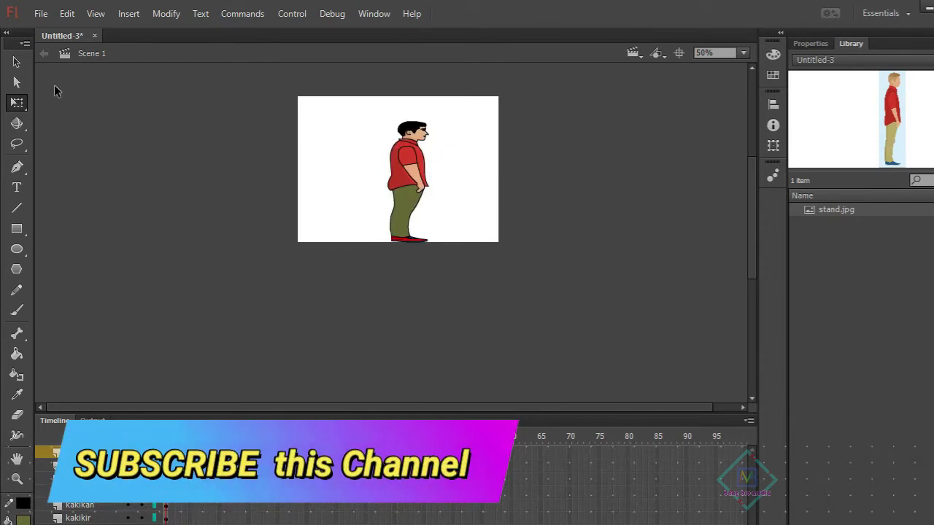
click(17, 63)
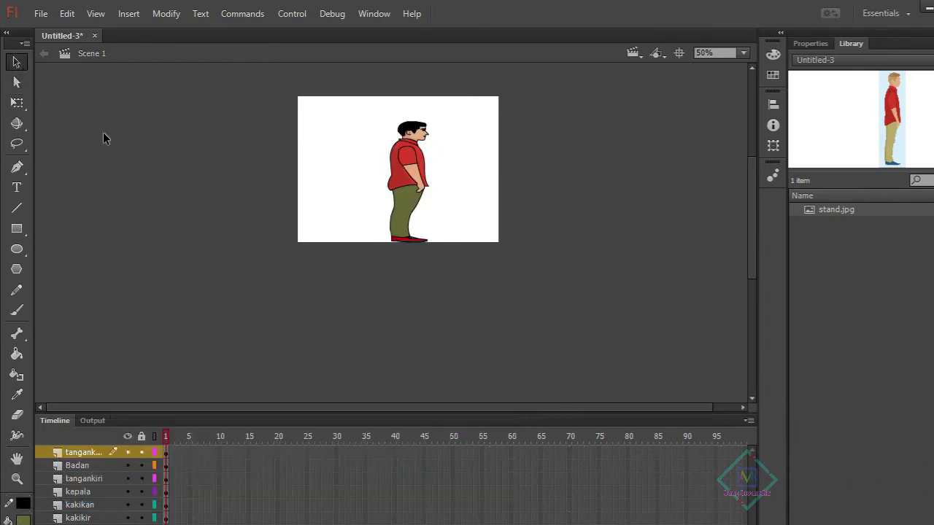
click(17, 479)
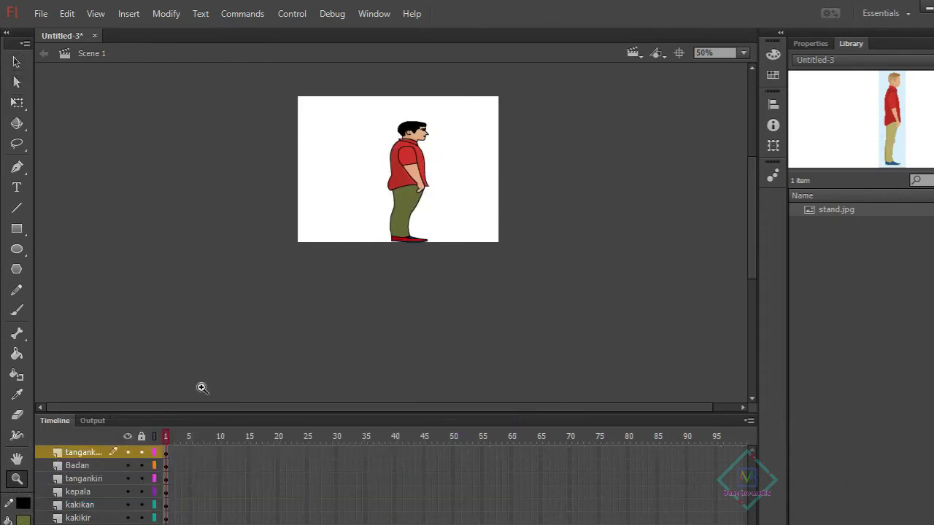
click(389, 219)
click(543, 132)
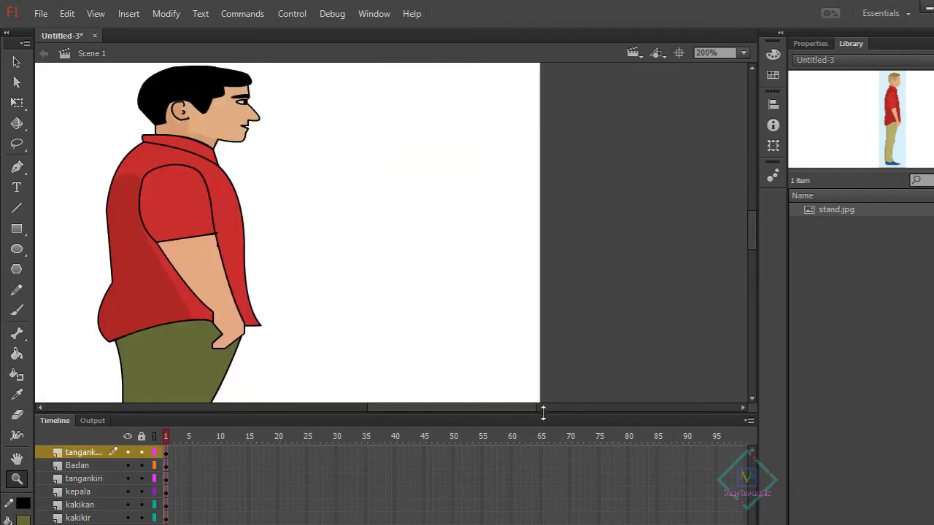
drag(519, 407, 469, 409)
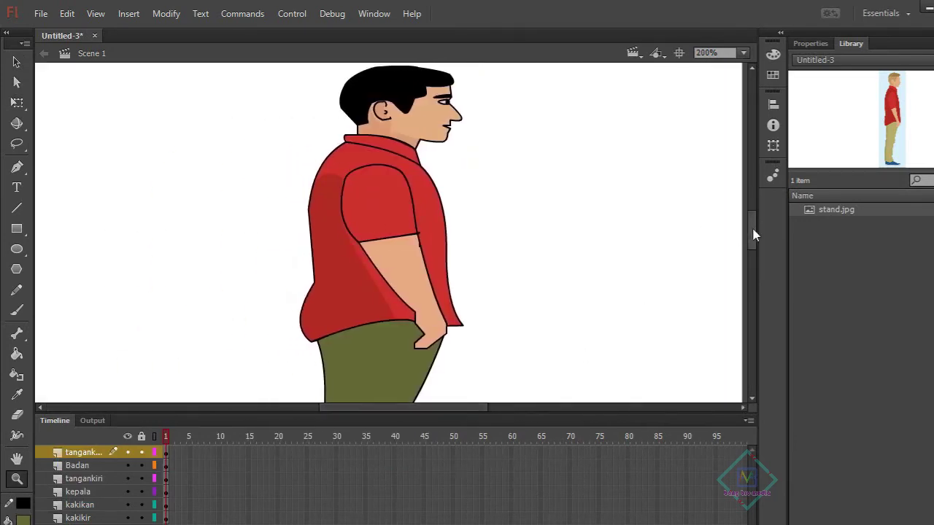
drag(753, 232, 753, 251)
click(22, 68)
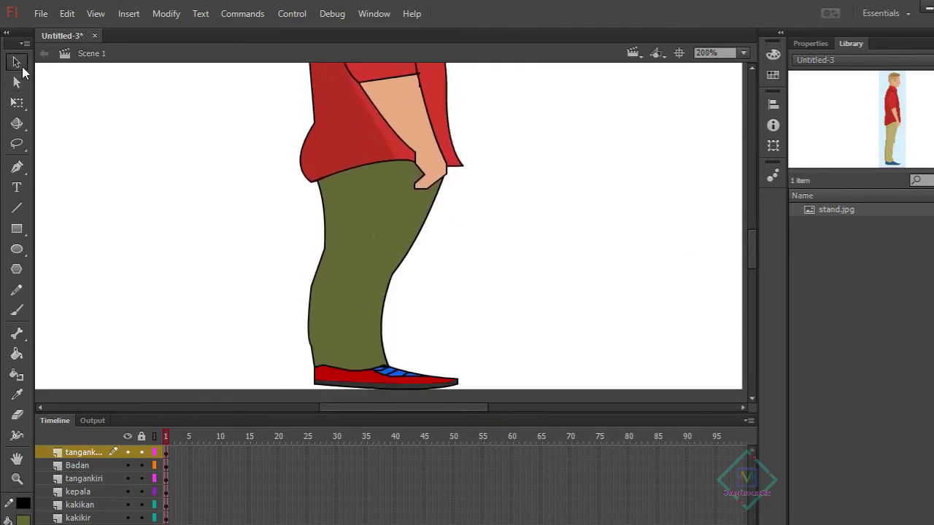
click(372, 246)
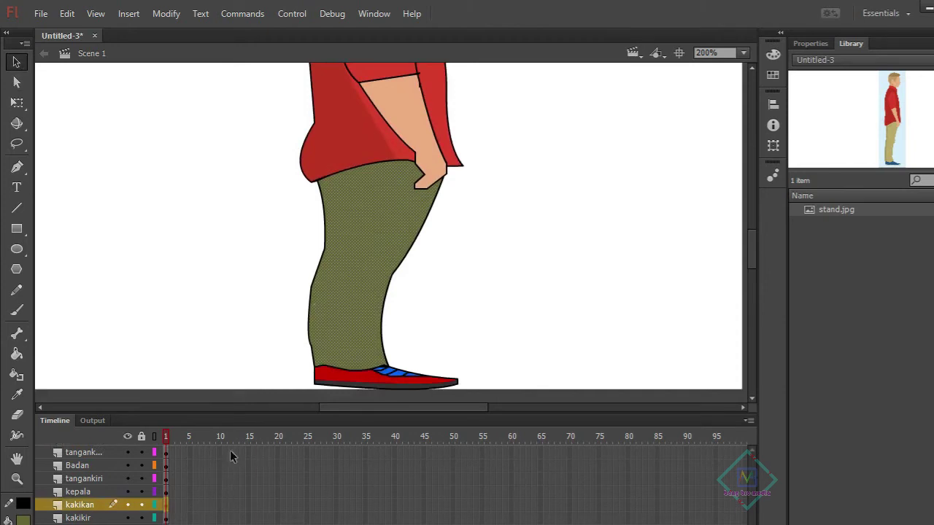
drag(364, 305, 563, 306)
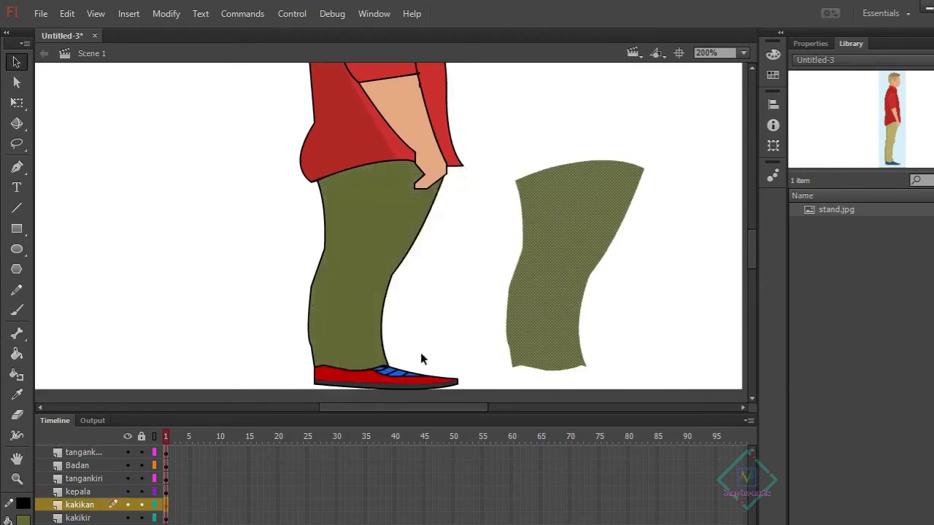
key(ctrl+z)
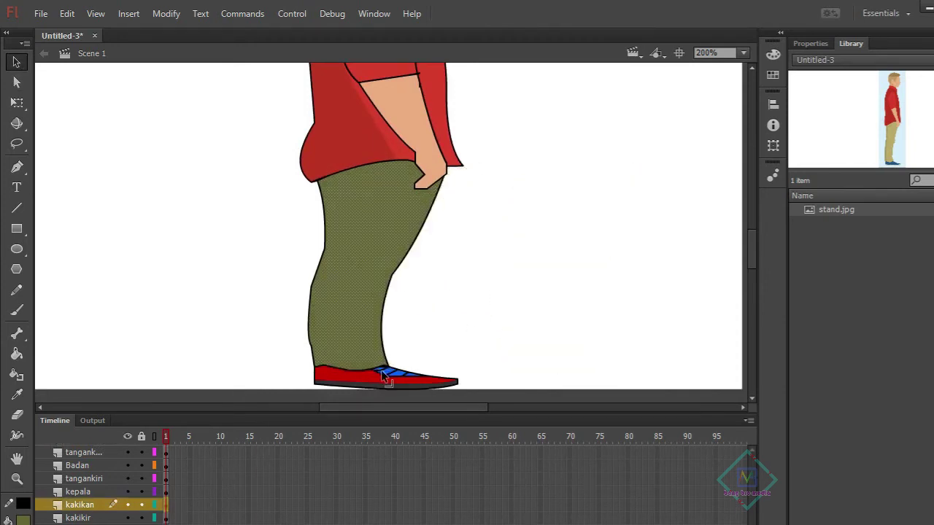
click(392, 362)
click(355, 378)
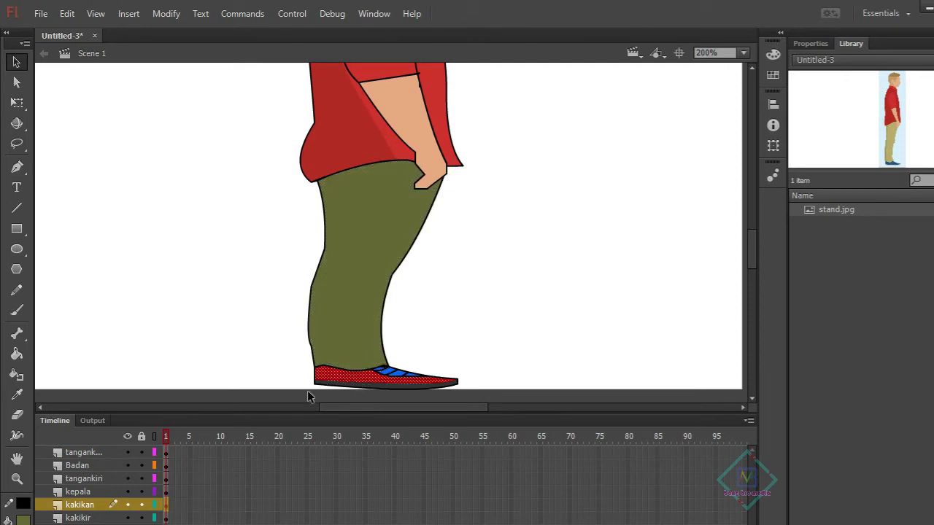
click(168, 505)
drag(350, 297, 531, 295)
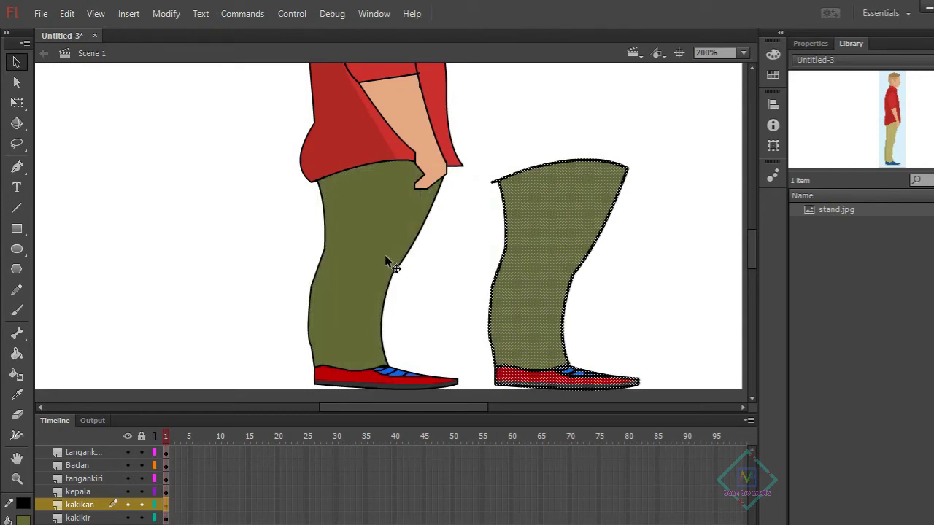
click(354, 296)
double_click(354, 296)
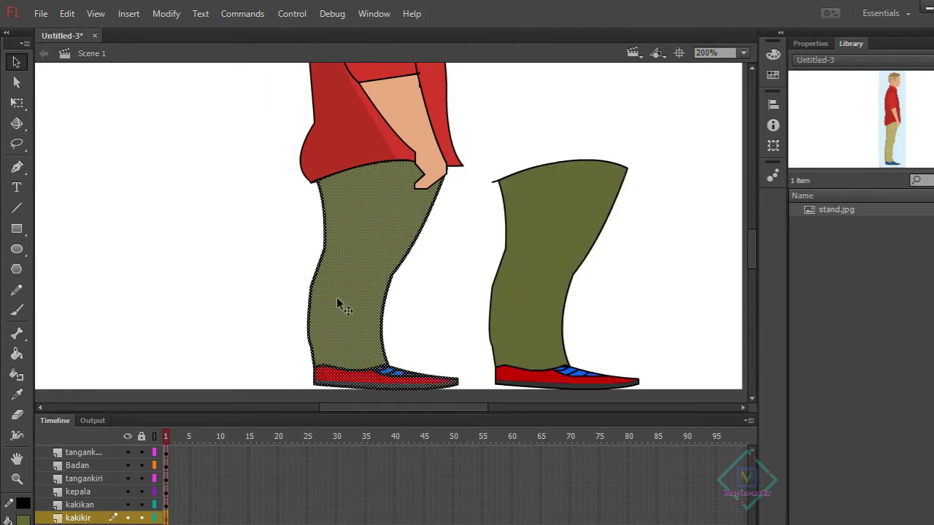
drag(338, 304, 173, 279)
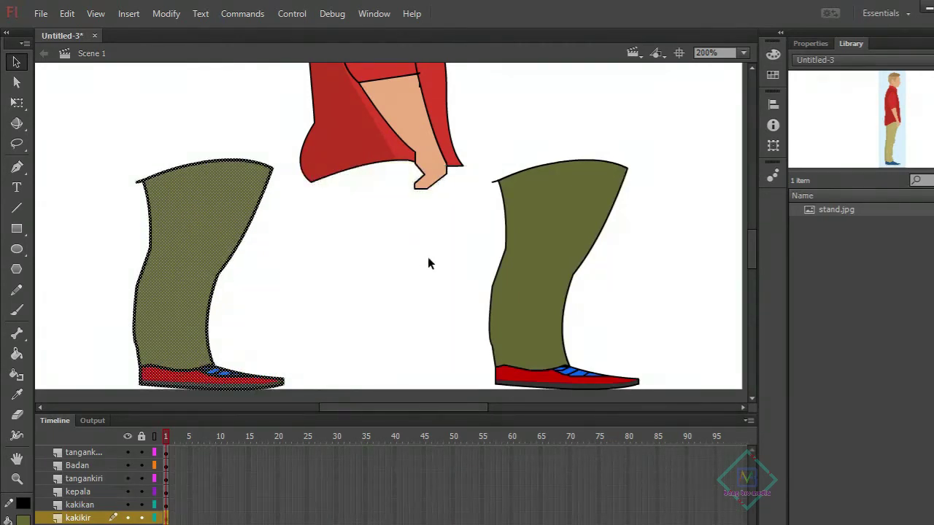
scroll(429, 263, up, 5)
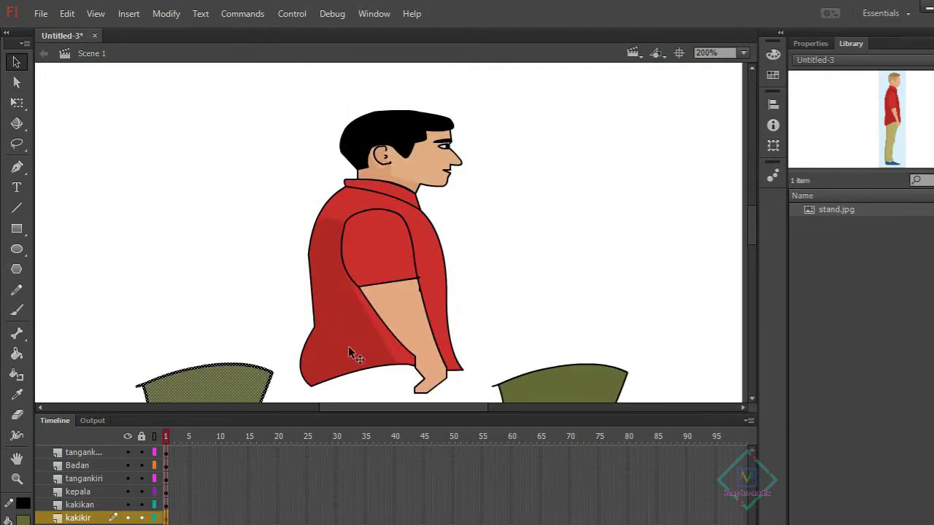
key(ctrl+z)
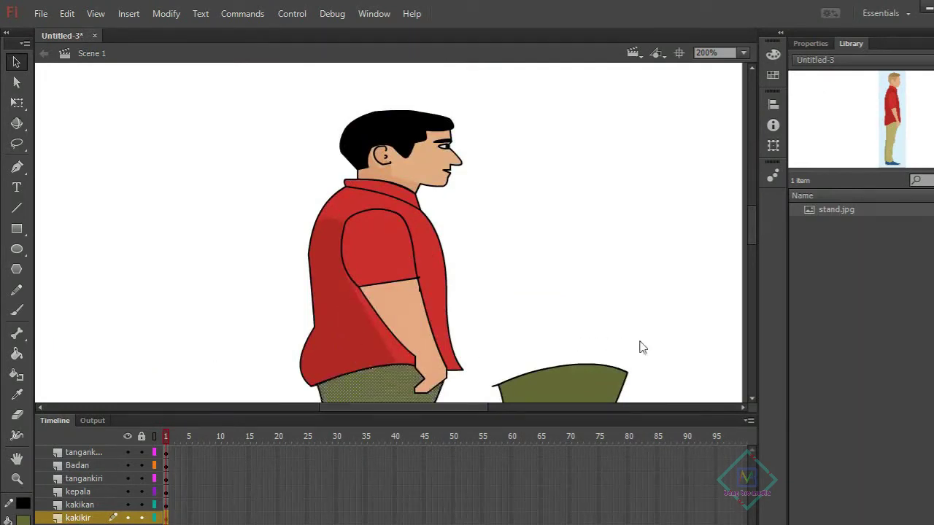
drag(754, 226, 754, 267)
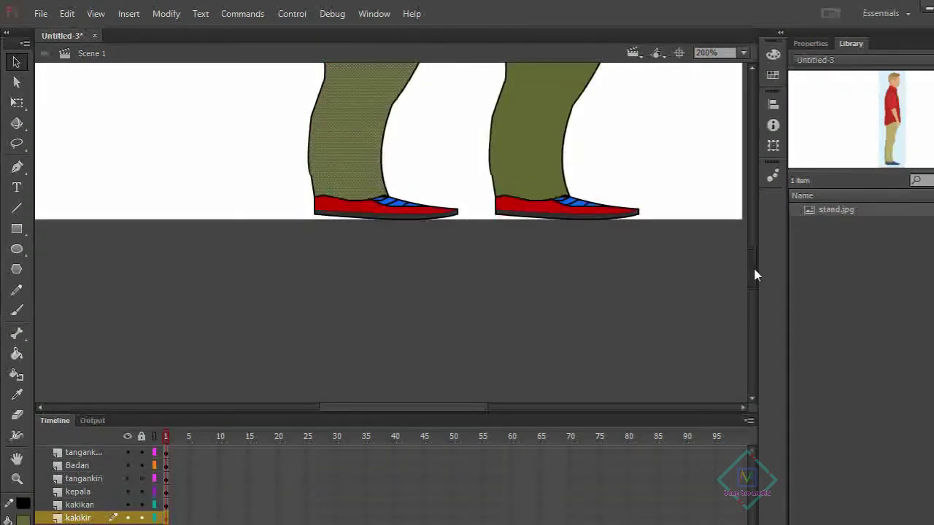
scroll(551, 262, up, 2)
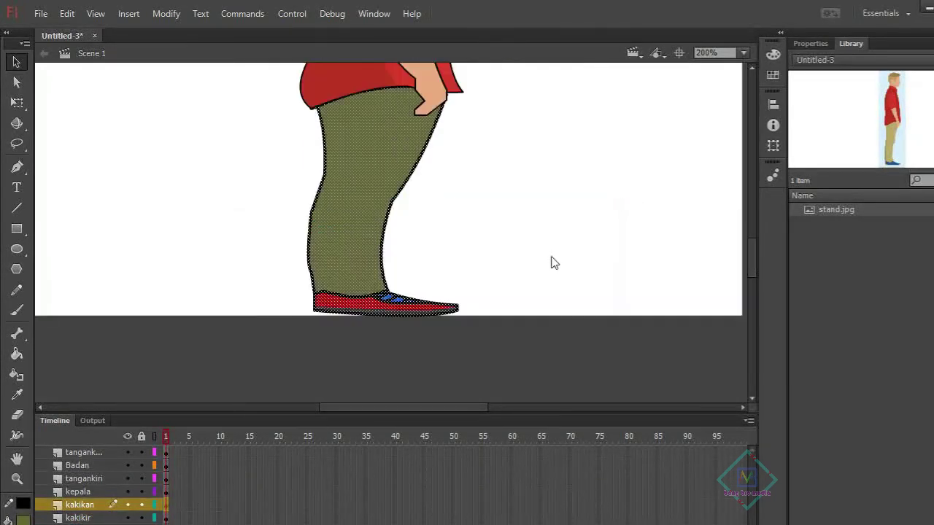
scroll(632, 246, up, 2)
scroll(569, 244, up, 2)
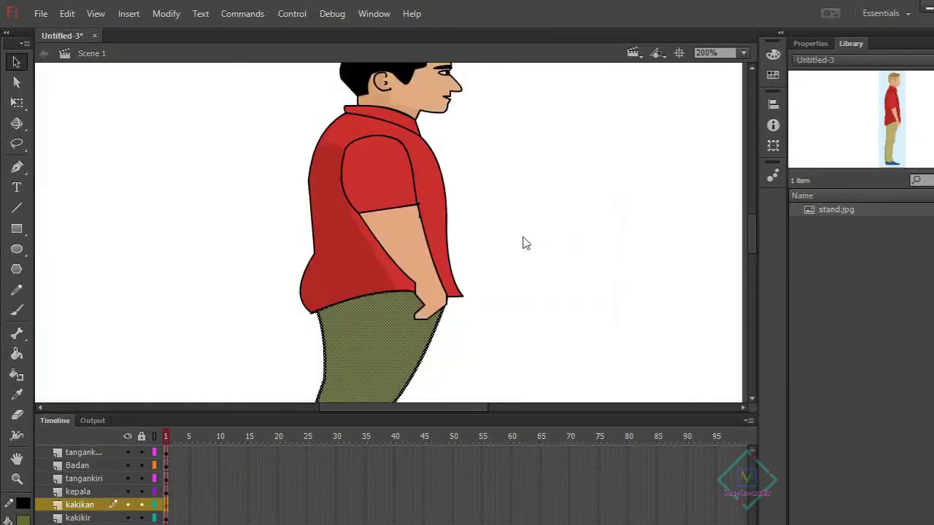
click(17, 479)
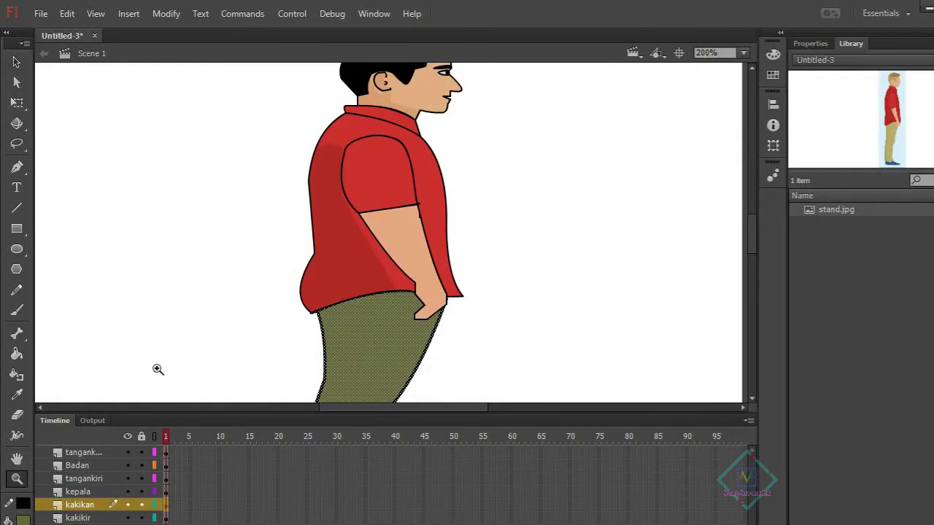
alt+click(499, 282)
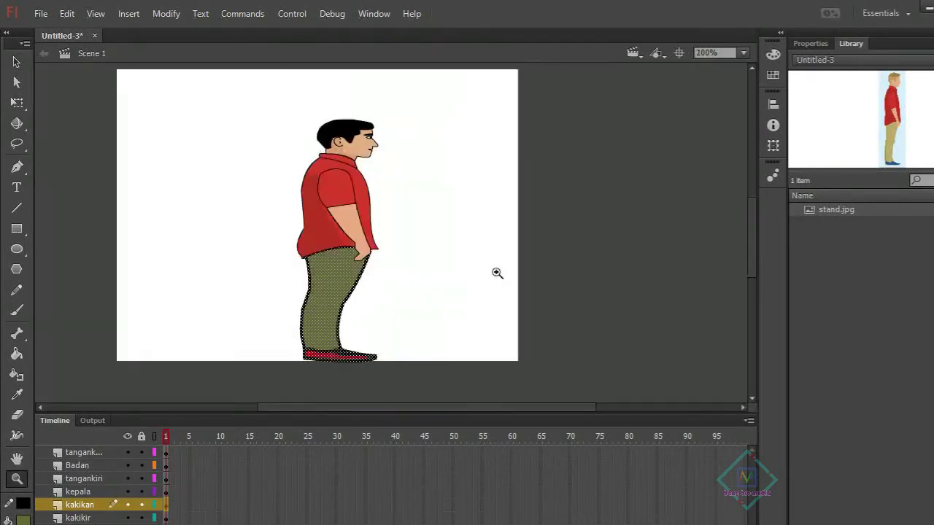
click(229, 500)
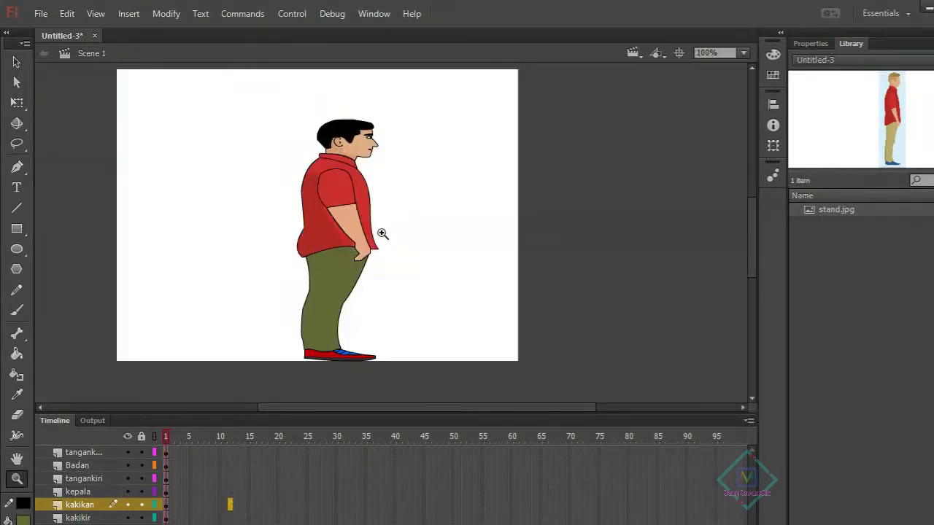
Drag the front arm left of the body and the back tangankiri arm to its right
click(17, 62)
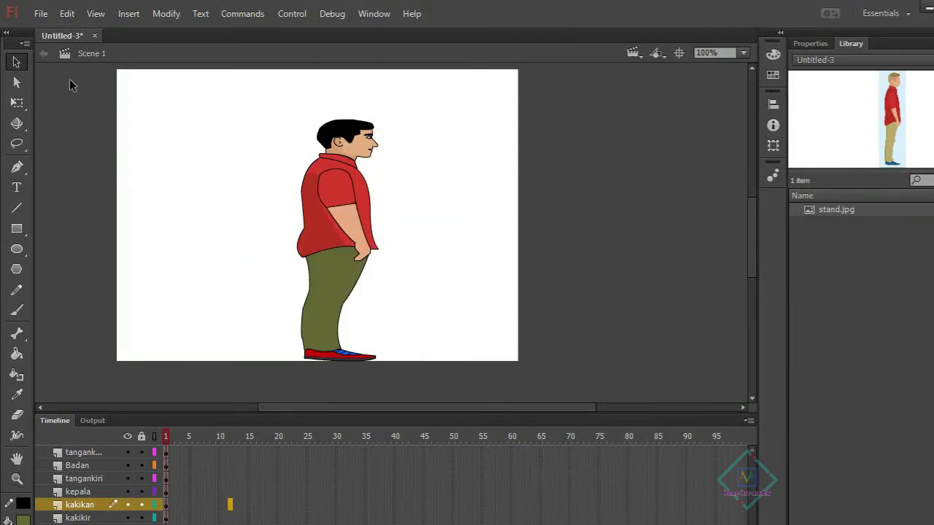
click(352, 210)
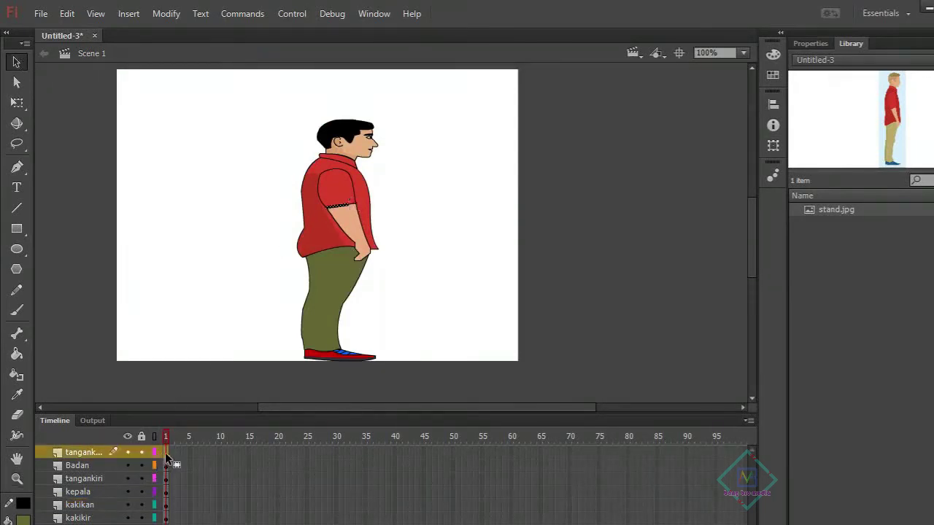
alt+click(141, 452)
click(167, 452)
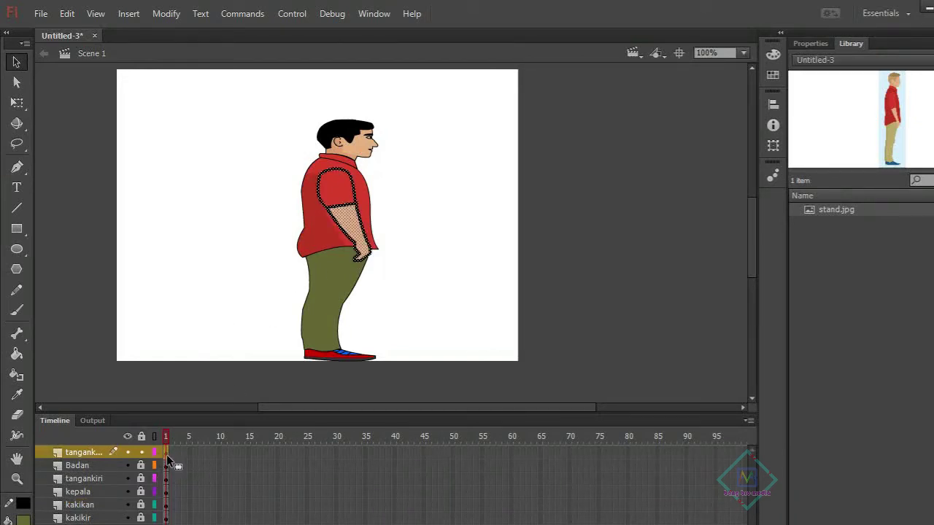
drag(347, 218, 223, 228)
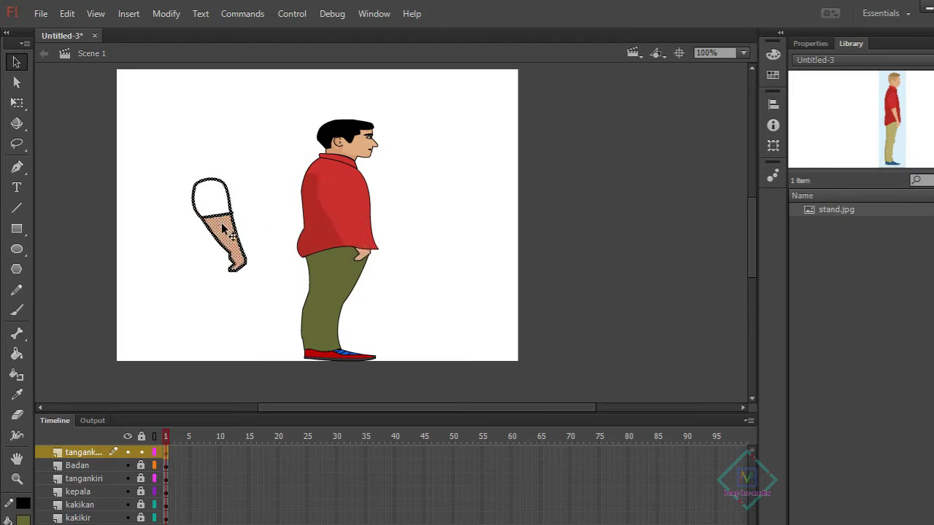
click(195, 465)
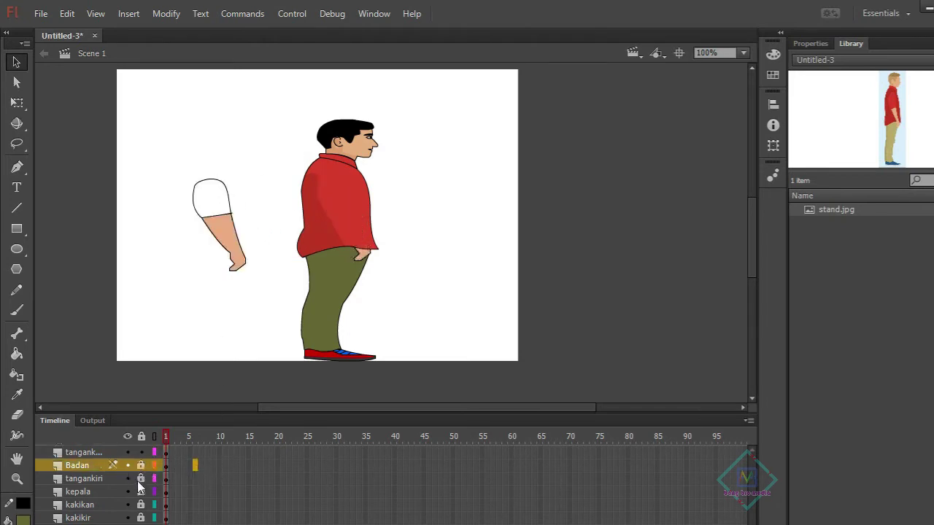
click(166, 479)
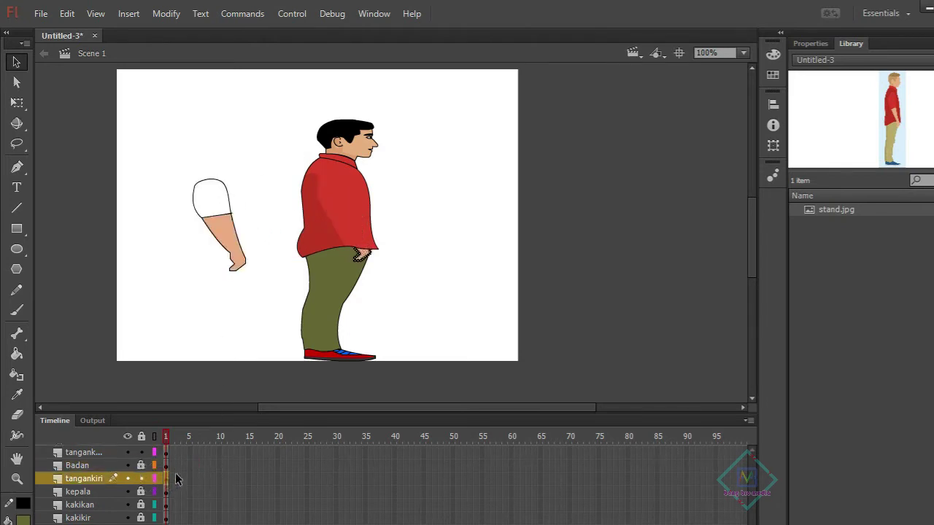
drag(358, 206, 429, 208)
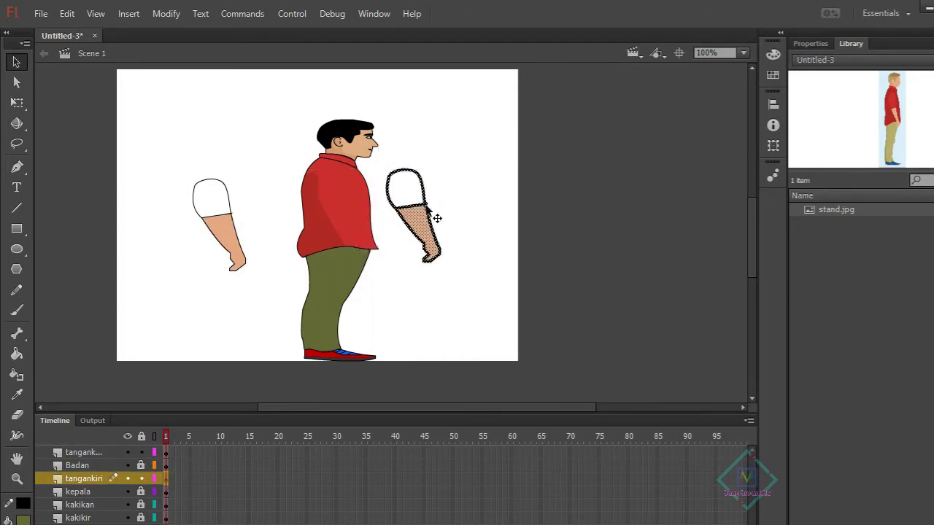
click(383, 291)
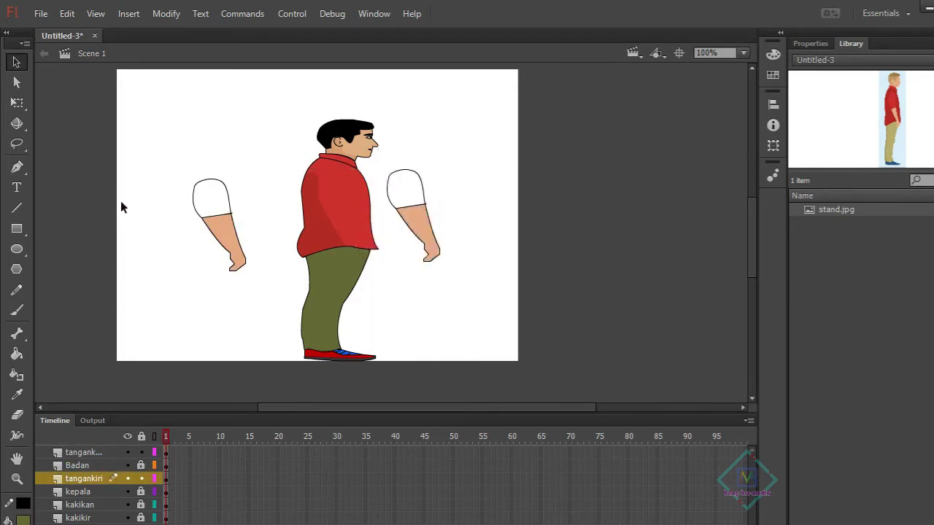
Fill both arms' white sleeves with the shirt's red, then select the right arm's sleeve
click(17, 394)
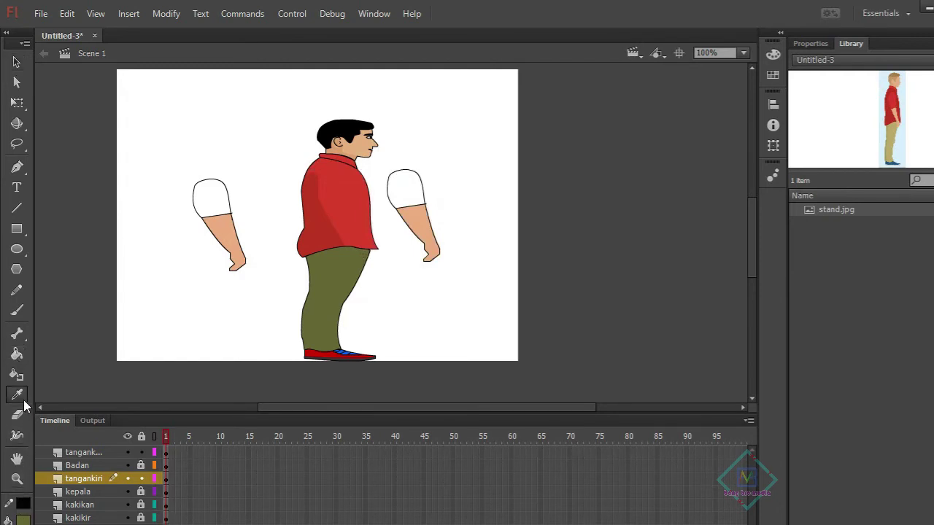
click(353, 202)
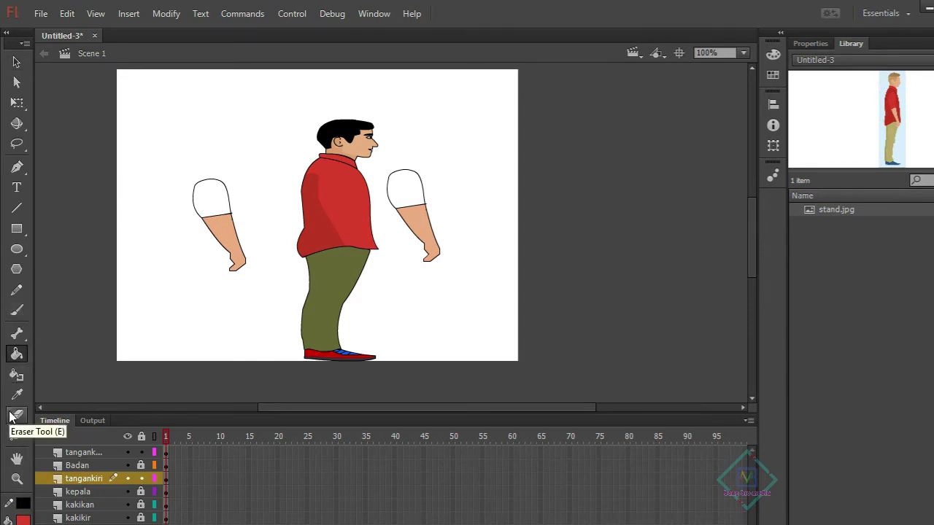
click(211, 198)
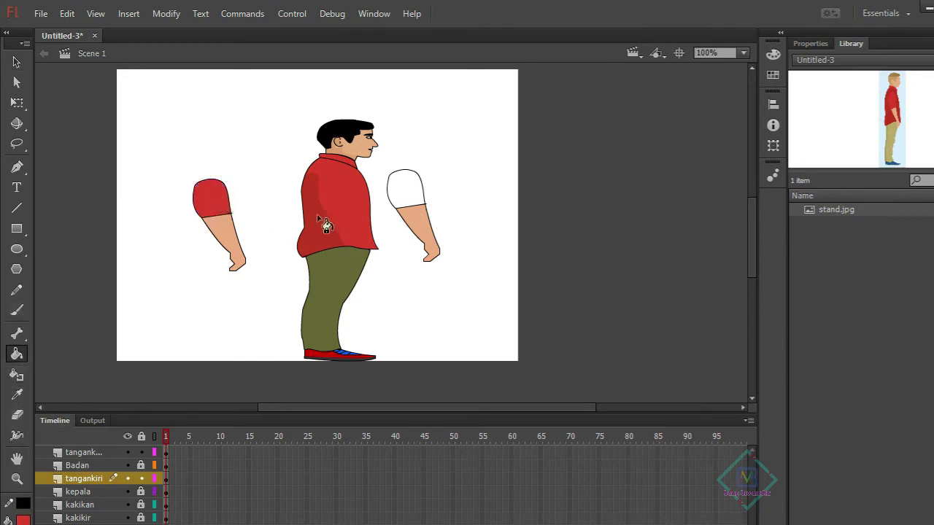
click(17, 394)
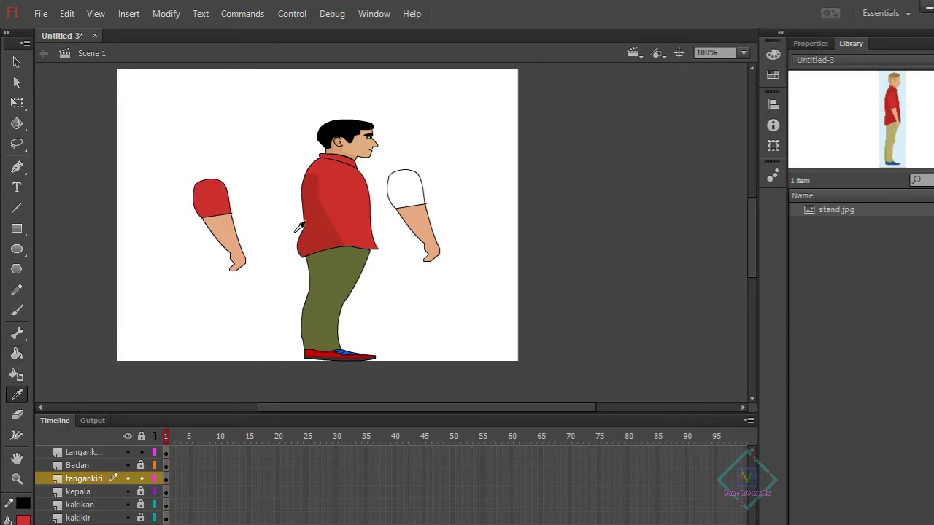
click(351, 185)
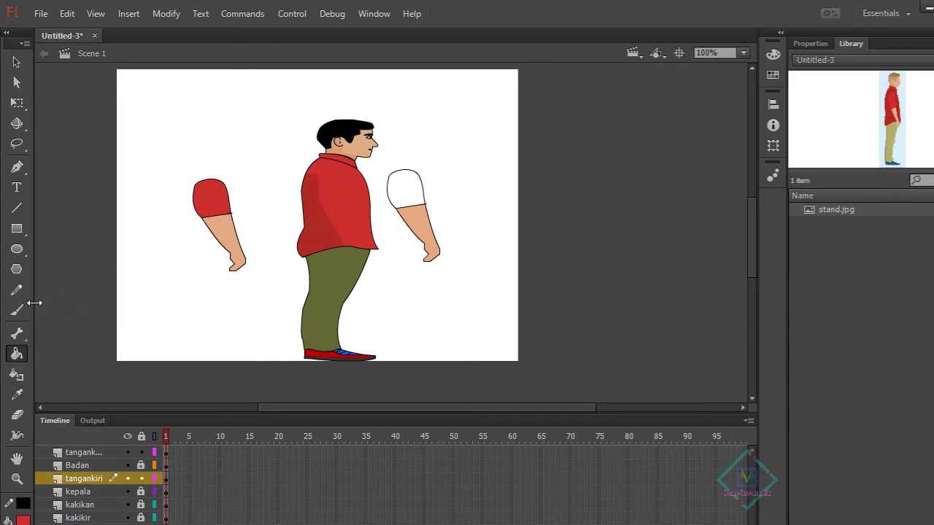
click(396, 193)
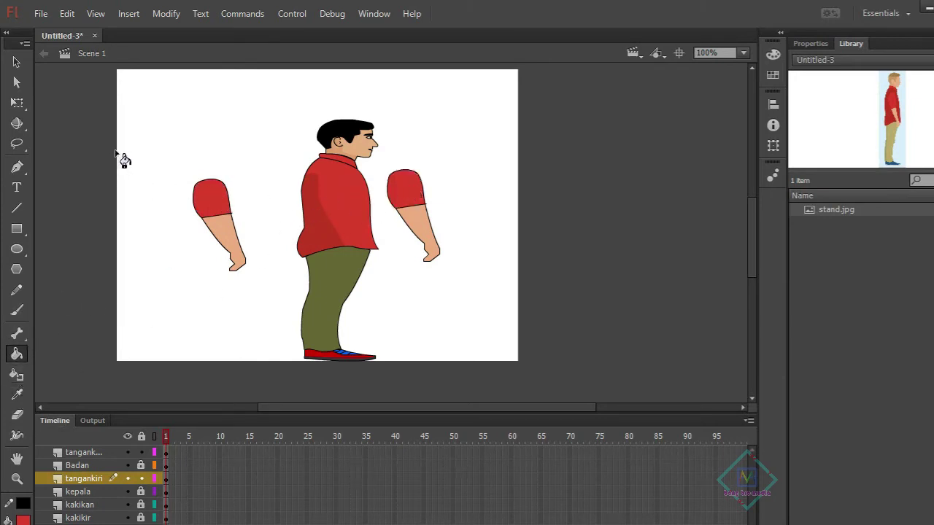
click(17, 63)
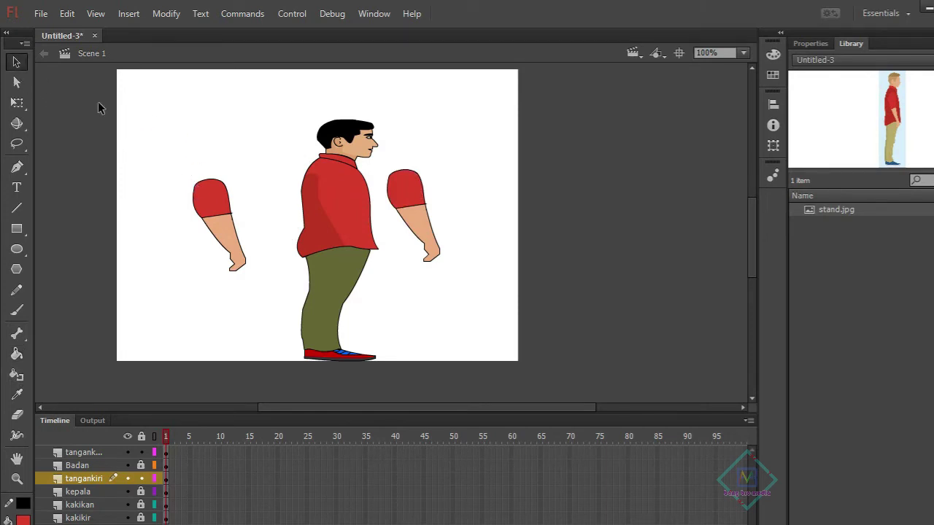
click(418, 201)
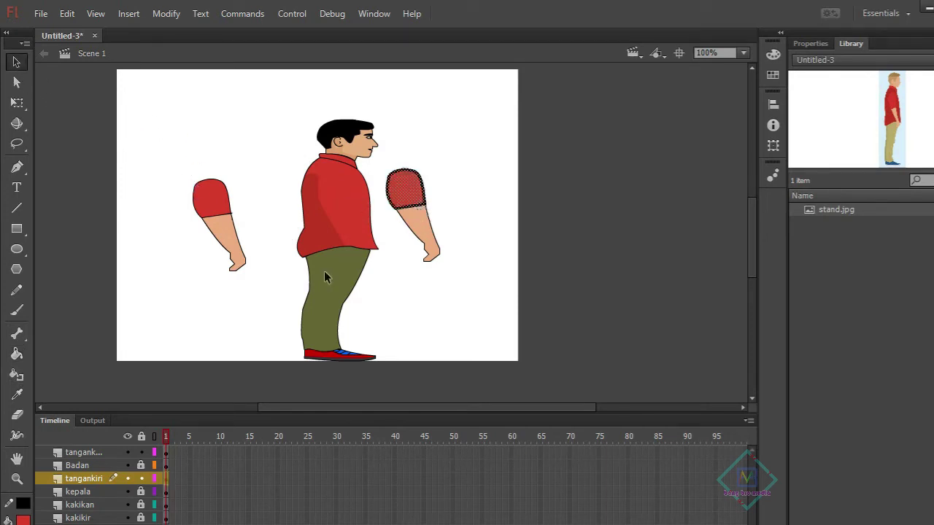
Select the whole right-hand arm and drag it down along the front of the torso
click(166, 479)
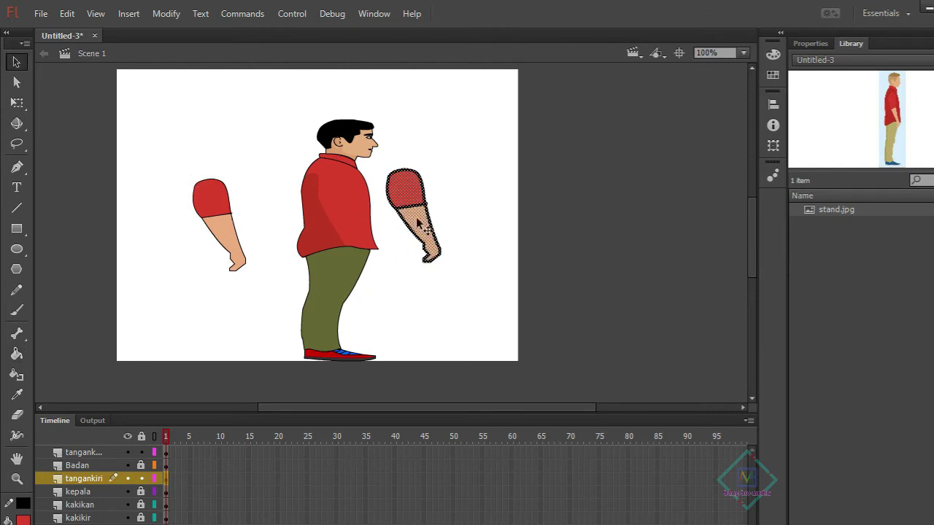
drag(418, 215, 351, 220)
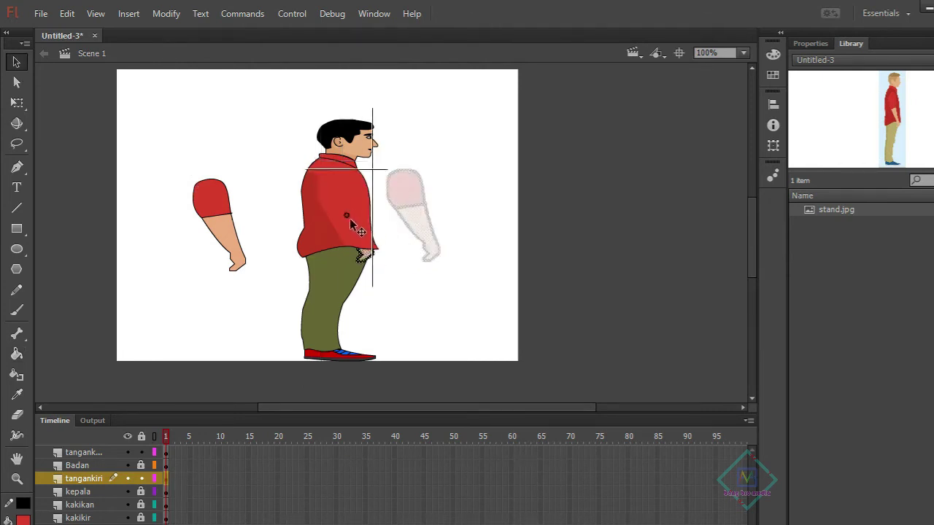
mouse_move(351, 220)
mouse_down()
mouse_move(371, 228)
mouse_move(332, 241)
mouse_move(351, 245)
mouse_move(375, 273)
mouse_move(376, 295)
mouse_up()
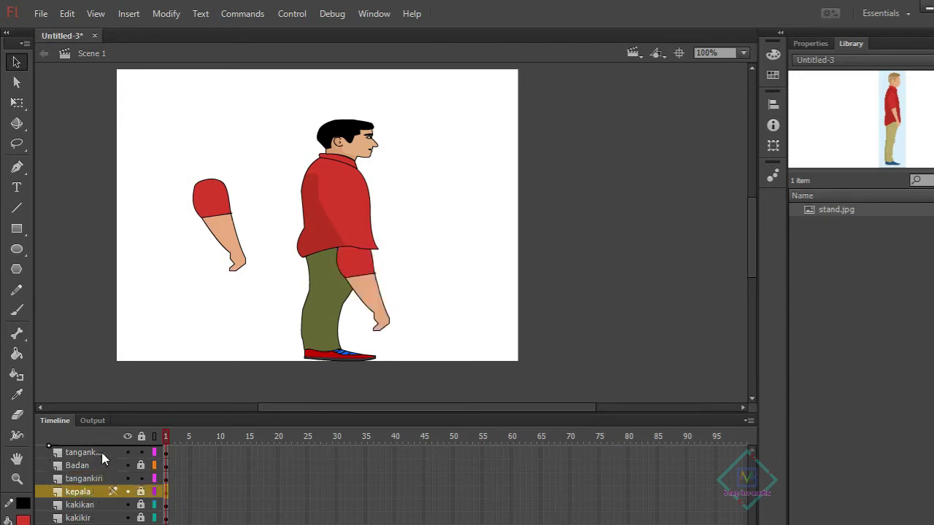
Move kepala to the top of the layers and tangankiri below kakikan
drag(86, 492, 101, 449)
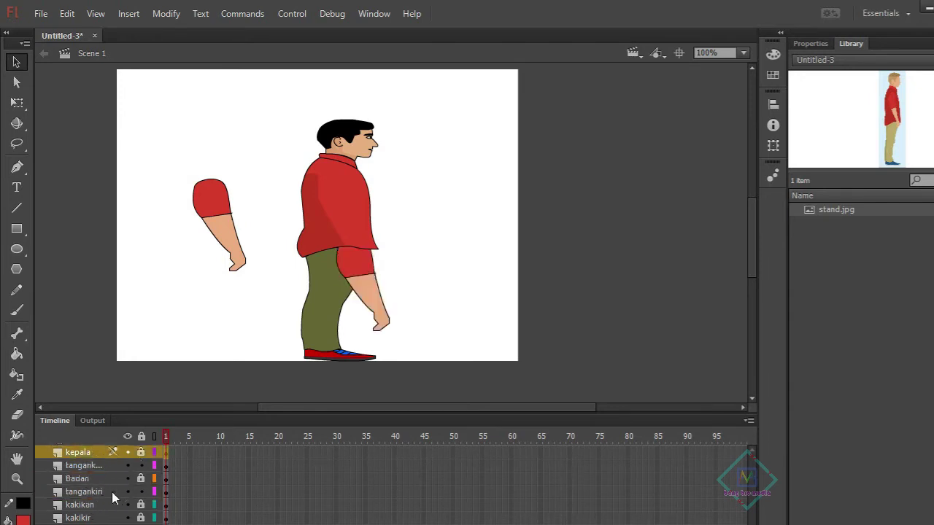
drag(89, 493, 102, 512)
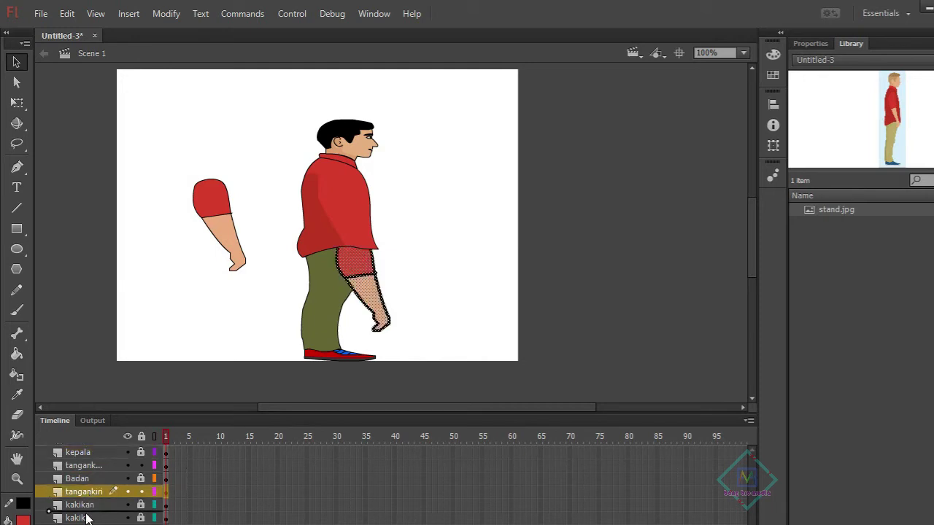
mouse_move(382, 310)
mouse_down()
mouse_move(394, 321)
mouse_move(449, 294)
mouse_move(381, 235)
mouse_move(407, 237)
mouse_up()
Isolate the tangankiri arm, slide it left behind the body, then select the other loose arm
click(130, 438)
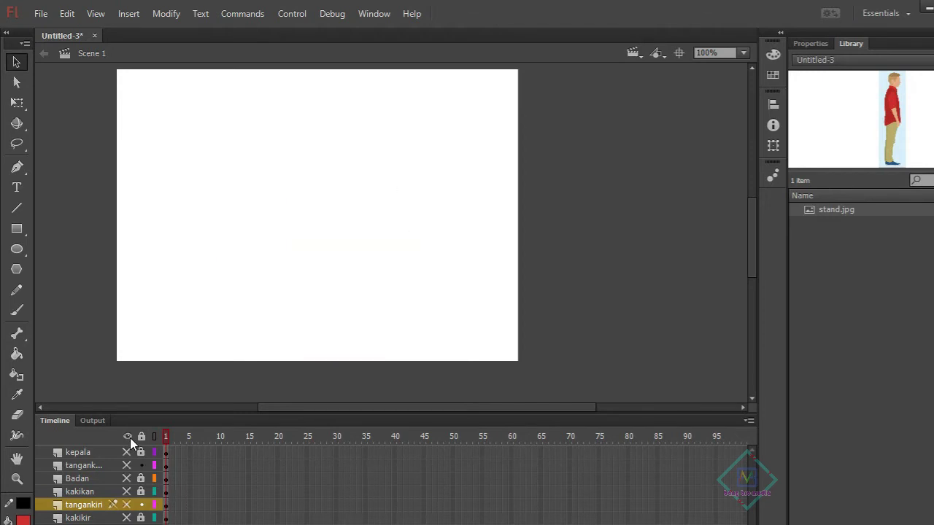
click(127, 505)
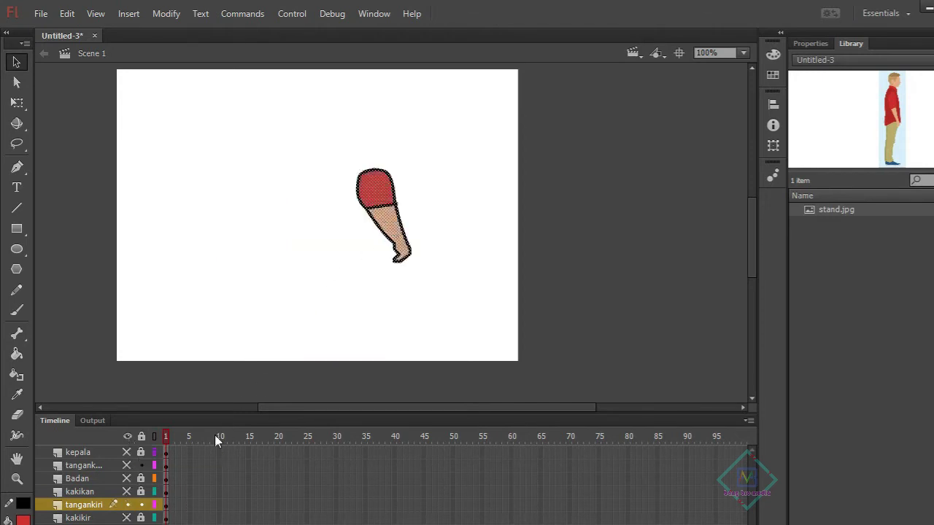
click(126, 479)
drag(381, 199, 342, 198)
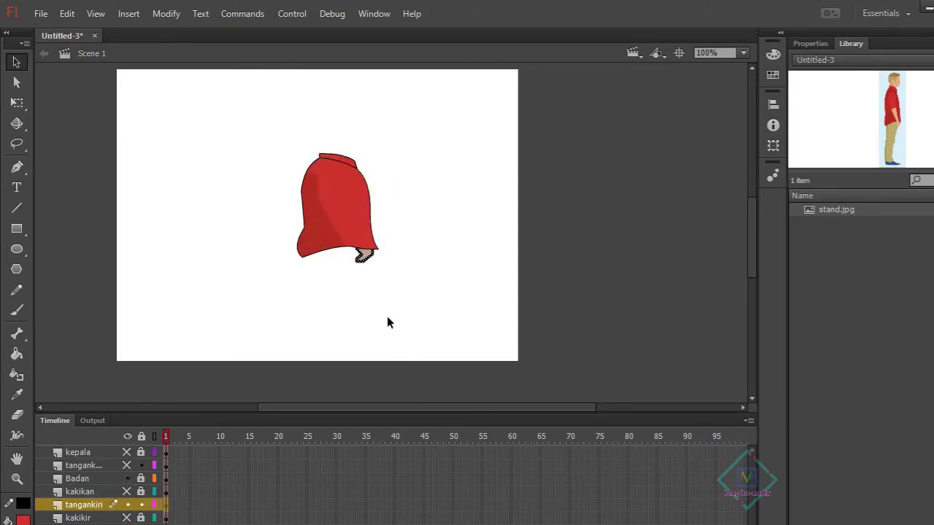
click(126, 479)
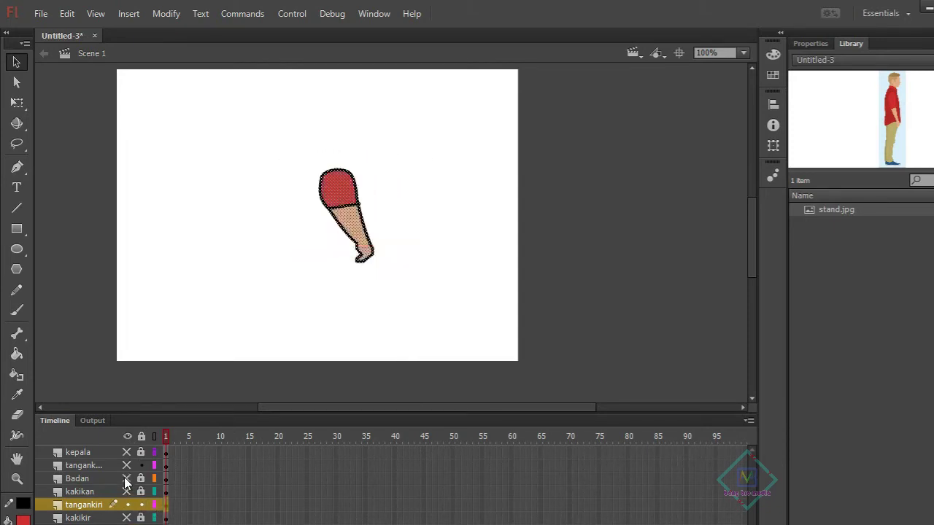
click(129, 437)
click(128, 436)
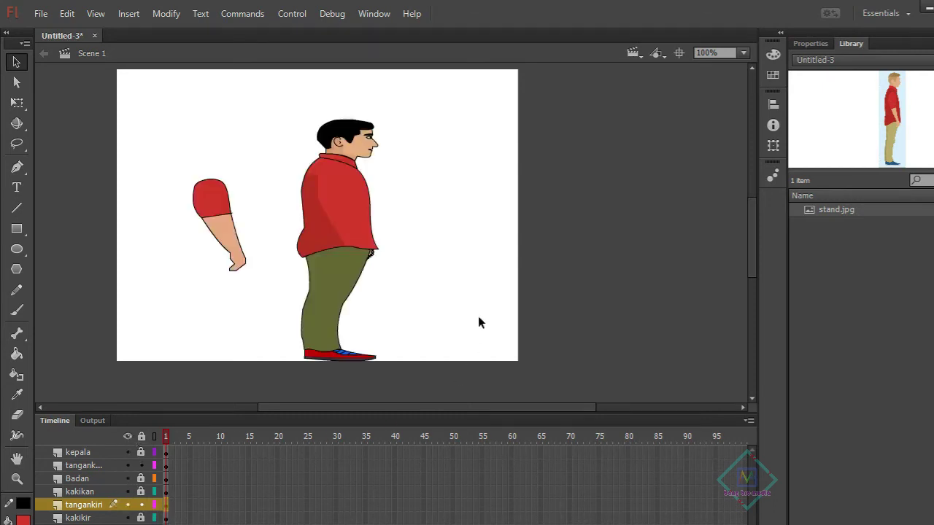
click(230, 211)
click(228, 237)
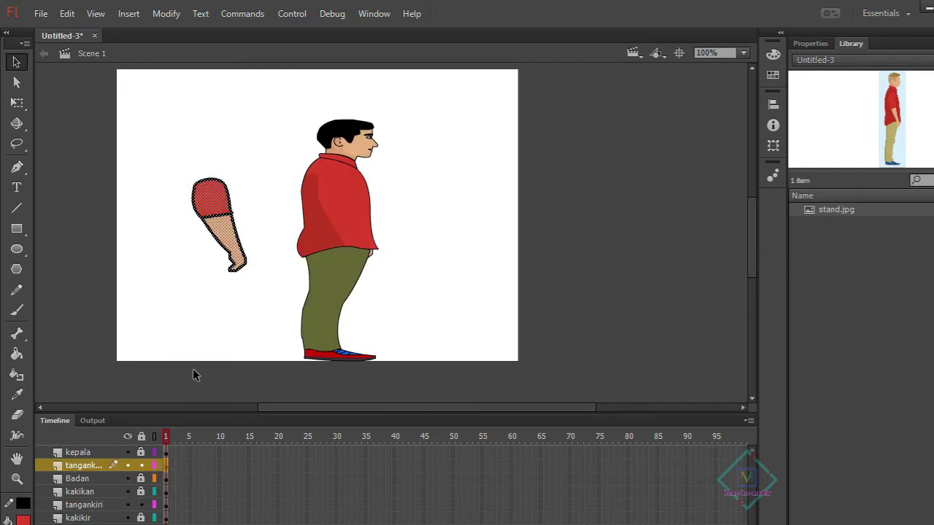
Attach the last loose arm to the front of the body, briefly trying the Bone tool
drag(231, 226, 356, 218)
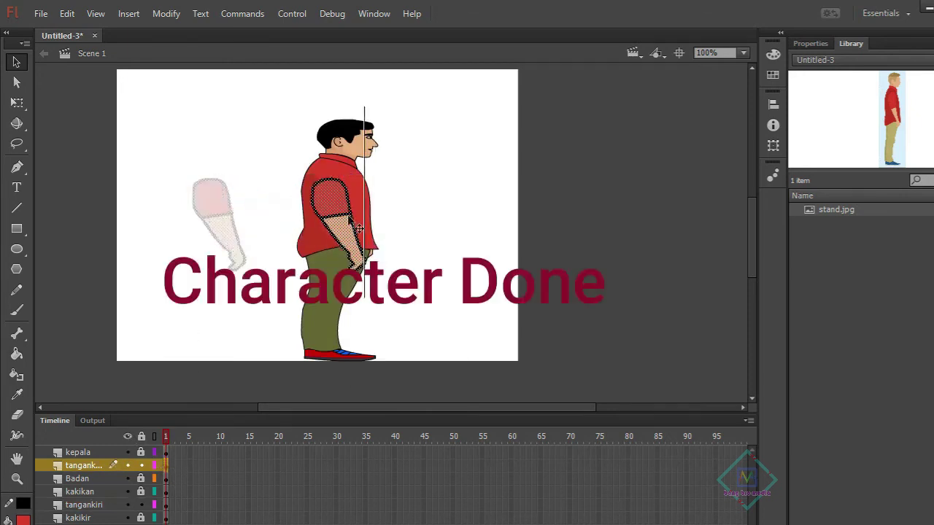
click(444, 206)
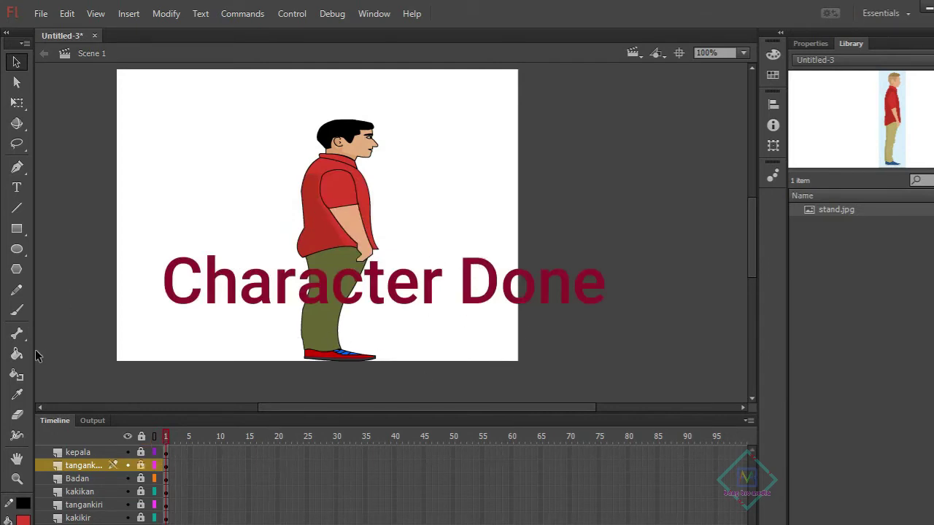
click(17, 332)
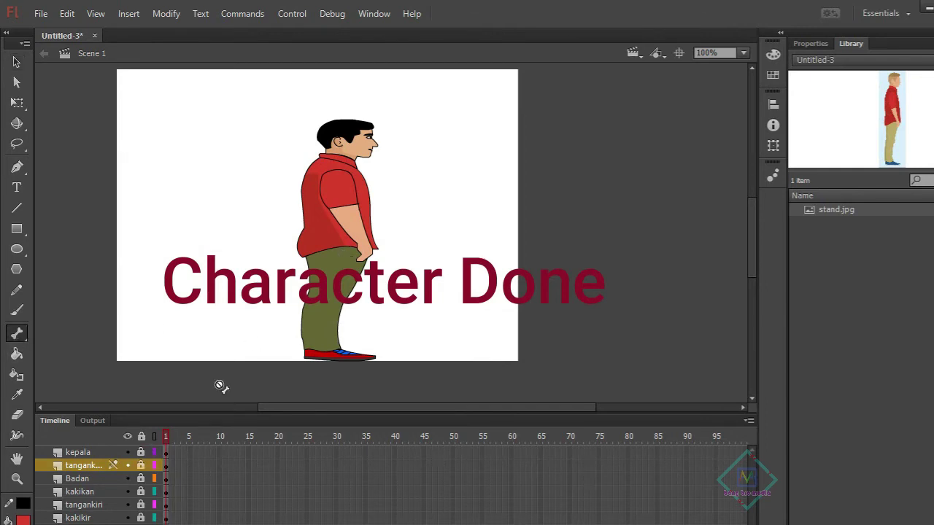
click(17, 62)
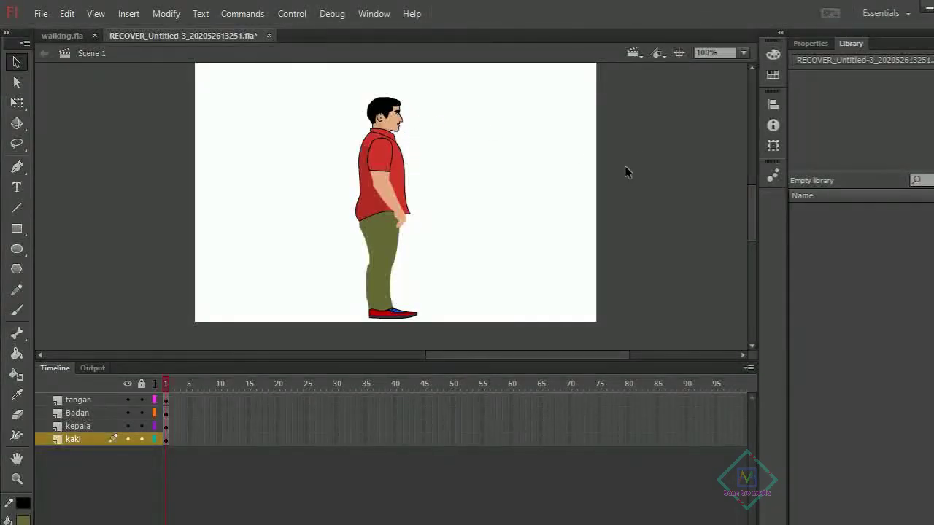
drag(167, 69, 478, 326)
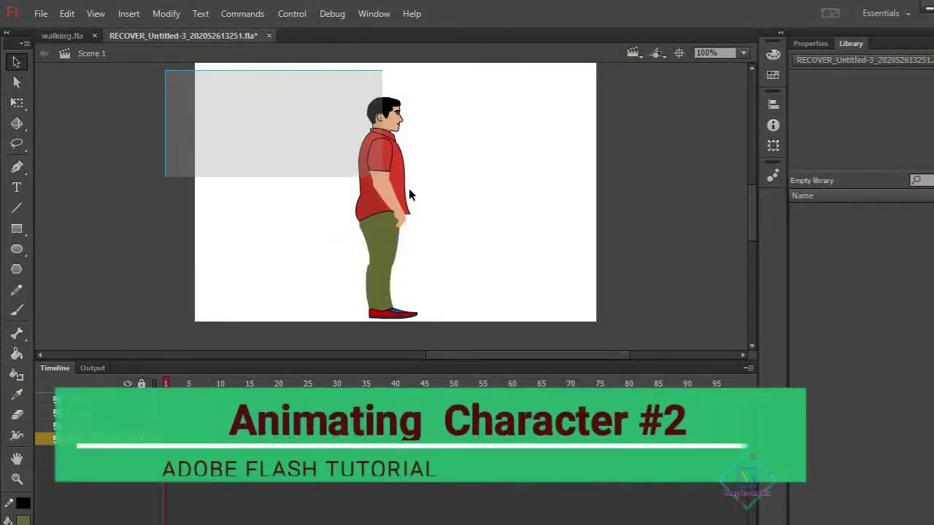
click(517, 282)
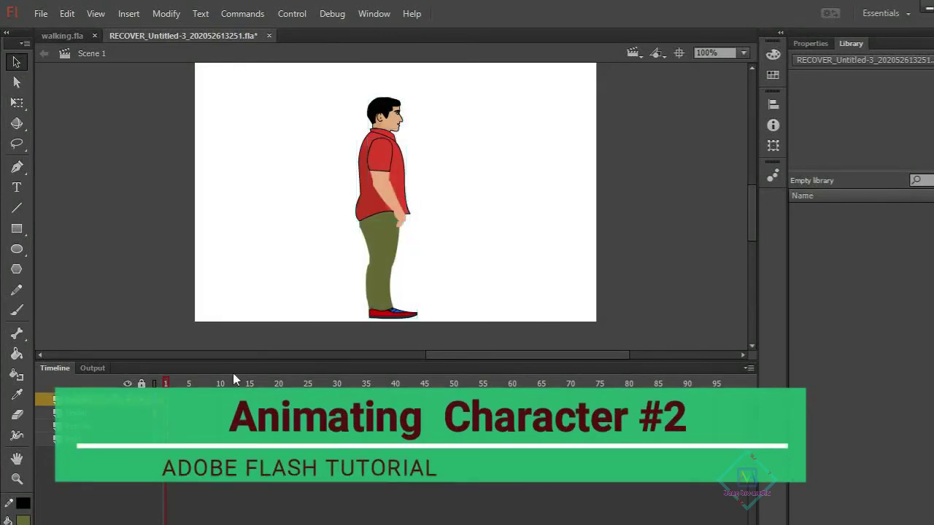
click(246, 413)
click(486, 229)
click(246, 413)
click(166, 413)
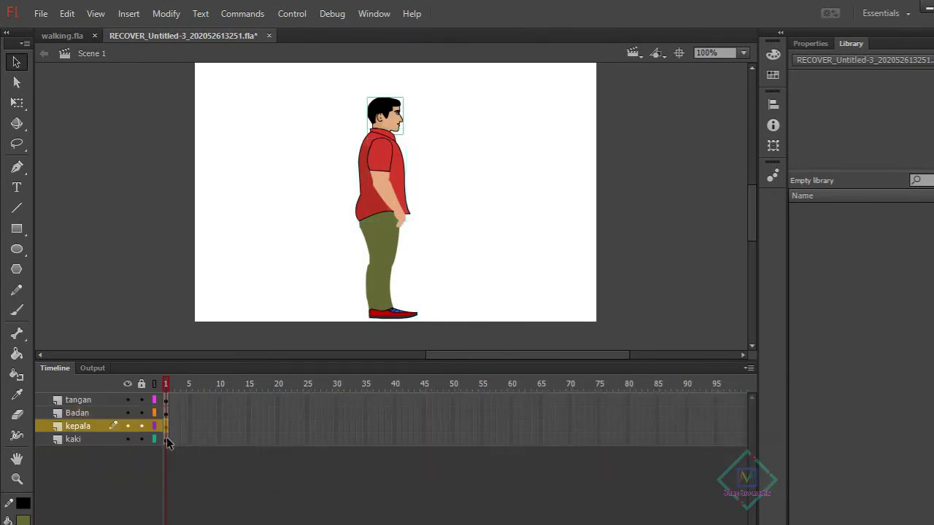
click(168, 439)
click(175, 261)
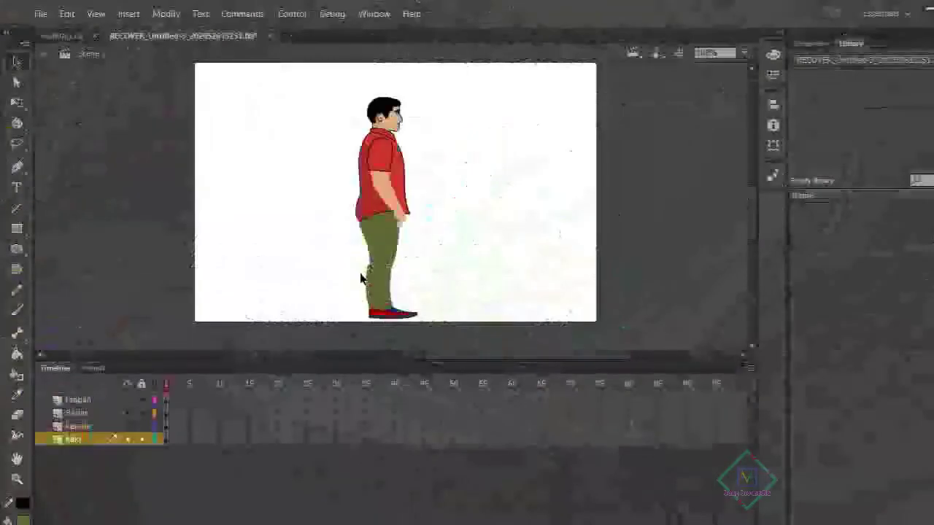
click(393, 252)
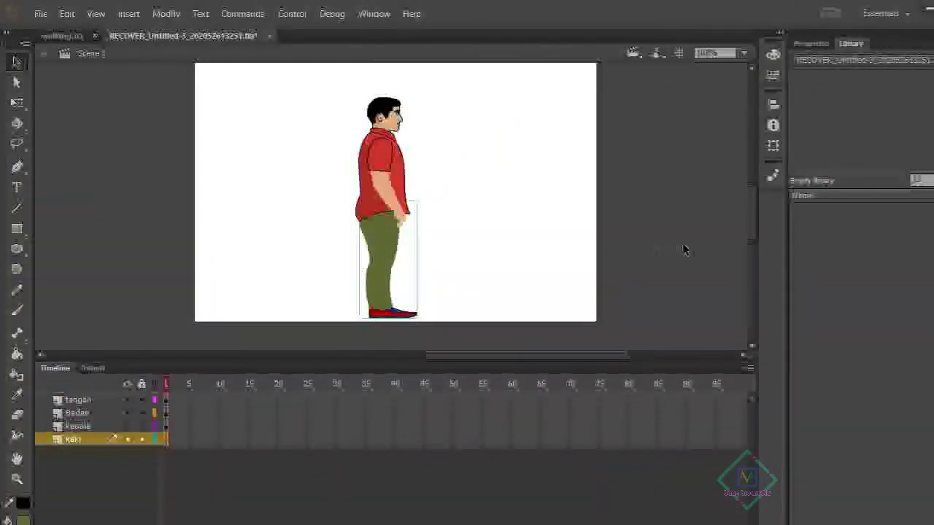
click(657, 256)
click(80, 400)
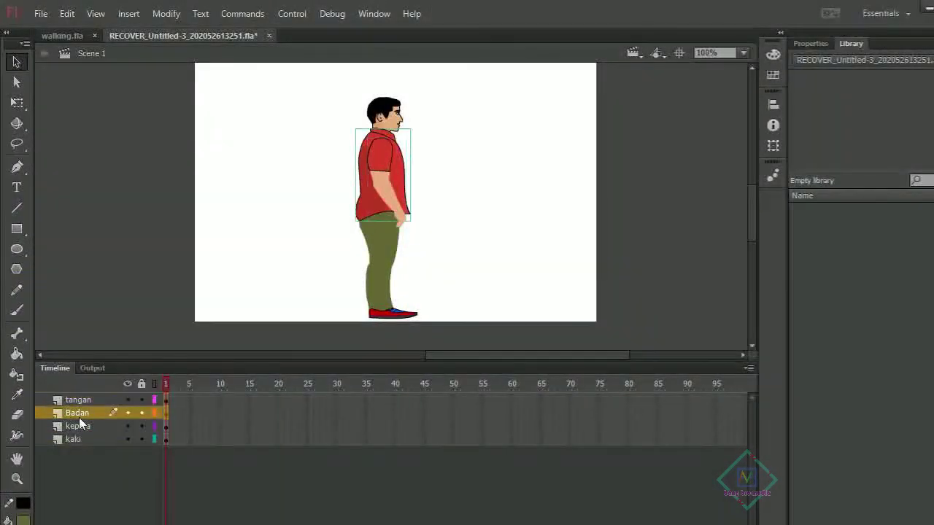
click(79, 427)
click(81, 400)
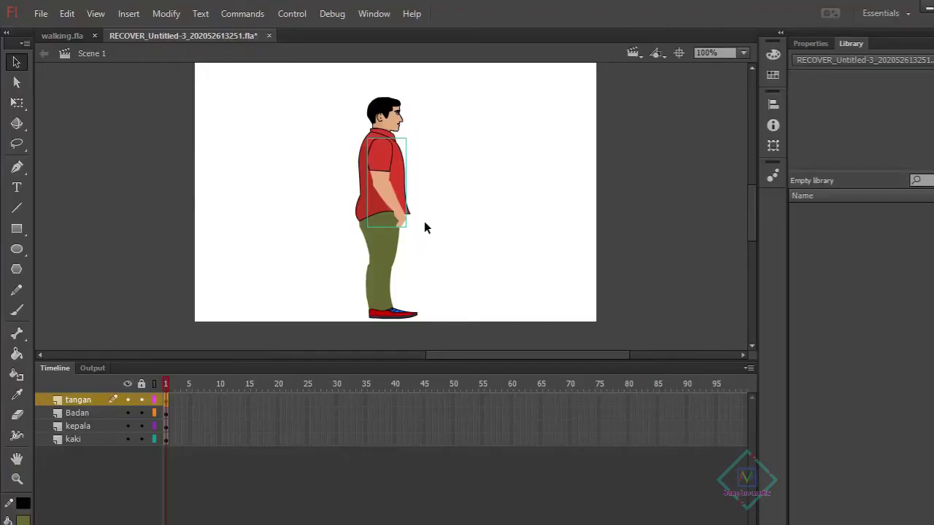
click(467, 192)
click(380, 185)
Pull the arm off to the right of the body and group it via Modify > Group
drag(382, 188, 489, 189)
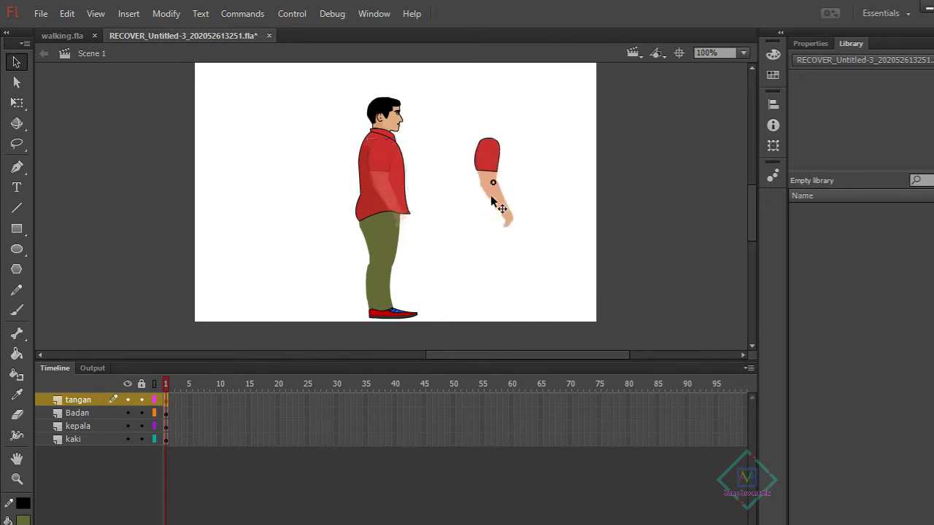
click(452, 253)
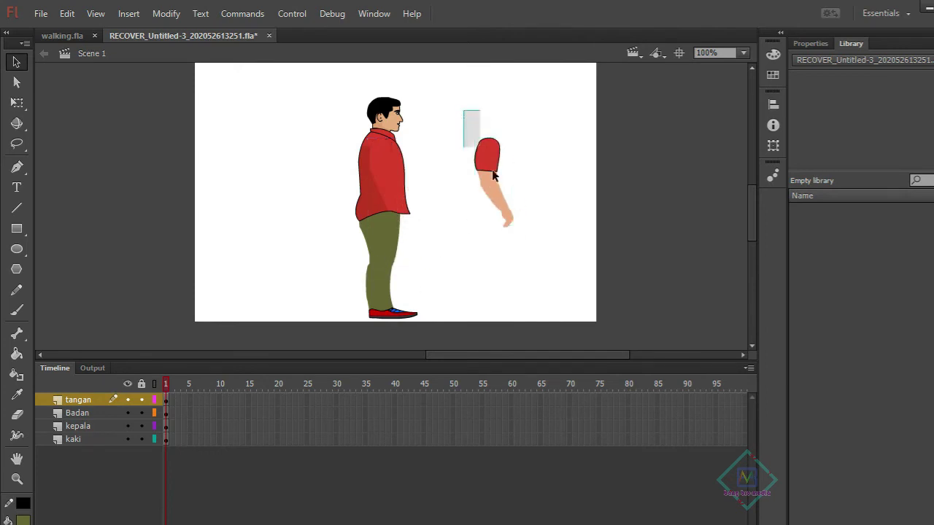
drag(492, 172, 537, 243)
click(167, 13)
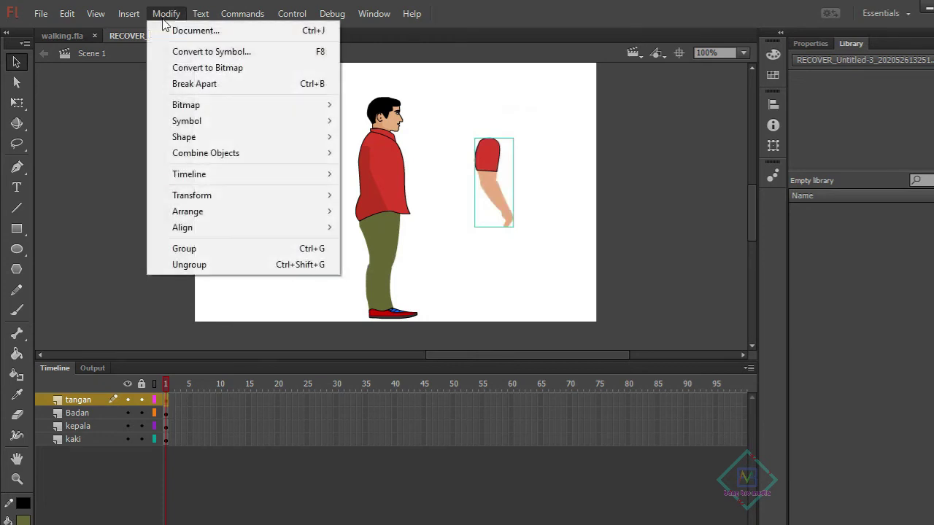
click(241, 250)
click(478, 113)
click(166, 13)
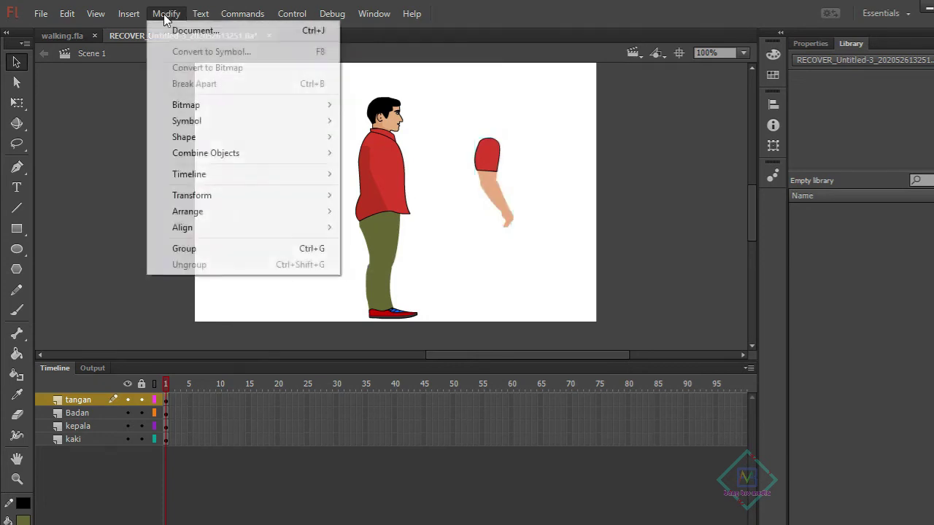
click(215, 253)
Move the kaki layer's legs off to the left of the body and select them
click(378, 256)
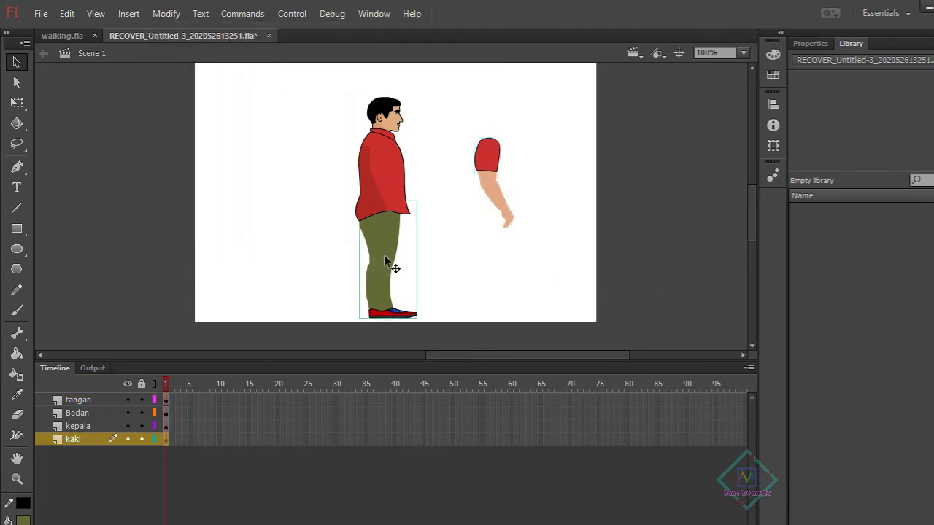
mouse_move(387, 260)
mouse_down()
mouse_move(457, 260)
mouse_move(302, 254)
mouse_up()
click(334, 244)
drag(232, 153, 337, 328)
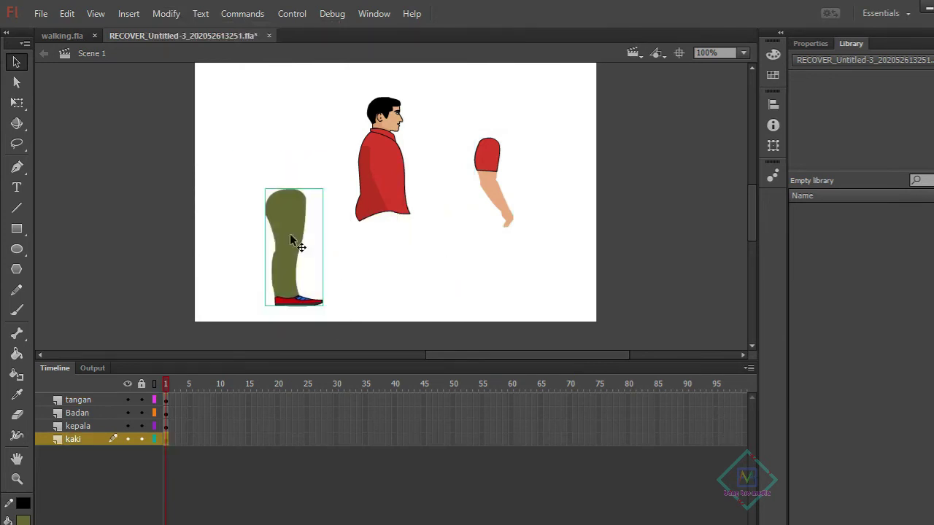
Inspect the leg's nested groups, then return to the scene
right_click(292, 234)
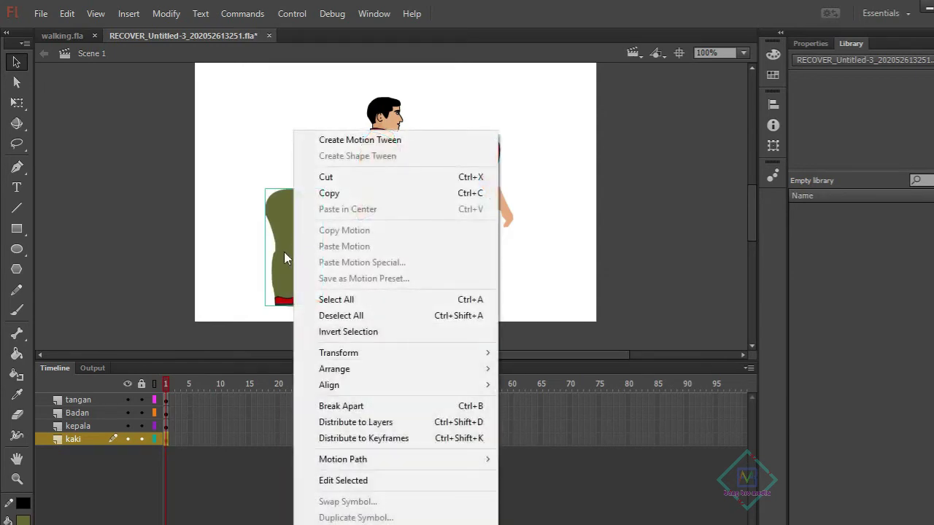
click(176, 178)
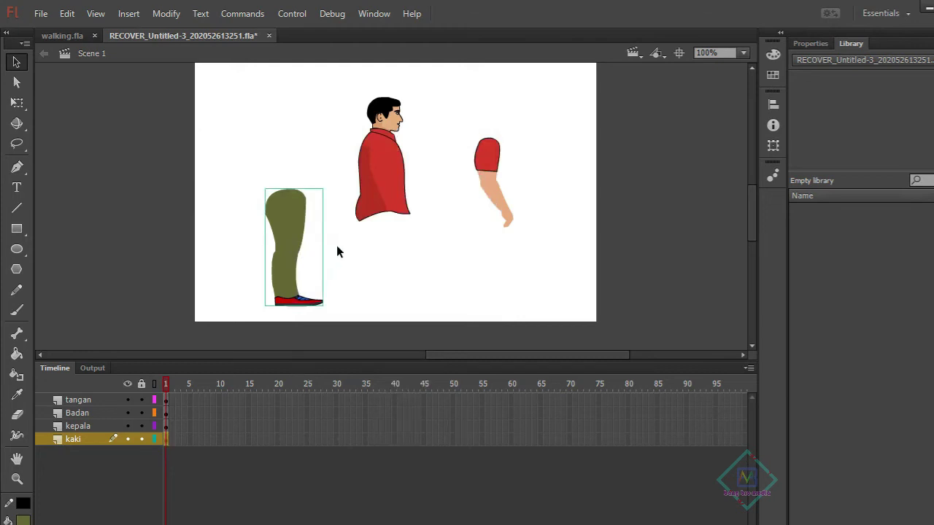
double_click(286, 238)
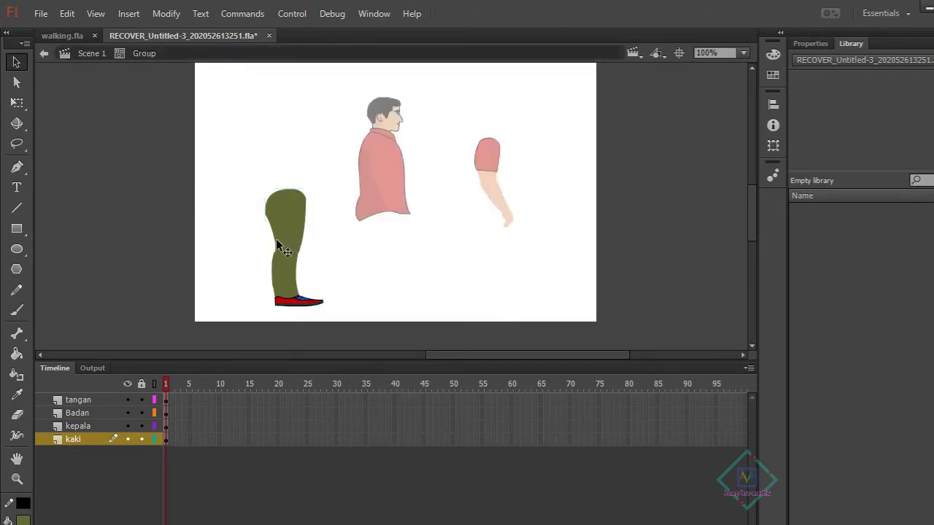
double_click(282, 242)
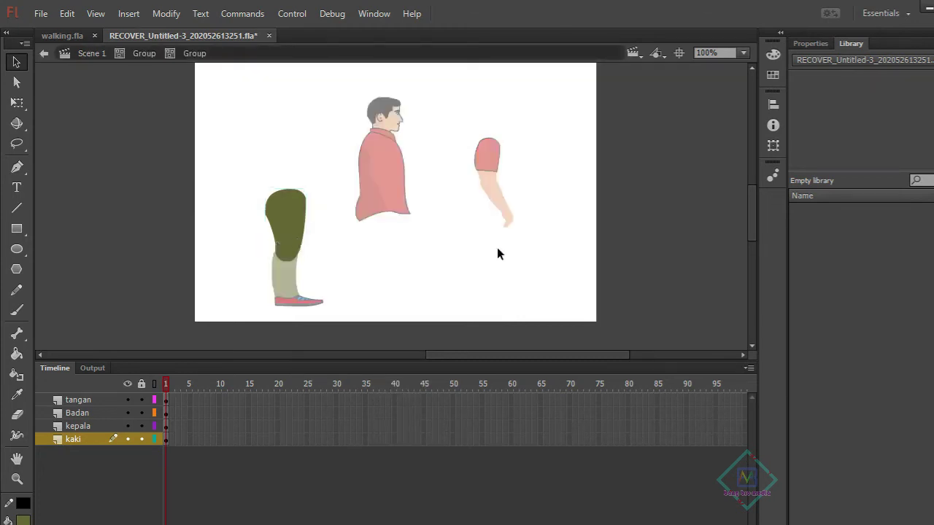
double_click(491, 164)
click(551, 177)
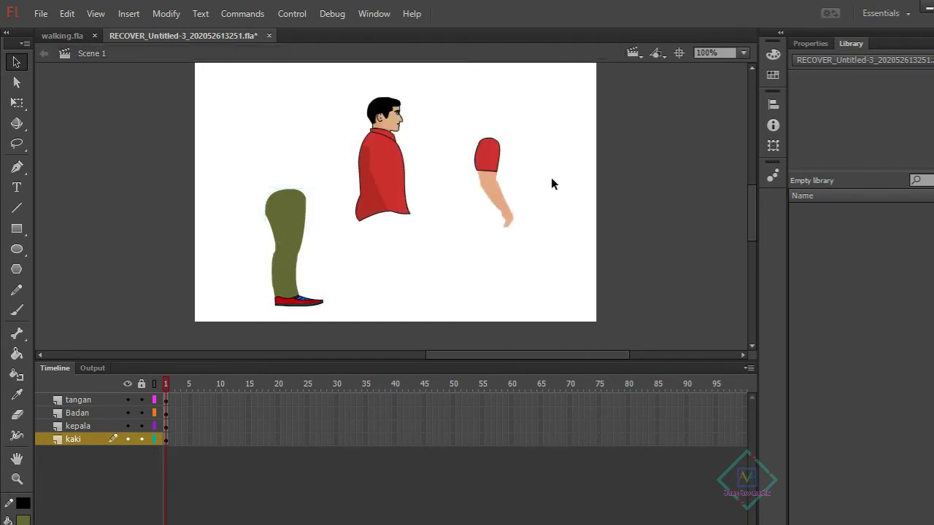
Inside the arm group, ungroup the forearm piece
click(490, 155)
double_click(496, 162)
click(529, 181)
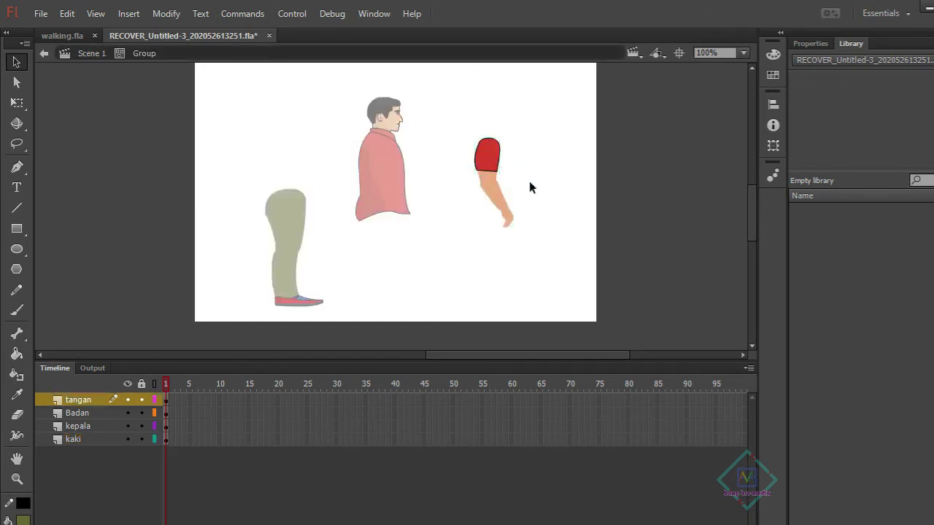
click(489, 193)
click(167, 14)
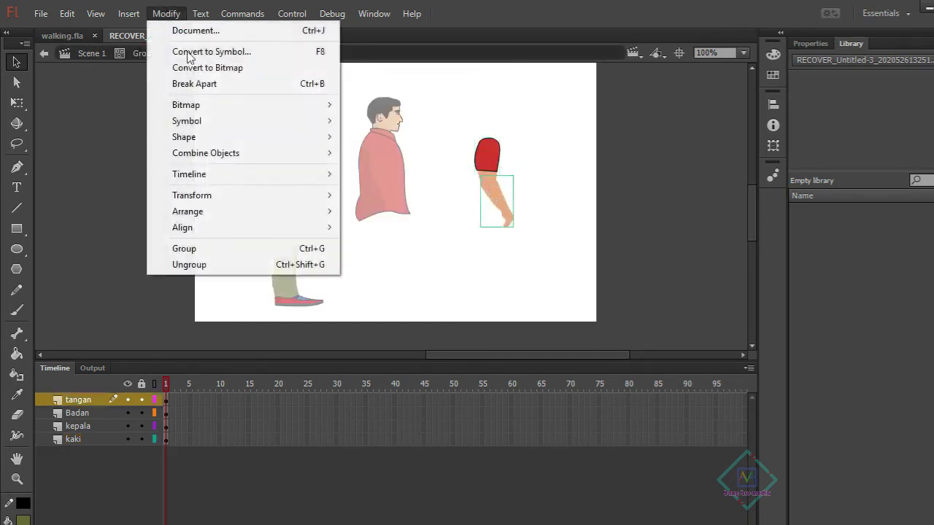
click(241, 264)
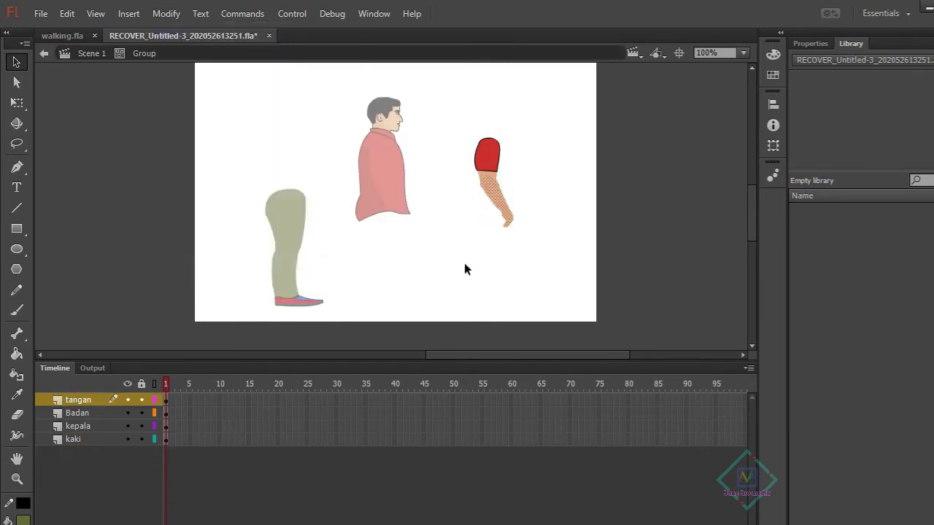
Group and then ungroup the red sleeve, selecting sleeve and upper arm together
click(497, 157)
click(166, 14)
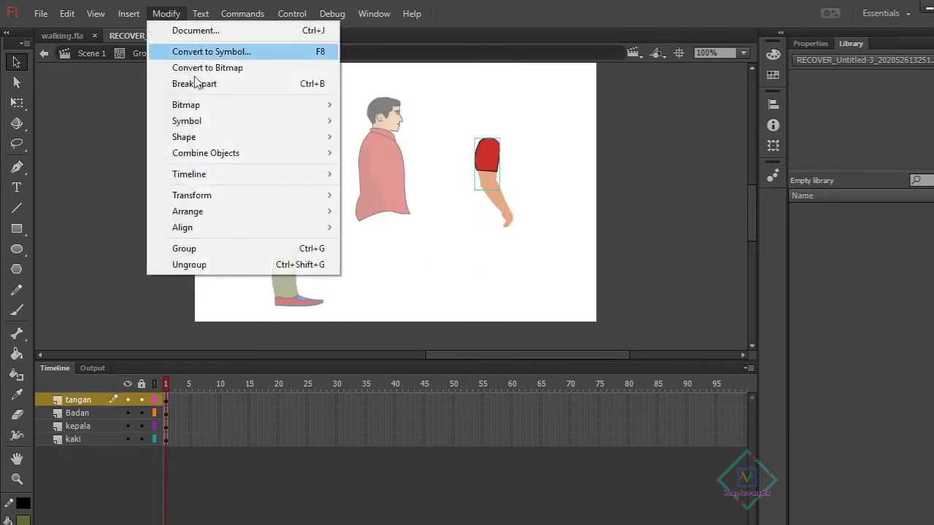
click(231, 248)
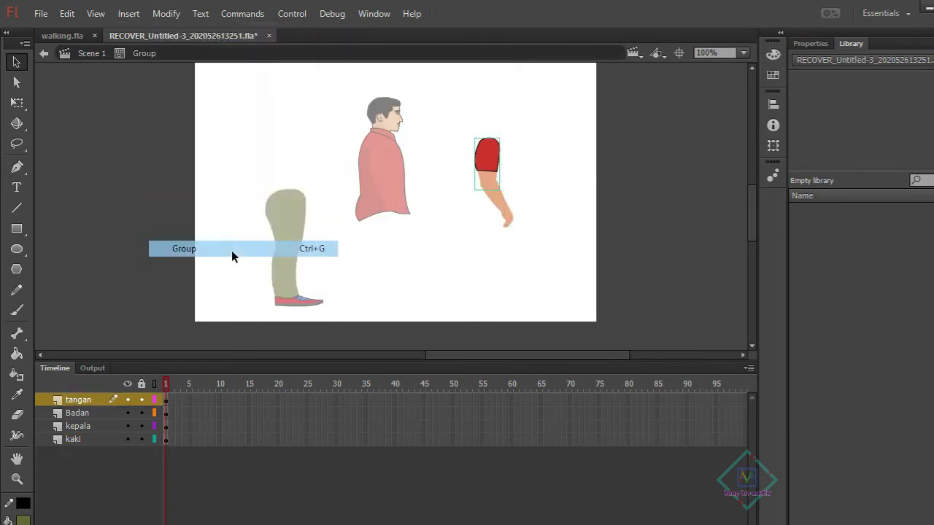
right_click(478, 173)
click(166, 14)
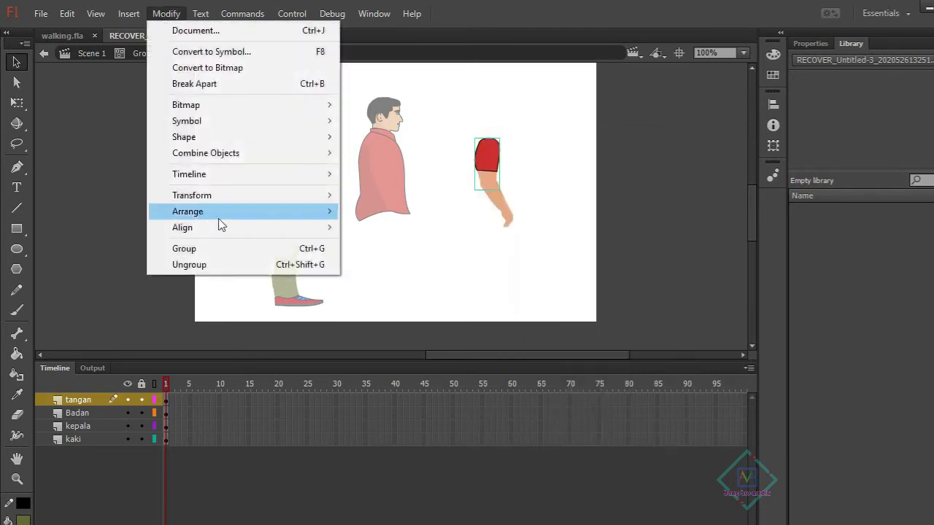
click(232, 267)
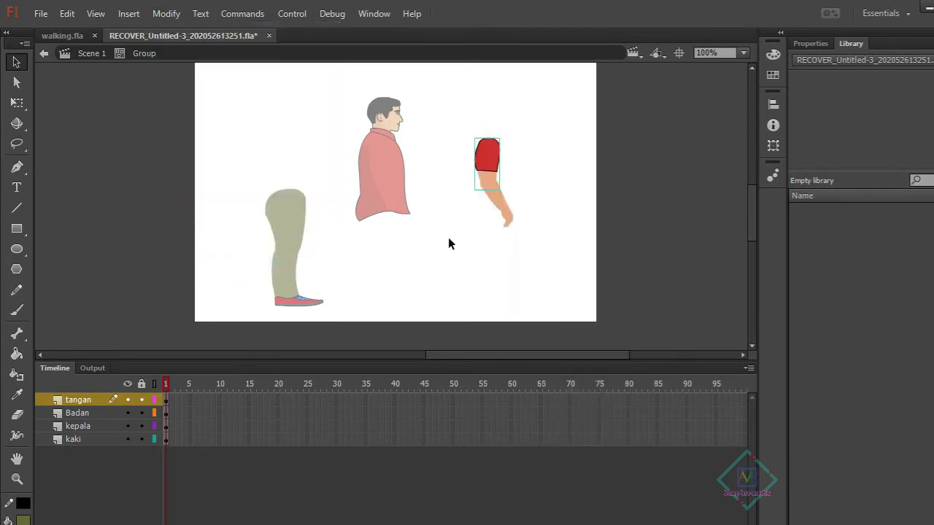
click(488, 161)
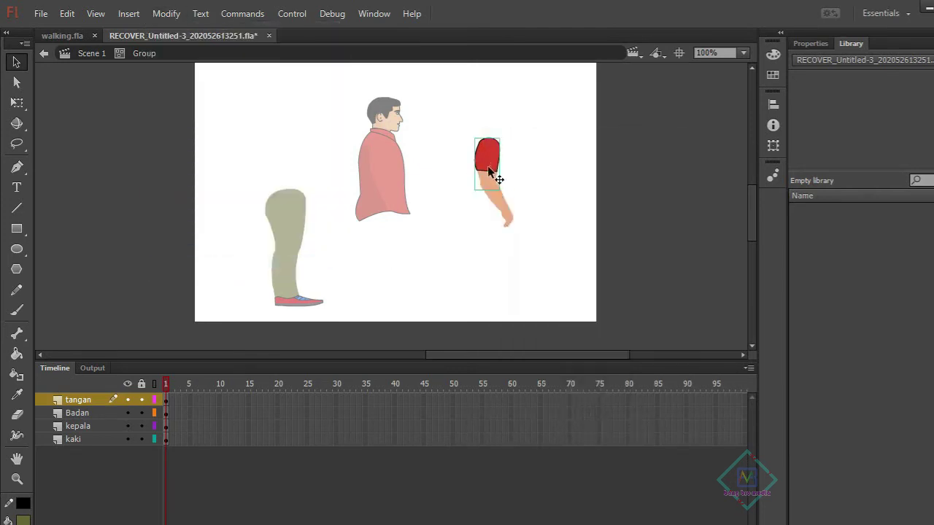
double_click(285, 238)
Ungroup the leg and open its group to edit the lower leg
click(285, 238)
click(166, 14)
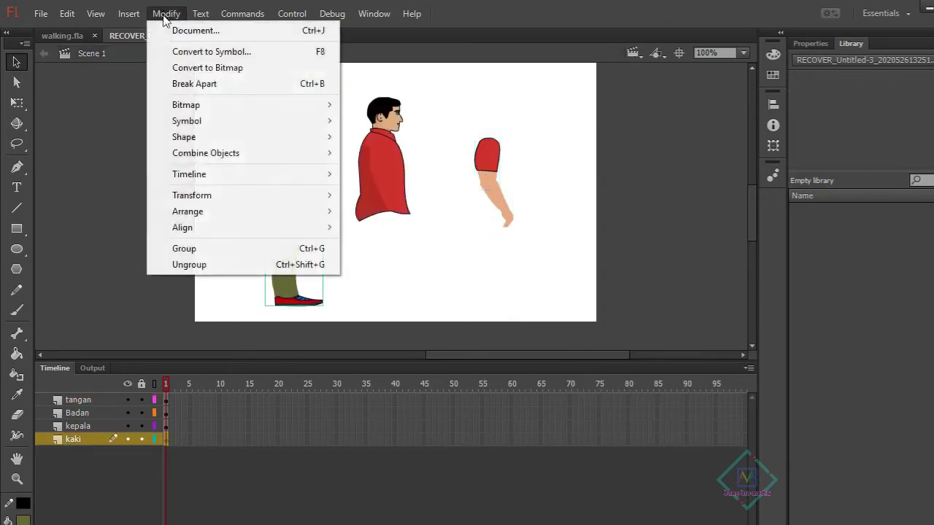
click(241, 264)
click(393, 257)
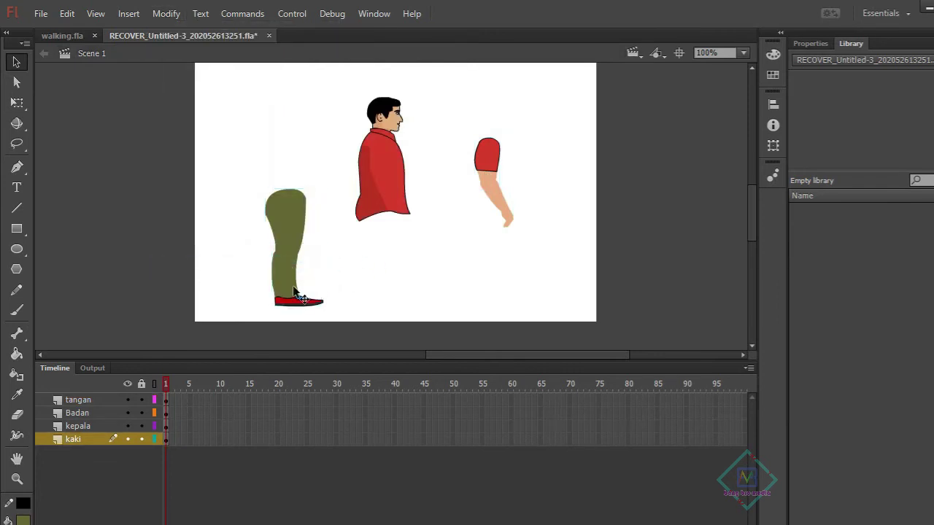
double_click(294, 291)
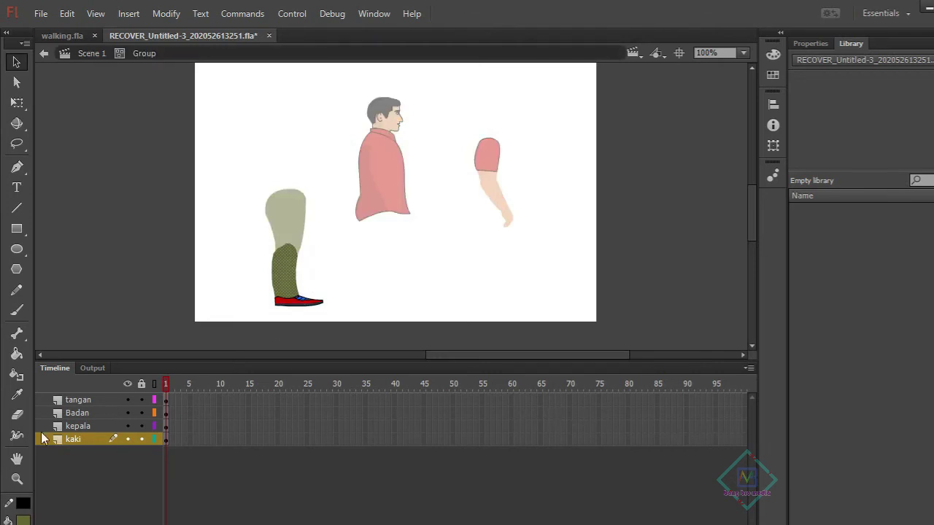
Zoom in on the leg's knee area
click(17, 479)
click(235, 262)
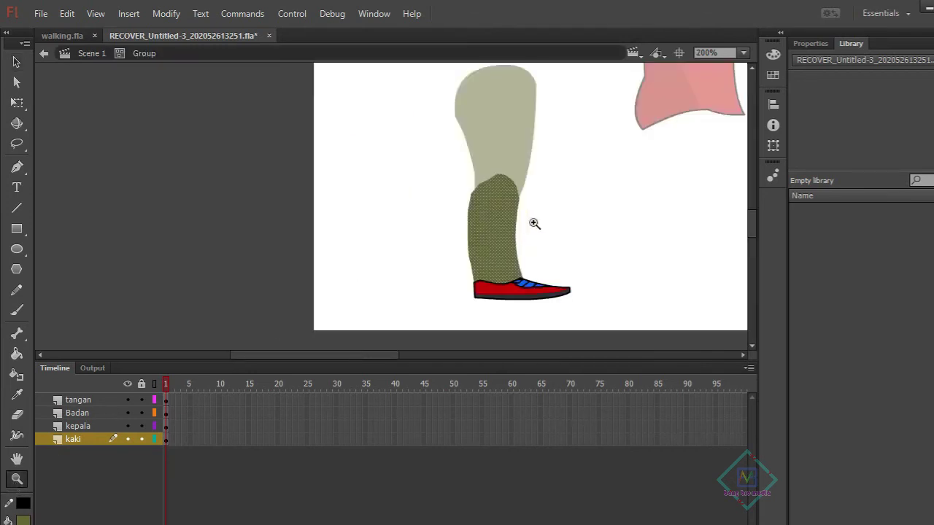
click(502, 147)
scroll(512, 244, down, 2)
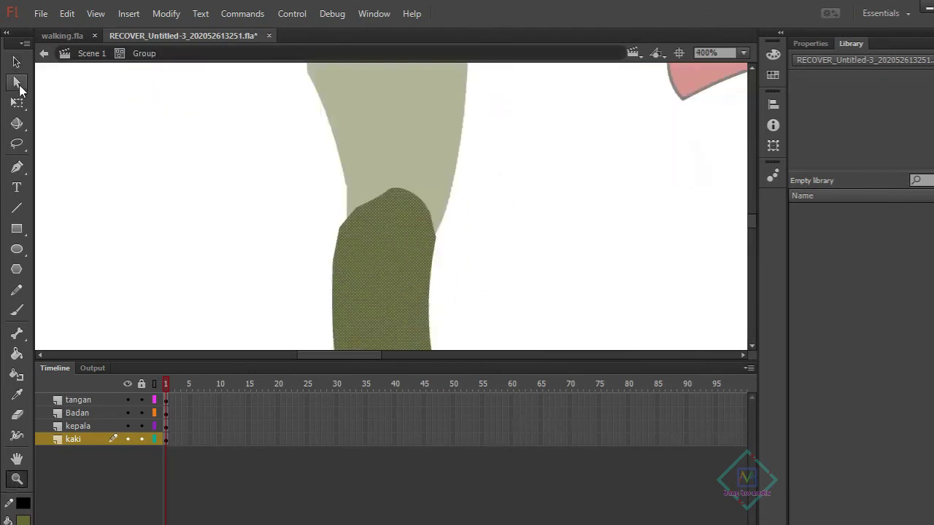
click(17, 62)
scroll(460, 270, down, 2)
scroll(584, 277, down, 4)
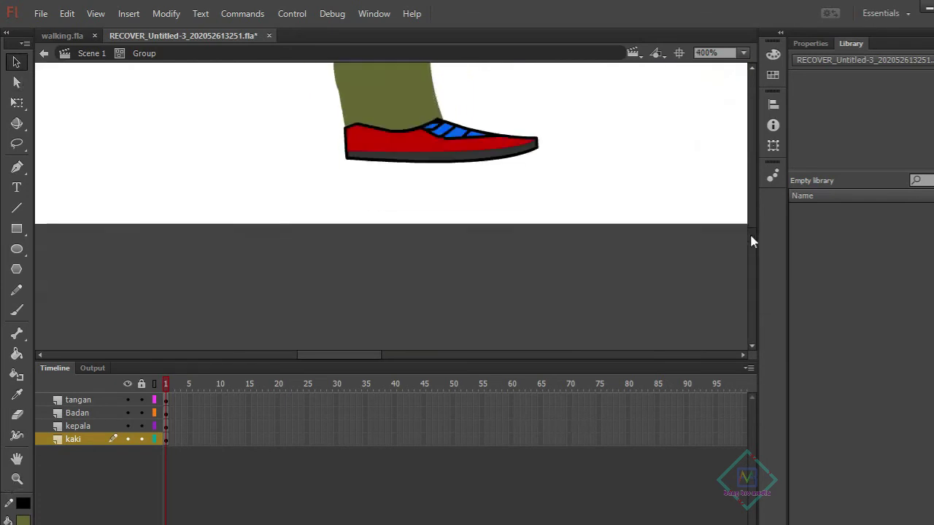
scroll(753, 240, up, 4)
Group the dark-green lower leg shape and line the shoe up beneath it
click(429, 322)
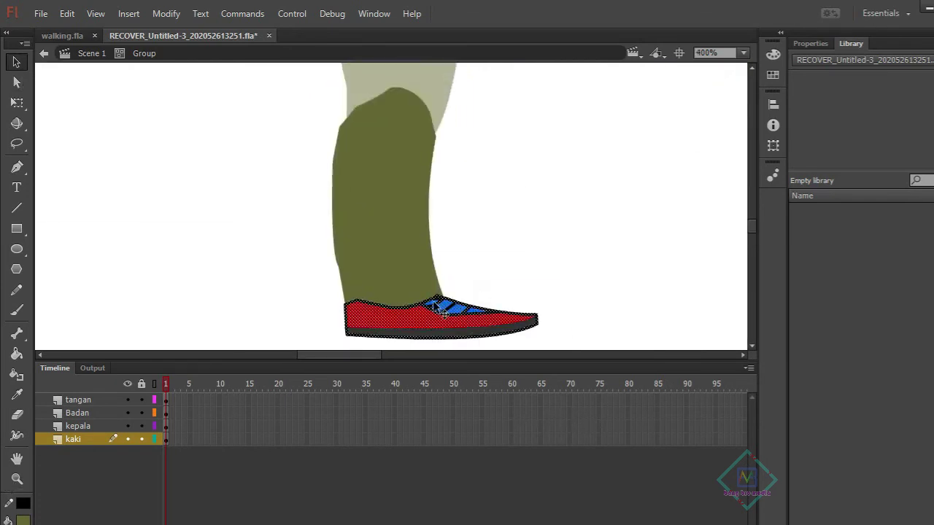
click(166, 13)
click(182, 259)
mouse_move(387, 197)
mouse_down()
mouse_move(197, 197)
mouse_move(396, 204)
mouse_up()
click(167, 13)
click(225, 248)
mouse_move(479, 332)
mouse_down()
mouse_move(431, 332)
mouse_move(438, 335)
mouse_up()
click(433, 211)
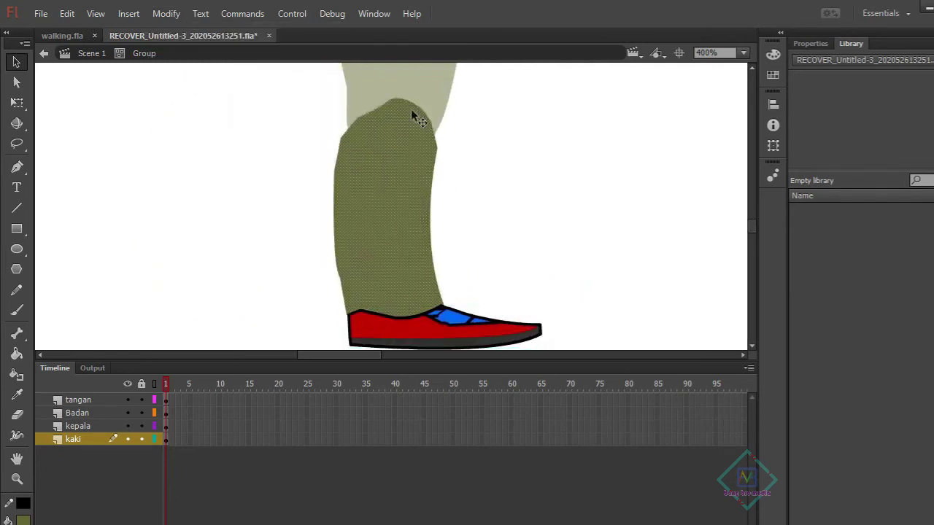
click(355, 117)
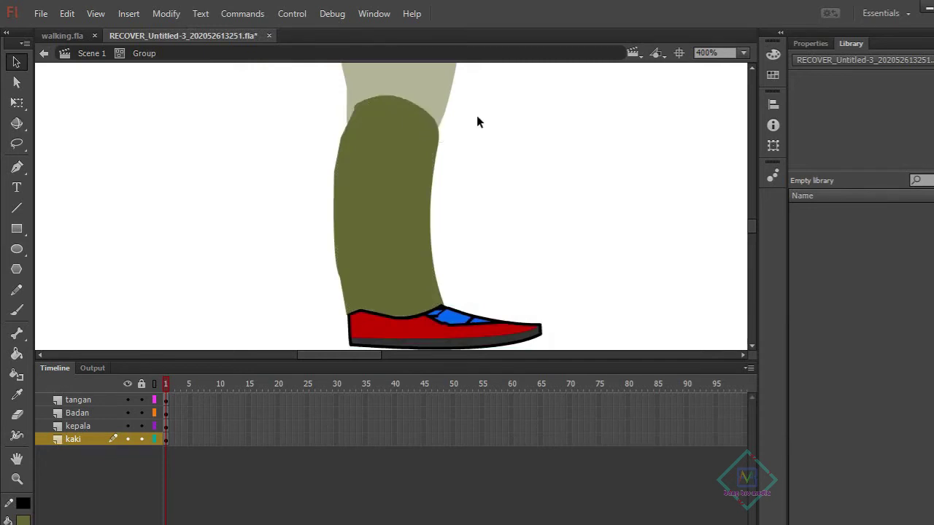
Group the lower leg and shoe into one piece, then zoom back out
scroll(477, 122, up, 3)
scroll(453, 173, down, 5)
click(438, 241)
click(167, 13)
click(246, 258)
scroll(347, 289, up, 3)
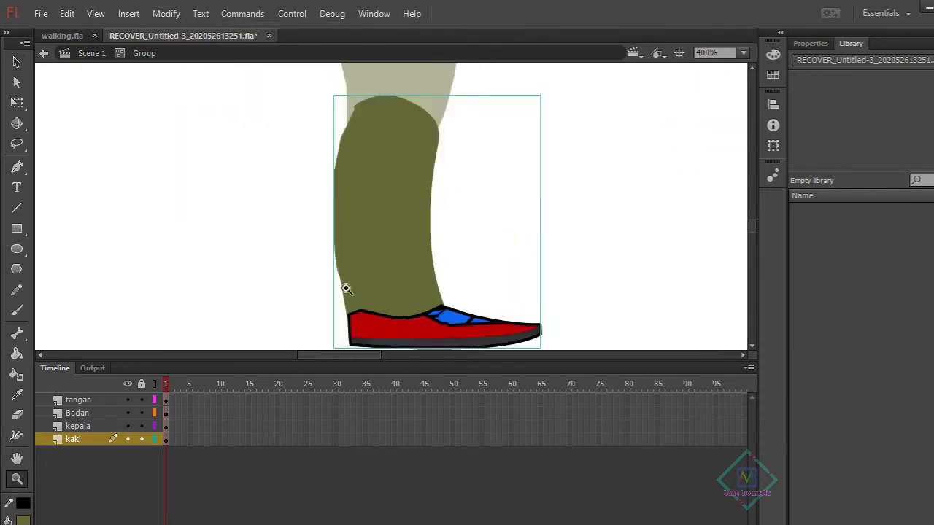
key(ctrl+minus)
Swing the lower leg and shoe back at the knee with Free Transform (Q)
key(q)
mouse_move(517, 265)
mouse_down()
mouse_move(441, 272)
mouse_move(462, 271)
mouse_up()
key(ctrl+z)
key(ctrl+z)
key(ctrl+z)
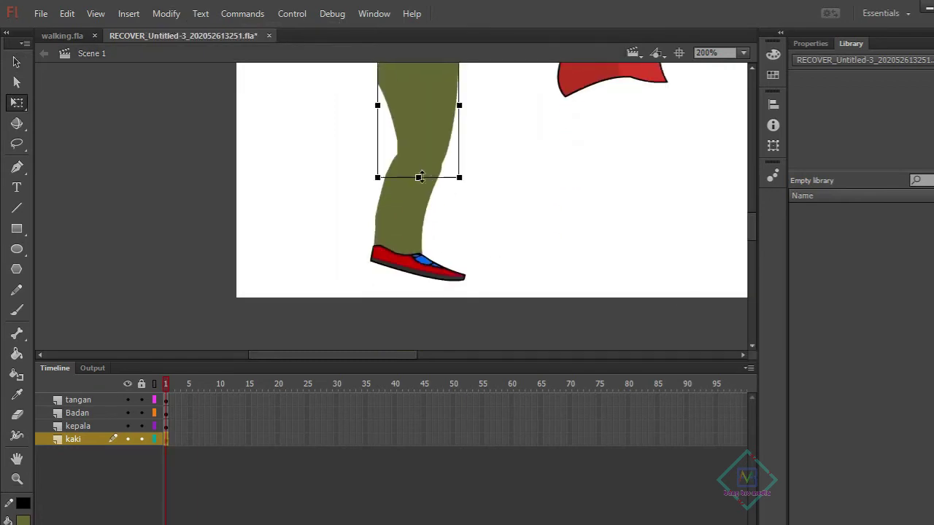
double_click(420, 182)
key(v)
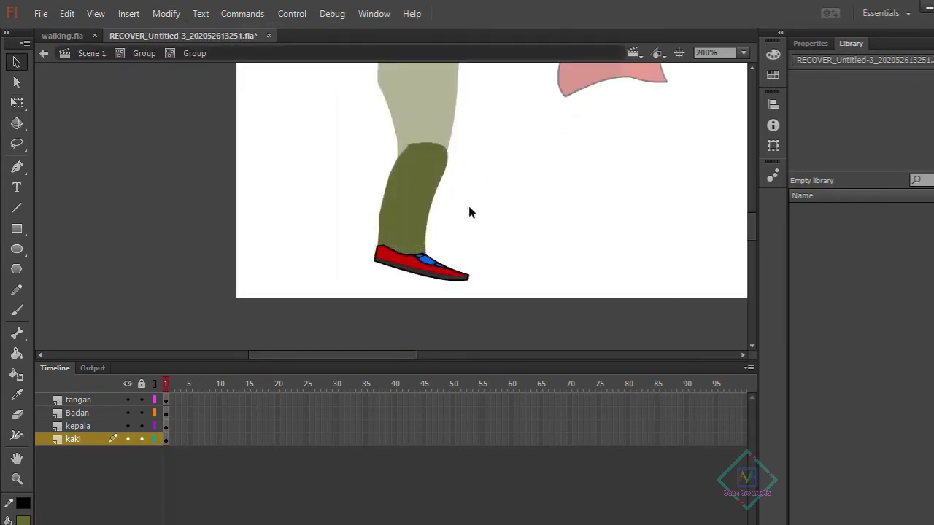
double_click(383, 252)
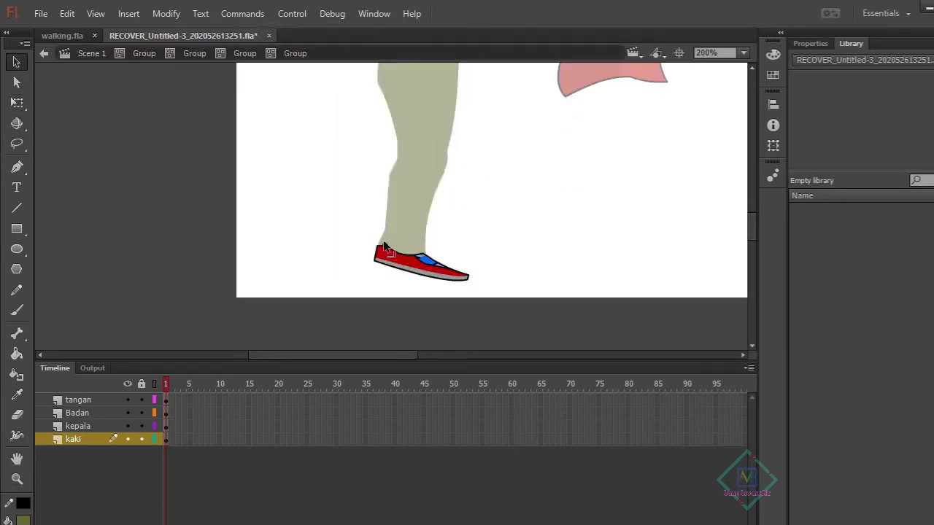
click(388, 268)
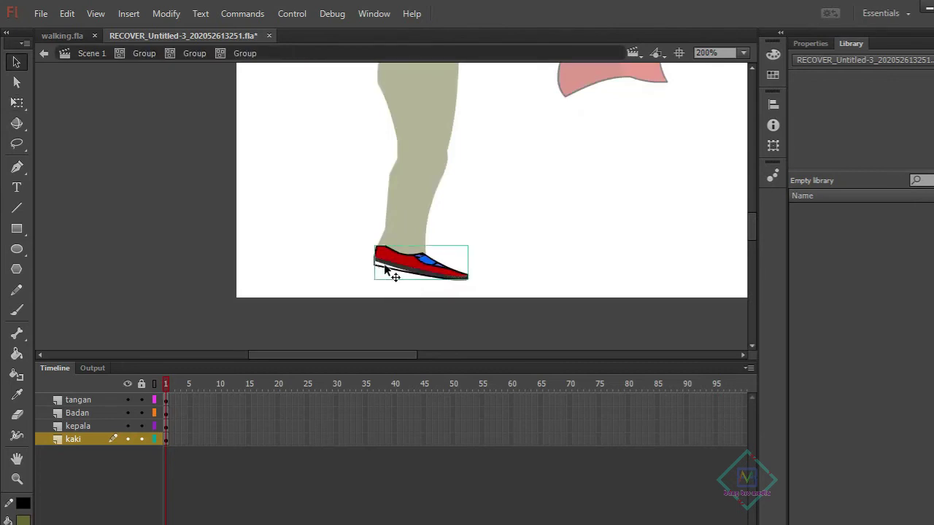
Exit the nested groups to the main scene and marquee-select the whole leg
double_click(540, 221)
scroll(540, 221, down, 2)
scroll(540, 221, up, 4)
double_click(392, 255)
double_click(417, 161)
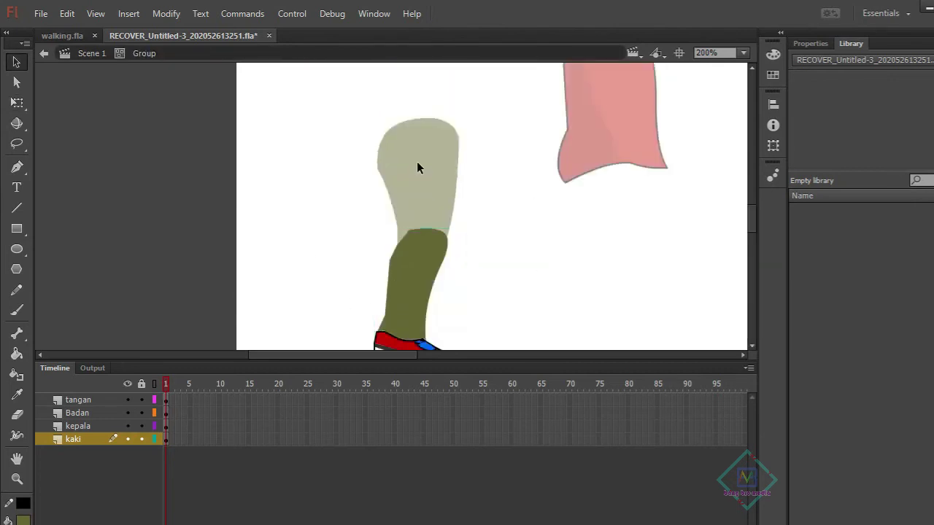
double_click(275, 90)
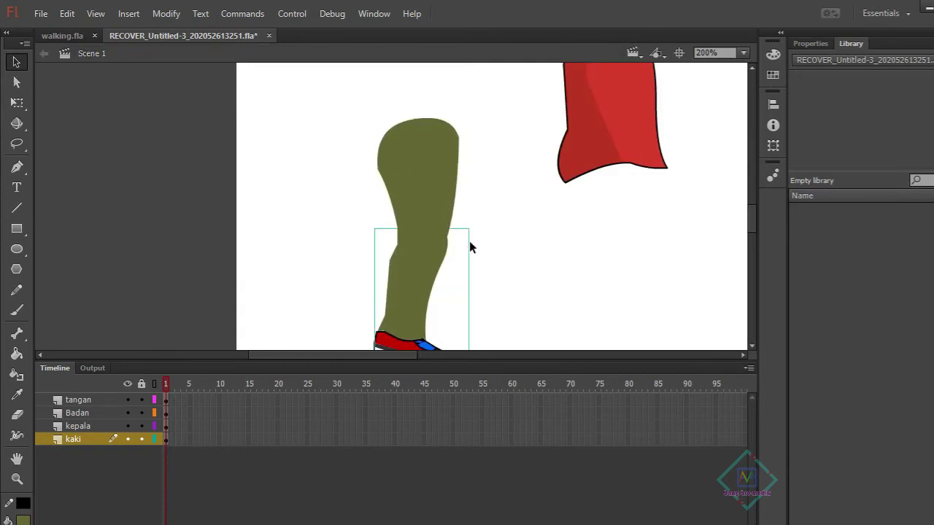
click(574, 247)
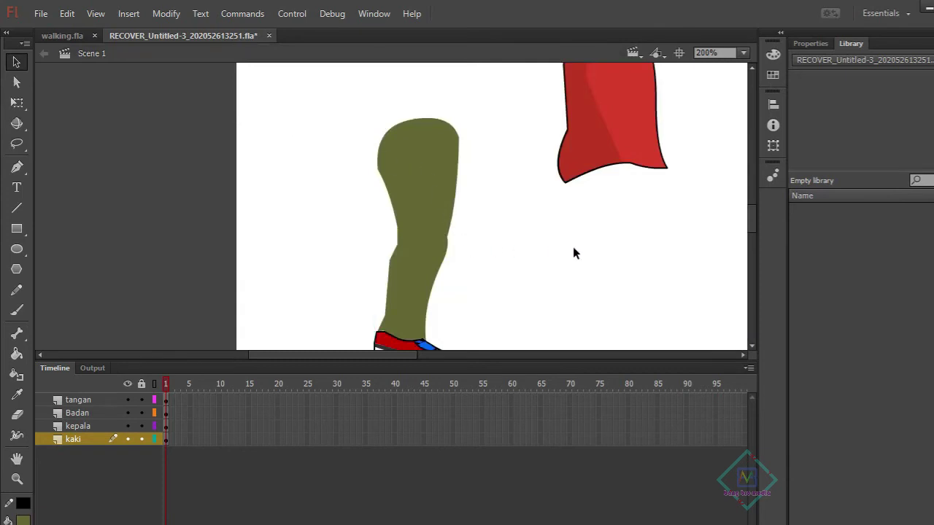
click(751, 345)
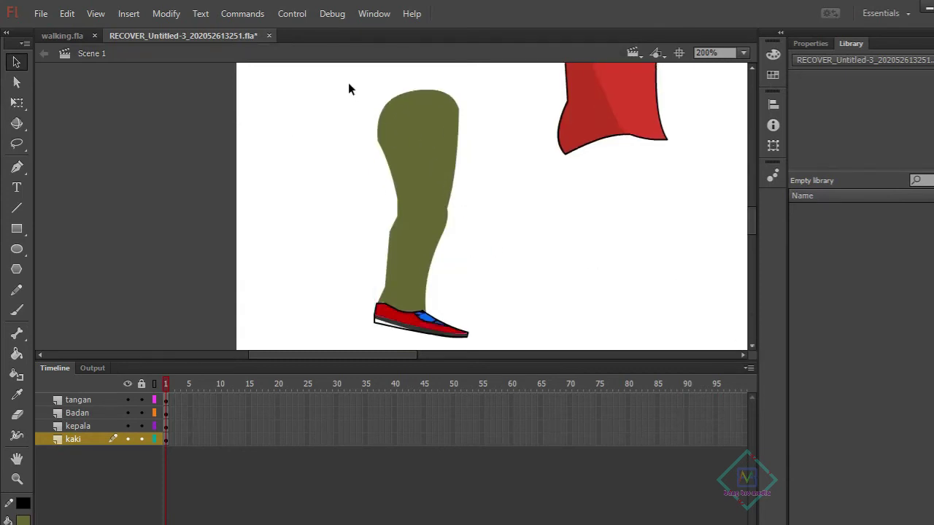
drag(348, 89, 527, 363)
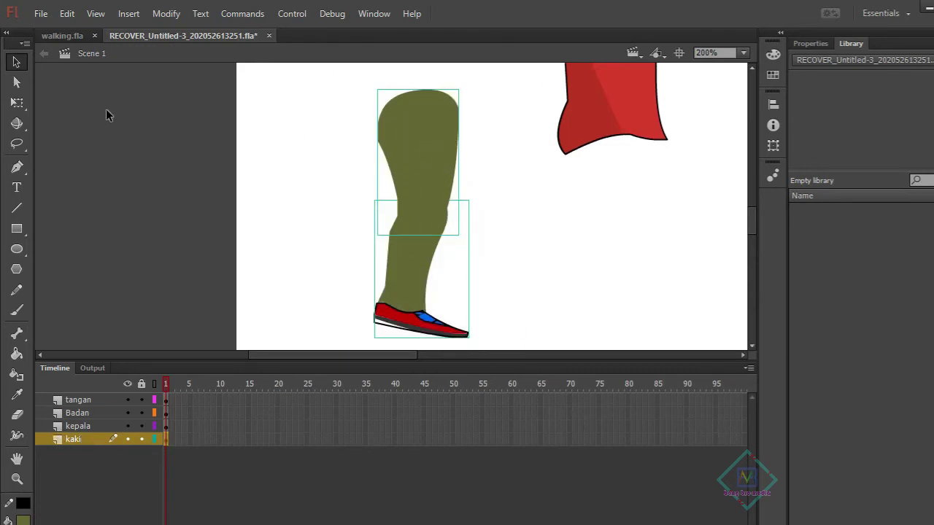
Group the leg and shoe into one object and duplicate the kaki layer
click(167, 13)
click(222, 251)
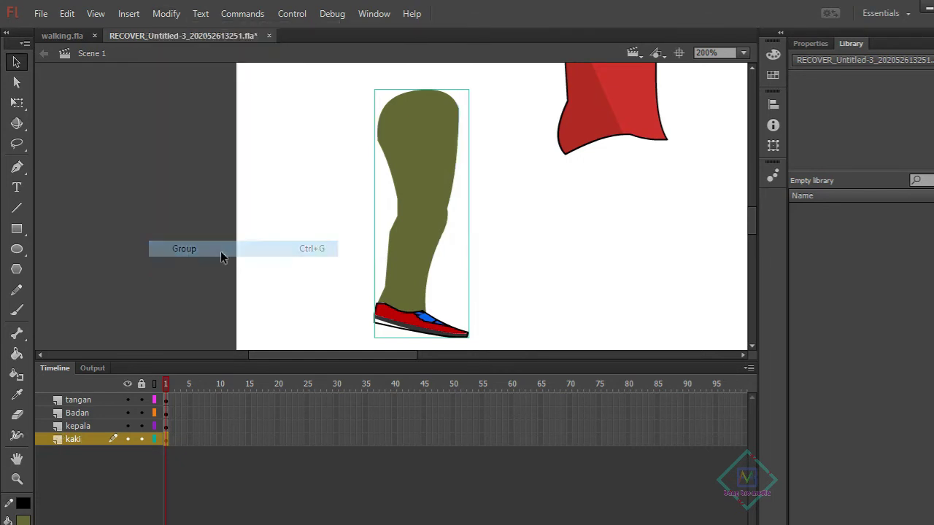
click(302, 260)
right_click(72, 438)
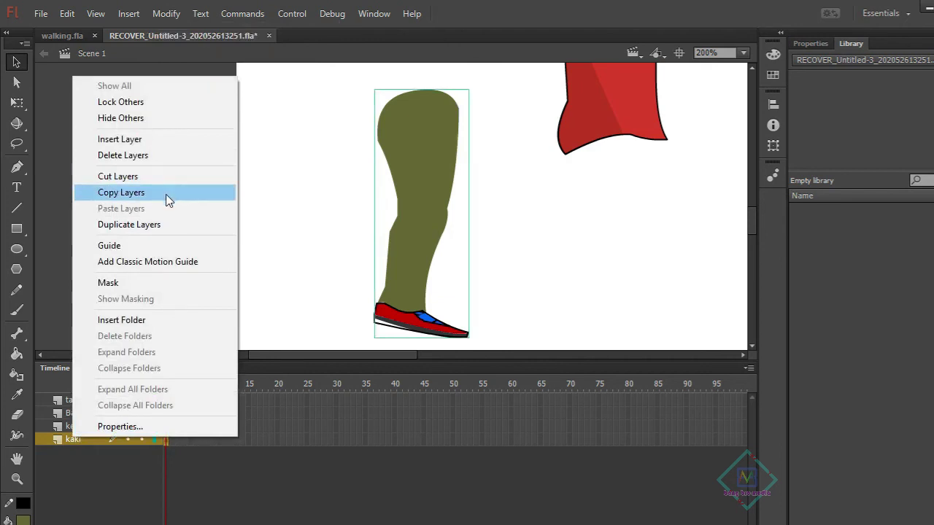
click(155, 227)
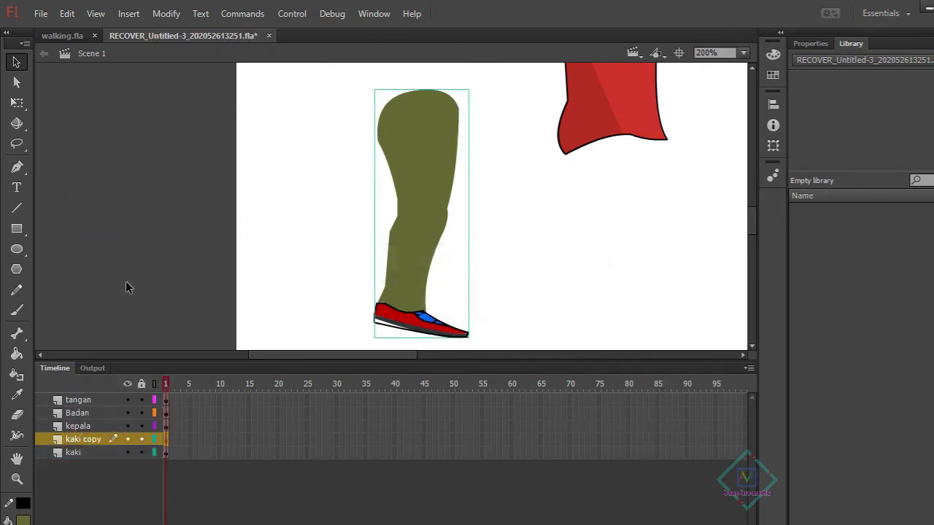
click(87, 481)
Rename the leg layers kaki kiri and kaki knn, moving the copied leg left
click(84, 440)
double_click(85, 440)
text(kiri)
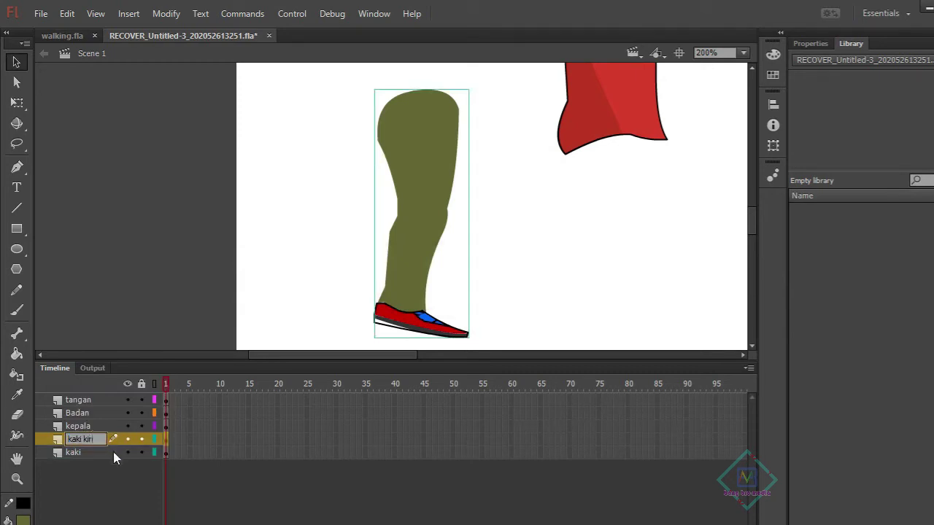
click(97, 492)
click(80, 452)
double_click(79, 452)
text(knn)
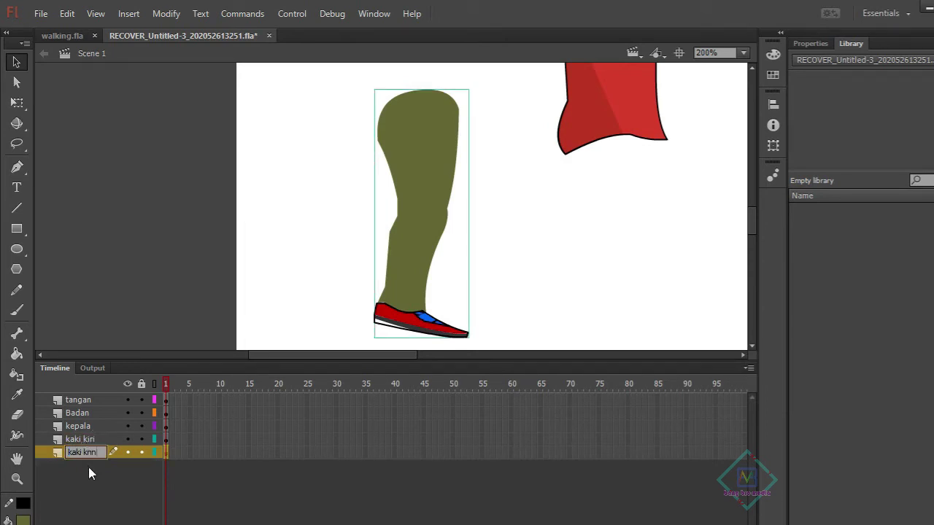
click(90, 468)
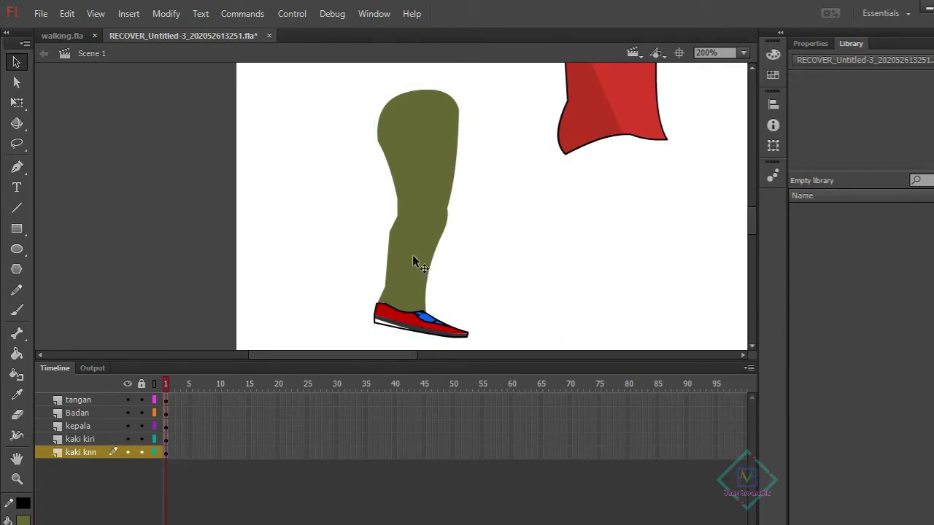
click(163, 439)
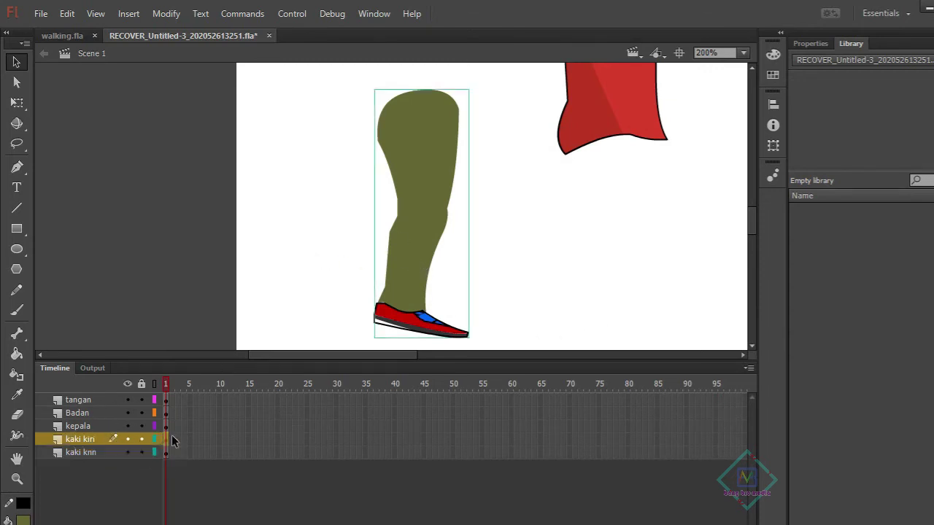
drag(421, 231, 334, 218)
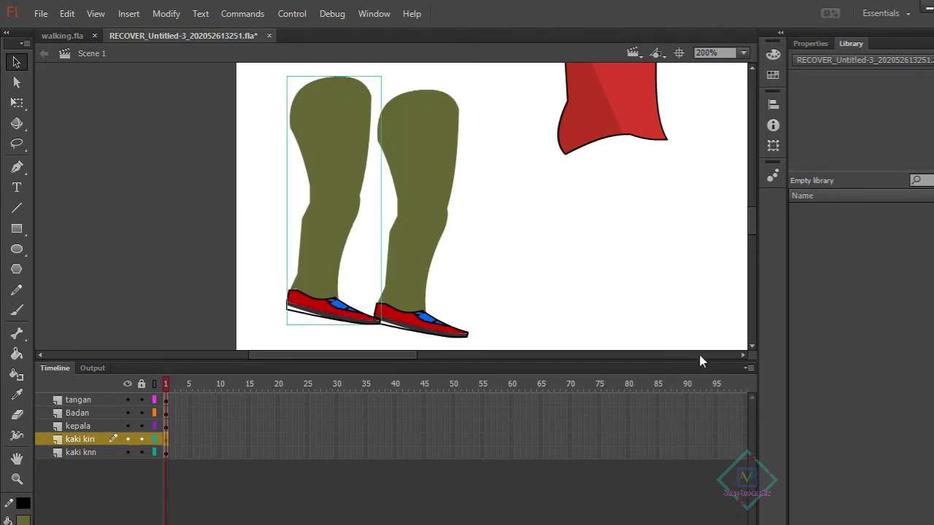
Inside the arm group, nudge the red sleeve up and move the forearm under it
click(743, 355)
scroll(609, 306, up, 3)
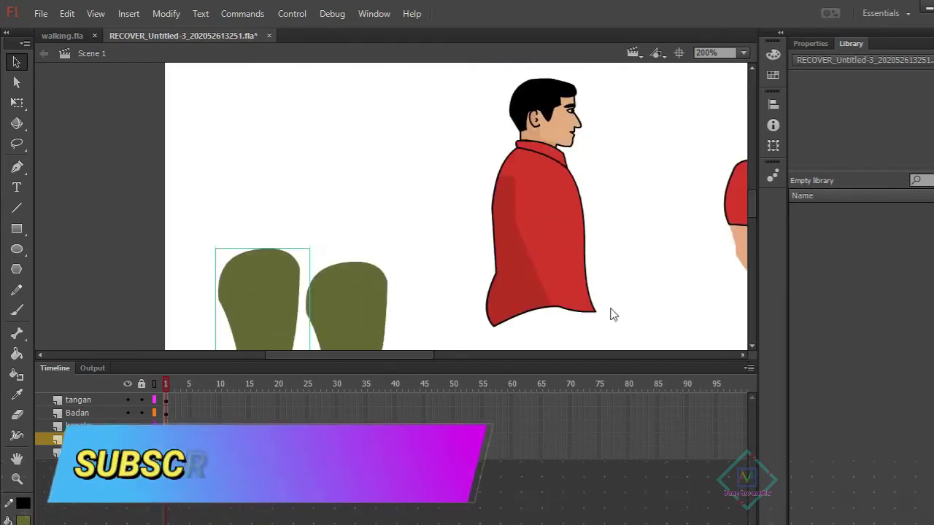
click(494, 355)
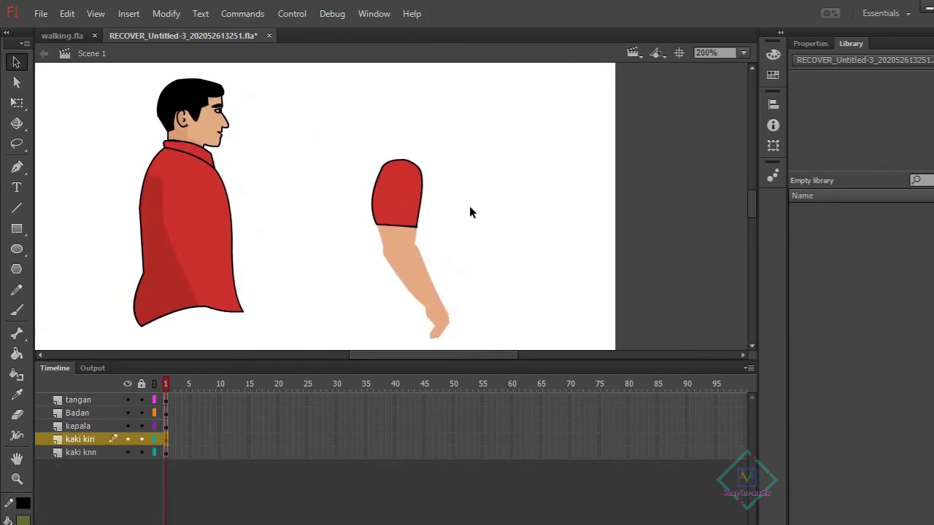
click(394, 199)
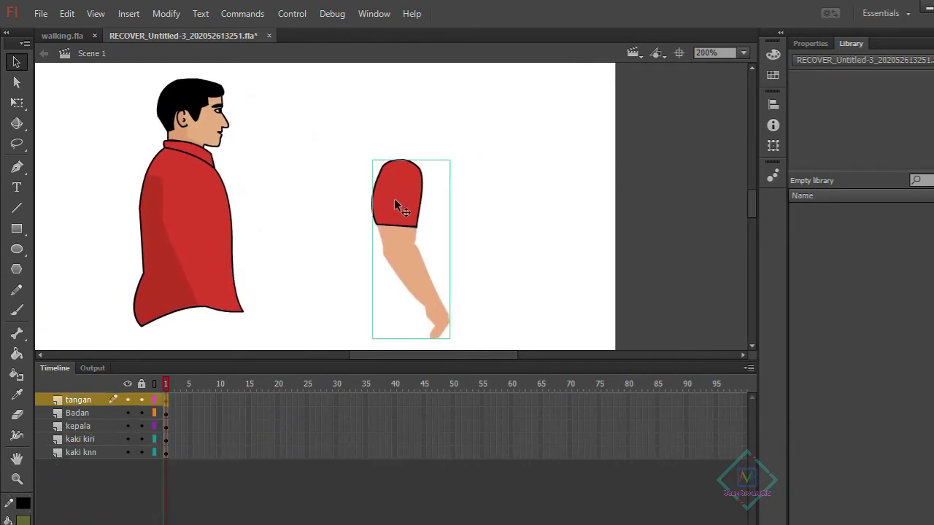
double_click(395, 198)
drag(395, 197, 457, 136)
double_click(454, 187)
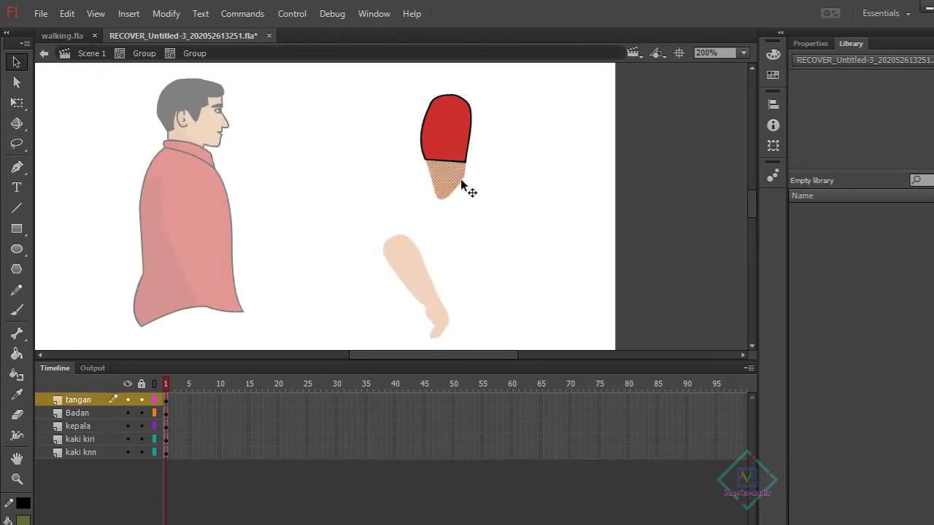
click(429, 126)
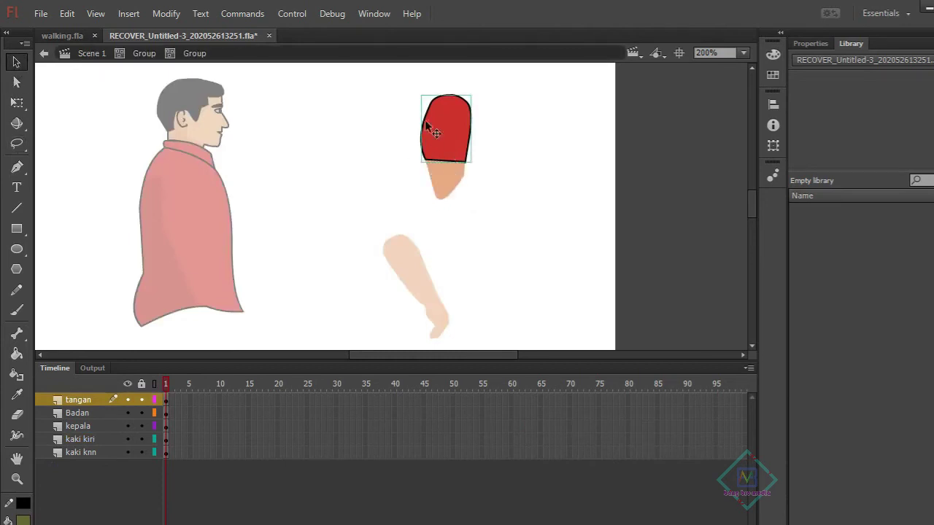
mouse_move(416, 265)
mouse_down()
mouse_move(461, 208)
mouse_move(443, 185)
mouse_up()
Rotate the forearm to hang from the elbow, then group all arm parts
key(q)
mouse_move(510, 294)
mouse_down()
mouse_move(534, 292)
mouse_move(552, 273)
mouse_move(545, 277)
mouse_up()
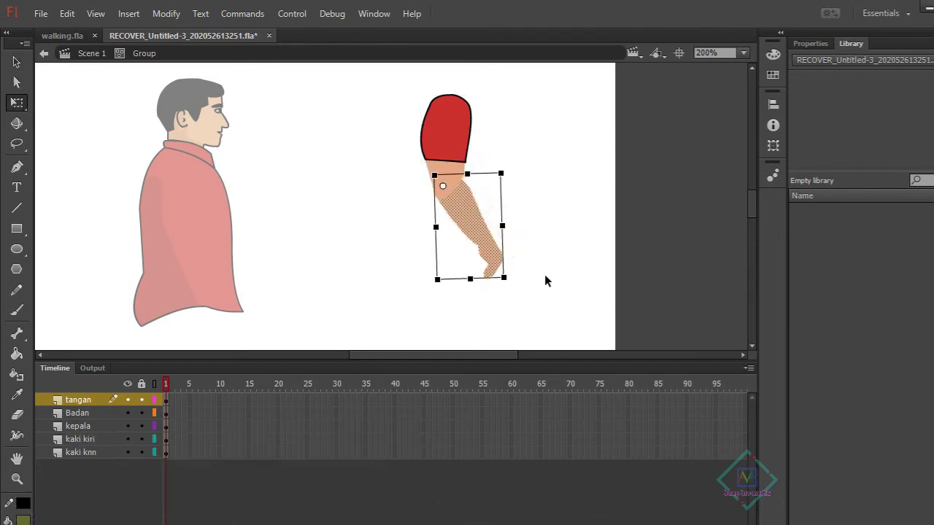
click(531, 244)
drag(391, 78, 566, 308)
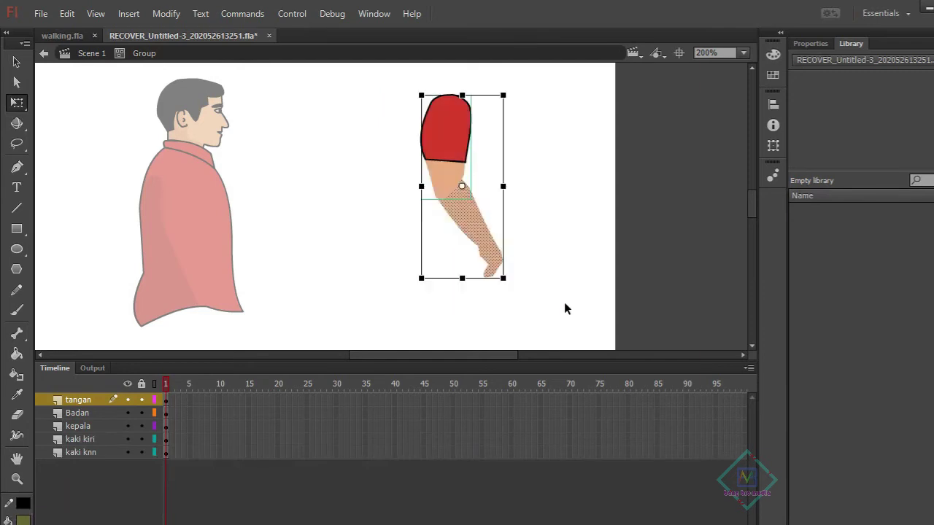
click(166, 13)
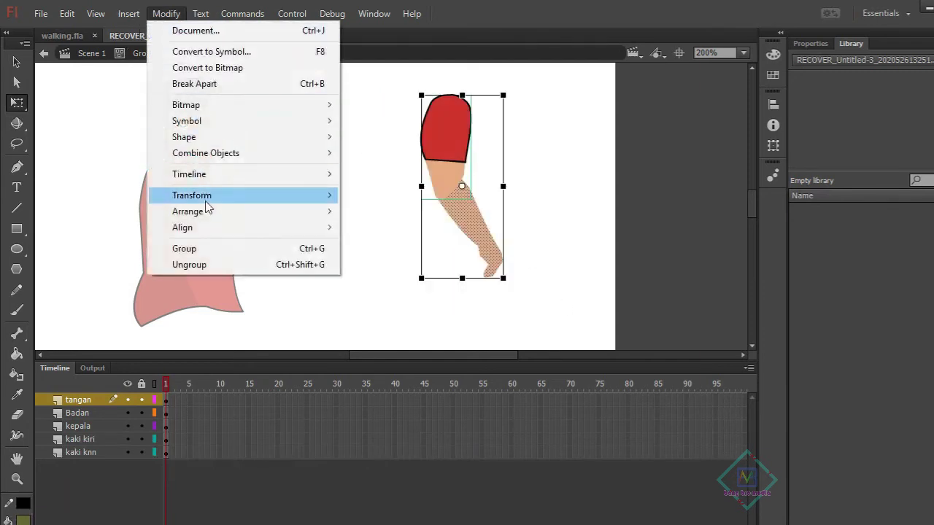
click(211, 249)
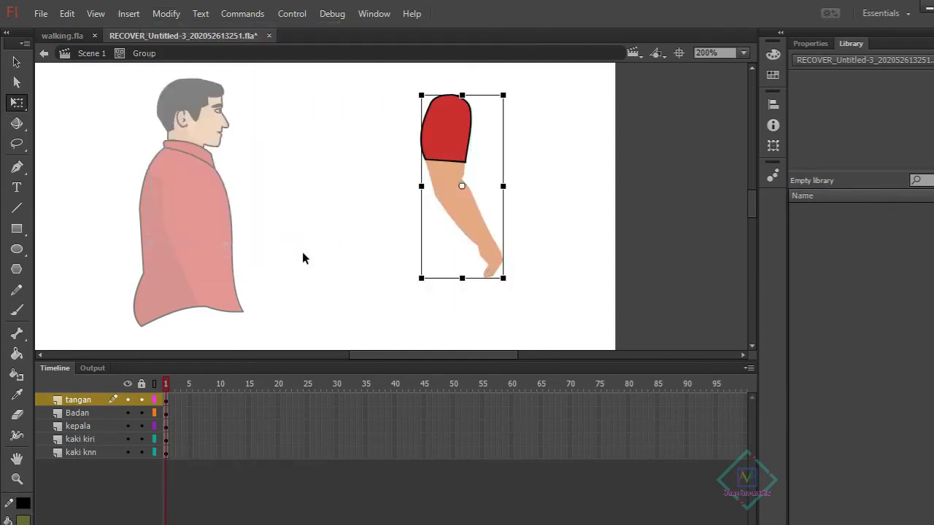
Duplicate the arm layer and name the two layers tangan kiri and tangan knn
right_click(78, 405)
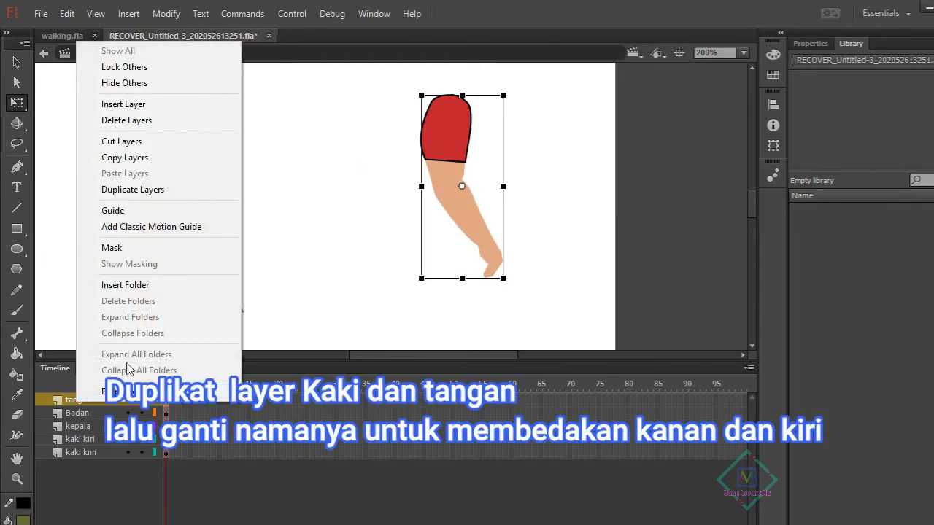
click(152, 190)
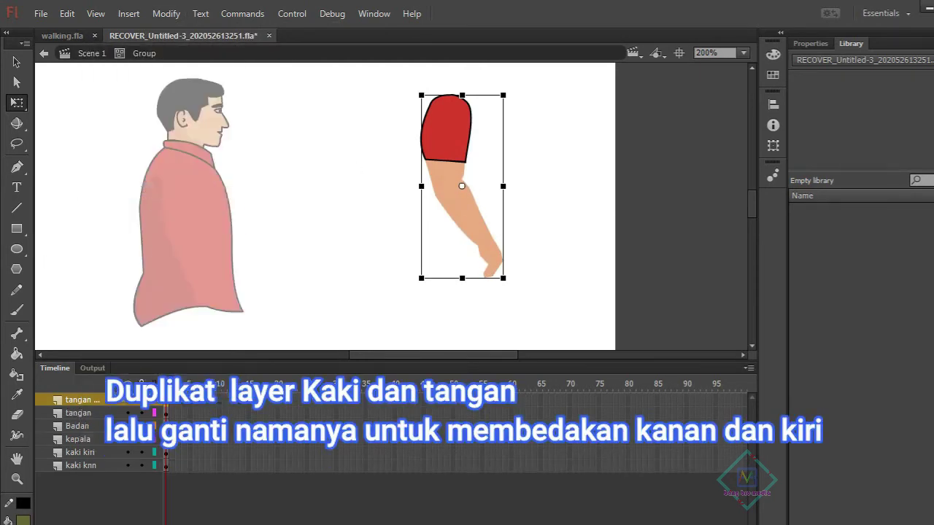
double_click(93, 400)
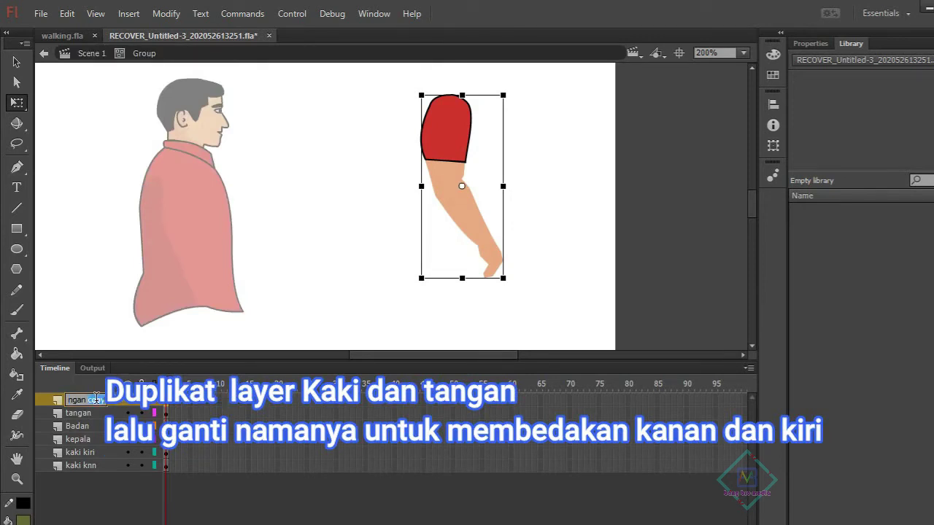
text(kiri)
click(87, 413)
double_click(86, 413)
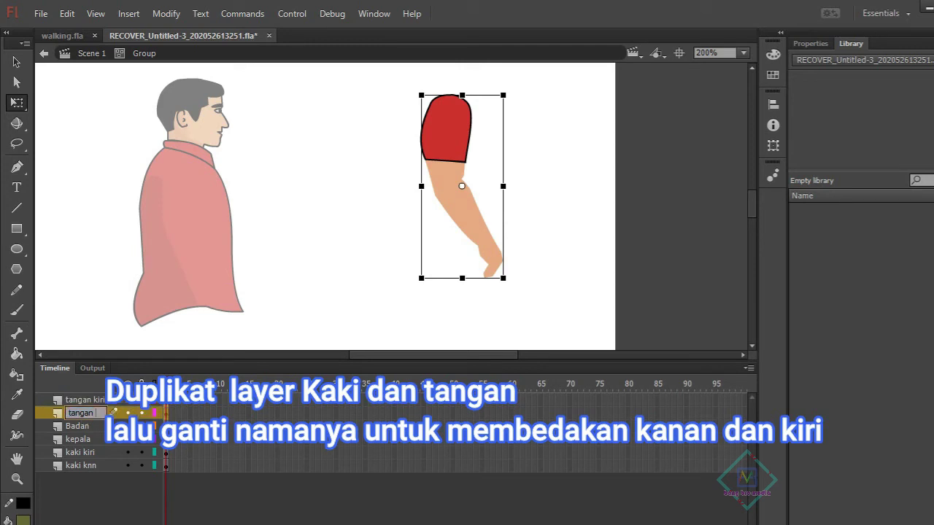
text(nn)
key(Return)
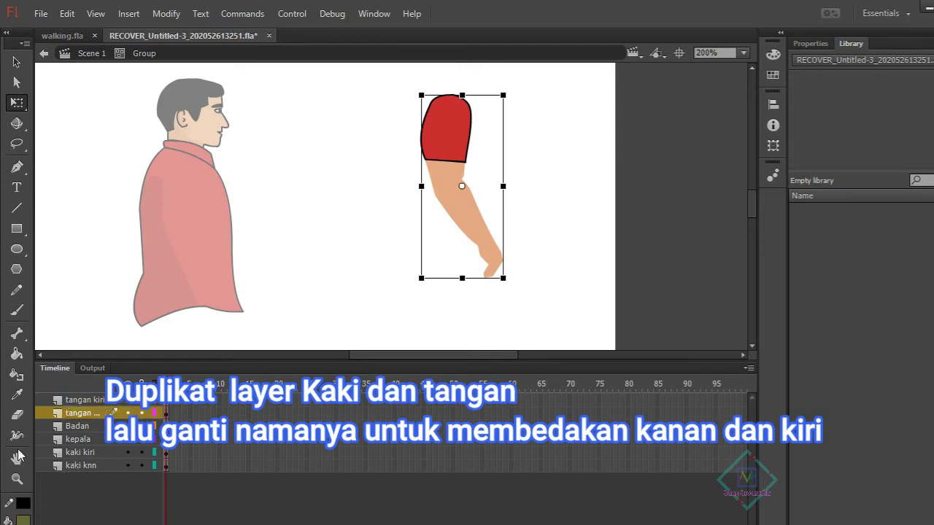
Zoom out to the whole character and set the two arms side by side
click(16, 479)
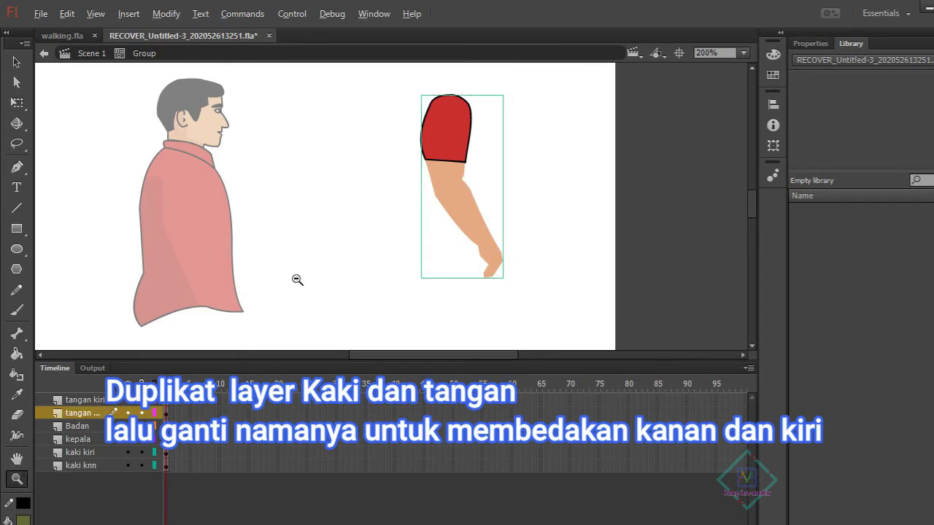
alt+click(298, 277)
click(16, 62)
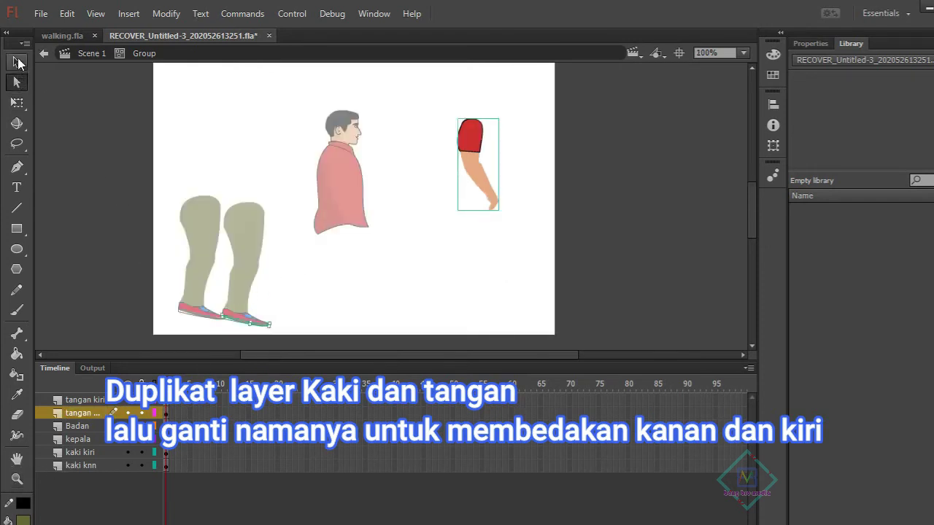
double_click(486, 264)
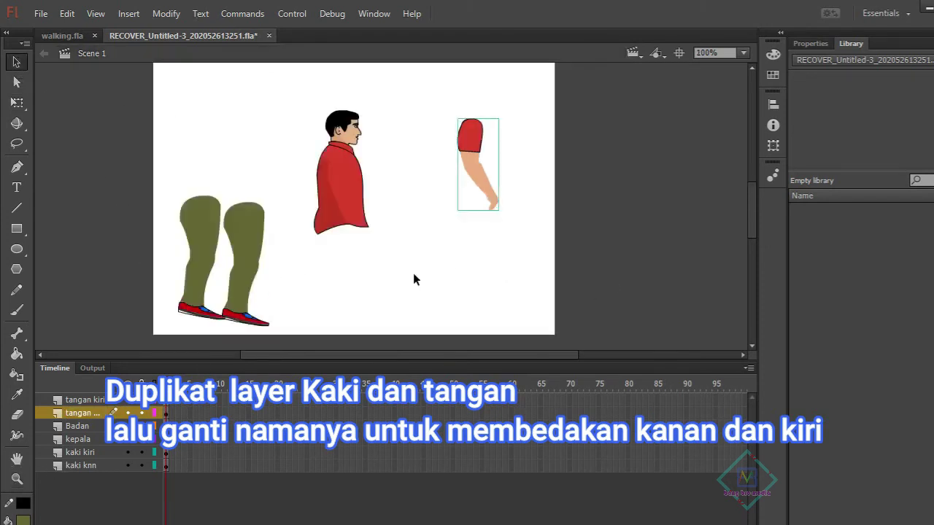
drag(477, 150, 414, 180)
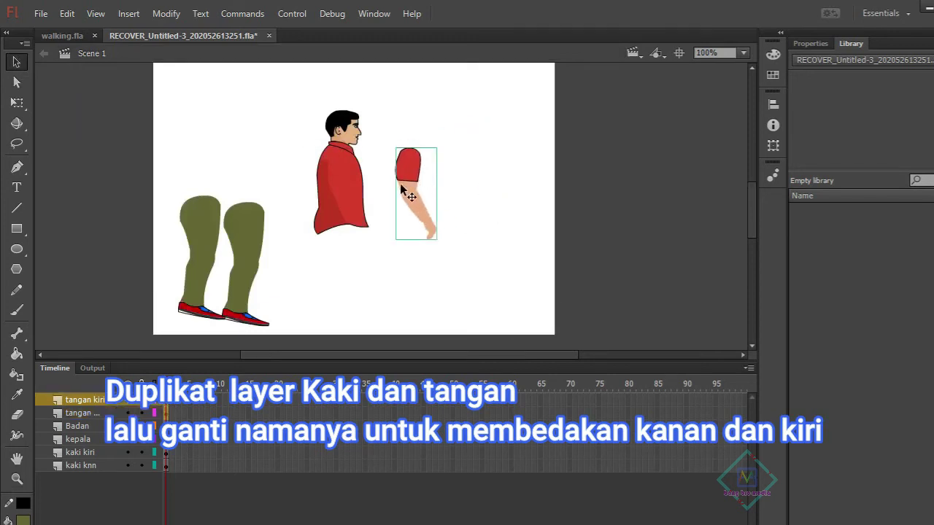
click(97, 414)
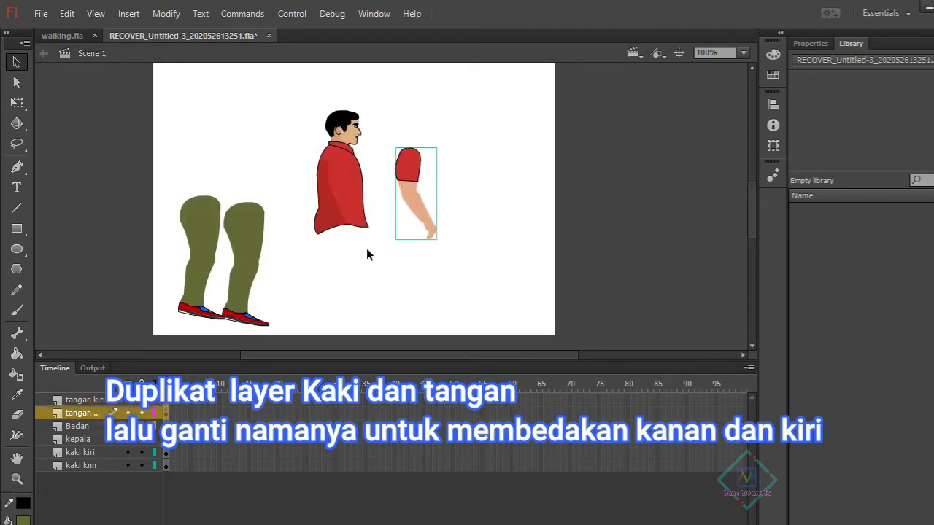
click(431, 250)
drag(412, 190, 478, 191)
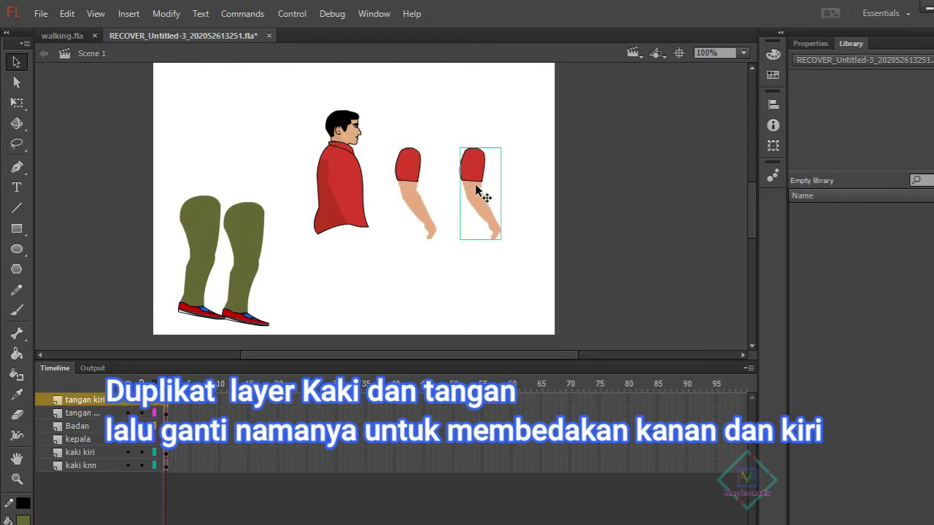
click(464, 242)
click(247, 263)
Place both legs under the torso
drag(246, 256, 338, 265)
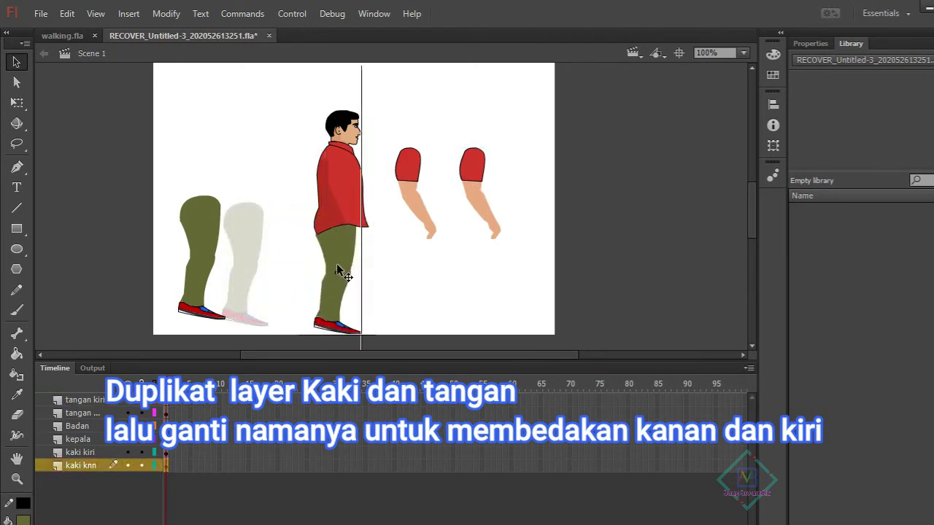
drag(337, 265, 337, 265)
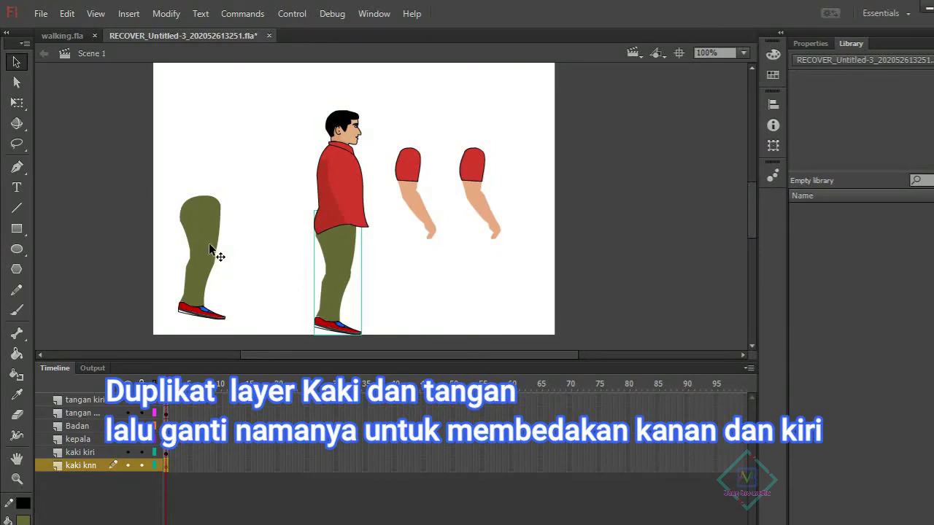
mouse_move(208, 243)
mouse_down()
mouse_move(338, 266)
mouse_move(379, 258)
mouse_up()
Attach both arms to the torso and move the tangan kiri layer to the bottom
click(416, 173)
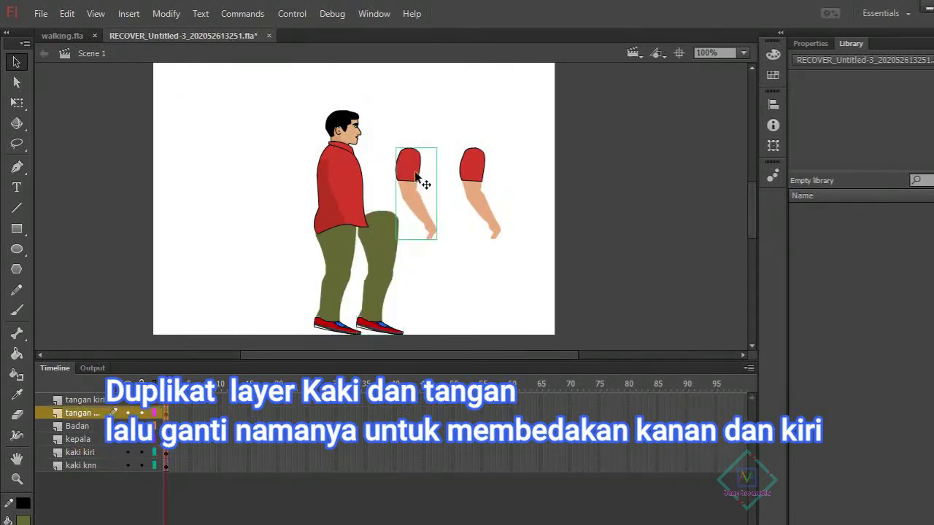
drag(416, 173, 347, 184)
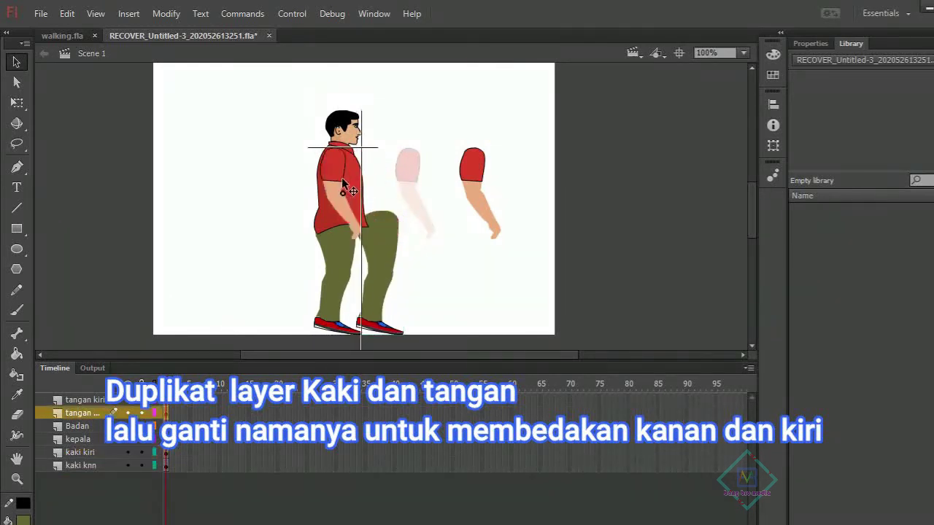
drag(473, 164, 359, 182)
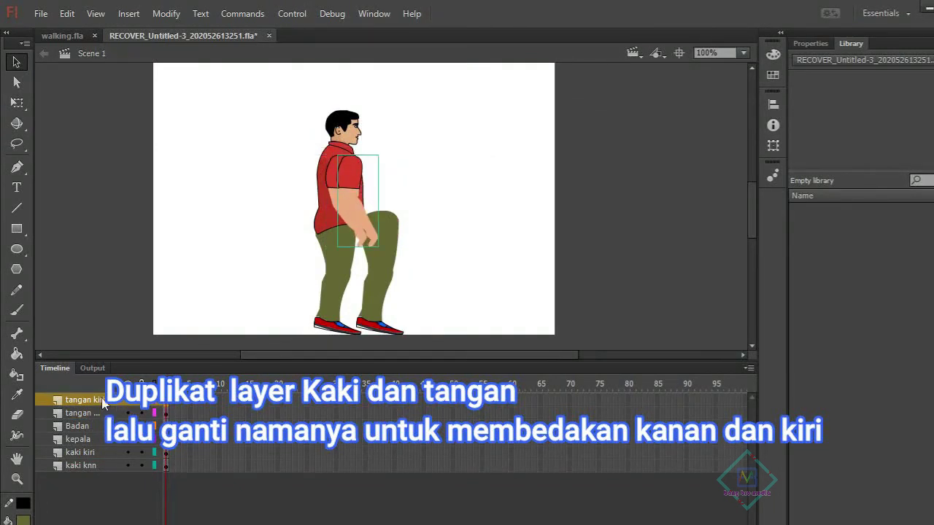
drag(87, 398, 80, 483)
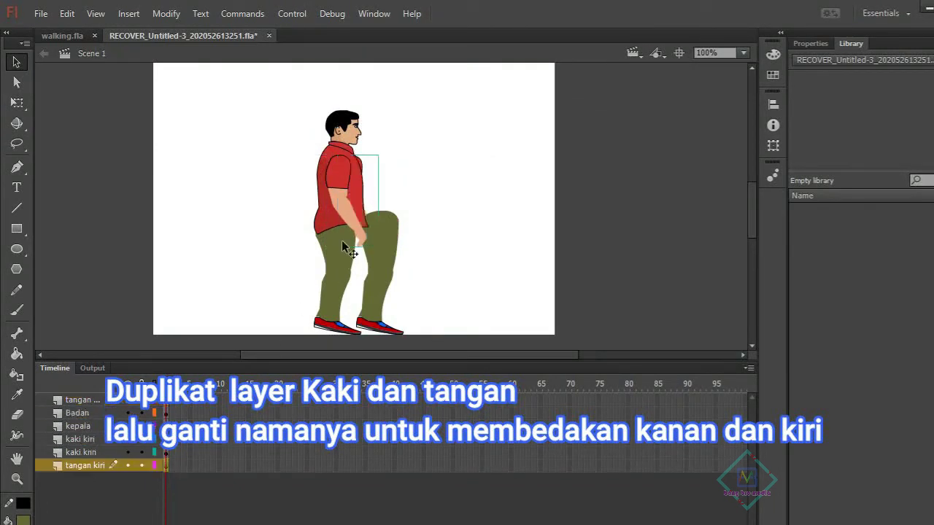
drag(362, 179, 392, 179)
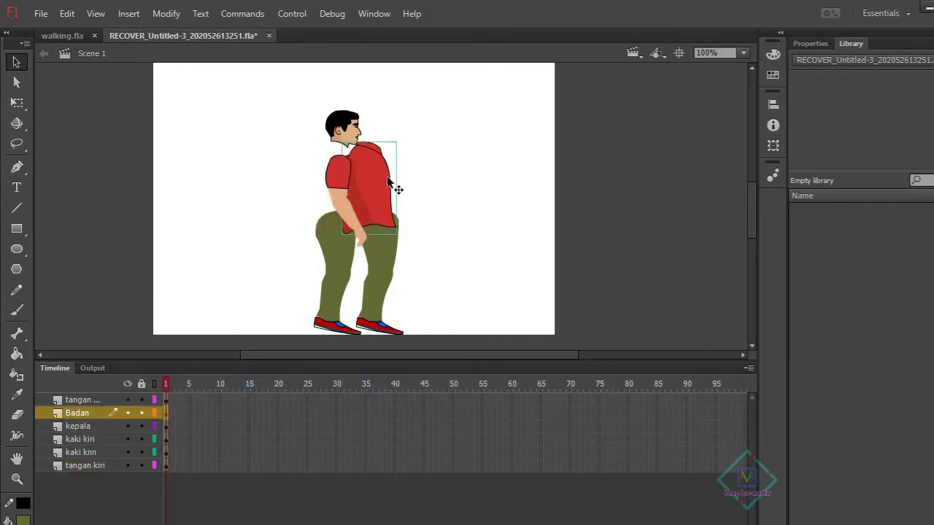
Undo the torso move, then lock the Badan and kepala layers
key(ctrl+z)
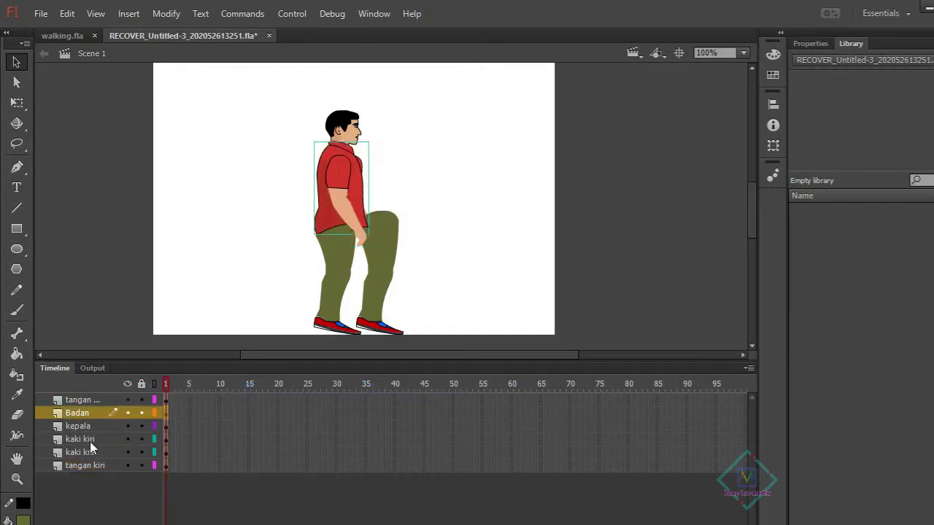
click(142, 414)
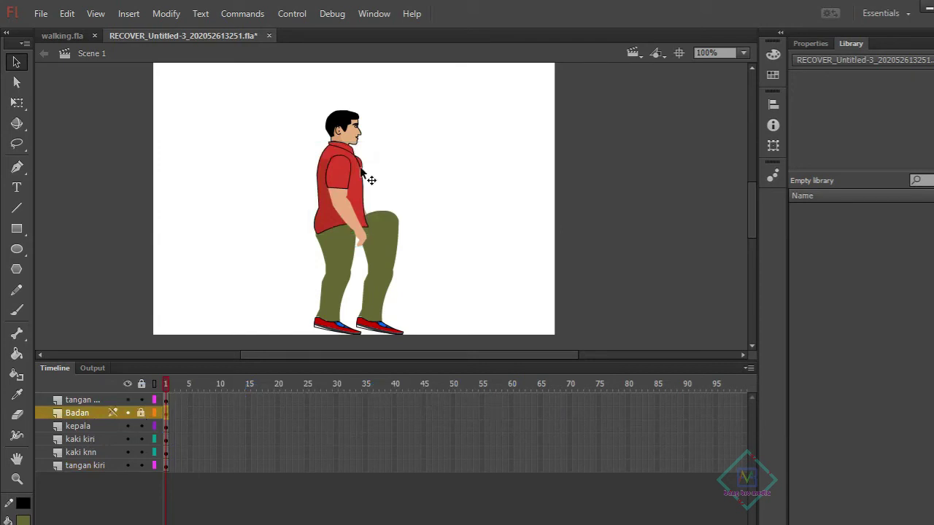
click(362, 170)
click(353, 136)
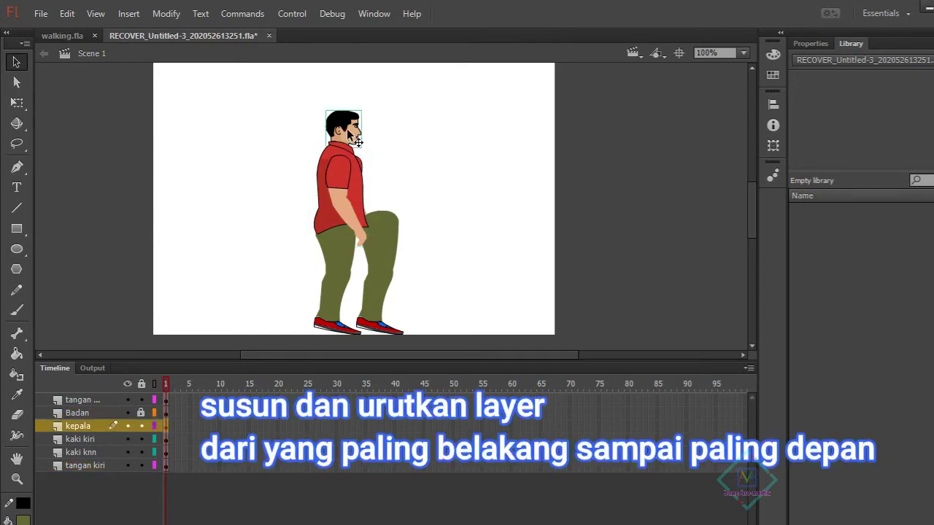
click(141, 426)
Move the tangan kiri arm onto the shoulder and the kaki kiri leg under the body
drag(362, 168, 373, 169)
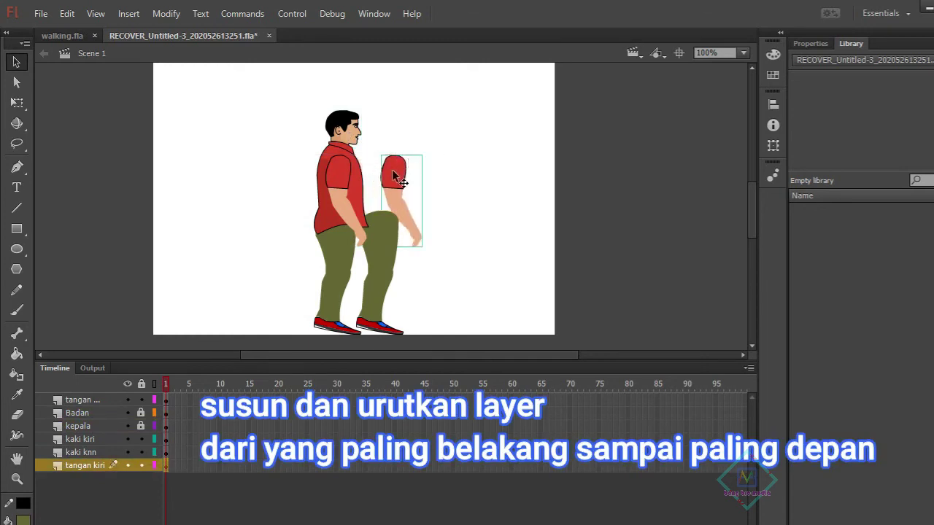
drag(372, 169, 333, 178)
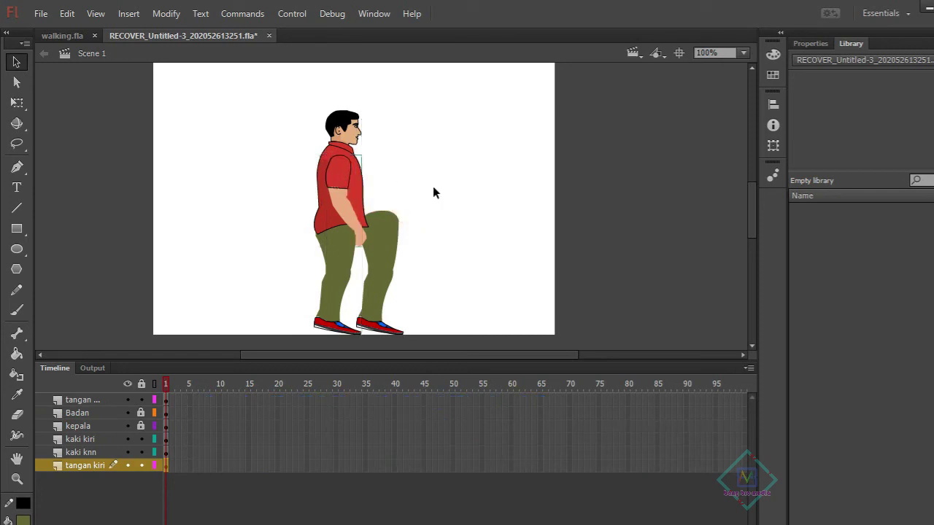
click(387, 250)
drag(382, 249, 338, 251)
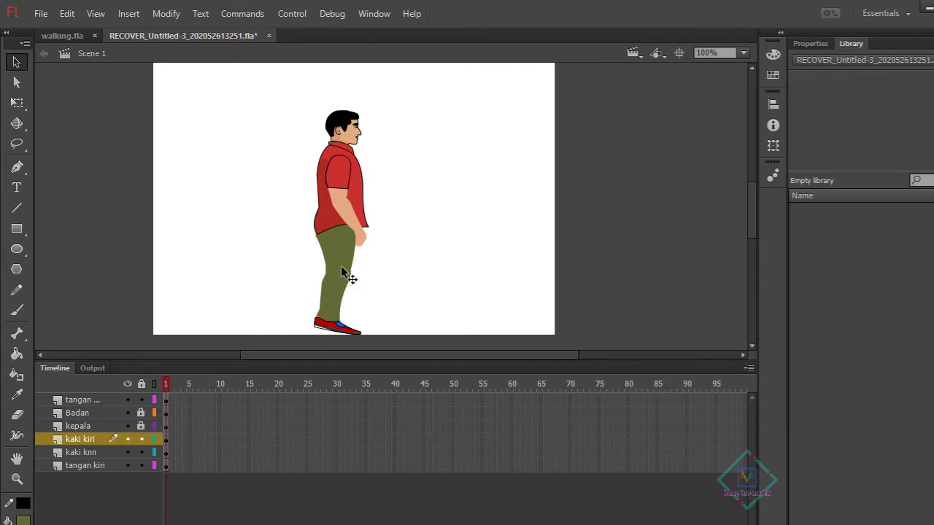
Tilt the left leg under the body and nudge the kaki knn leg slightly right
click(333, 247)
drag(333, 243, 341, 263)
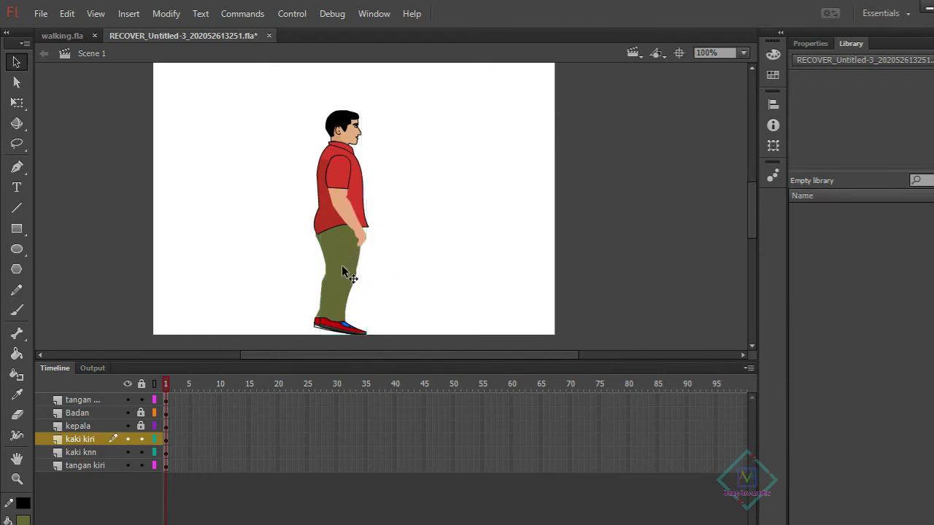
click(166, 451)
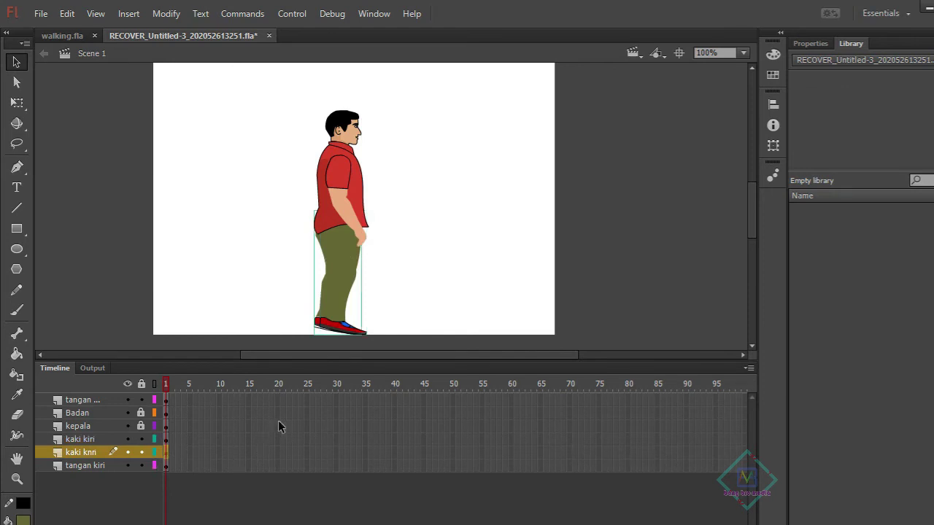
key(Right)
key(Right)
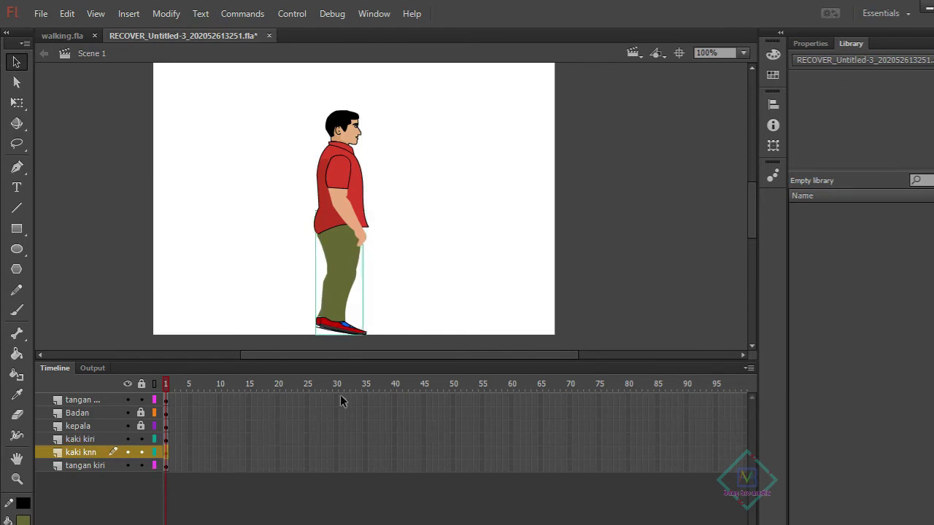
click(531, 237)
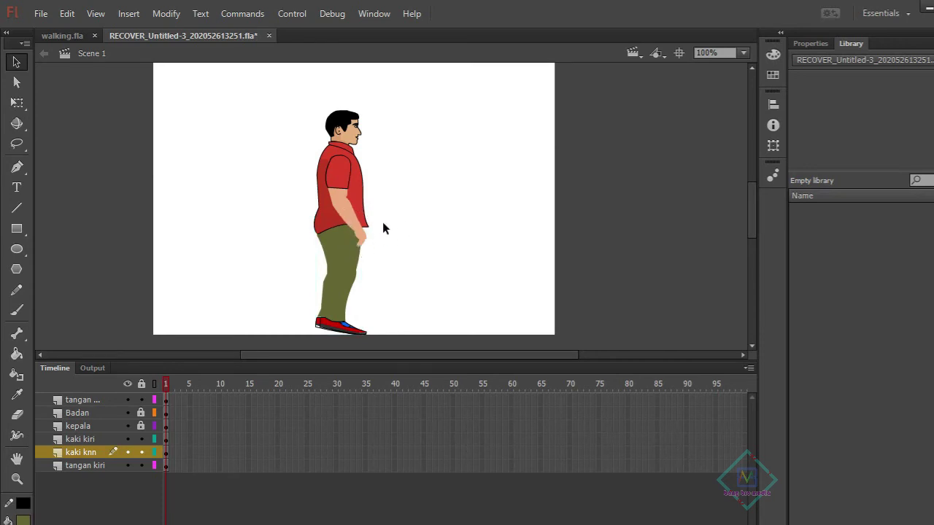
Select frame 10 across all six body-part layers
click(359, 219)
click(380, 249)
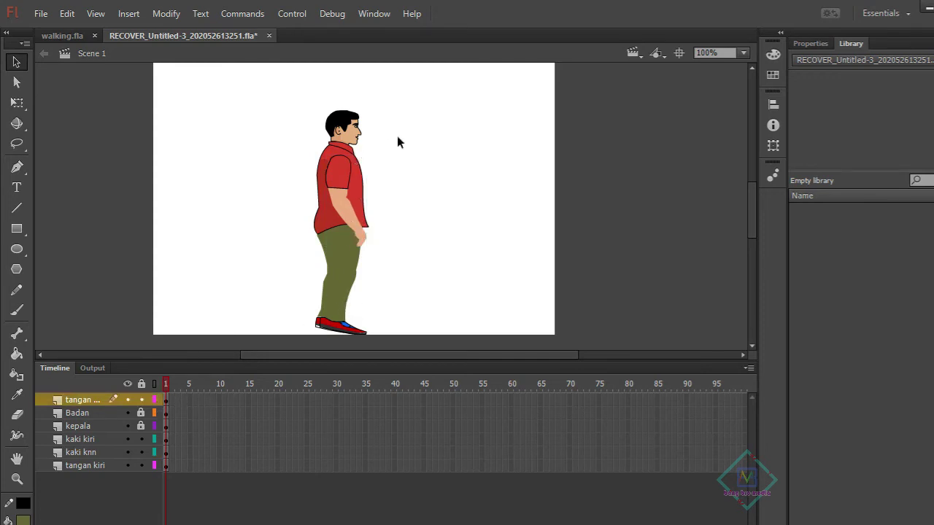
click(167, 400)
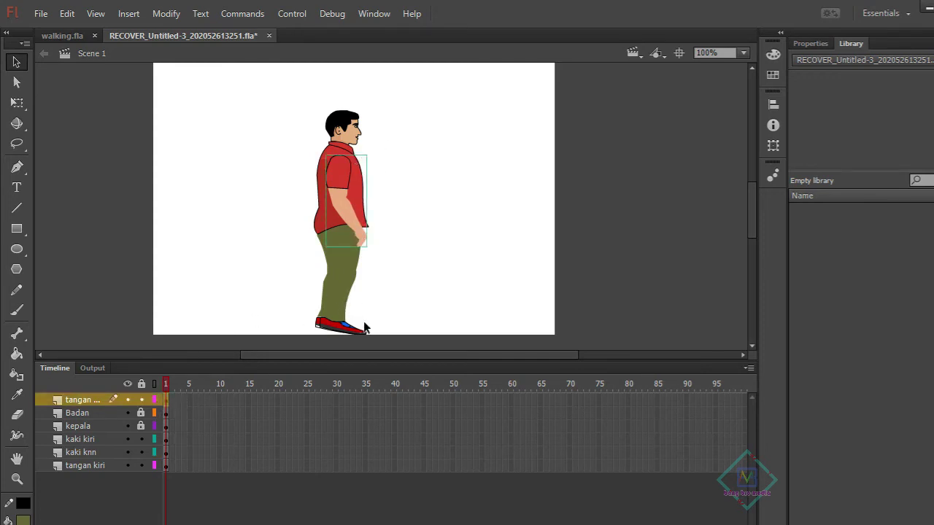
click(166, 413)
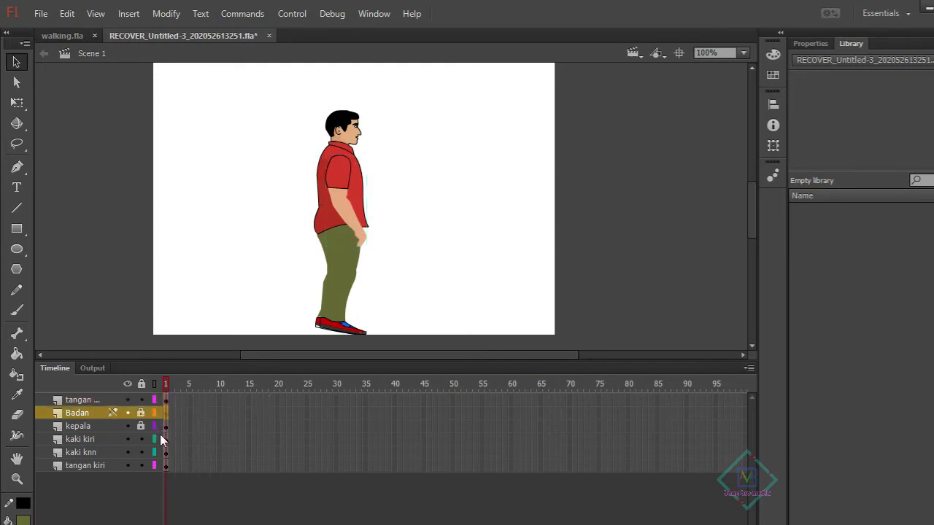
click(189, 400)
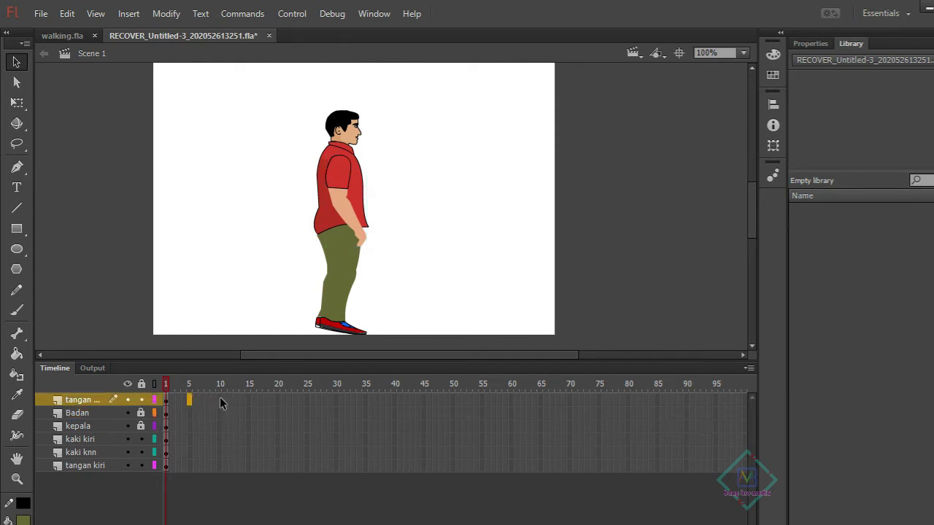
click(219, 400)
drag(221, 460, 220, 467)
Insert keyframes at frame 10 on all six layers, then return to frame 1 of the top arm layer
right_click(218, 399)
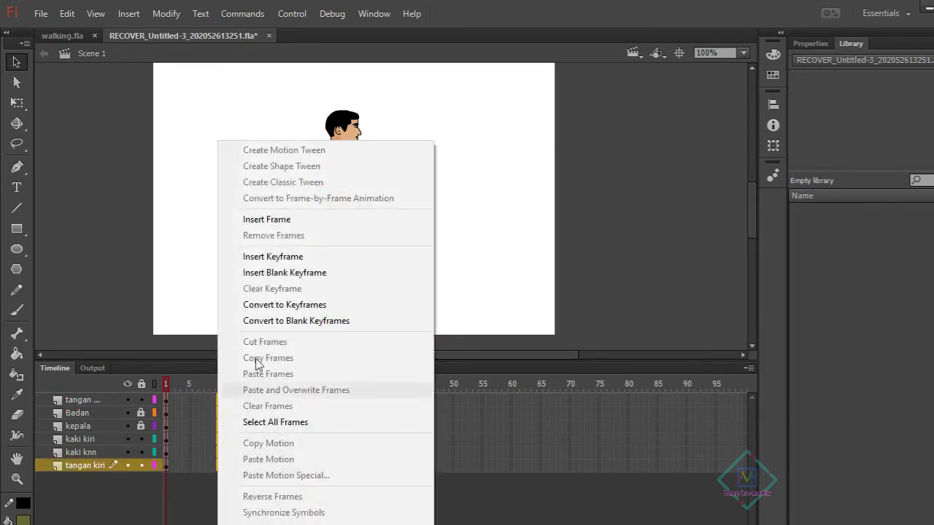
click(290, 257)
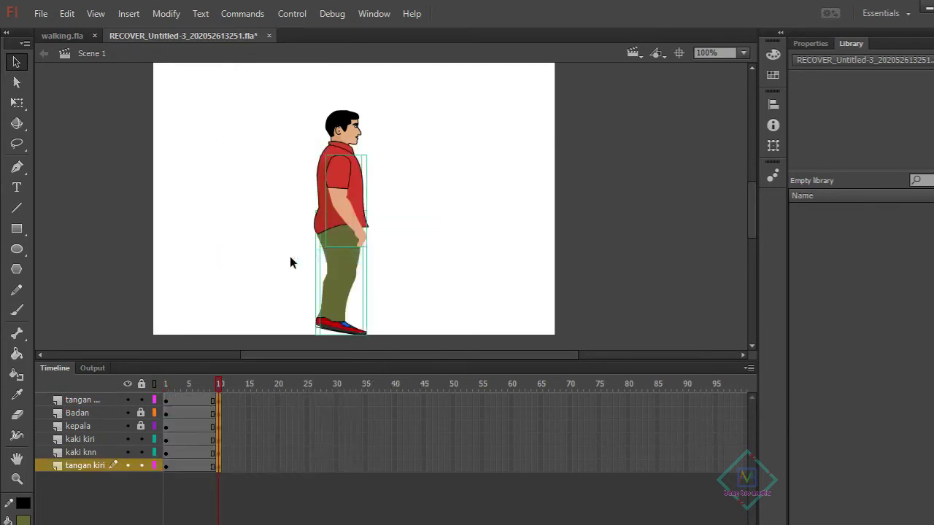
click(283, 440)
click(217, 400)
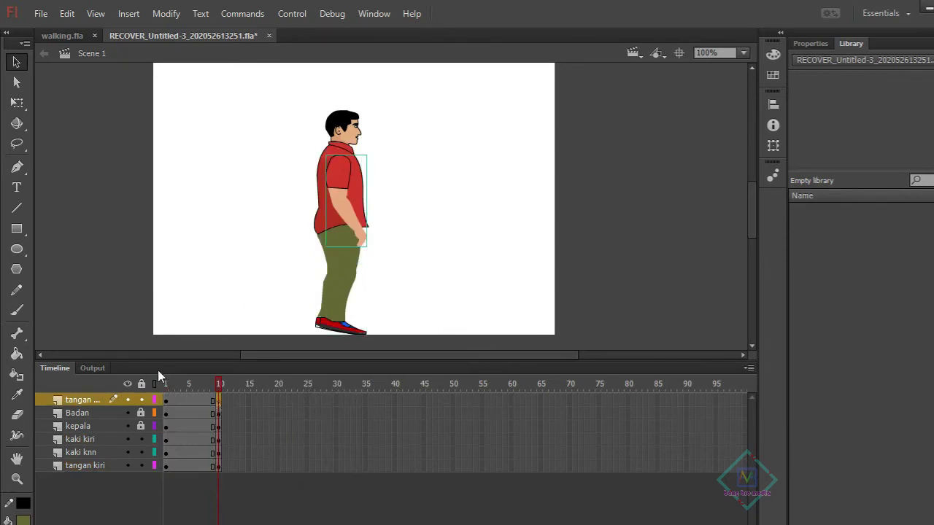
click(168, 401)
With Free Transform, pivot the front arm at the shoulder and rotate it forward
click(17, 102)
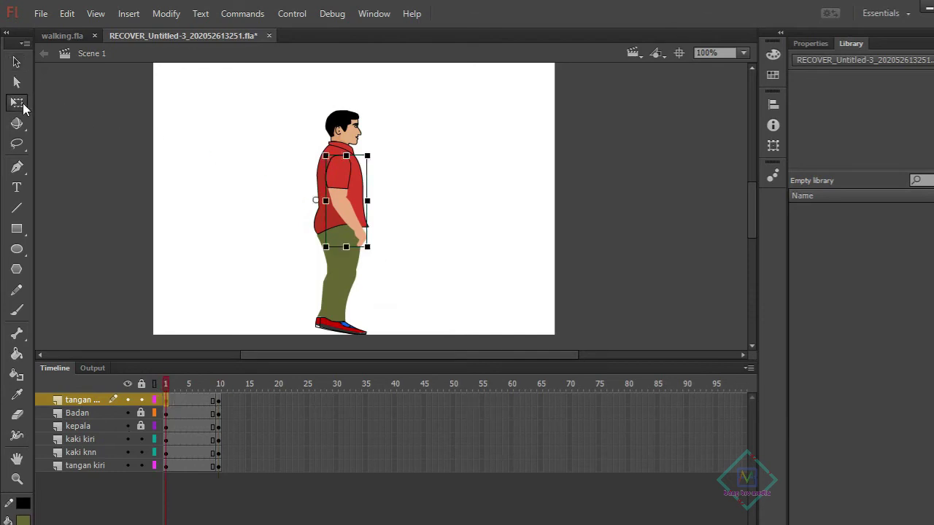
drag(321, 201, 336, 165)
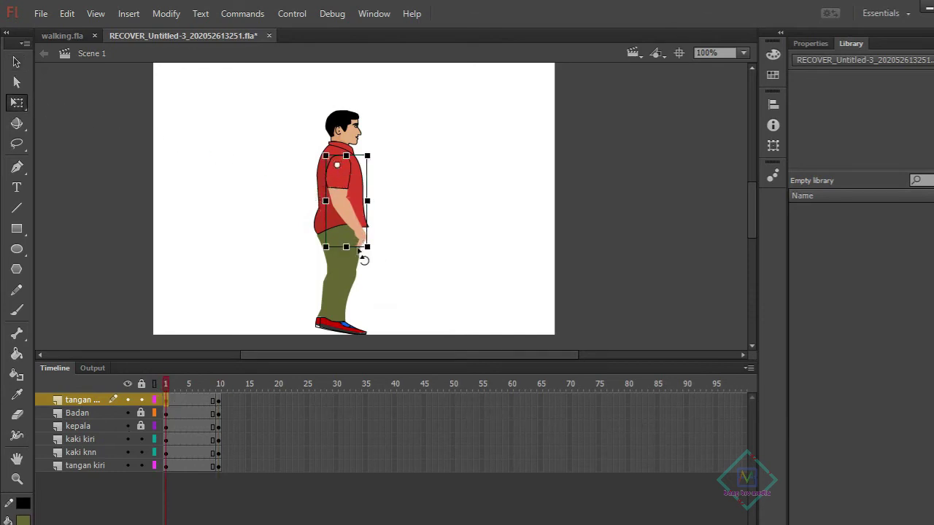
drag(358, 250, 376, 250)
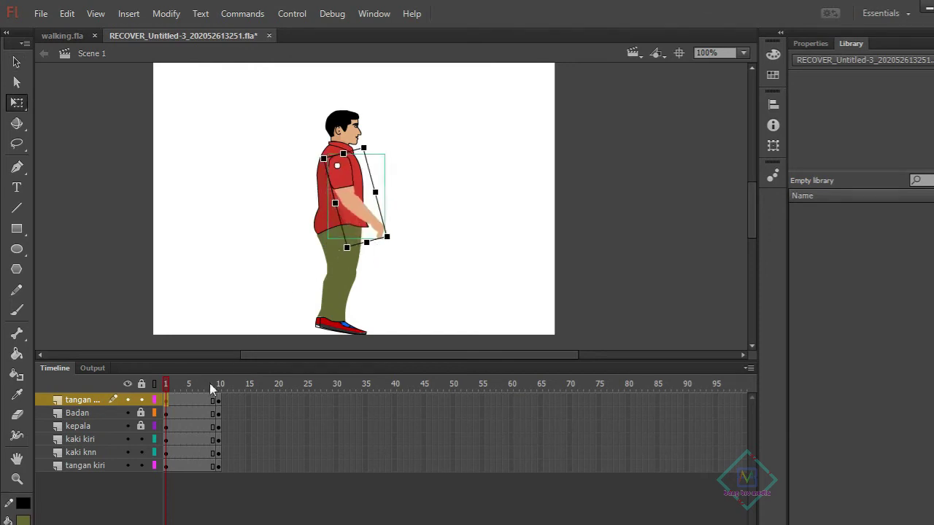
Pivot the tangan kiri back arm at the upper chest and swing it backward
click(166, 467)
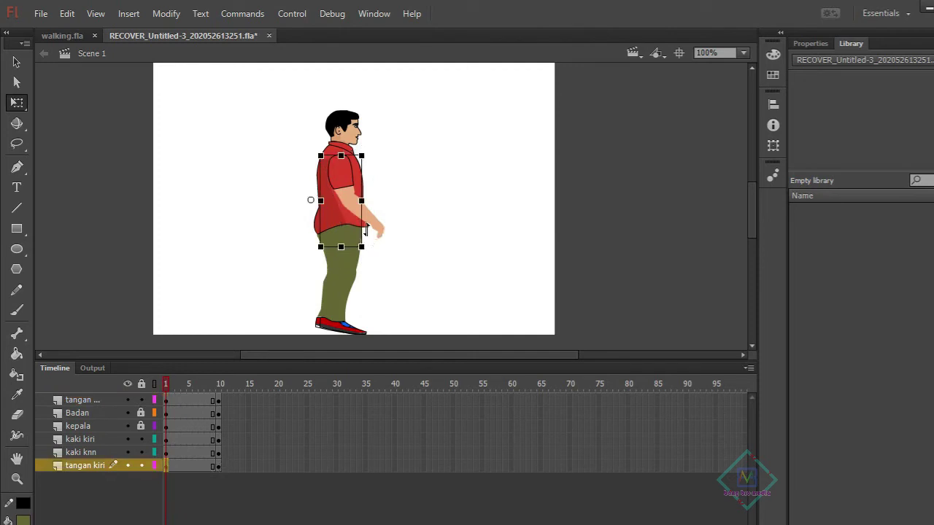
drag(310, 200, 333, 164)
drag(375, 258, 325, 275)
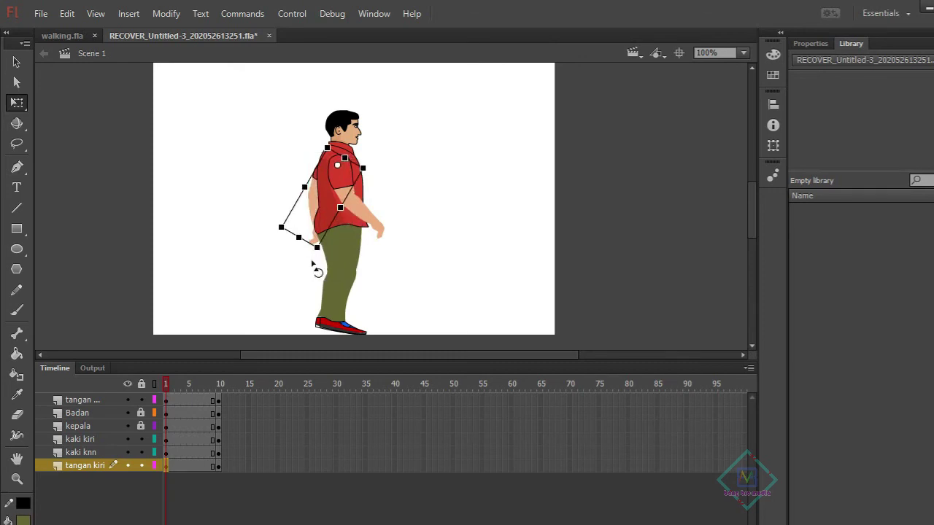
drag(316, 267, 301, 268)
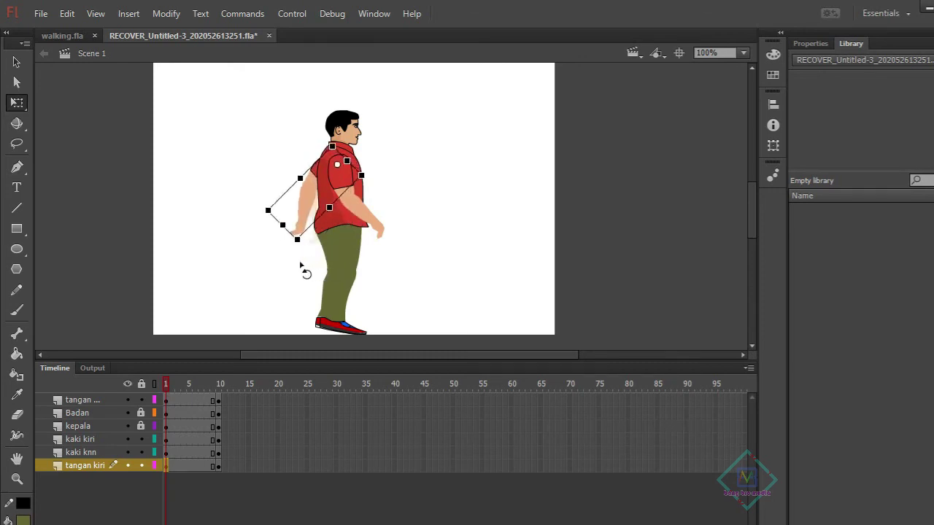
click(422, 266)
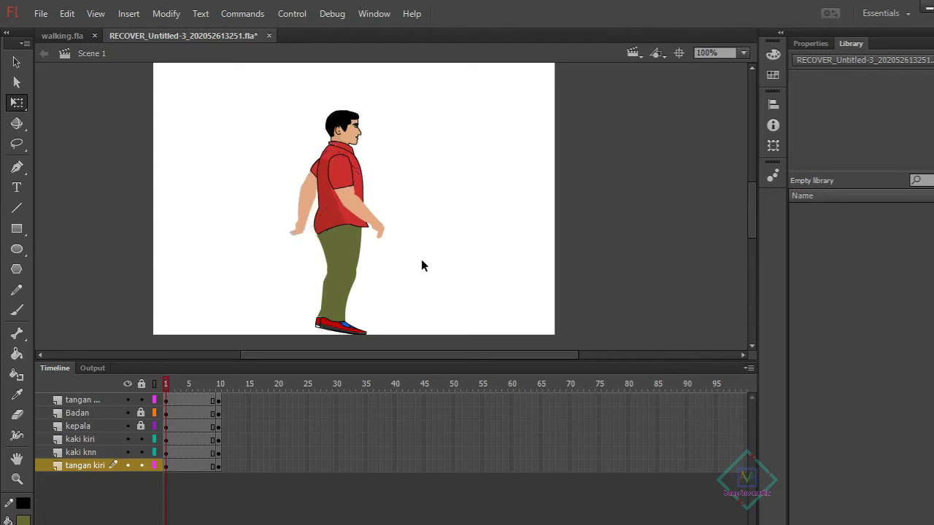
click(218, 439)
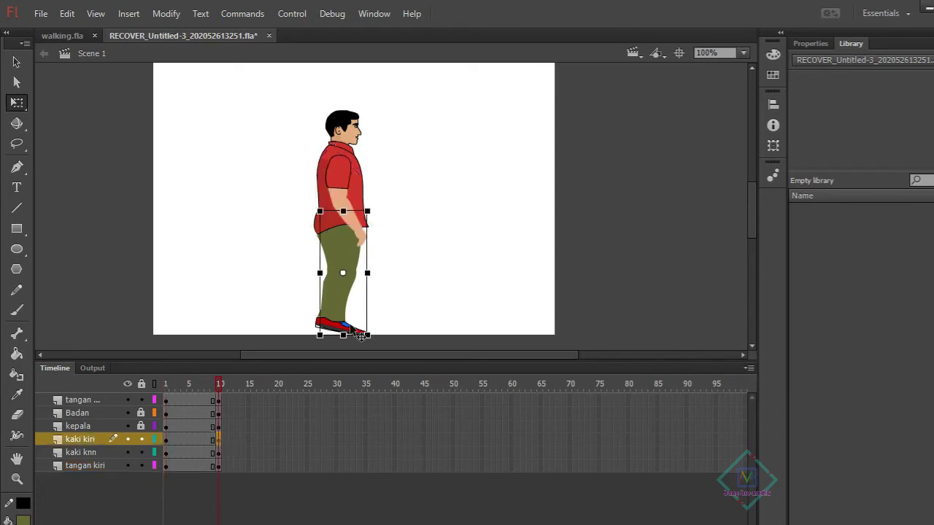
At frame 1, pivot the kaki kiri leg at the hip and swing its foot forward
click(168, 440)
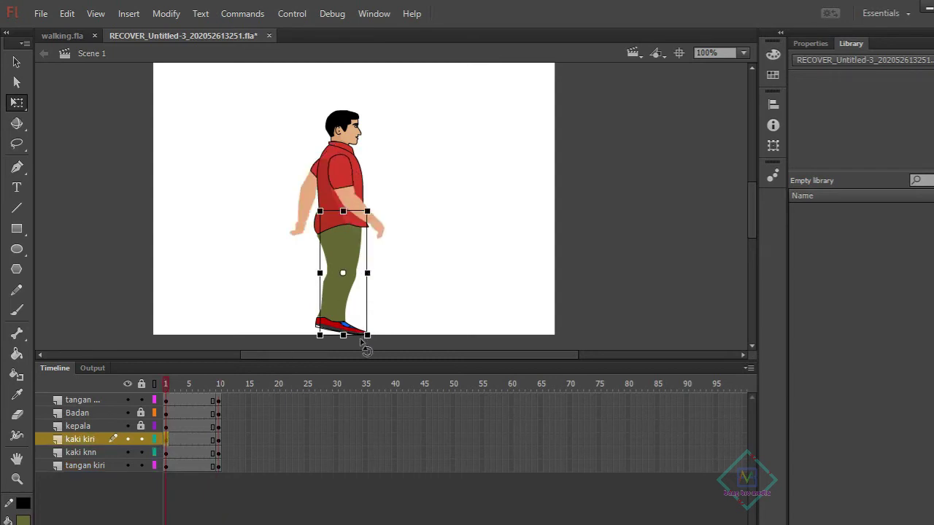
drag(344, 274, 342, 220)
mouse_move(375, 336)
mouse_down()
mouse_move(416, 327)
mouse_move(357, 343)
mouse_move(413, 329)
mouse_up()
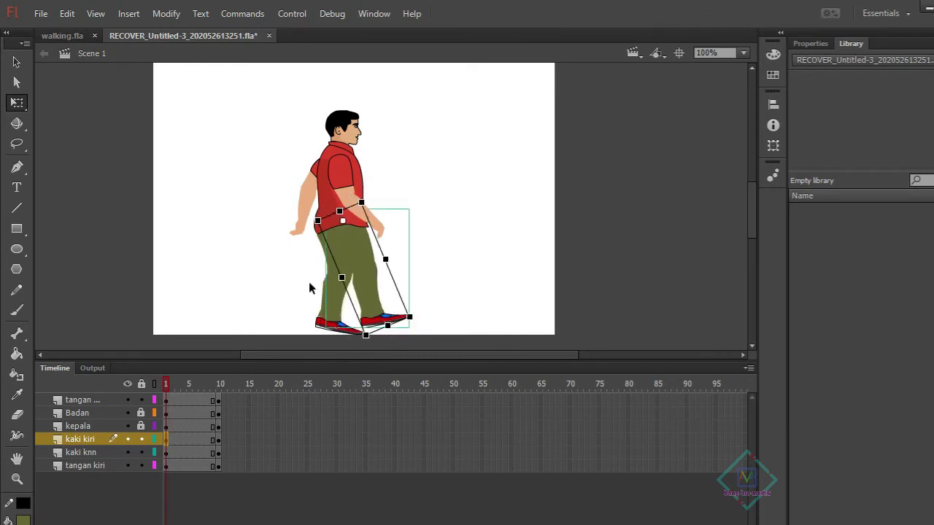
Pivot the kaki knn leg at the hip and swing its foot backward
click(326, 325)
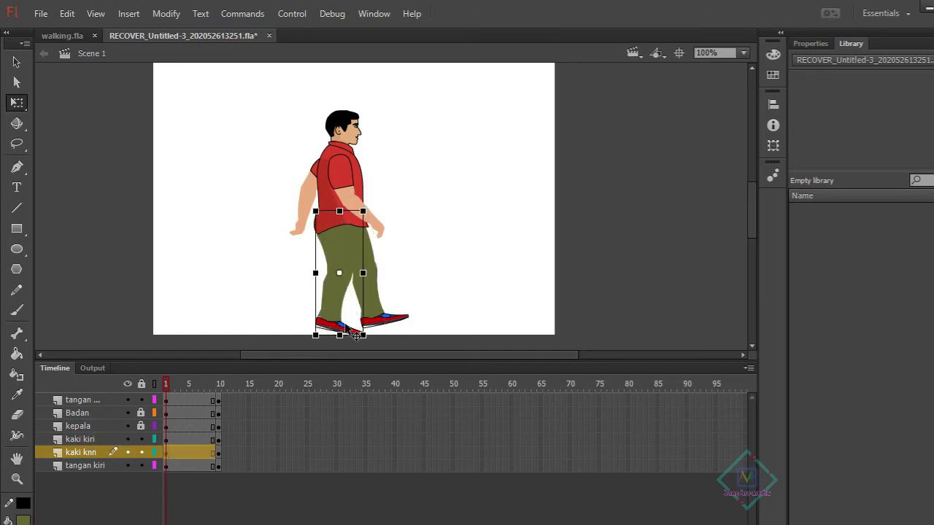
drag(339, 274, 342, 220)
drag(372, 350, 344, 353)
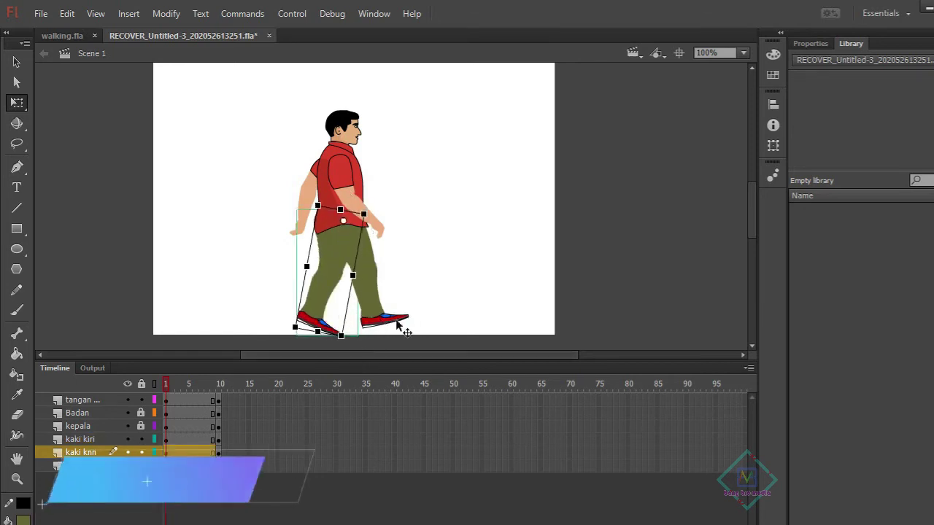
mouse_move(167, 383)
mouse_down()
mouse_move(219, 384)
mouse_move(166, 383)
mouse_up()
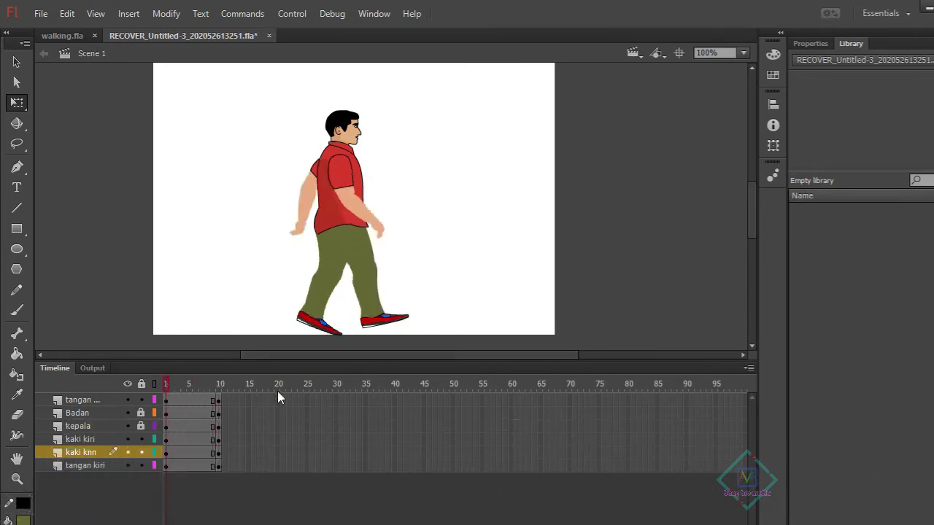
click(219, 402)
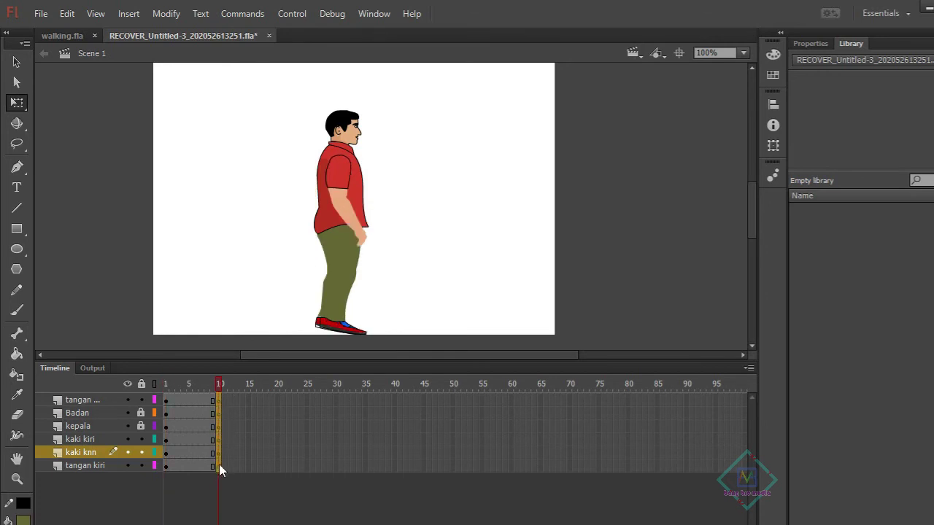
Remove frame 10 from all layers and reselect frame 1 across every layer
click(219, 465)
right_click(217, 399)
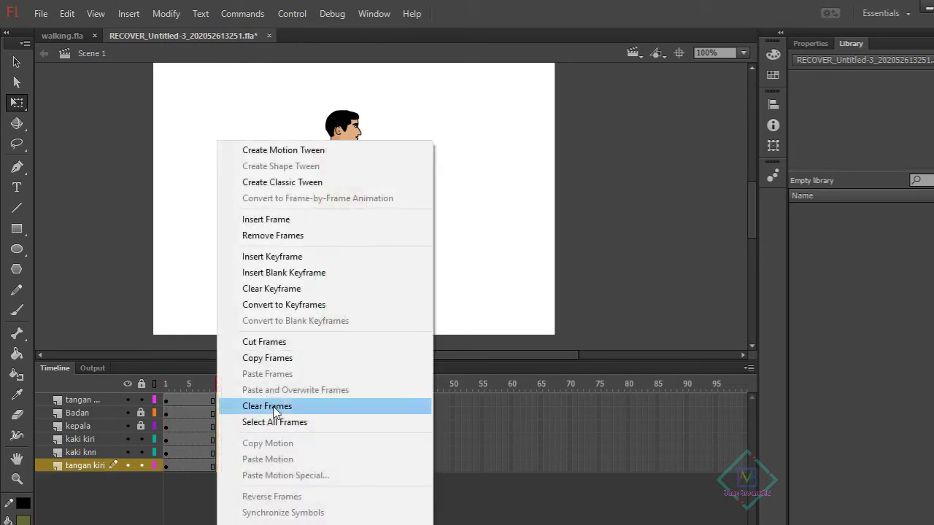
click(280, 238)
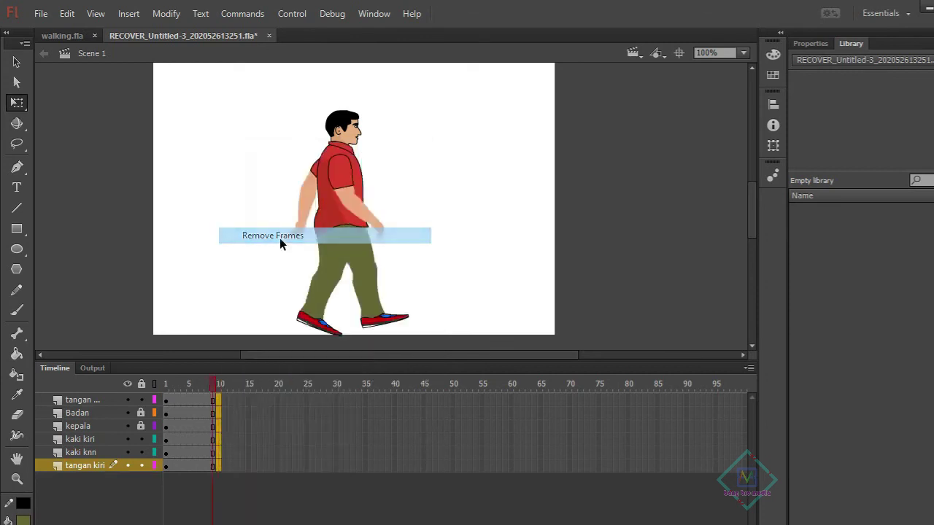
click(165, 434)
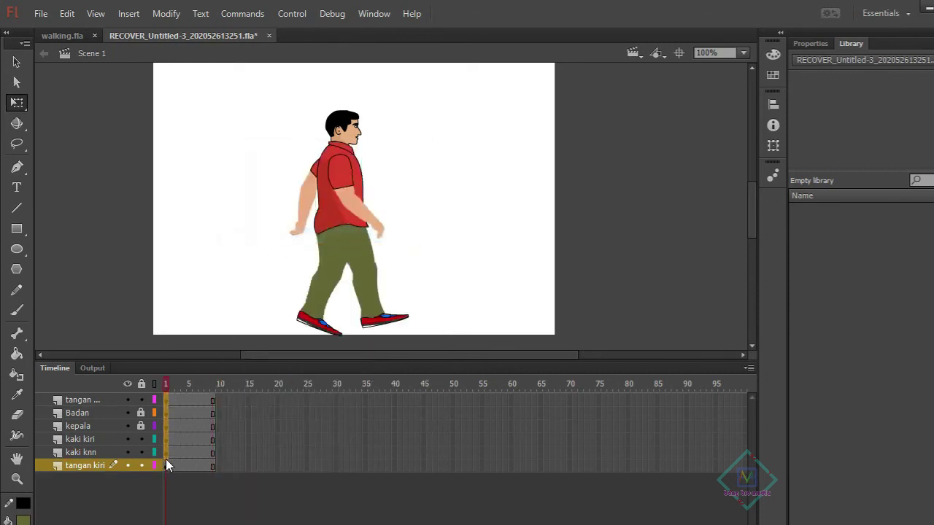
drag(165, 466, 166, 400)
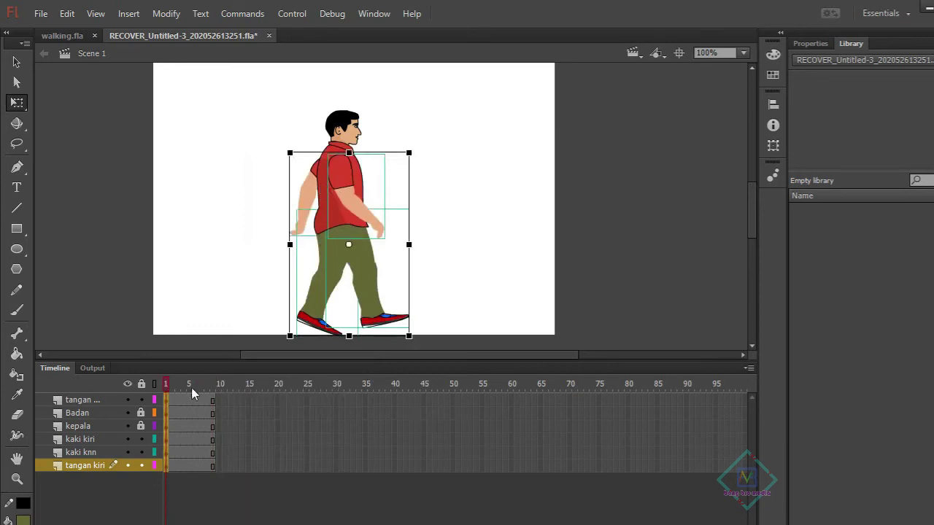
Copy the frame 1 pose across all layers and paste it into frame 9
right_click(166, 420)
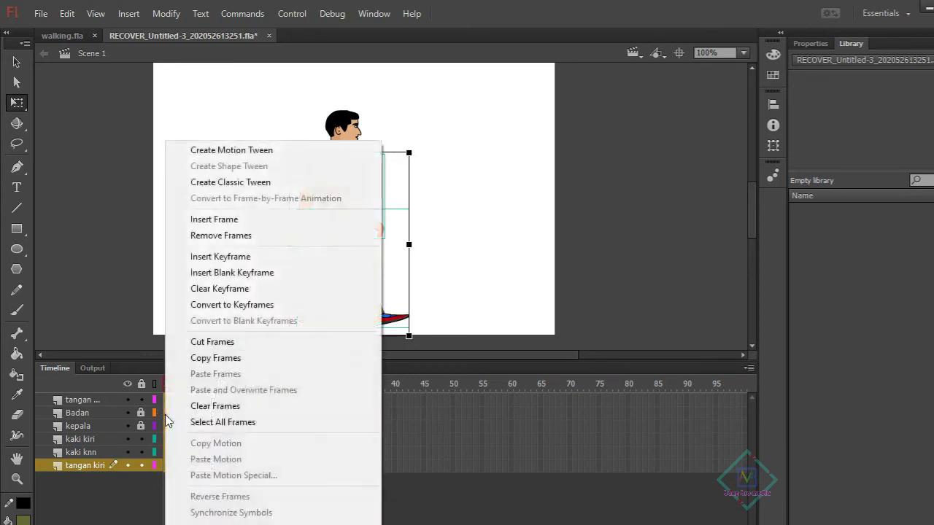
click(232, 358)
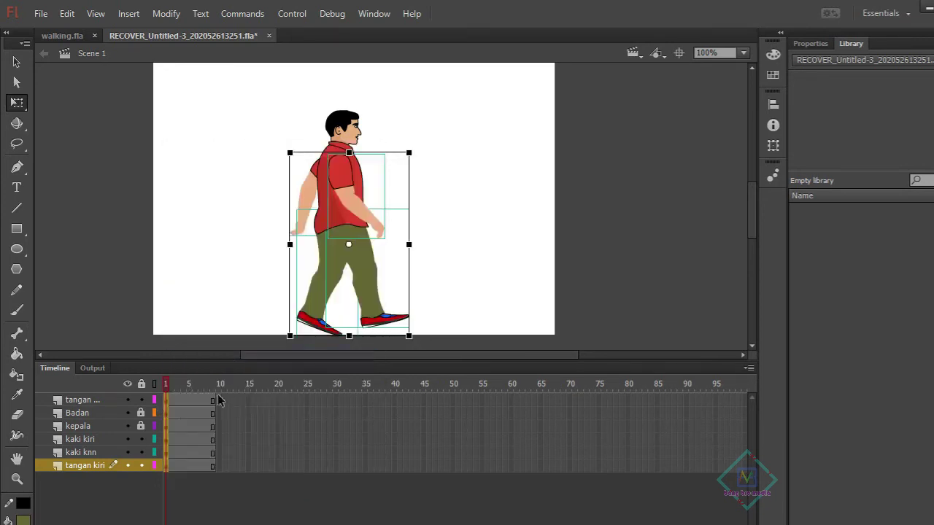
drag(213, 401, 214, 438)
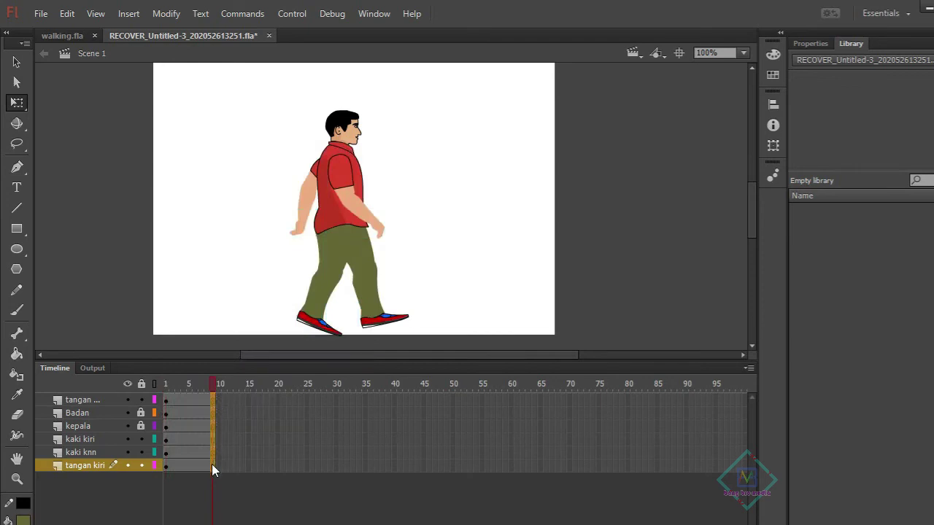
right_click(211, 404)
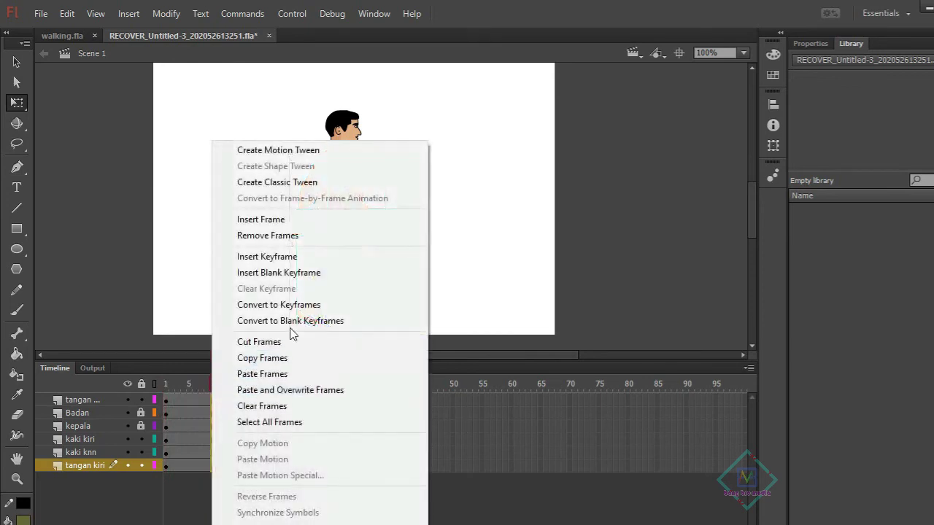
click(284, 375)
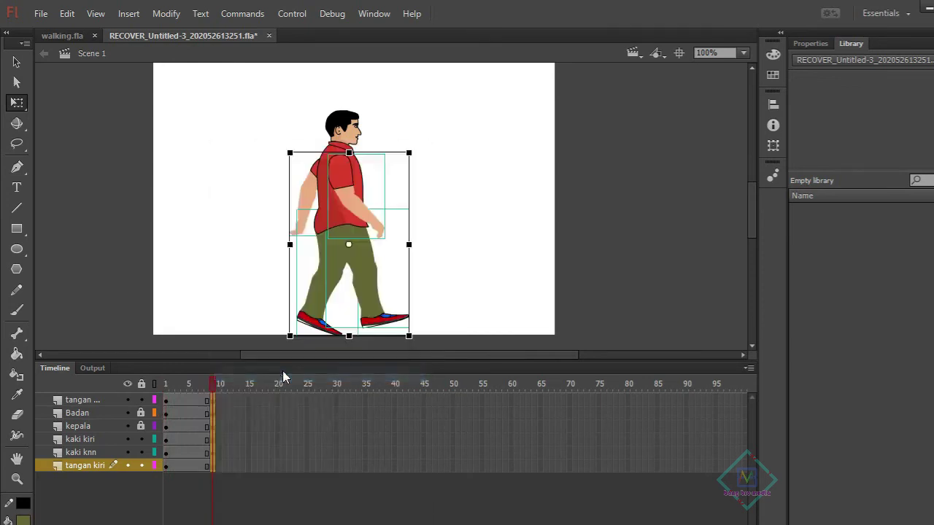
click(497, 284)
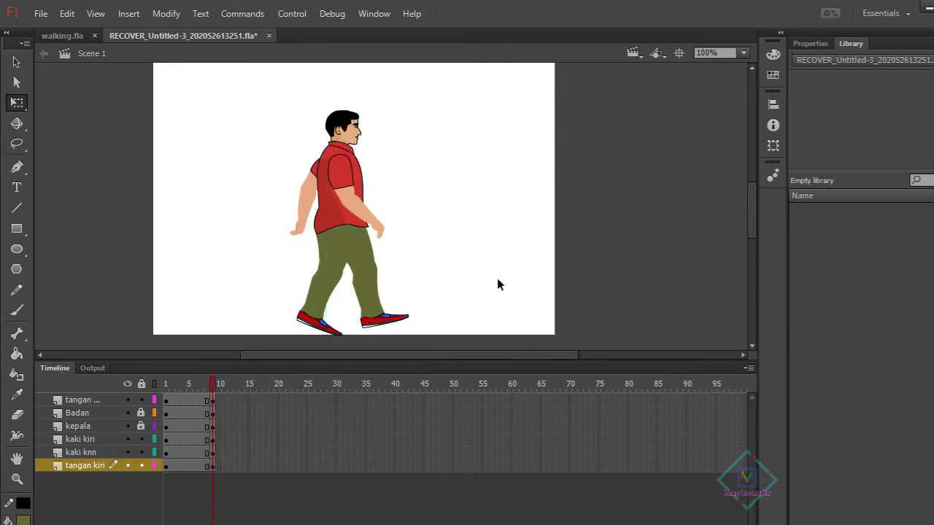
At frame 9, rotate the top arm and kaki kiri leg into the opposite swing
click(210, 400)
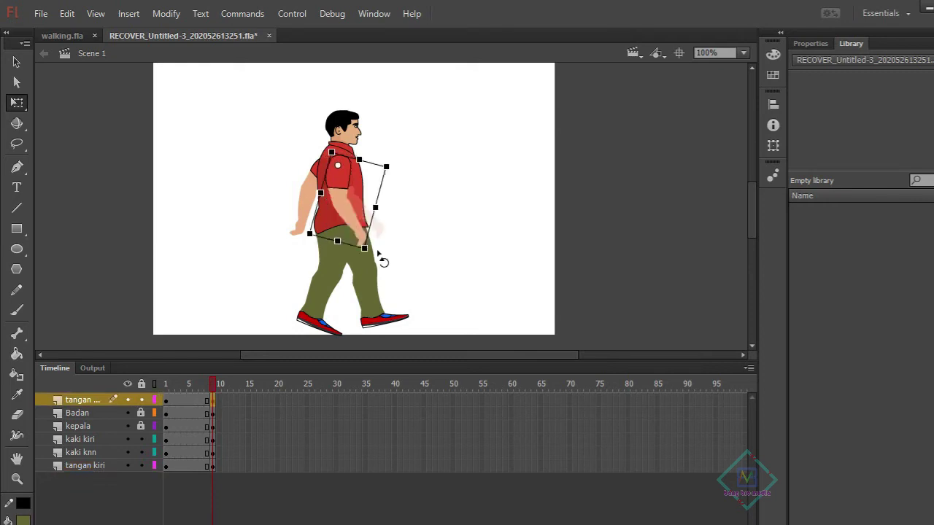
drag(398, 241, 365, 271)
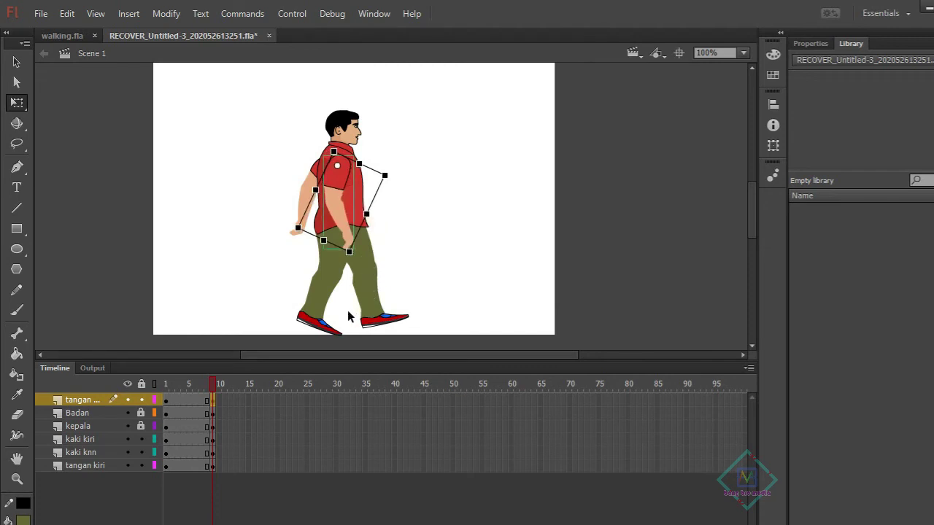
click(210, 465)
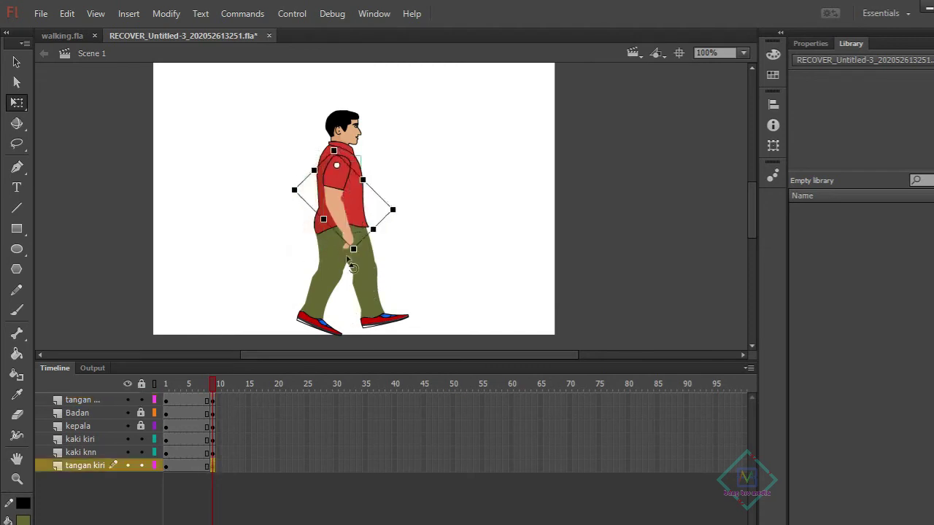
click(212, 440)
mouse_move(410, 336)
mouse_down()
mouse_move(379, 340)
mouse_move(391, 339)
mouse_up()
click(212, 452)
Keyframe frame 20 on all layers with onion skin on, rotating the top arm back and left leg forward
drag(271, 400, 273, 468)
key(F6)
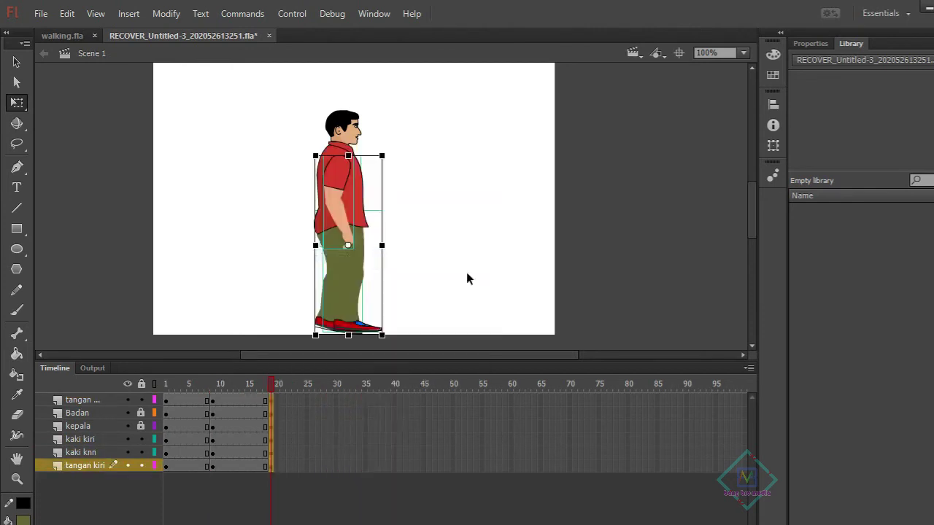
click(466, 272)
key(alt+shift+o)
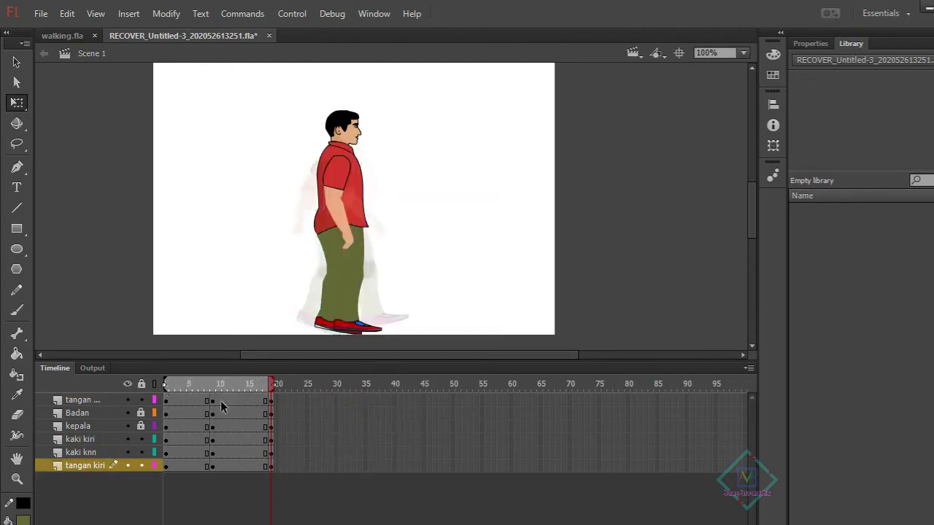
click(222, 403)
click(371, 264)
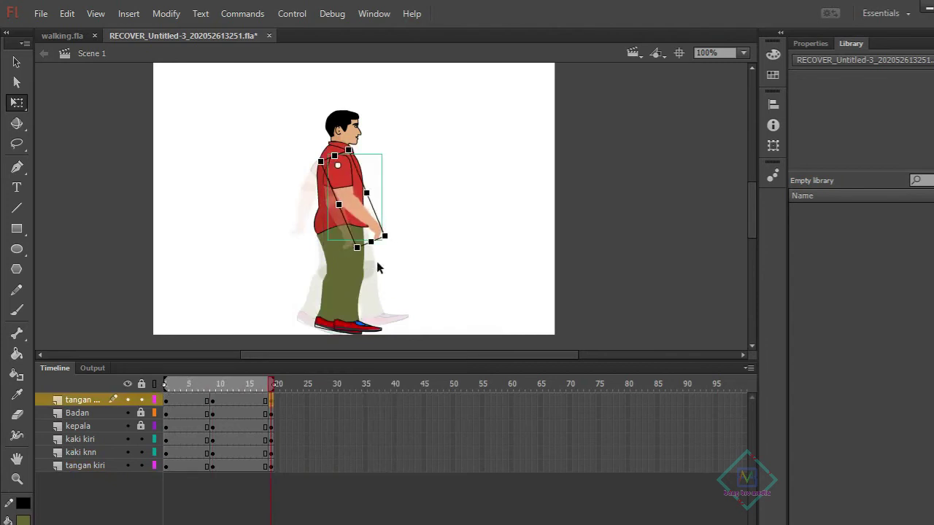
drag(380, 246, 336, 285)
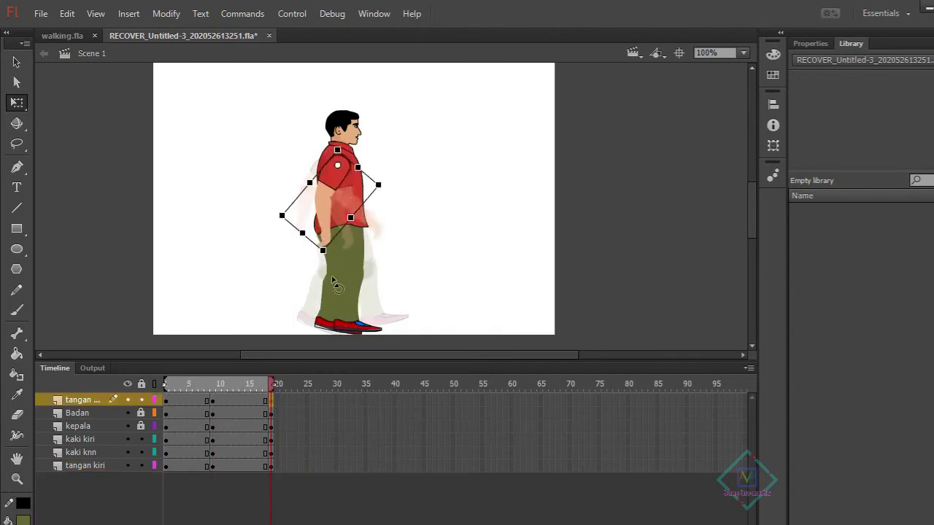
click(270, 465)
click(268, 439)
drag(386, 342, 403, 337)
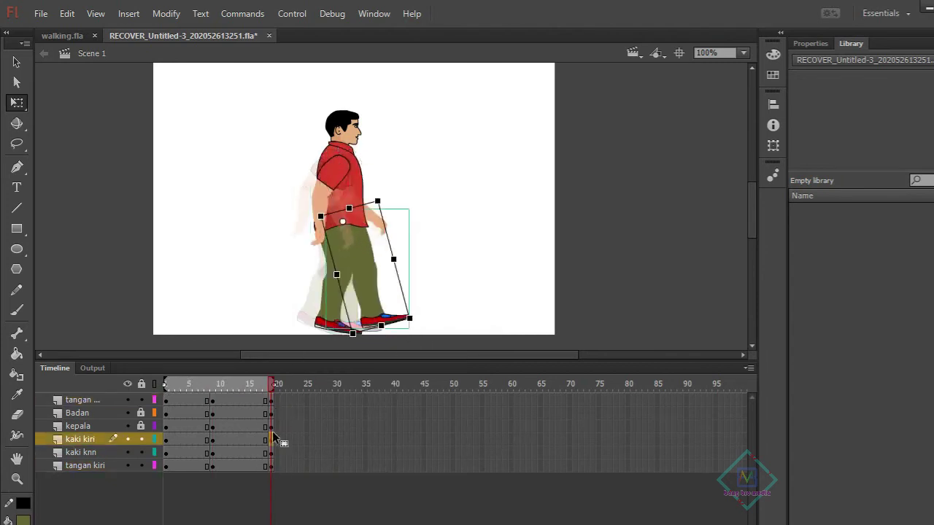
click(271, 452)
Copy the frame 9 pose and paste it at frame 29
mouse_move(167, 384)
mouse_down()
mouse_move(278, 383)
mouse_move(219, 386)
mouse_up()
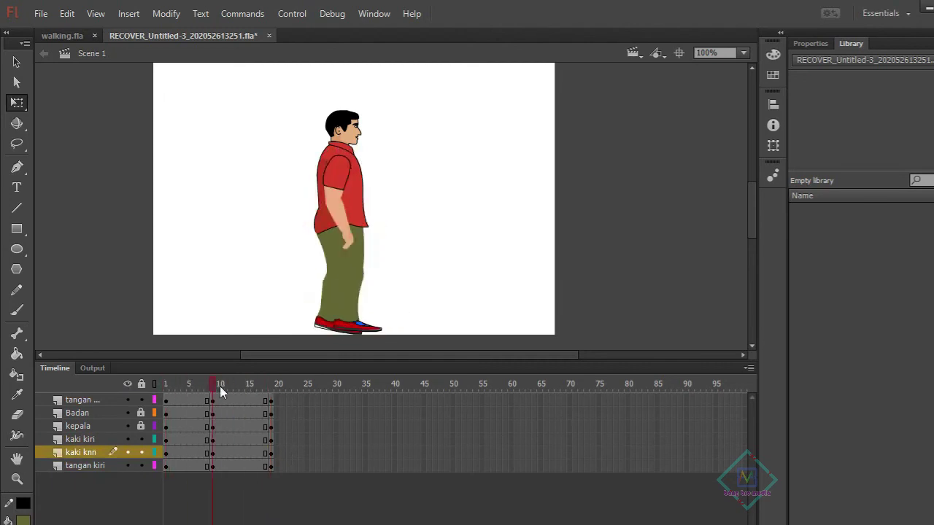
right_click(212, 465)
key(Escape)
right_click(329, 465)
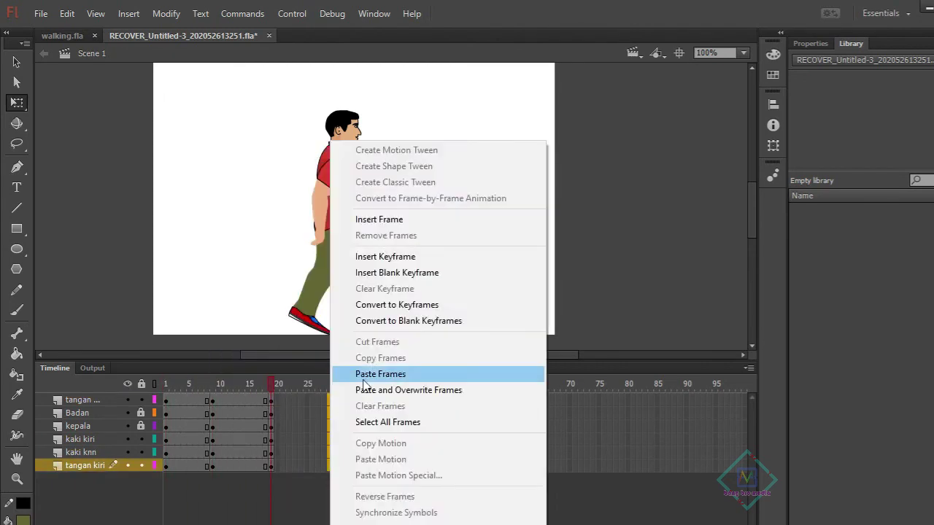
click(363, 375)
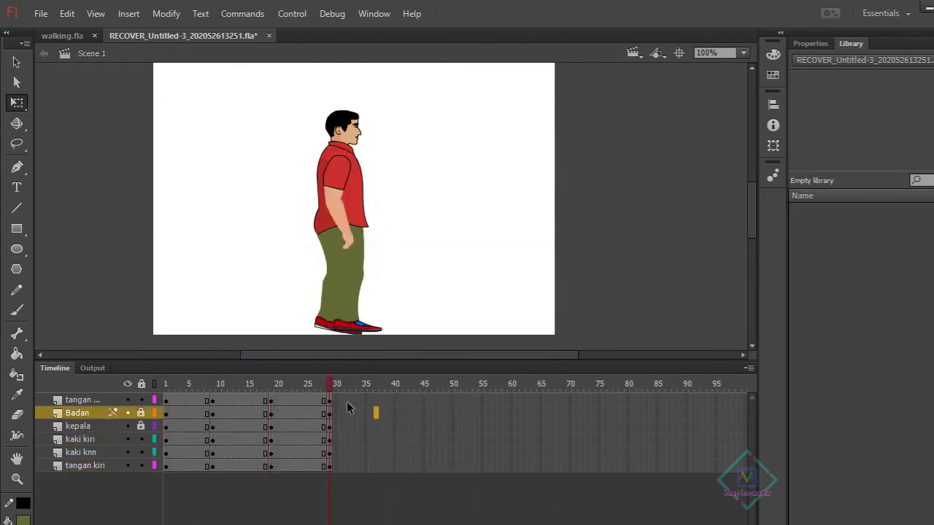
Extend every layer's frames out to frame 36
drag(376, 400, 376, 465)
right_click(374, 463)
click(408, 208)
click(473, 426)
key(Return)
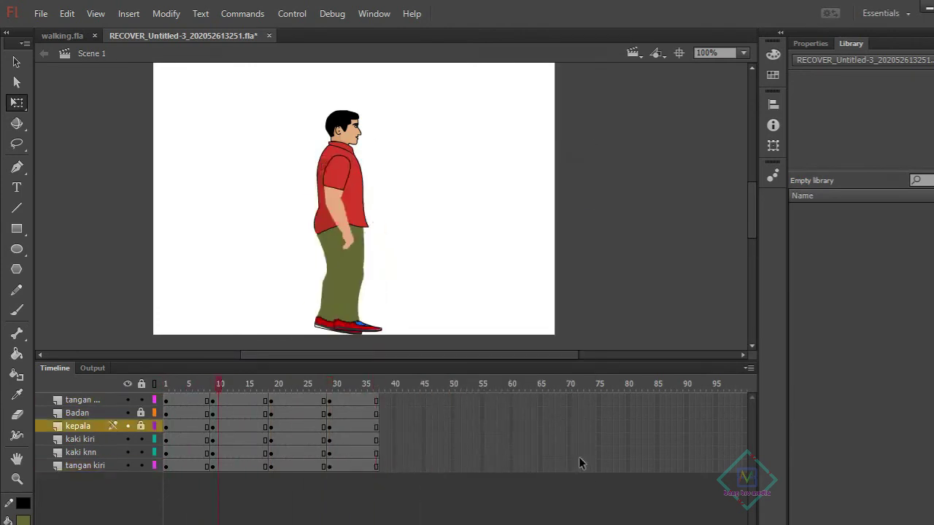
Play back the walk cycle and review the pose around frame 24
click(286, 413)
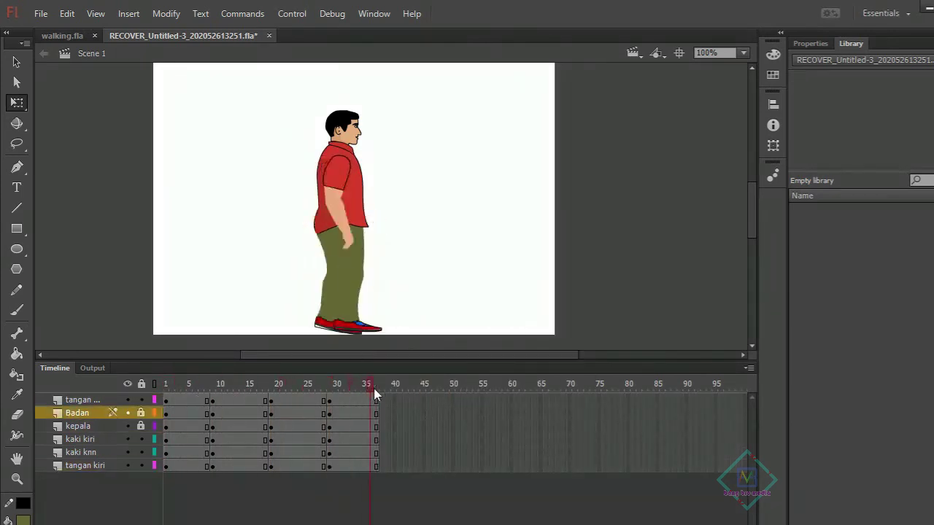
drag(373, 386, 278, 385)
click(322, 302)
click(299, 400)
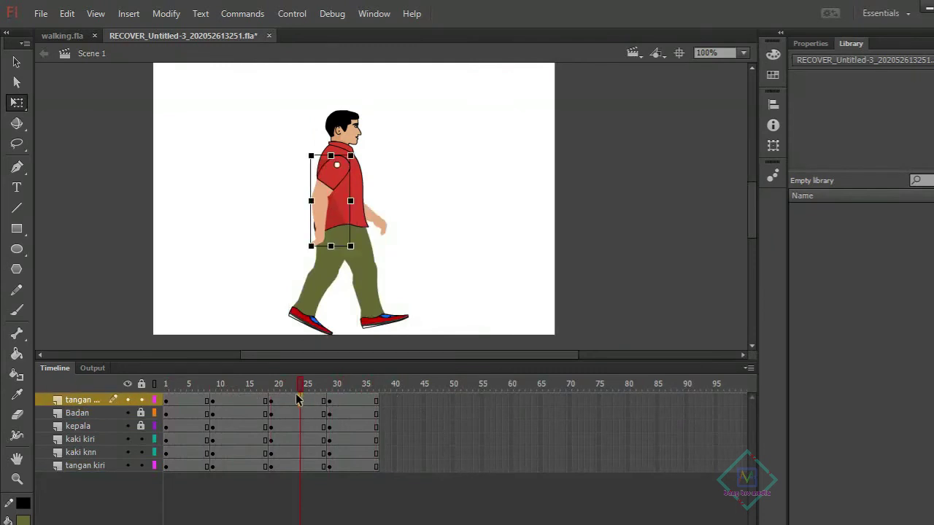
click(188, 384)
Insert keyframes at frame 5 on all layers and swing the back leg backward
drag(188, 465, 188, 400)
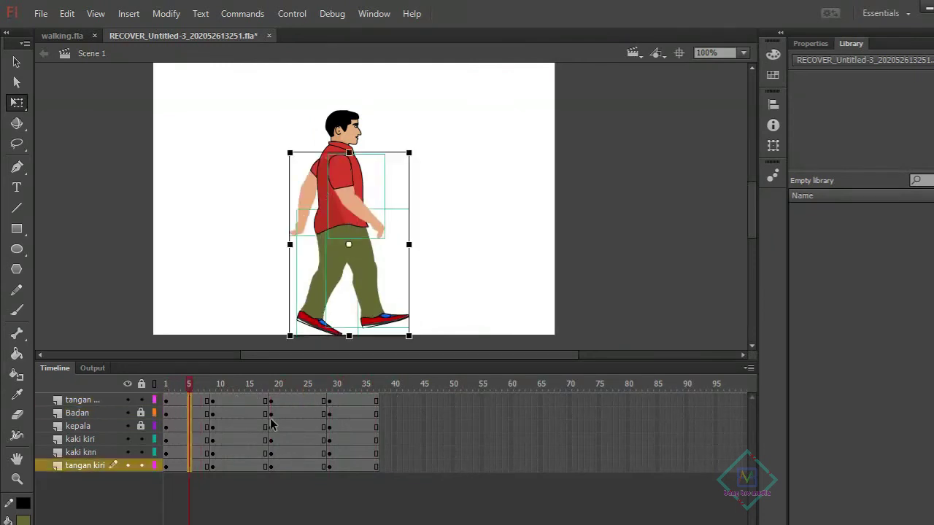
key(F6)
double_click(334, 302)
drag(293, 338, 287, 343)
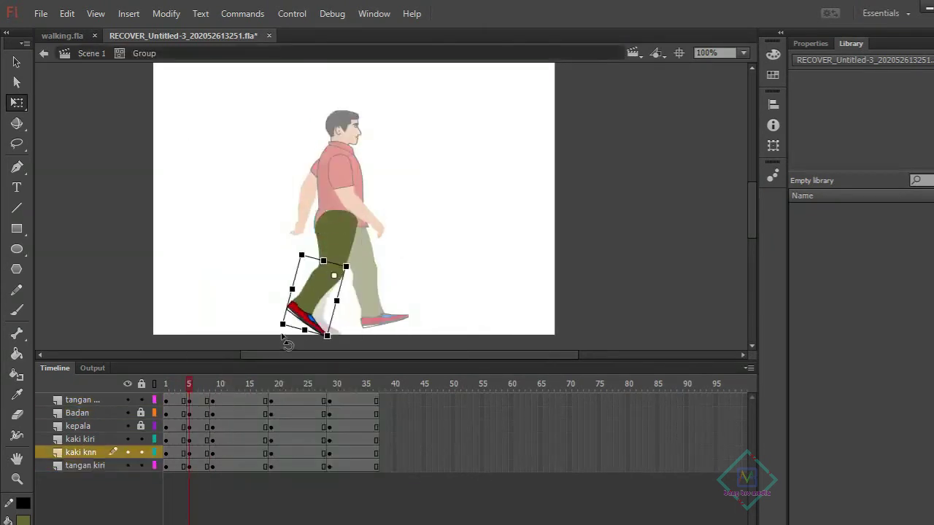
At frame 5, adjust the front leg, front forearm and back arm inside their groups
click(188, 465)
double_click(374, 305)
double_click(390, 321)
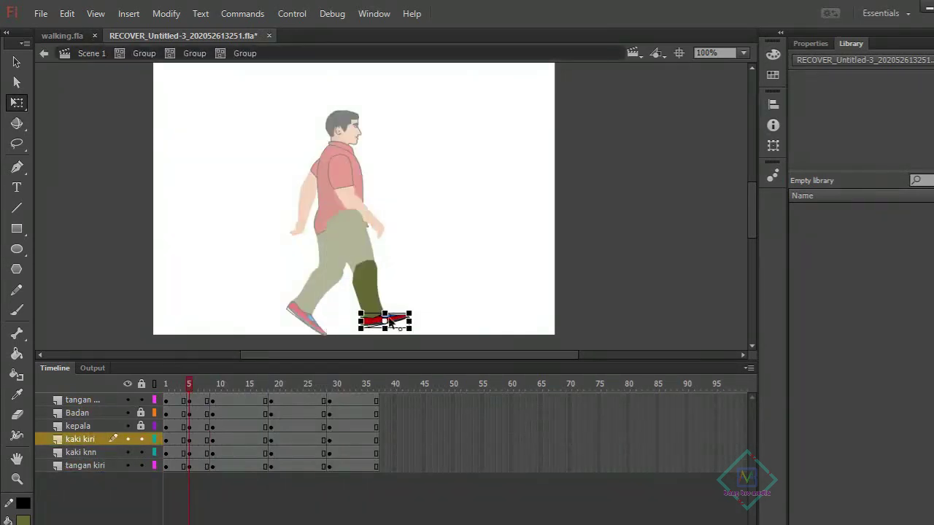
double_click(423, 319)
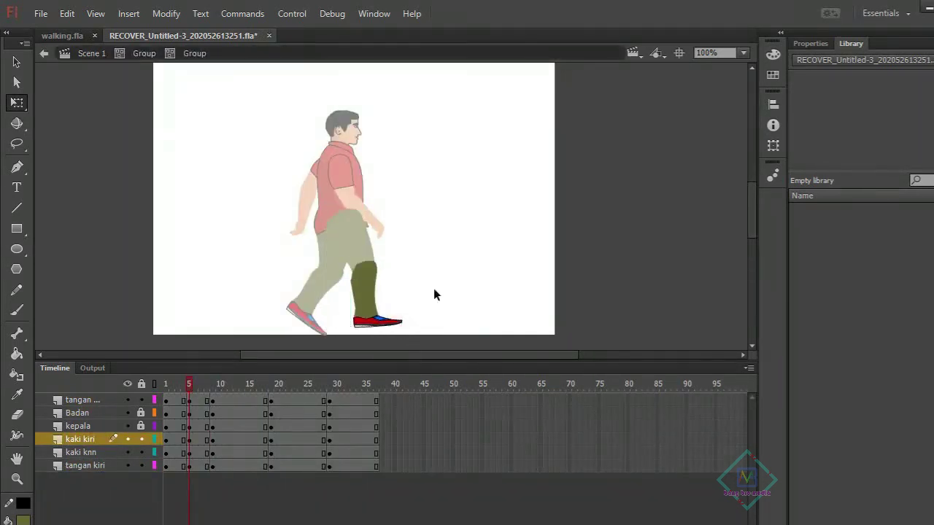
double_click(434, 288)
click(361, 208)
double_click(367, 219)
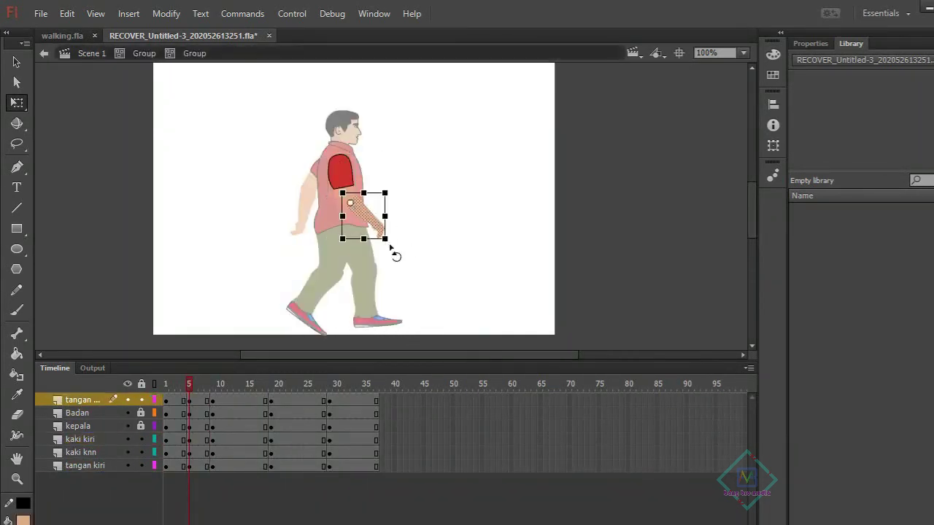
click(305, 226)
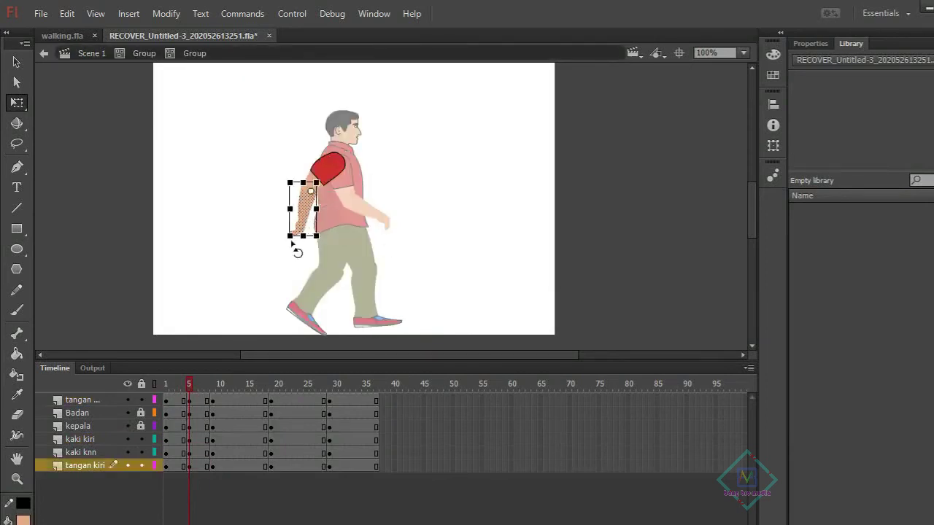
double_click(447, 228)
Insert keyframes at frame 13 on all six layers
click(216, 384)
click(215, 396)
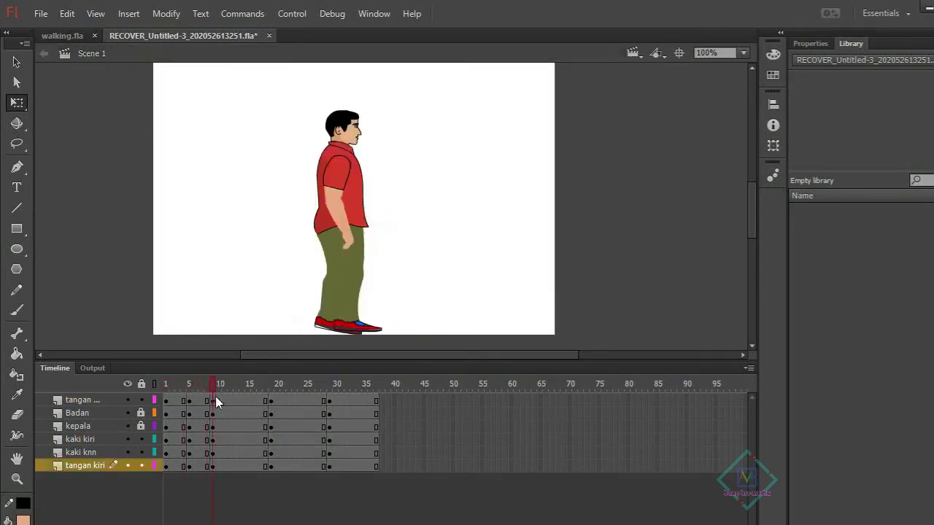
drag(236, 400, 236, 465)
key(F6)
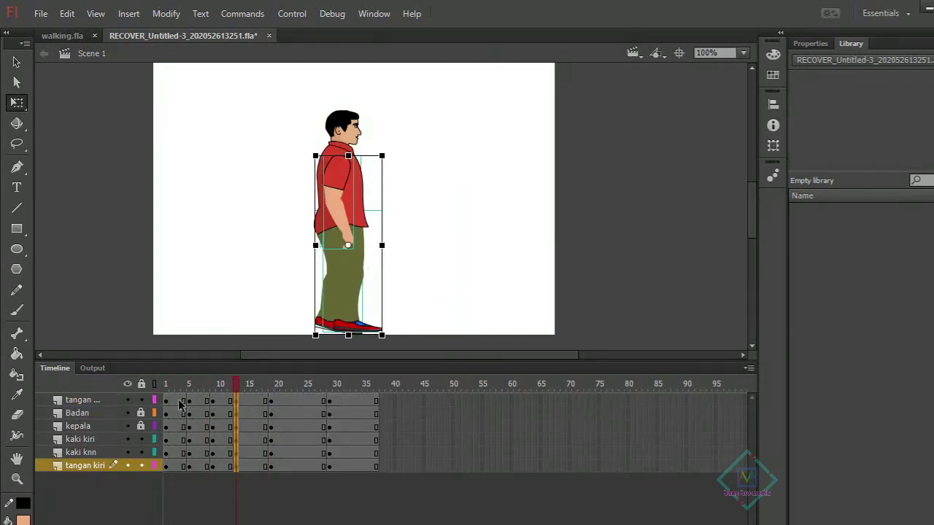
click(167, 384)
click(215, 384)
click(235, 400)
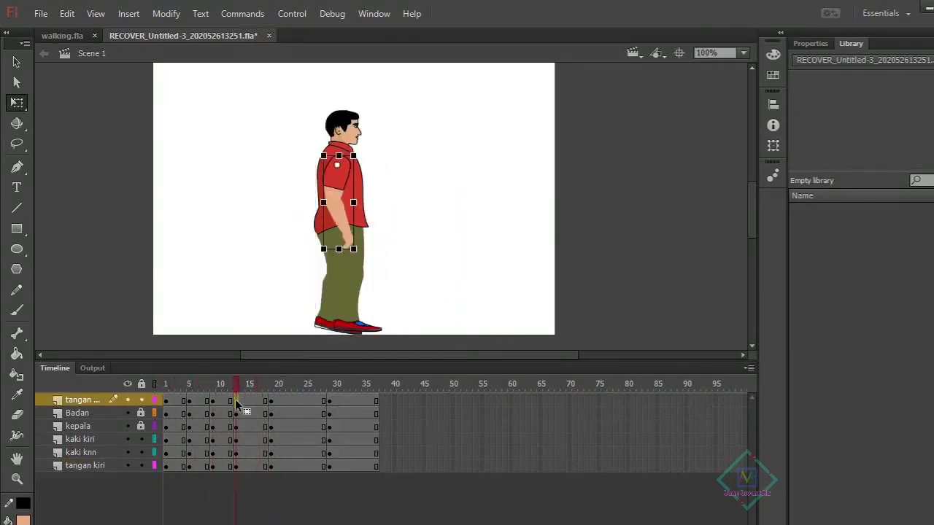
click(235, 465)
Rotate the kaki kiri front leg slightly clockwise at frame 9
click(166, 384)
click(166, 439)
click(213, 439)
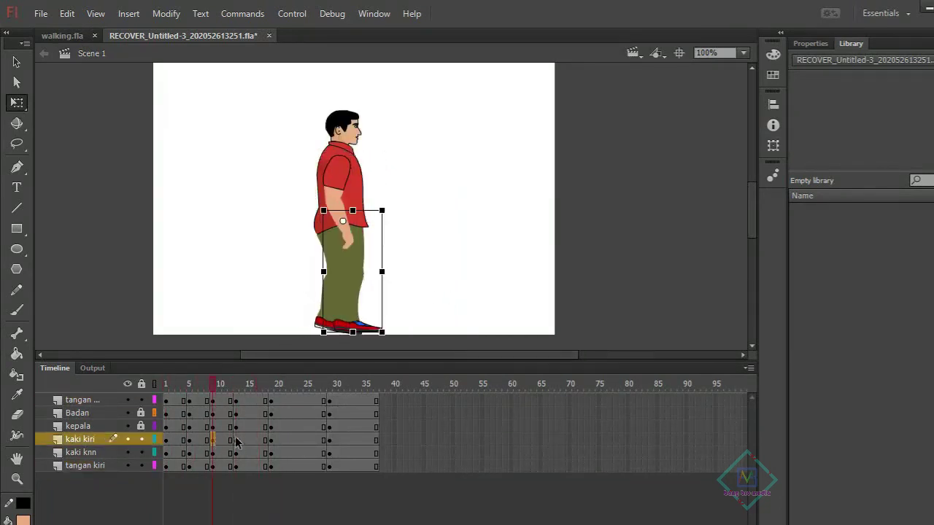
click(183, 440)
click(213, 439)
mouse_move(396, 338)
mouse_down()
mouse_move(365, 334)
mouse_move(355, 343)
mouse_up()
click(343, 219)
Keyframe frame 23 on all layers, swing the back foot forward, and select trailing frames 33–41
click(249, 385)
click(299, 384)
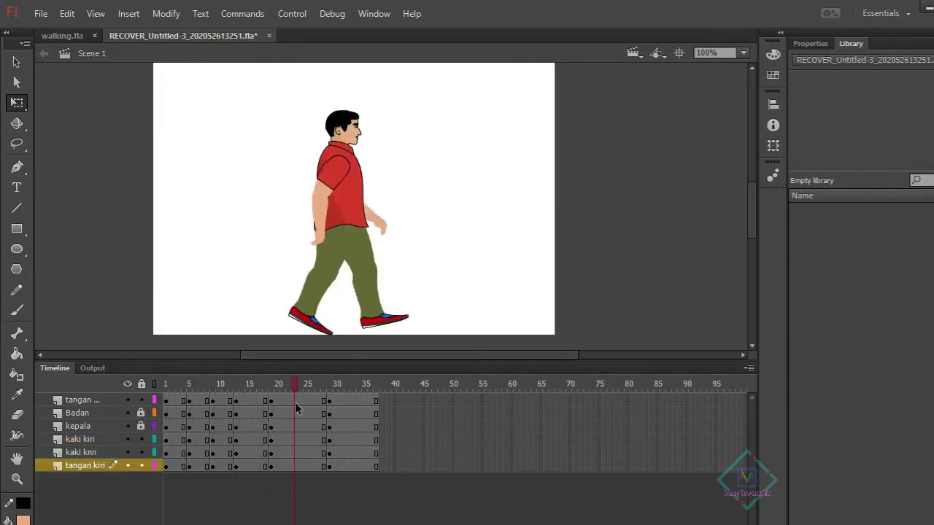
drag(297, 400, 298, 465)
right_click(297, 465)
click(350, 256)
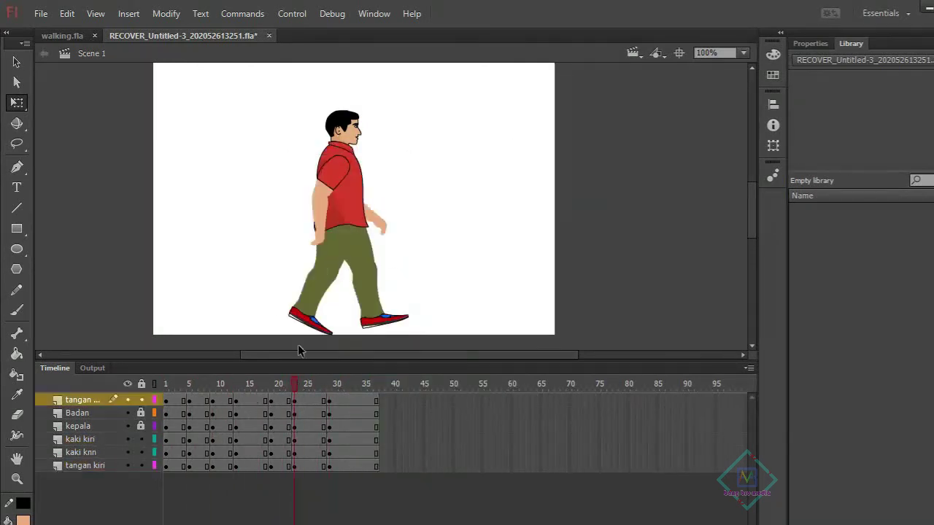
click(323, 311)
drag(381, 340, 394, 320)
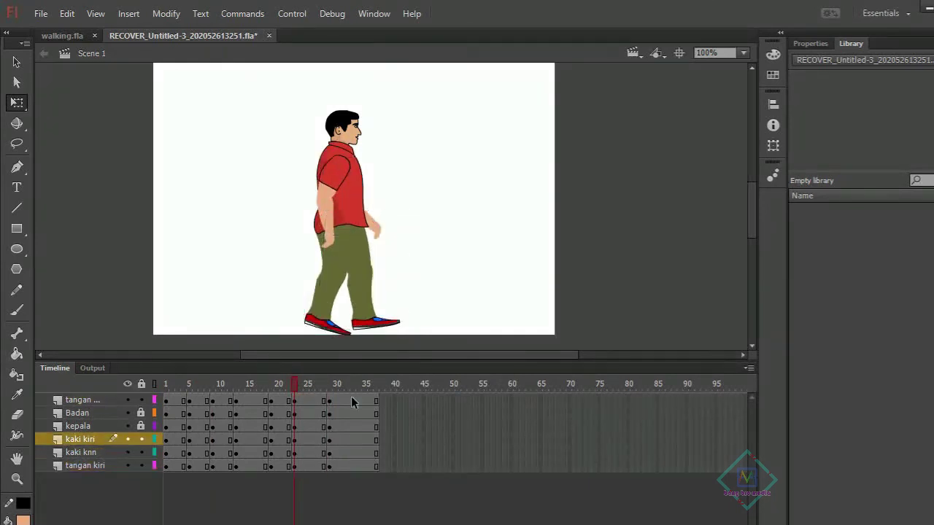
mouse_move(295, 384)
mouse_down()
mouse_move(232, 383)
mouse_move(349, 384)
mouse_move(402, 466)
mouse_up()
Remove the trailing frames 33–41 with Shift+F5 and preview the walk cycle
key(shift+F5)
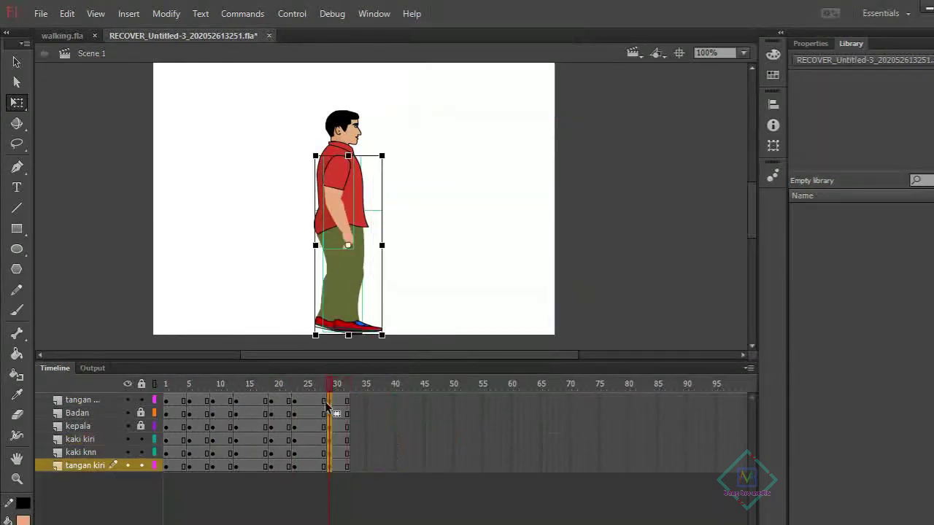
click(328, 413)
key(Return)
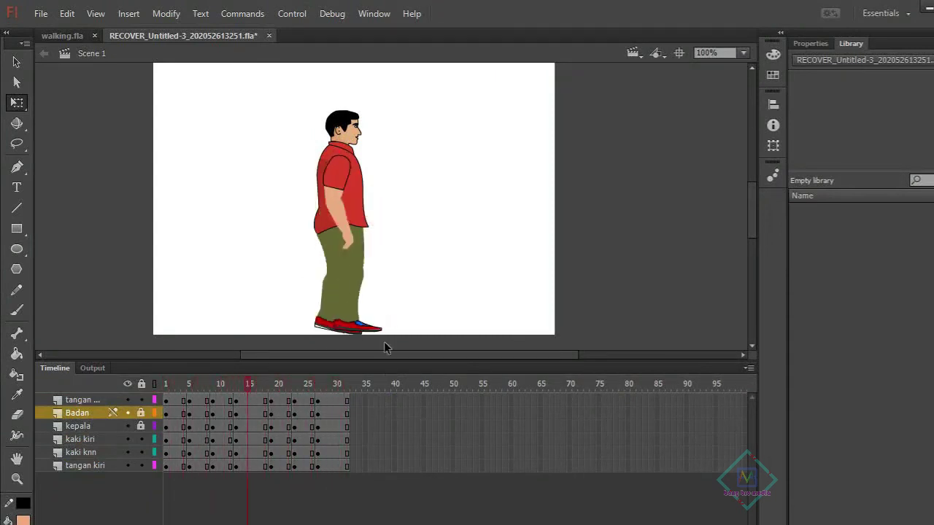
click(387, 439)
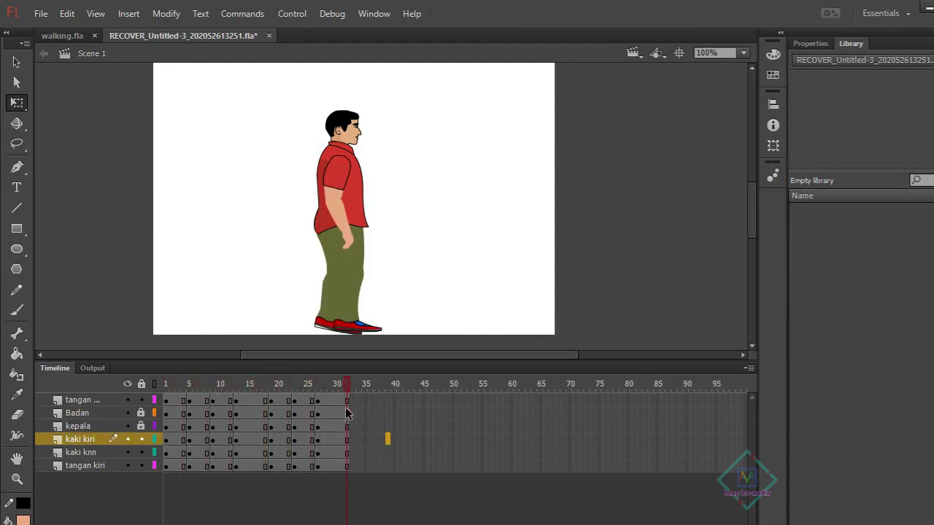
Remove frame 32 from every layer, check frame 15, and replay the walk
click(349, 465)
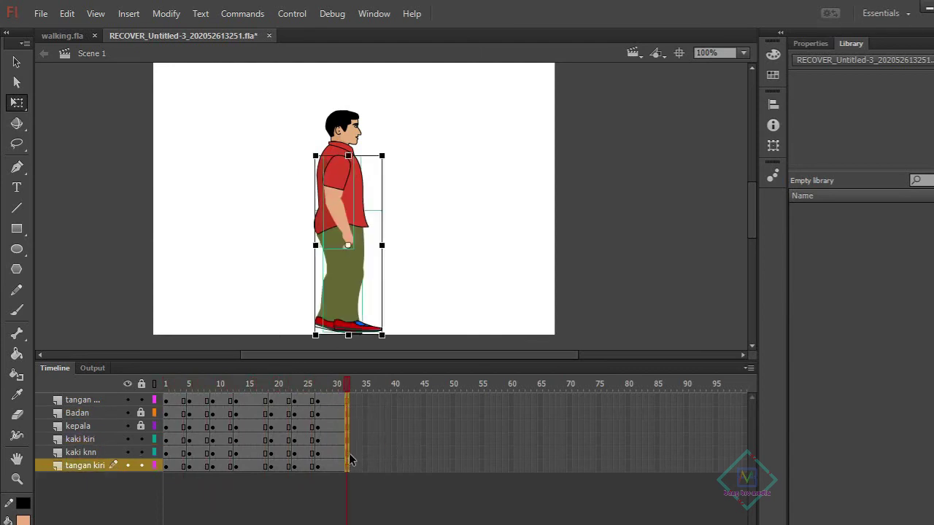
right_click(349, 464)
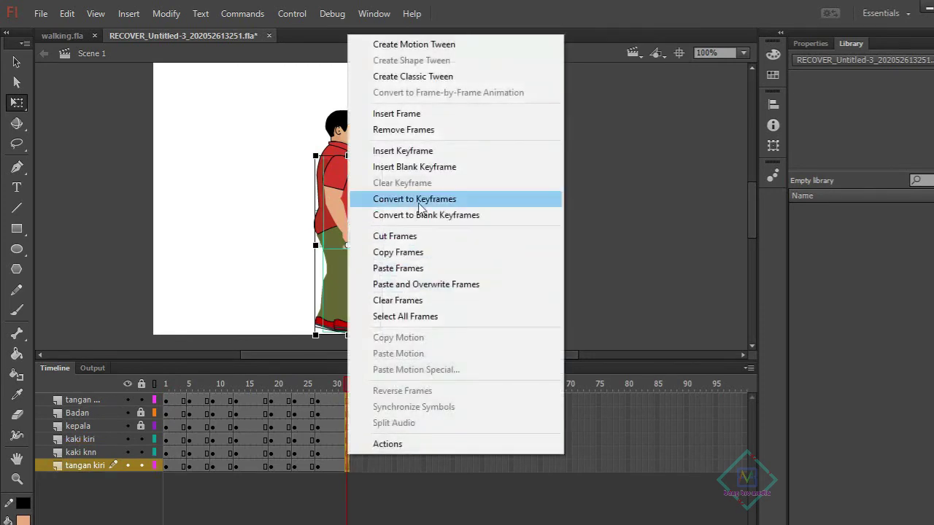
click(426, 130)
click(590, 243)
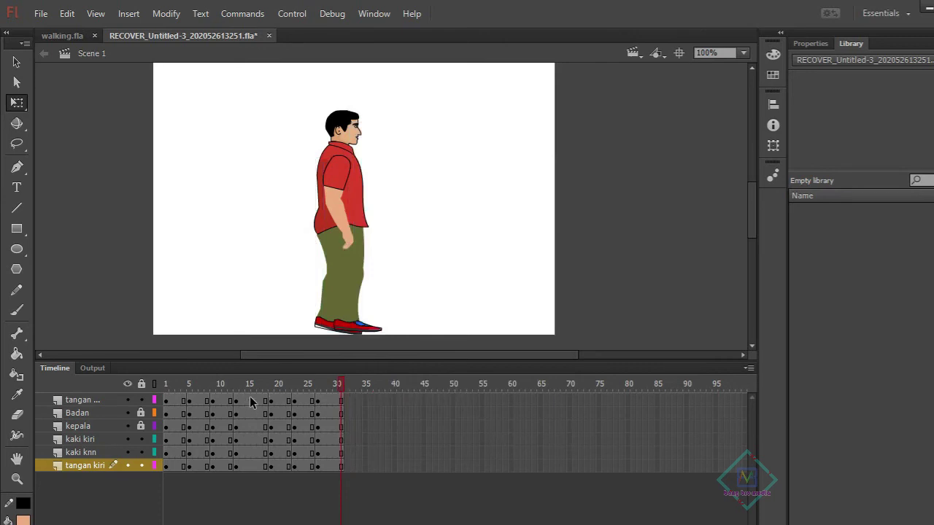
click(250, 467)
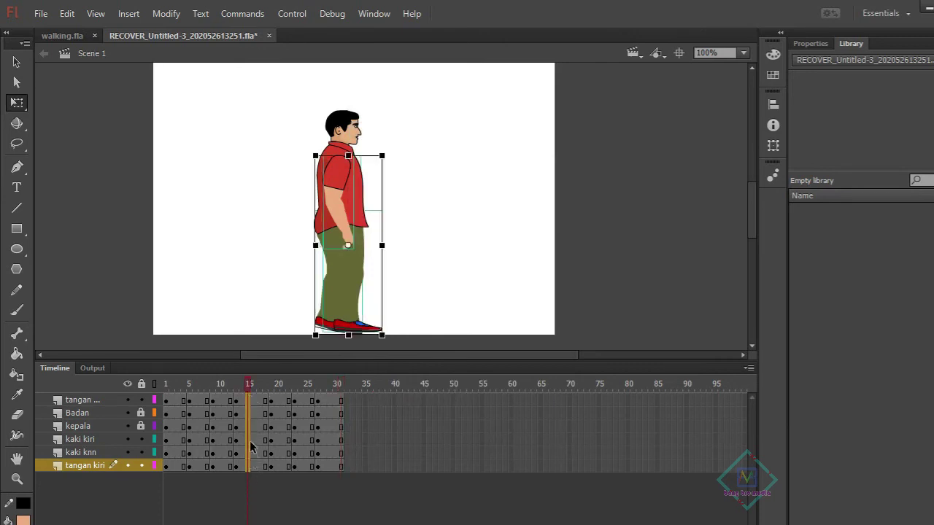
click(427, 427)
key(Return)
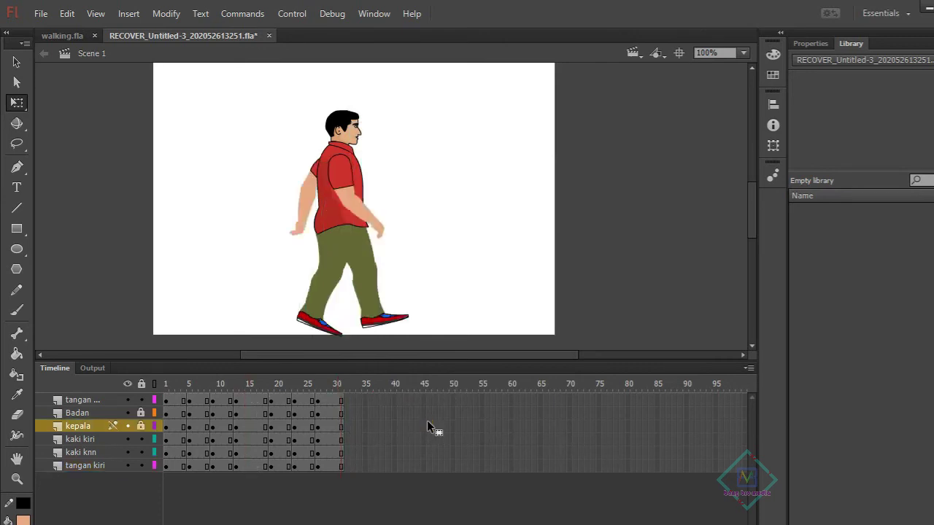
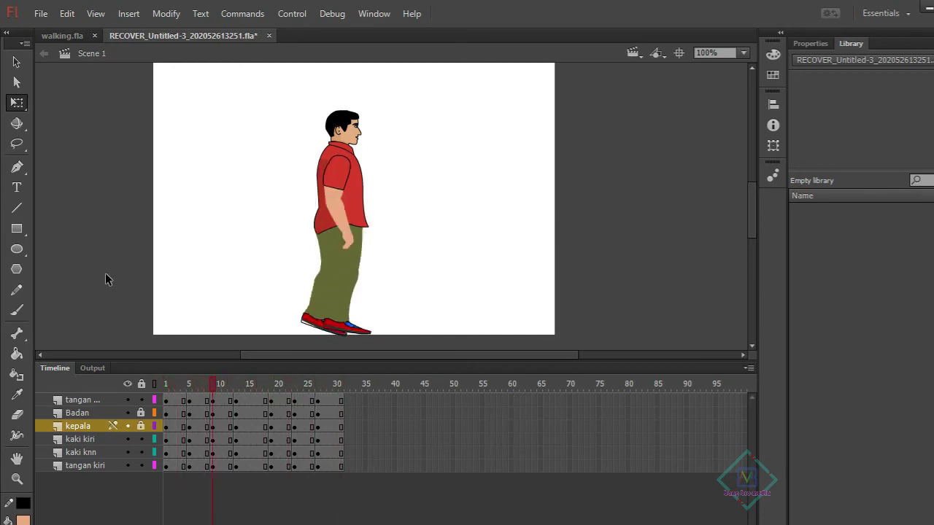
Copy all six character layers of the walking animation
click(189, 383)
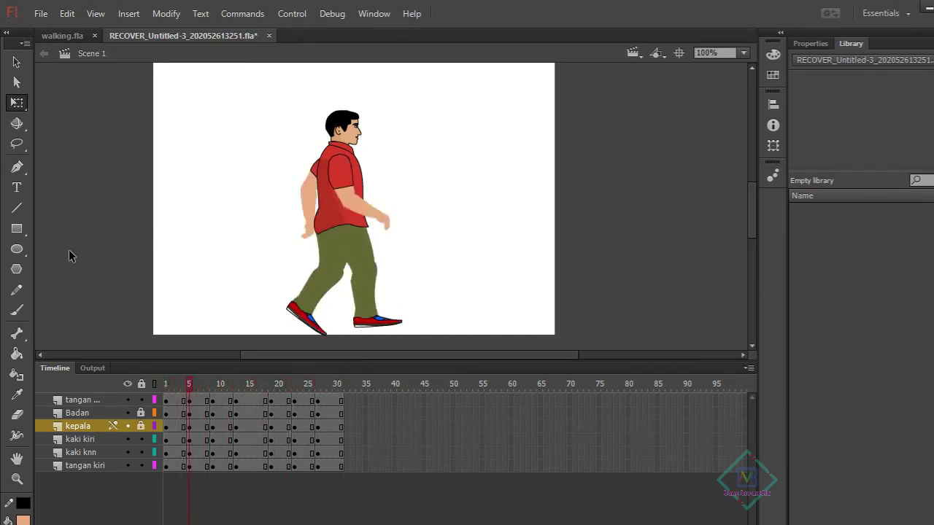
click(40, 13)
mouse_move(206, 153)
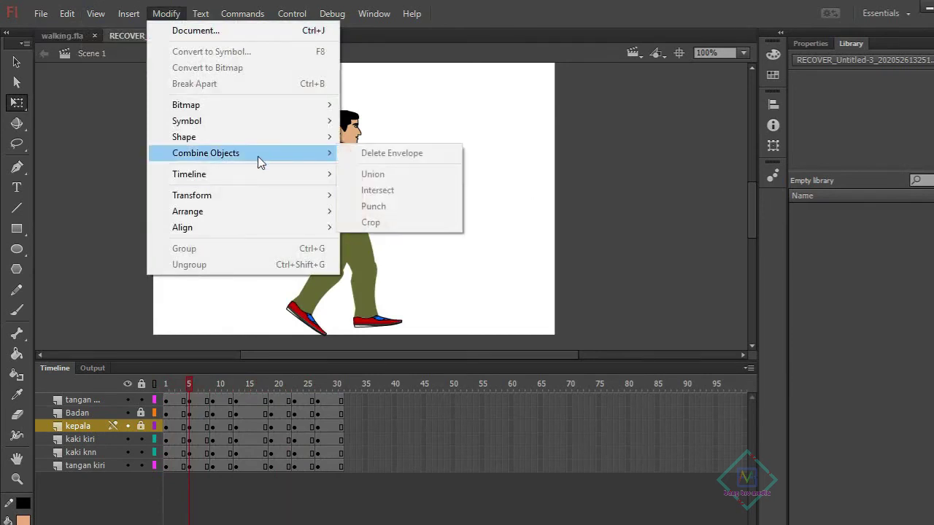
click(463, 436)
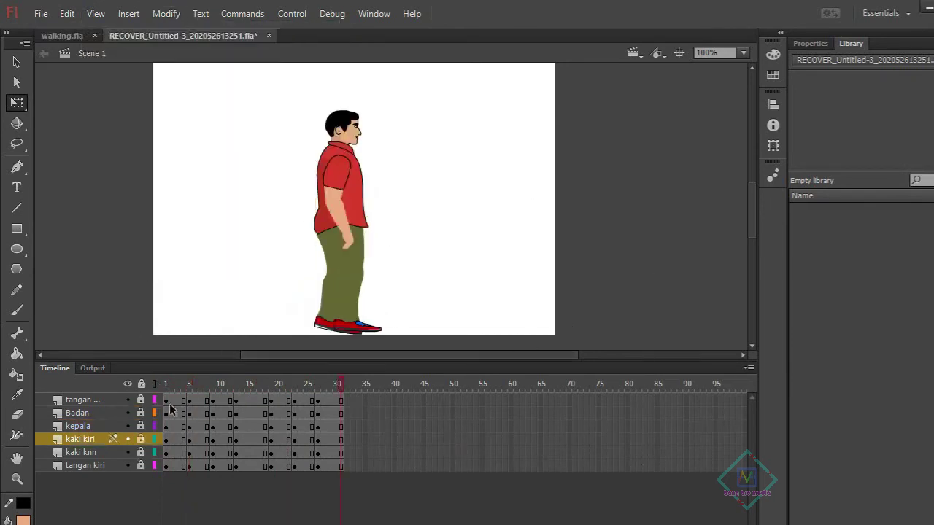
drag(80, 400, 78, 467)
right_click(78, 469)
click(146, 226)
Create a new movie clip symbol named Walk people and paste the character layers into it
click(129, 14)
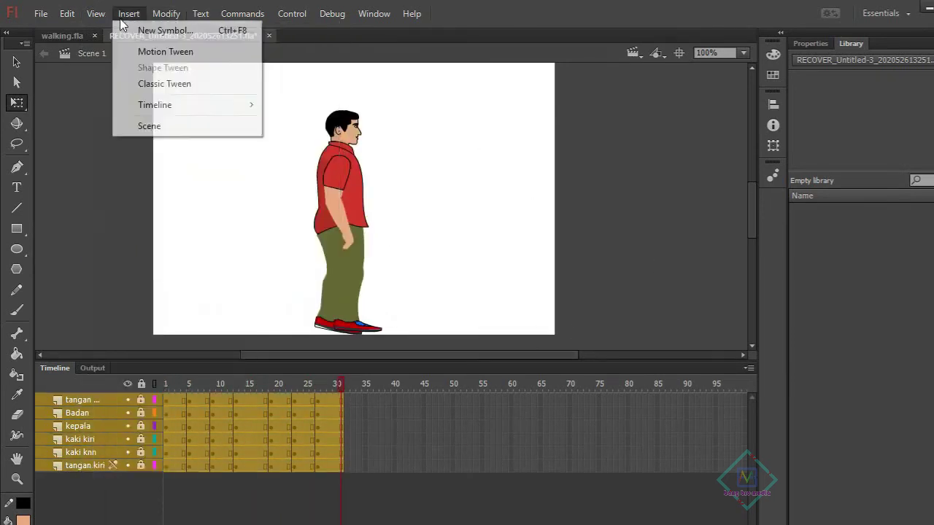
click(162, 31)
text(Walk people)
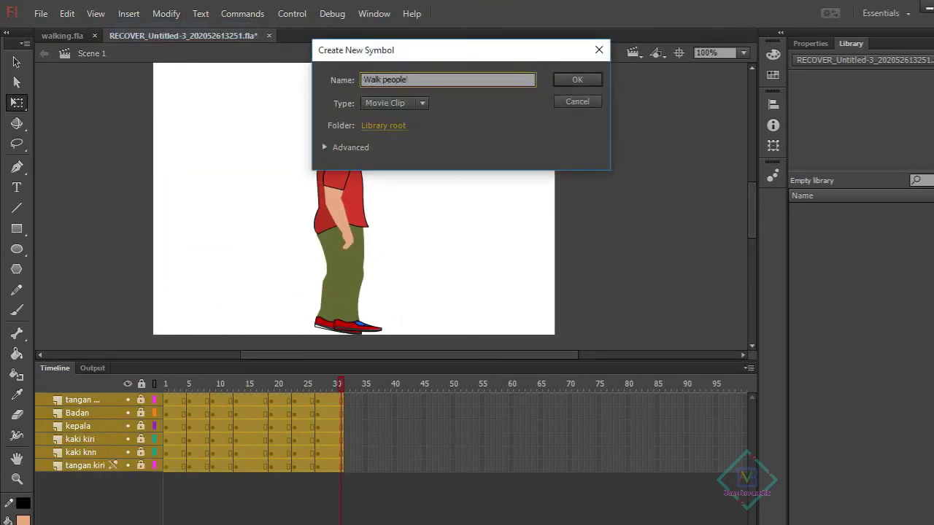
key(Return)
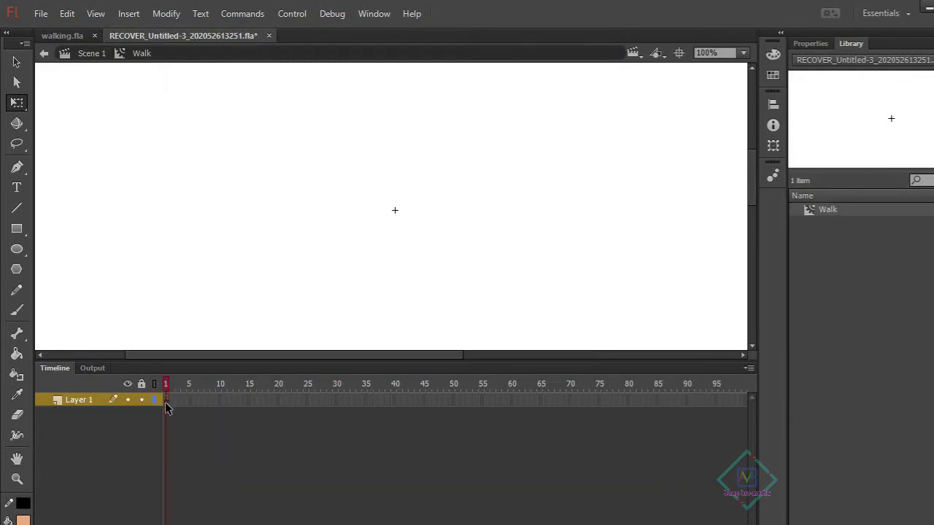
right_click(73, 400)
click(102, 167)
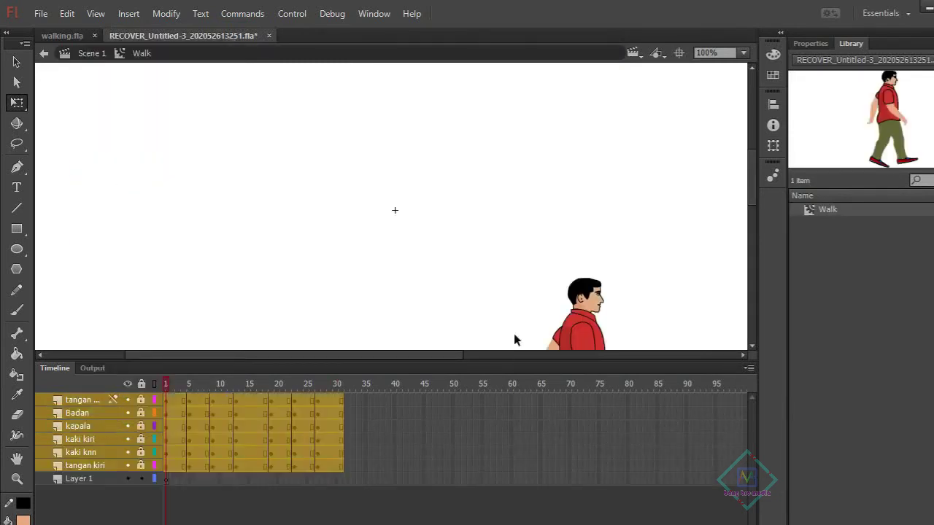
Delete the empty Layer 1 inside the Walk people symbol
click(18, 64)
scroll(753, 346, down, 5)
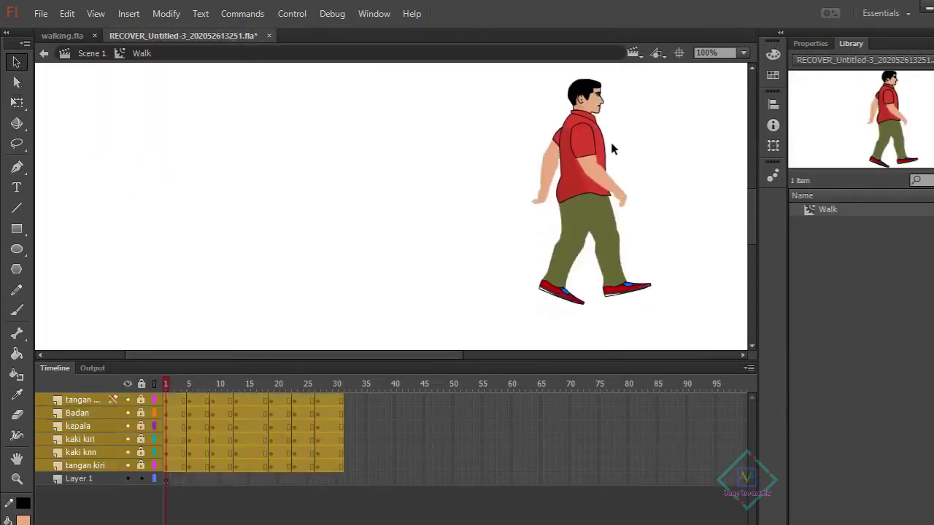
click(99, 478)
right_click(99, 479)
click(151, 199)
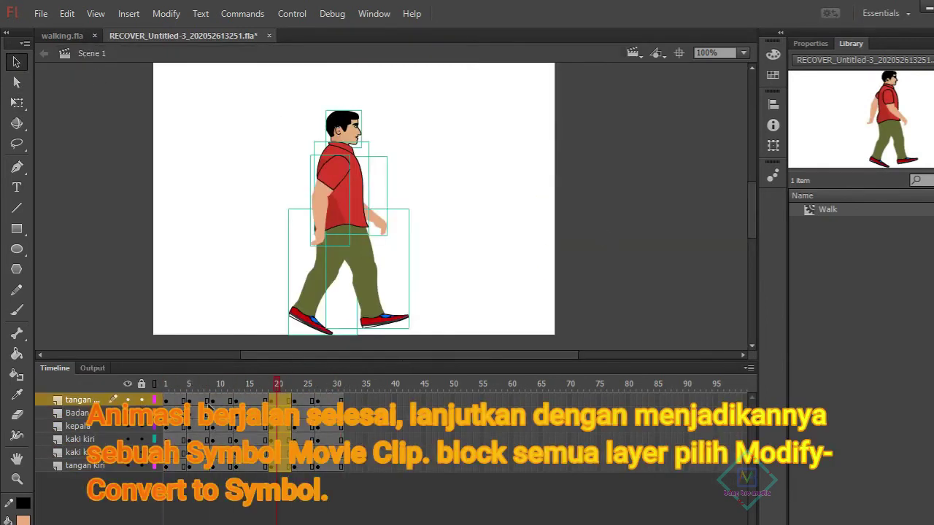
Delete the original character layers from the main stage timeline
shift+click(78, 413)
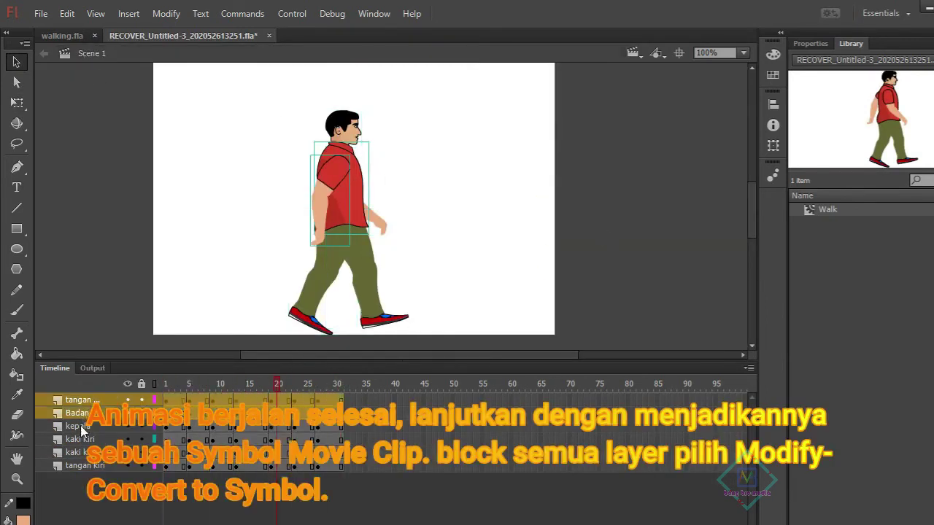
shift+click(80, 426)
shift+click(81, 439)
shift+click(84, 465)
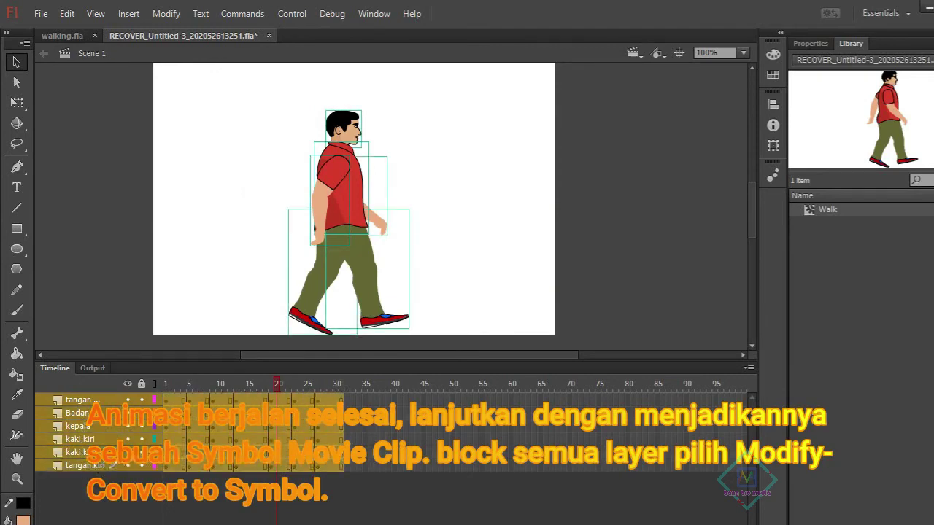
right_click(114, 445)
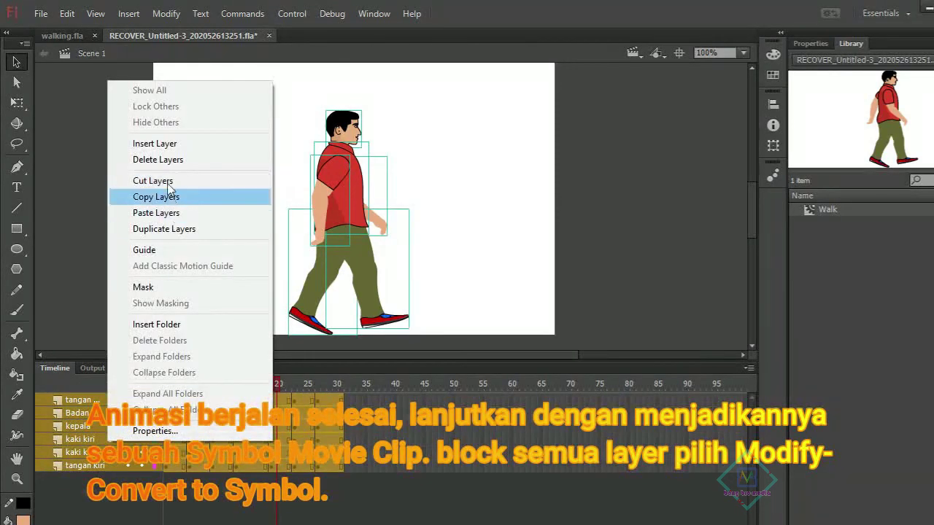
click(158, 160)
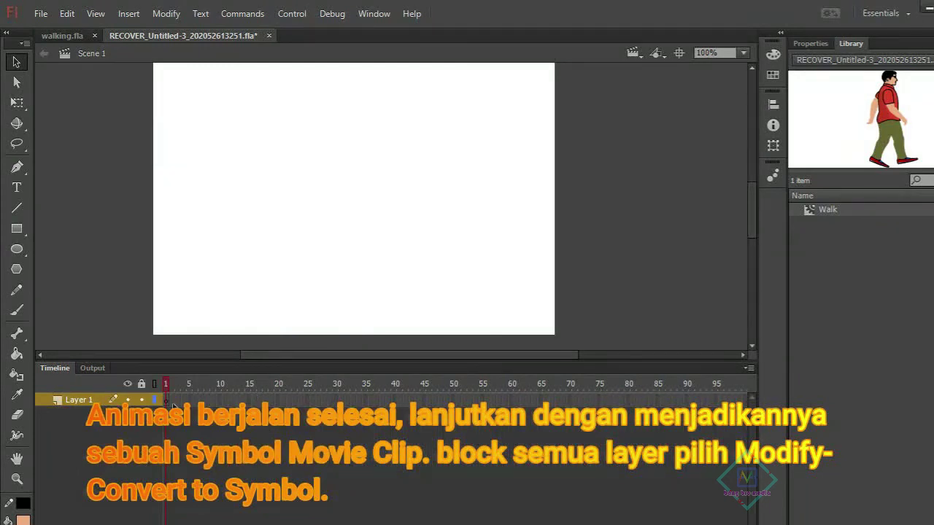
Select the Walk symbol in the Library and begin renaming it
click(860, 261)
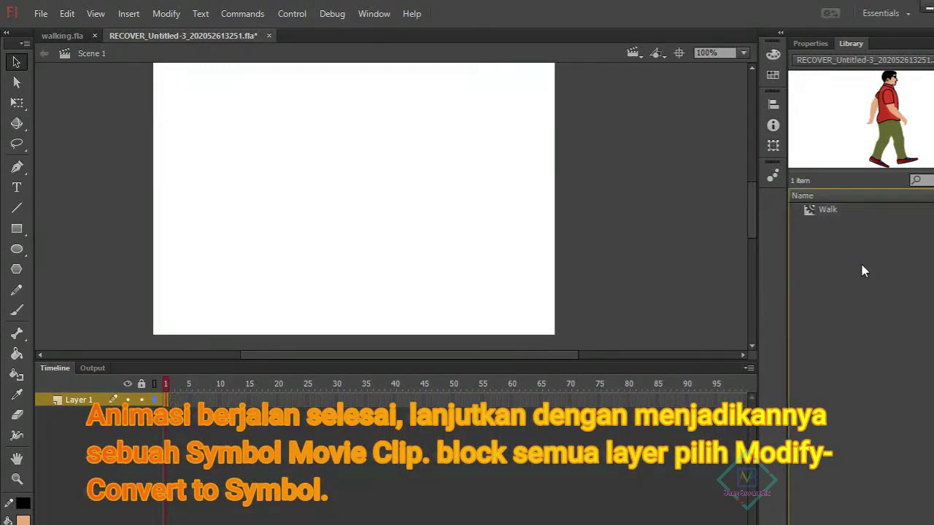
click(828, 210)
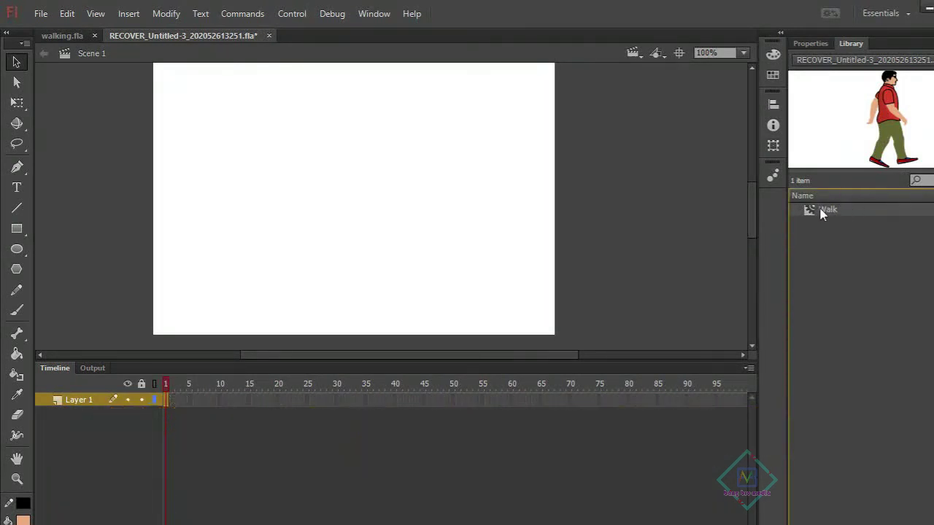
double_click(823, 211)
Confirm the Walk symbol name and add Layer 2 above Layer 1
click(811, 227)
click(43, 521)
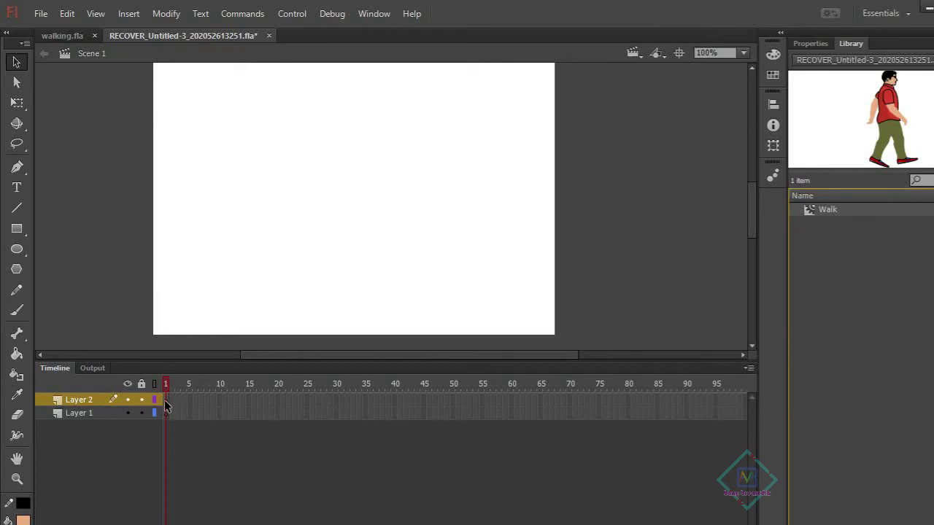
click(163, 413)
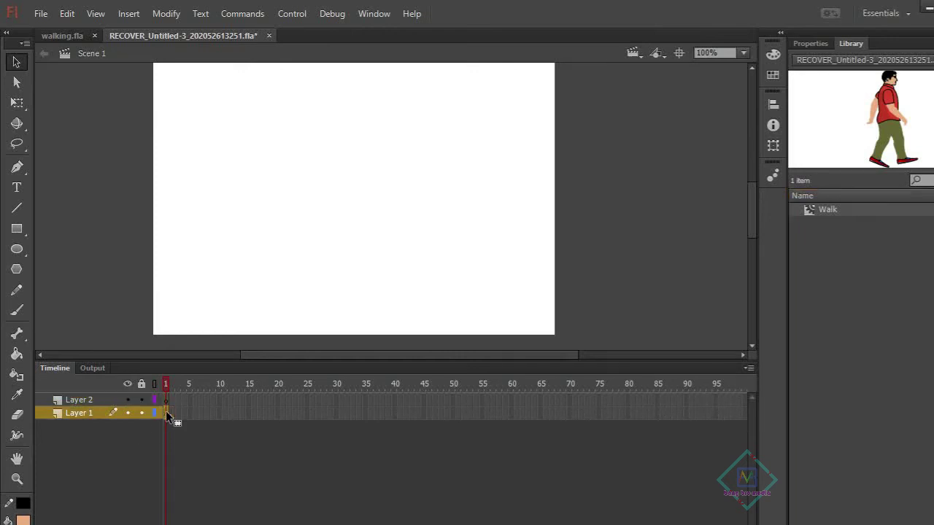
Start Import to Library and browse to the DATA0 (D:) drive
click(128, 13)
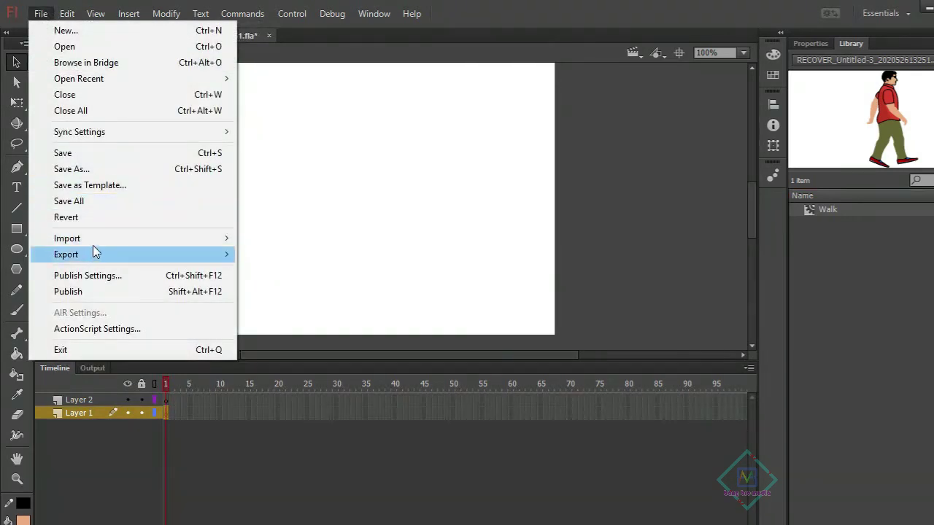
mouse_move(67, 238)
click(324, 260)
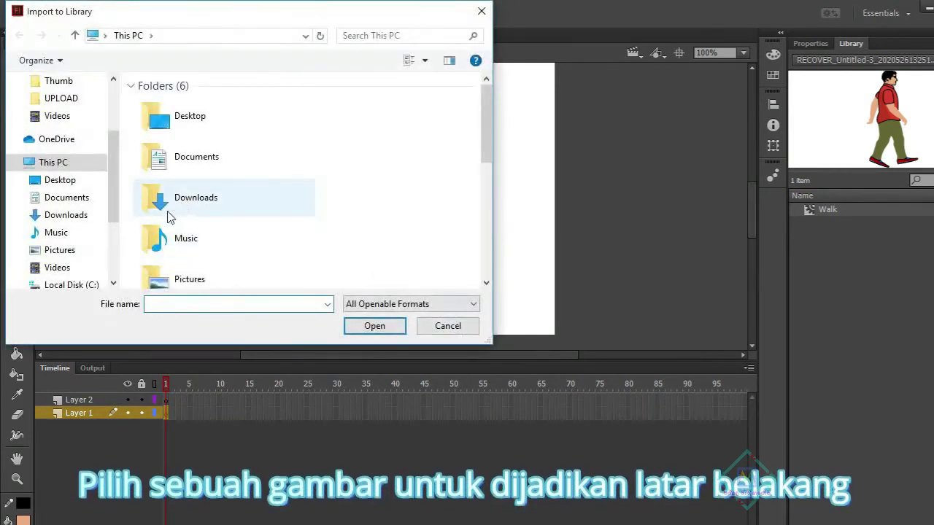
scroll(63, 277, down, 1)
scroll(73, 258, down, 1)
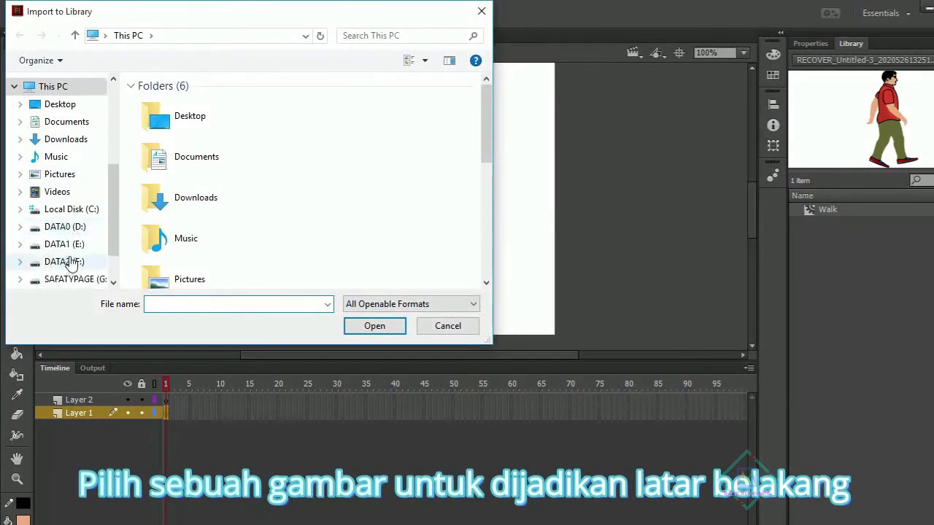
scroll(78, 242, down, 2)
click(65, 203)
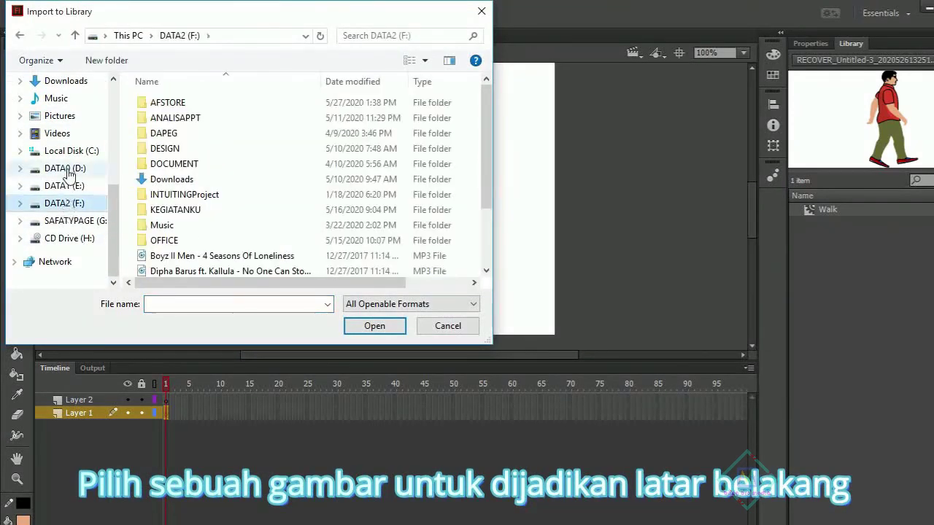
click(65, 168)
scroll(387, 193, down, 3)
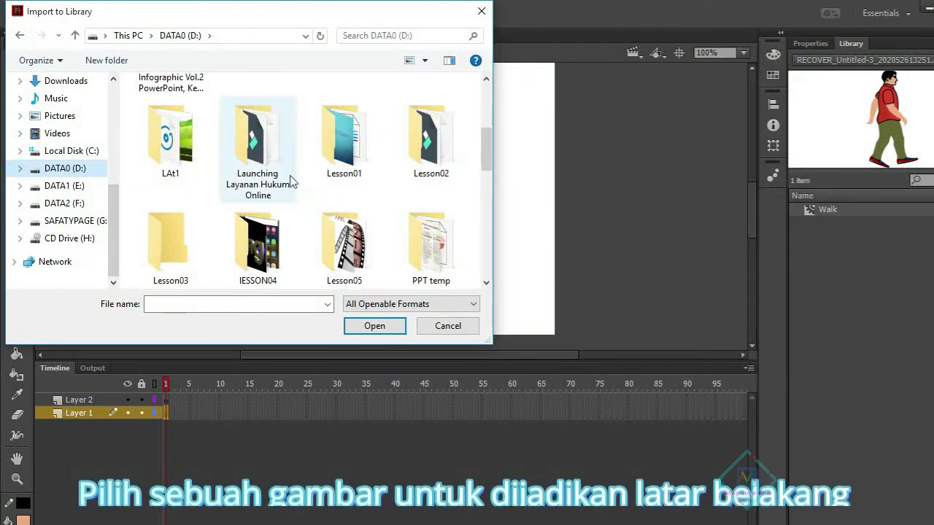
Import BG taman from the STUDIO33 background images folder
click(170, 138)
scroll(314, 172, down, 3)
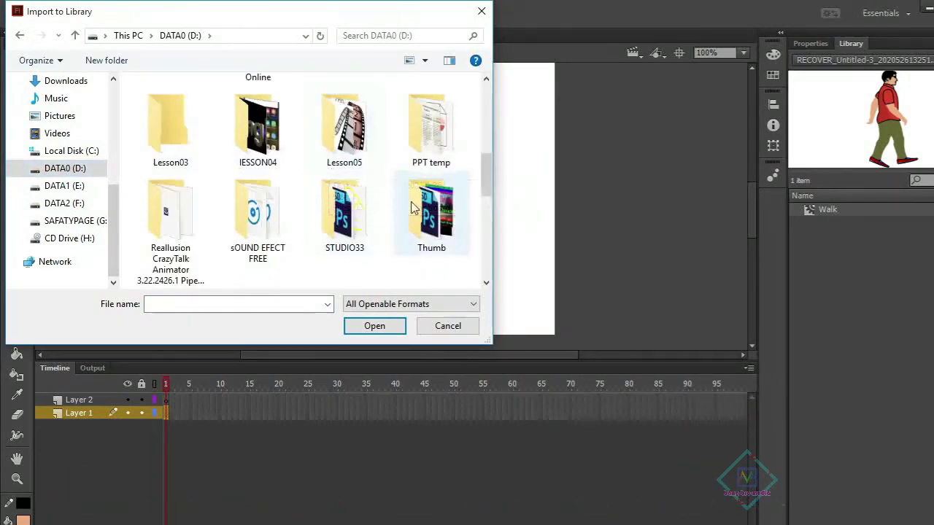
scroll(420, 204, down, 3)
scroll(241, 189, up, 2)
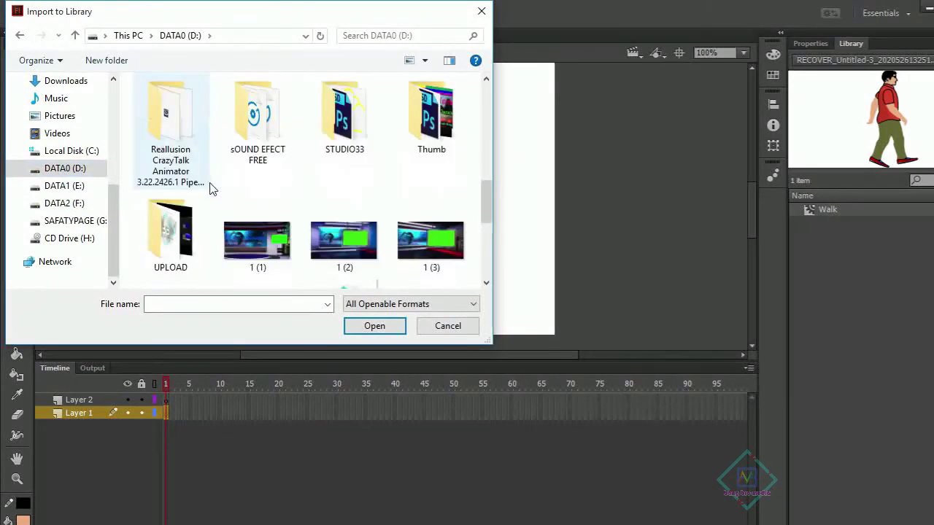
double_click(342, 116)
double_click(362, 224)
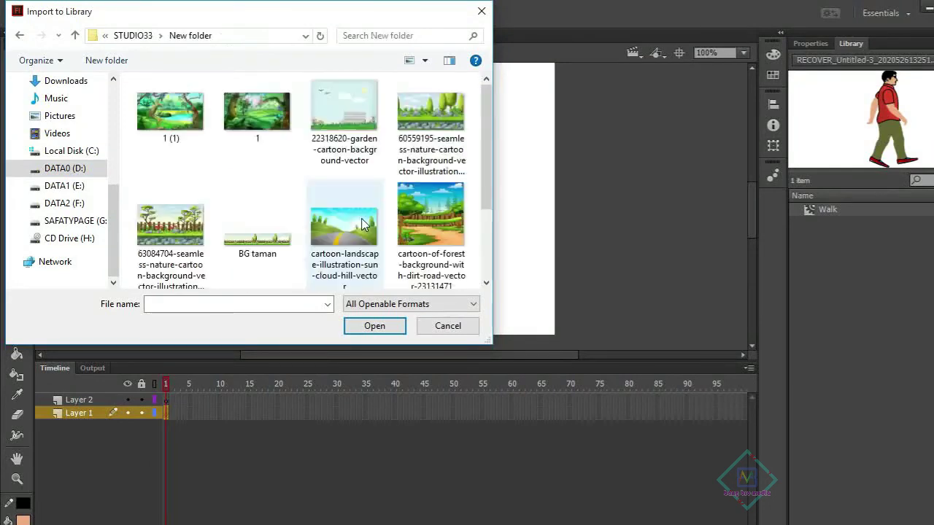
double_click(280, 241)
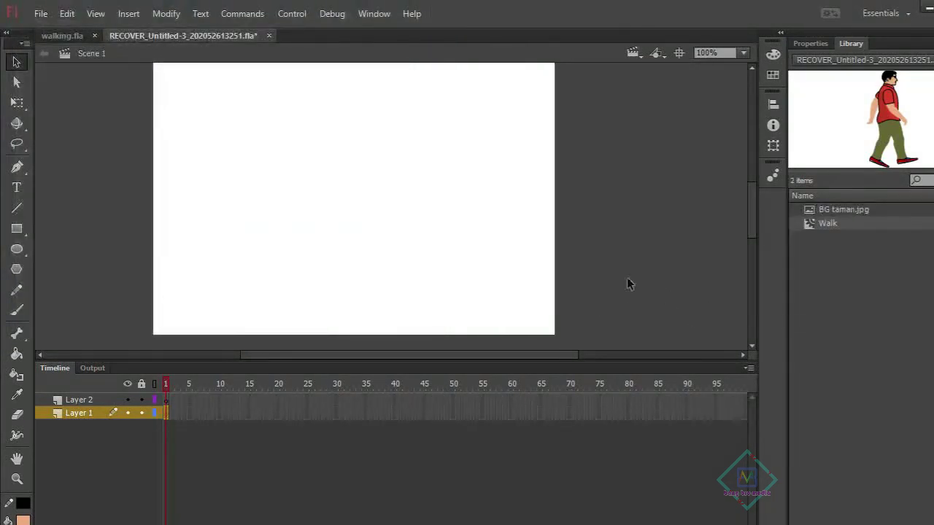
Zoom out to 25% and place the BG taman background on the stage
click(834, 212)
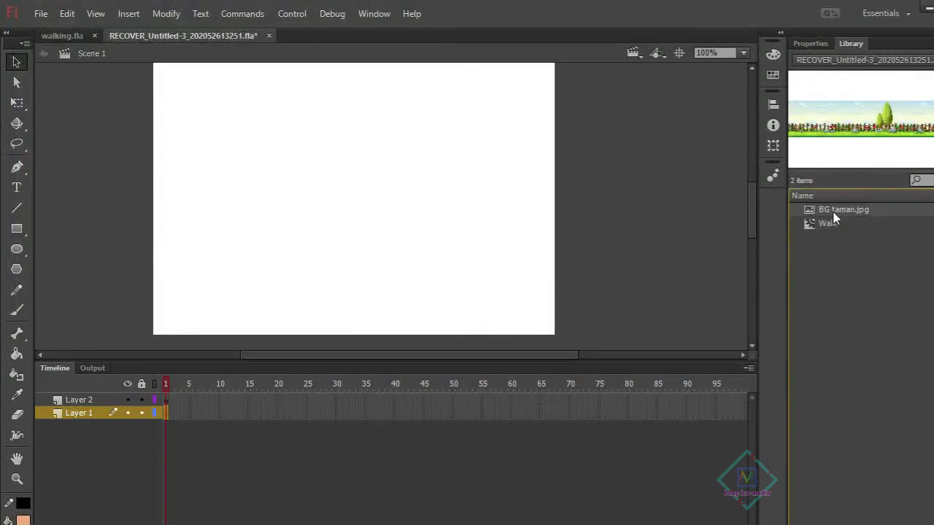
drag(473, 173, 471, 178)
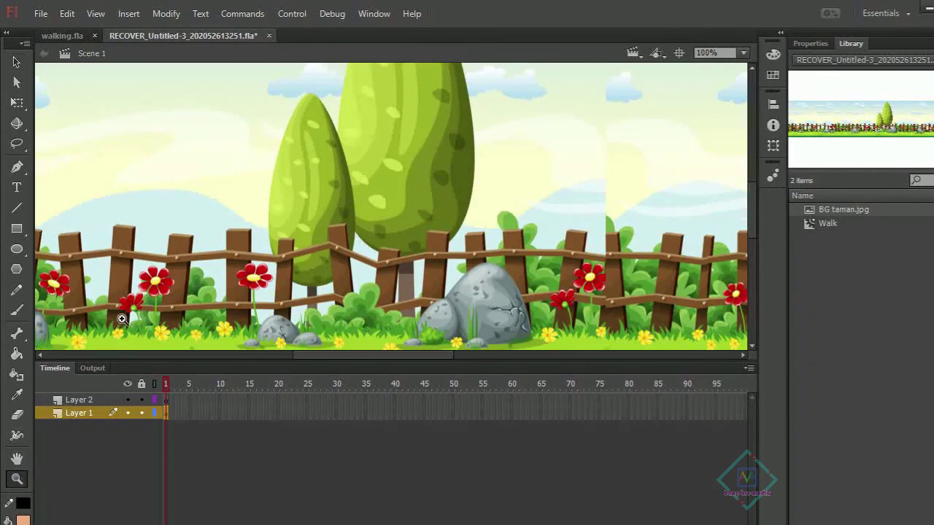
alt+click(154, 308)
alt+click(176, 298)
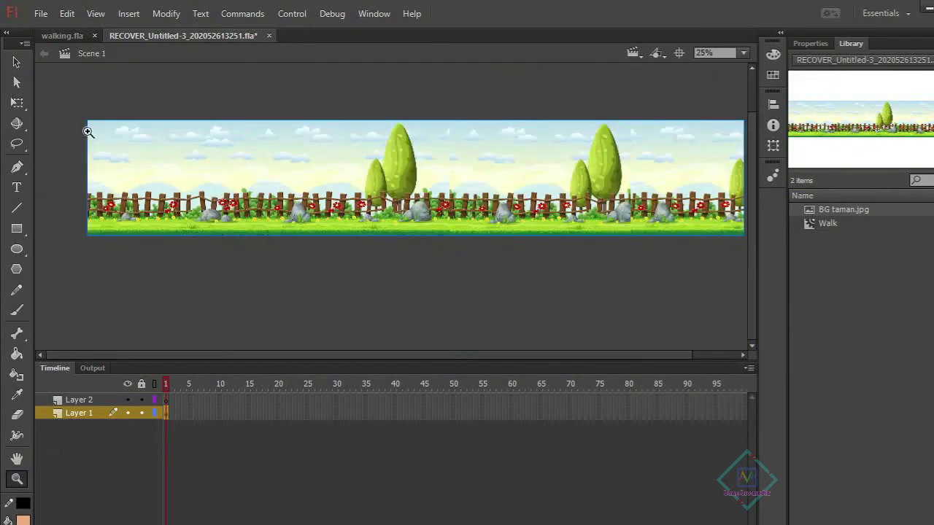
drag(219, 182, 467, 164)
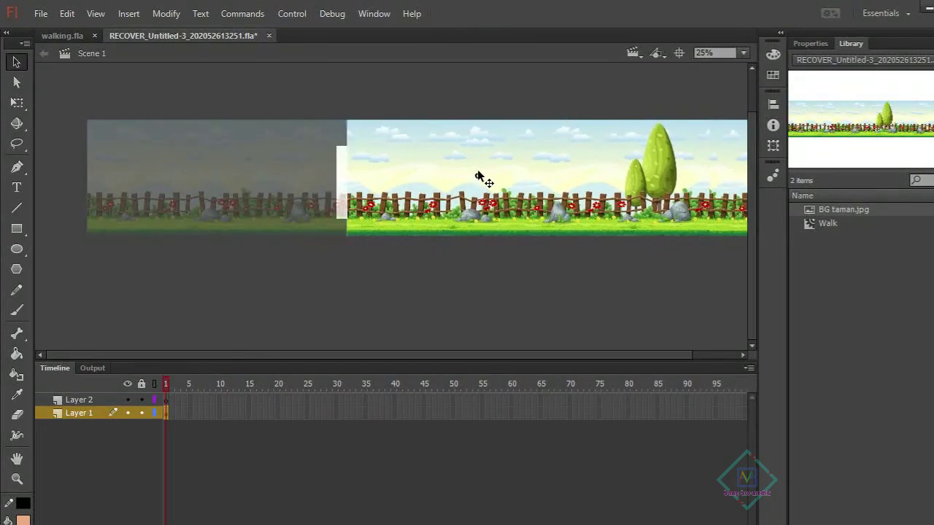
mouse_move(465, 161)
mouse_down()
mouse_move(469, 171)
mouse_move(468, 163)
mouse_up()
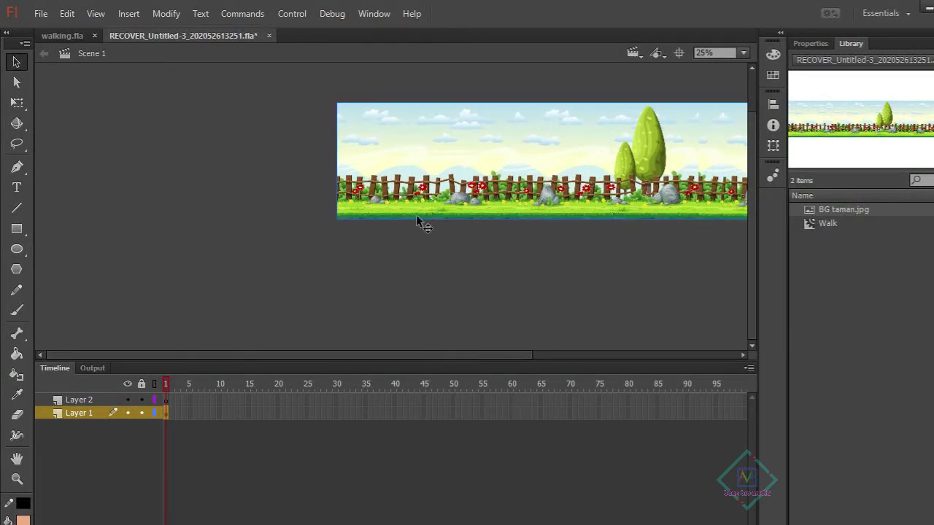
Narrow the background with Free Transform and align its left end to the stage edge
key(q)
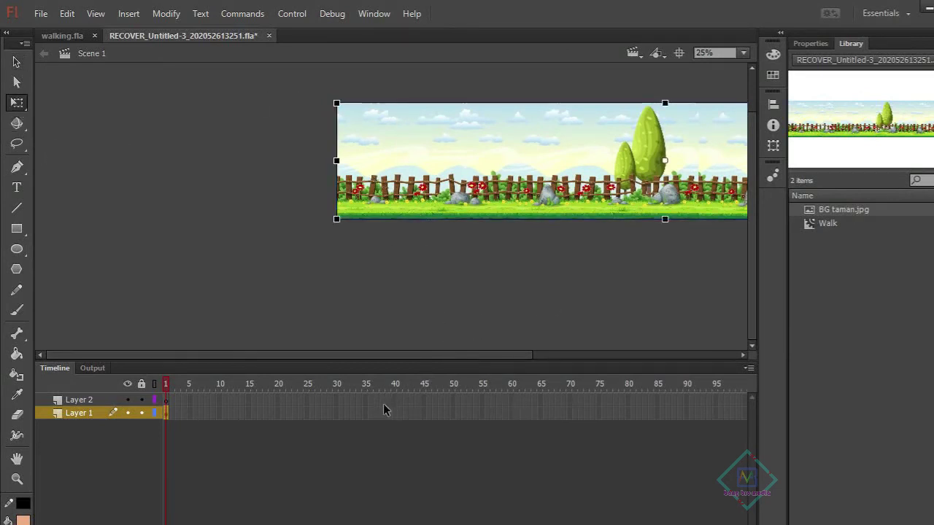
drag(142, 355, 398, 364)
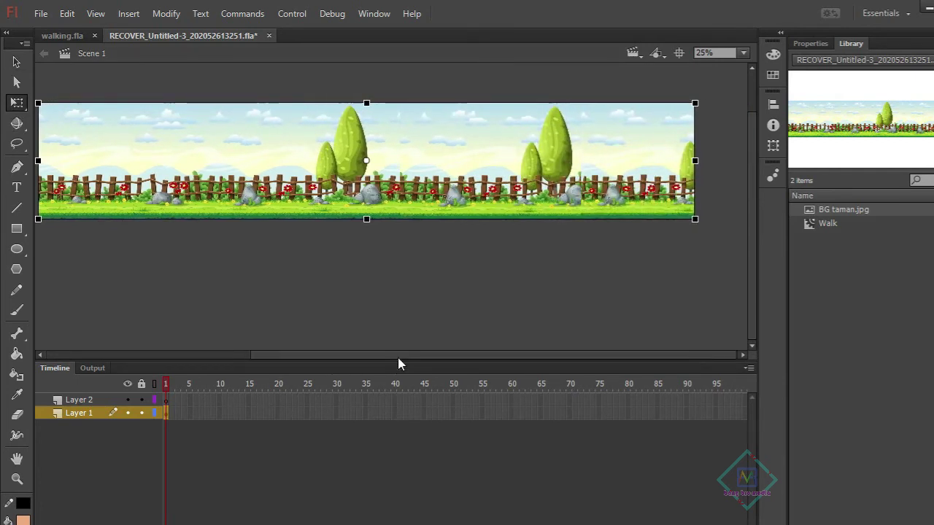
drag(692, 160, 650, 159)
click(397, 241)
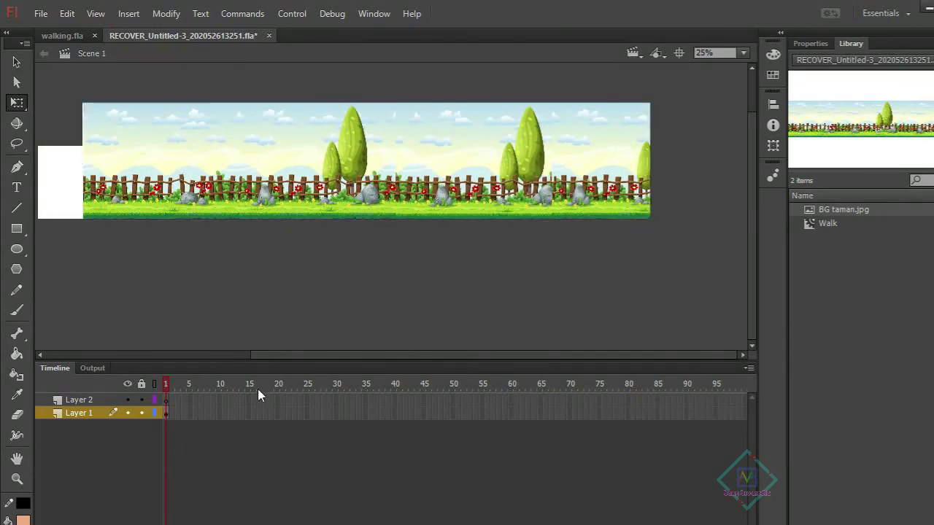
drag(272, 356, 231, 355)
click(277, 176)
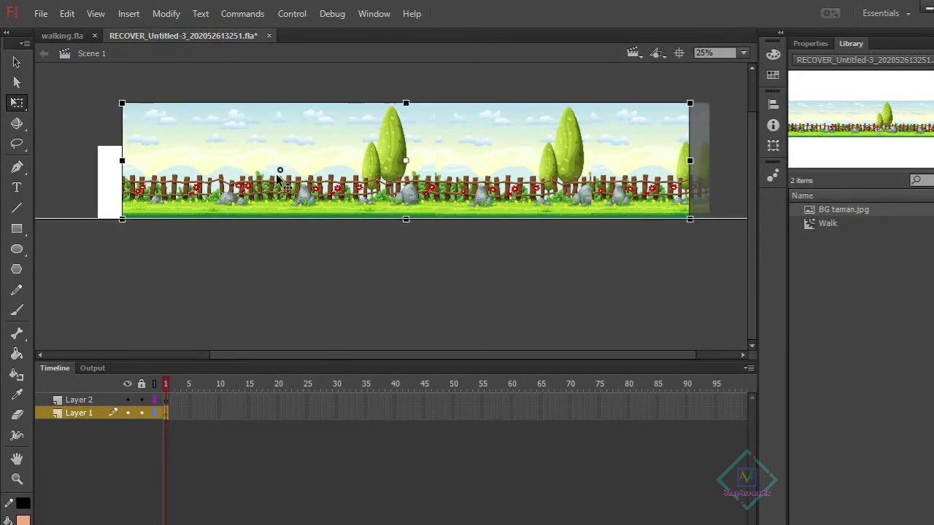
drag(278, 176, 253, 176)
click(347, 281)
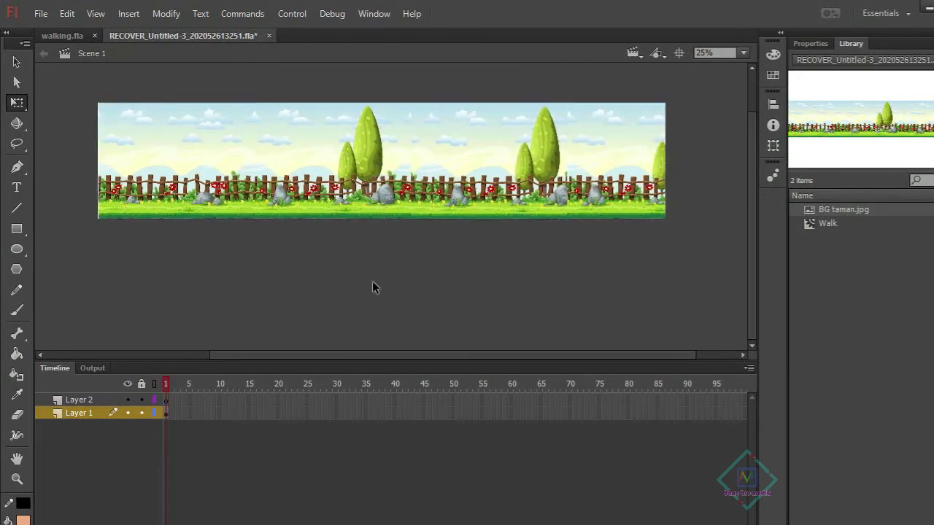
Add a keyframe at frame 70 with the background slid to the left
right_click(567, 413)
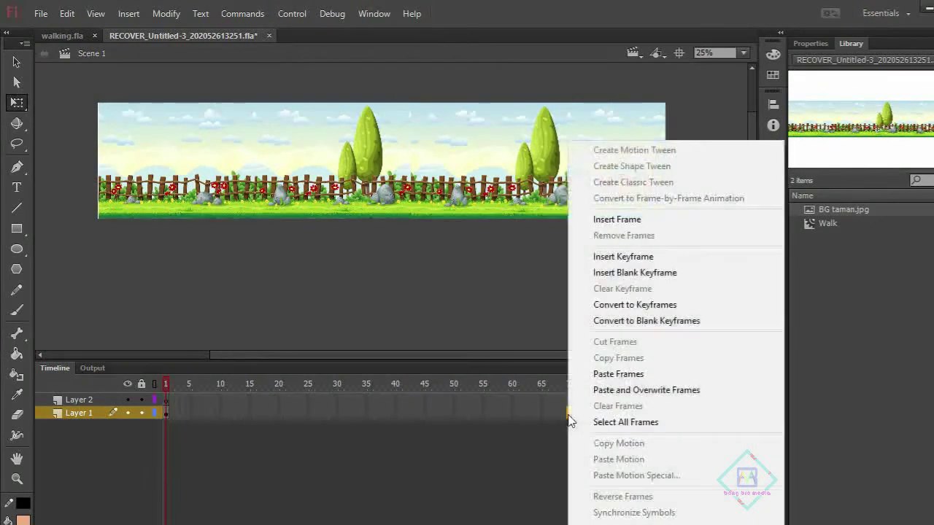
click(656, 264)
drag(384, 356, 373, 358)
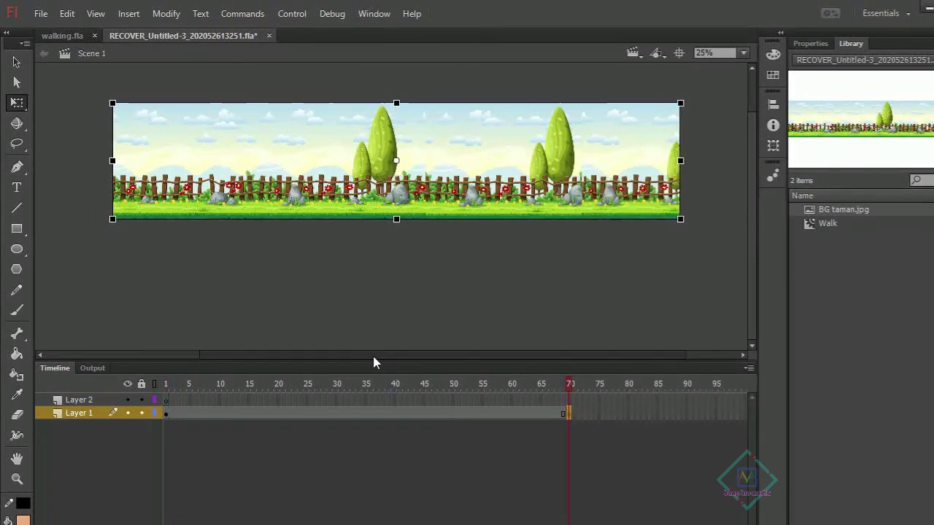
mouse_move(642, 202)
mouse_down()
mouse_move(255, 186)
mouse_move(197, 199)
mouse_up()
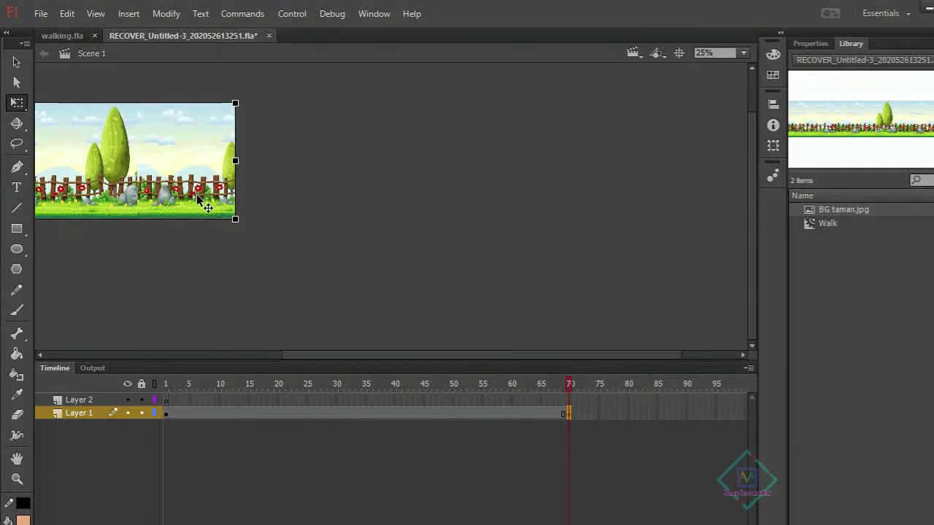
Create a classic tween on Layer 1 between the two keyframes
click(245, 413)
right_click(247, 412)
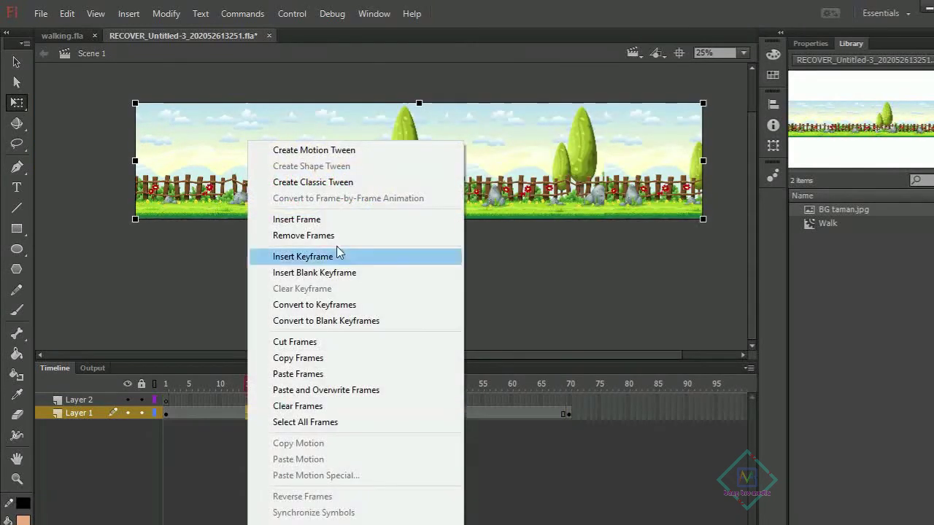
click(337, 187)
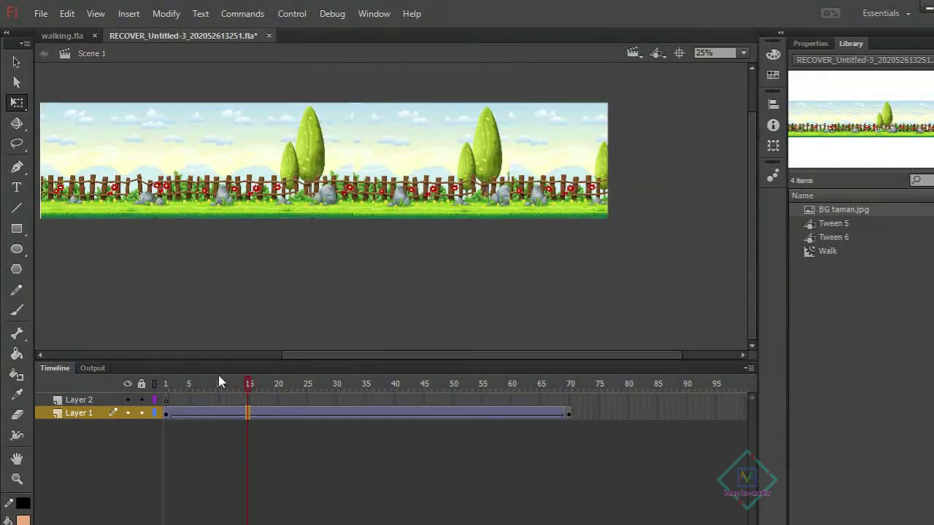
drag(172, 383, 520, 401)
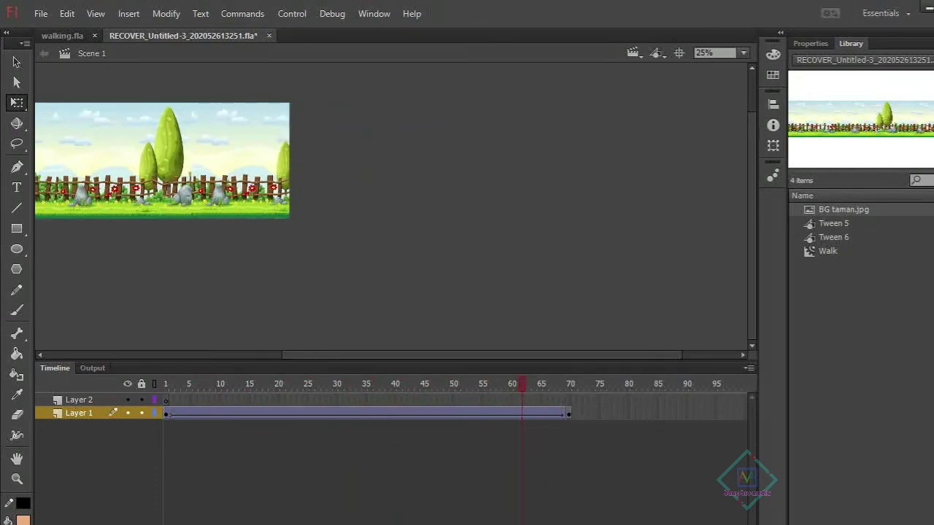
scroll(419, 489, right, 5)
scroll(420, 489, left, 2)
scroll(419, 488, left, 2)
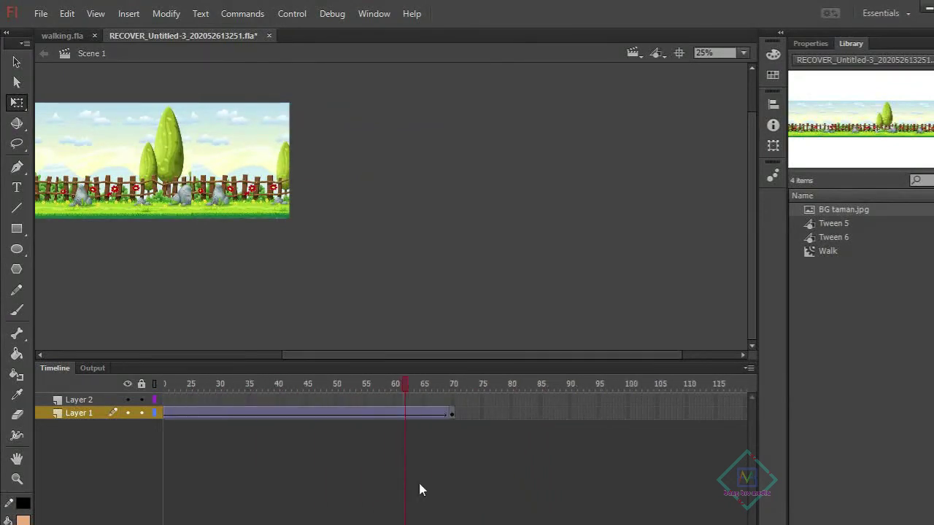
Stretch the tween's end keyframe to frame 110 and preview the scrolling background
click(451, 413)
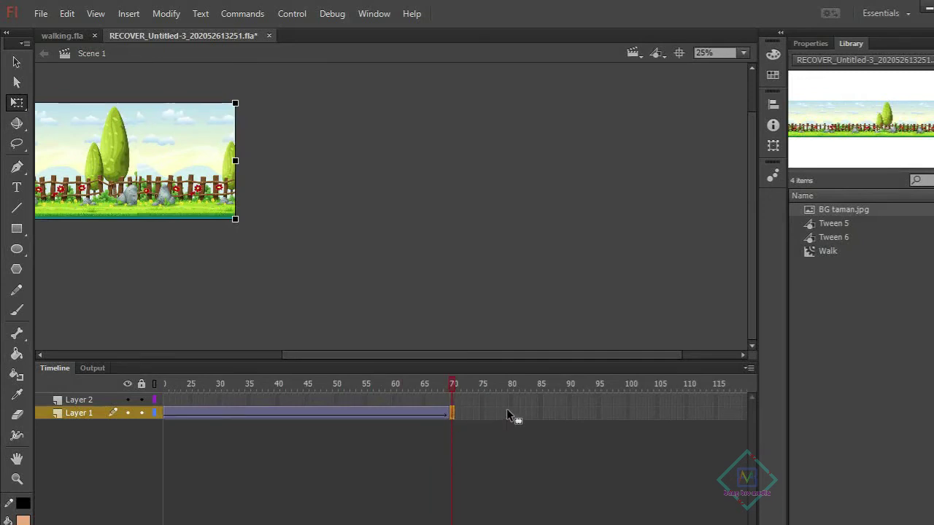
drag(688, 408, 691, 412)
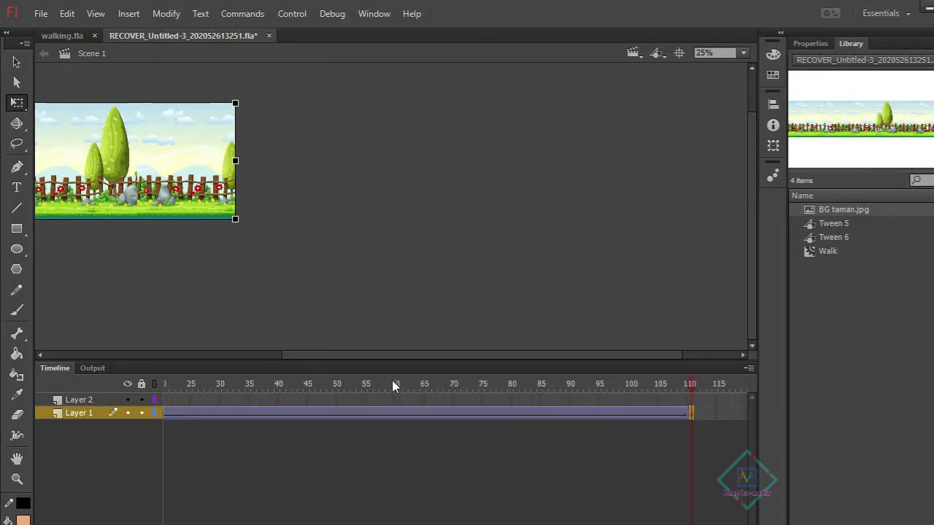
key(Return)
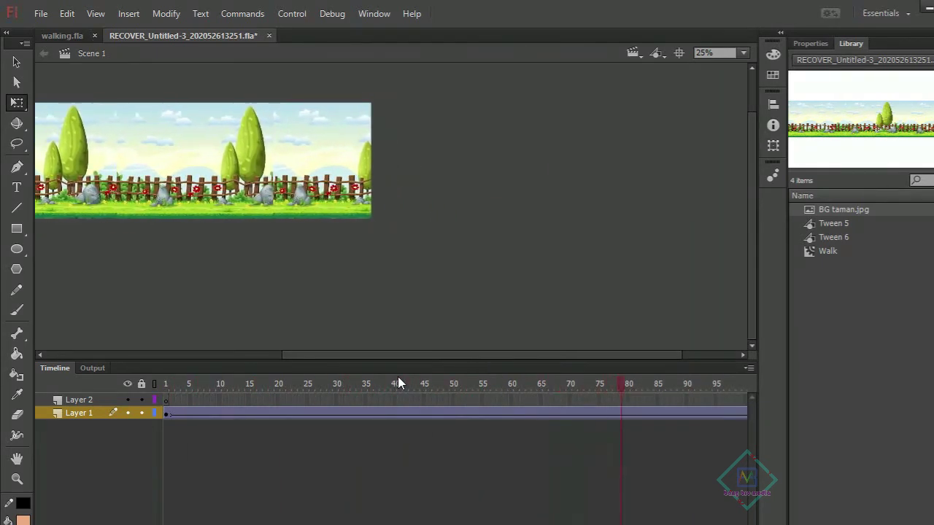
key(Return)
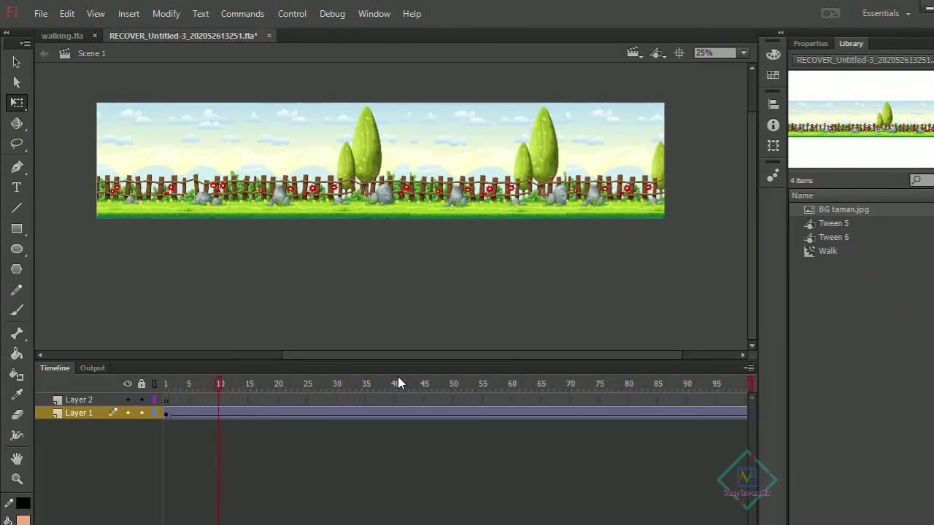
key(Return)
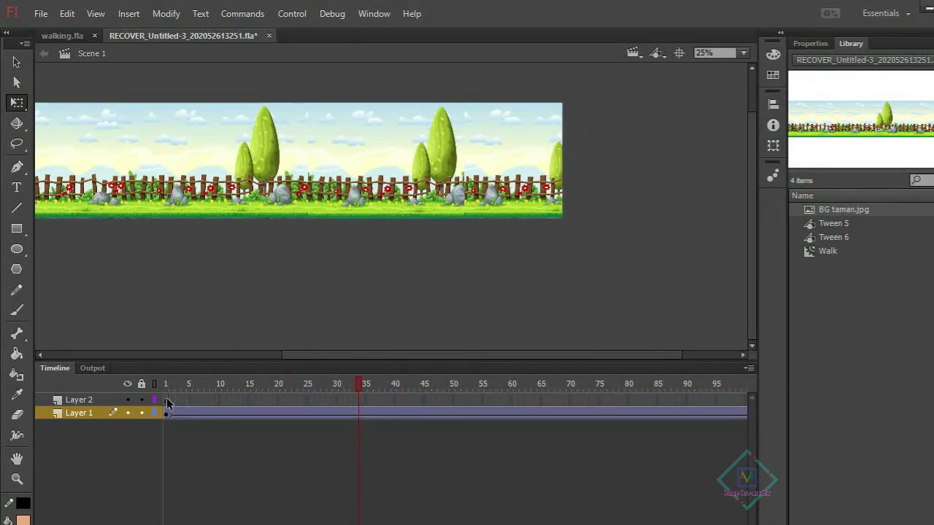
click(167, 401)
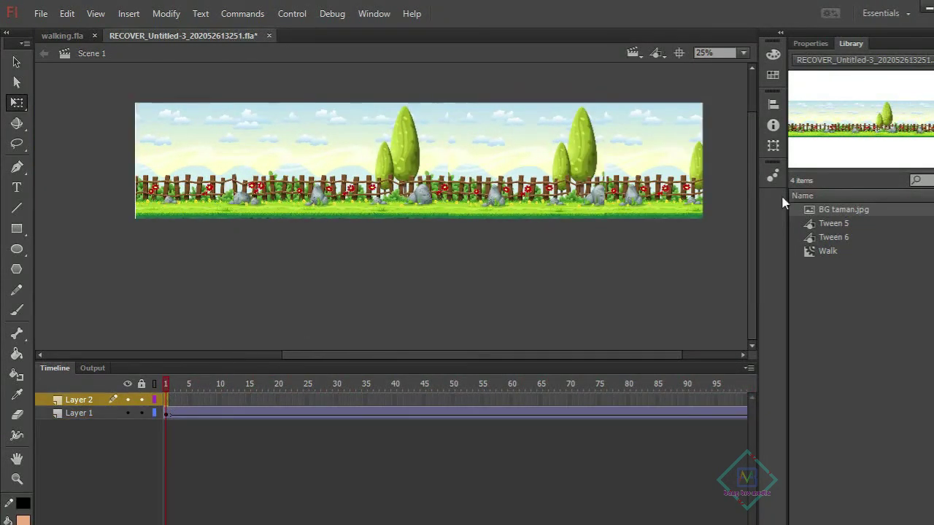
Rename Layer 2 to orang
double_click(75, 399)
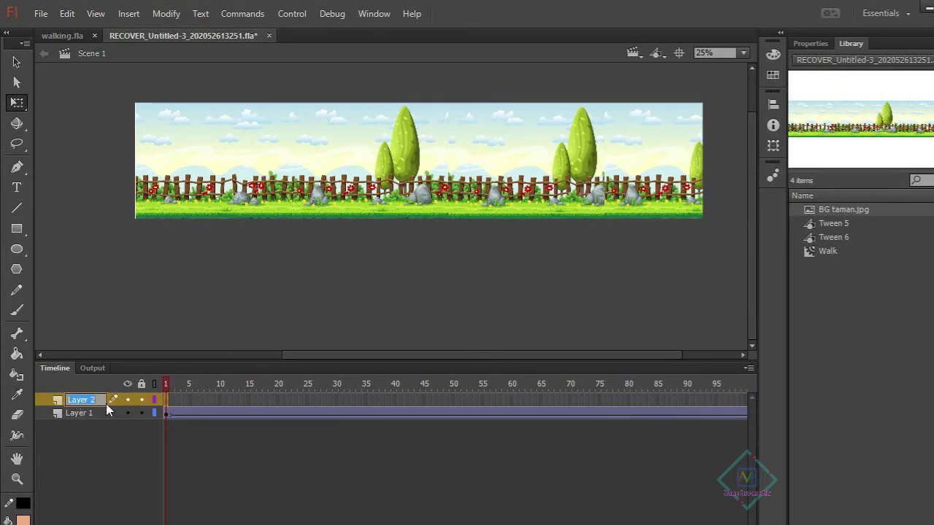
text(orang)
key(Return)
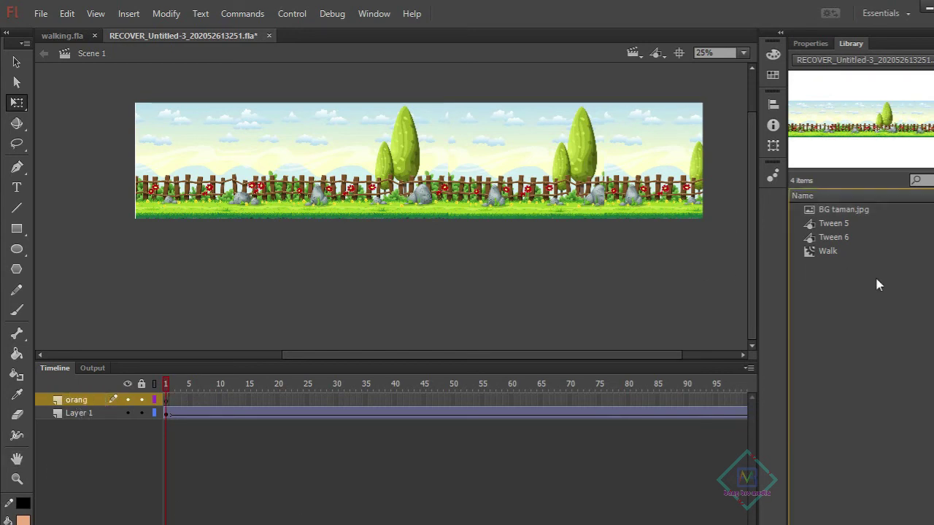
Place the Walk character at the garden's left end and test the movie
click(836, 254)
mouse_move(738, 245)
mouse_down()
mouse_move(178, 206)
mouse_move(192, 216)
mouse_move(163, 194)
mouse_up()
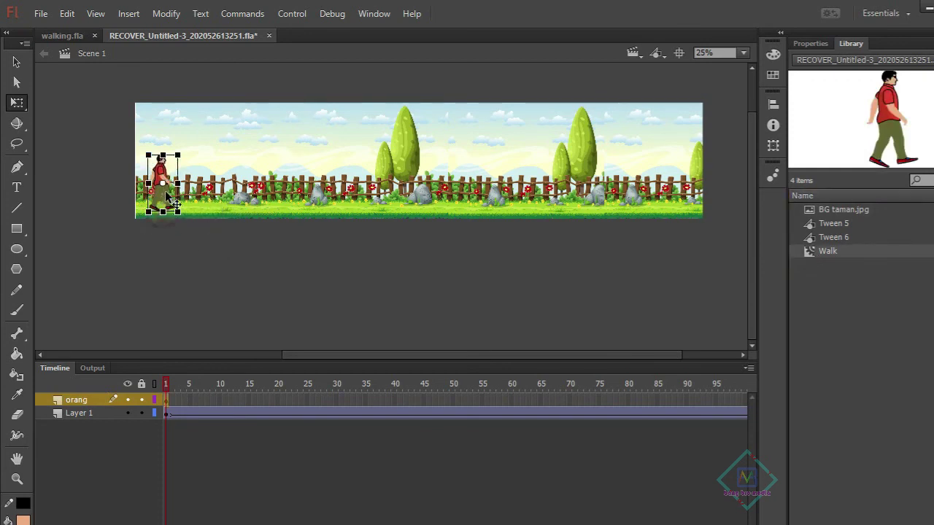
click(210, 241)
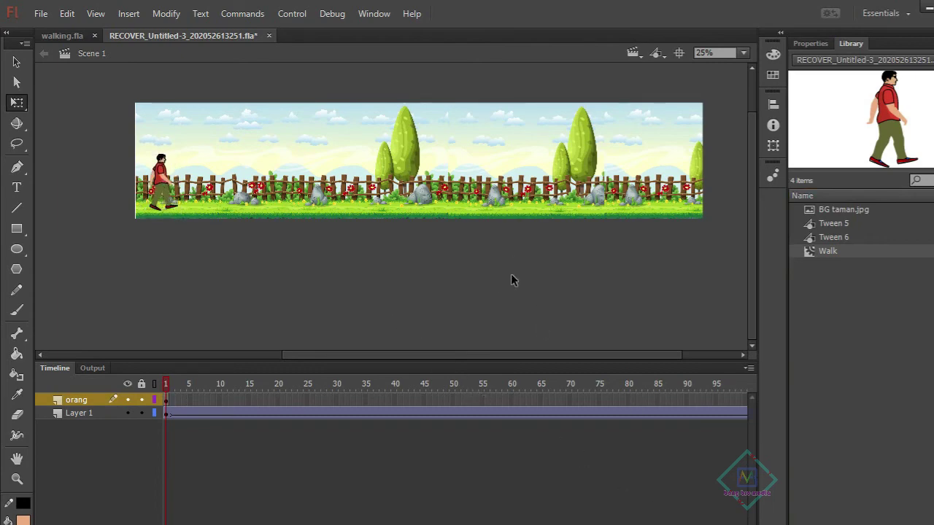
key(ctrl+Return)
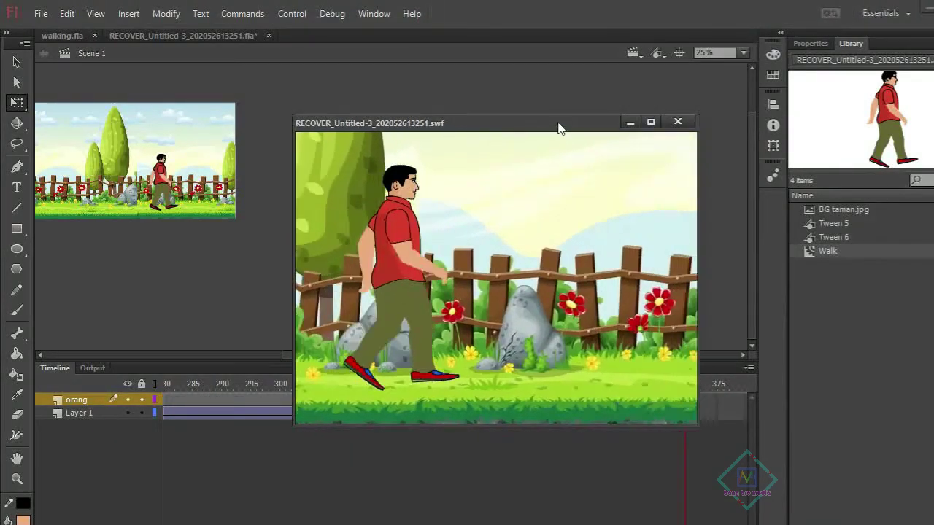
Enlarge and close the test-movie window, then enter the Walk symbol for editing
drag(559, 126, 437, 123)
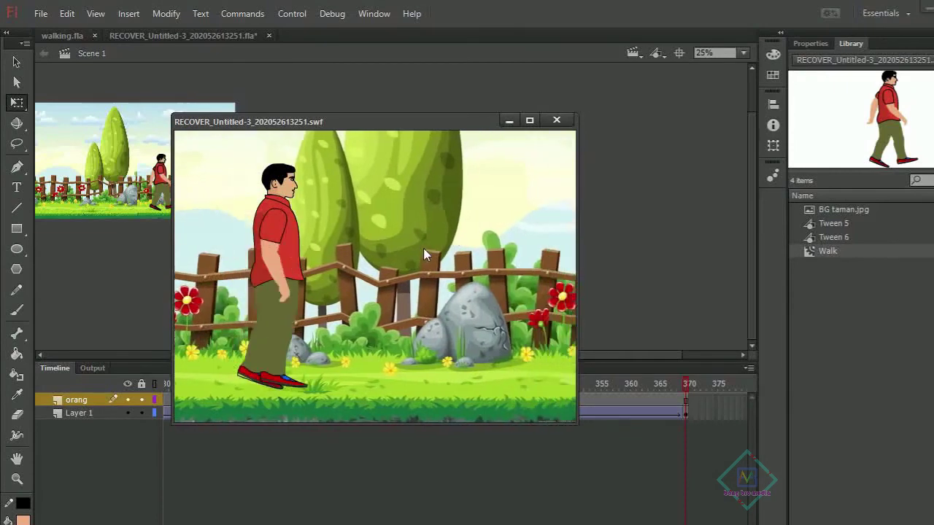
drag(578, 114, 722, 53)
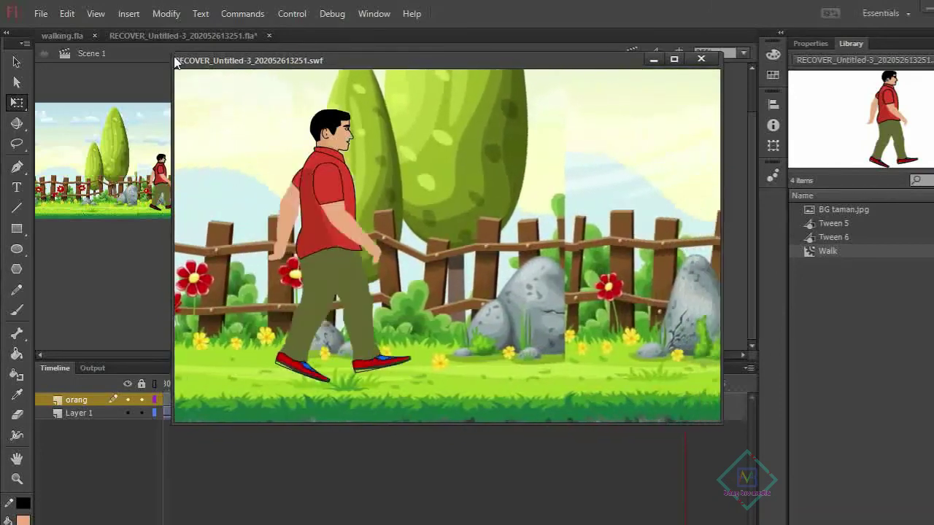
mouse_move(172, 55)
mouse_down()
mouse_move(49, 5)
mouse_move(24, 4)
mouse_up()
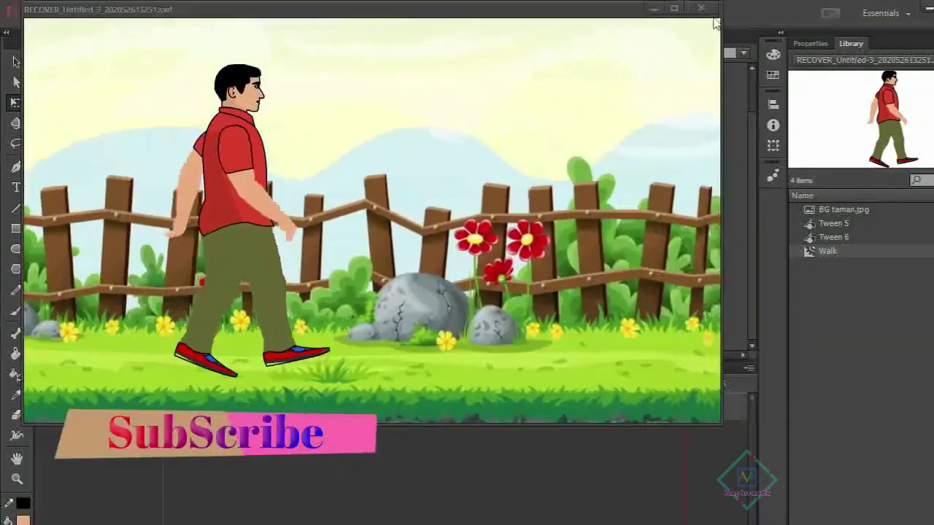
key(ctrl+w)
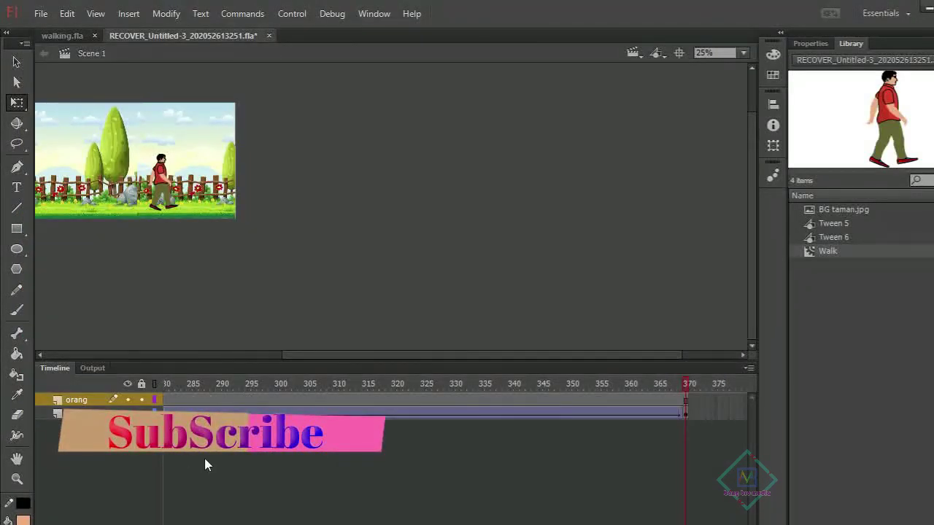
double_click(159, 178)
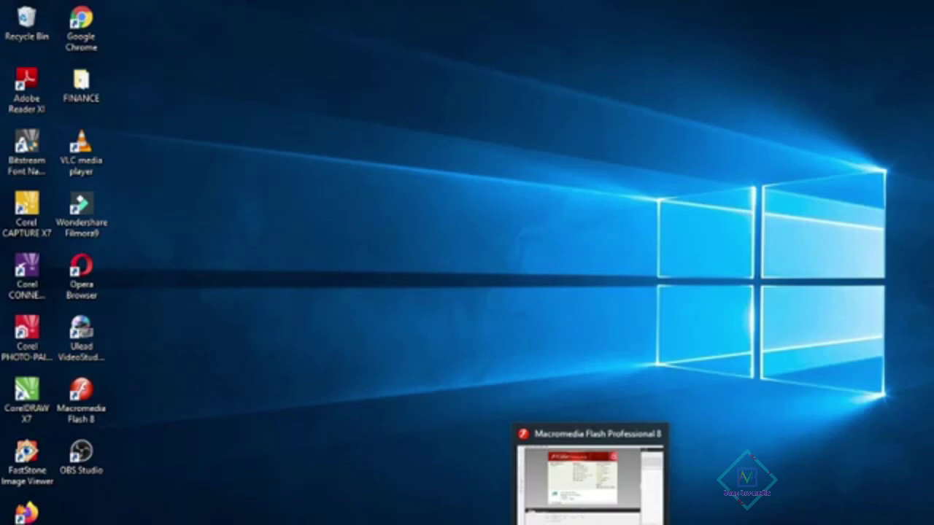
Bring Flash 8 forward and create a new Flash document, Untitled-4
click(589, 481)
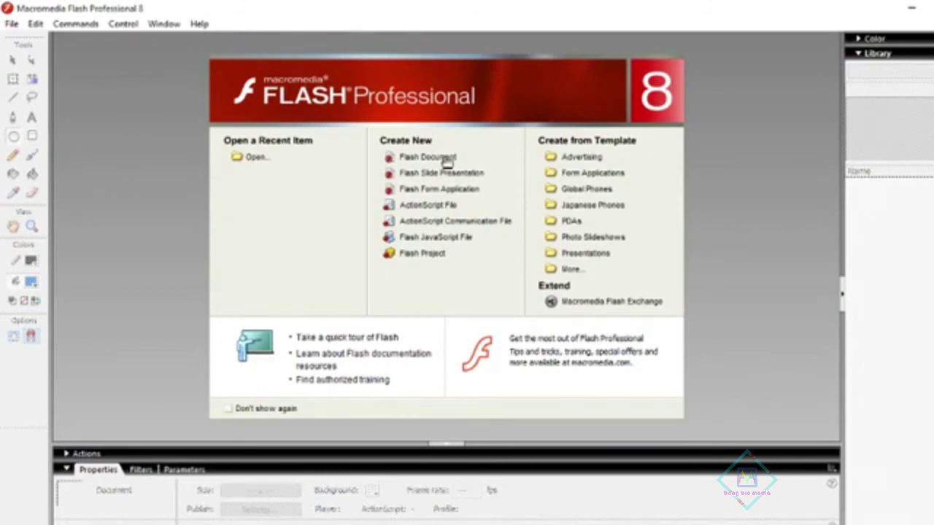
click(437, 158)
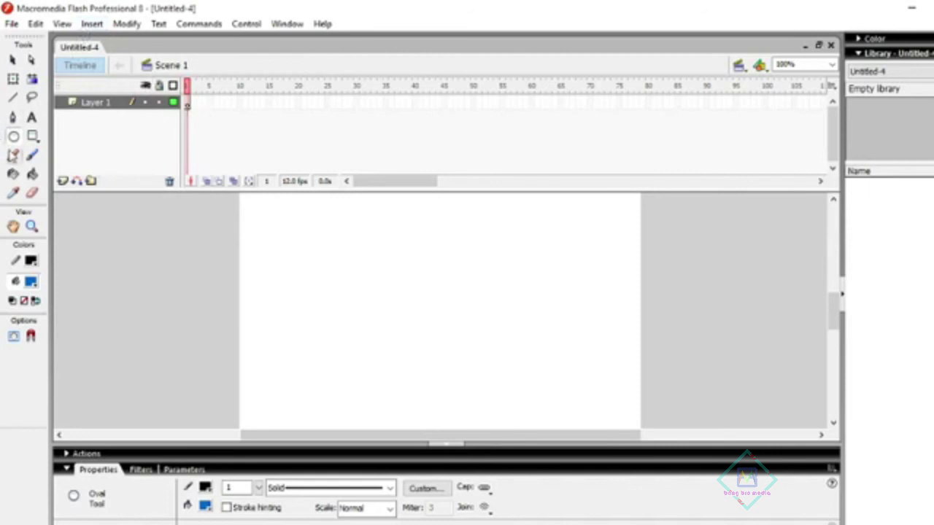
Draw a triangle outline with the Line tool on the left of the stage
click(13, 97)
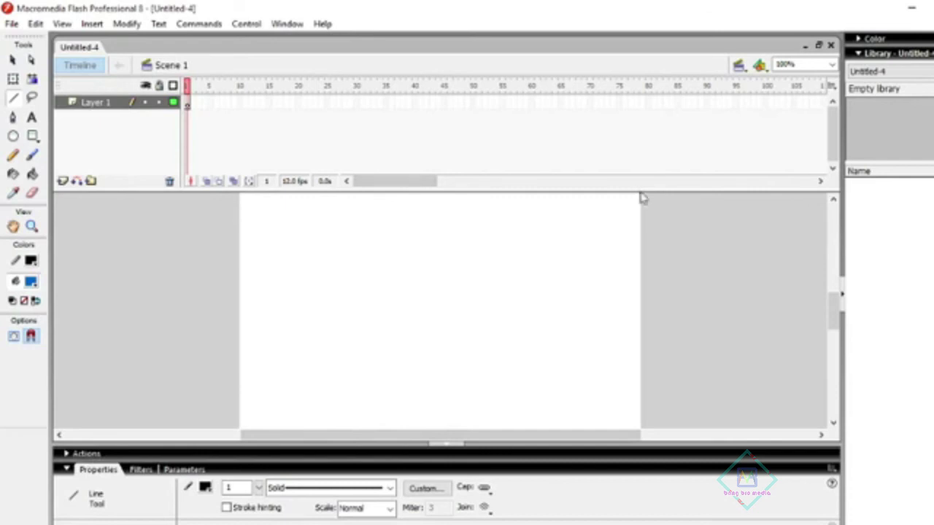
drag(643, 192, 640, 147)
scroll(480, 178, up, 1)
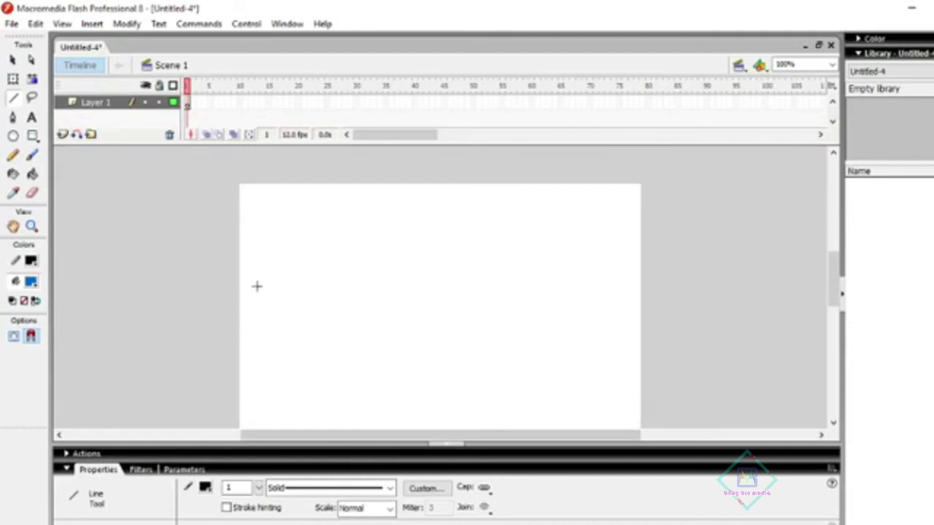
mouse_move(252, 305)
mouse_down()
mouse_move(323, 197)
mouse_move(420, 307)
mouse_move(381, 418)
mouse_move(277, 311)
mouse_move(251, 305)
mouse_up()
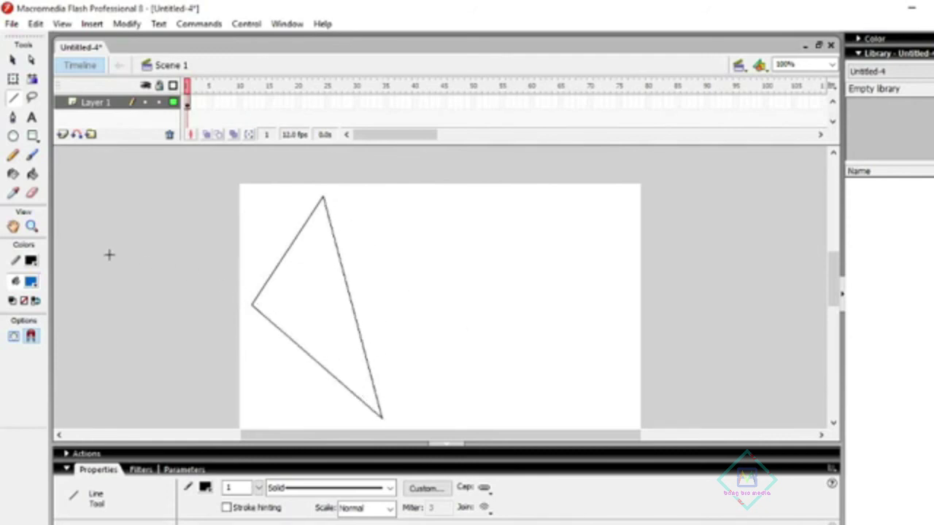
Fill the triangle with blue using the Paint Bucket
click(32, 174)
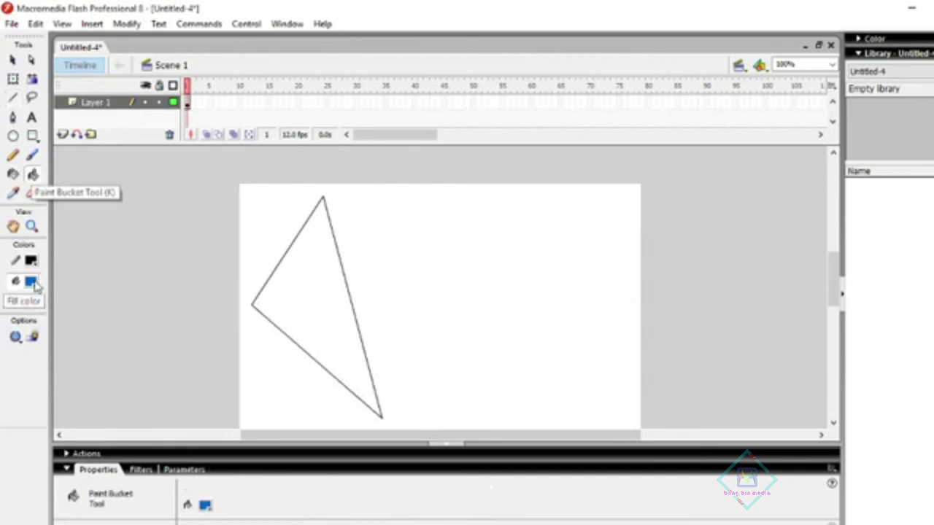
click(31, 282)
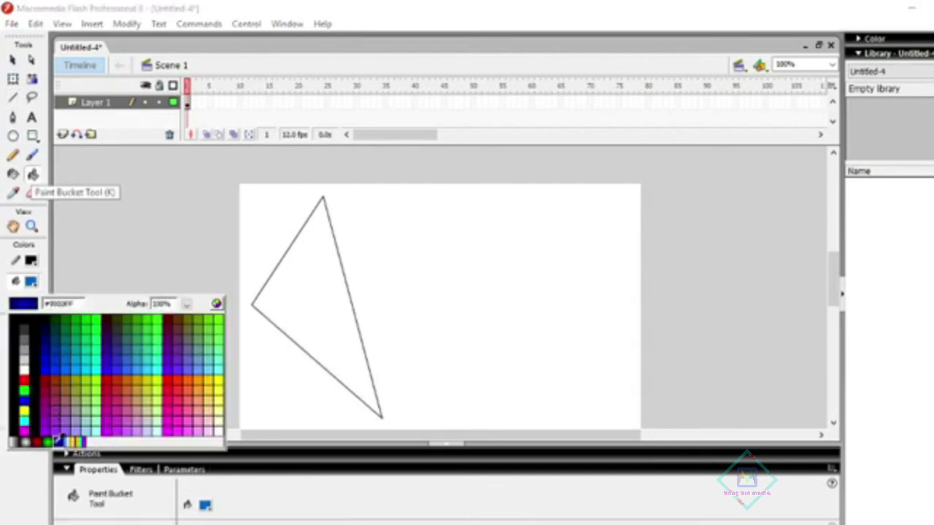
click(65, 353)
click(335, 305)
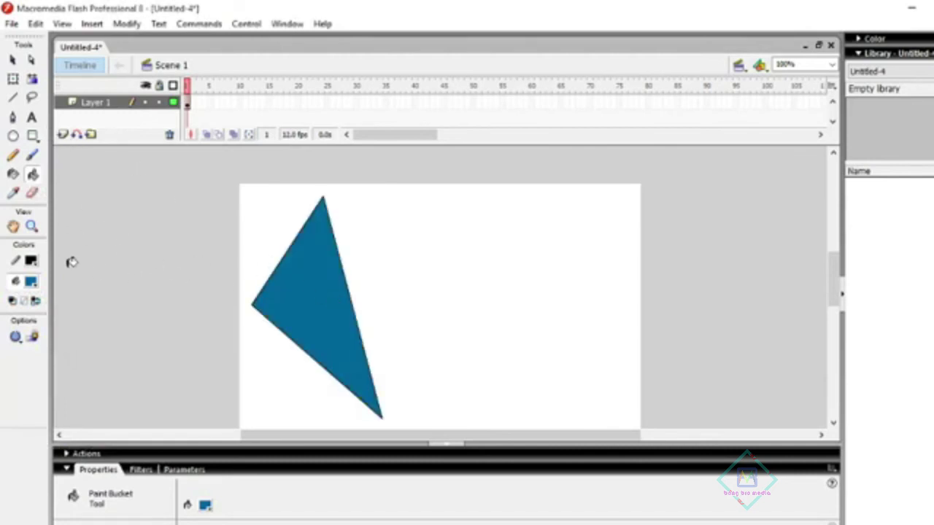
Insert a blank keyframe at frame 20 and draw a circle at the lower right
click(298, 102)
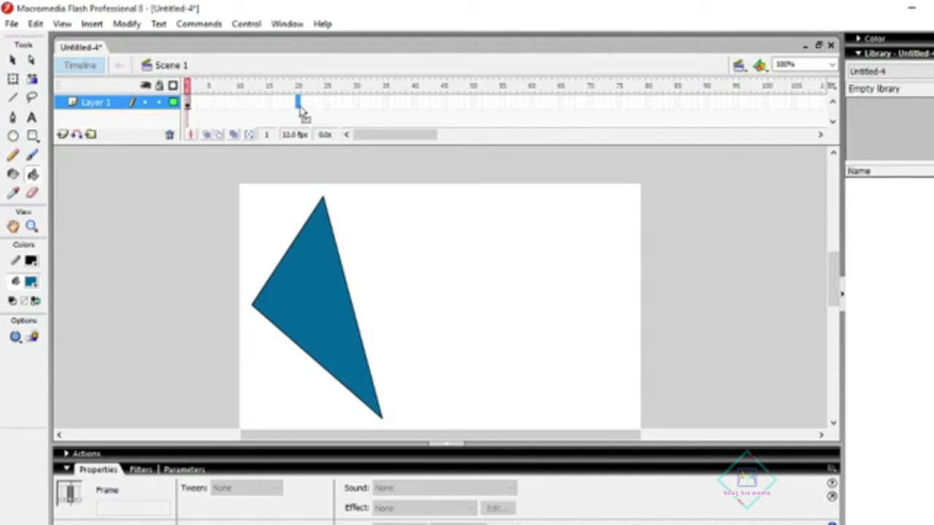
right_click(303, 107)
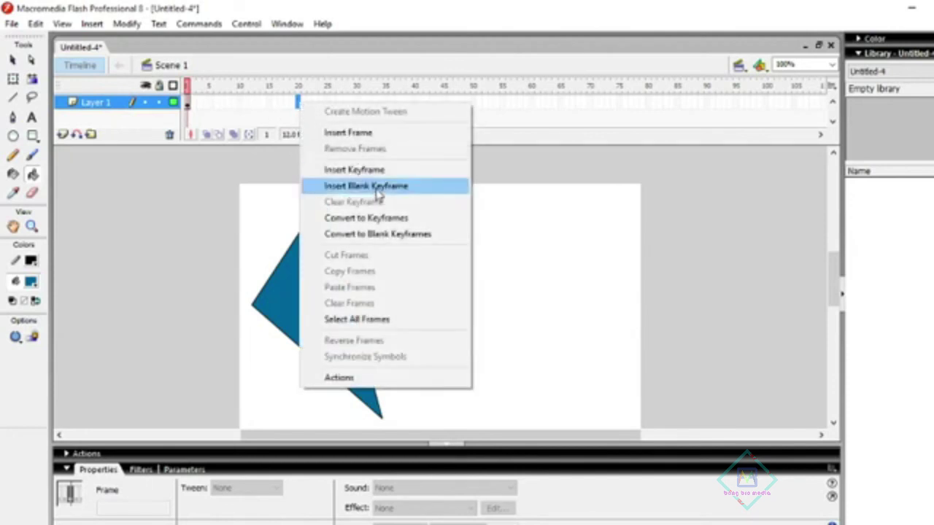
click(378, 189)
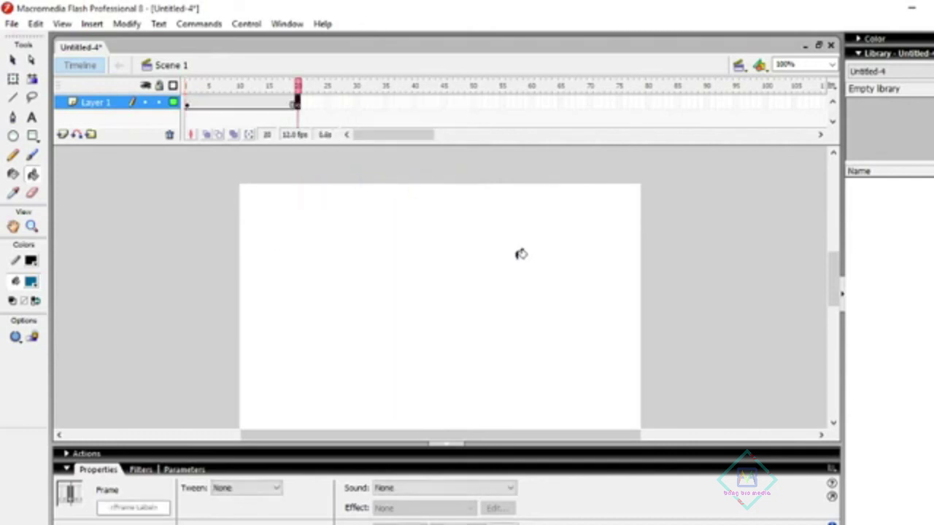
click(14, 137)
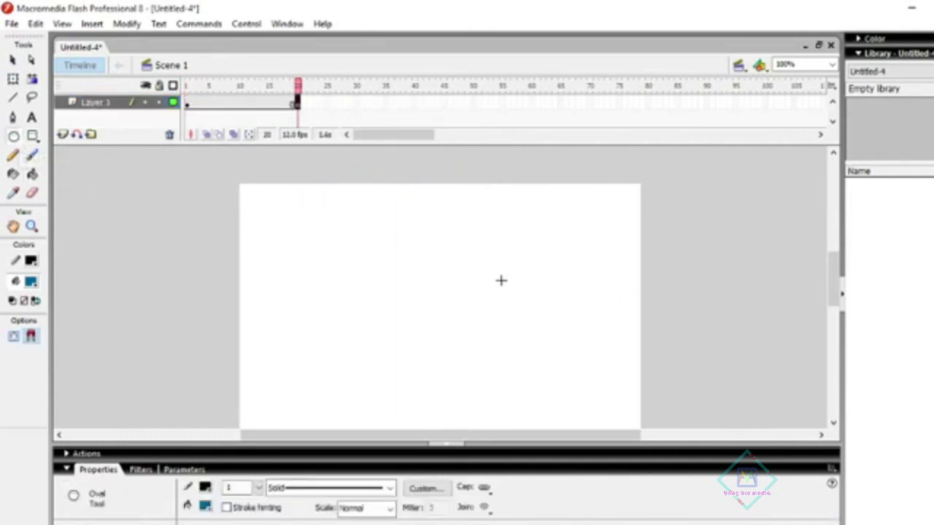
drag(496, 267, 632, 403)
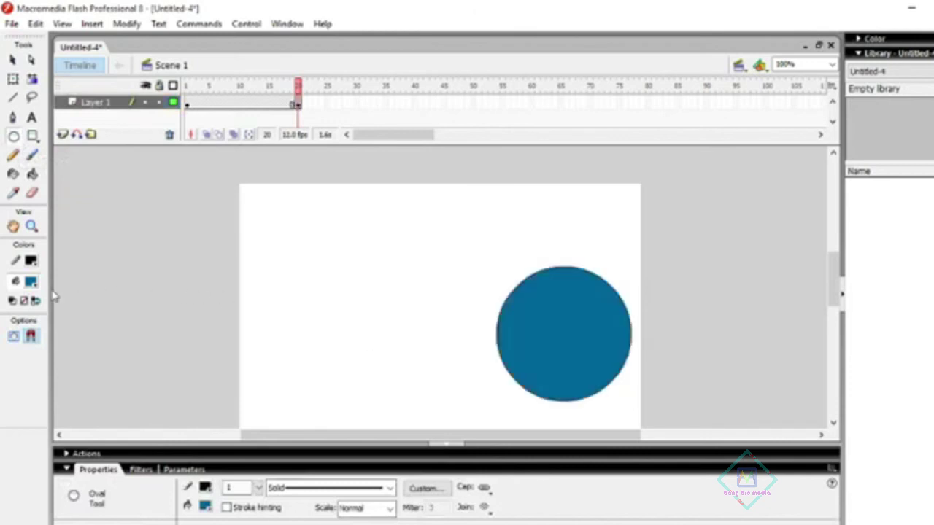
Fill the circle with the red-to-black radial gradient
click(31, 282)
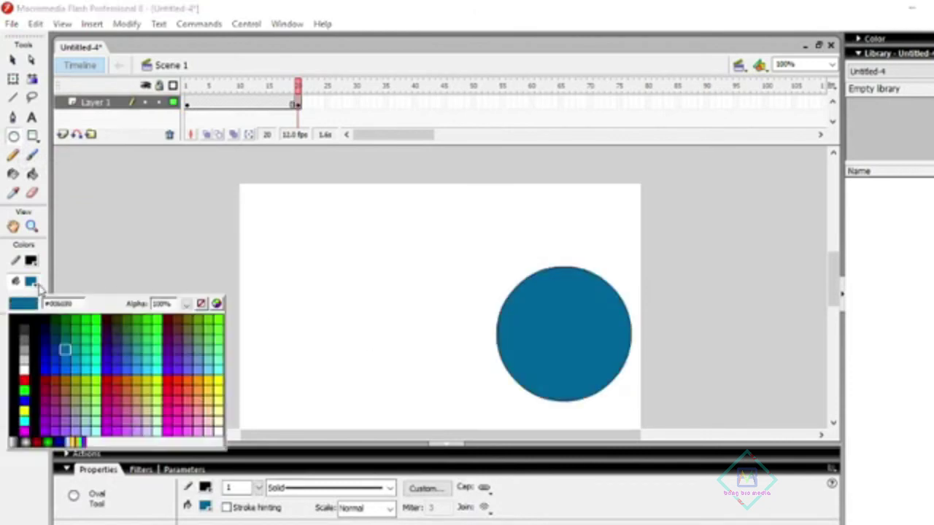
click(36, 442)
click(32, 174)
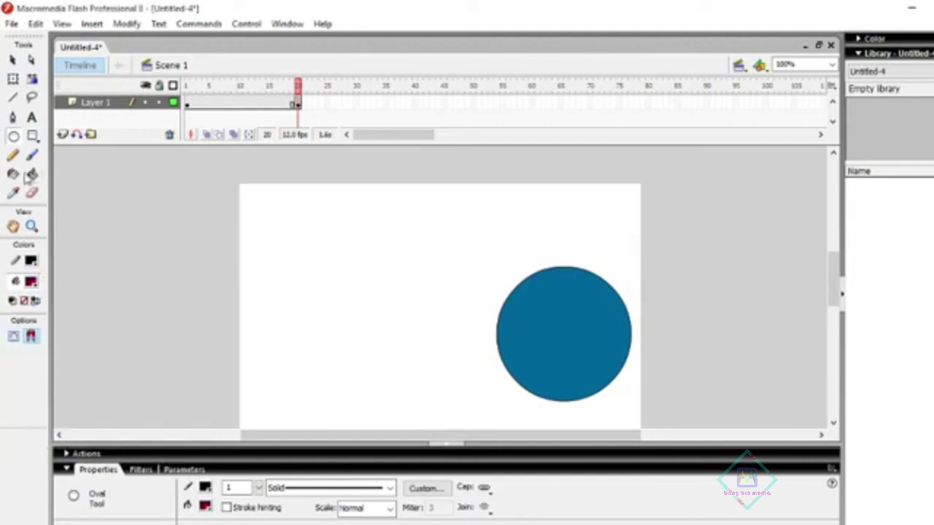
click(566, 327)
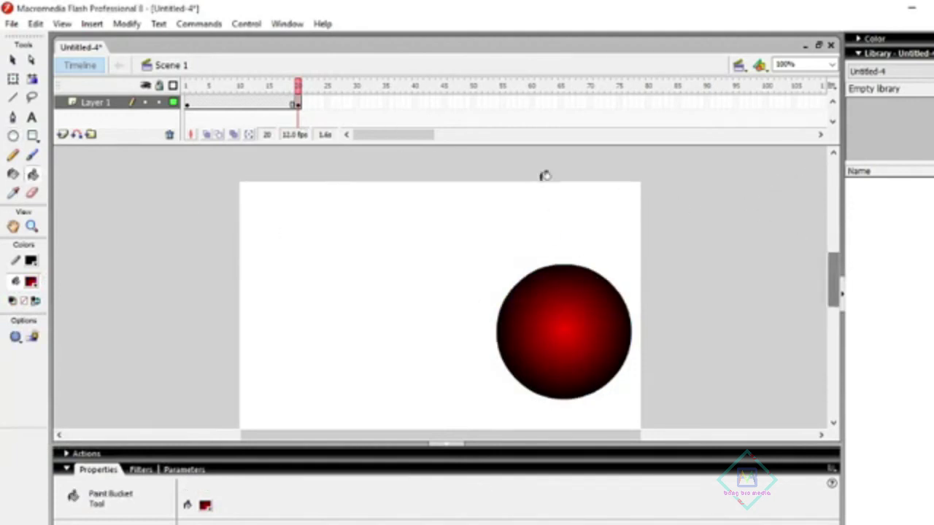
click(12, 59)
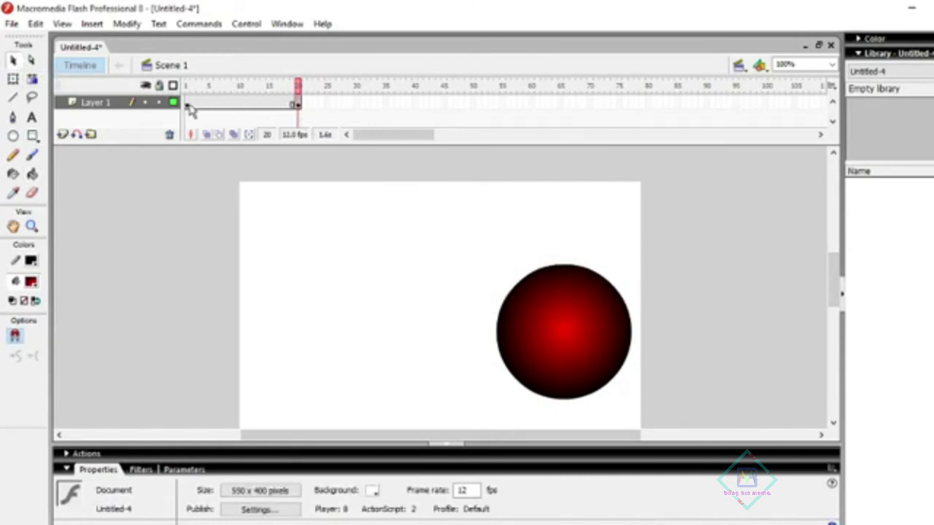
Apply a Shape tween between the frame 1 and frame 20 keyframes
click(187, 104)
click(297, 105)
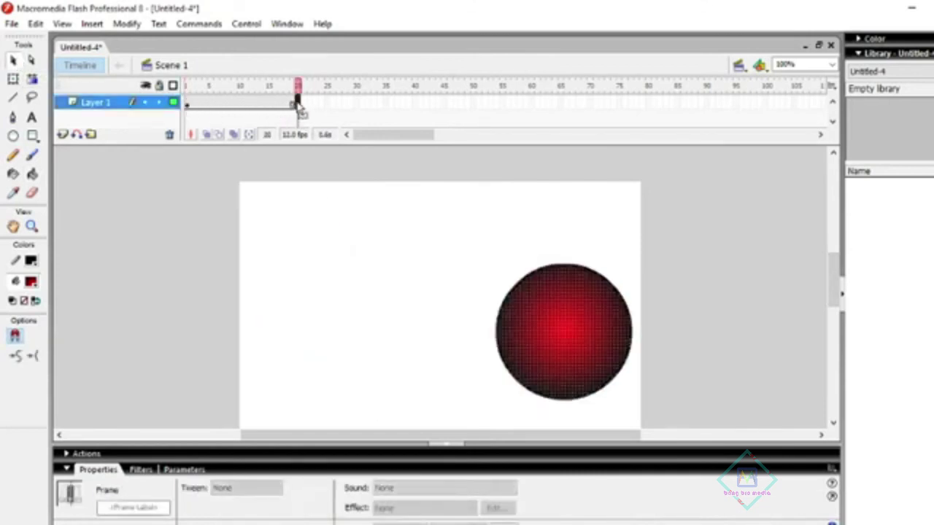
click(234, 104)
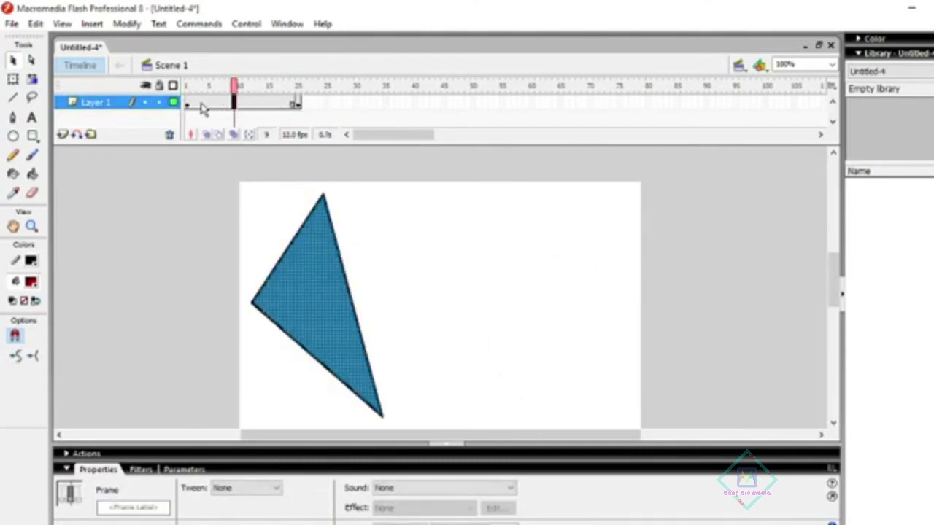
click(240, 105)
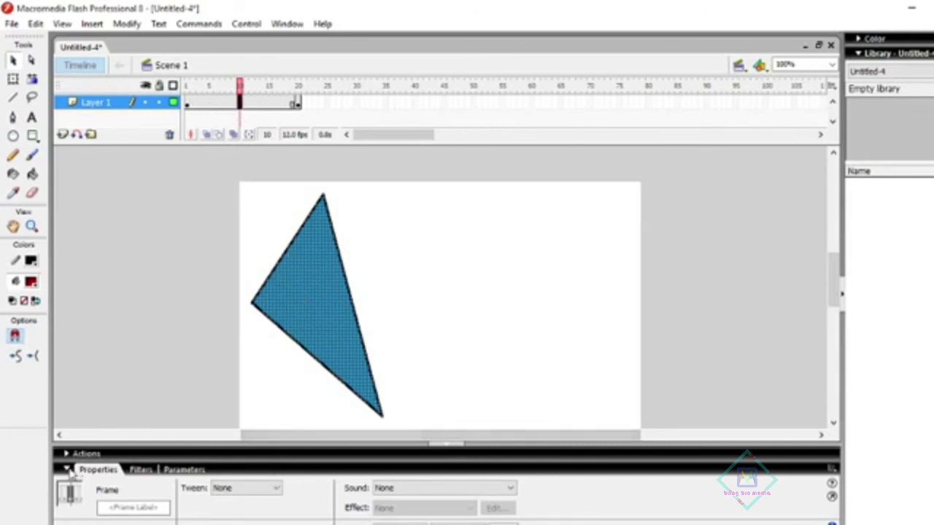
click(266, 489)
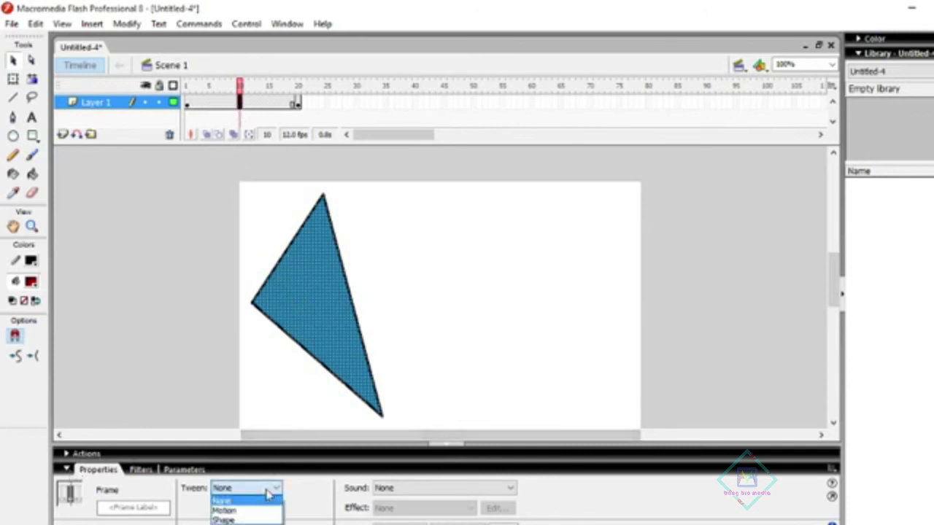
click(223, 519)
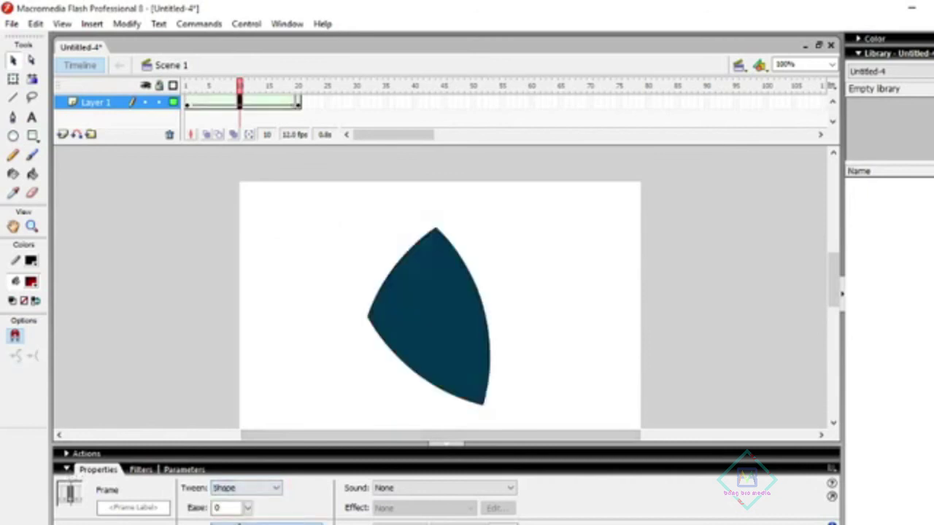
Play the triangle-to-circle morph from frame 1 several times
click(188, 85)
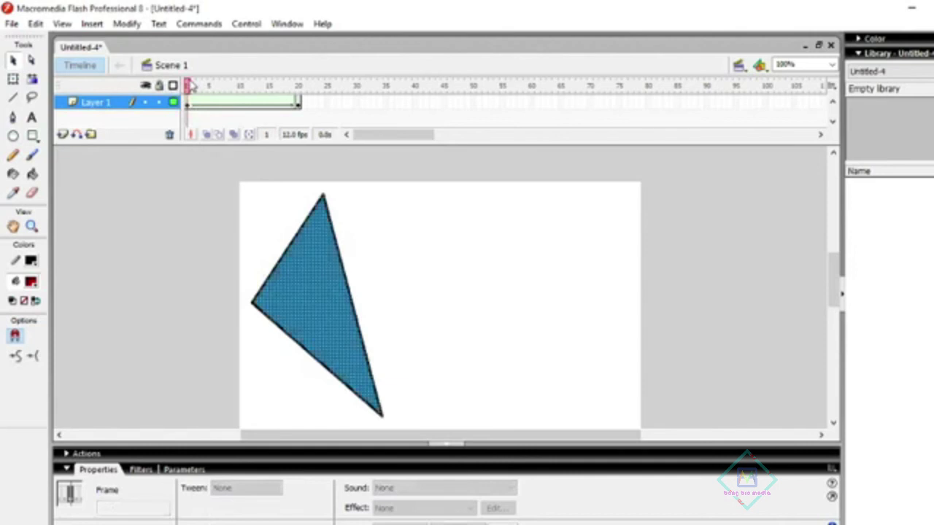
key(Return)
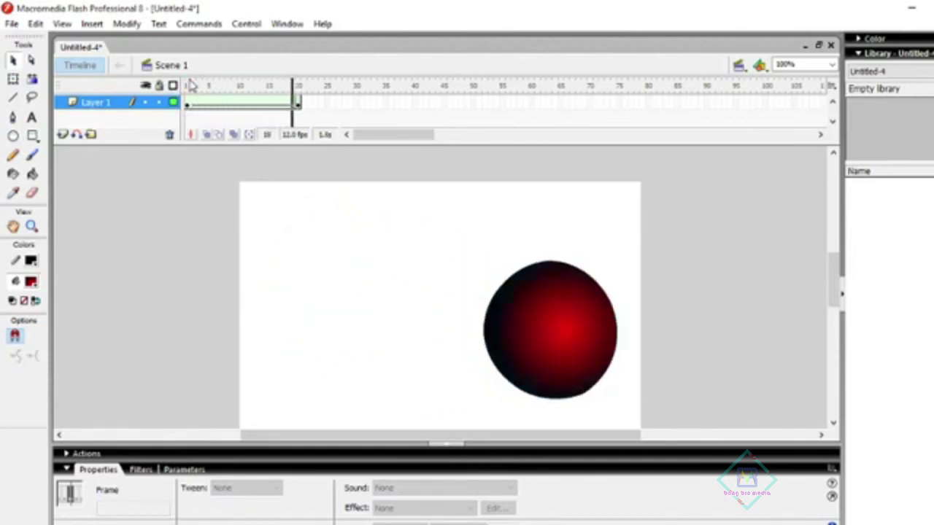
key(Return)
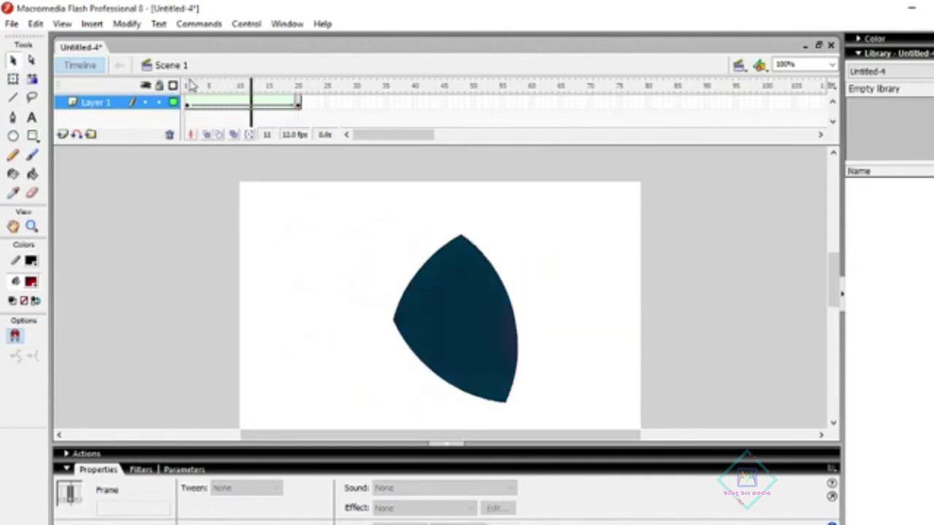
key(Return)
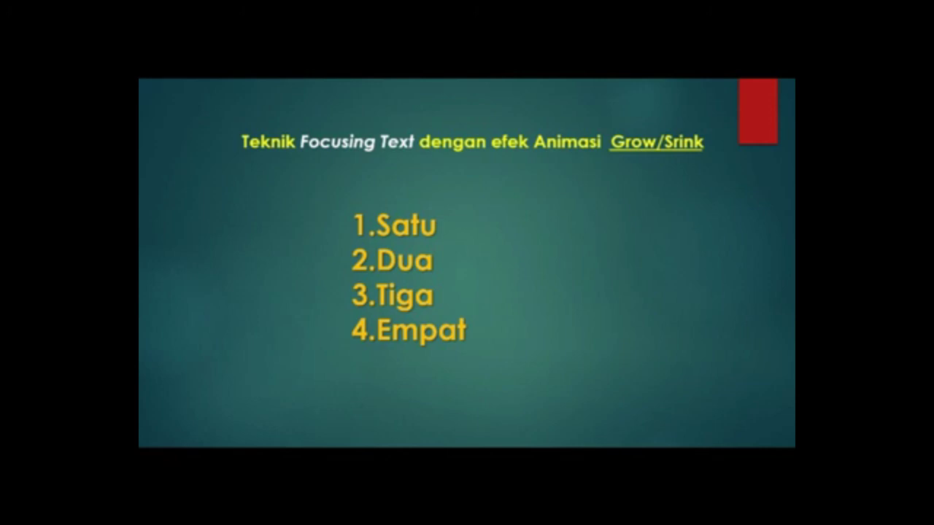
Step through the slide show so Satu, Dua, Tiga and Empat grow and shrink in turn
key(Right)
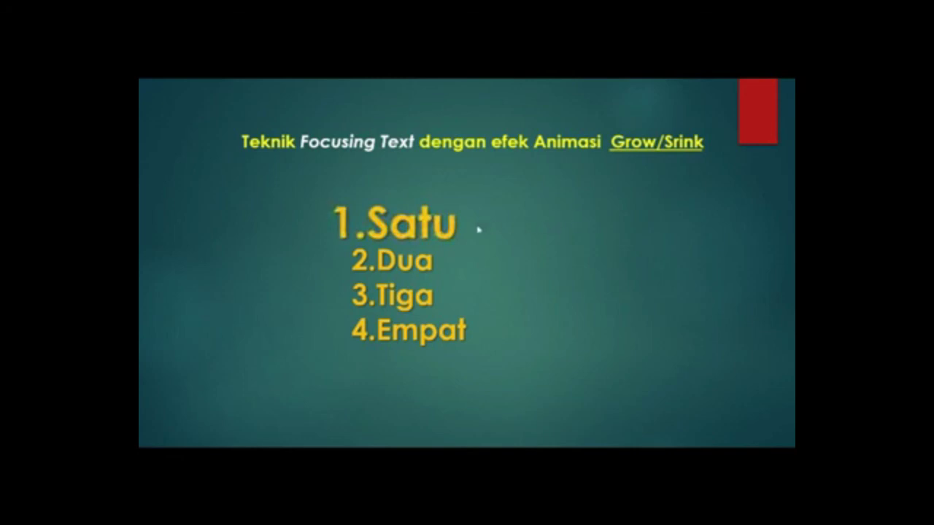
click(603, 268)
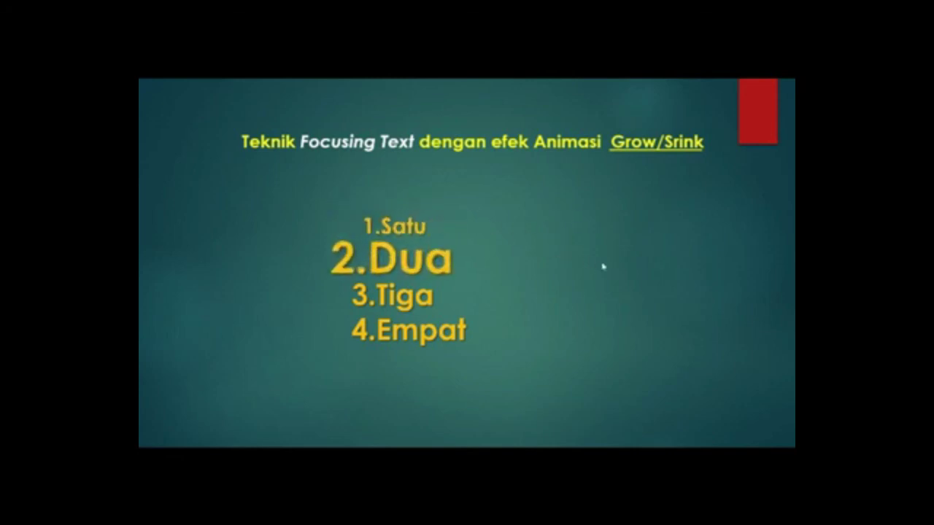
key(Right)
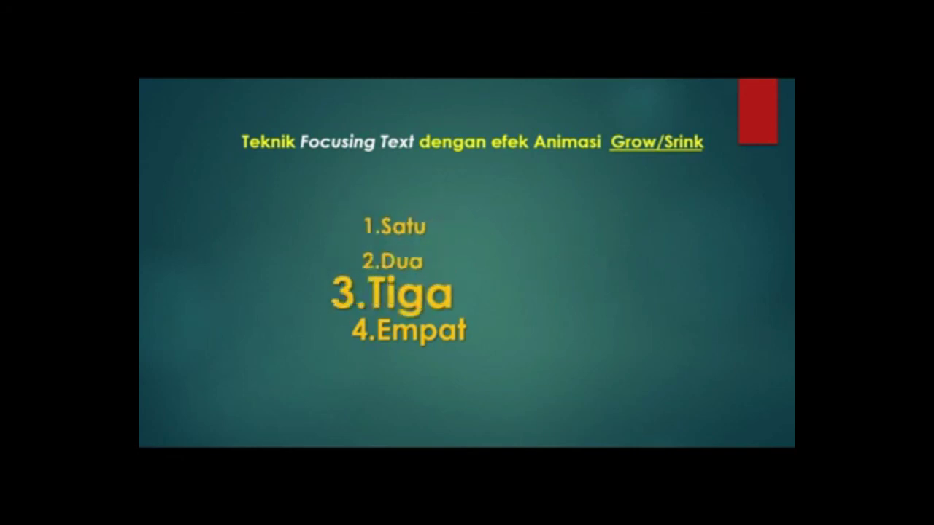
key(Right)
key(Right)
key(Right)
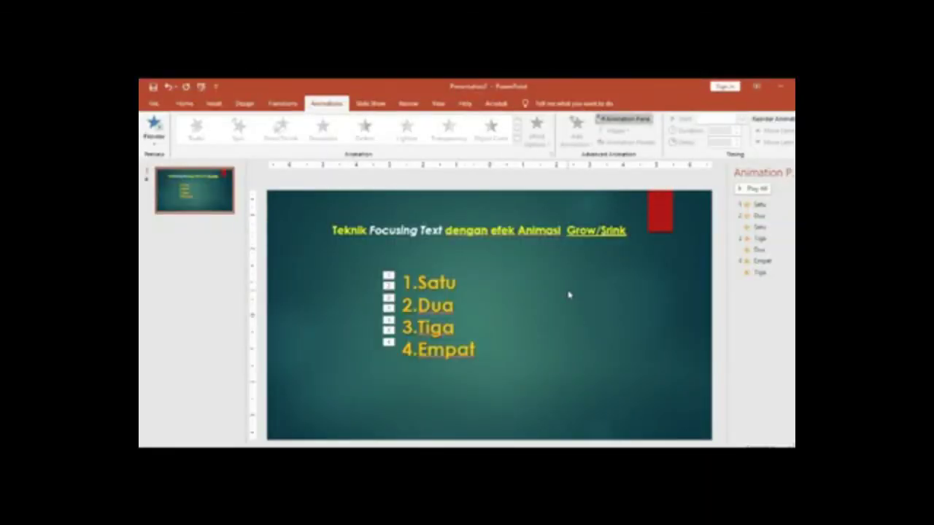
Replay the show with F5 through the sequence, then hide the Animation Pane
key(F5)
key(Right)
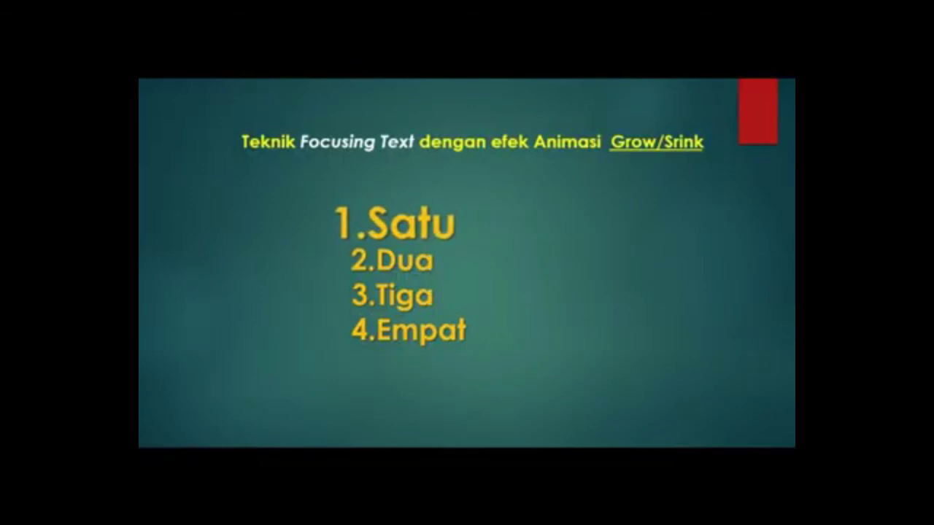
key(Right)
key(Right)
key(Right)
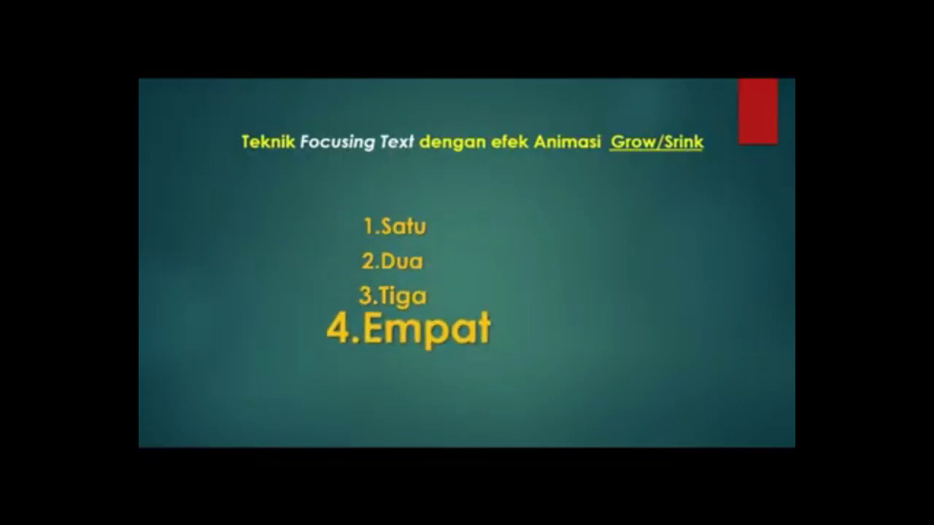
key(Right)
key(Right)
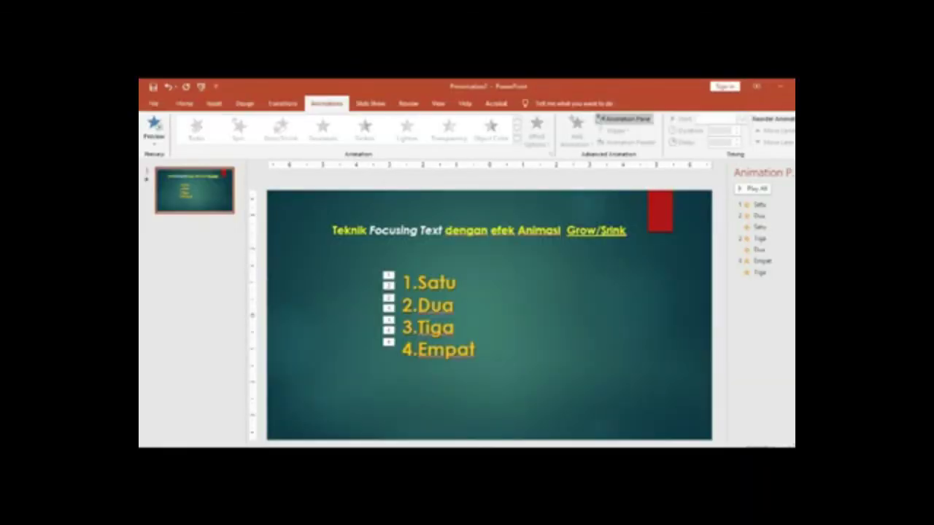
click(603, 118)
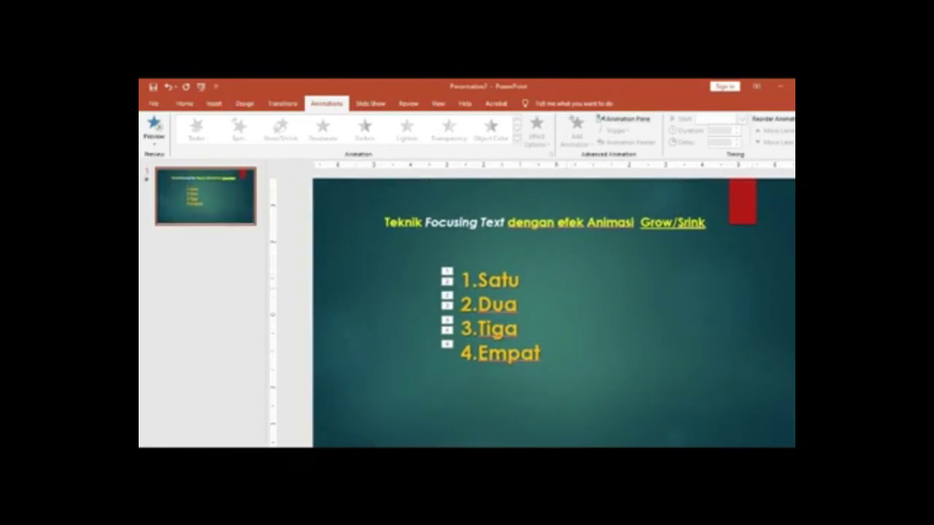
Insert a new blank slide after slide 1 and start a text box on it
right_click(217, 210)
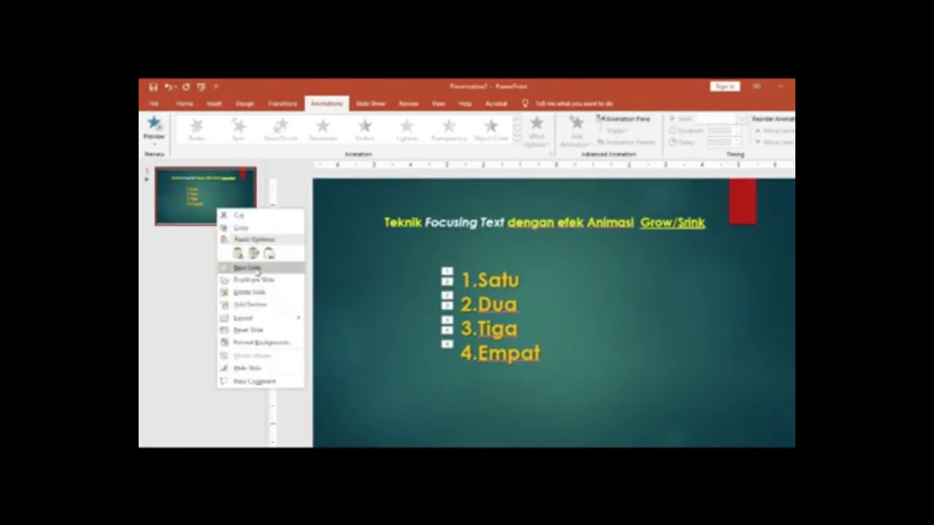
click(248, 268)
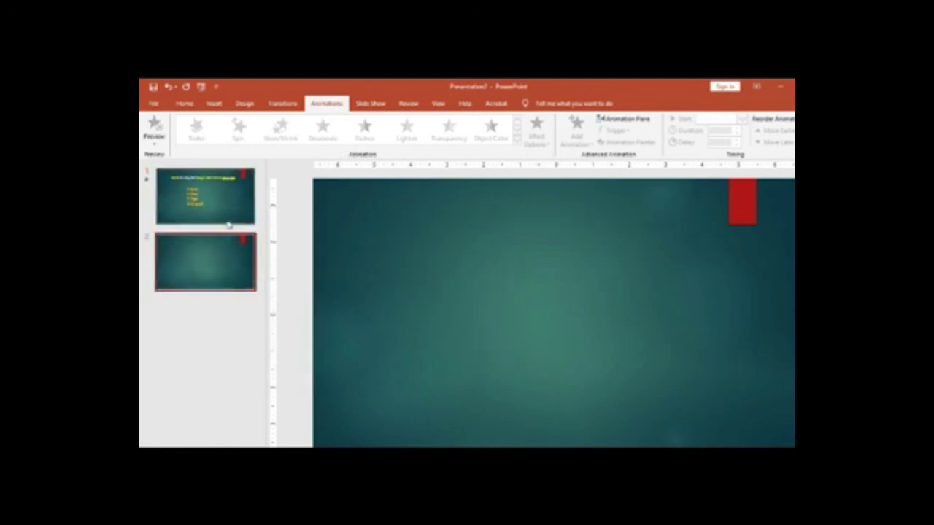
click(184, 103)
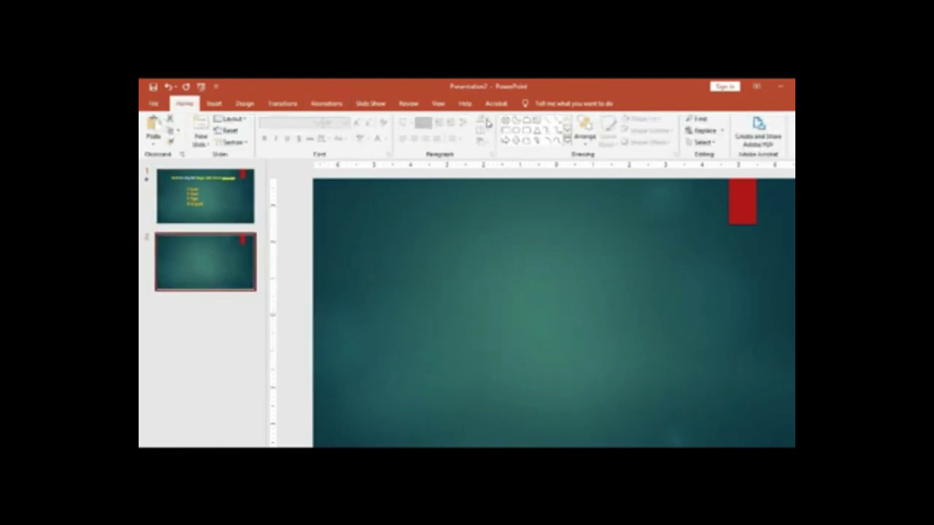
click(213, 103)
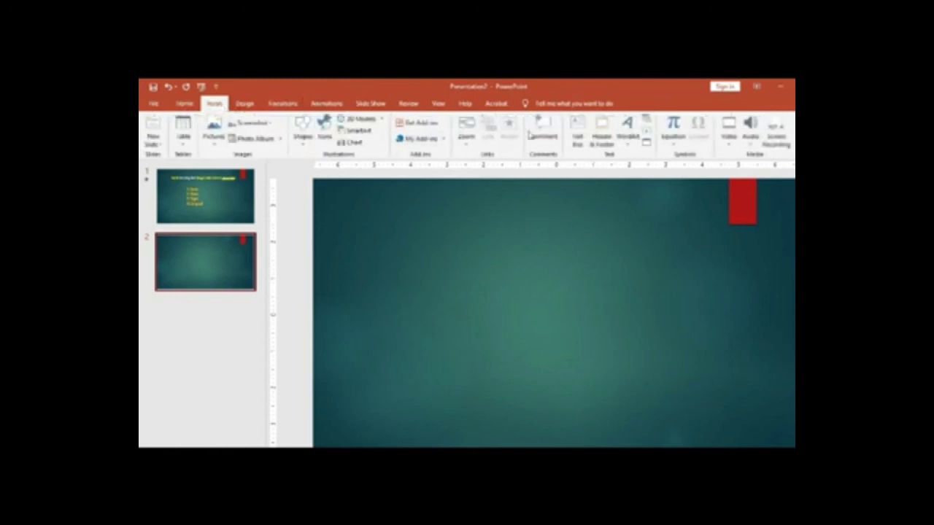
click(577, 131)
click(444, 242)
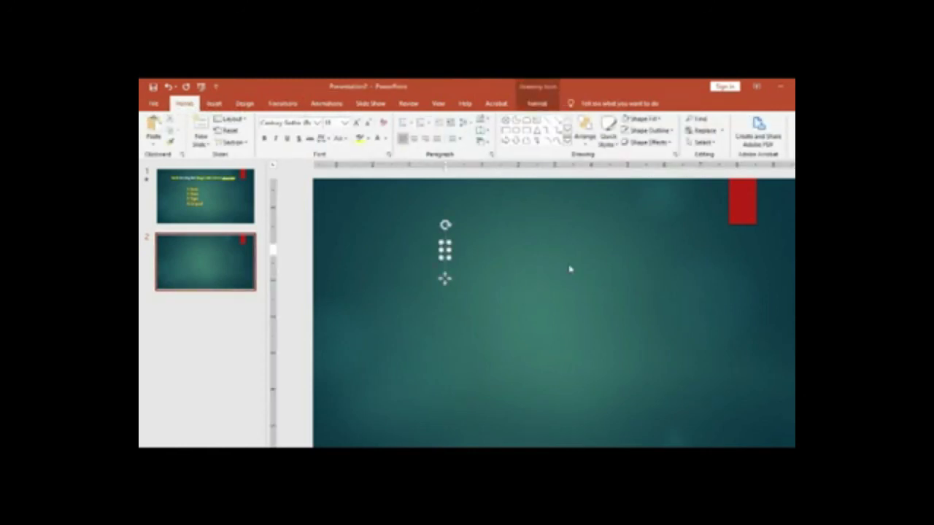
Type Hukum and 'a.' to turn on automatic a./b. lettering
text(Hukum)
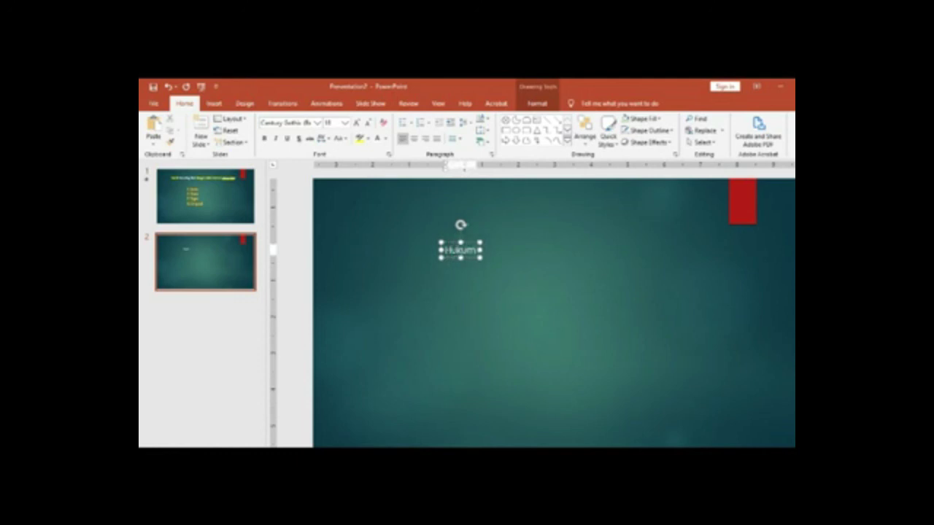
key(Return)
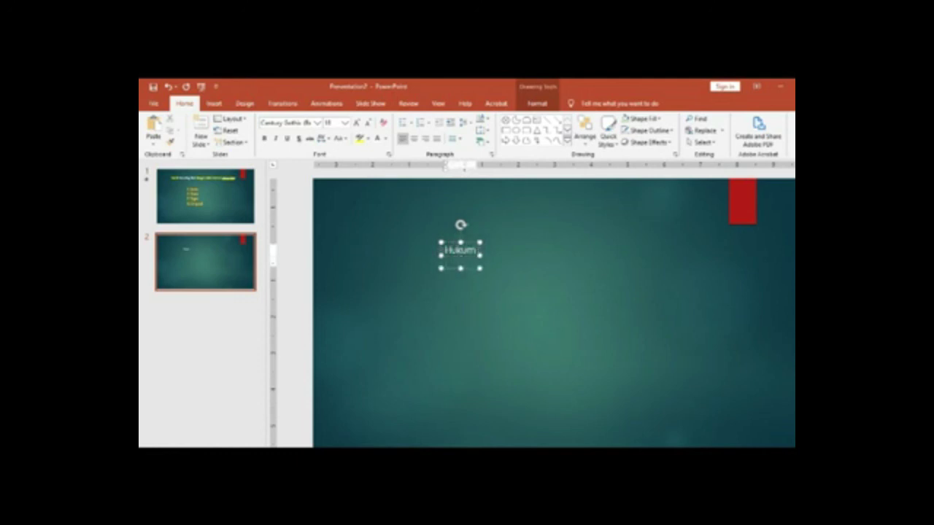
text(a.)
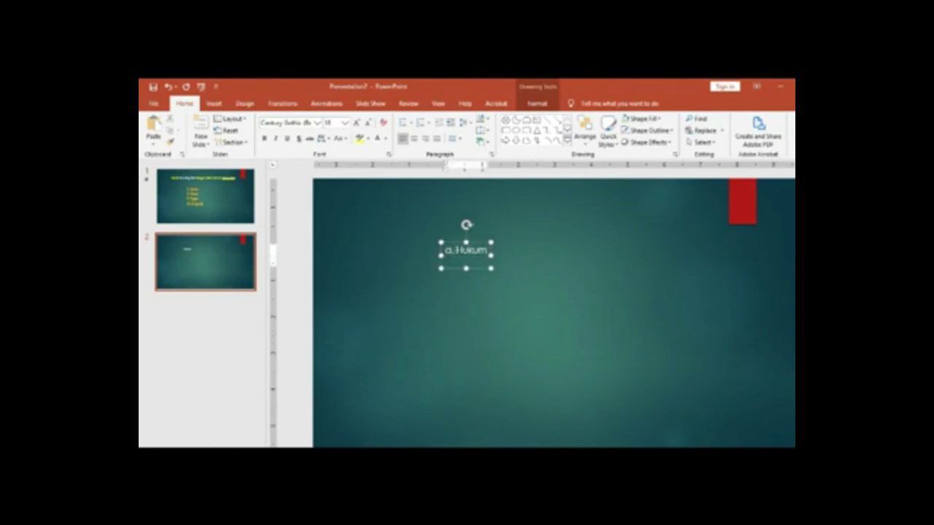
key(Return)
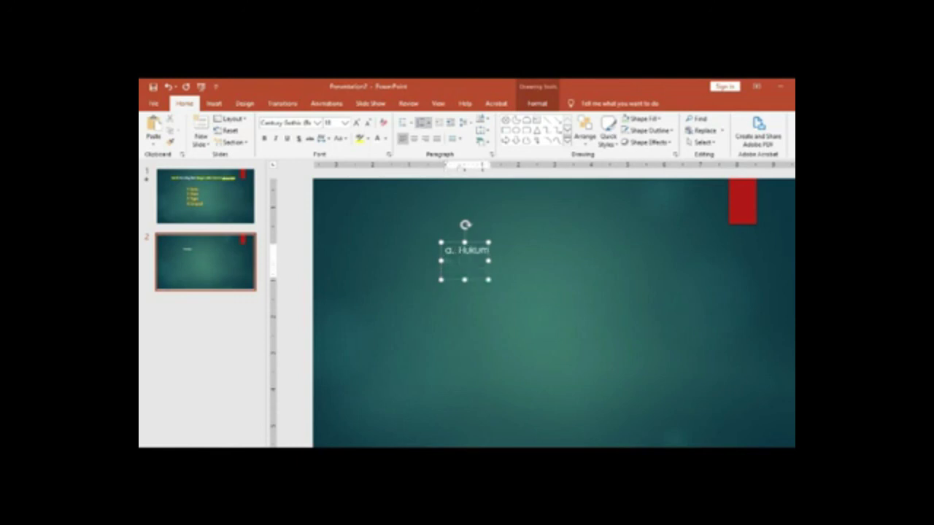
Add Social, Budaya and Agama as the next lettered list items
text(So)
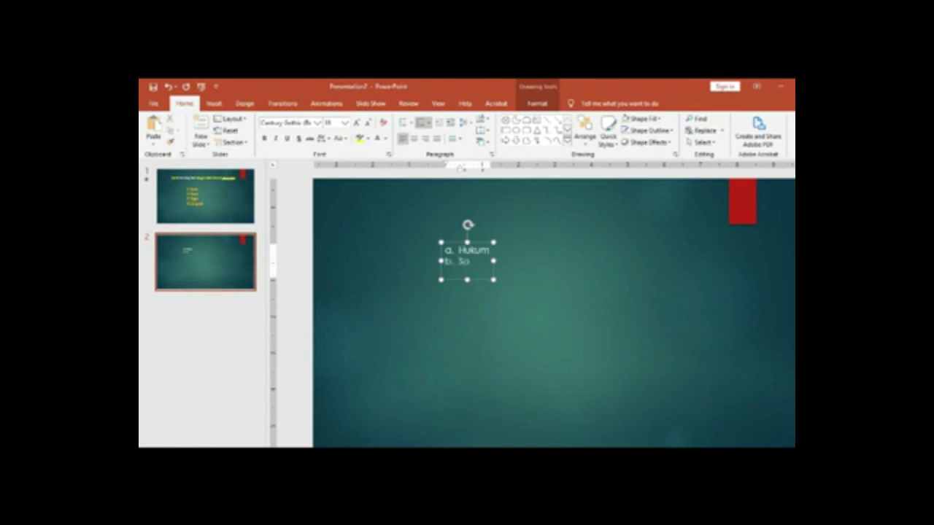
text(cial)
key(Return)
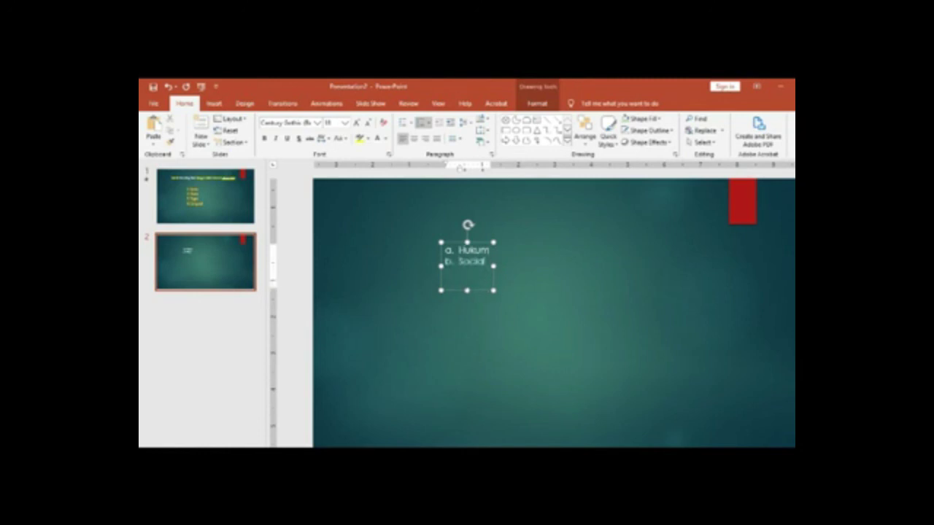
text(Bud)
text(aya)
key(Return)
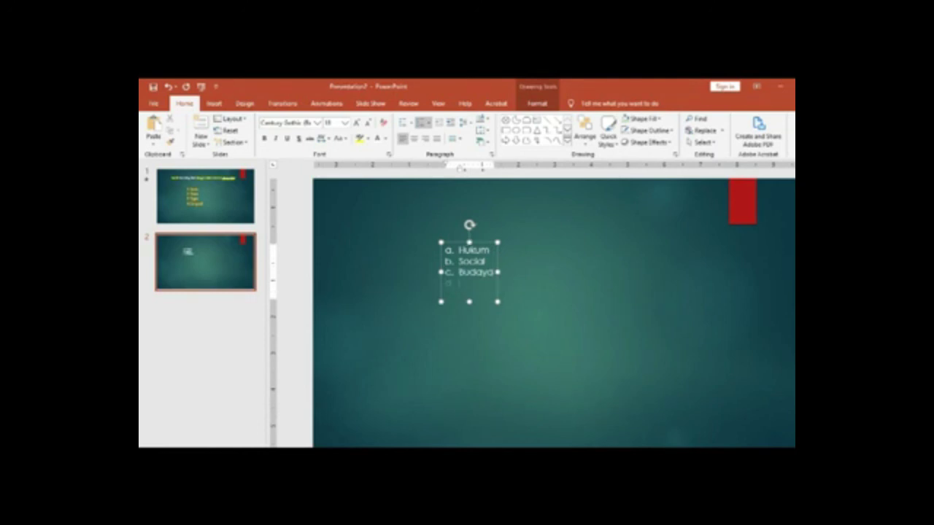
text(Aga)
text(ma)
Deselect and reselect the list text box
click(578, 319)
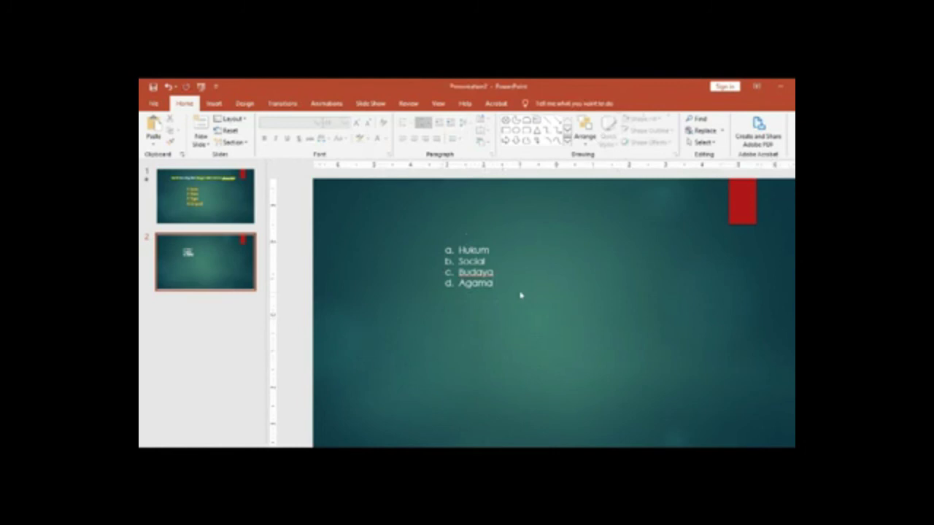
click(487, 283)
click(511, 292)
click(474, 273)
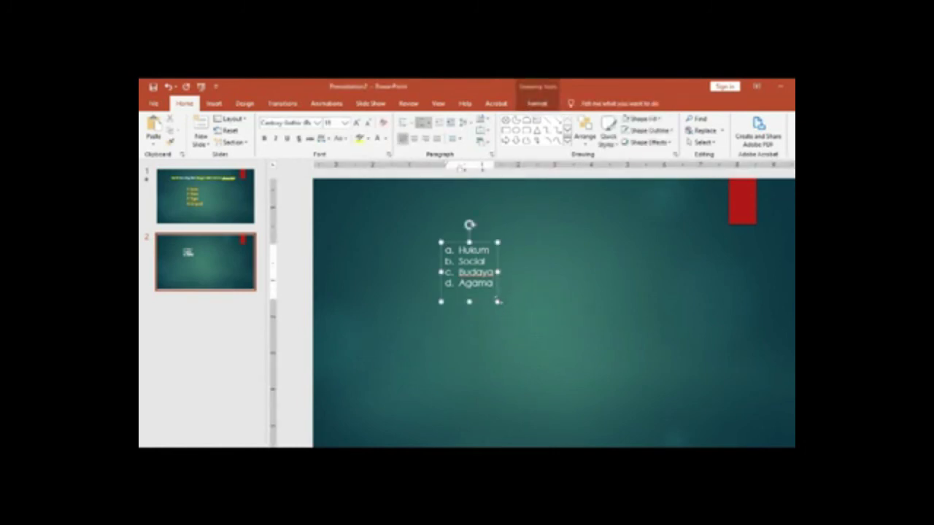
Enlarge the list text by choosing a much bigger font size
drag(497, 301, 530, 340)
click(344, 123)
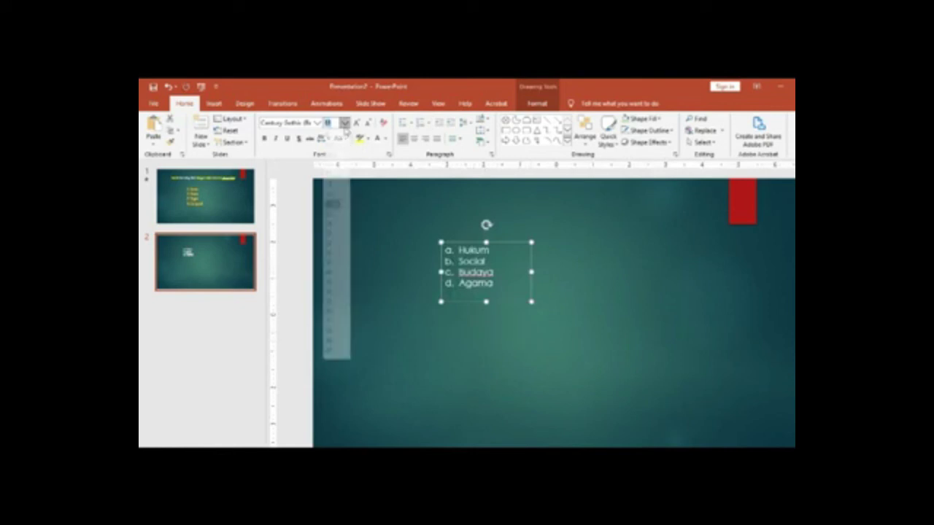
click(331, 277)
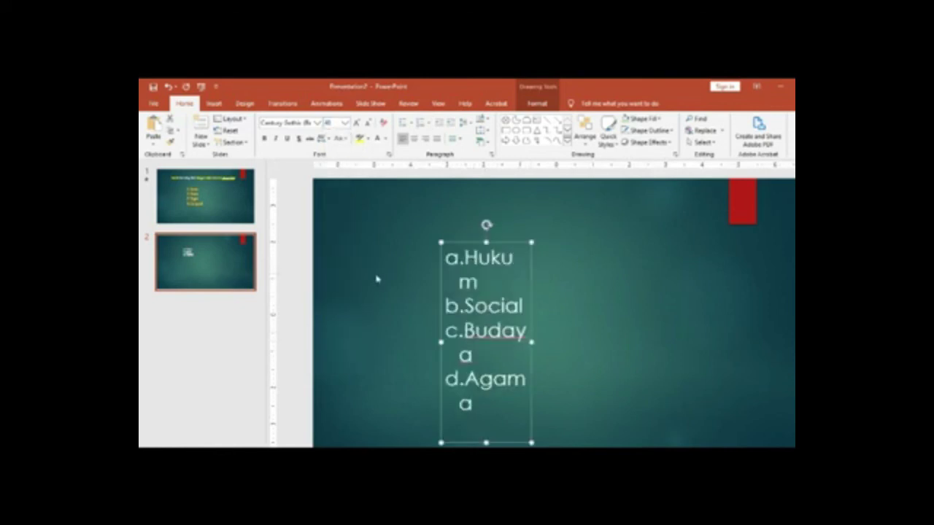
Widen and shorten the text box so each item fits on one line
drag(530, 341, 675, 337)
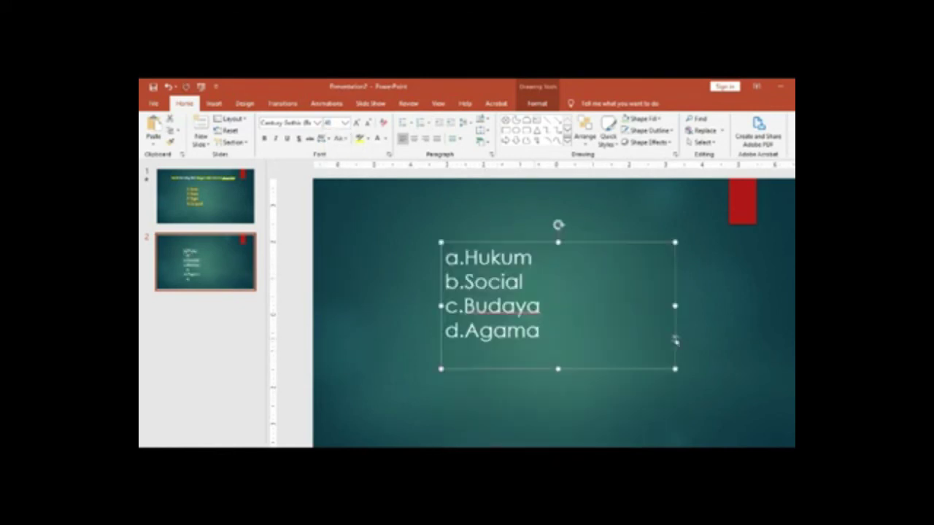
drag(558, 368, 557, 348)
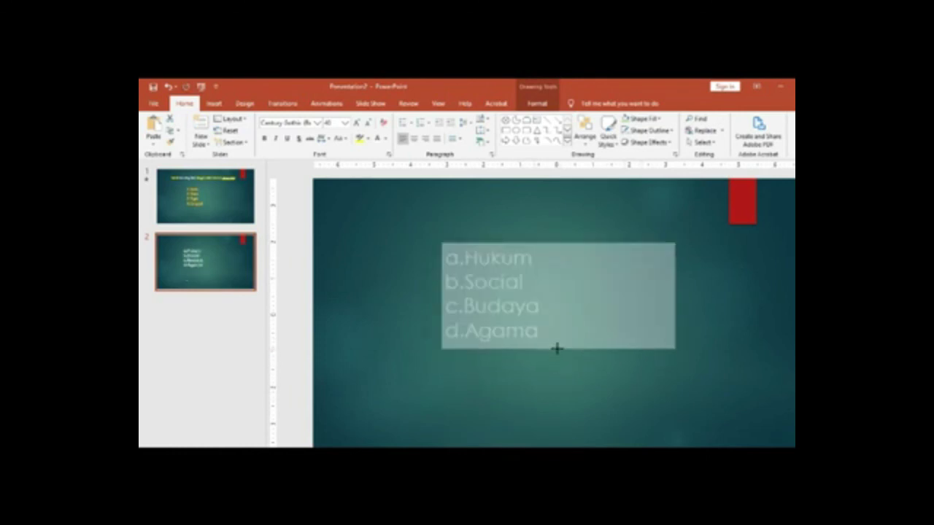
click(688, 315)
click(646, 338)
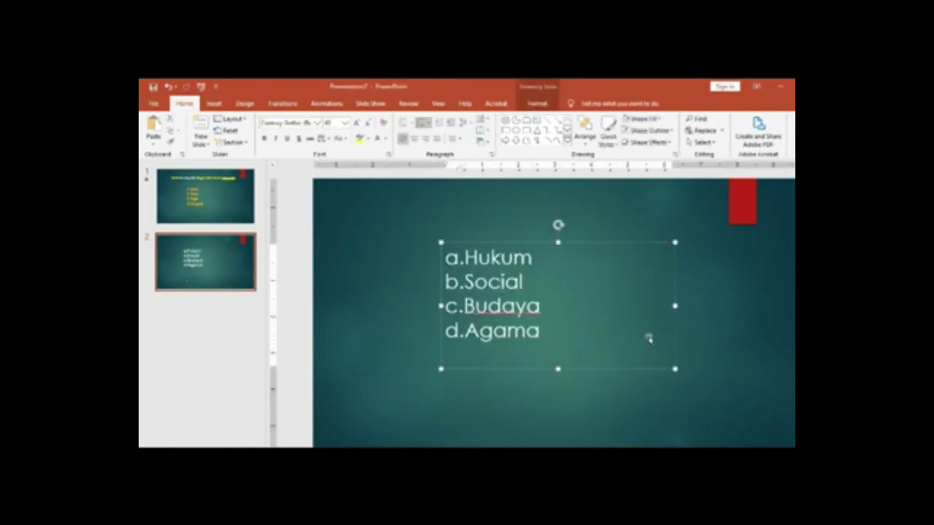
click(703, 354)
click(561, 291)
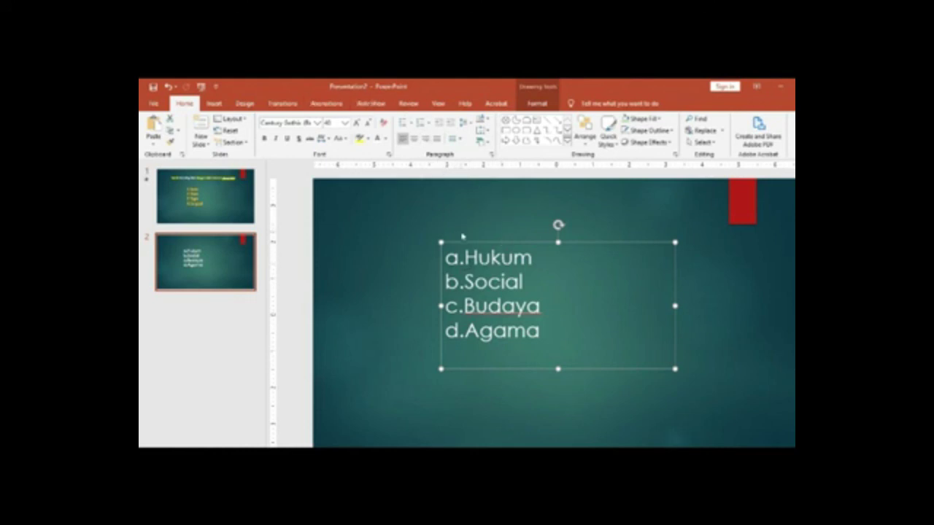
mouse_move(543, 337)
mouse_down()
mouse_move(465, 281)
mouse_move(464, 255)
mouse_up()
click(324, 104)
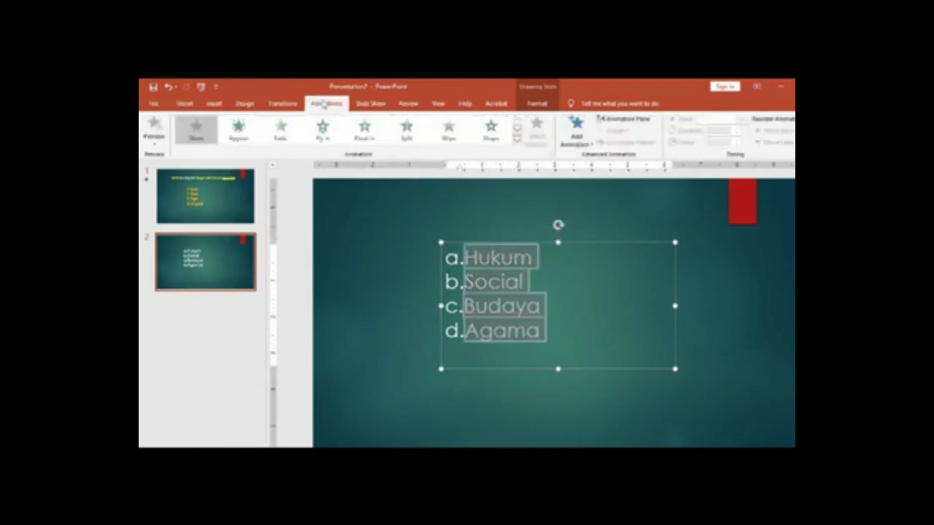
click(516, 144)
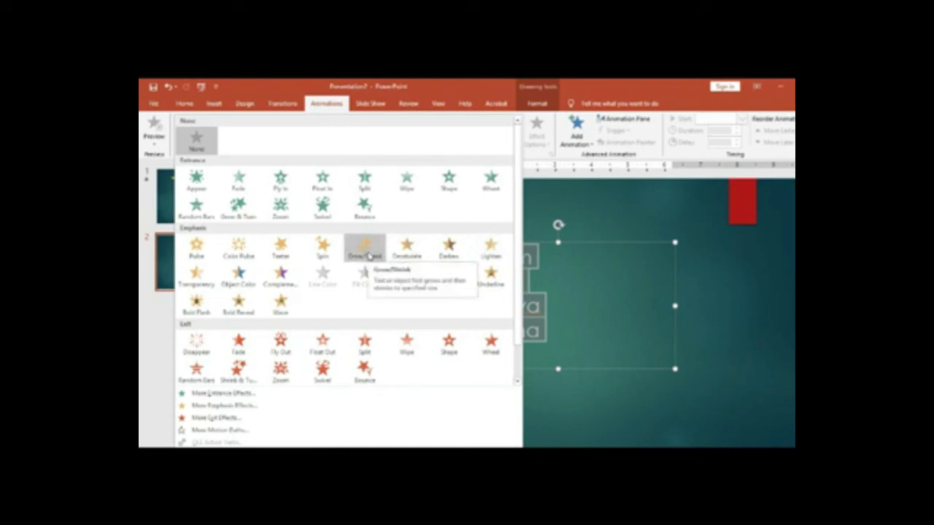
click(369, 256)
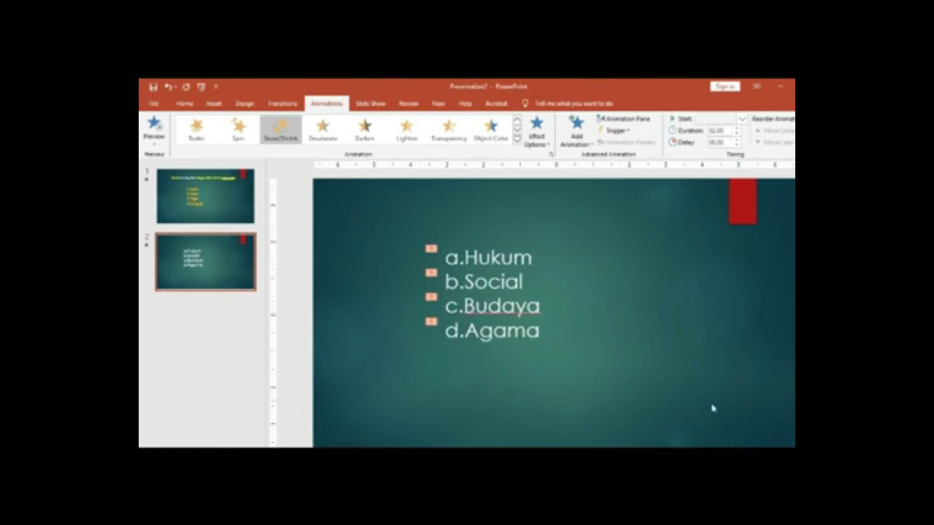
key(shift+F5)
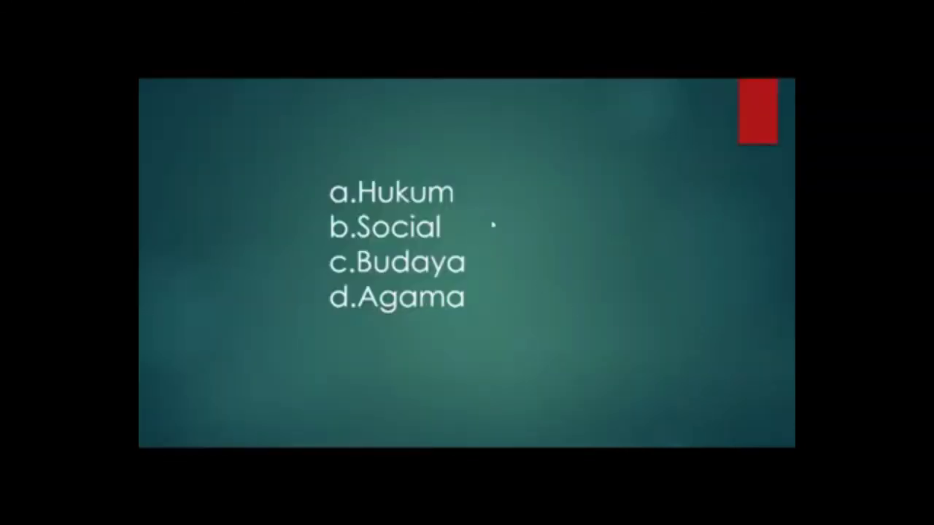
click(493, 226)
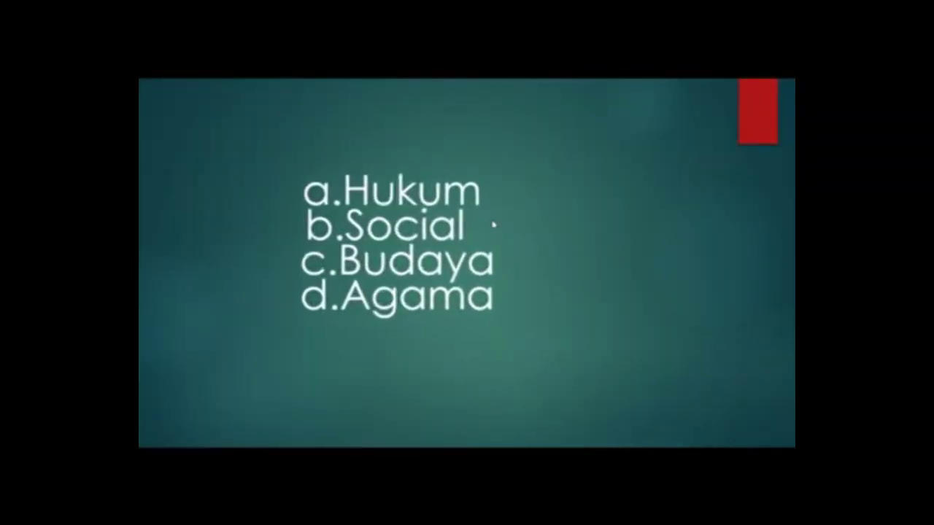
click(500, 240)
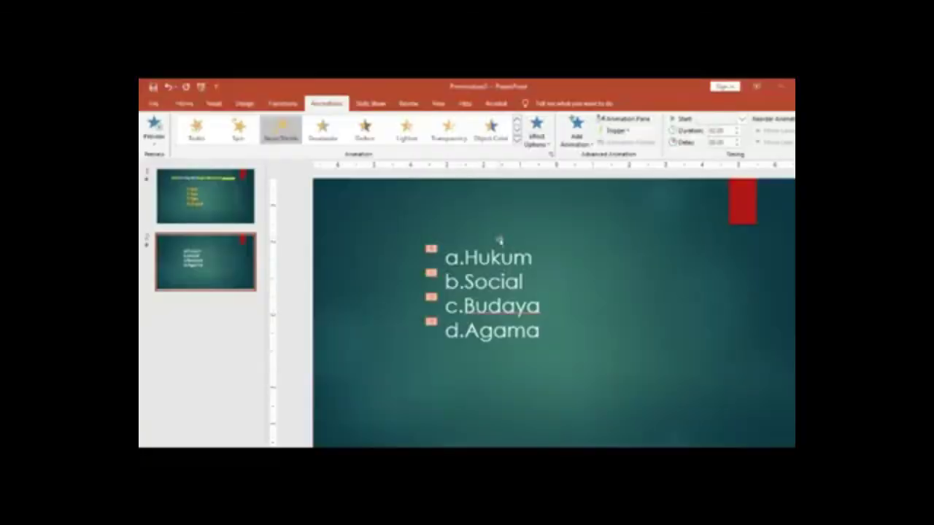
click(501, 299)
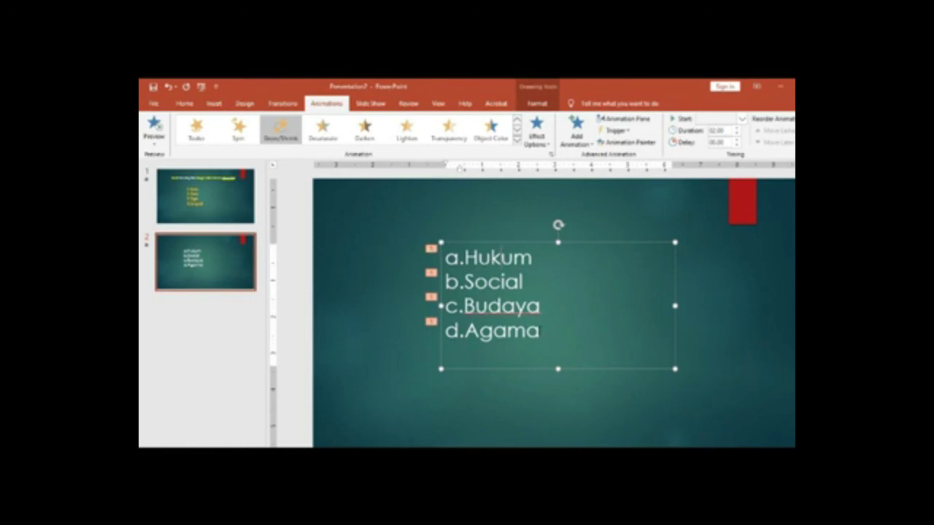
Select Hukum through Agama, show the Animation Pane and add another Grow/Shrink effect
drag(542, 332, 464, 257)
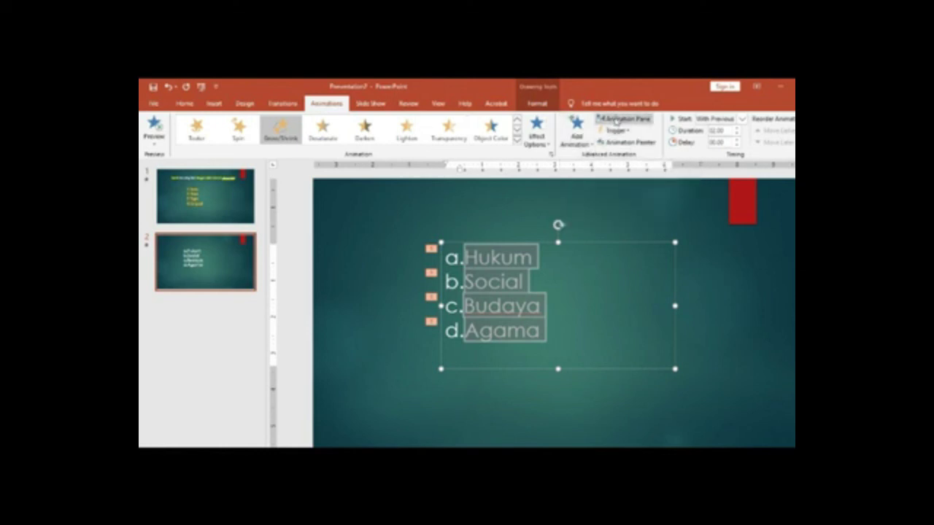
click(612, 123)
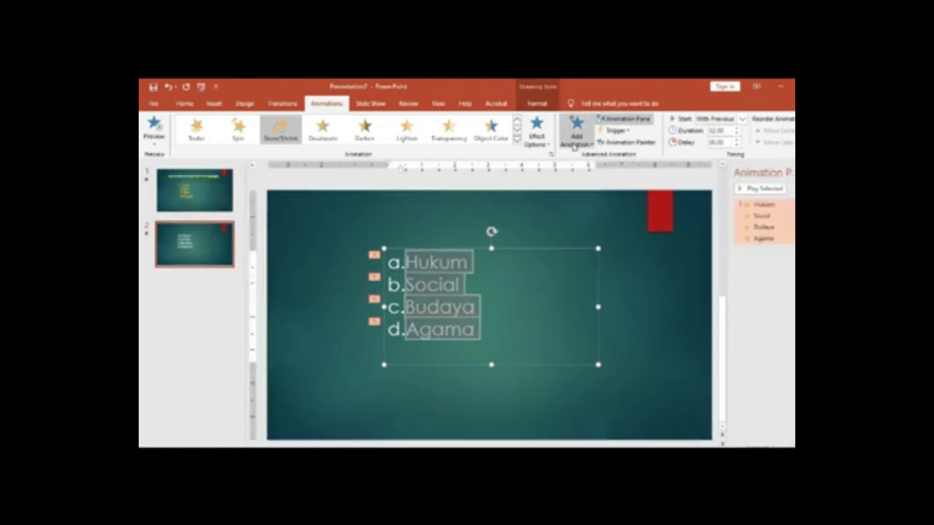
click(591, 146)
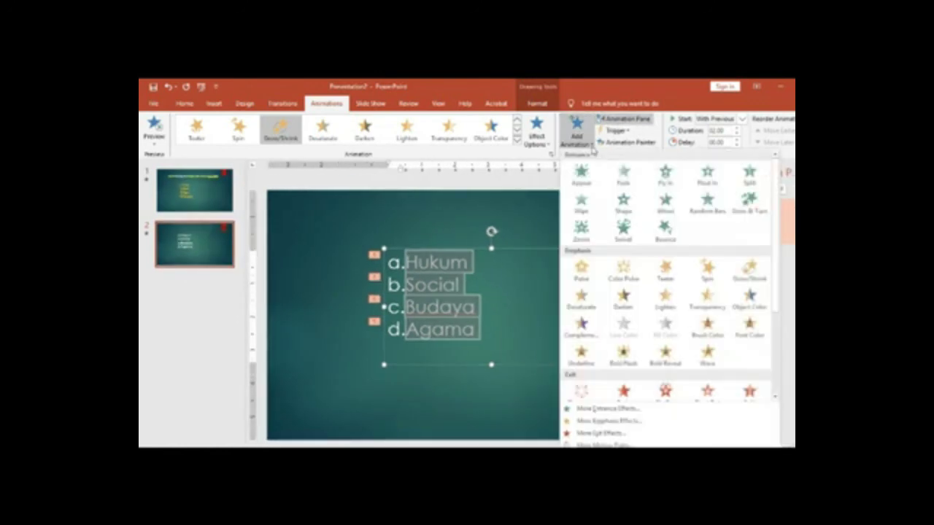
click(754, 278)
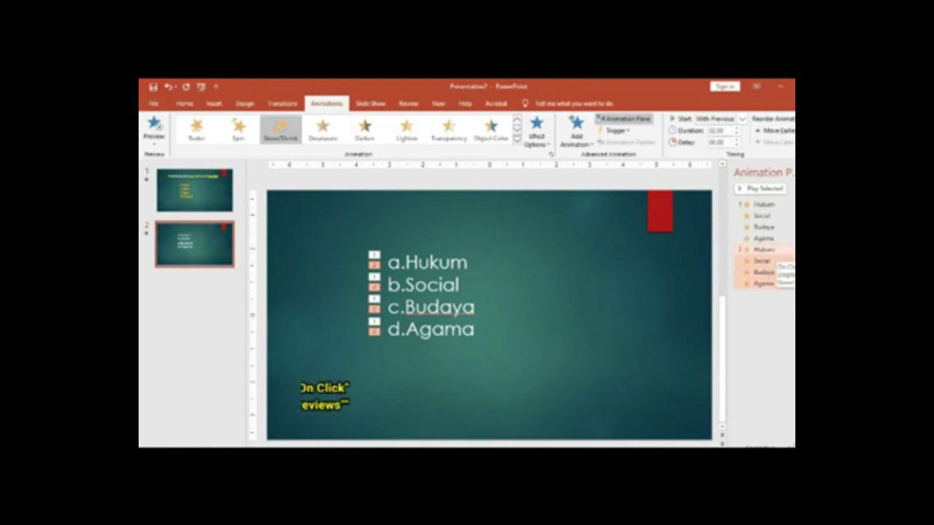
Set the second Hukum effect to With Previous and change Social and Budaya timing
right_click(739, 251)
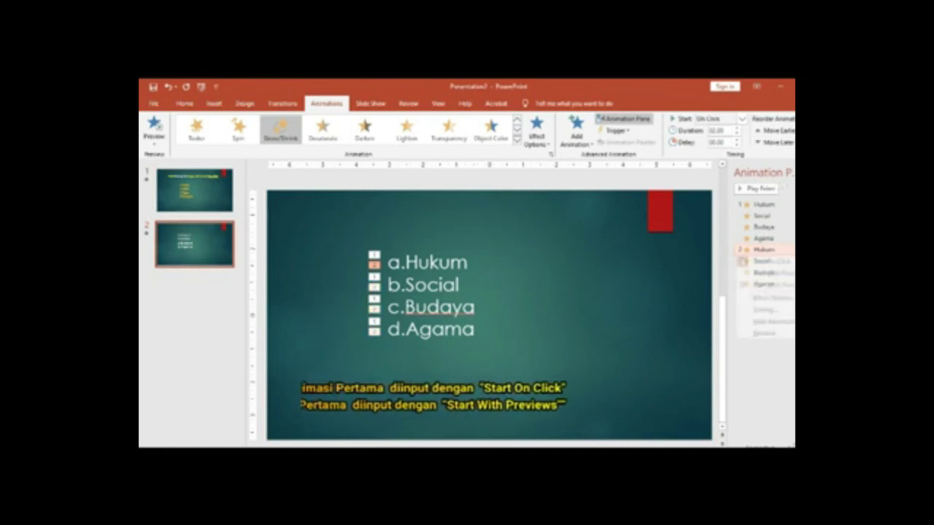
click(771, 272)
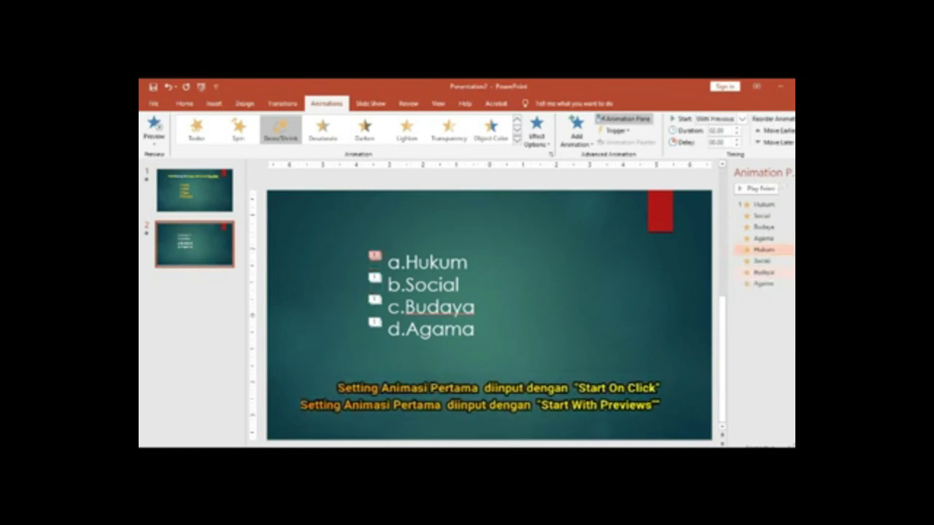
click(764, 261)
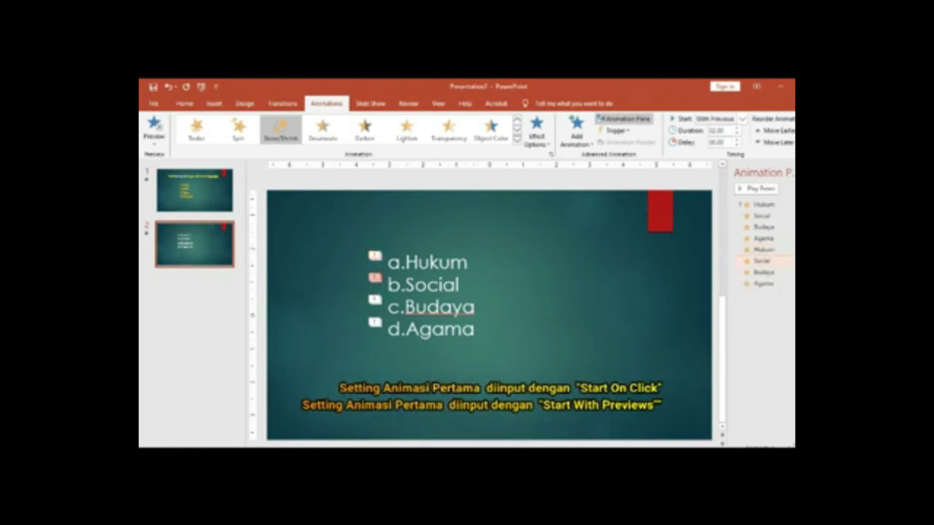
right_click(762, 263)
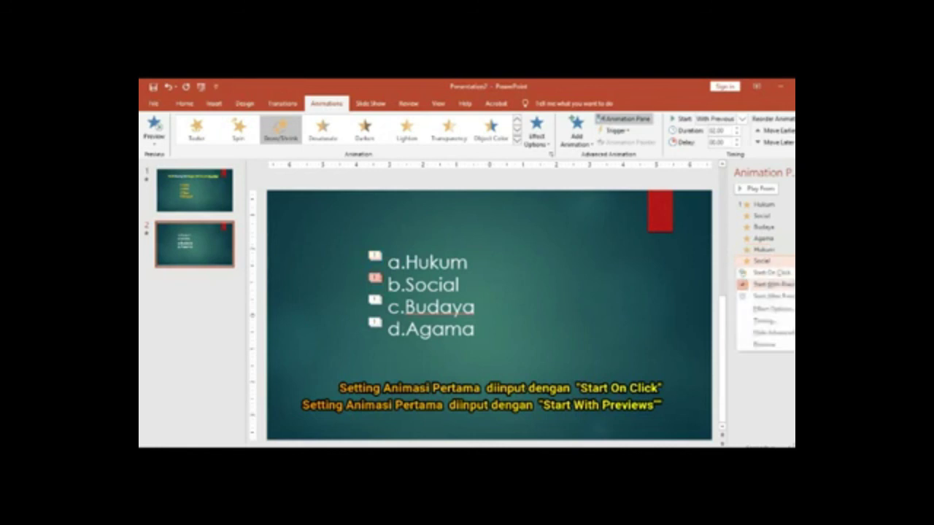
click(767, 285)
click(763, 272)
right_click(763, 272)
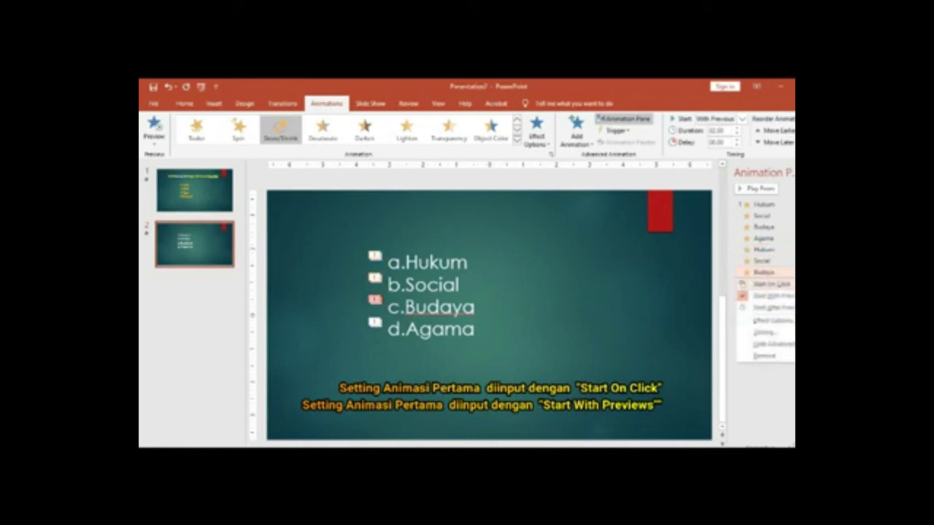
click(790, 378)
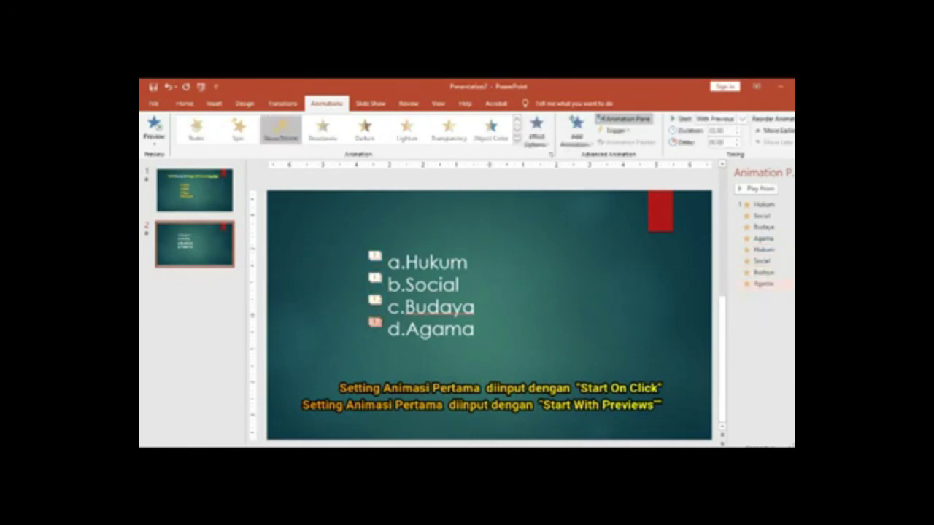
Set Social, Budaya and Agama animations to Start On Click, numbering them 2–4
click(763, 204)
right_click(764, 204)
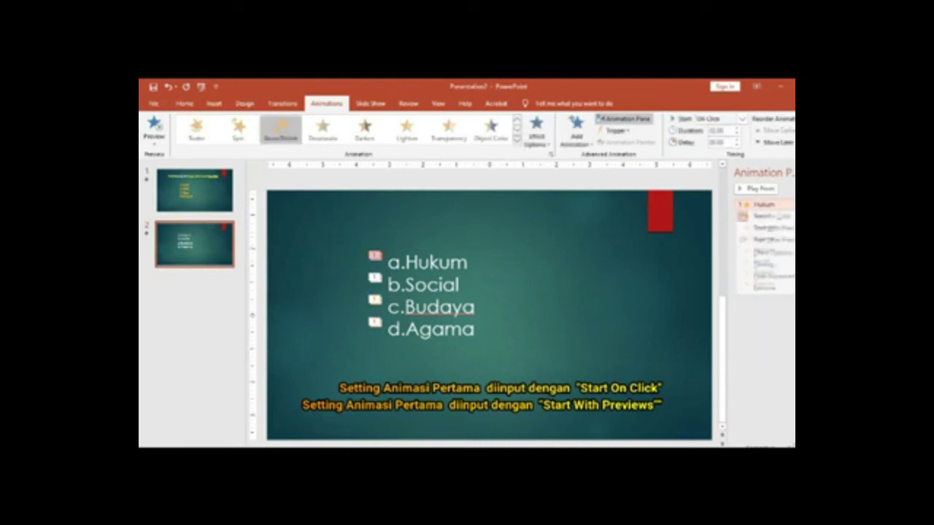
click(771, 216)
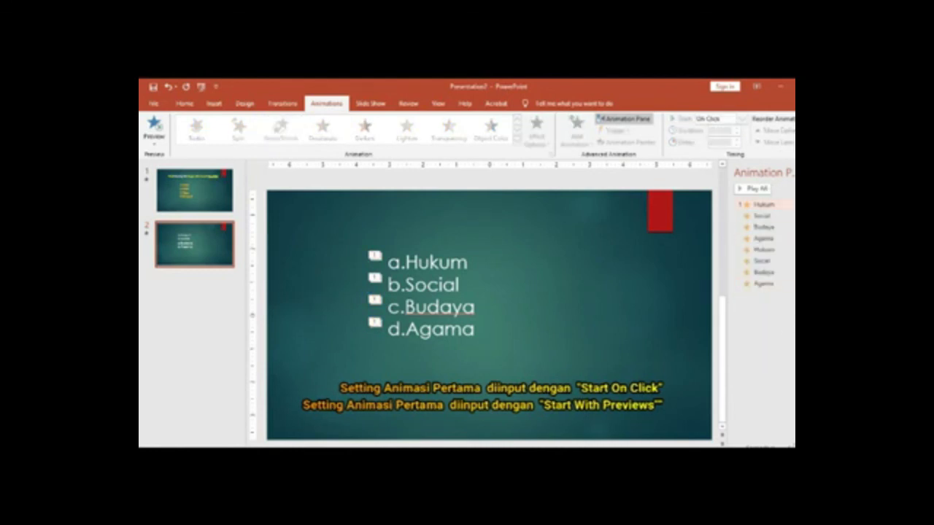
click(762, 216)
right_click(761, 216)
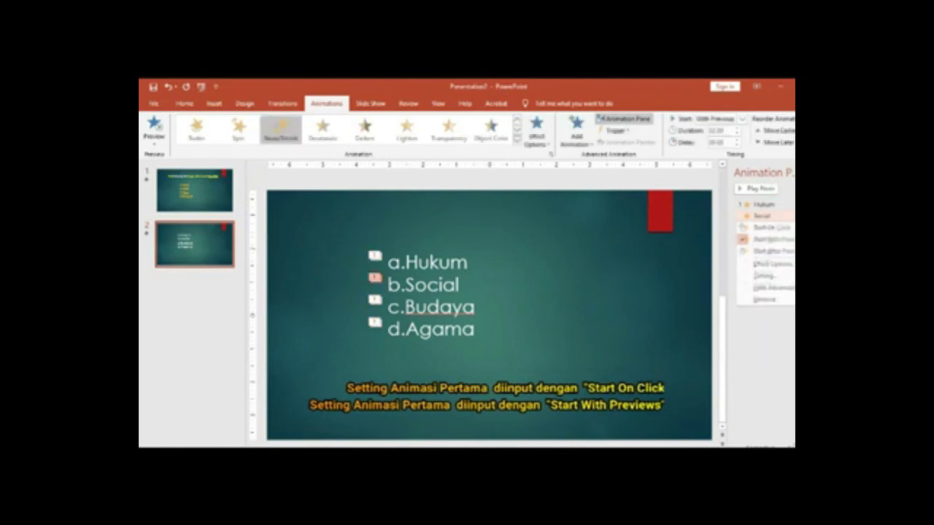
click(772, 226)
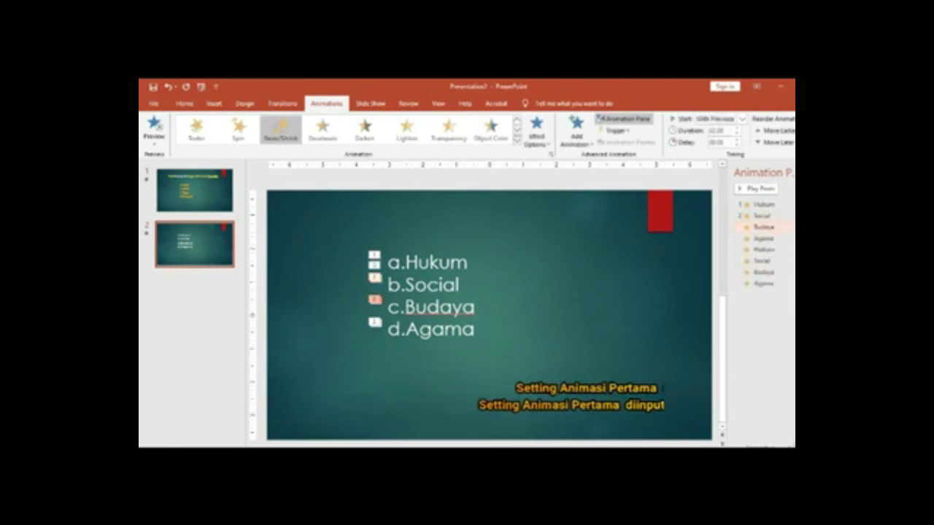
right_click(763, 226)
click(771, 238)
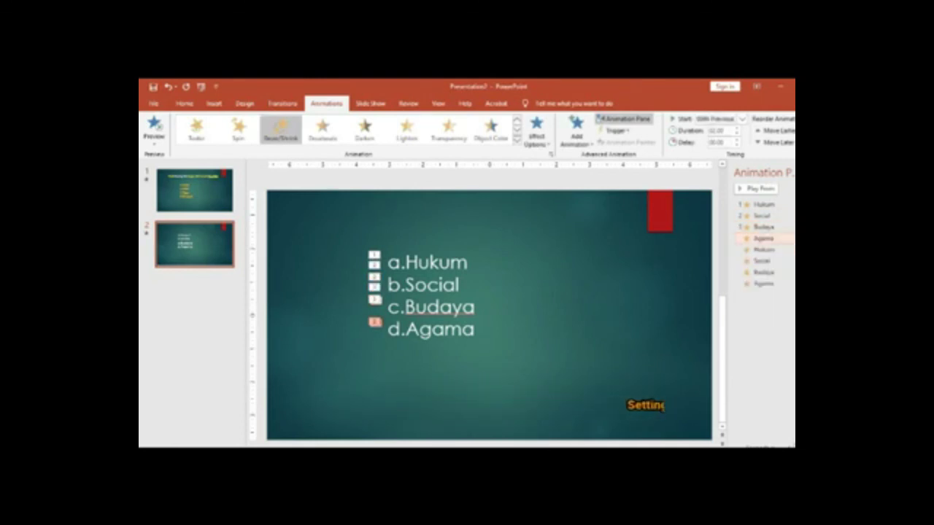
right_click(763, 238)
click(771, 250)
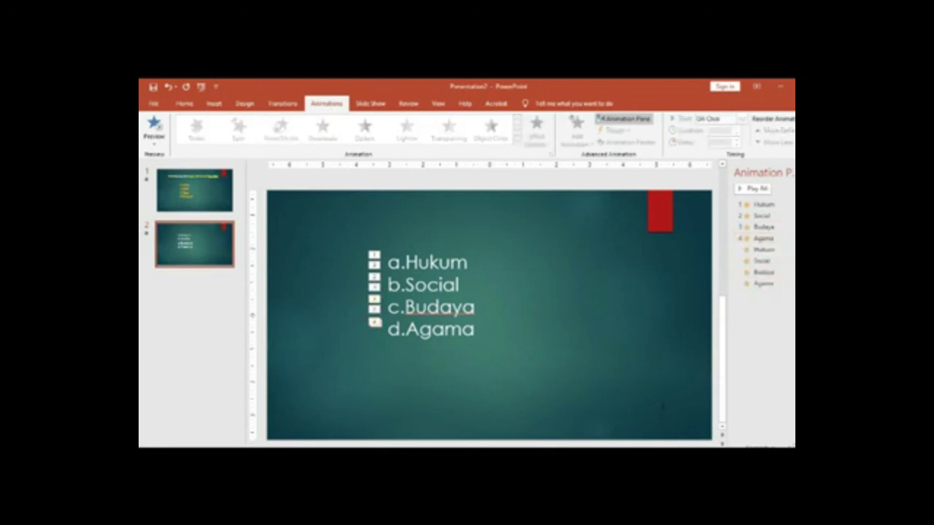
click(767, 248)
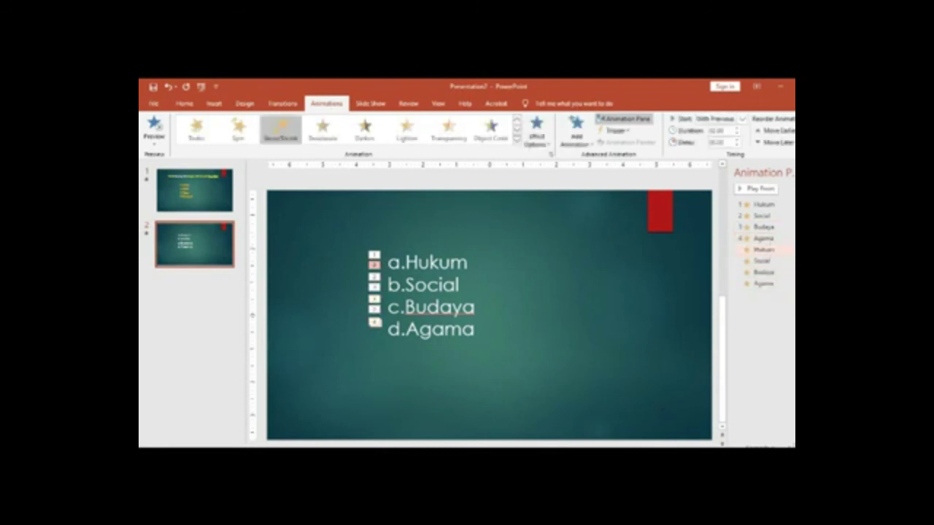
click(556, 277)
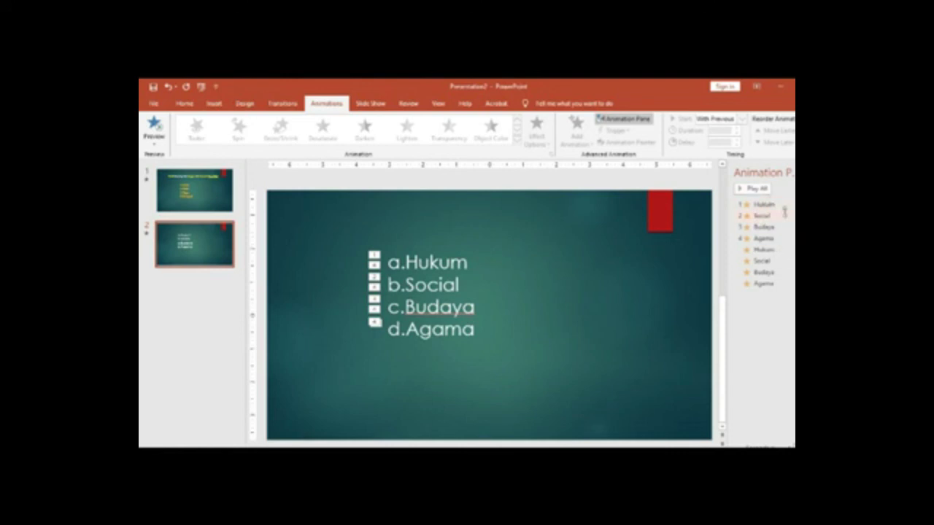
Give the second Hukum Grow/Shrink effect a custom size of 70%
click(763, 249)
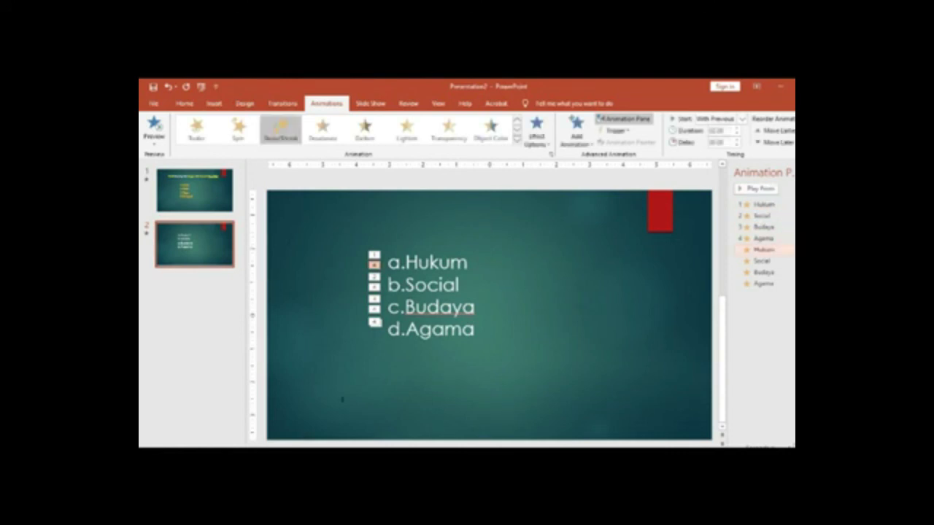
right_click(759, 249)
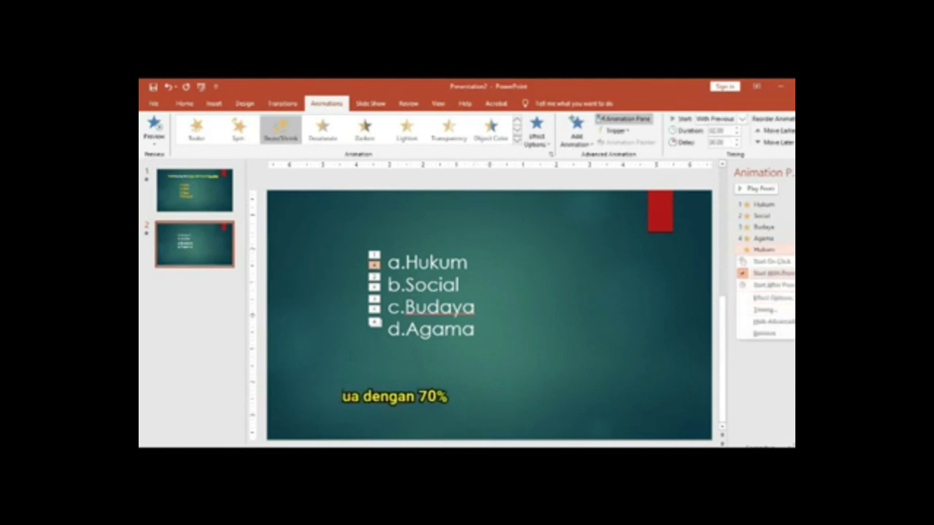
click(778, 299)
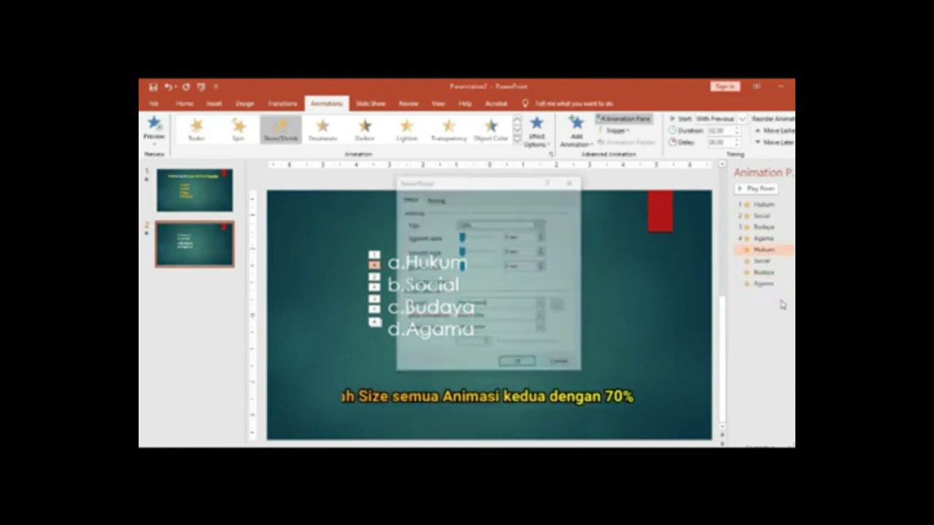
click(491, 226)
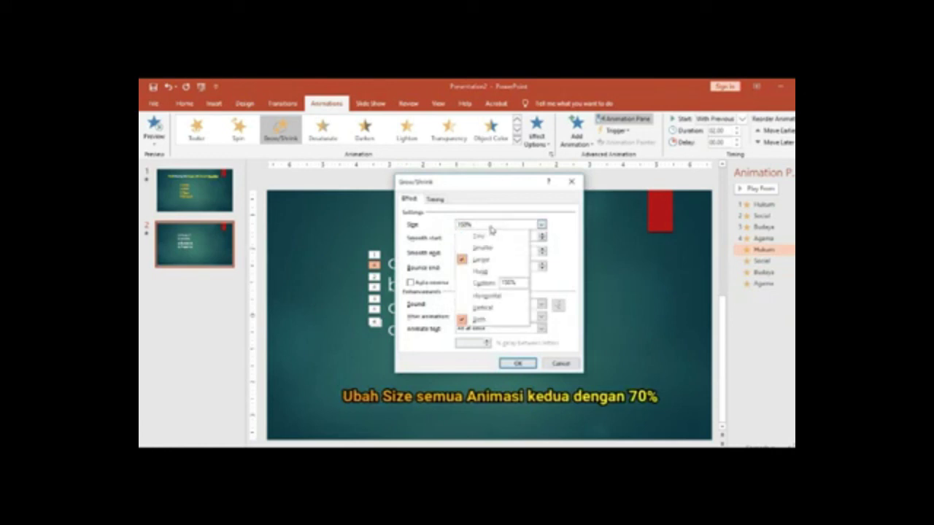
click(518, 284)
drag(520, 285, 490, 289)
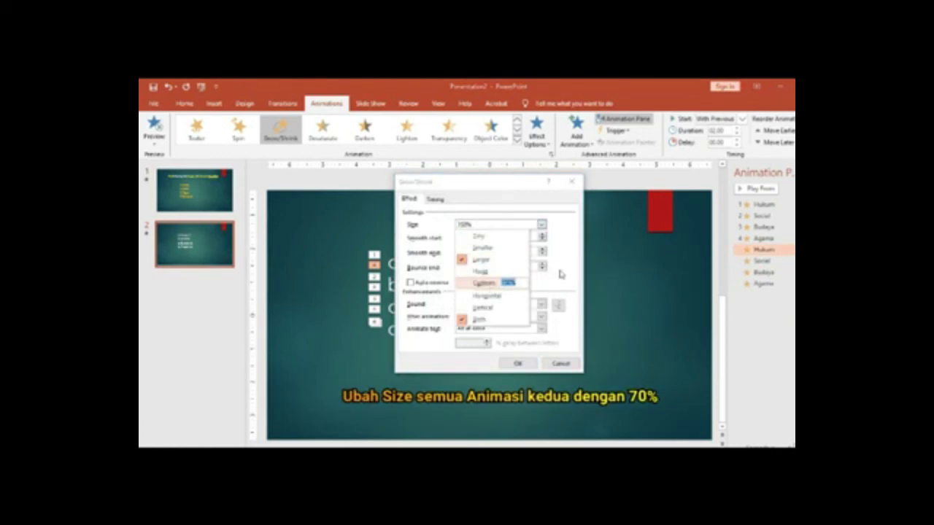
key(BackSpace)
key(Return)
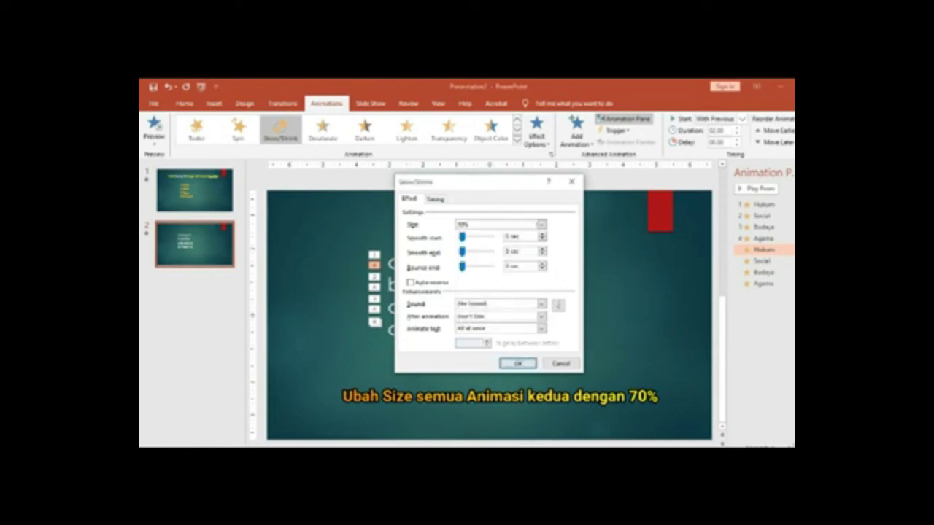
click(524, 363)
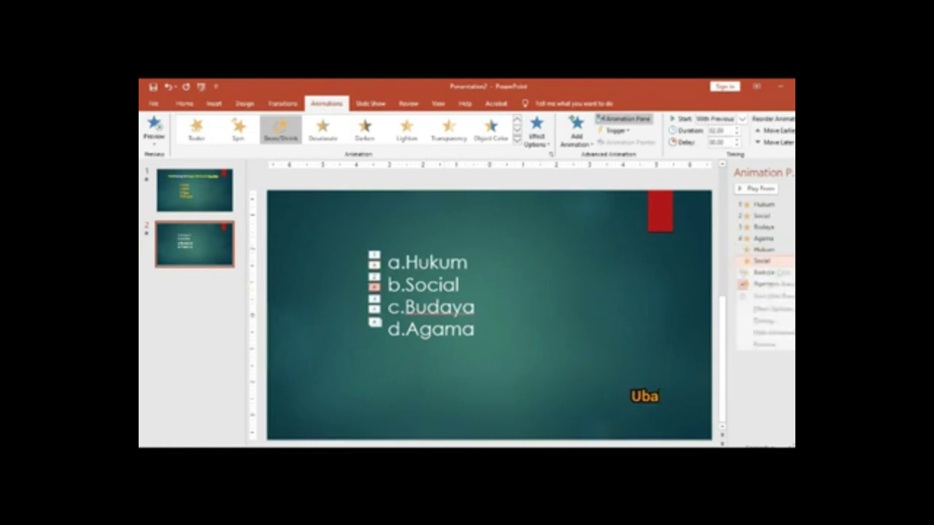
Remove the second Agama Grow/Shrink effect
key(Escape)
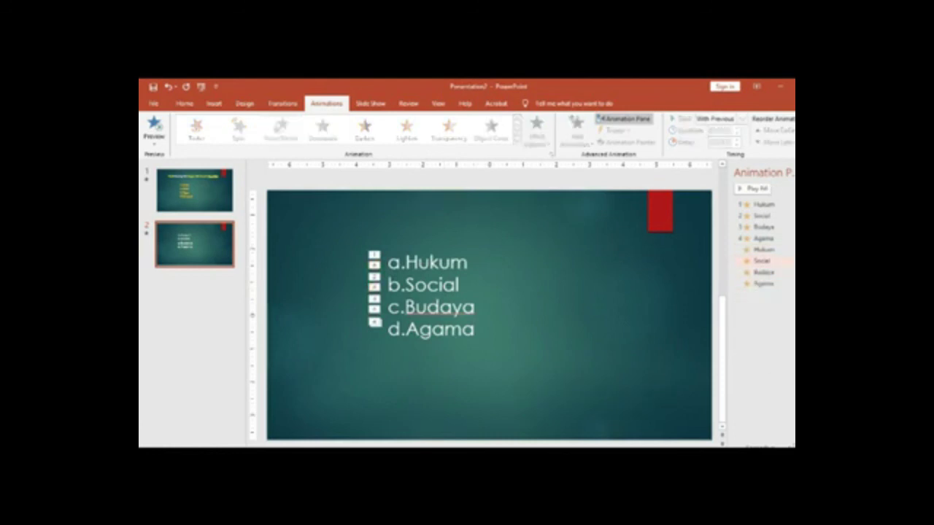
click(762, 260)
click(763, 283)
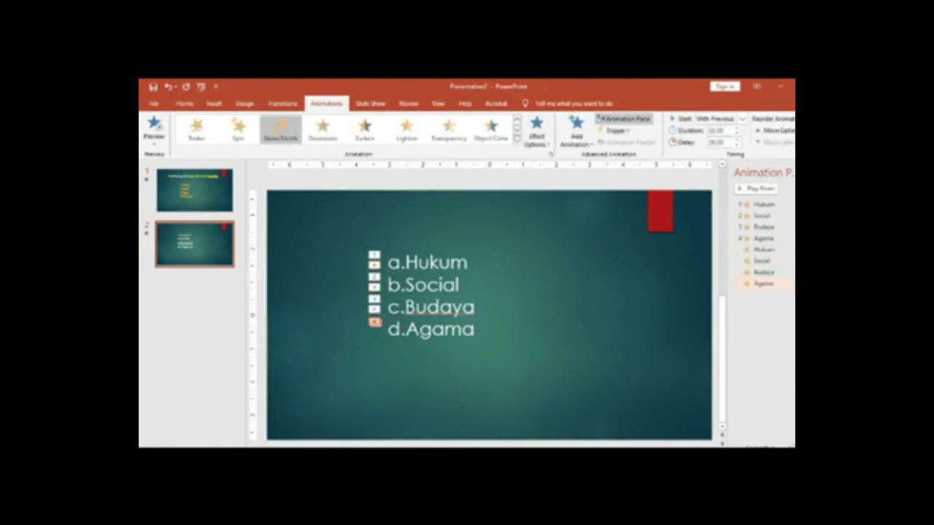
right_click(763, 283)
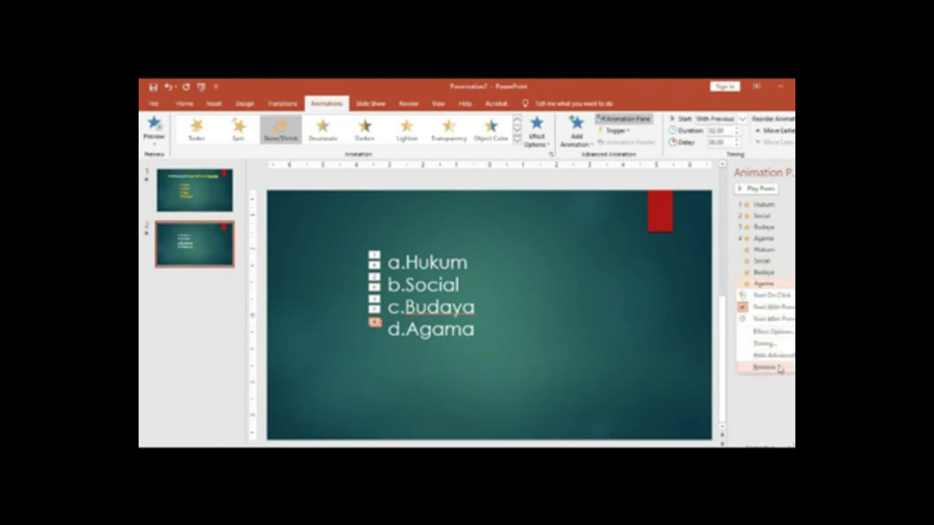
click(778, 369)
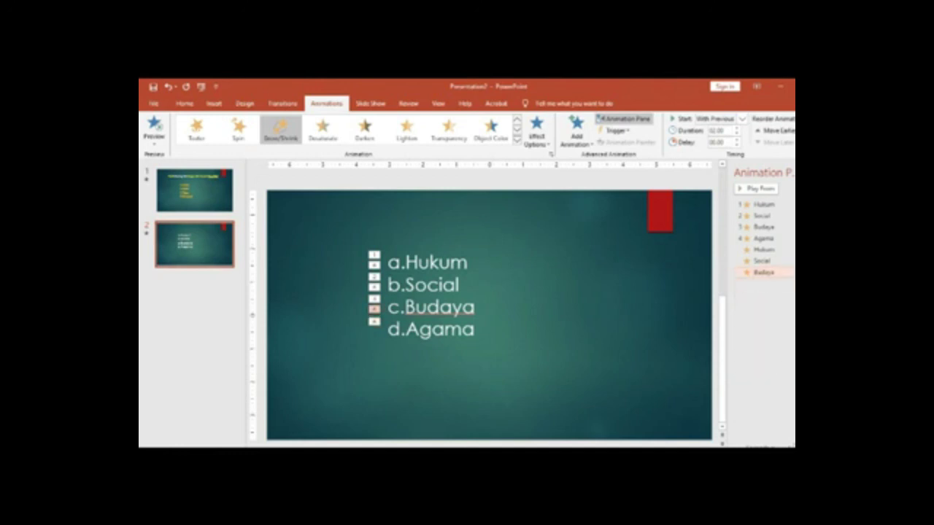
Set the second Social and Budaya Grow/Shrink effects to a custom 70% size
click(762, 261)
shift+click(763, 272)
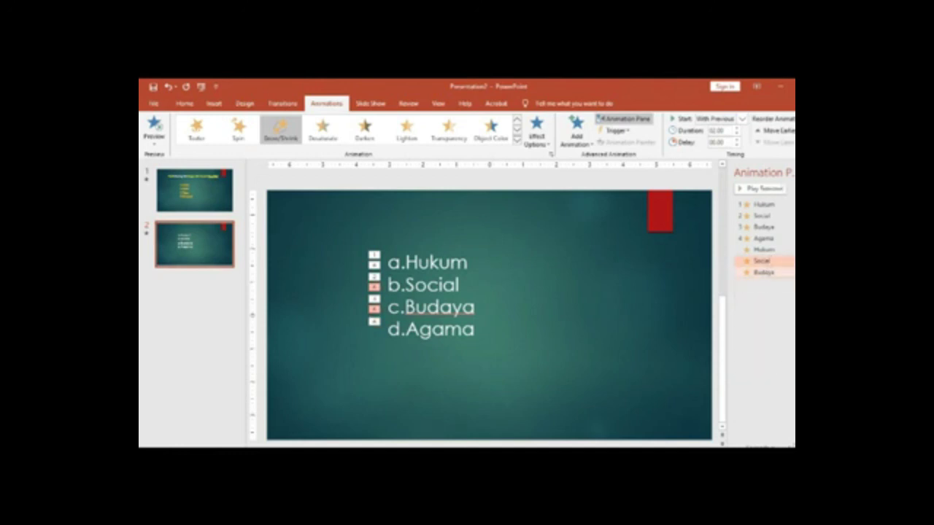
right_click(763, 274)
click(763, 319)
click(541, 224)
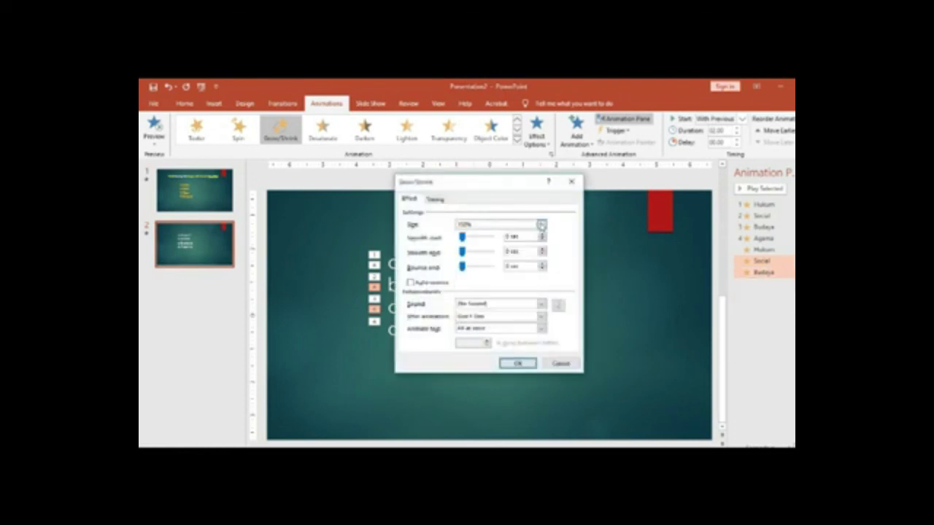
click(541, 224)
click(500, 285)
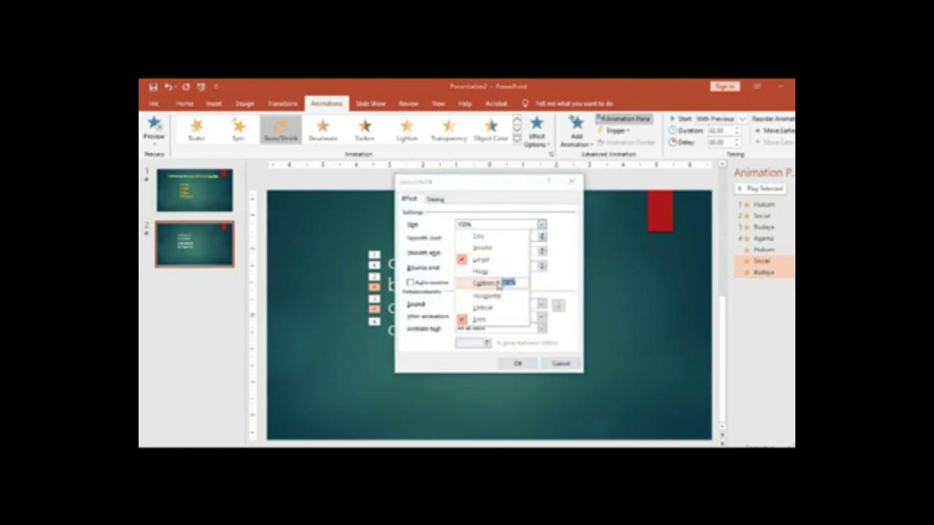
key(BackSpace)
key(Return)
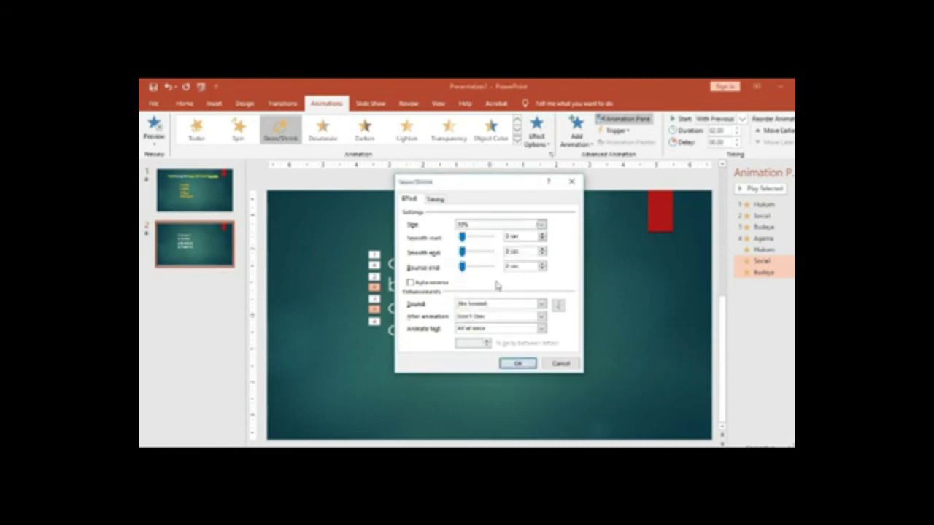
click(519, 364)
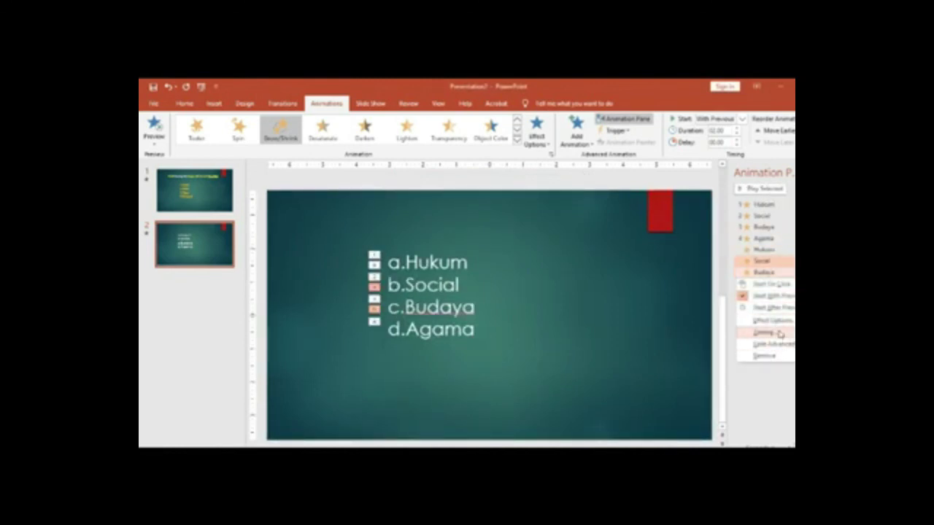
Close the Grow/Shrink effect settings after viewing the timing options
click(766, 330)
click(410, 200)
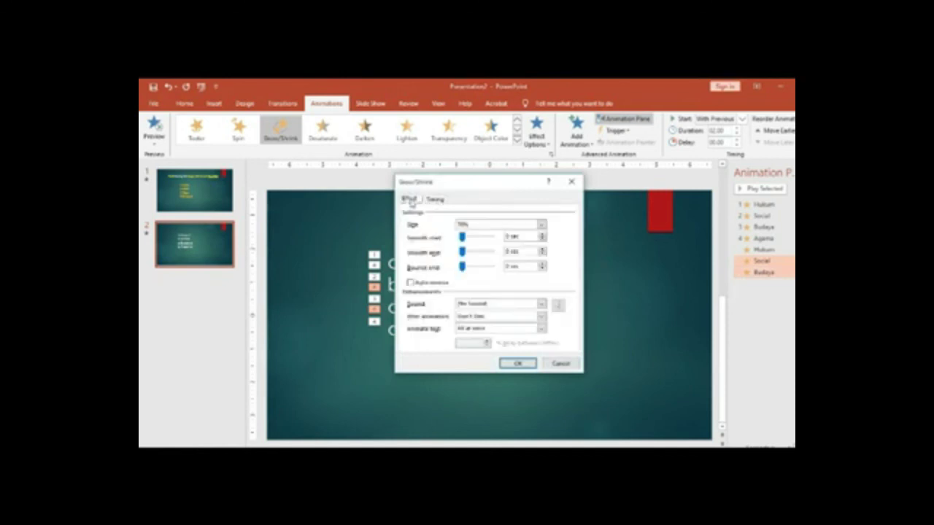
click(559, 363)
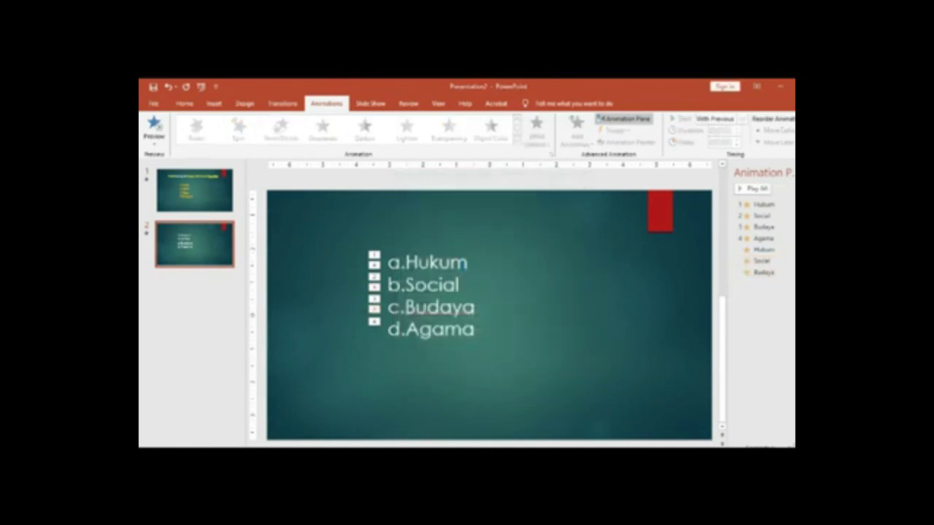
Reorder the shrinks after each next item's grow, then run the show from this slide
click(771, 250)
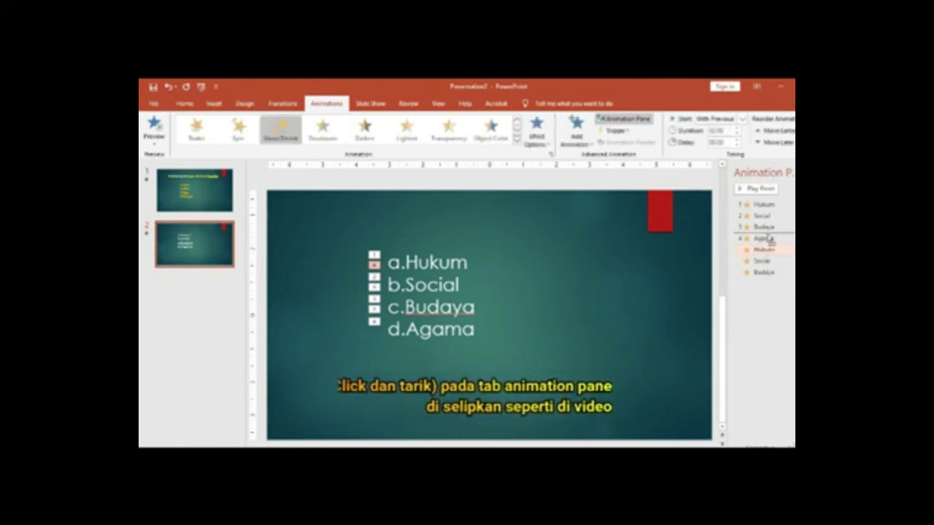
drag(766, 250, 770, 218)
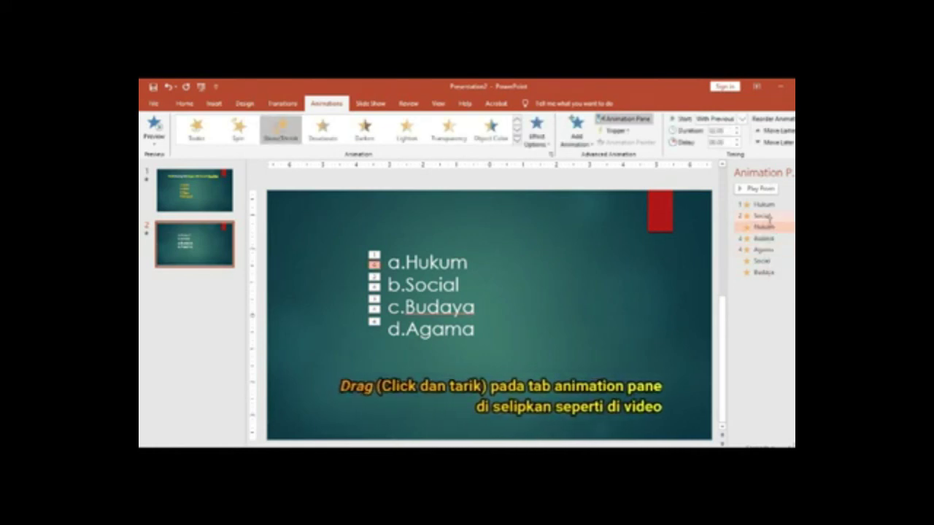
click(771, 262)
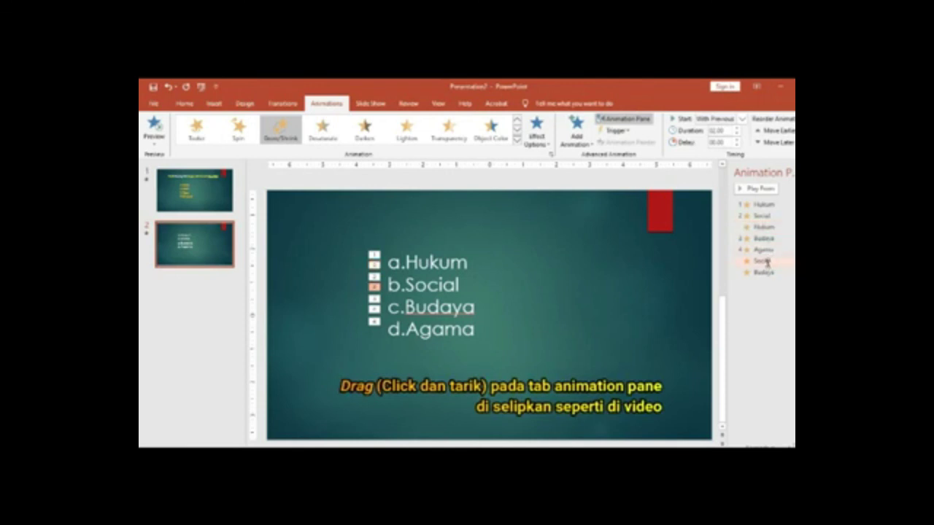
drag(772, 250, 773, 254)
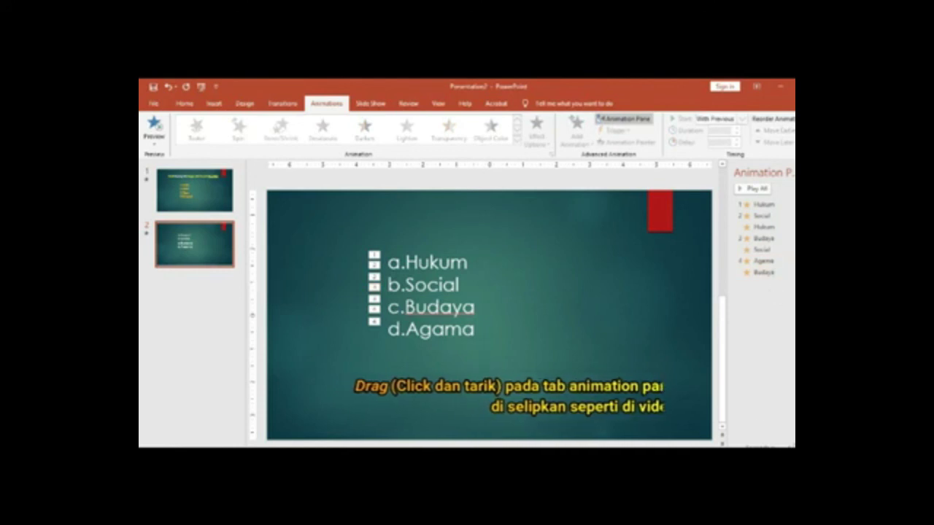
key(shift+F5)
click(531, 280)
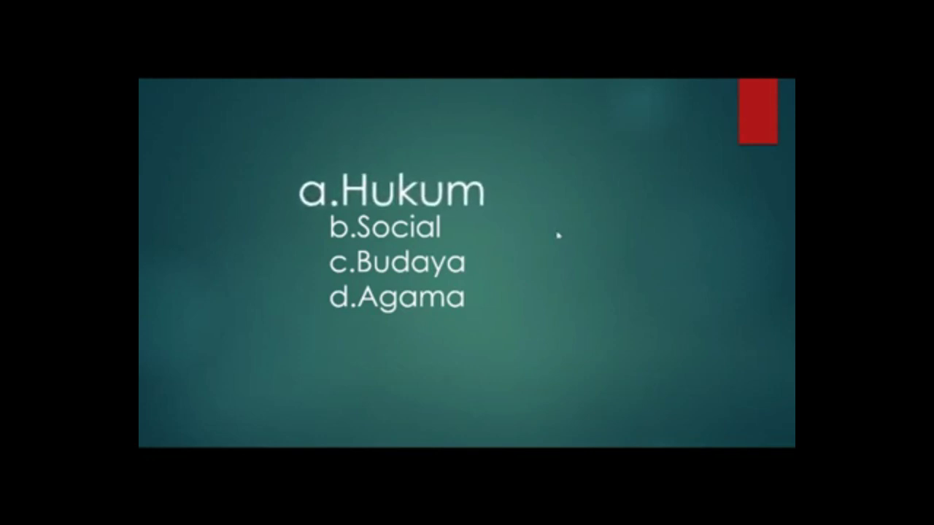
Advance through Social, Budaya and Agama growing as prior lines shrink, then exit
key(space)
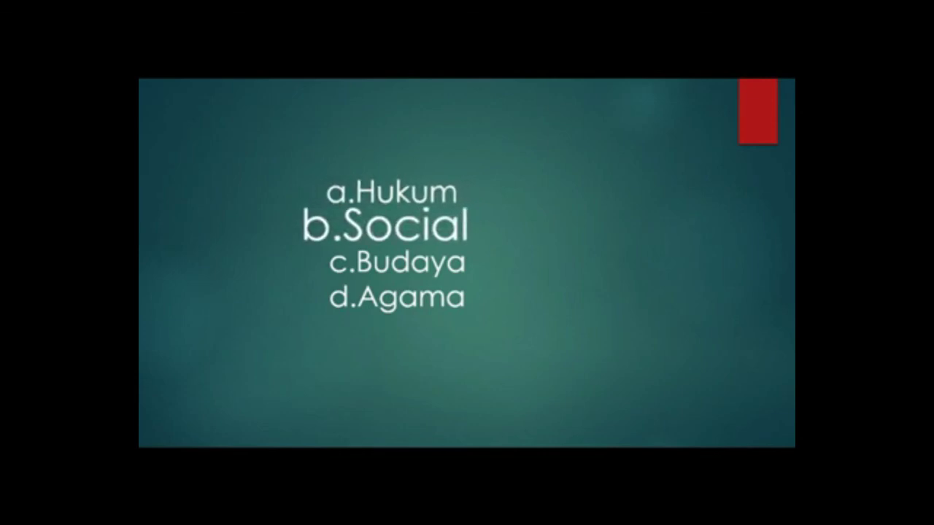
click(560, 260)
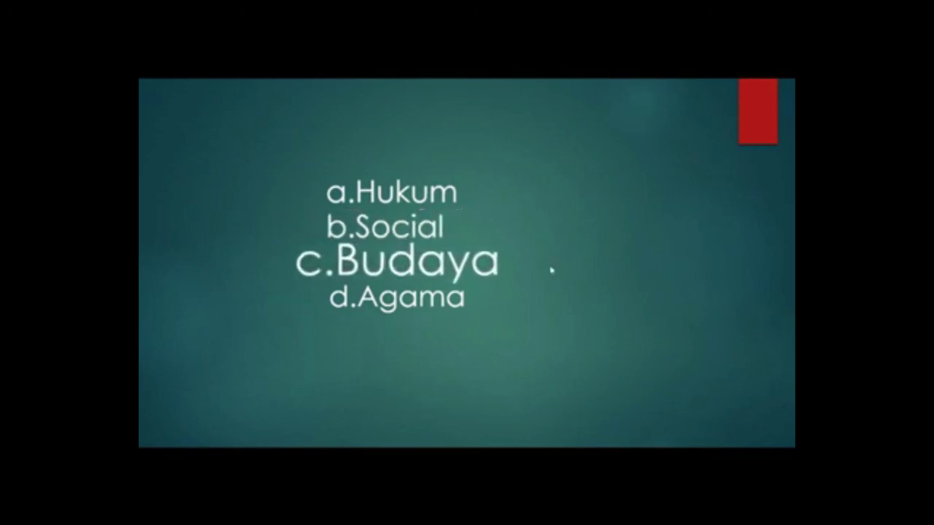
click(551, 270)
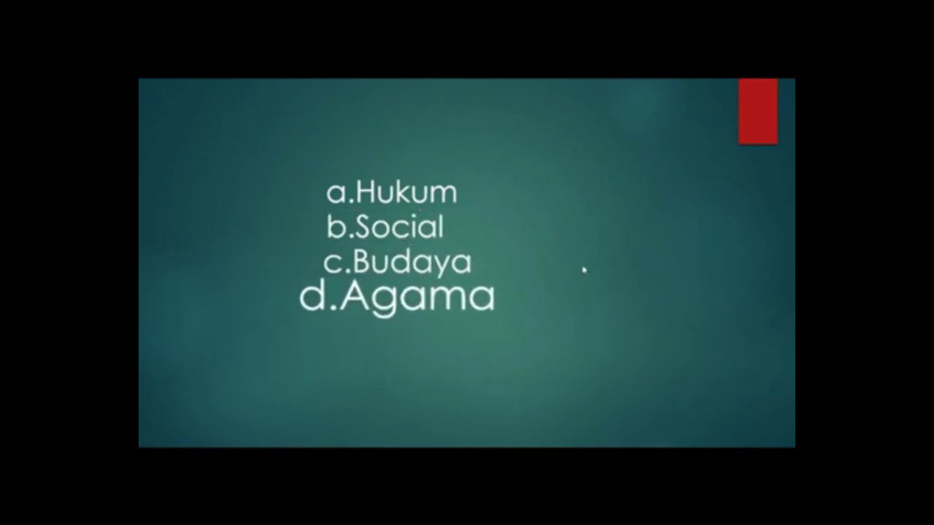
click(583, 269)
click(636, 283)
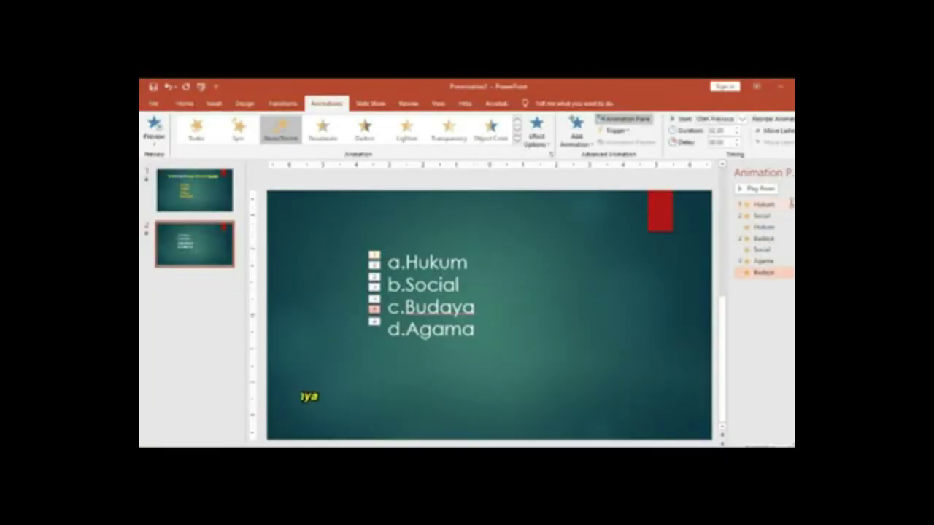
Set all of slide 2's Grow/Shrink animations to start On Click
key(ctrl+a)
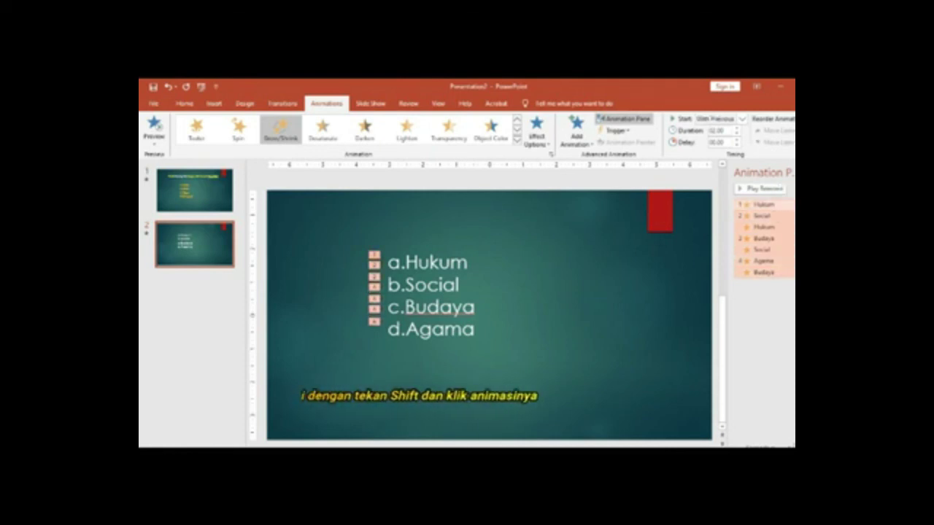
right_click(778, 215)
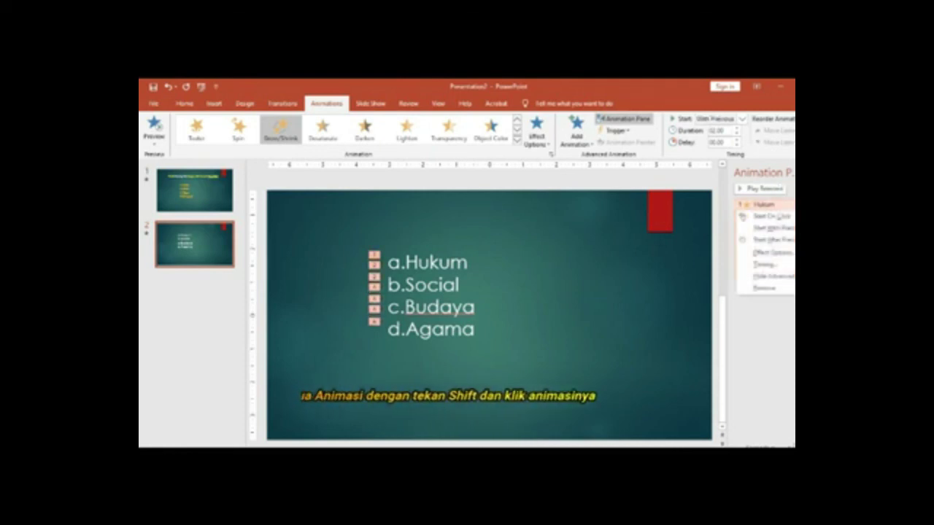
click(784, 328)
Shorten the Hukum through Budaya animations' duration from 02.00 to 00.50 seconds
click(779, 206)
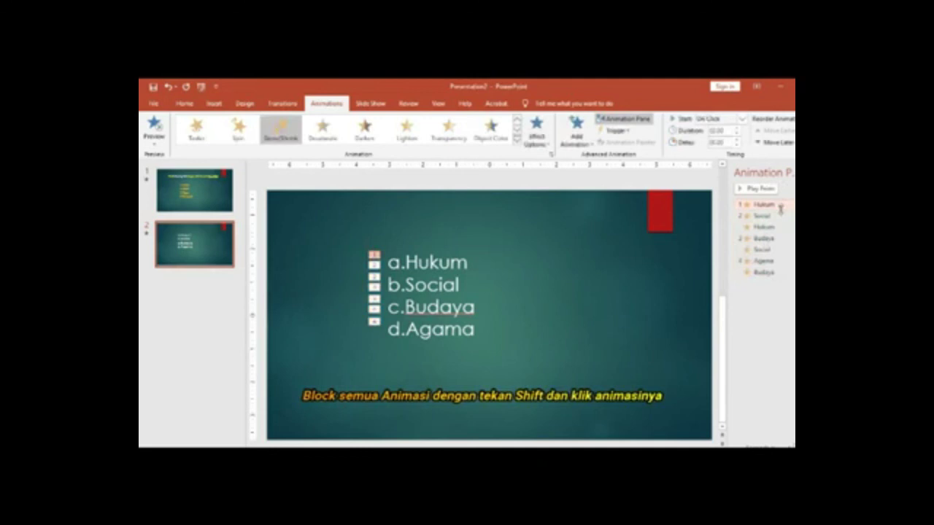
shift+click(773, 273)
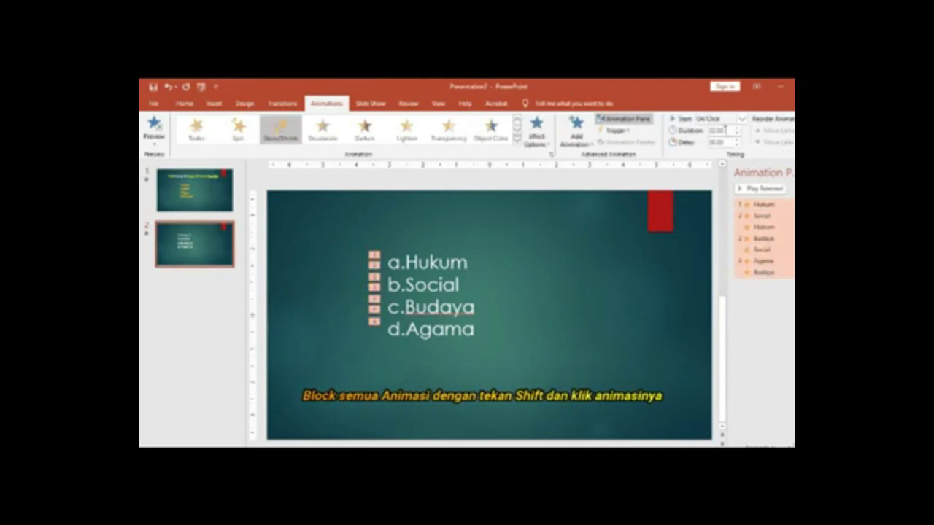
click(716, 130)
text(00.5)
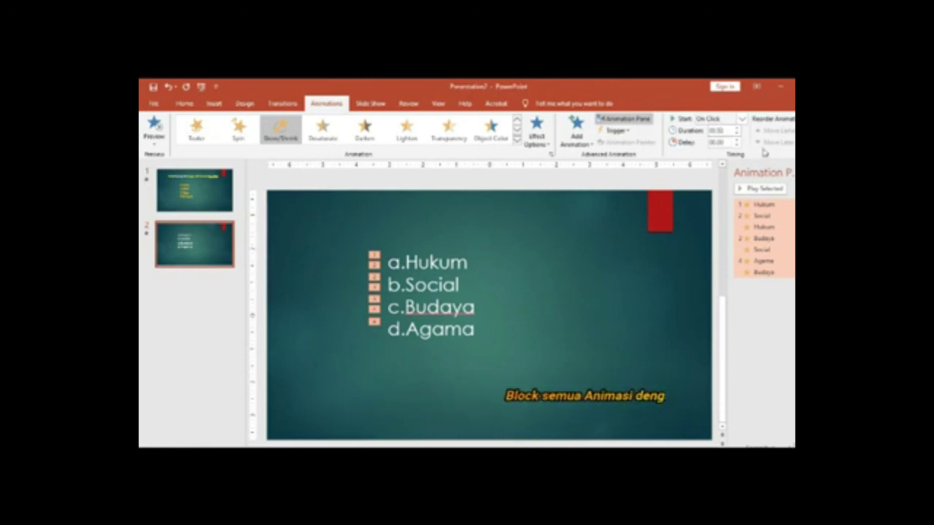
key(Escape)
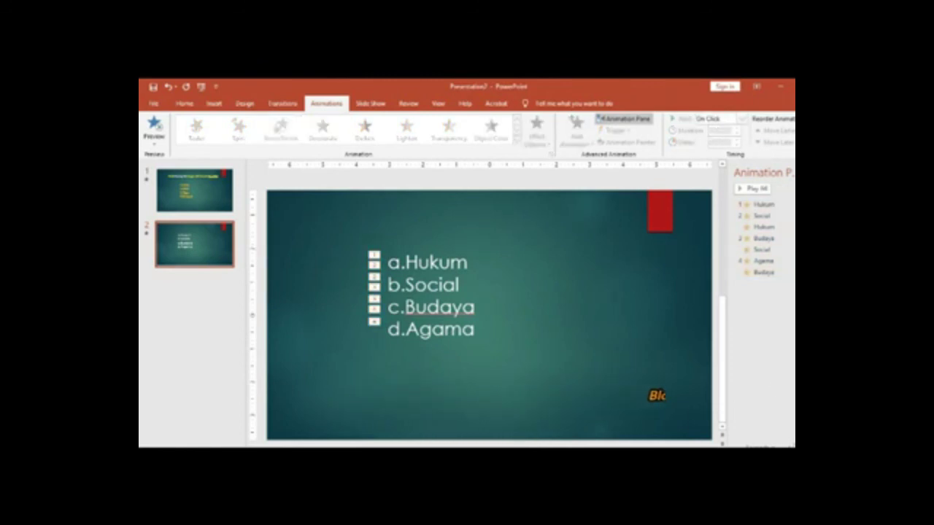
key(shift+F5)
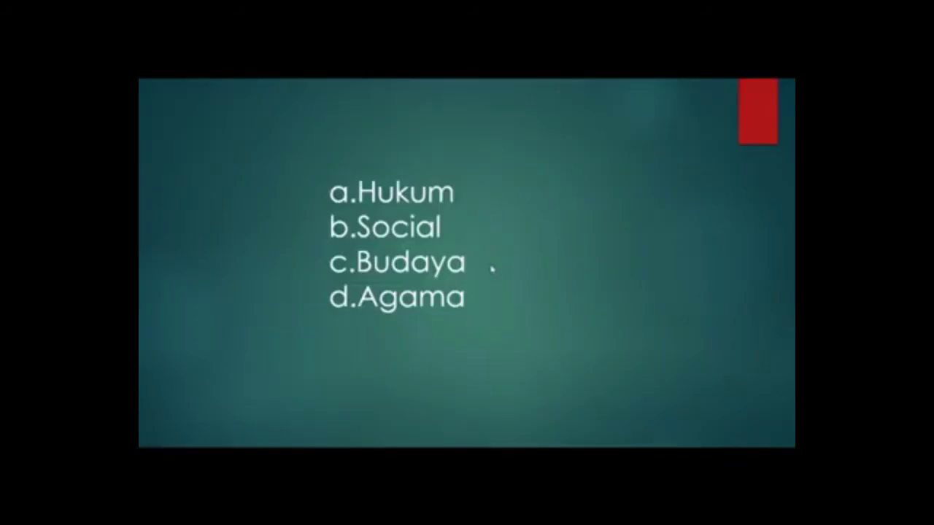
click(560, 265)
click(559, 266)
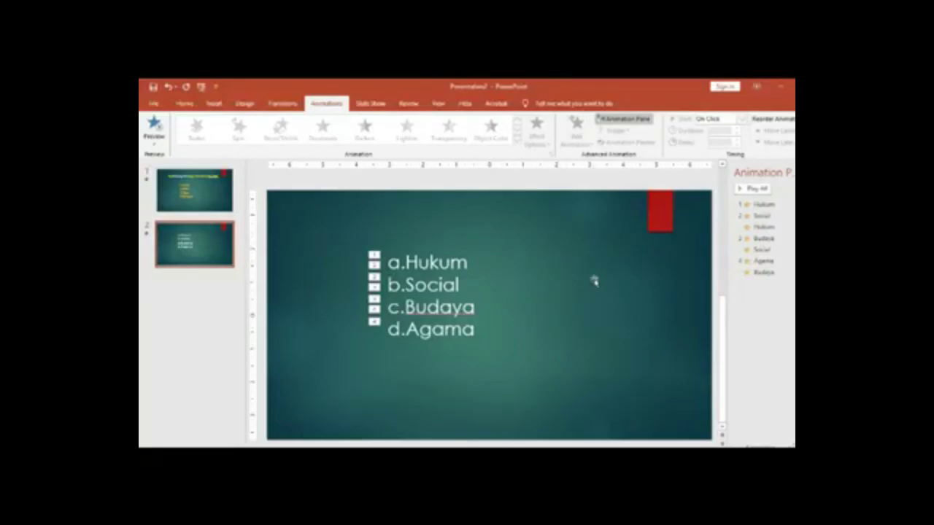